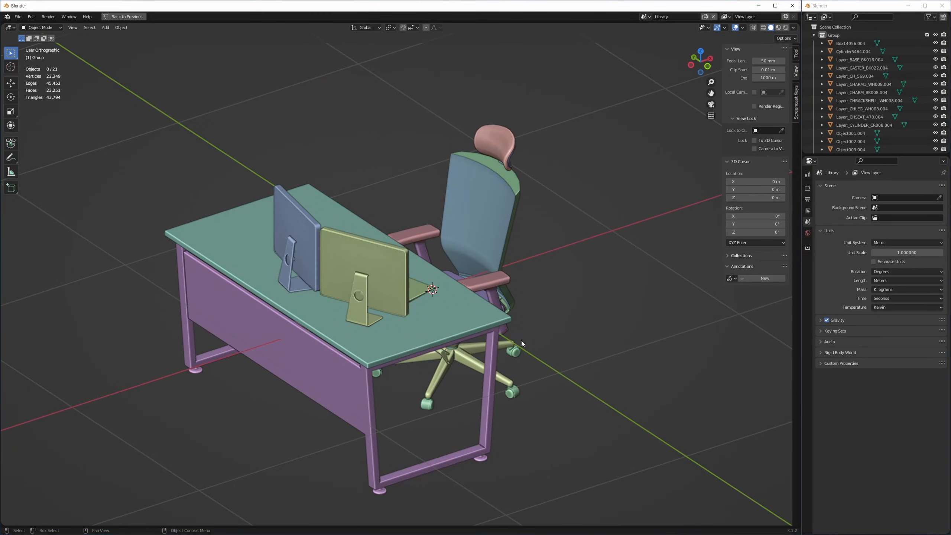
Step: Collapse the Group collection in the outliner
left_click(813, 35)
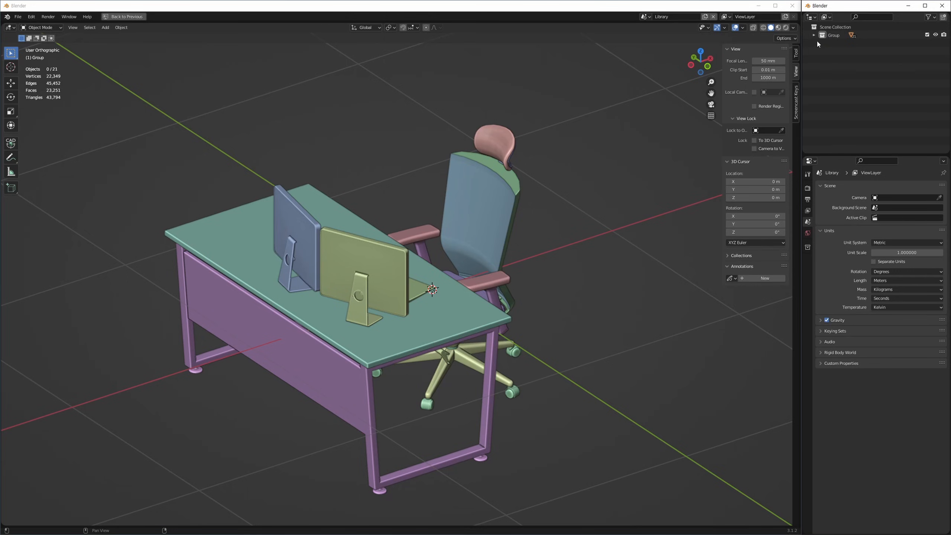
left_click(493, 228)
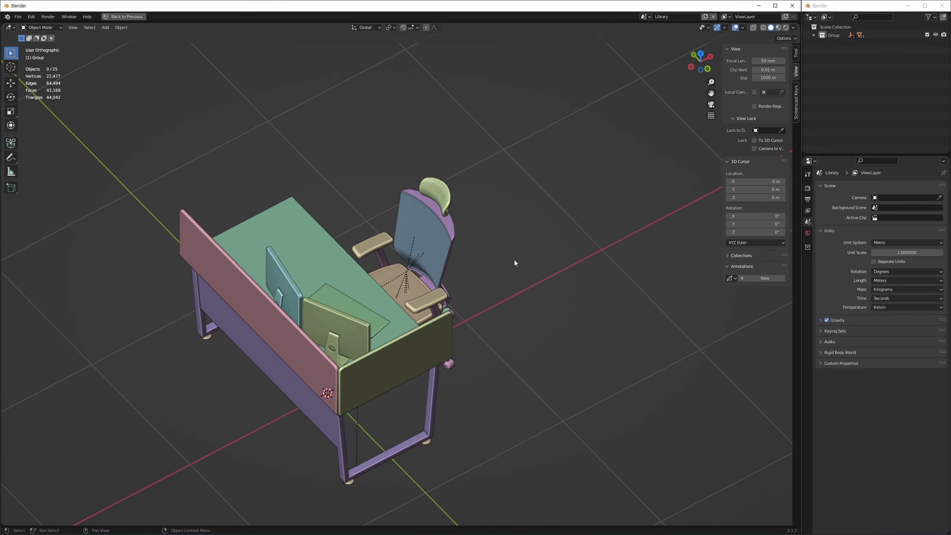
Step: Test-move the desk001 empty with its child objects away from the partition panels in the top wireframe view, and undo the move
left_click(406, 261)
key("alt+w")
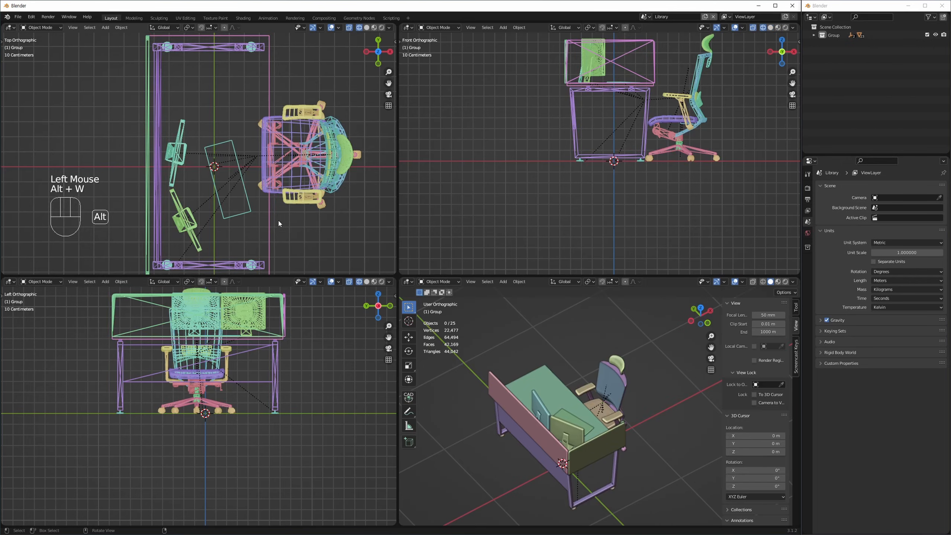
key("alt+w")
middle_click_drag(528, 284, 450, 270)
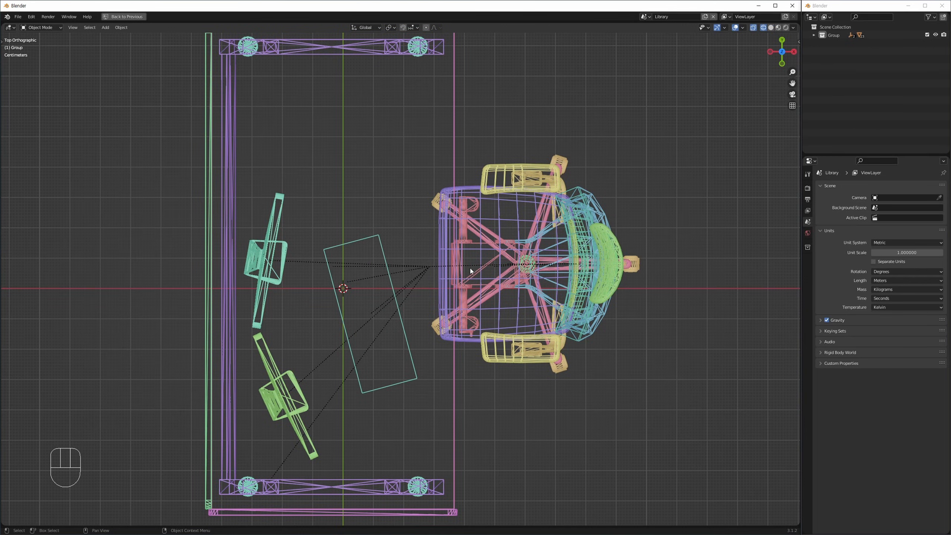
left_click(429, 267)
middle_click_drag(431, 273, 449, 261, "ctrl")
key("g")
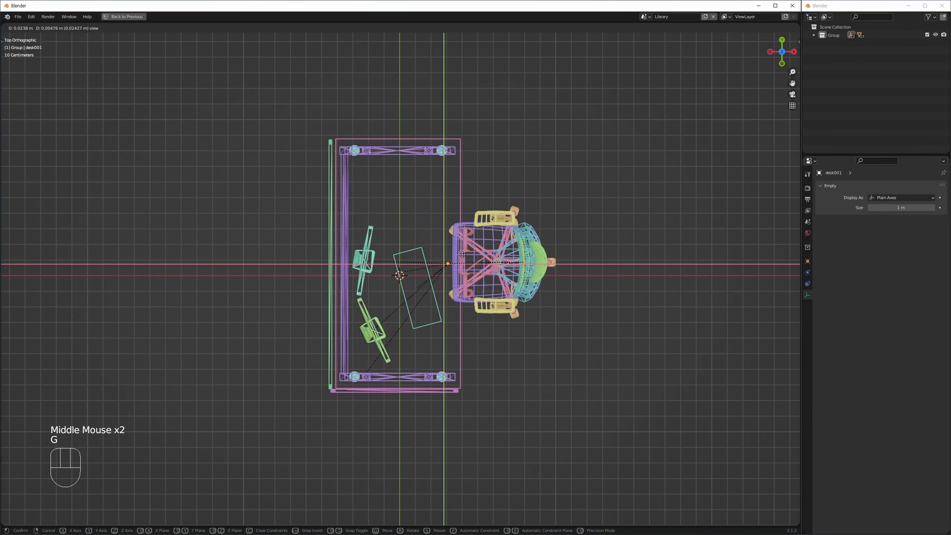
left_click(579, 232)
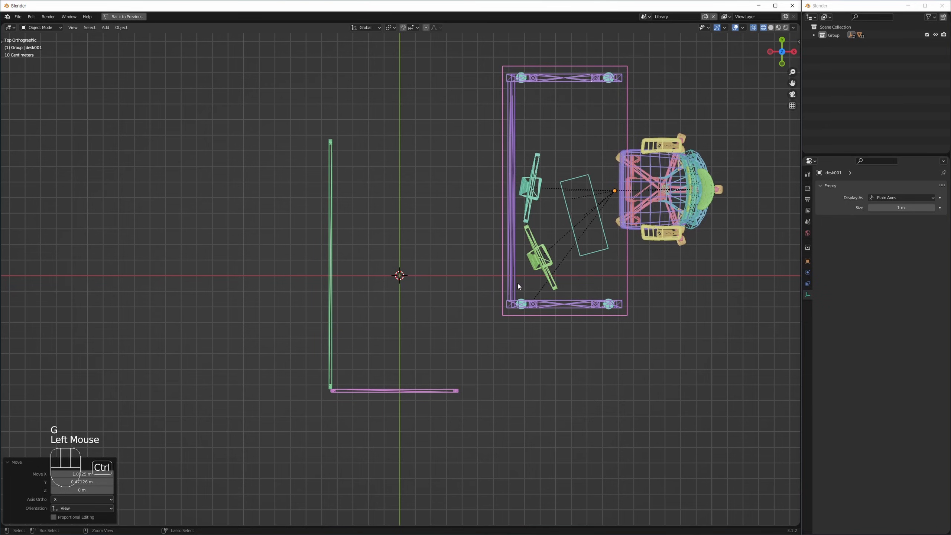
key("ctrl+z")
Step: Repeat the test move of the desk001 empty with the desk and chair attached, and undo it
left_click(444, 265)
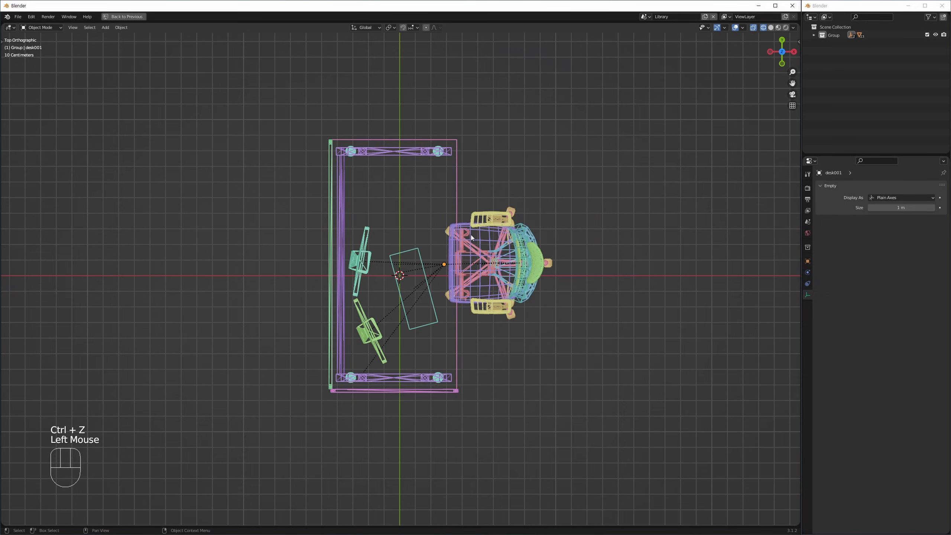
left_click(444, 265)
key("g")
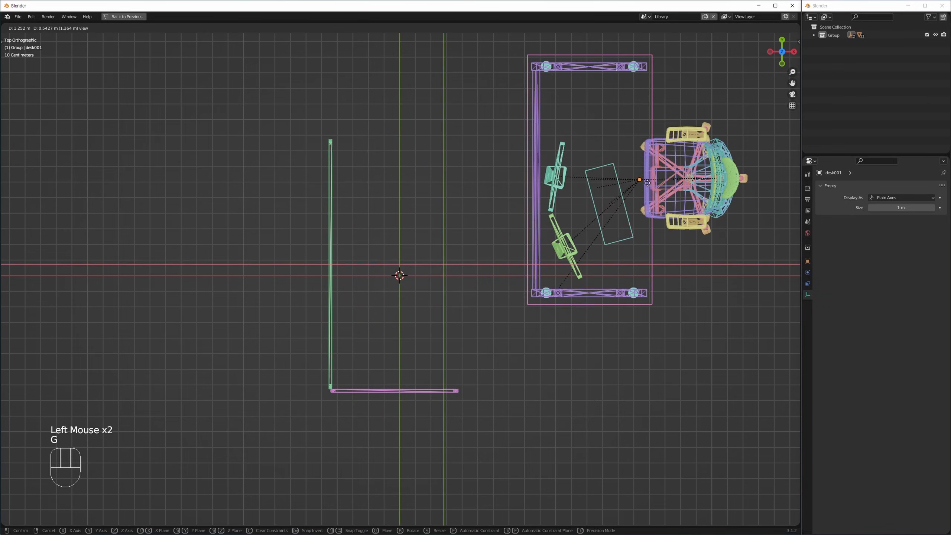
left_click(625, 178)
key("ctrl+z")
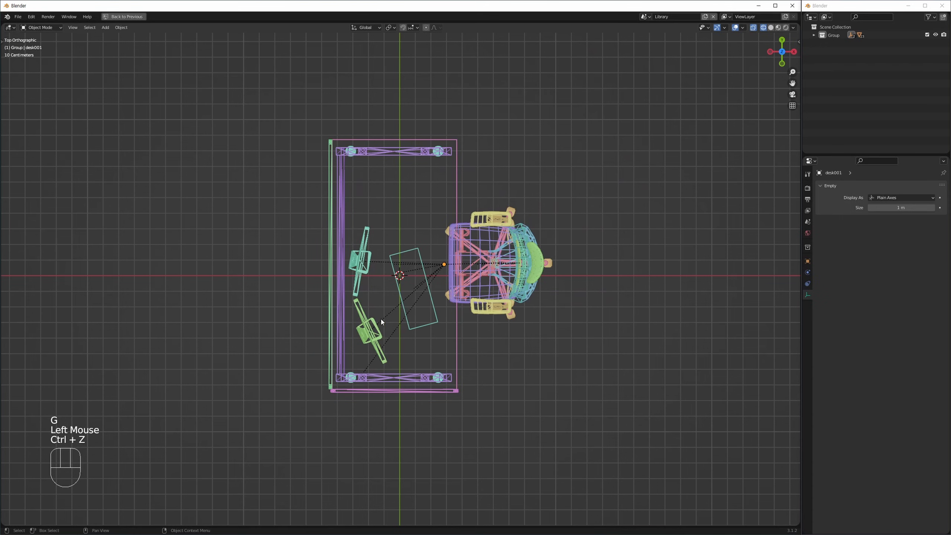
Step: Try moving the green monitor on its own away from the desk, and undo the move
left_click(367, 324)
key("g")
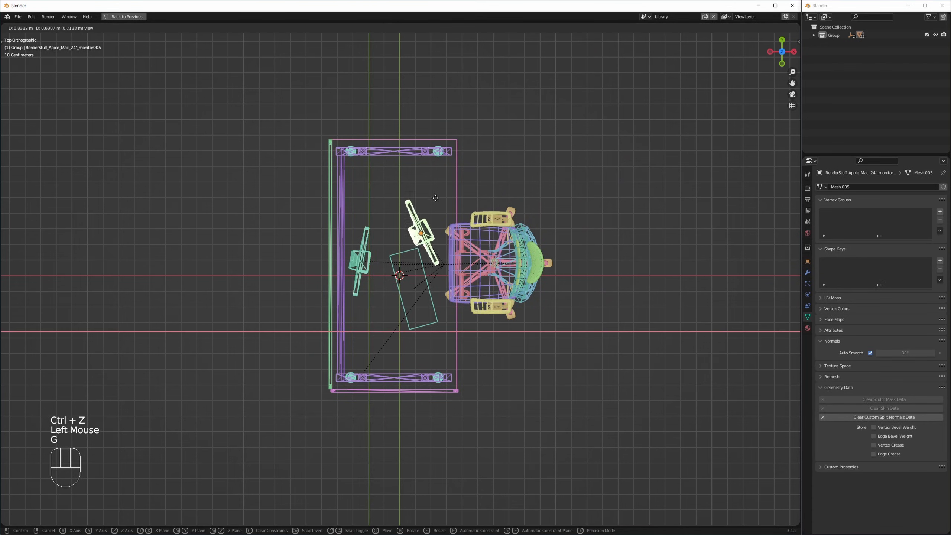
left_click(573, 132)
key("ctrl+z")
Step: Select the chair's back and the desk001 empty in turn to inspect the parent relationship lines
left_click(518, 270)
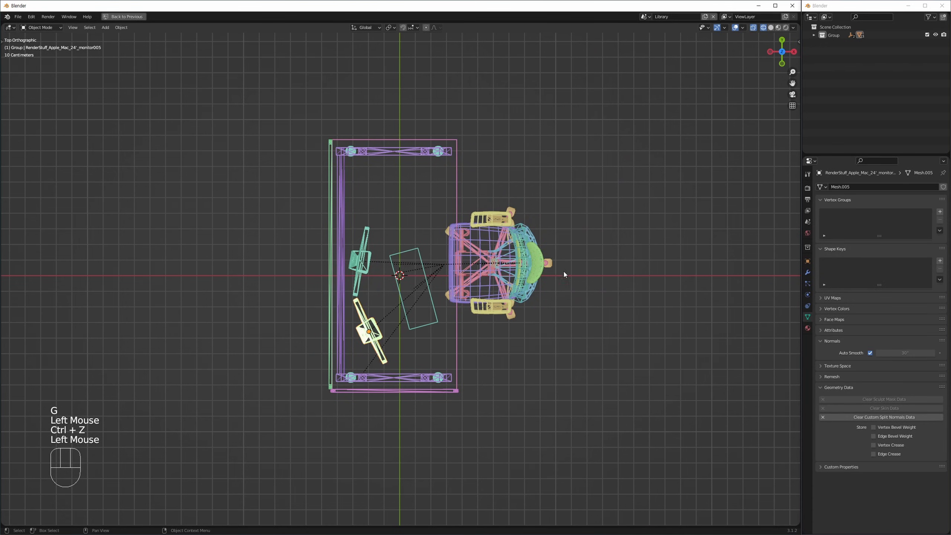
double_click(519, 295)
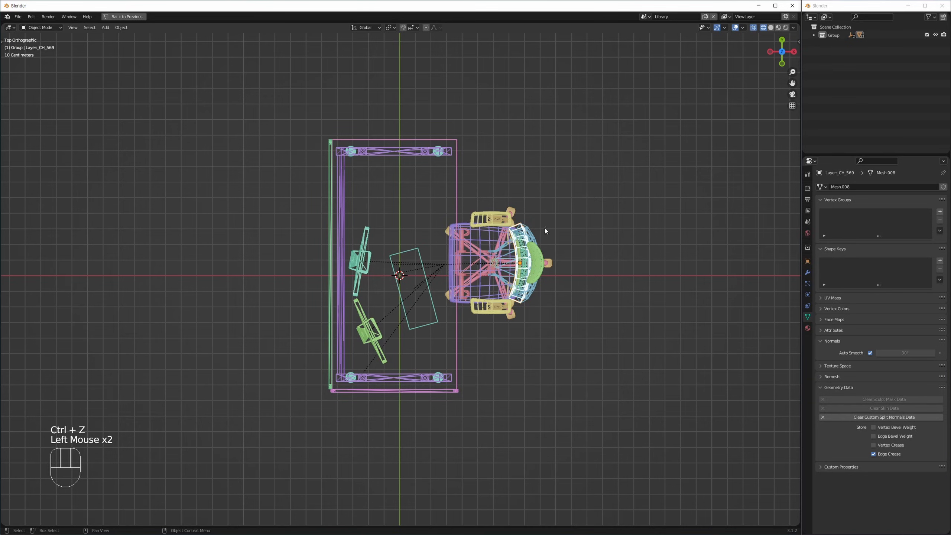
left_click(528, 328)
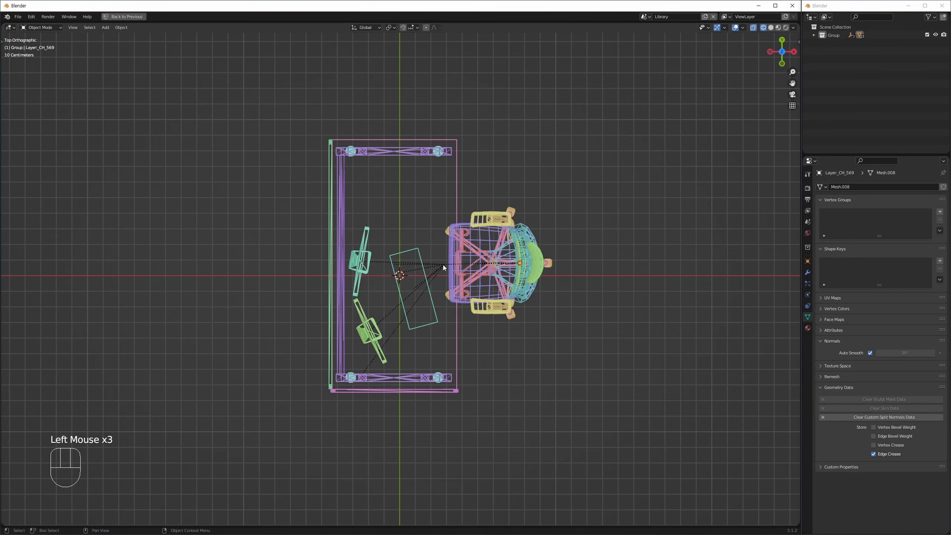
left_click(443, 265)
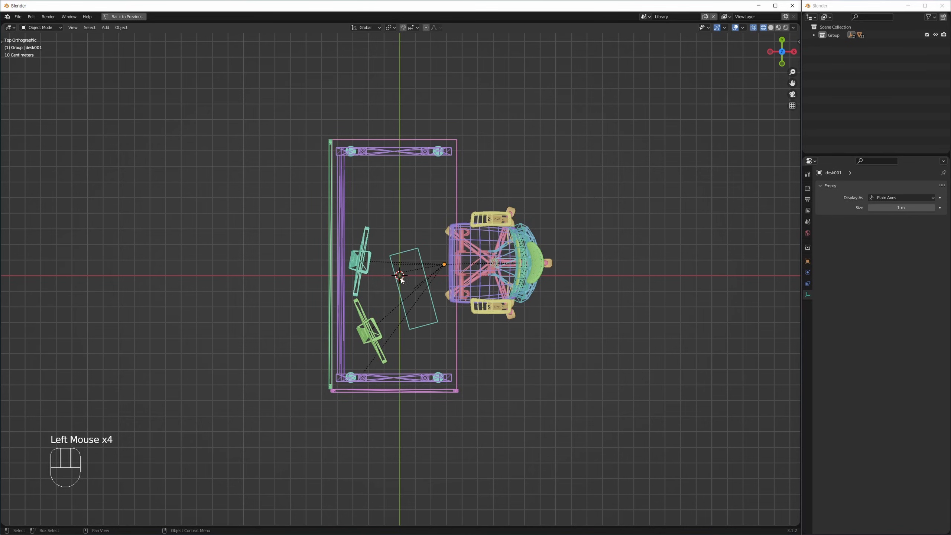
mouse_move(486, 270)
middle_mouse_down()
mouse_move(460, 300)
mouse_move(470, 307)
middle_mouse_up()
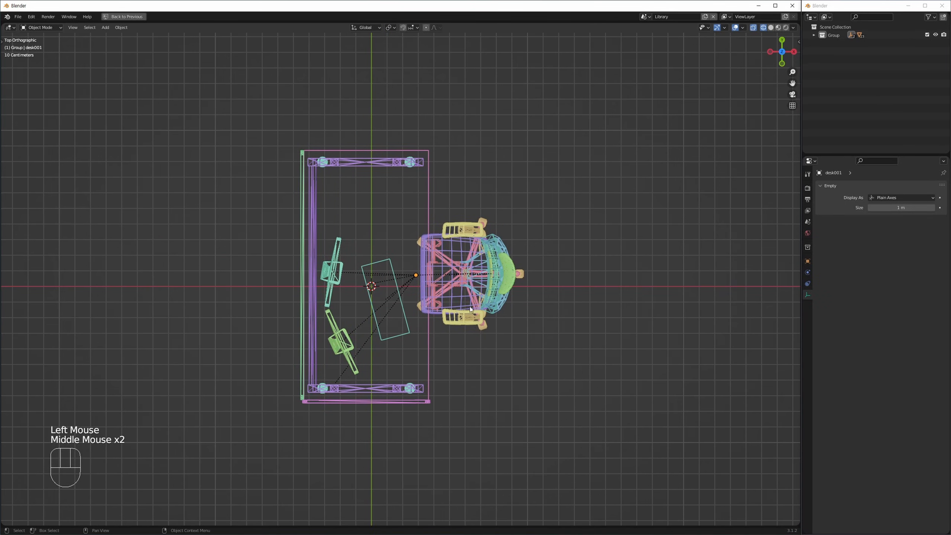
Step: Test-move the chair1 empty with all its chair parts away from the desk in the perspective-angled solid view
key("ctrl+alt+q")
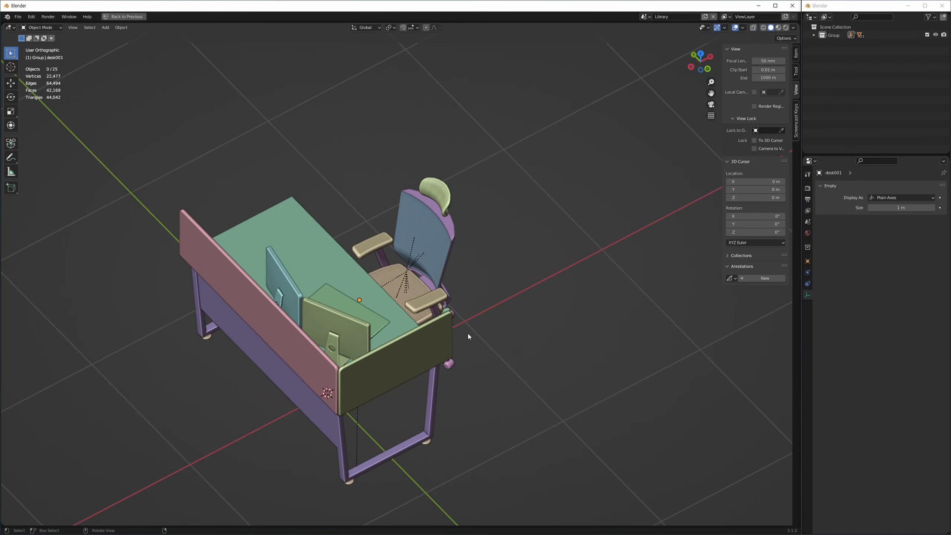
scroll(413, 268, "up", 1)
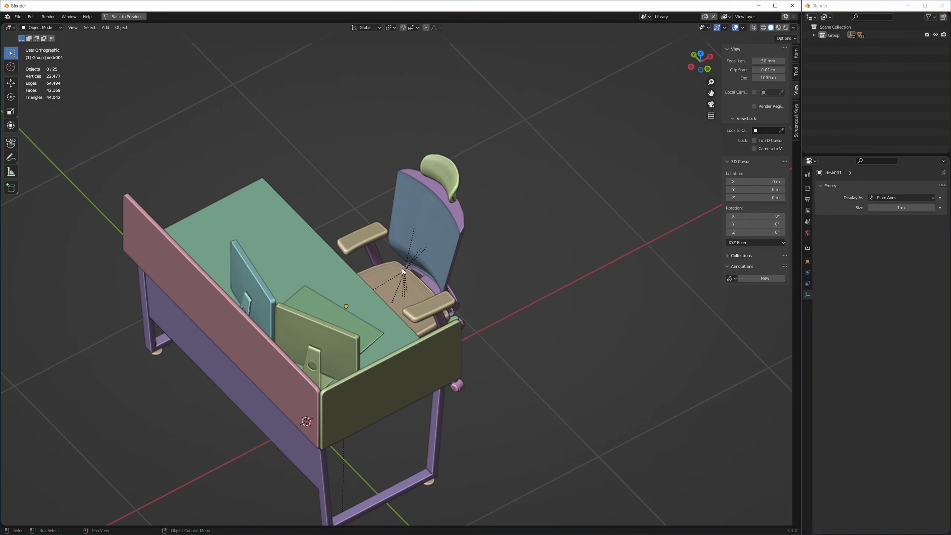
left_click(402, 272)
middle_click_drag(400, 291, 377, 308, "shift")
key("g")
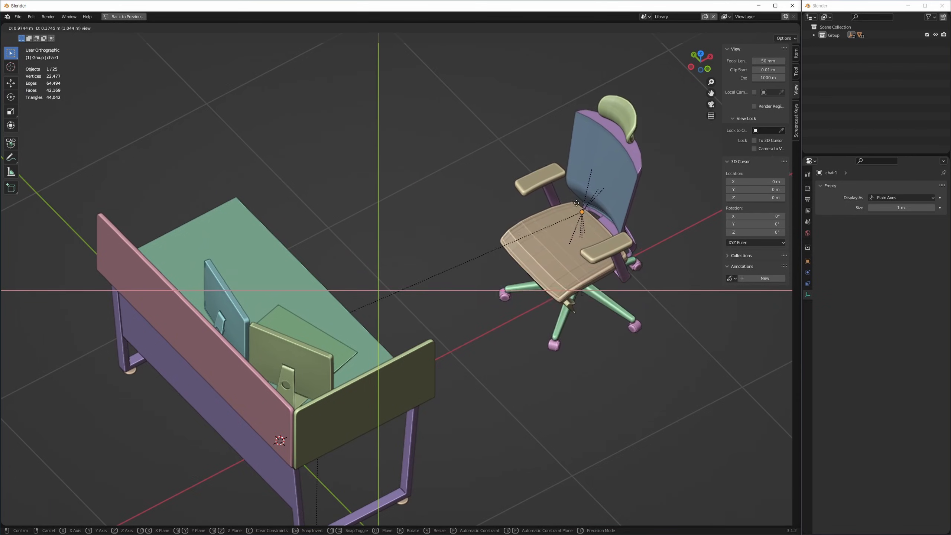
left_click(568, 222)
Step: Try moving the chair's backrest on its own, and undo both the backrest and chair moves
left_click(592, 183)
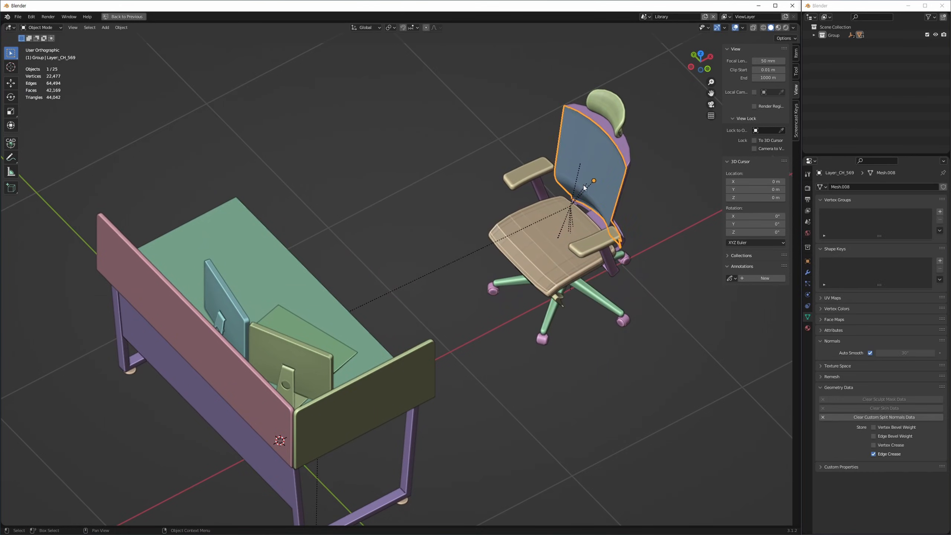
key("g")
left_click(434, 268)
key("ctrl+z")
key("ctrl+z")
key("ctrl+z")
key("ctrl+z")
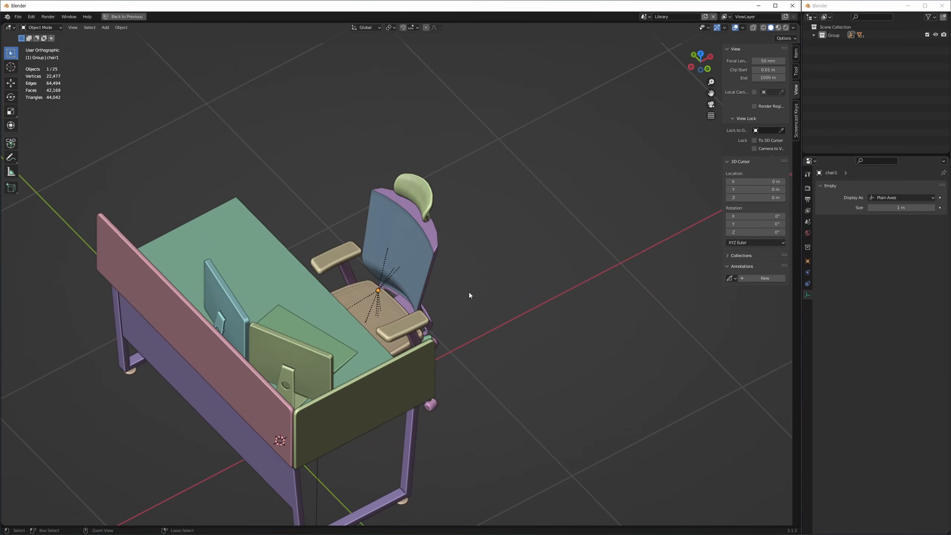
Step: Select all desk, chair, monitor and empty objects and clear their parents, keeping the transformation
key("alt+w")
key("alt+w")
middle_click_drag(380, 245, 397, 260)
left_click(579, 112)
left_click_drag(594, 111, 258, 436)
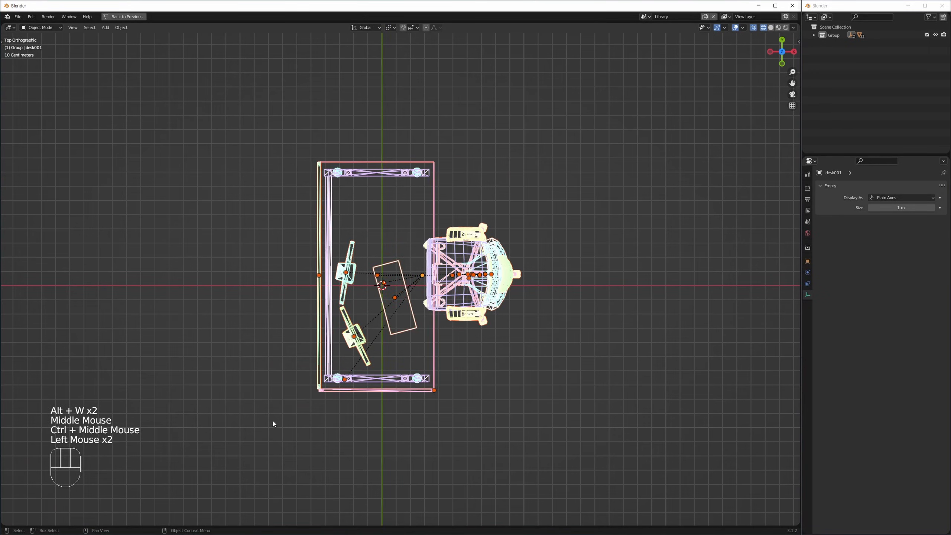
middle_click(388, 339)
key("alt+w")
key("alt+w")
middle_click_drag(445, 331, 425, 277)
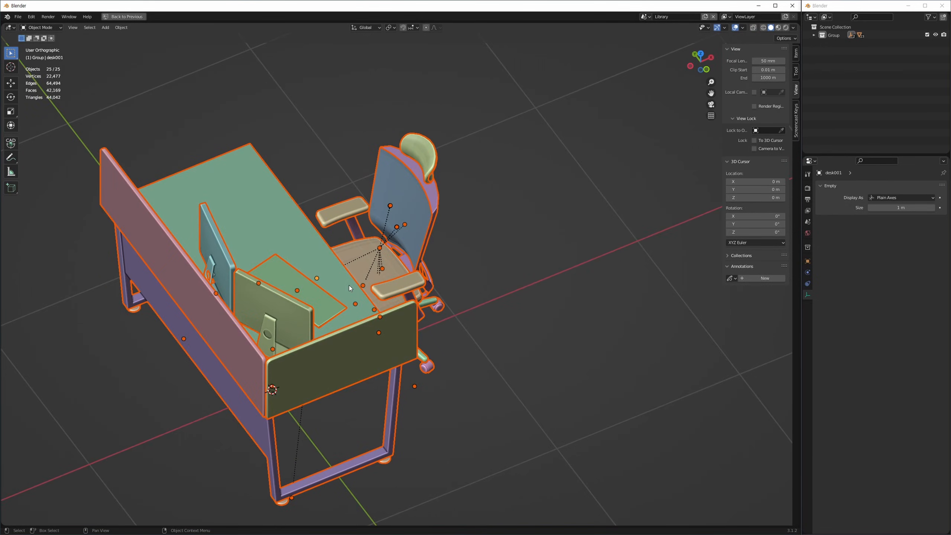
key("alt+p")
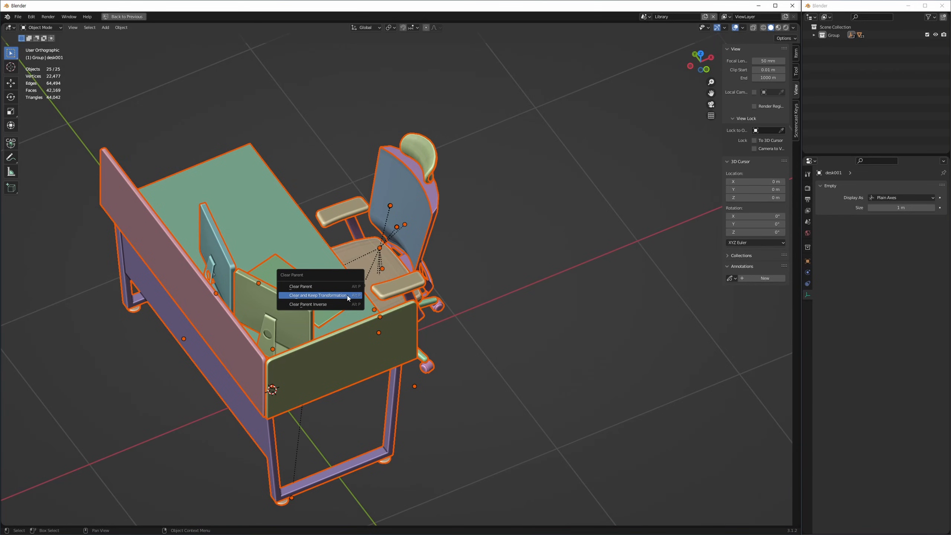
left_click(347, 296)
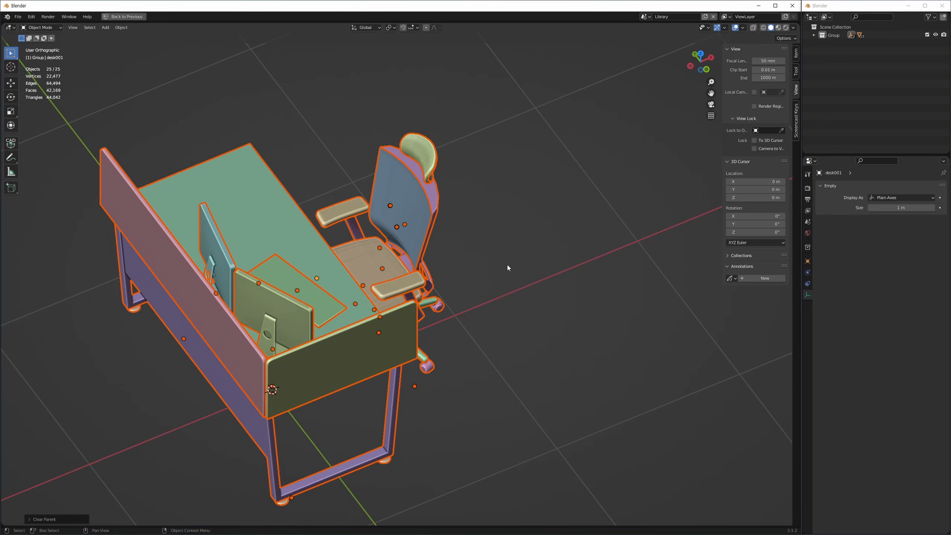
left_click(483, 266)
Step: Delete the desk001 empty in the top wireframe view
middle_click_drag(476, 269, 440, 311)
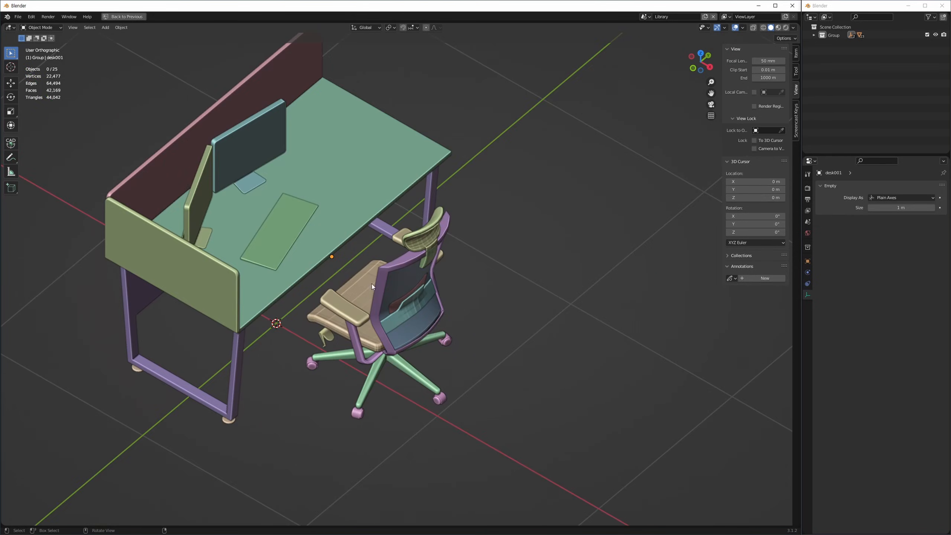
middle_click_drag(372, 283, 382, 296, "shift")
key("alt+w")
key("alt+w")
middle_click_drag(419, 266, 466, 330)
middle_click_drag(466, 330, 468, 343, "ctrl")
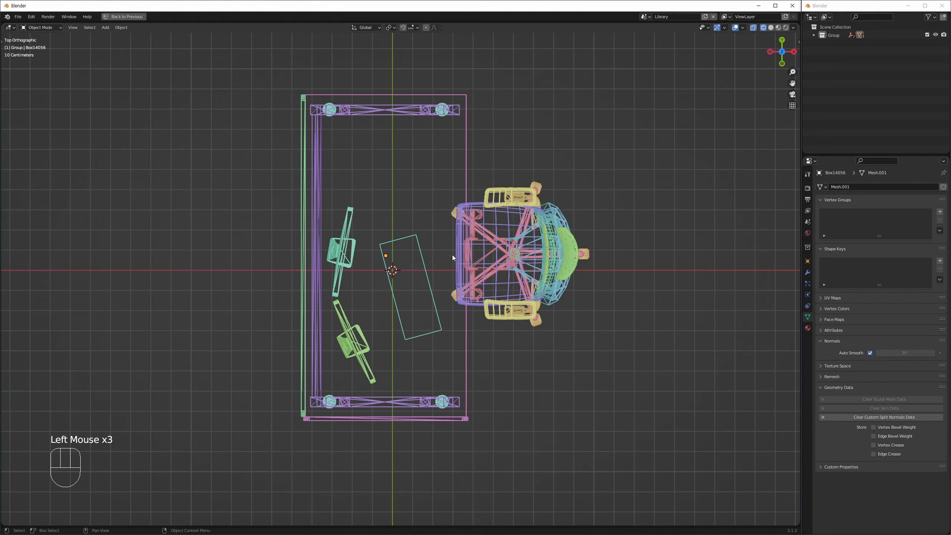
left_click(451, 256)
middle_click_drag(436, 241, 467, 258)
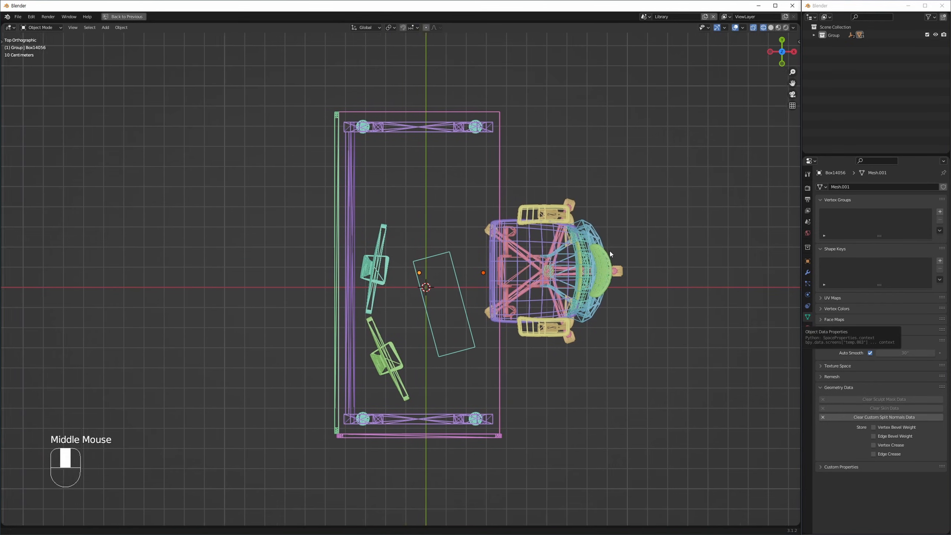
left_click(481, 273)
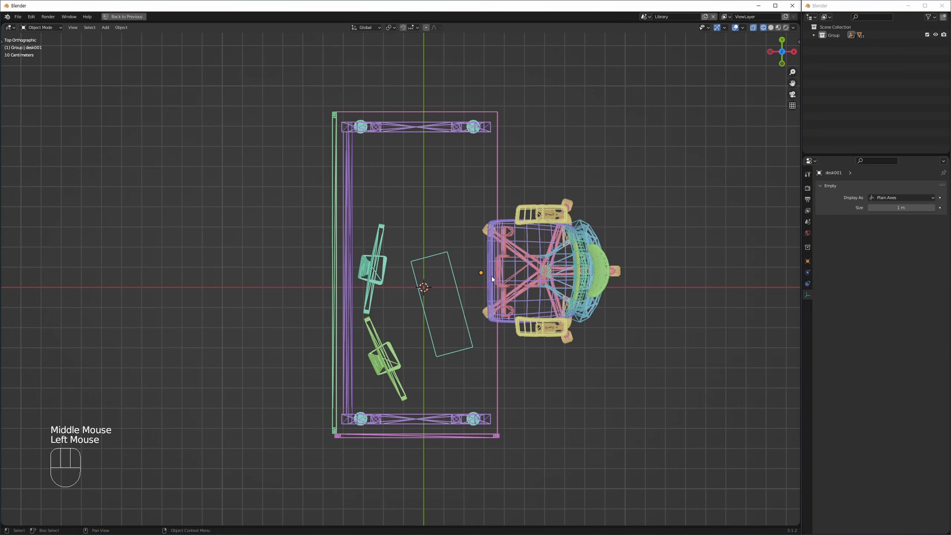
key("Delete")
Step: Expand the Group collection in the outliner and delete the chair1 empty
left_click(813, 37)
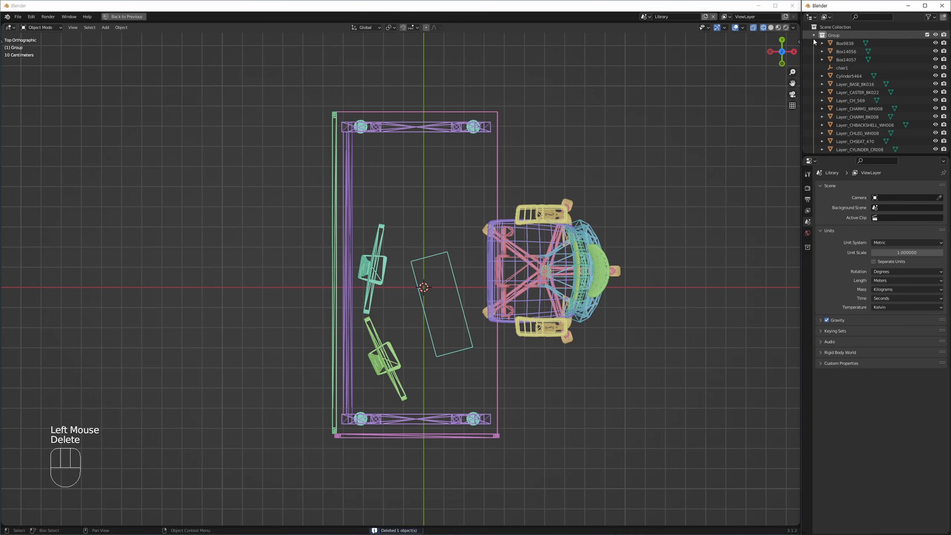
left_click(839, 68)
middle_click_drag(581, 268, 580, 255, "shift")
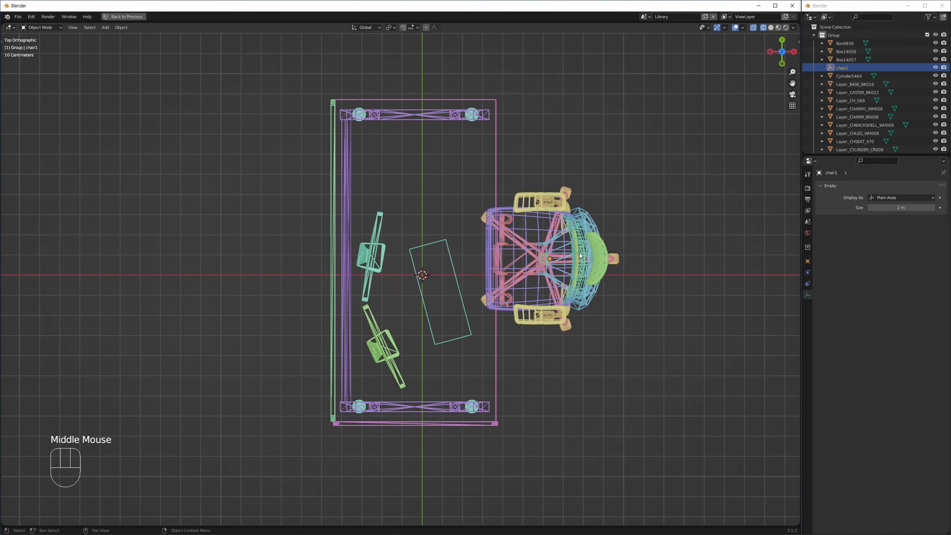
key("Delete")
left_click(667, 239)
middle_click_drag(542, 290, 541, 248)
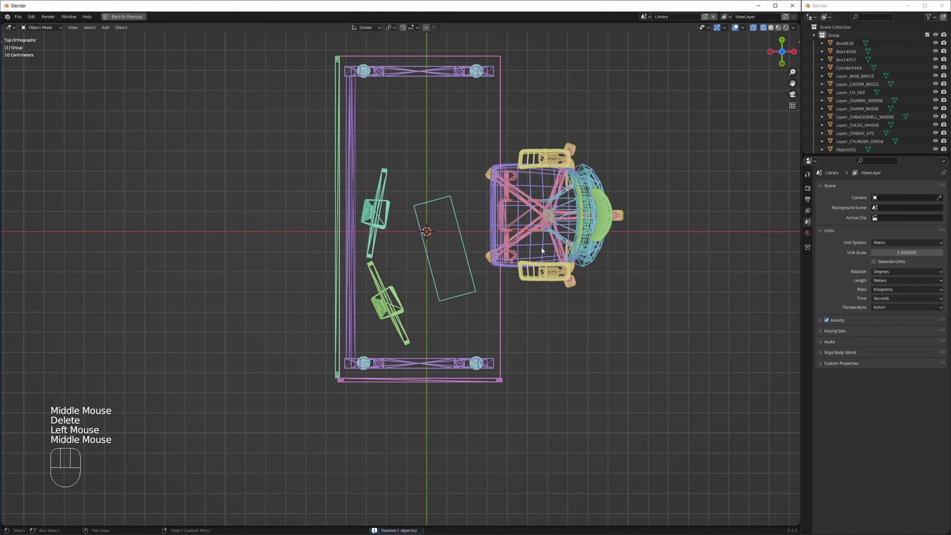
Step: Open the side partition panel's mesh for editing and examine the triangulated faces at its rounded corner
key("alt+w")
key("ctrl+space")
middle_click_drag(365, 296, 456, 287)
left_click(502, 268)
key("Tab")
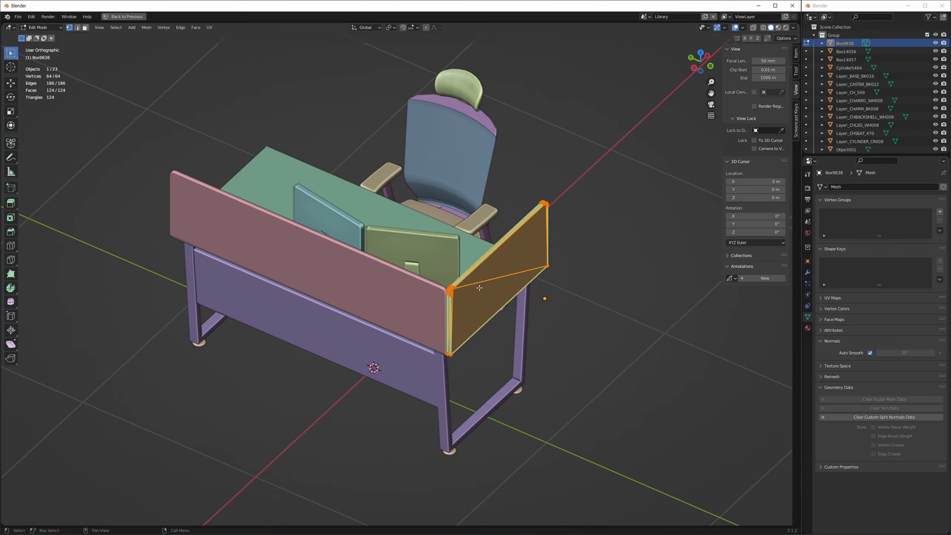
scroll(456, 286, "up", 6)
left_click_drag(400, 366, 468, 288)
key("KP_Decimal")
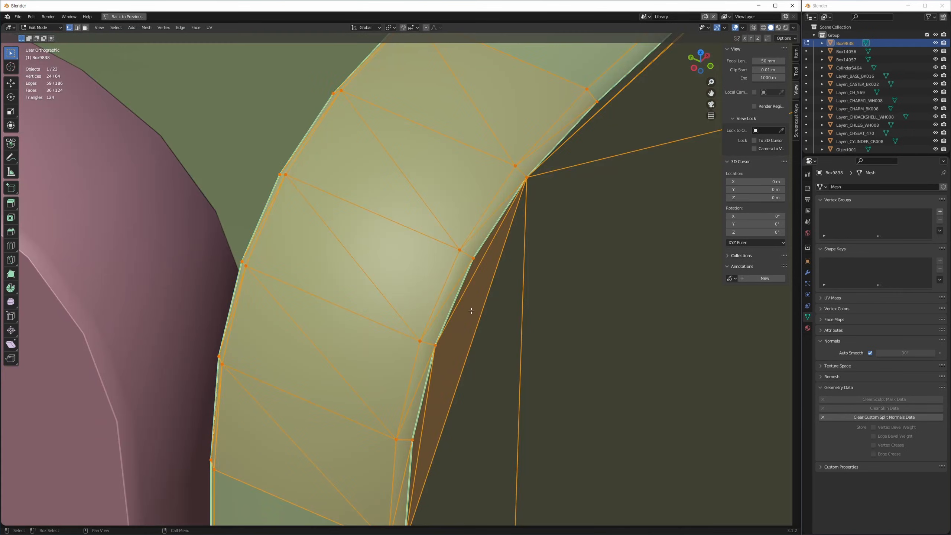
middle_click_drag(449, 354, 506, 162, "ctrl")
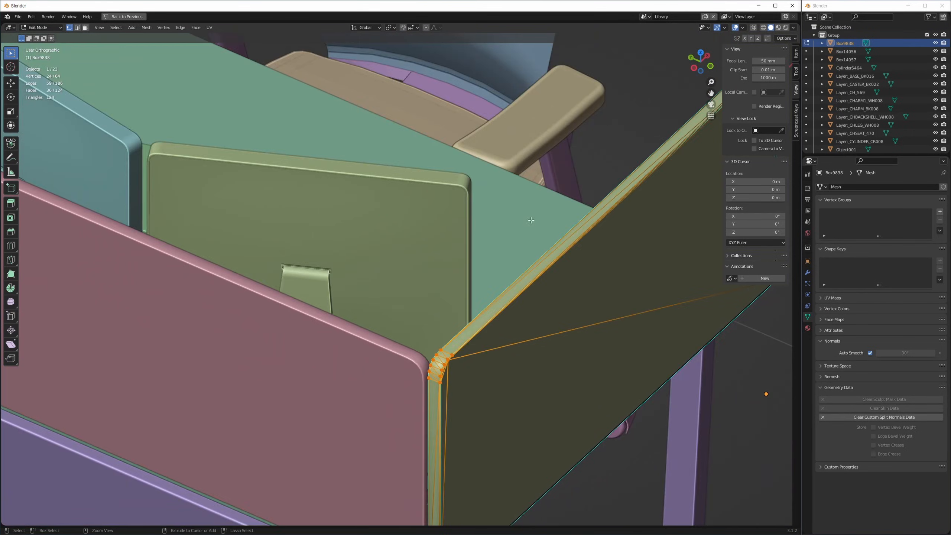
middle_click_drag(530, 272, 477, 236, "ctrl")
Step: Select all faces of every desk and chair mesh together and convert their triangles to quads
key("Tab")
key("a")
key("Tab")
key("a")
key("ctrl+f")
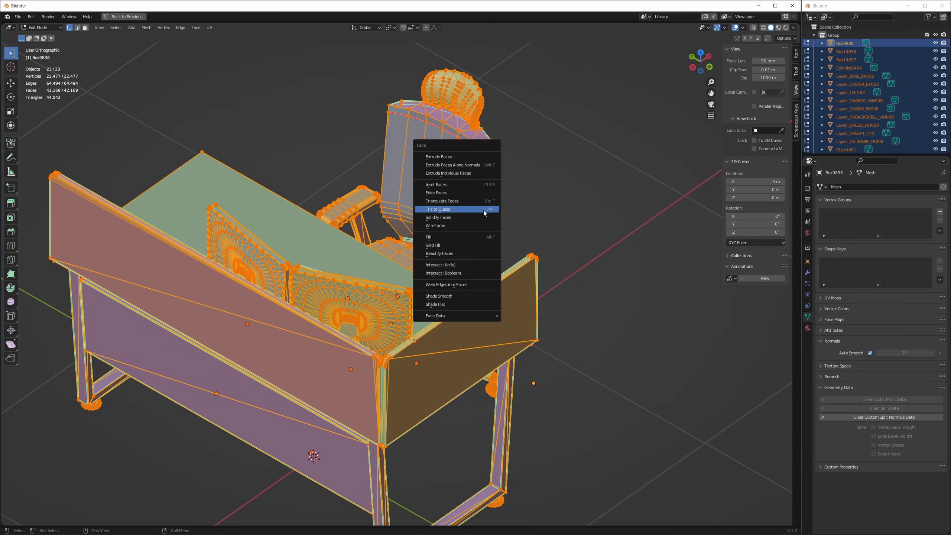
left_click(451, 210)
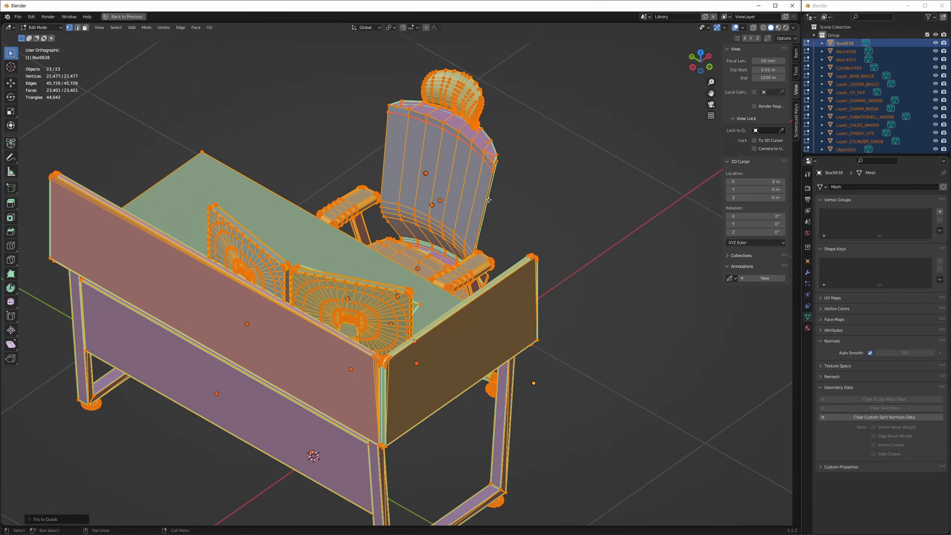
Step: Dissolve the two leftover diagonal edges at both ends of the chair backrest's top rim
middle_click_drag(467, 178, 474, 229, "shift")
scroll(474, 229, "up", 3)
scroll(474, 229, "up", 2)
key("2")
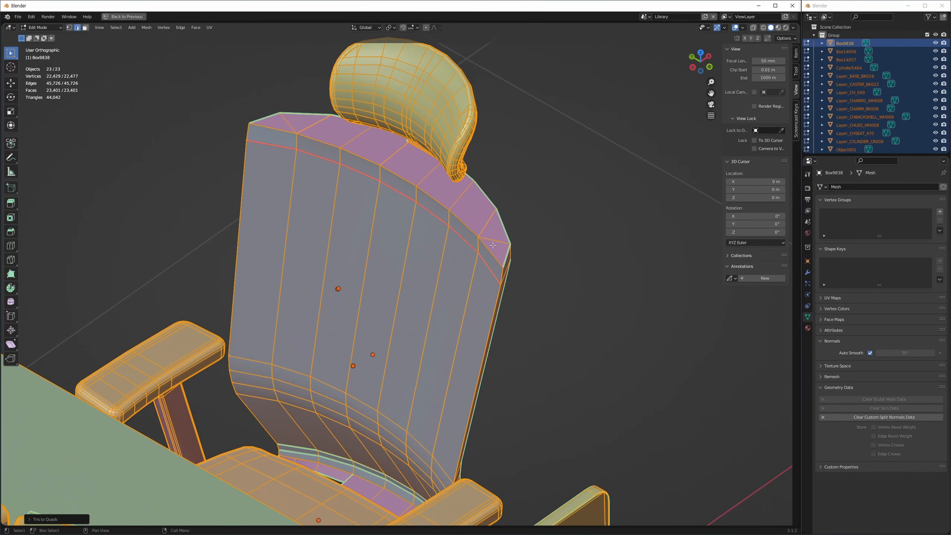
middle_click_drag(384, 176, 517, 227, "shift")
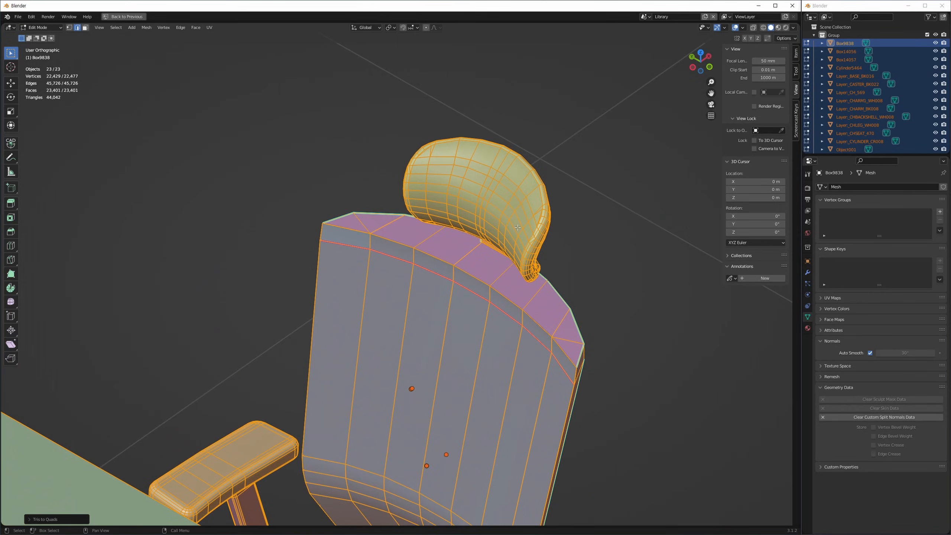
left_click(361, 221)
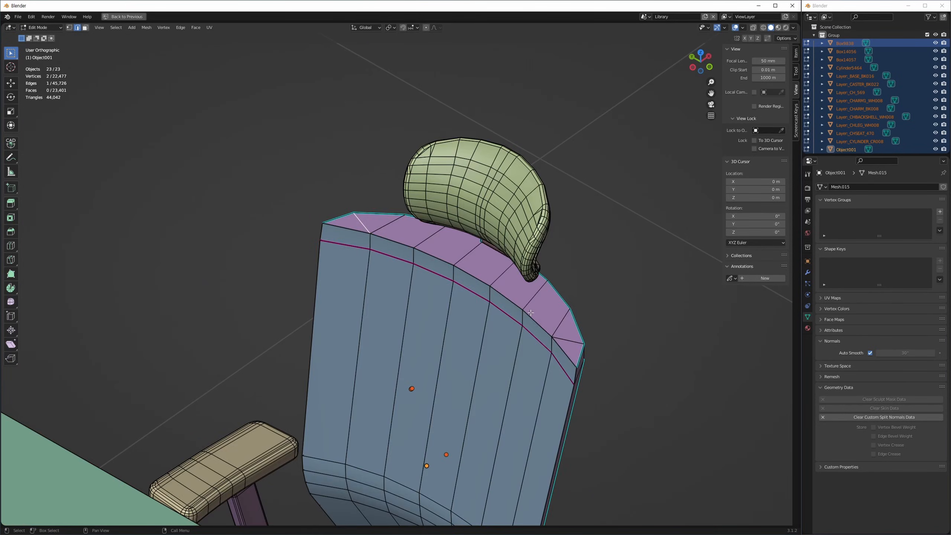
left_click(567, 344, "shift")
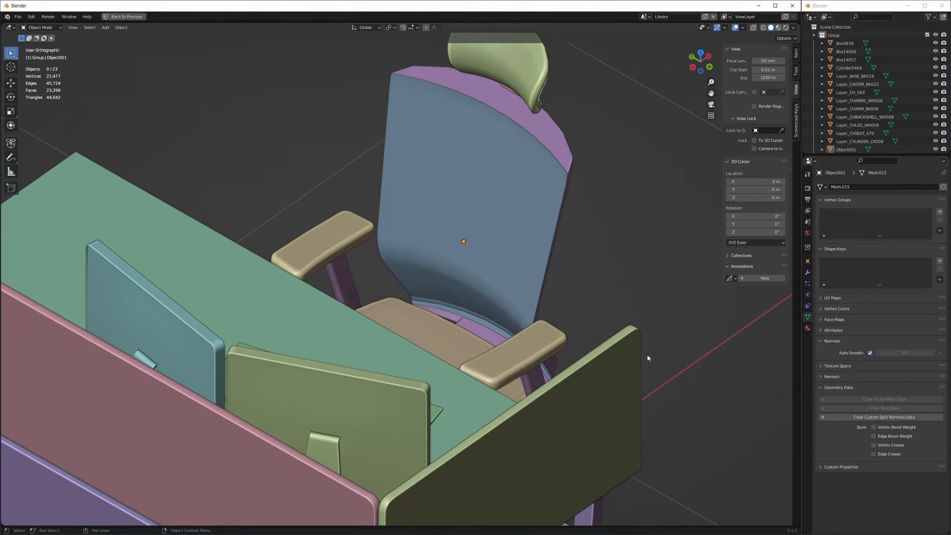
Step: Isolate the side partition panel in local view and open its mesh for editing at the rounded corner
left_click(615, 388)
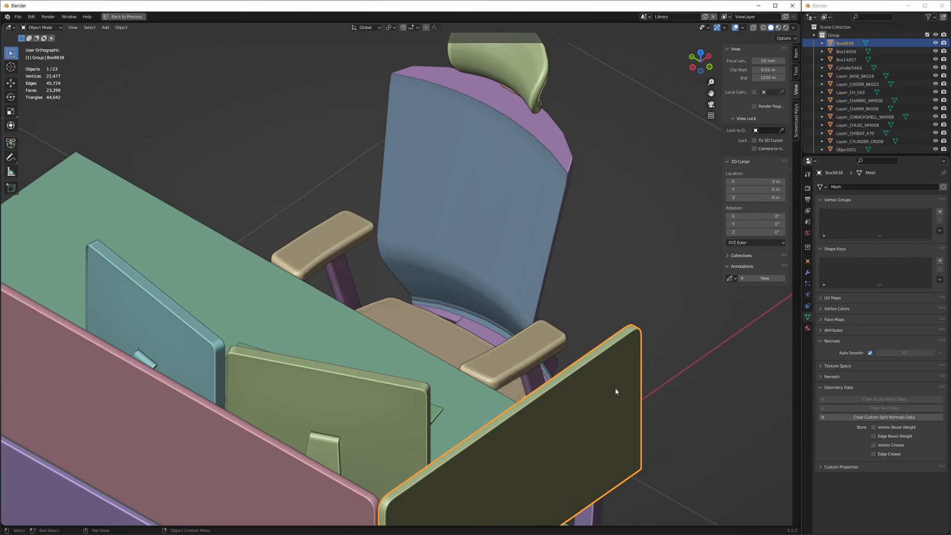
key("KP_Divide")
key("Tab")
left_click_drag(242, 247, 304, 323)
key("KP_Decimal")
middle_click_drag(452, 314, 418, 288, "shift")
middle_click_drag(576, 234, 428, 300)
scroll(449, 272, "down", 6)
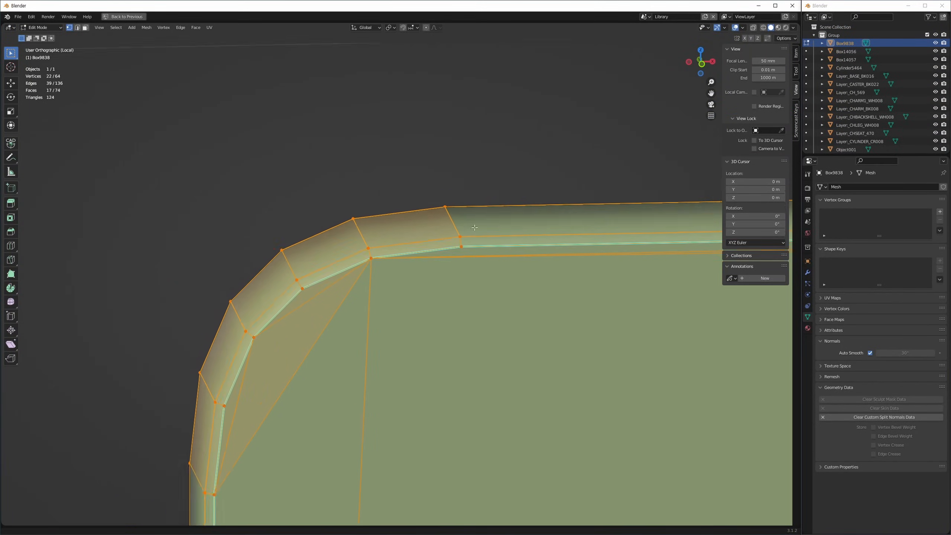
Step: Dissolve the four stray edges that meet at the rounded corner of the panel's flat face
left_click(454, 262)
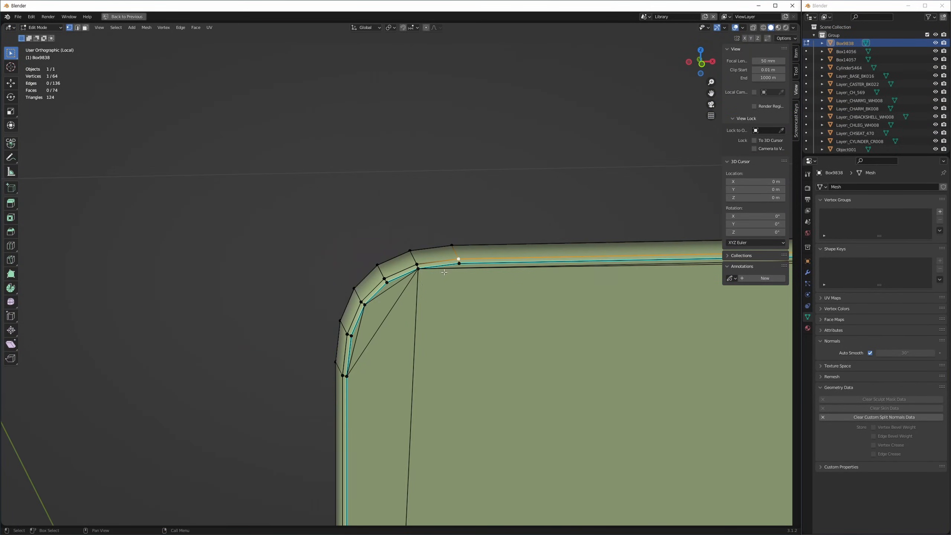
left_click(415, 293, "ctrl")
key("2")
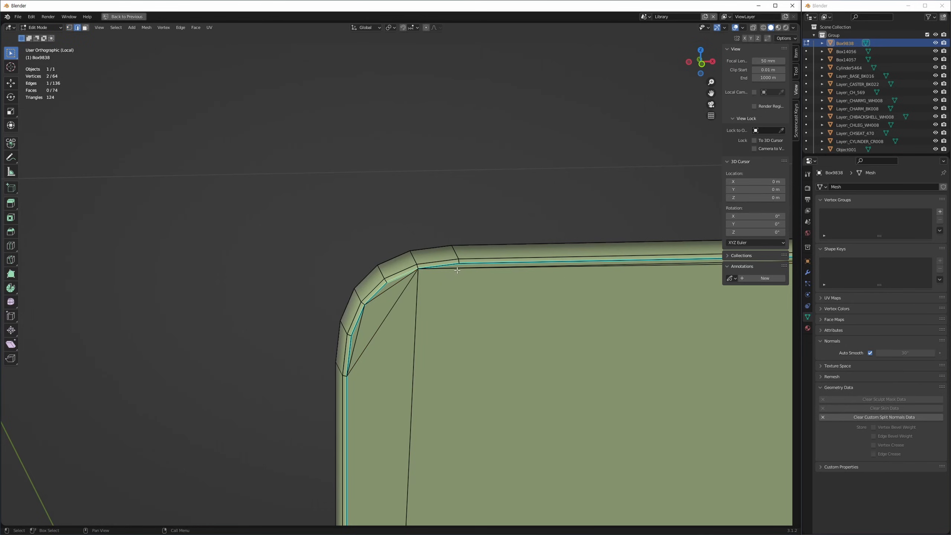
left_click(450, 274)
left_click(413, 301, "ctrl")
left_click(399, 301, "ctrl")
left_click(392, 291, "ctrl")
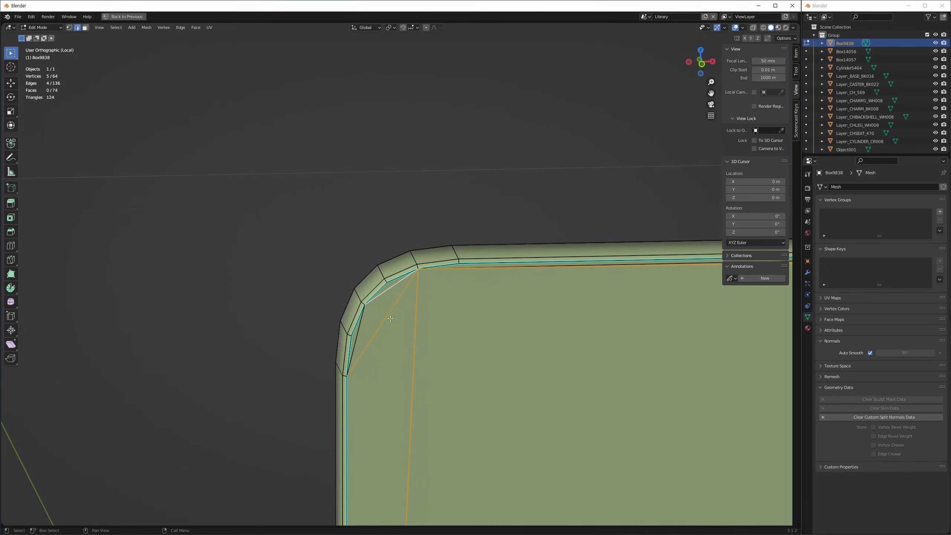
key("ctrl+x")
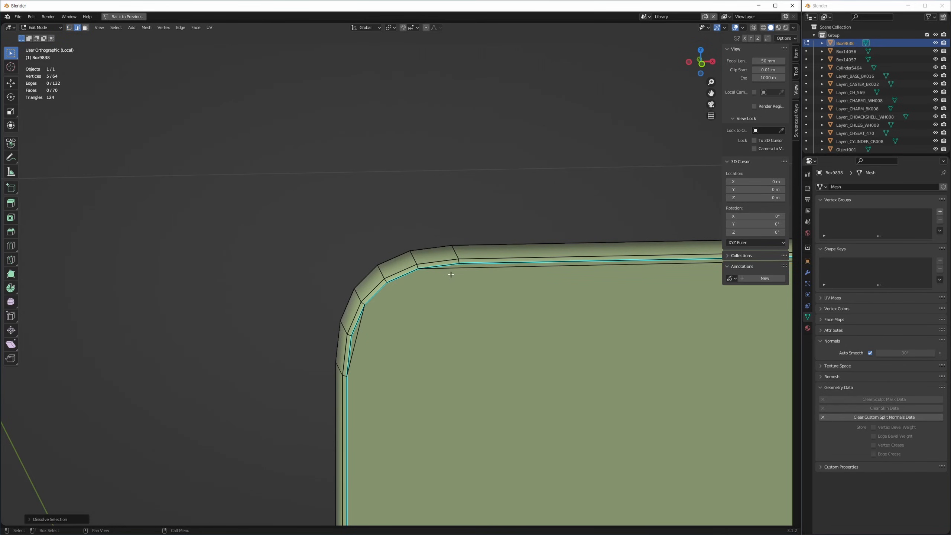
Step: Dissolve the remaining stray edges on the panel's flat faces, starting with the long thin one beside the rim
left_click(457, 291)
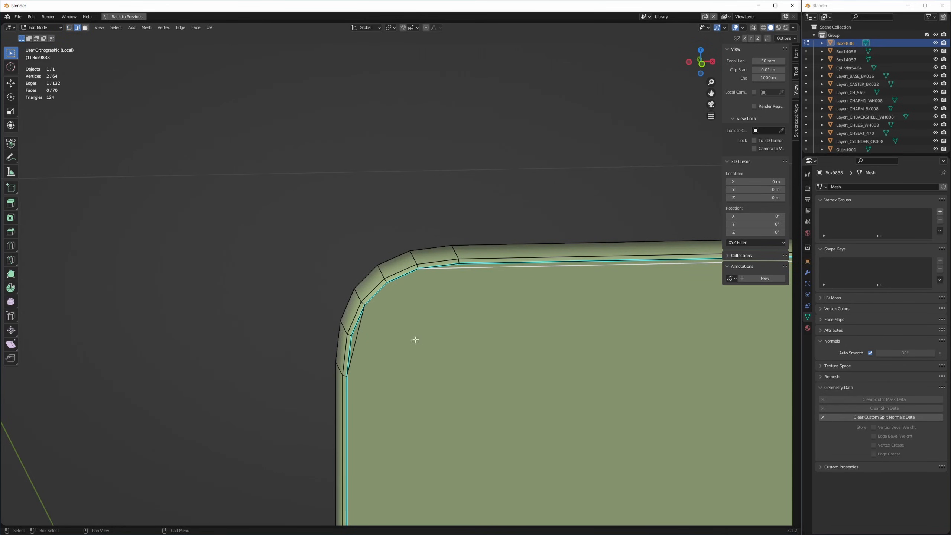
right_click(384, 330)
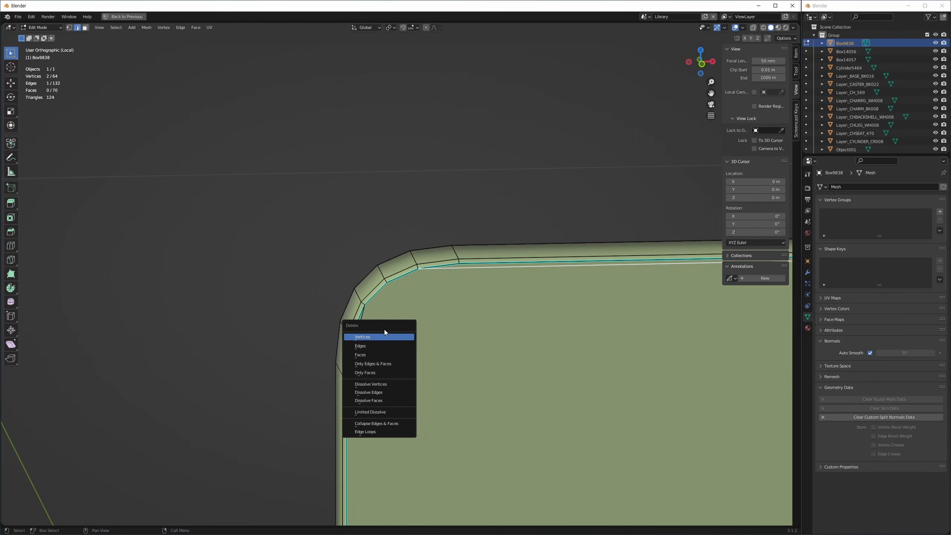
key("ctrl+x")
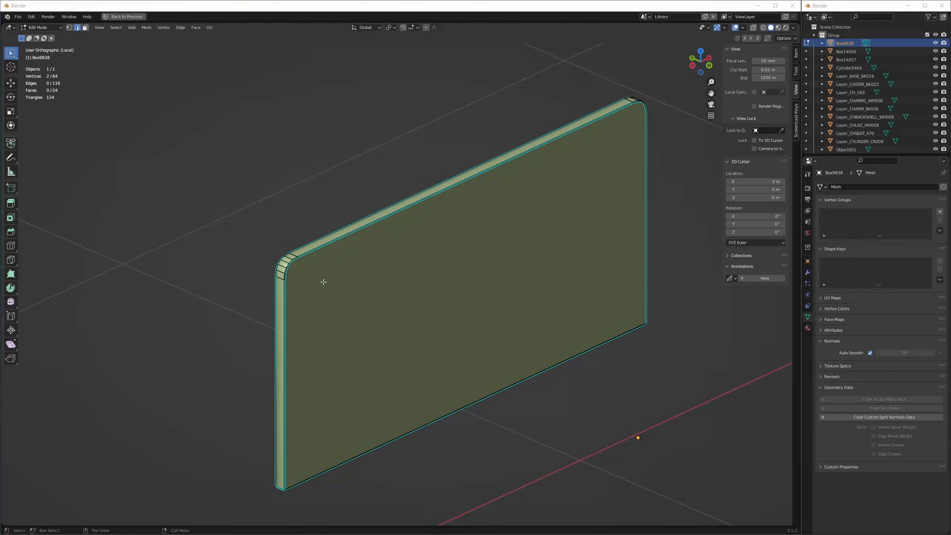
Step: Mark the outer edge loop of the narrow bevel around the panel's flat face as sharp
middle_click_drag(336, 278, 254, 247, "shift")
scroll(254, 247, "up", 4)
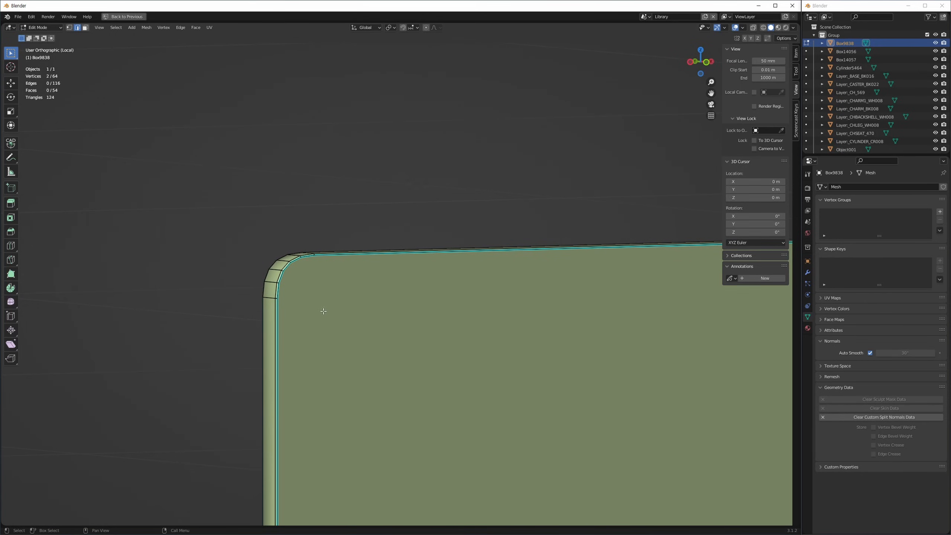
middle_click_drag(304, 255, 364, 261)
scroll(364, 261, "up", 6)
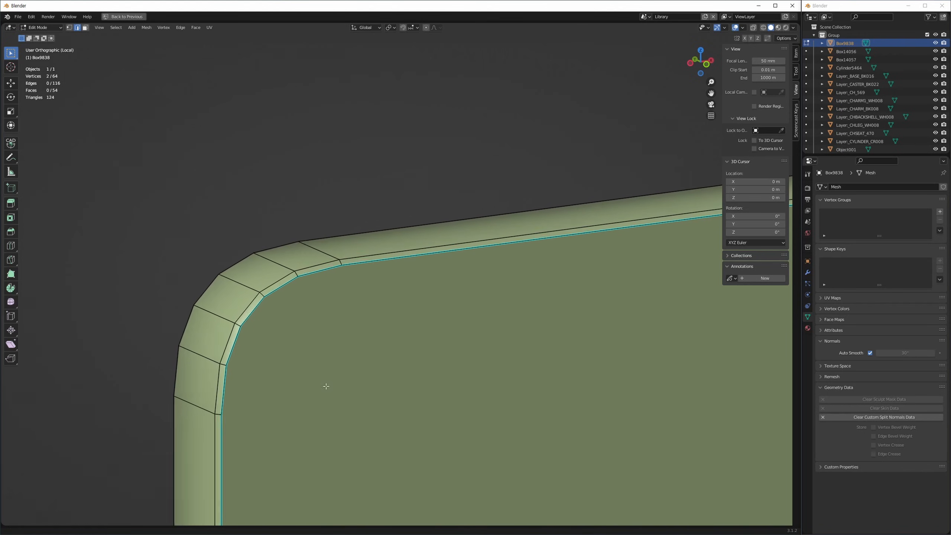
left_click(370, 263)
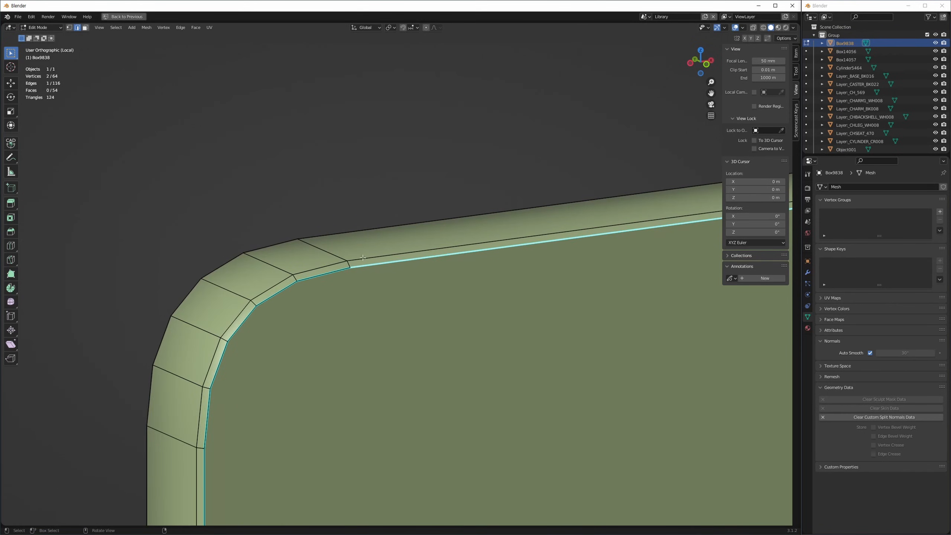
mouse_move(358, 277)
middle_mouse_down()
mouse_move(361, 235)
mouse_move(358, 296)
middle_mouse_up()
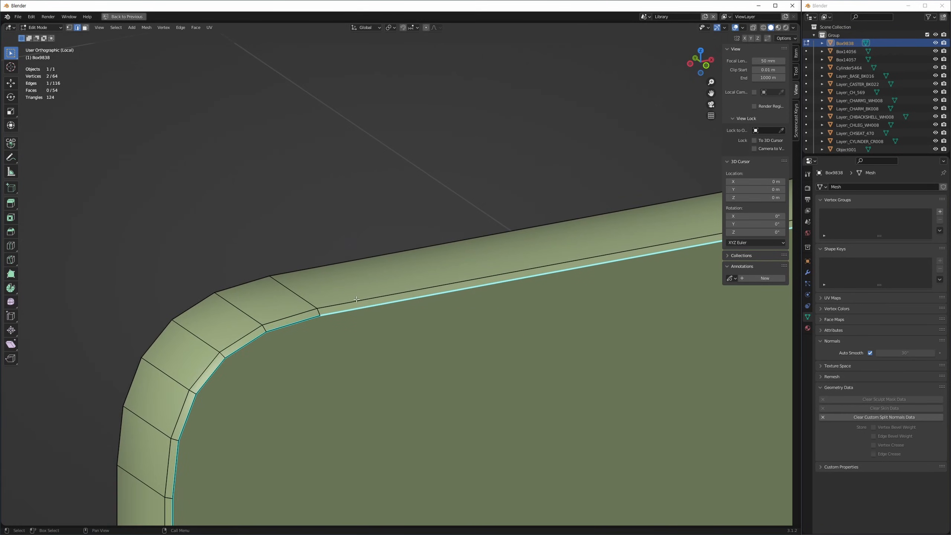
left_click(356, 300, "alt")
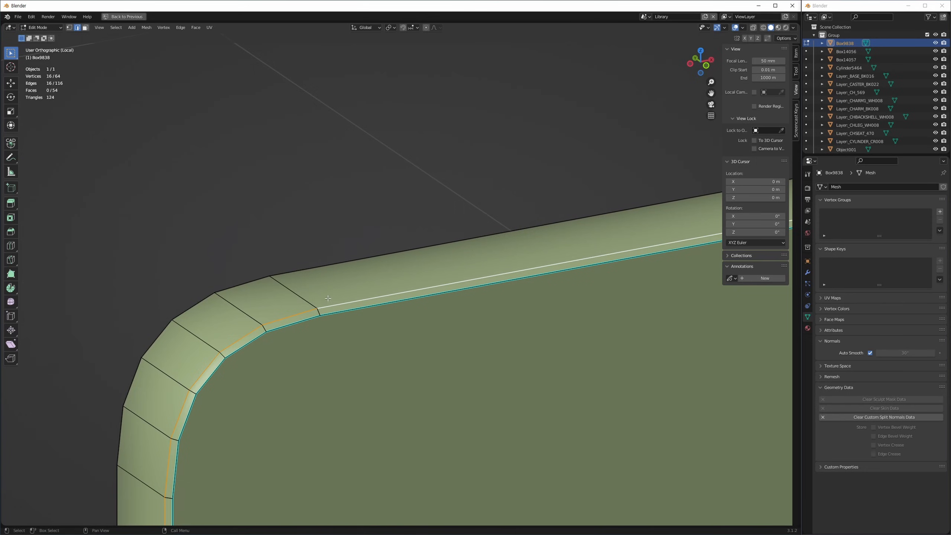
middle_click_drag(329, 298, 328, 288)
key("ctrl+e")
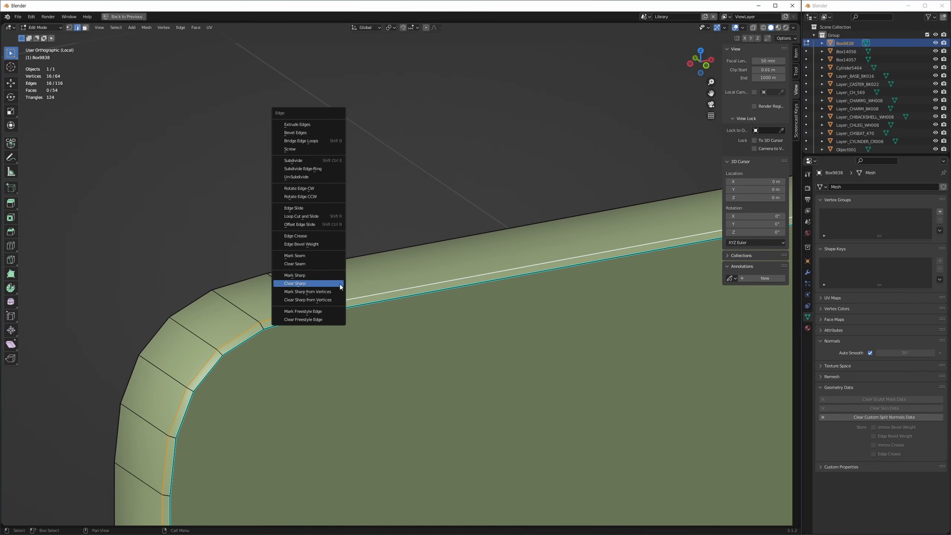
left_click(306, 275)
key("Tab")
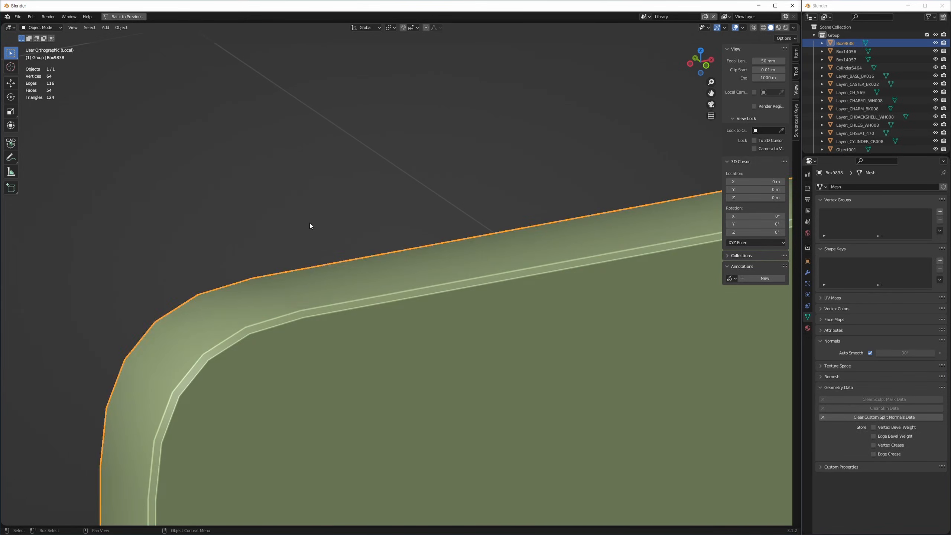
left_click(309, 222)
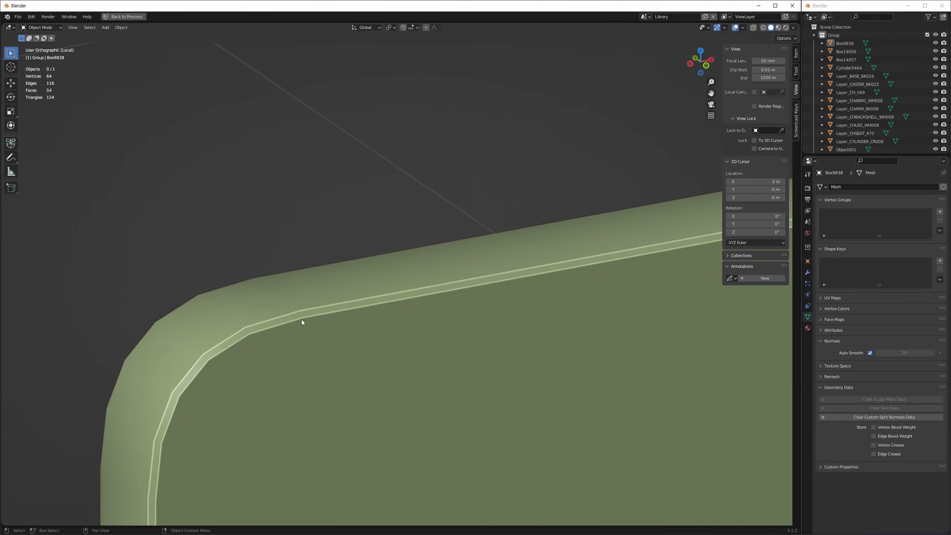
Step: Clear the sharp marks from all edges of the partition panel
left_click(321, 306)
mouse_move(321, 306)
middle_mouse_down()
mouse_move(350, 293)
mouse_move(337, 308)
middle_mouse_up()
key("Tab")
key("2")
key("a")
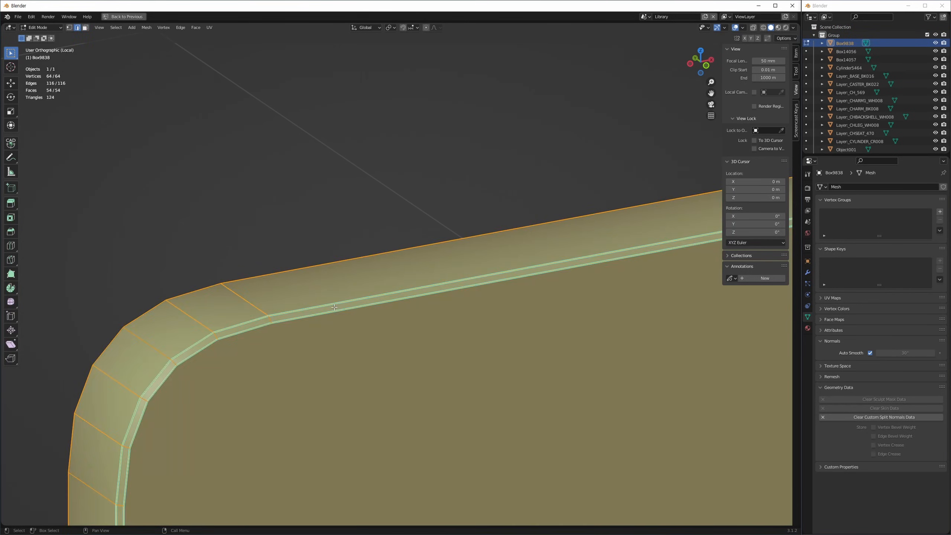
key("ctrl+e")
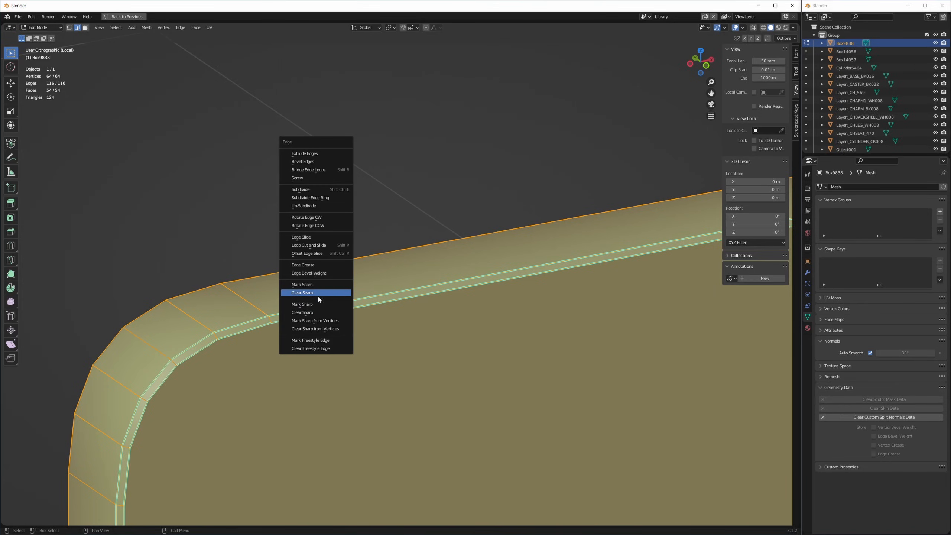
left_click(314, 313)
key("Tab")
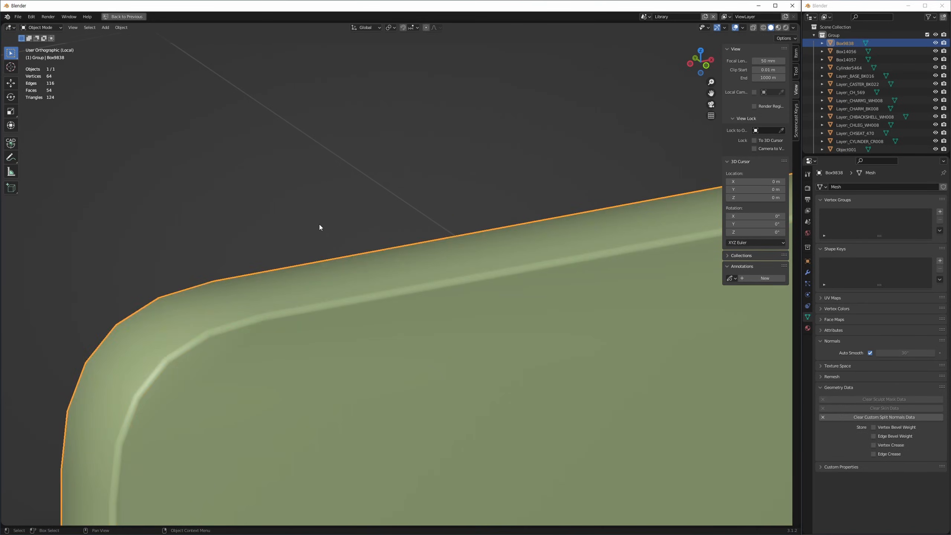
Step: Switch the partition panel to flat shading and restore its smooth shading to compare both
key("alt+a")
left_click(351, 310)
key("KP_Decimal")
middle_click_drag(349, 277, 378, 286)
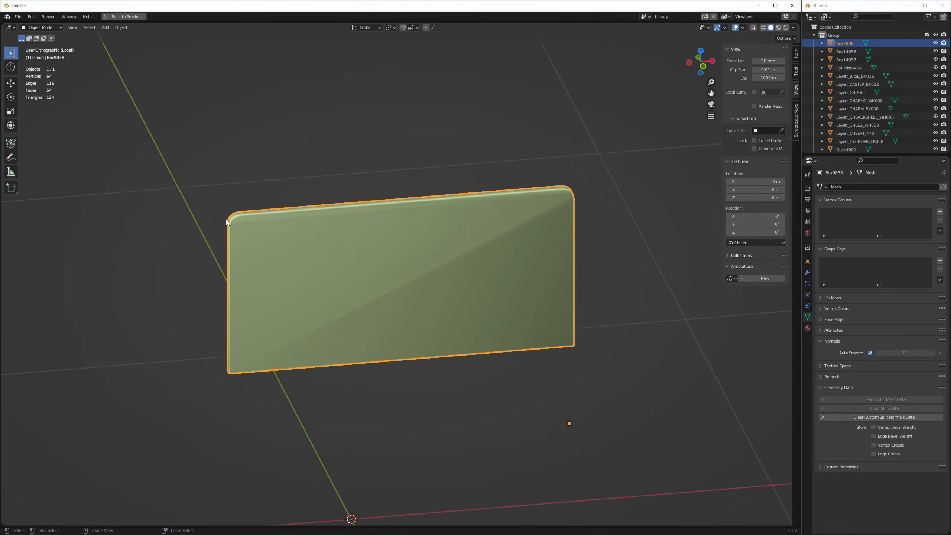
scroll(225, 219, "up", 4)
middle_click_drag(259, 293, 332, 261)
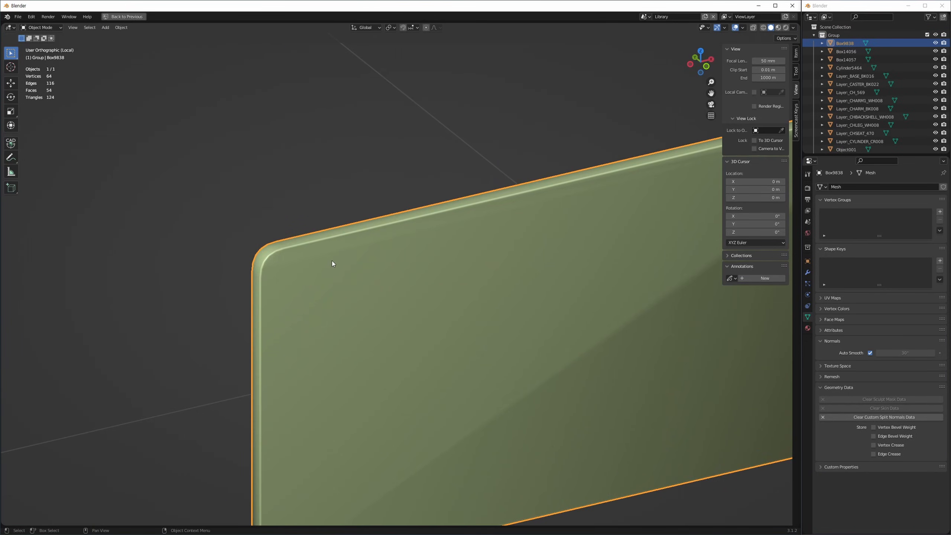
right_click(336, 262)
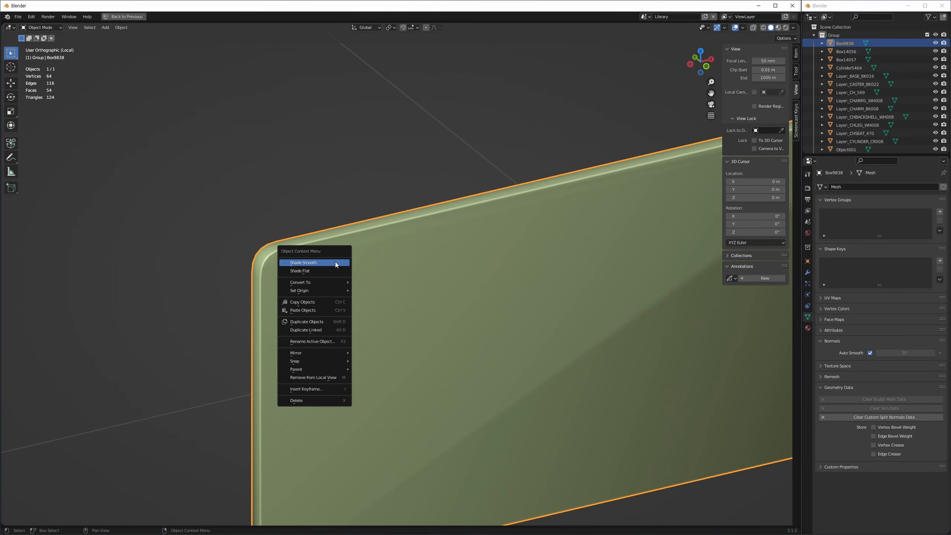
left_click(304, 271)
middle_click_drag(287, 275, 336, 282, "ctrl")
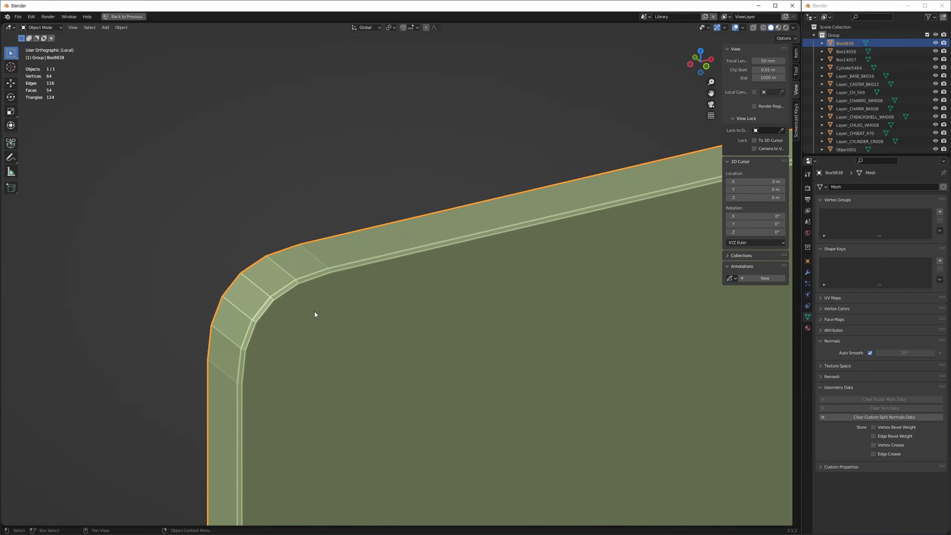
middle_click_drag(314, 314, 308, 291, "shift")
right_click(338, 300)
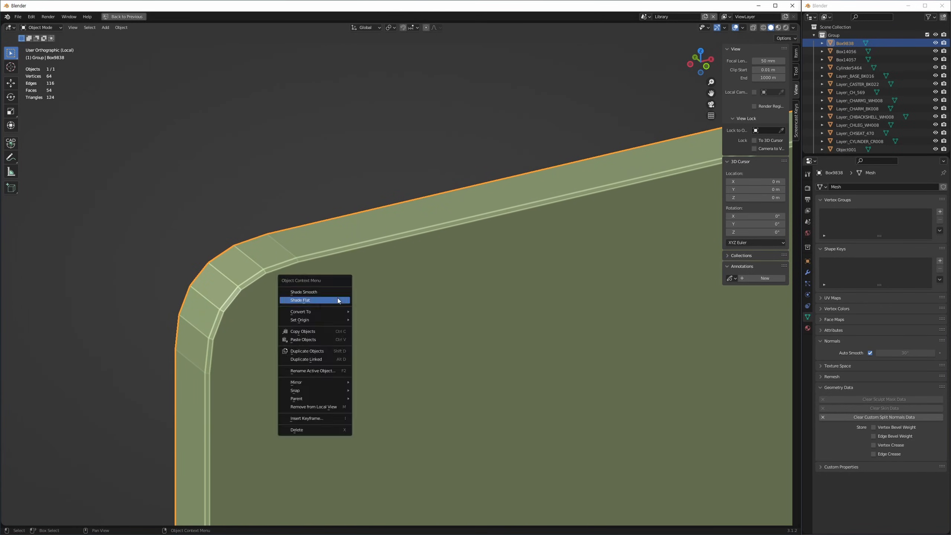
left_click(313, 293)
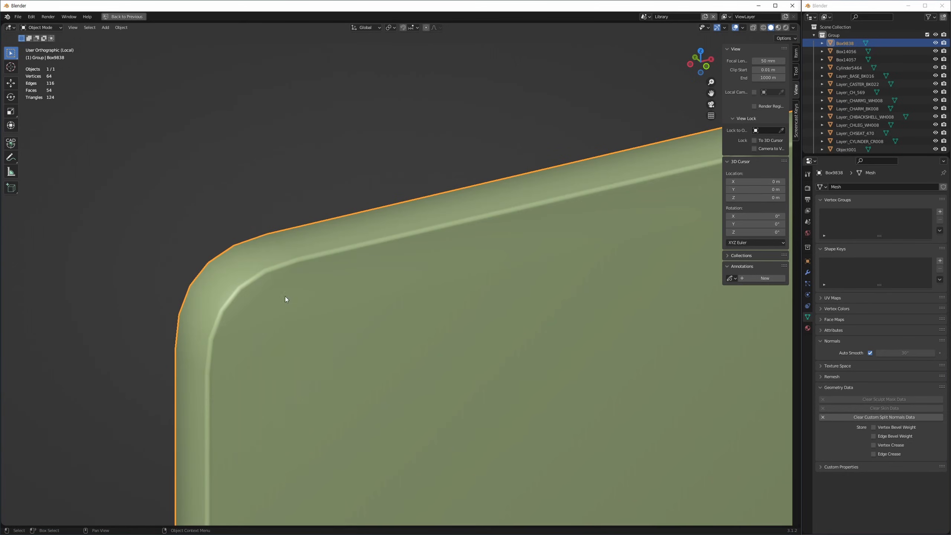
Step: Examine the Auto Smooth option in the panel mesh's Normals settings
left_click(821, 342)
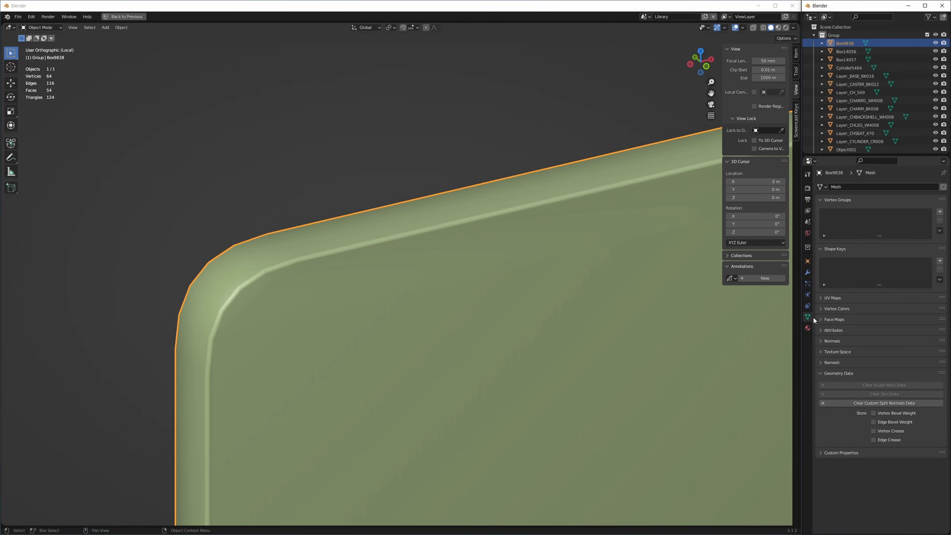
left_click(822, 342)
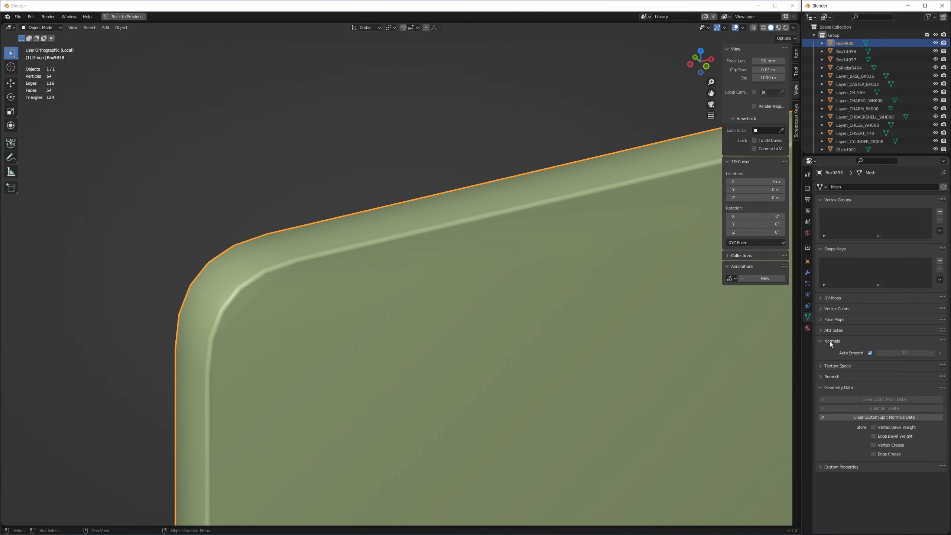
left_click(870, 353)
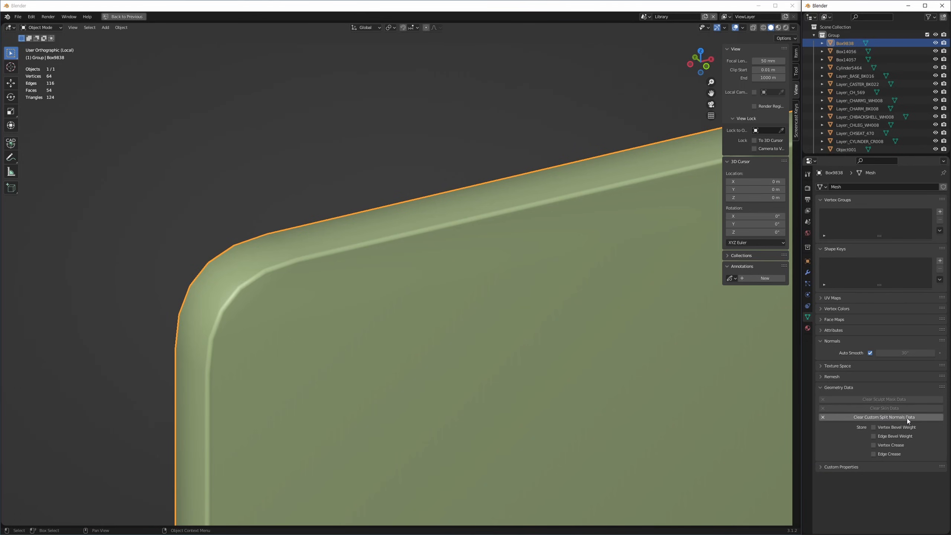
Step: Clear the custom split normals data from the isolated partition panel's mesh
left_click(870, 416)
middle_click_drag(270, 264, 288, 313, "shift")
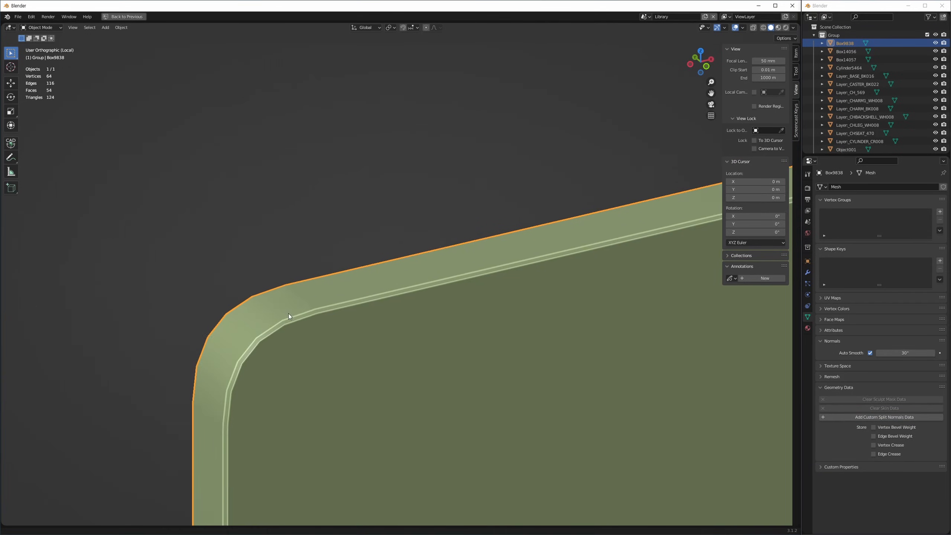
scroll(289, 322, "up", 2)
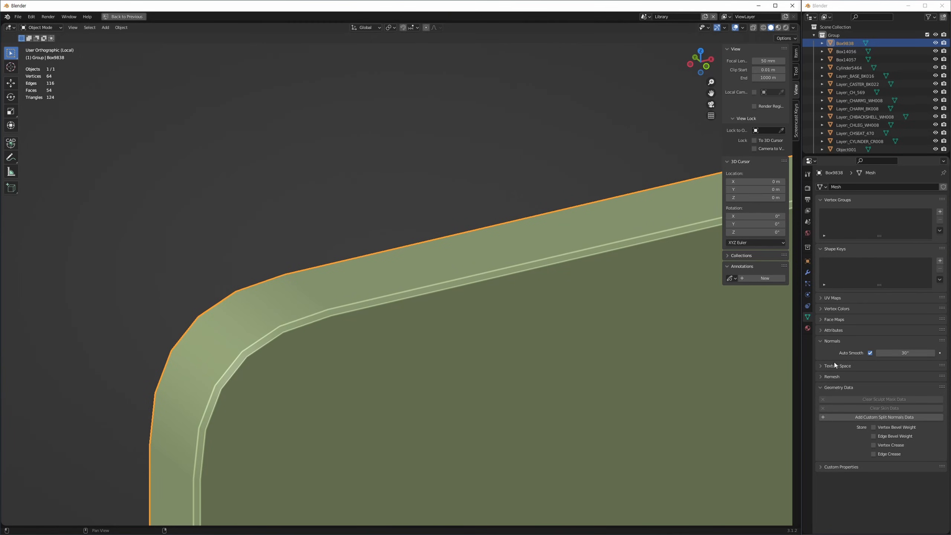
middle_click_drag(273, 347, 302, 333)
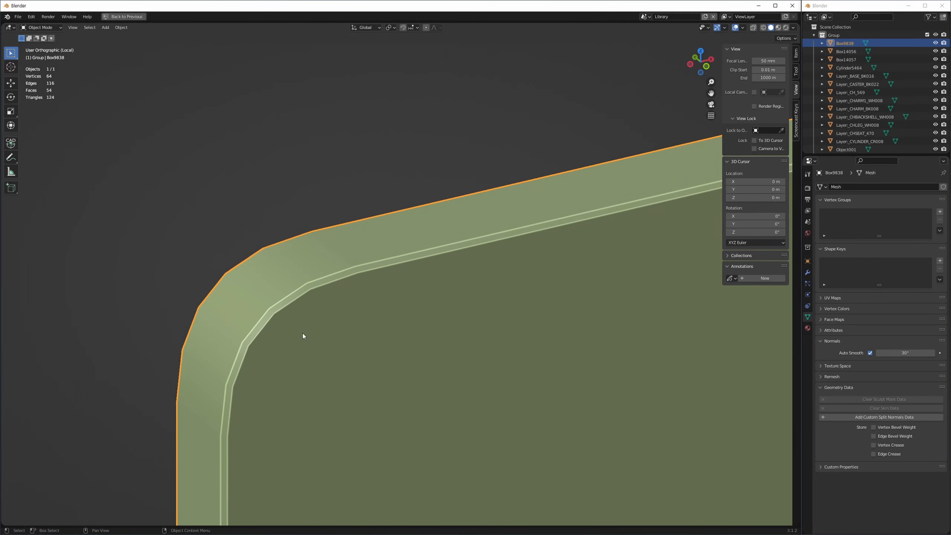
left_click(223, 227)
key("Home")
middle_click_drag(257, 311, 271, 294, "shift")
Step: Select the bevel edges at the panel's lower corner in Edit Mode and examine how they are shaded
key("Tab")
left_click_drag(225, 418, 294, 343)
middle_click_drag(279, 397, 264, 521, "shift")
key("2")
left_click_drag(240, 419, 281, 360)
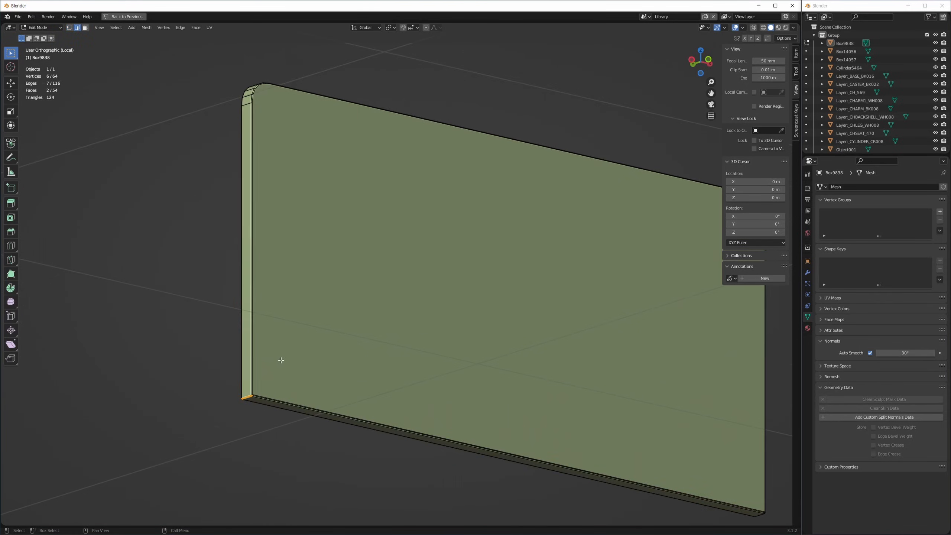
key("Home")
middle_click_drag(271, 322, 280, 471, "ctrl")
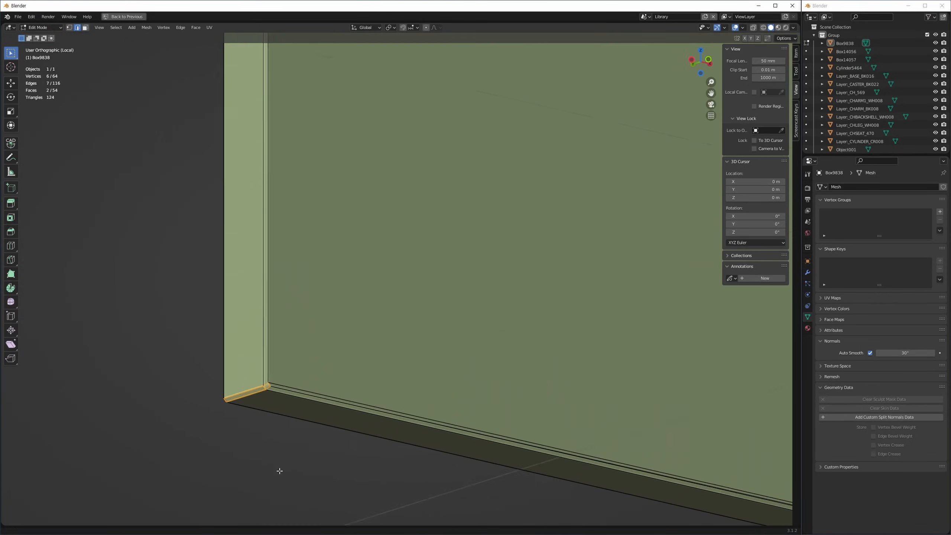
scroll(255, 384, "up", 3)
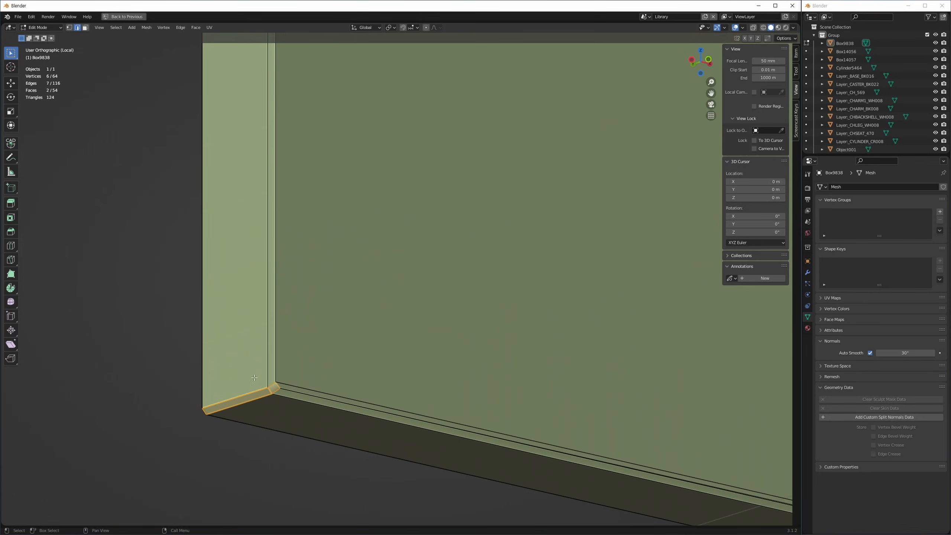
left_click(281, 399, "shift")
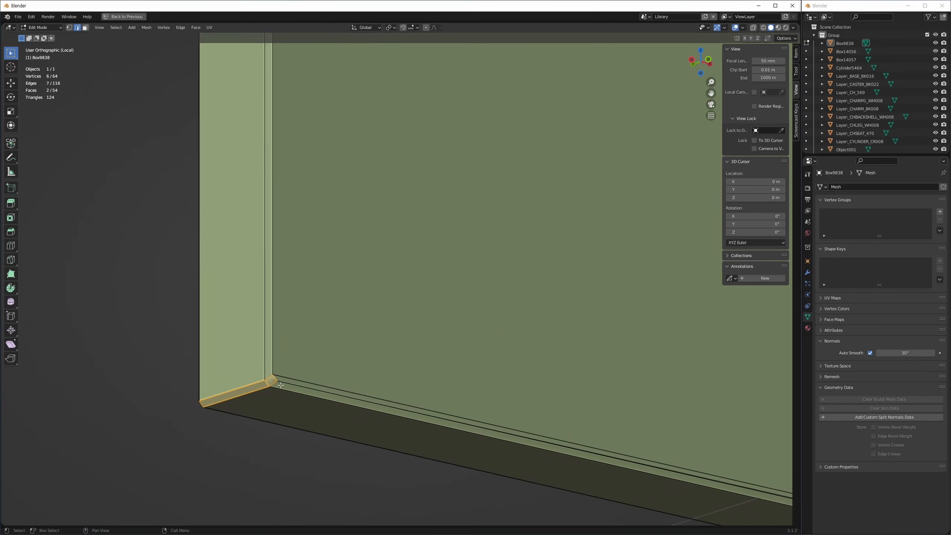
key("Home")
scroll(310, 361, "up", 5)
middle_click_drag(347, 346, 325, 410, "shift")
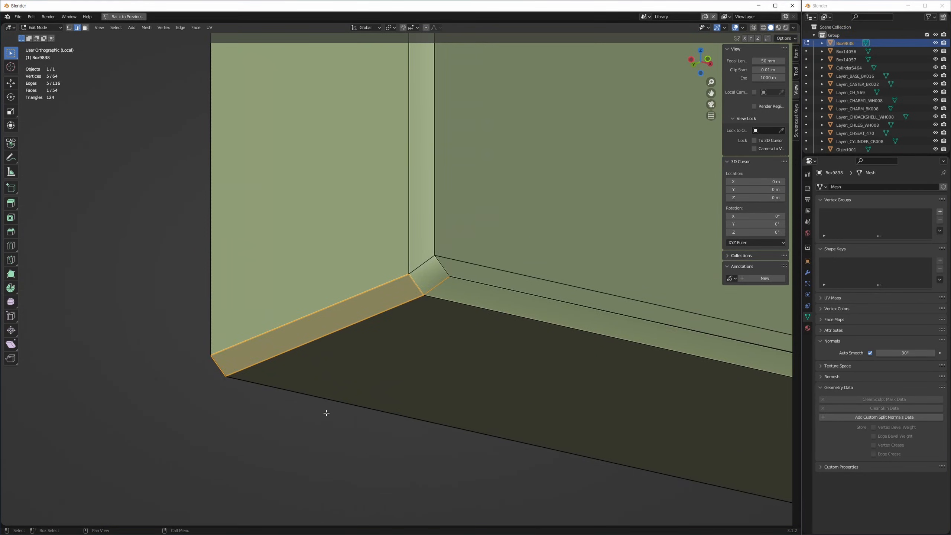
key("Tab")
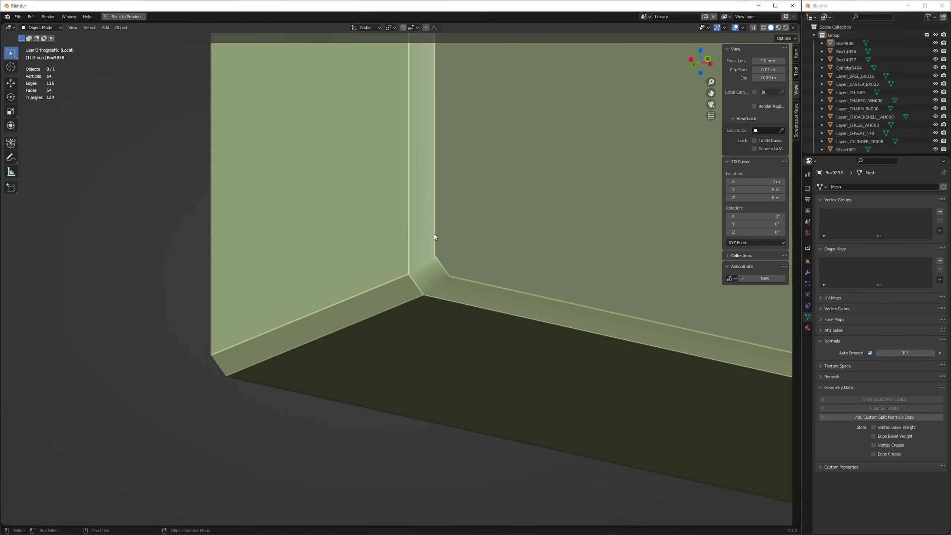
Step: Try an Auto Smooth angle of 20° on the partition panel and check its corners
left_click(915, 354)
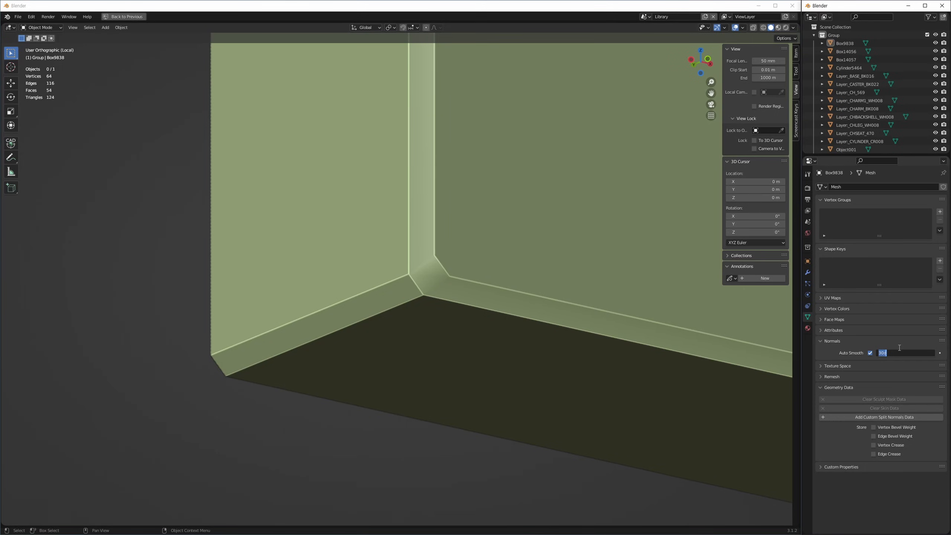
type("0")
key("BackSpace")
type("20")
key("Return")
scroll(228, 371, "down", 10)
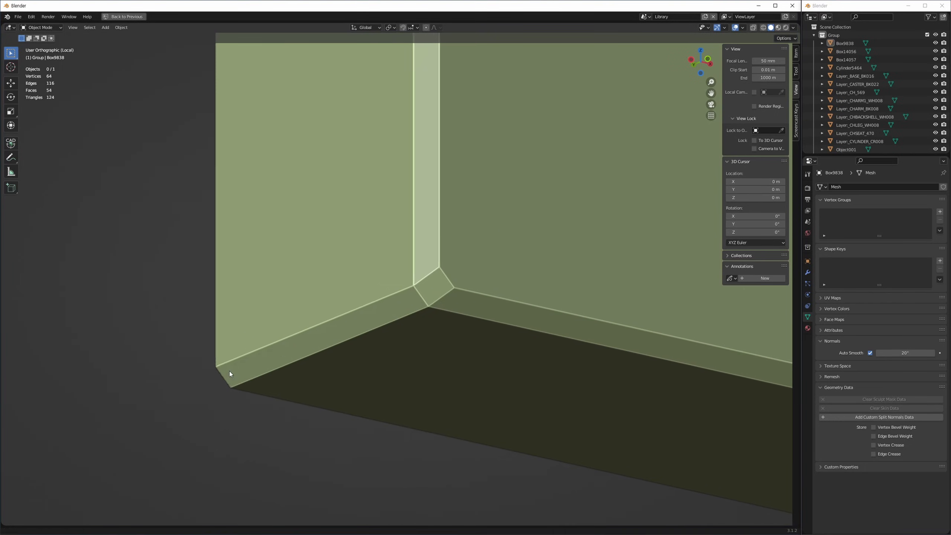
scroll(275, 339, "up", 10)
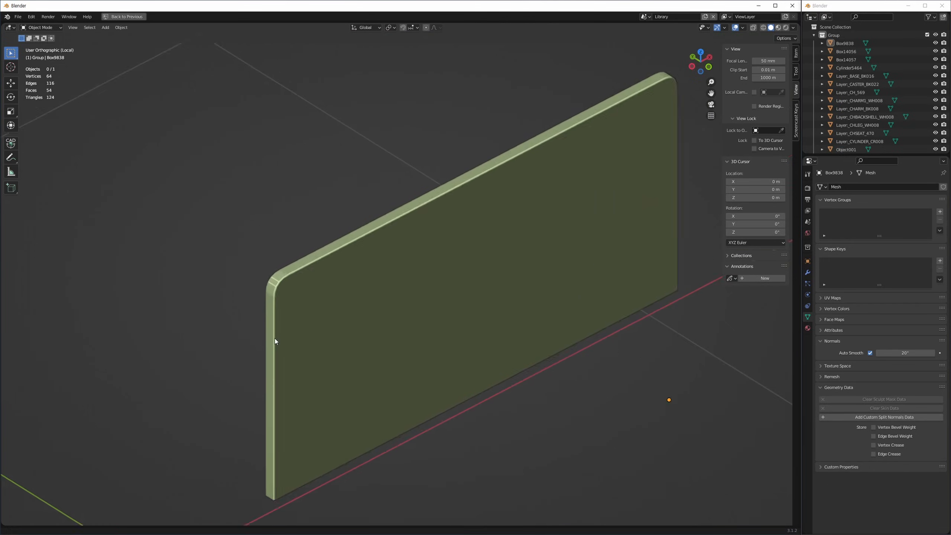
middle_click_drag(300, 343, 301, 295)
Step: Set the partition panel's Auto Smooth angle to 25°
left_click(913, 352)
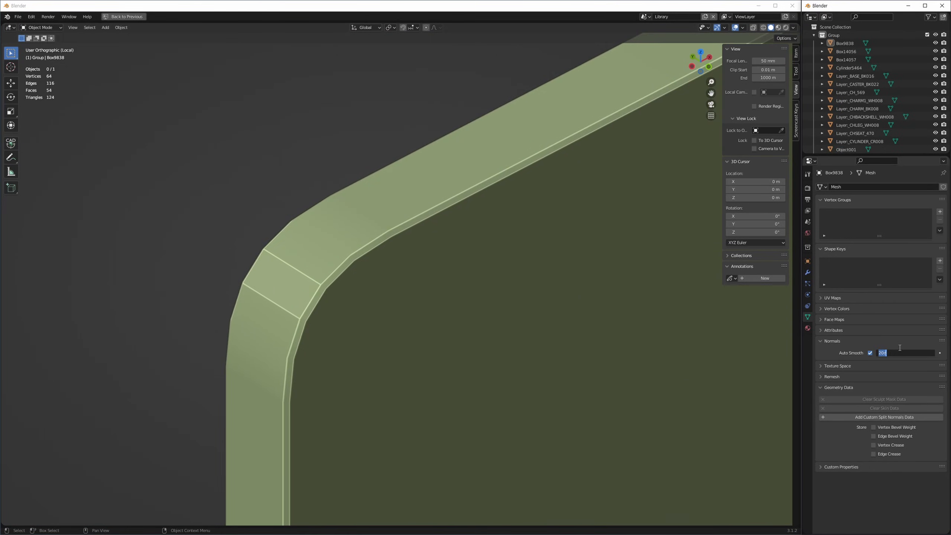
type("25")
key("Return")
middle_click_drag(286, 270, 246, 217)
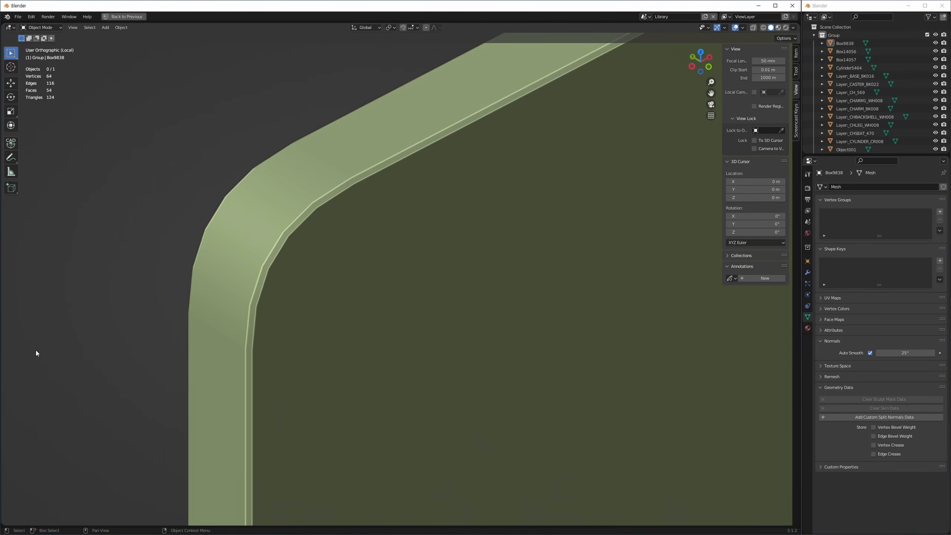
key("Home")
middle_click_drag(318, 381, 299, 294, "alt")
middle_click_drag(230, 254, 270, 463, "ctrl")
key("Home")
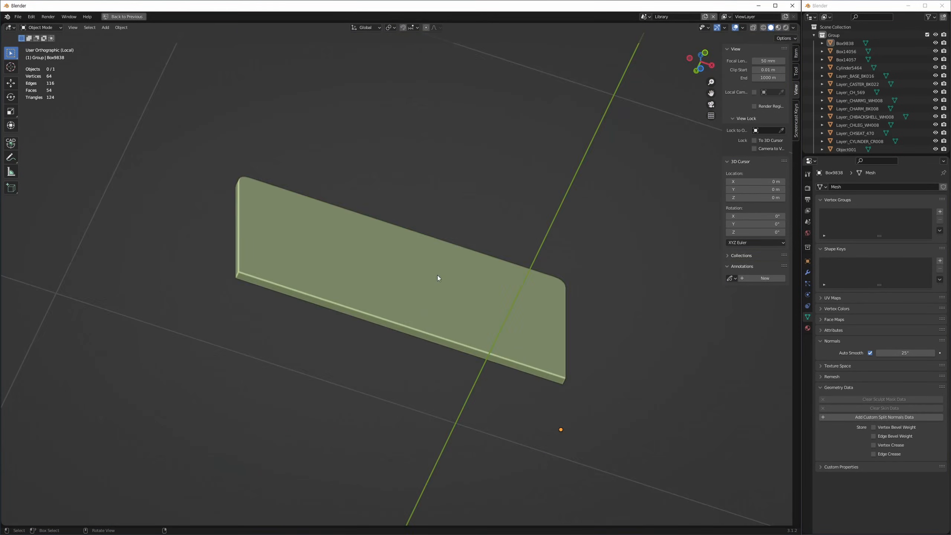
middle_click_drag(437, 278, 416, 357)
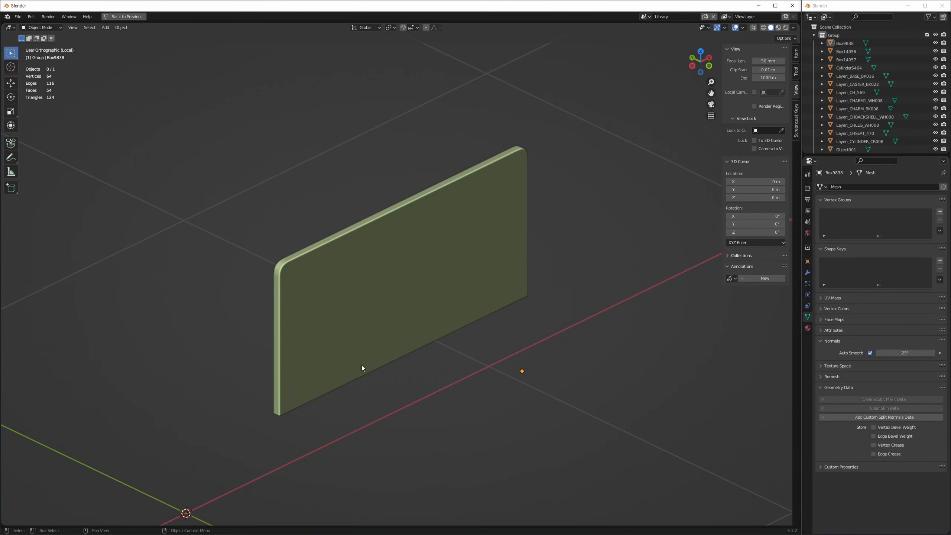
scroll(267, 288, "up", 2)
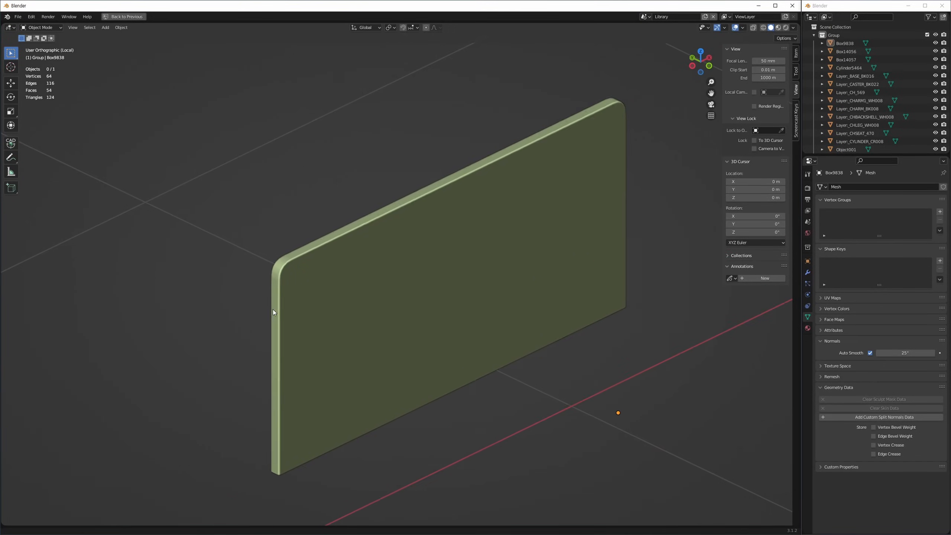
Step: Select the edges of the panel's nearest rounded upper corner in Edit Mode
left_click(346, 356)
middle_click_drag(330, 356, 337, 296, "shift")
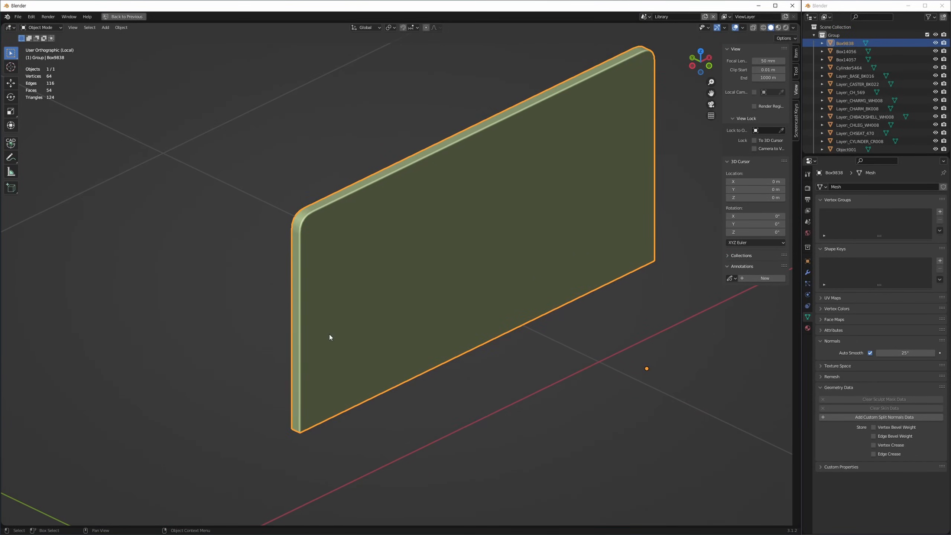
key("Tab")
middle_click_drag(280, 186, 261, 199, "shift")
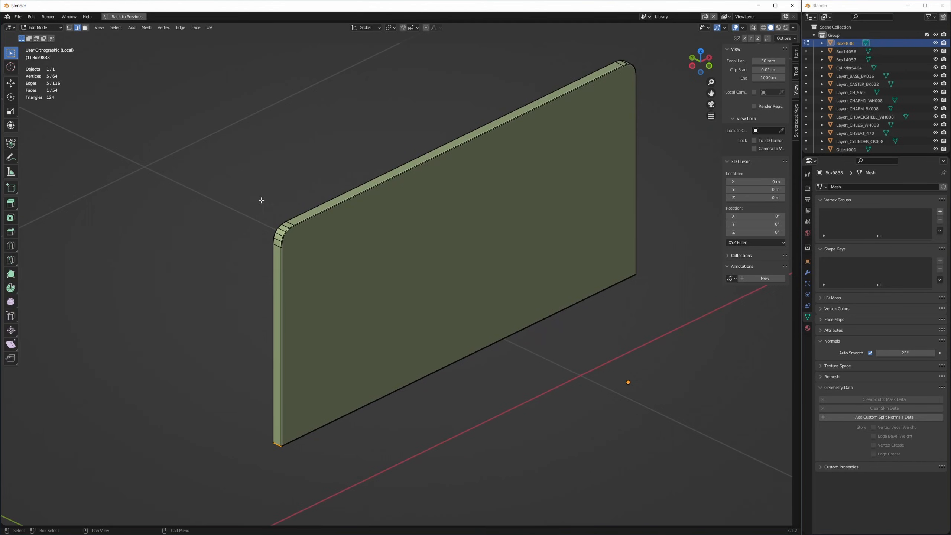
left_click_drag(249, 193, 331, 298)
Step: Open the Screencast Keys settings and try Transfer Mode repeatedly while the panel is isolated in Edit Mode
left_click(795, 125)
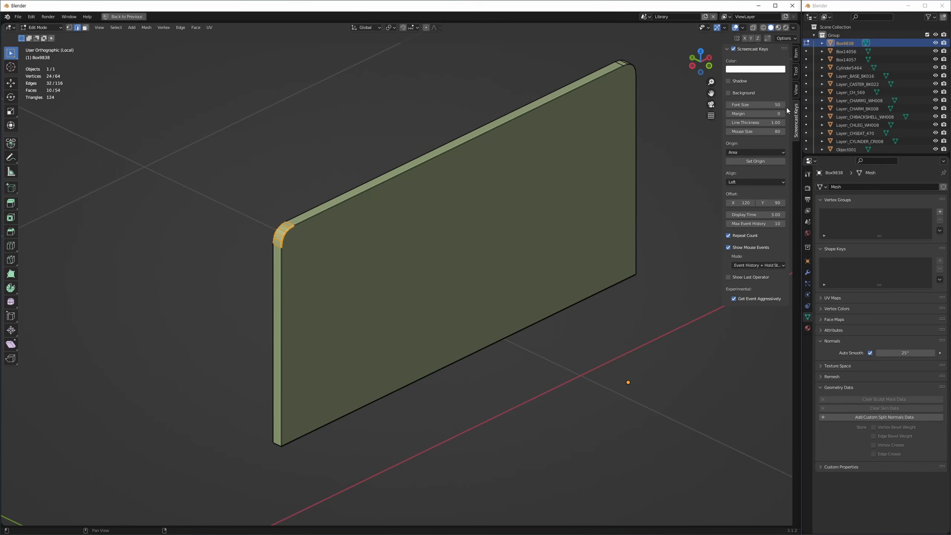
middle_click_drag(314, 316, 315, 320)
key("alt+q")
key("alt+q")
key("alt+q")
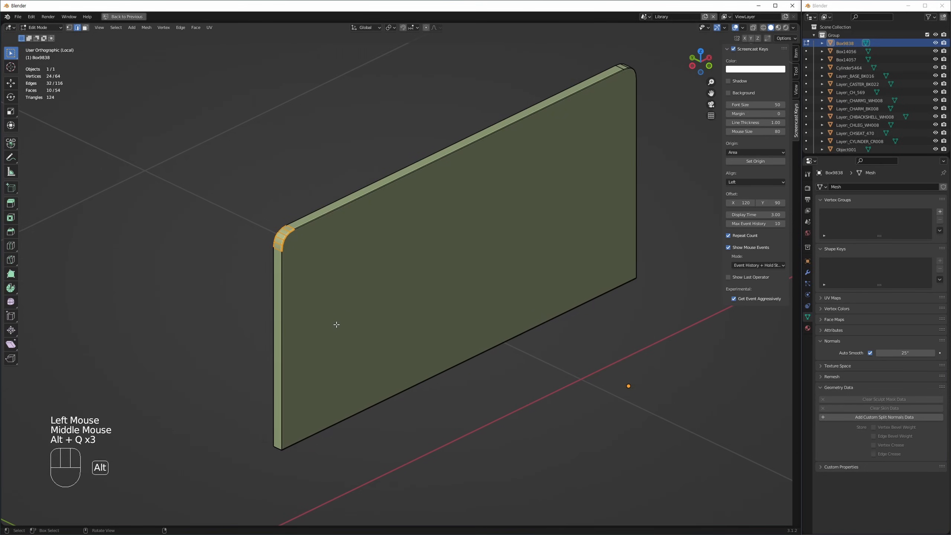
key("alt+q")
key("alt+q")
key("alt+q")
key("alt+q")
key("alt+q")
key("alt+q")
key("alt+q")
key("alt+q")
key("alt+q")
key("alt+q")
key("alt+q")
key("alt+q")
key("alt+q")
key("alt+q")
key("alt+q")
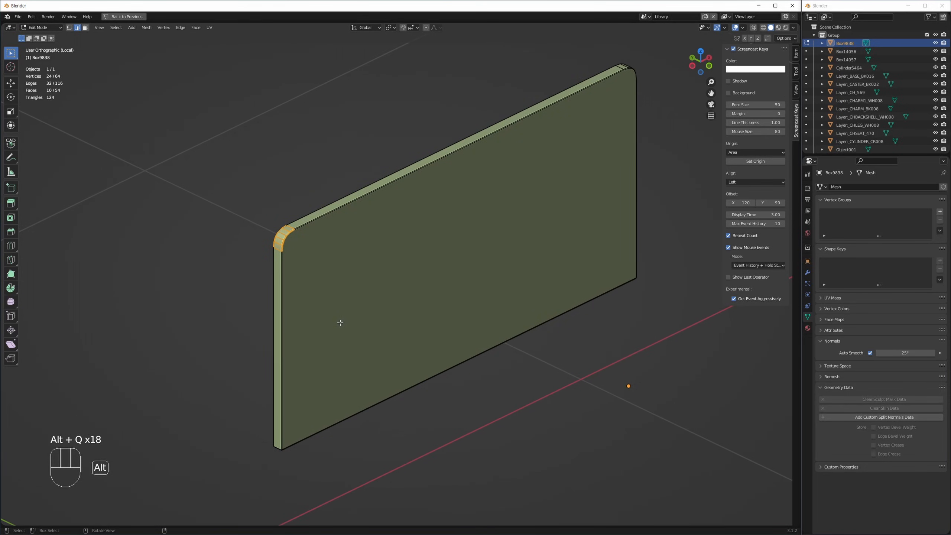
key("alt+q")
key("alt+q")
key("alt+q")
key("alt+q")
key("alt+q")
key("alt+q")
key("alt+q")
key("alt+q")
middle_click_drag(327, 312, 315, 269)
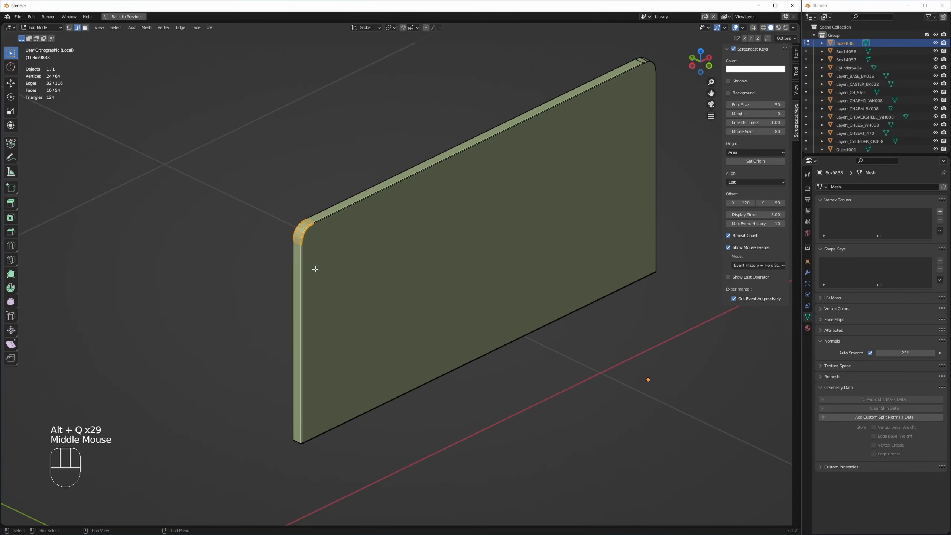
Step: Search the keymap preferences by key binding for "alt q" and move the Preferences window clear of the panel
key("Tab")
key("ctrl+u")
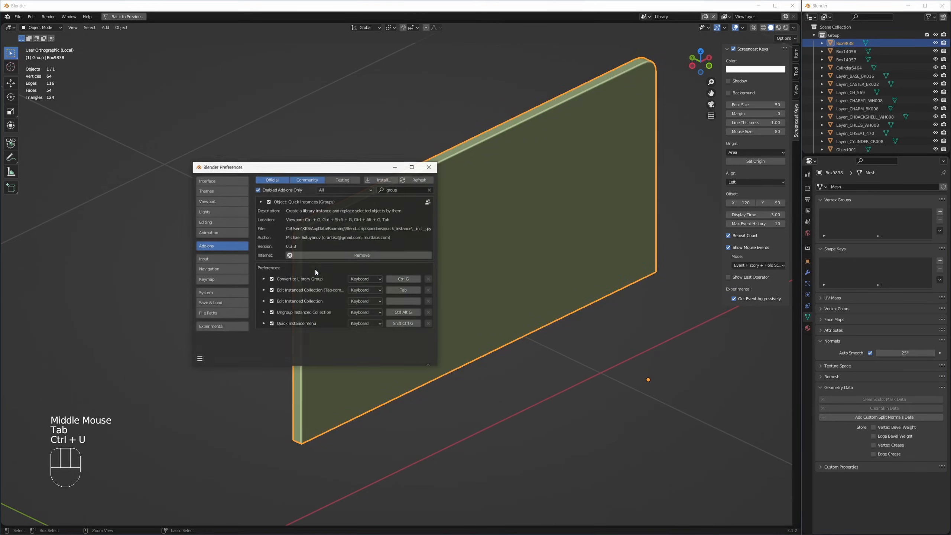
left_click(236, 279)
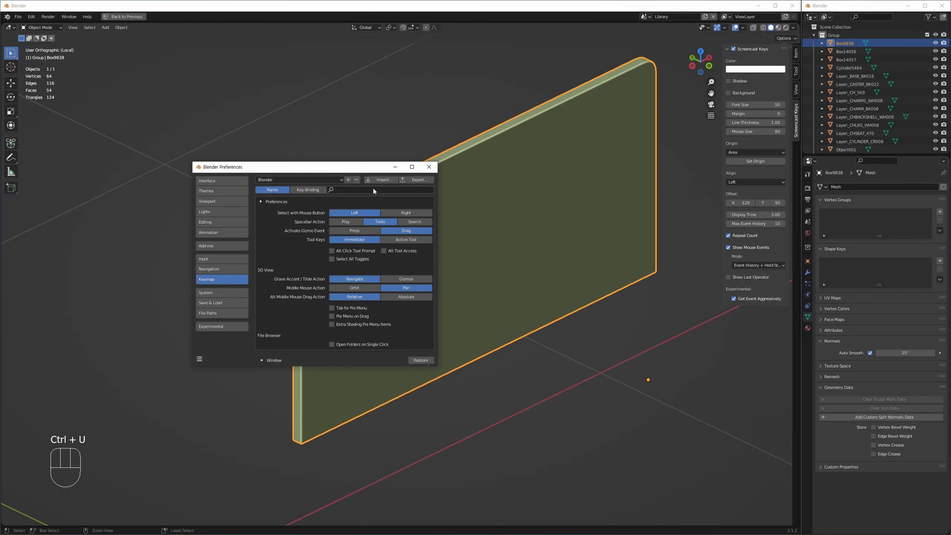
left_click(318, 190)
left_click(360, 190)
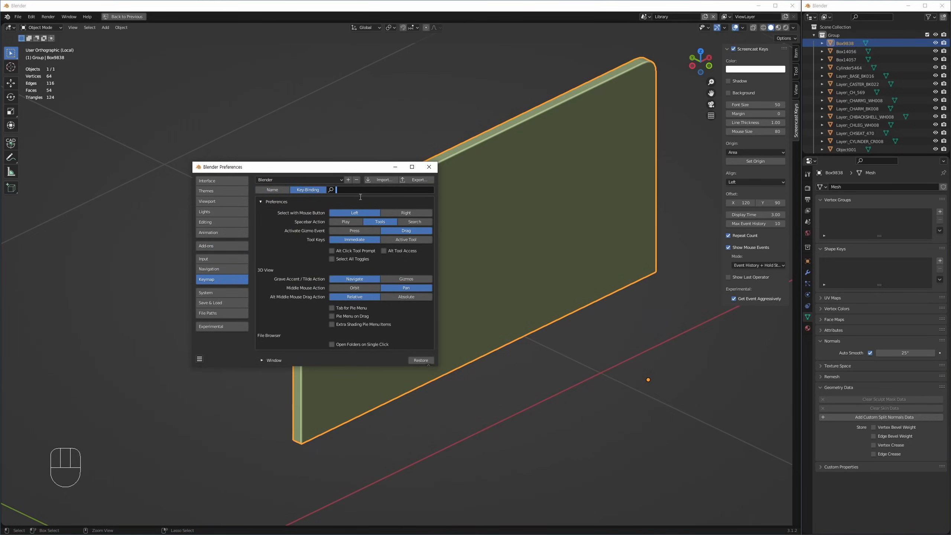
left_click(339, 191)
type("alt q")
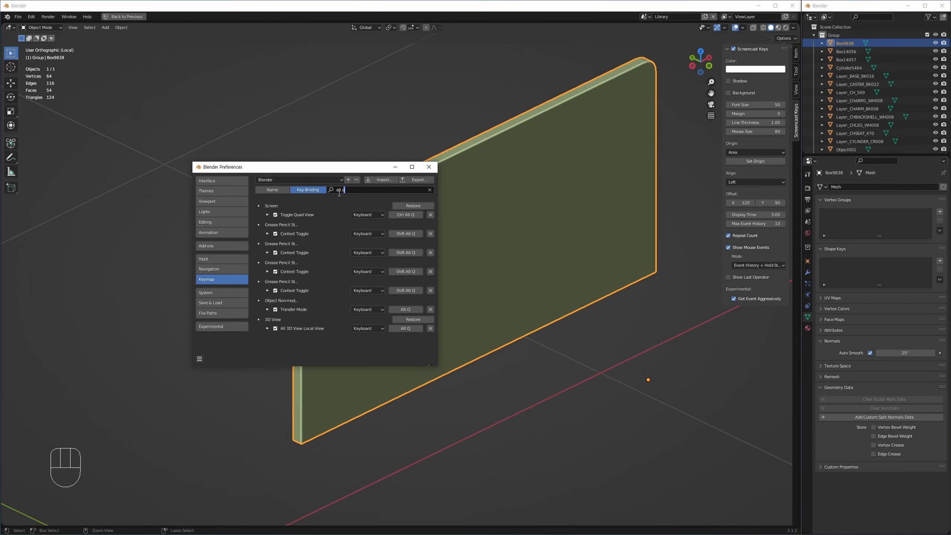
key("Return")
left_click_drag(351, 171, 693, 232)
Step: Leave the green panel's local view and put the long pink desk panel into Edit Mode
middle_click_drag(278, 258, 369, 281, "alt")
key("alt+q")
key("Tab")
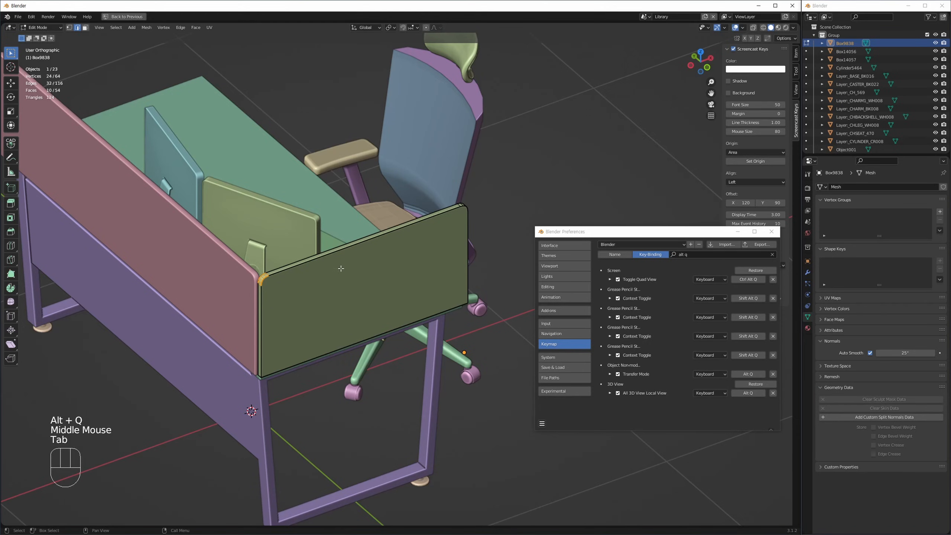
middle_click_drag(315, 296, 160, 207)
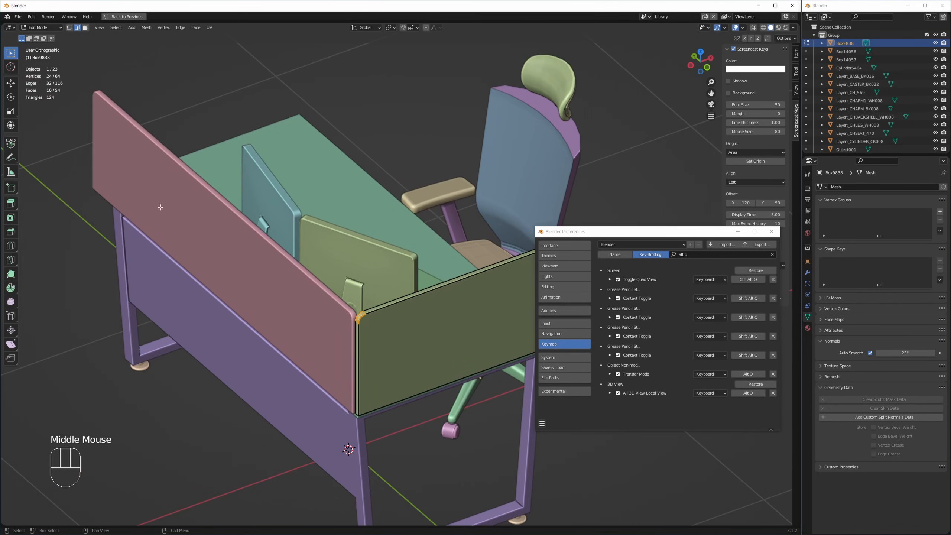
key("Tab")
left_click(187, 207)
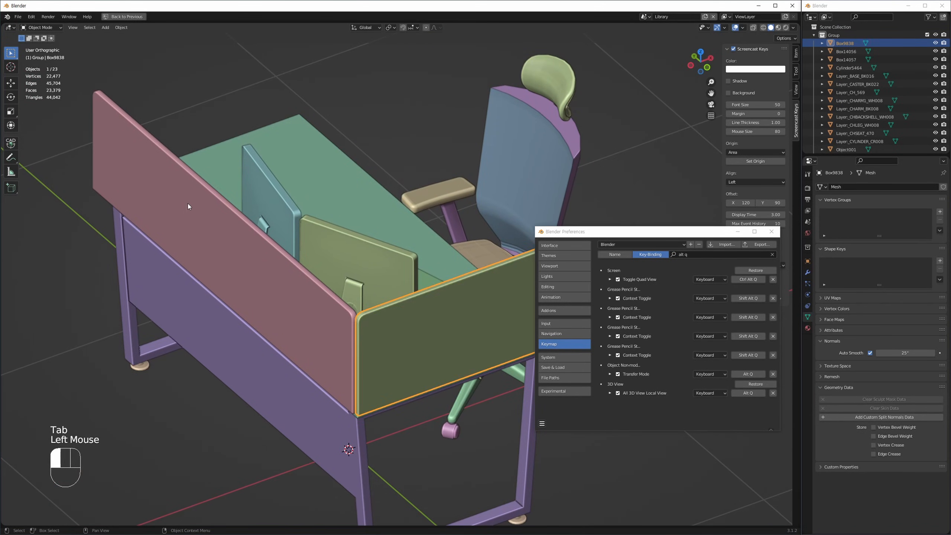
key("Tab")
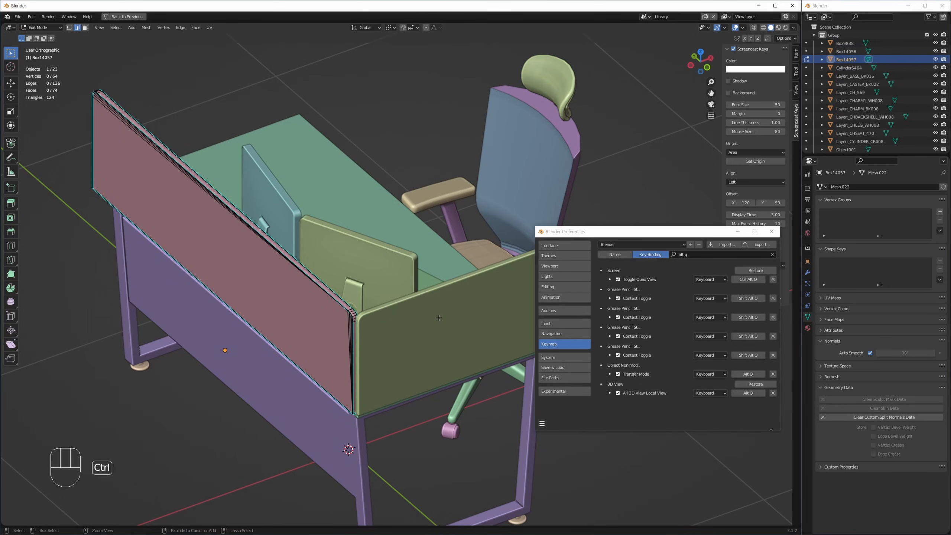
Step: Use Transfer Mode to switch editing back and forth between the pink and green panels, and close the Preferences window
key("ctrl+q")
left_click(457, 288)
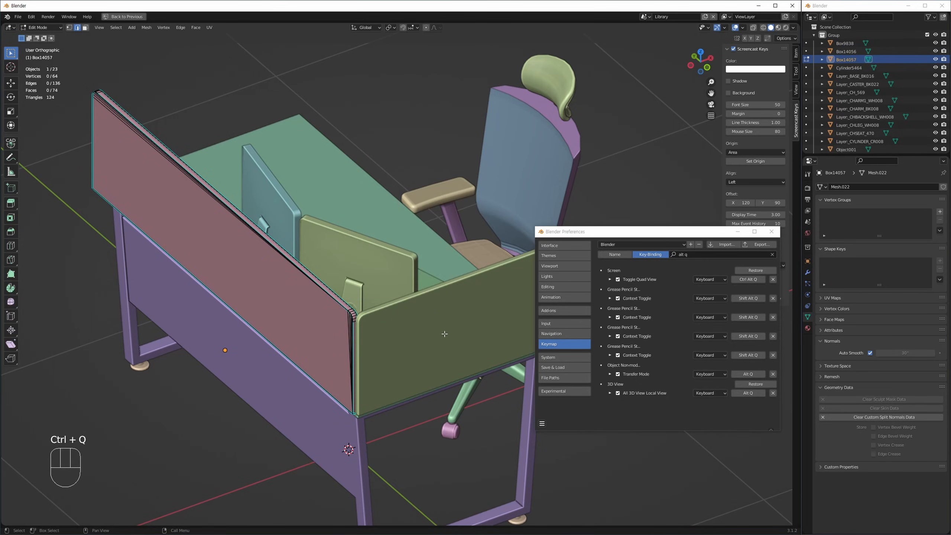
key("alt+q")
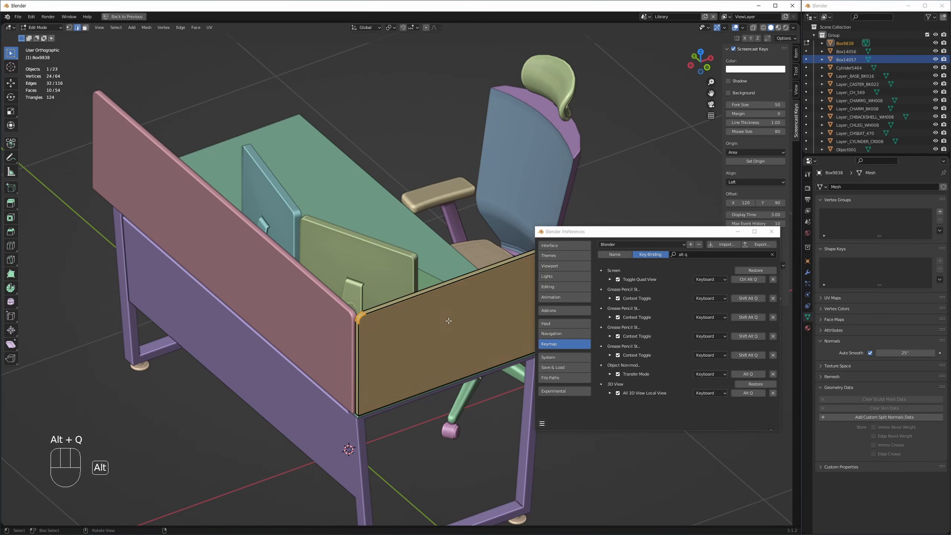
key("alt+q")
key("alt+q")
key("alt+q")
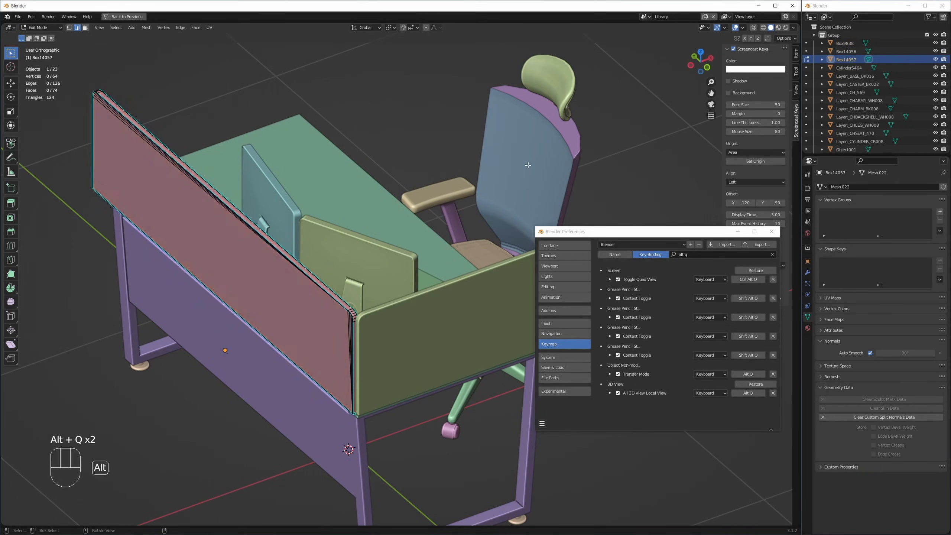
key("alt+q")
key("alt+q")
key("alt+q")
key("alt+q")
left_click(771, 231)
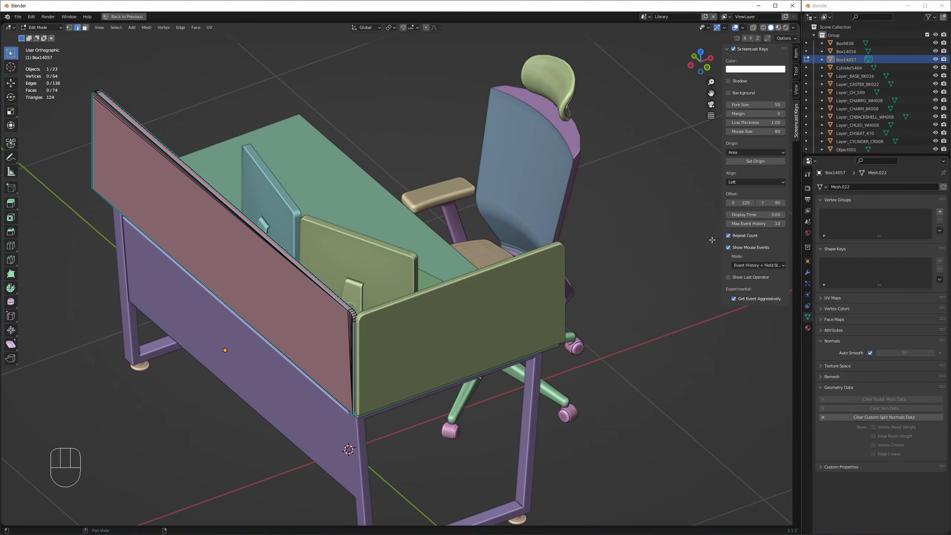
Step: Leave Edit Mode and delete the long pink desk panel
middle_click_drag(711, 240, 685, 251)
key("Tab")
left_click(149, 431)
left_click(263, 296)
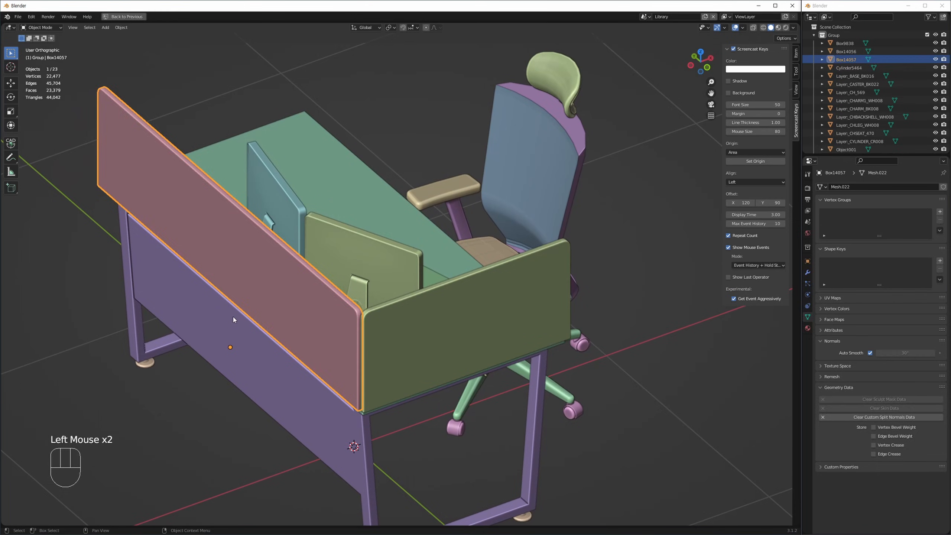
key("Delete")
key("ctrl+z")
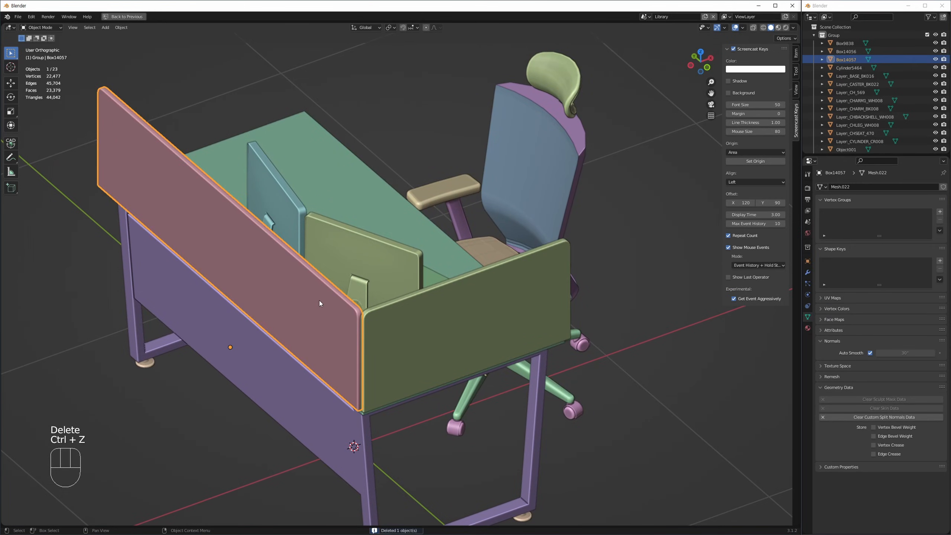
key("Delete")
Step: Duplicate the green side panel in top view and place the copy clear of the desk, about -1.13 m in X and 0.22 m in Y
left_click(428, 336)
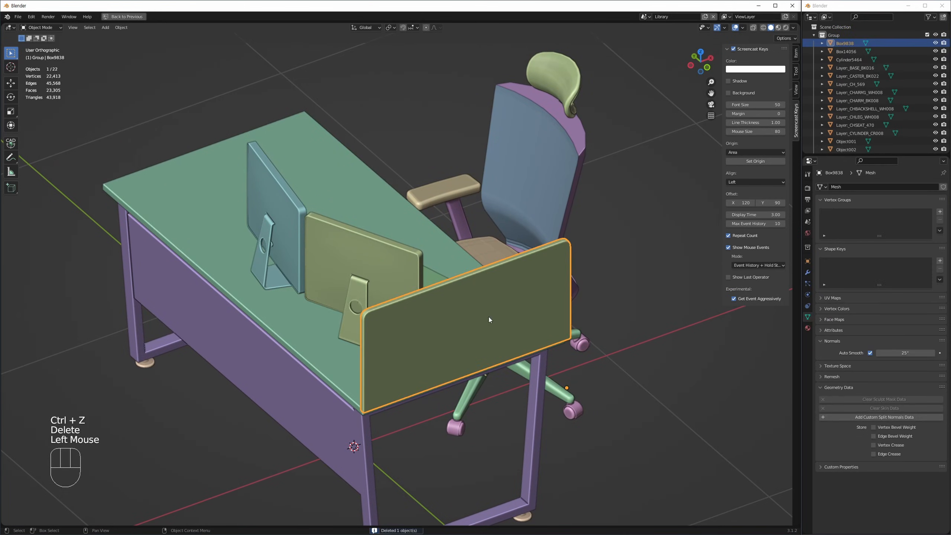
key("ctrl+alt+q")
key("ctrl+alt+q")
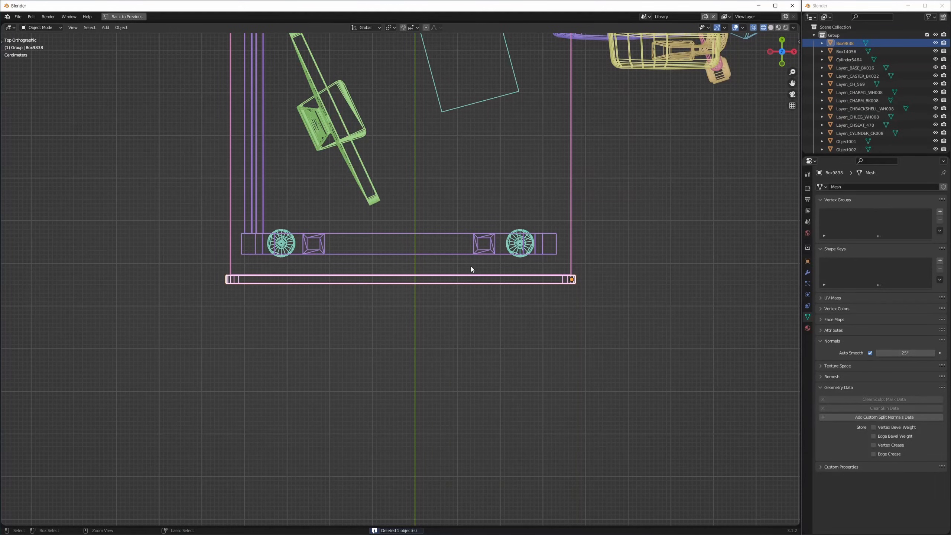
scroll(471, 266, "down", 2)
middle_click_drag(526, 259, 598, 342)
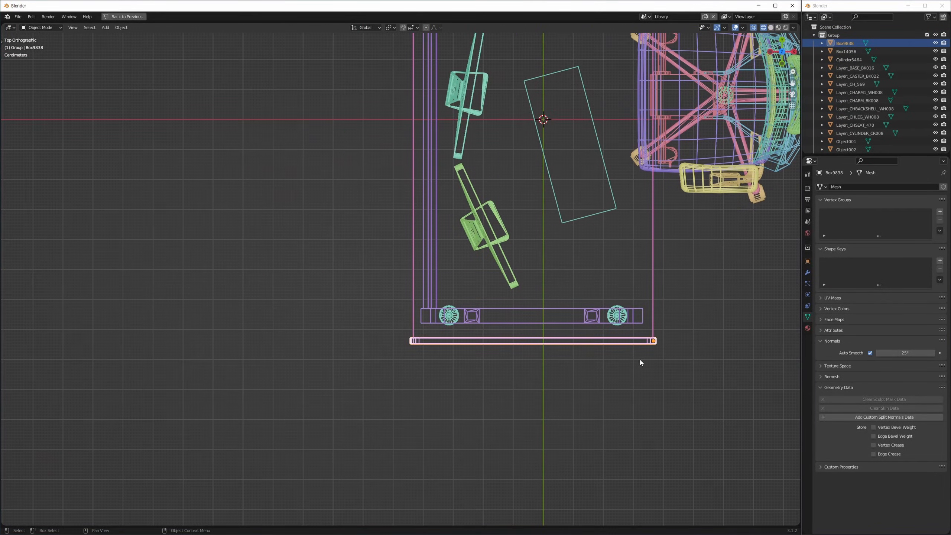
key("shift+d")
left_click(335, 284)
Step: Rotate the duplicated panel by -90° so it runs parallel to the desk's long side
middle_click_drag(321, 282, 331, 317, "shift")
key("r")
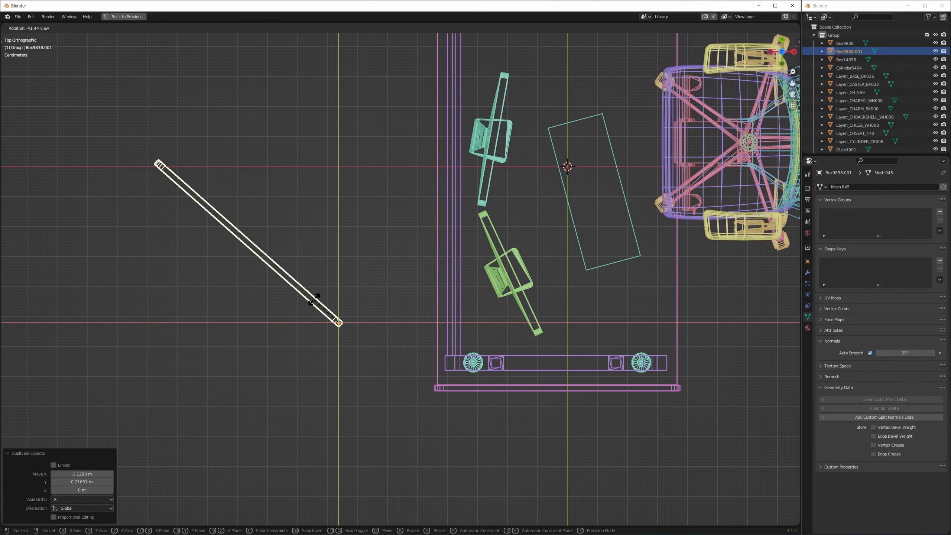
type("90")
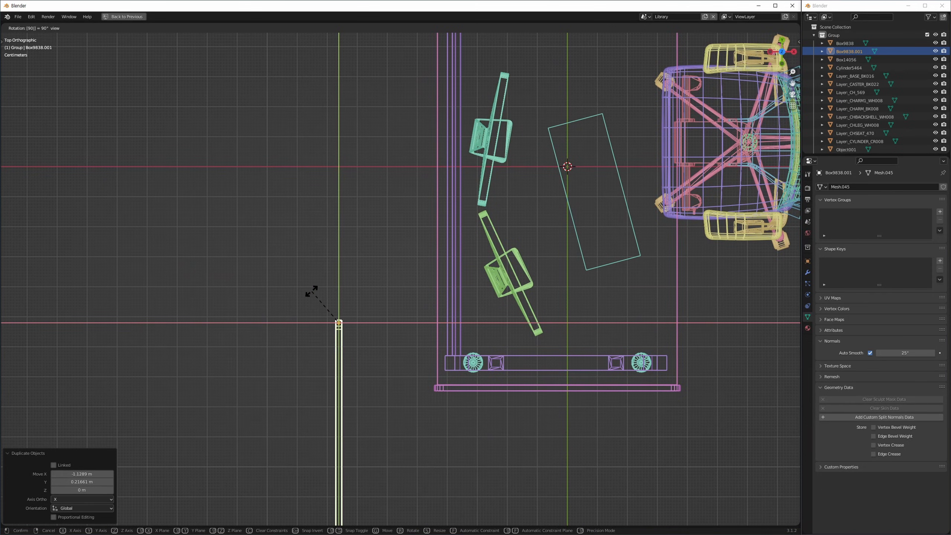
key("minus")
key("Return")
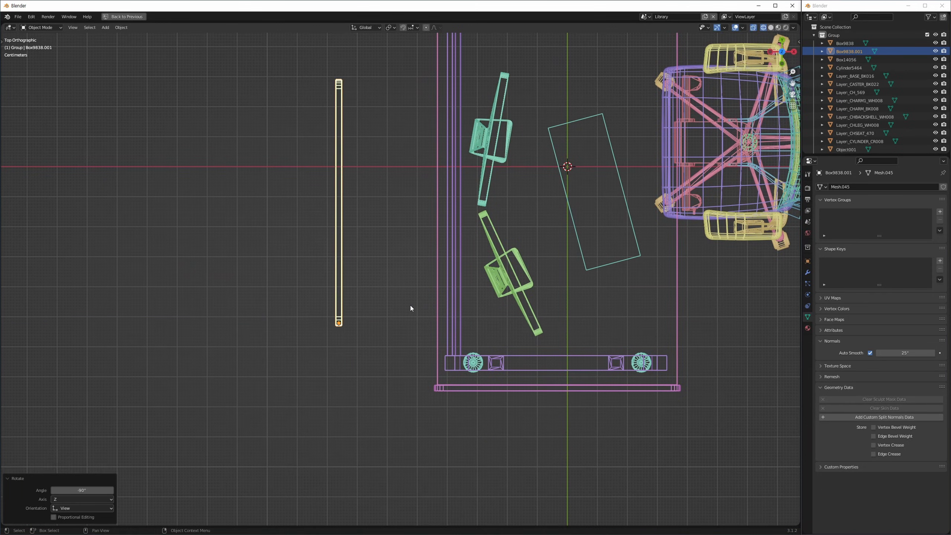
middle_click_drag(439, 387, 356, 428)
middle_click_drag(348, 307, 356, 459, "ctrl")
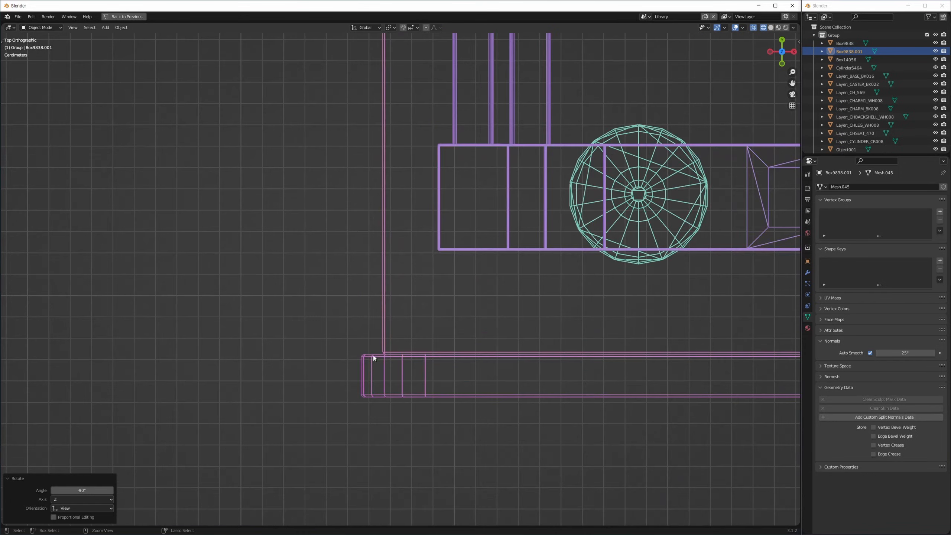
middle_click_drag(373, 358, 367, 394, "ctrl")
key("g")
left_click(360, 353)
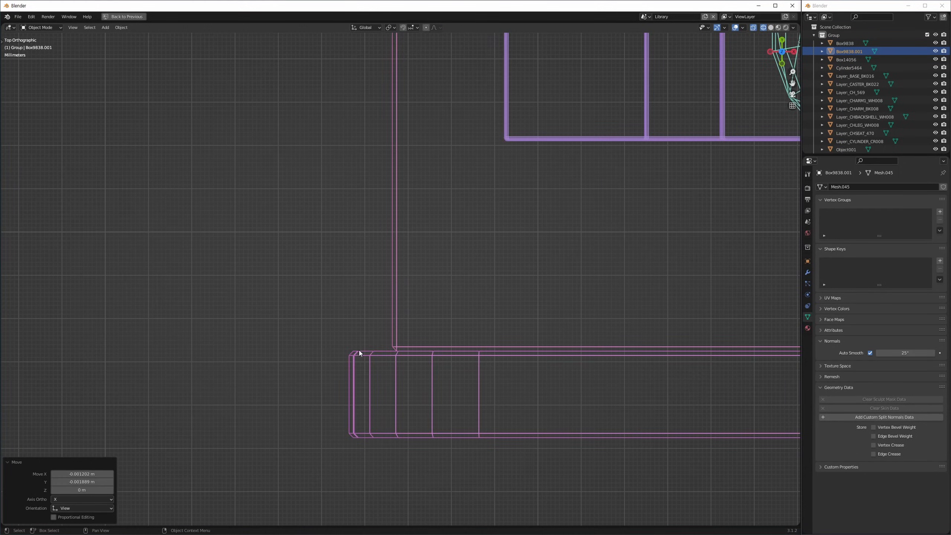
key("ctrl+z")
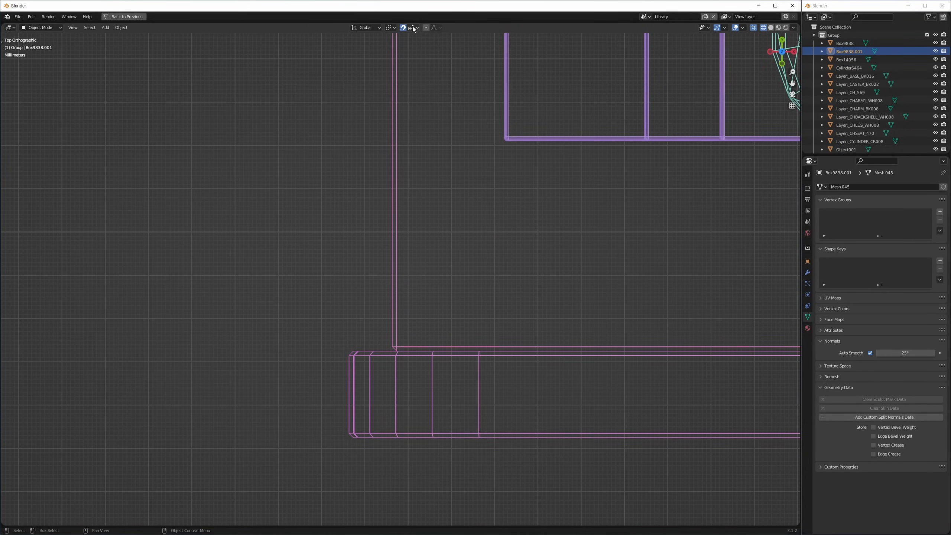
Step: Set snapping to Vertex and move the rotated panel to the near corner of the original side panel
left_click(414, 28)
left_click(388, 59)
middle_click_drag(310, 282, 307, 259)
key("g")
left_click(357, 334)
scroll(399, 330, "up", 3)
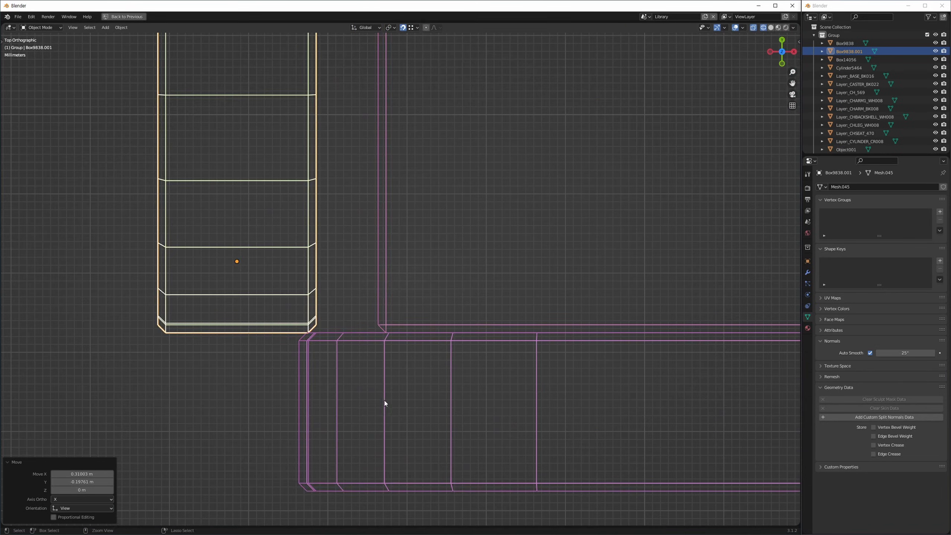
Step: Move the rotated panel about 0.0078 m along X so it snaps flush against the desktop's long edge, and deselect it
key("g")
key("x")
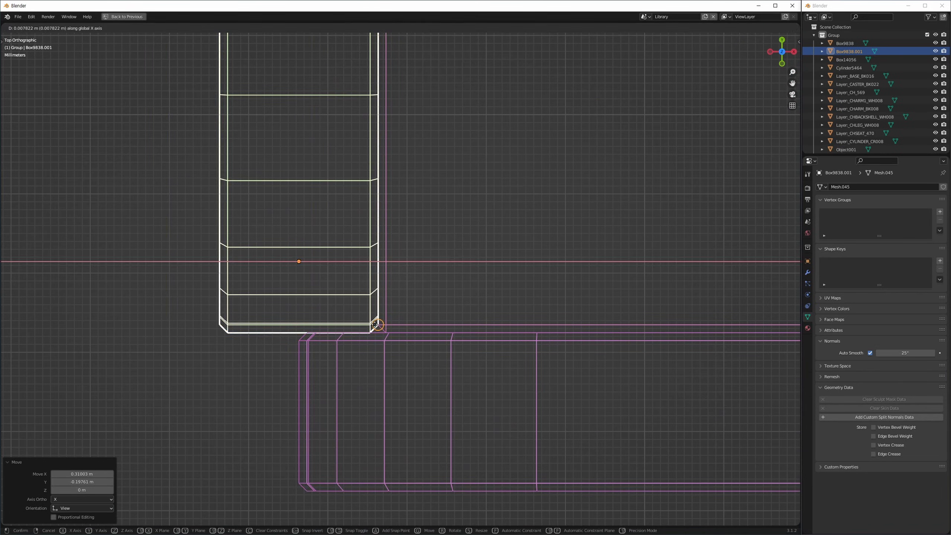
left_click(394, 329)
key("KP_Decimal")
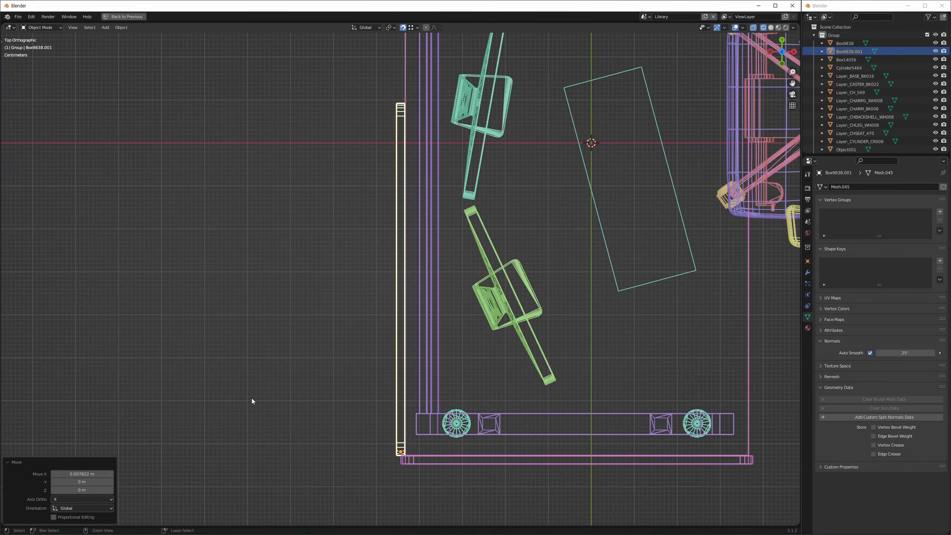
scroll(262, 351, "down", 6)
left_click(258, 308)
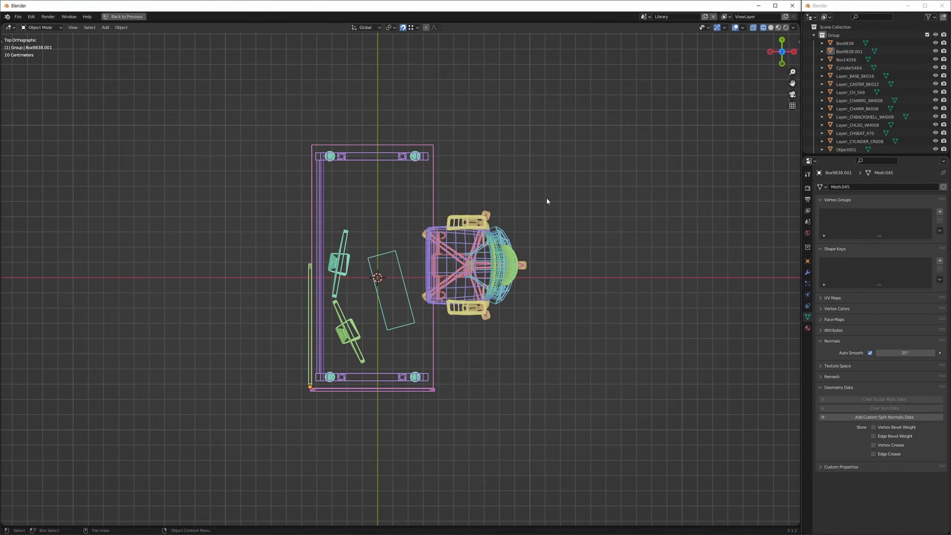
Step: Put the rotated panel into Edit Mode and select the vertices at its free end, halfway along the desk
middle_click_drag(466, 231, 378, 253)
middle_click_drag(240, 271, 293, 293)
key("Tab")
left_click_drag(214, 358, 286, 294)
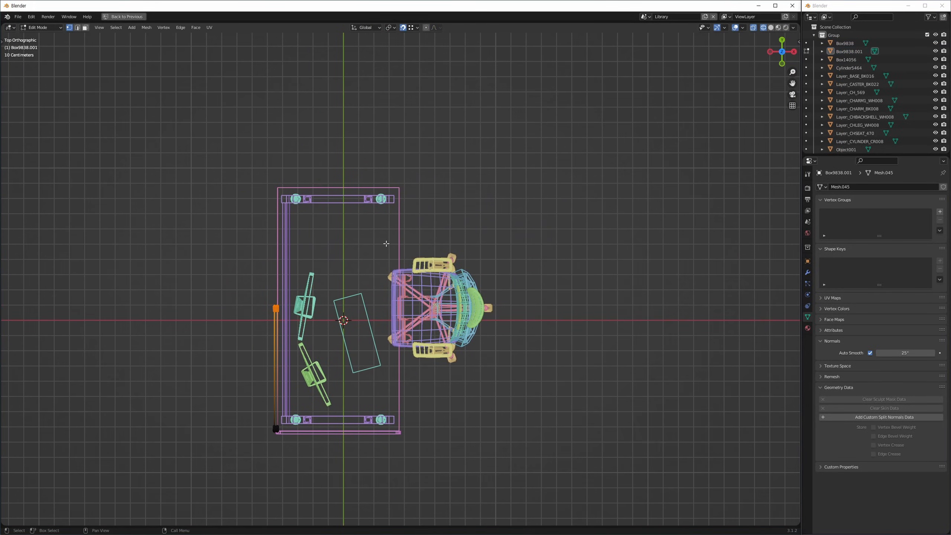
middle_click_drag(275, 248, 267, 351, "shift")
middle_click_drag(267, 292, 267, 367, "ctrl")
middle_click_drag(284, 278, 297, 355, "ctrl")
middle_click_drag(297, 355, 284, 320)
key("g")
key("y")
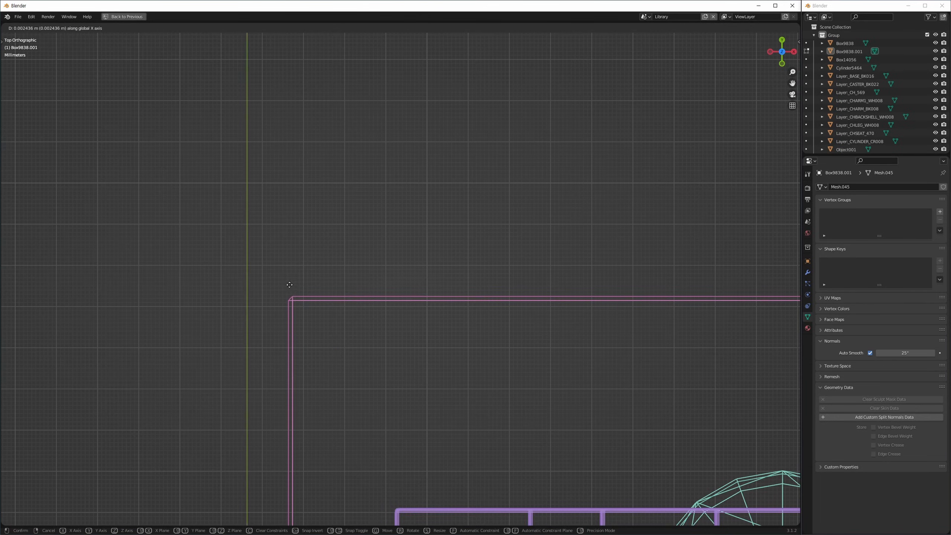
key("x")
left_click(295, 298)
key("ctrl+z")
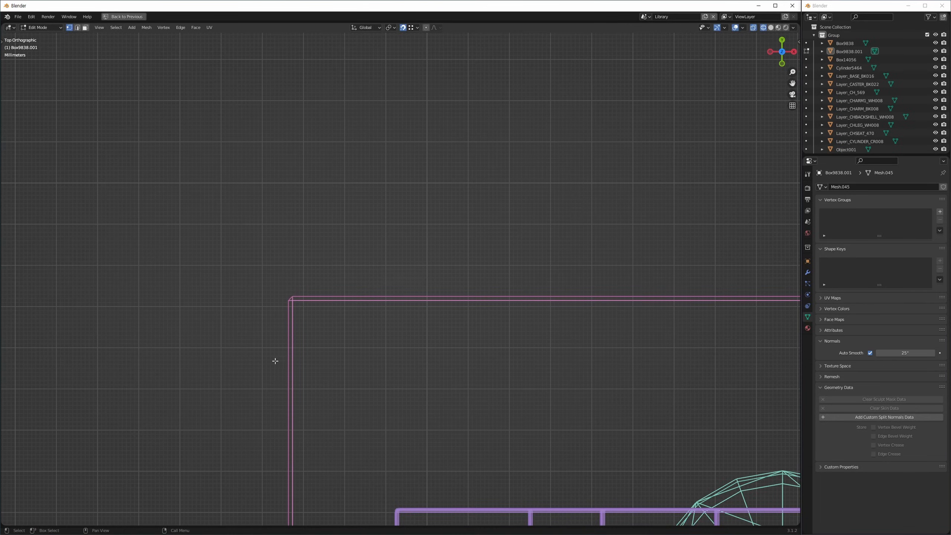
Step: Stretch the panel by moving its selected end vertices 0.78 m along Y, snapping them to the desktop's far corner
key("Home")
left_click(237, 444)
key("KP_Decimal")
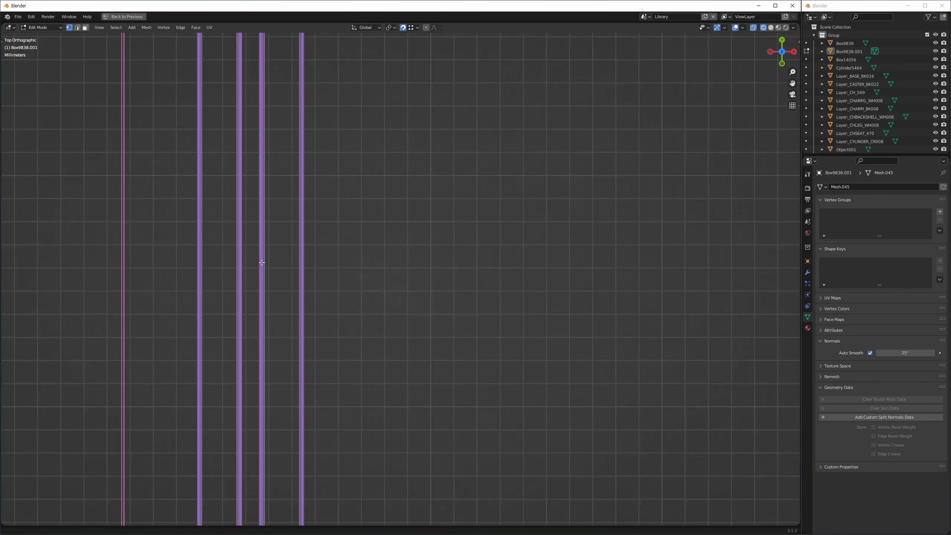
key("Home")
scroll(254, 282, "up", 10)
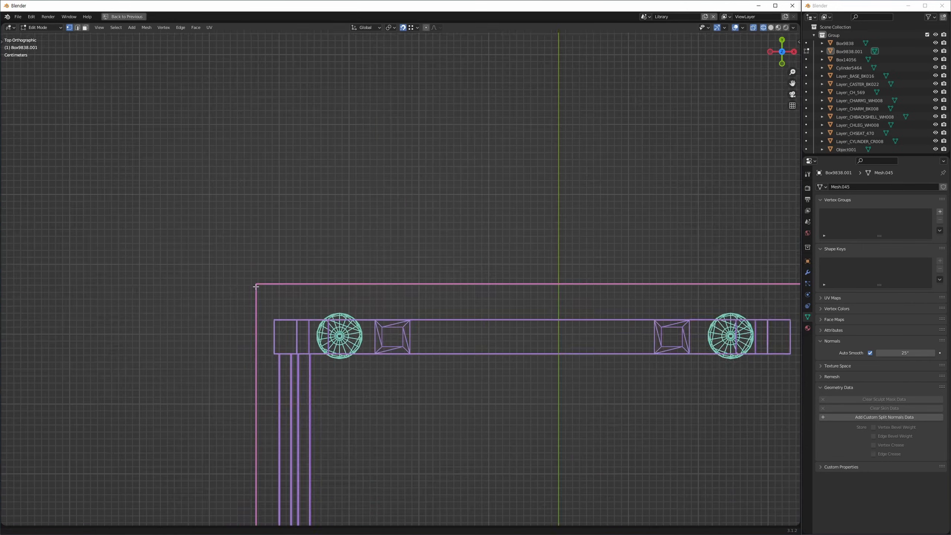
scroll(255, 282, "up", 3)
key("g")
key("x")
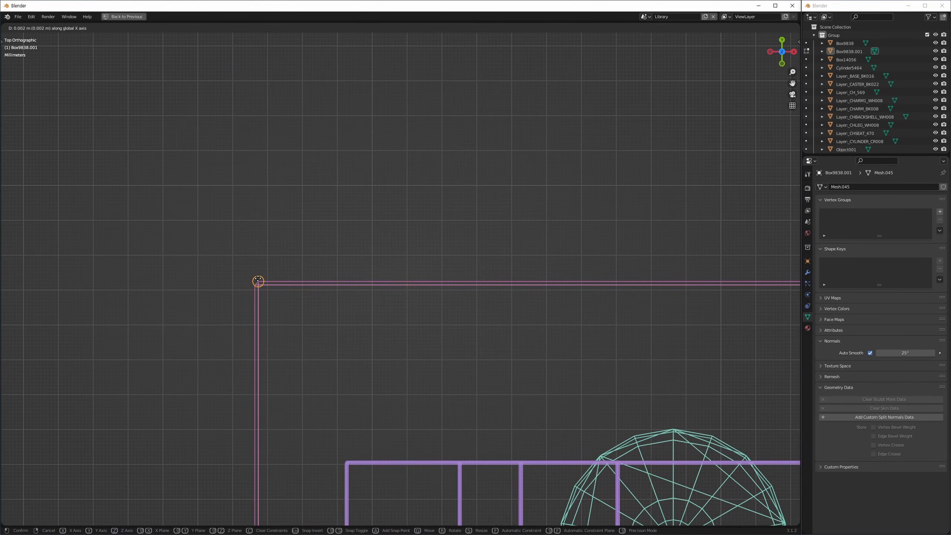
key("y")
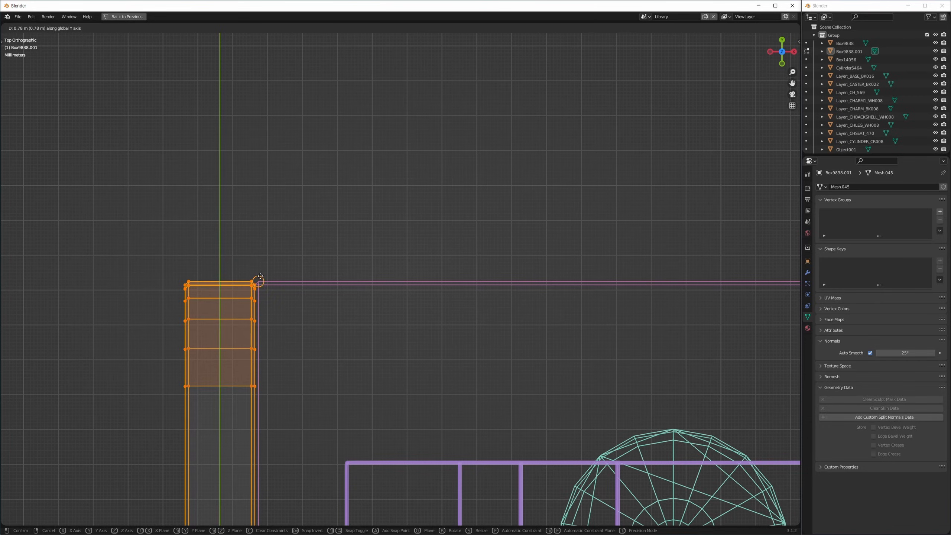
left_click(271, 337)
scroll(273, 288, "down", 10)
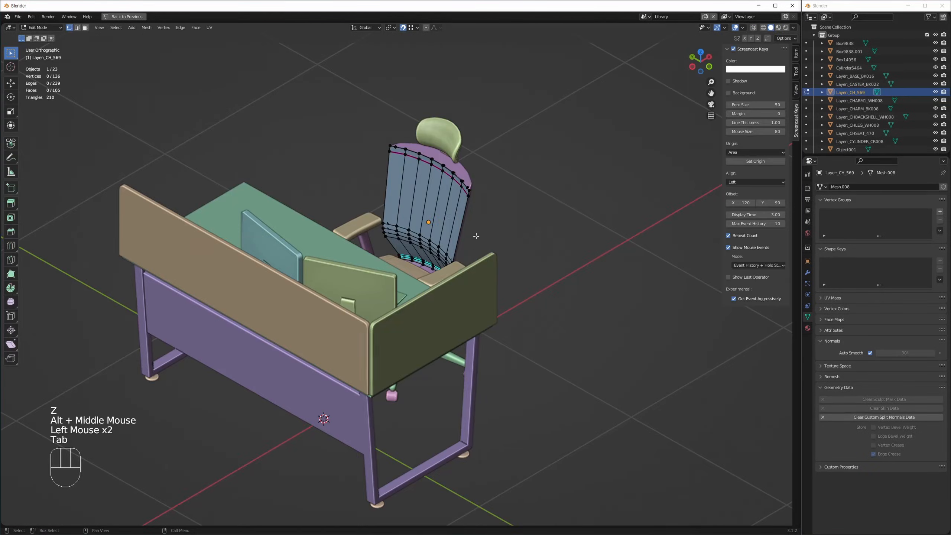
Step: Leave Edit Mode on the chair back and inspect the rebuilt desk panel and leg frame from several views
key("Tab")
left_click(539, 240)
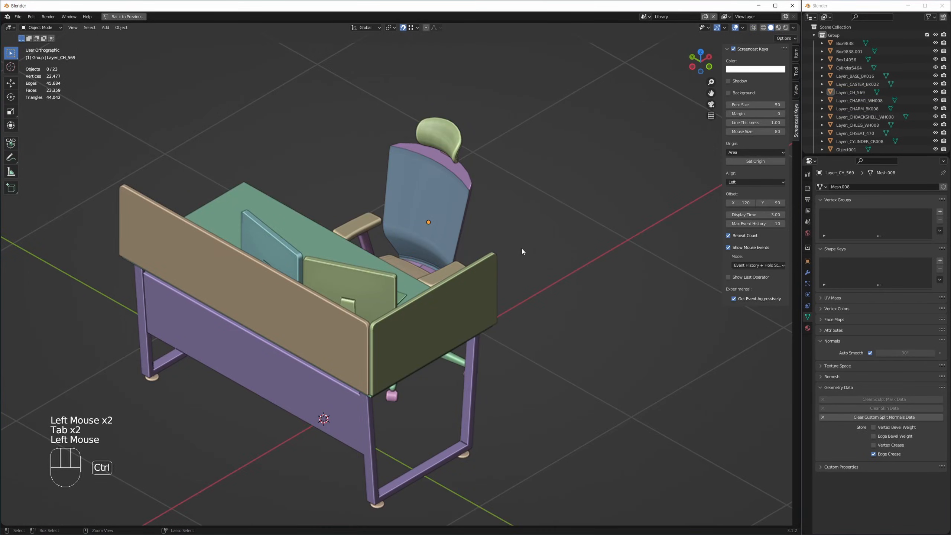
middle_click_drag(522, 265, 406, 394, "alt")
left_click(494, 374)
key("Tab")
key("Tab")
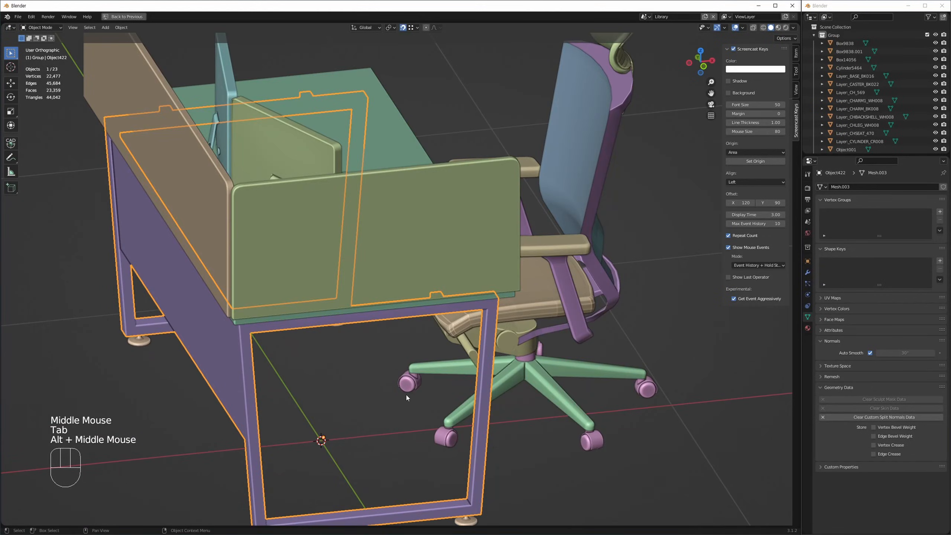
left_click(356, 426)
key("ctrl+alt+q")
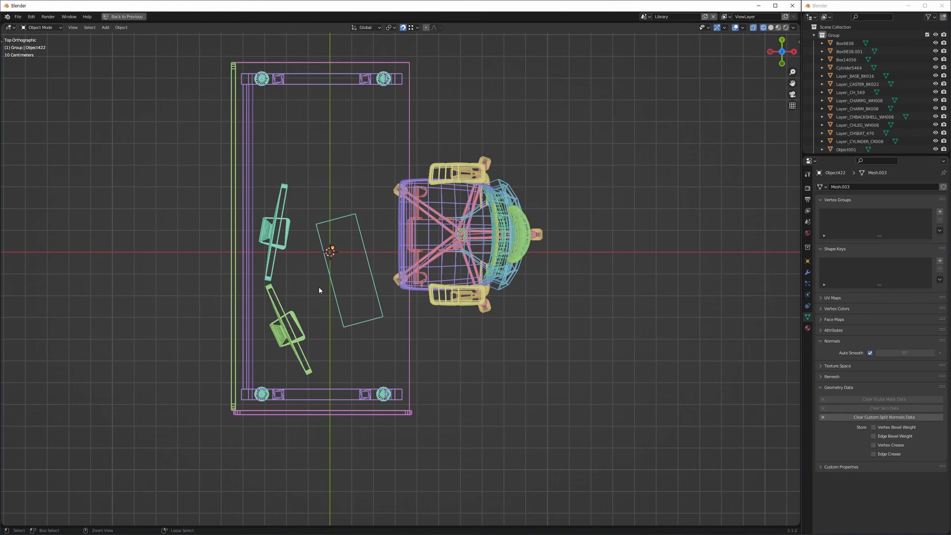
scroll(493, 279, "down", 3)
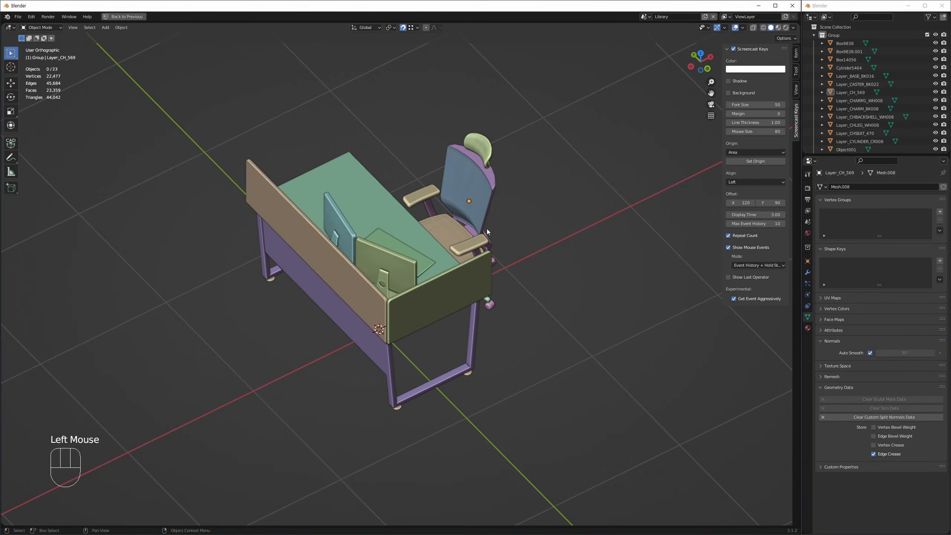
Step: Clear the selection and collapse the Group collection in the outliner
left_click(514, 220)
left_click(813, 35)
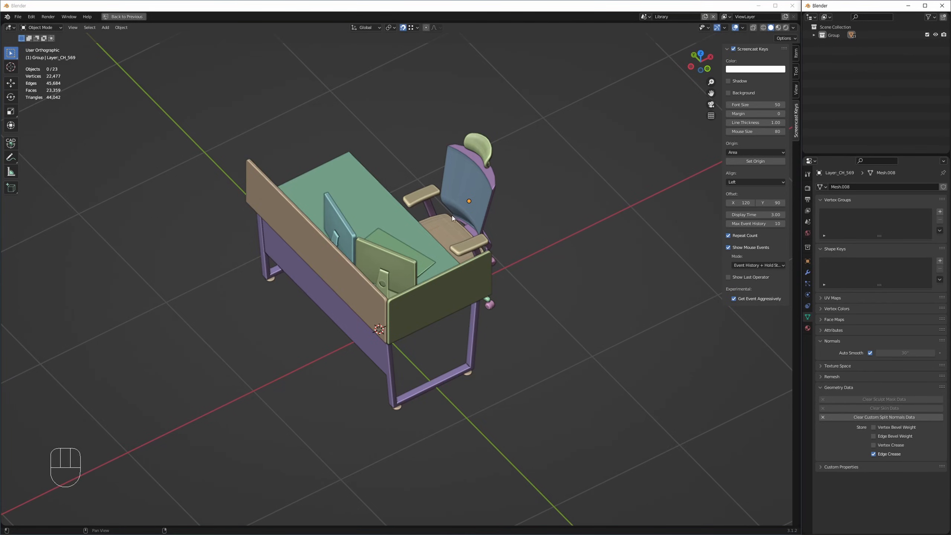
middle_click_drag(451, 216, 404, 239, "shift")
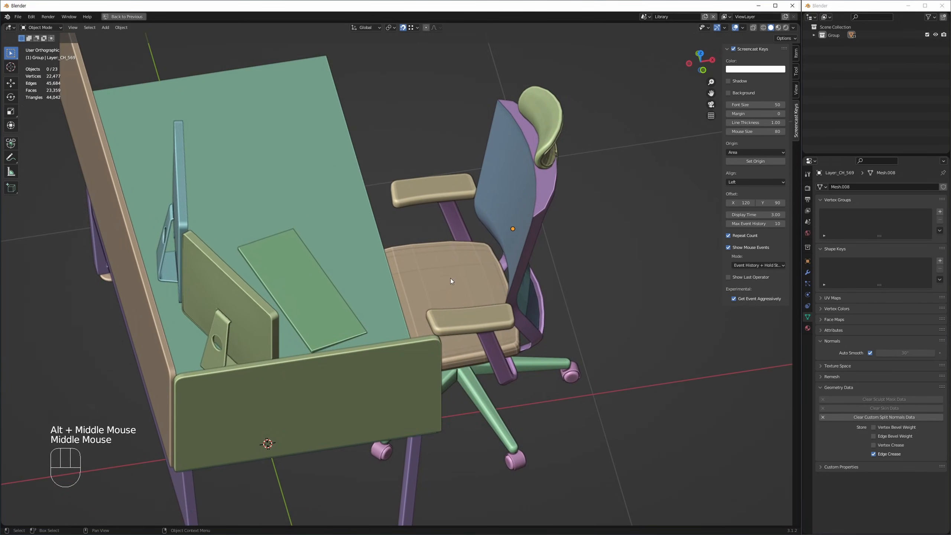
middle_click_drag(450, 278, 568, 189)
left_click(535, 226)
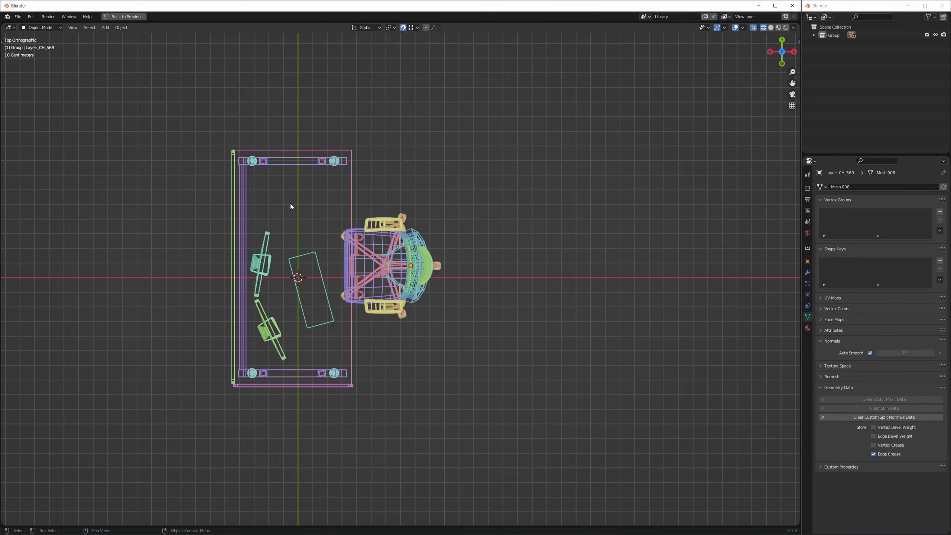
Step: Select every part of the office chair in top view, leaving the desk and the items on it unselected
scroll(367, 250, "up", 3)
middle_click_drag(368, 250, 367, 262, "ctrl")
left_click_drag(263, 148, 515, 371)
middle_click_drag(486, 325, 416, 303)
left_click_drag(180, 227, 138, 308, "ctrl")
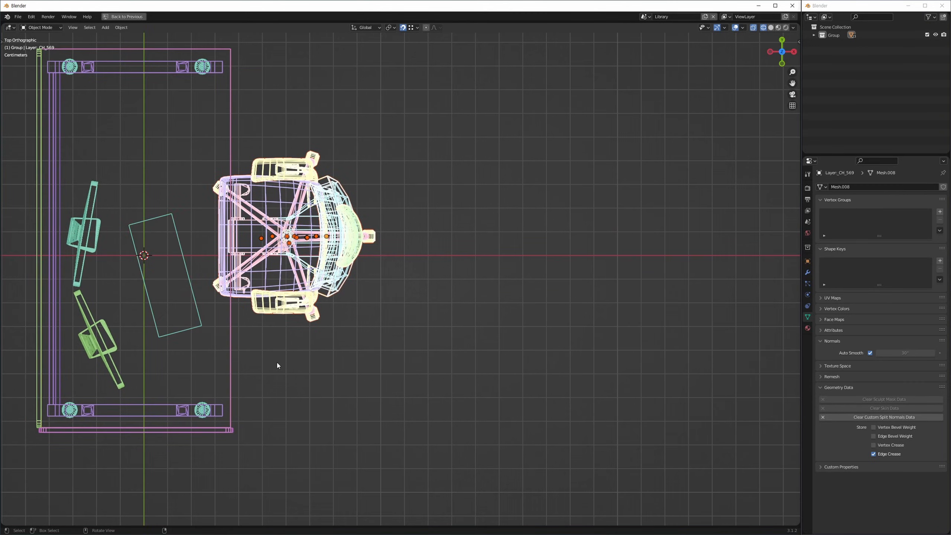
middle_click_drag(278, 342, 278, 259, "ctrl")
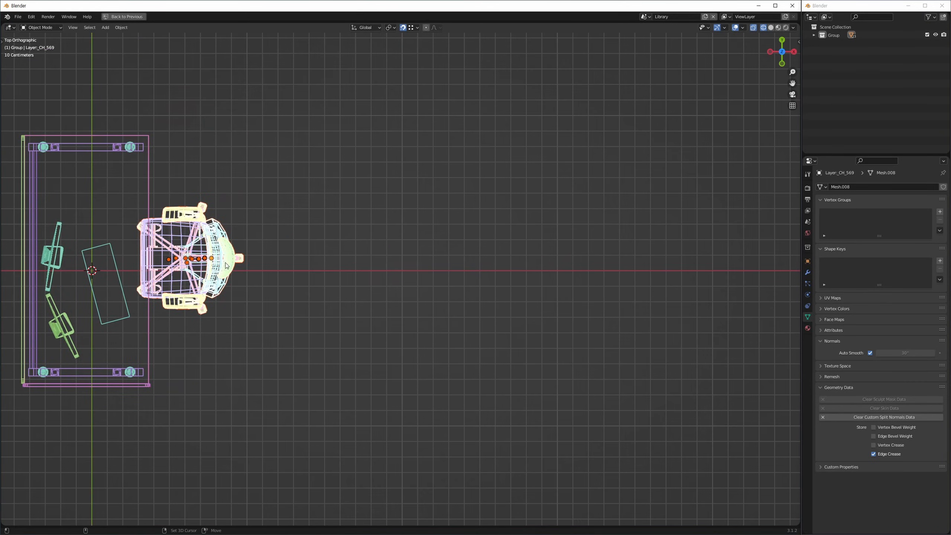
Step: Duplicate the whole chair, place the copy along X in the empty space away from the desk, and deselect it
key("shift+d")
key("x")
left_click(502, 278)
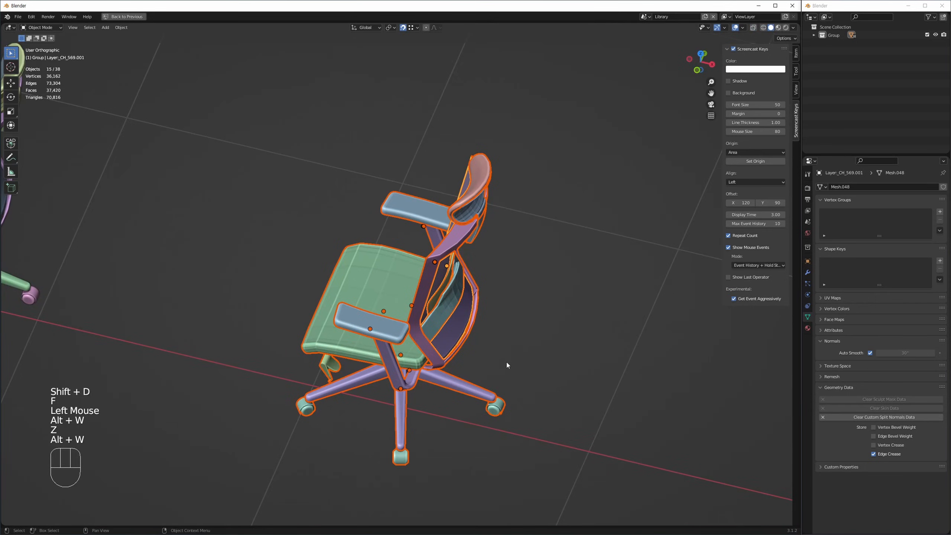
middle_click_drag(507, 362, 494, 338, "alt")
left_click(548, 327)
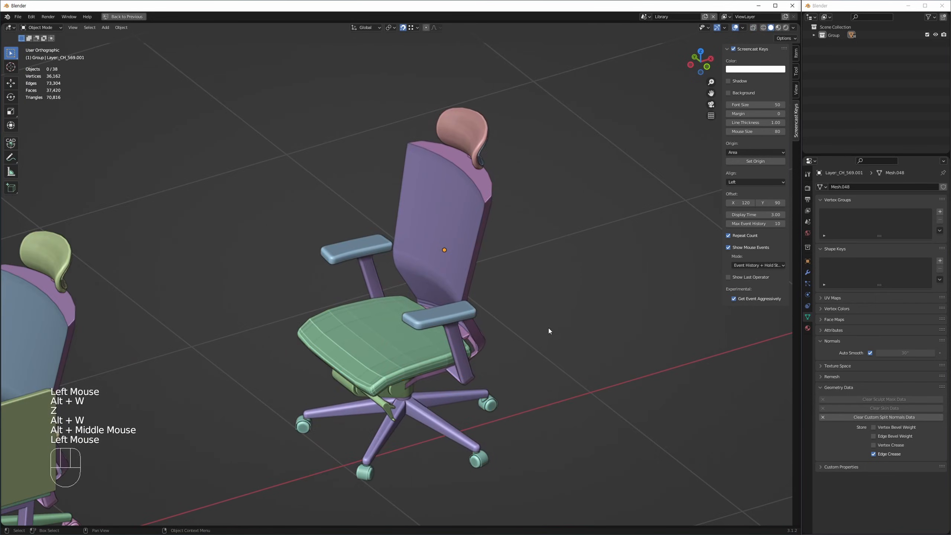
Step: Open the preferences and search the add-ons for "move"
middle_click_drag(549, 327, 482, 337, "ctrl")
key("ctrl+u")
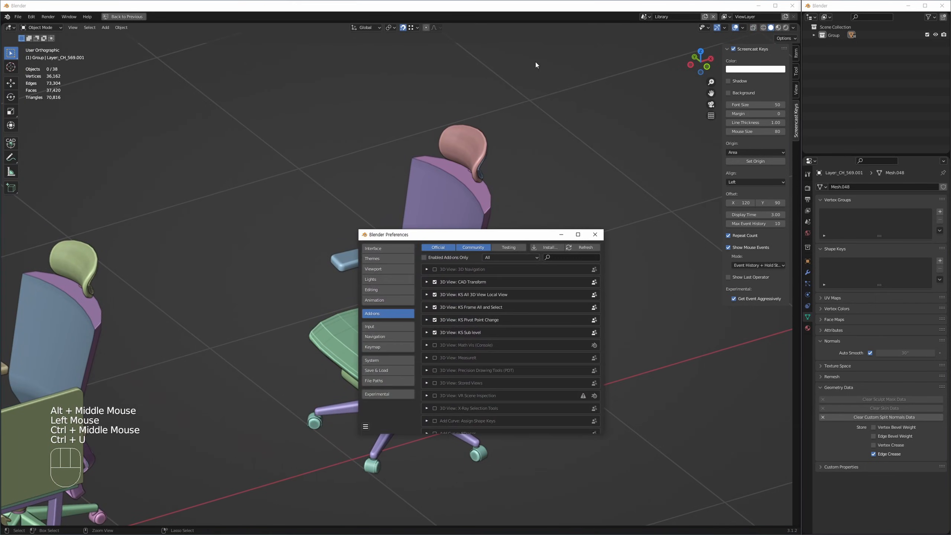
left_click(555, 257)
type("movew")
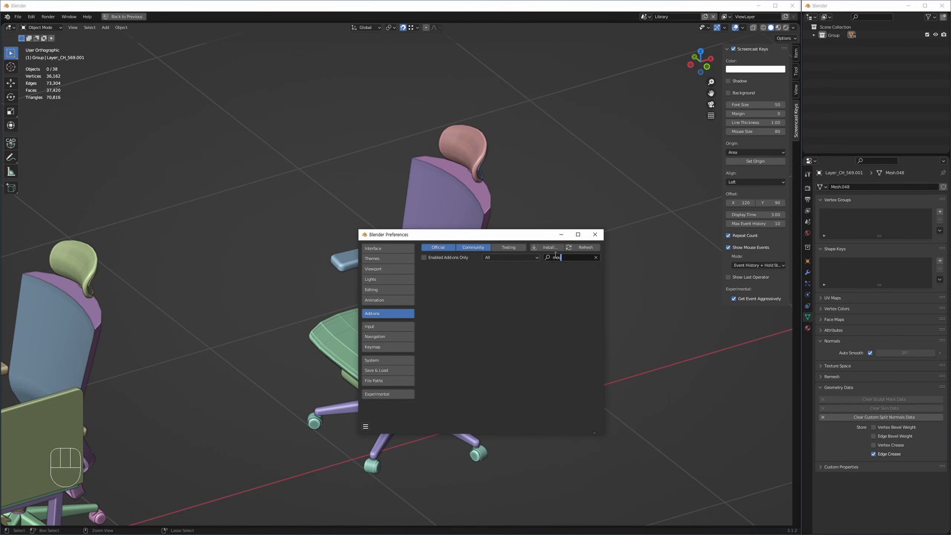
key("BackSpace")
type("e")
key("Return")
Step: Search the keymap for "move", inspect the orientation and constraint settings of the G-key Move shortcut, and close the preferences
left_click(388, 350)
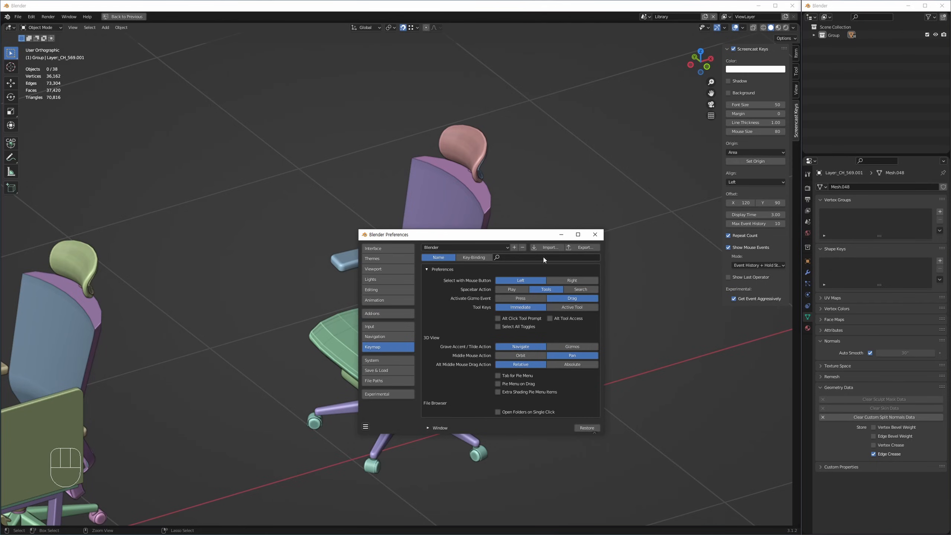
left_click(542, 259)
type("move")
scroll(455, 395, "down", 5)
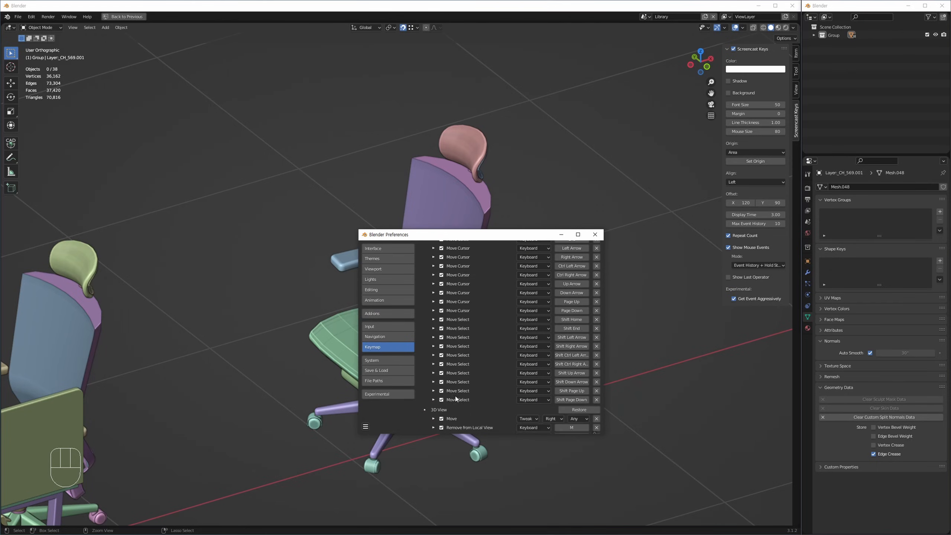
left_click(434, 375)
scroll(442, 327, "down", 5)
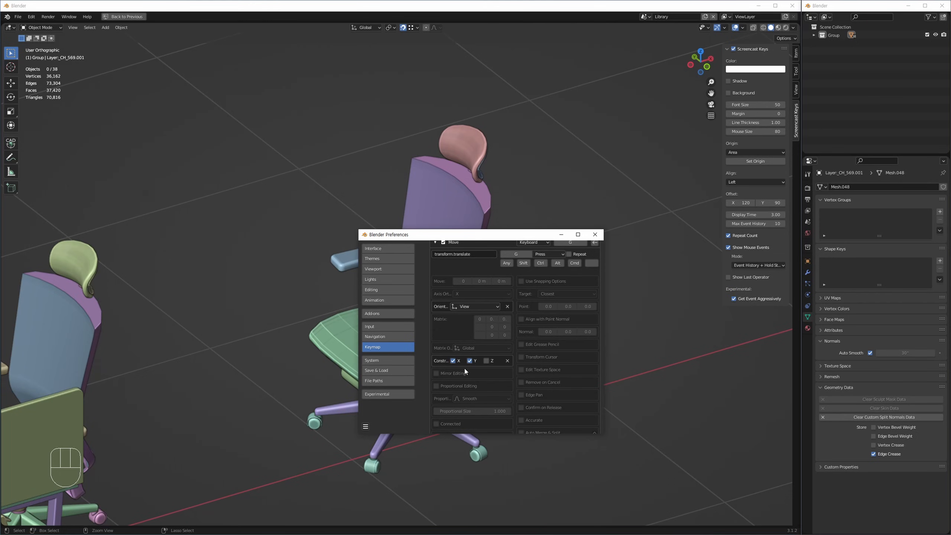
left_click(595, 234)
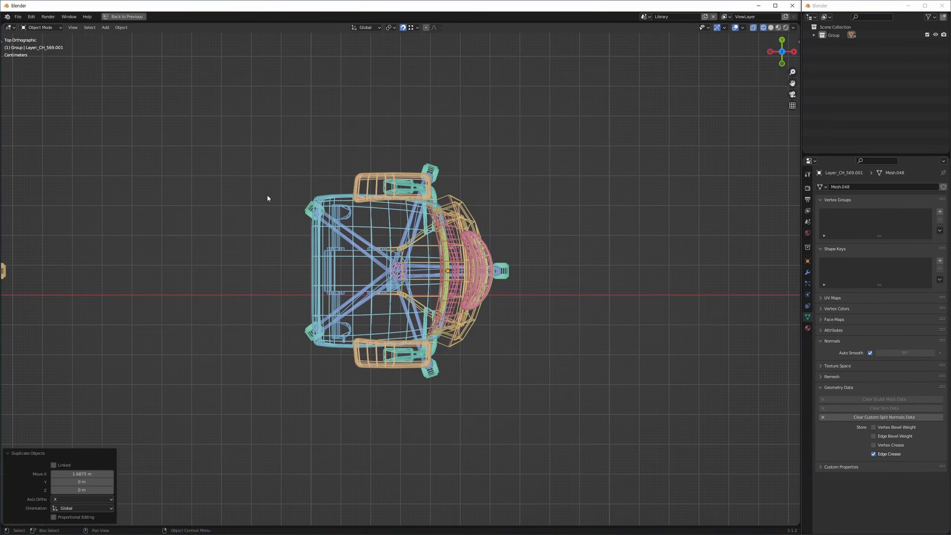
Step: Select the whole duplicated chair in top view, try moving it diagonally toward the original chair, and undo the move
middle_click_drag(268, 194, 439, 195)
scroll(401, 270, "down", 2)
left_click_drag(564, 147, 421, 274)
middle_click_drag(411, 252, 488, 221)
key("g")
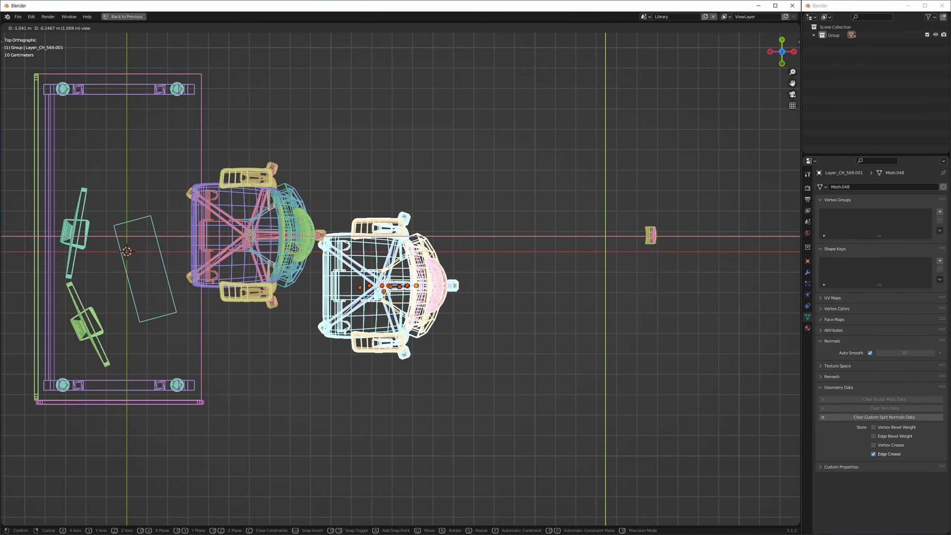
left_click(318, 331)
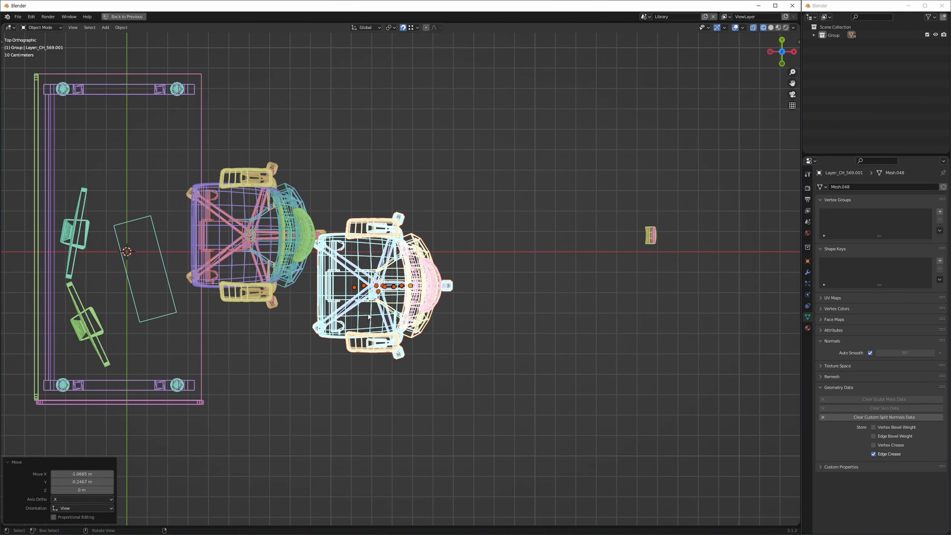
key("alt+w")
key("ctrl+z")
Step: With all four views displayed, try moving the chair copy freely toward the desk again and undo it
middle_click_drag(196, 183, 259, 173)
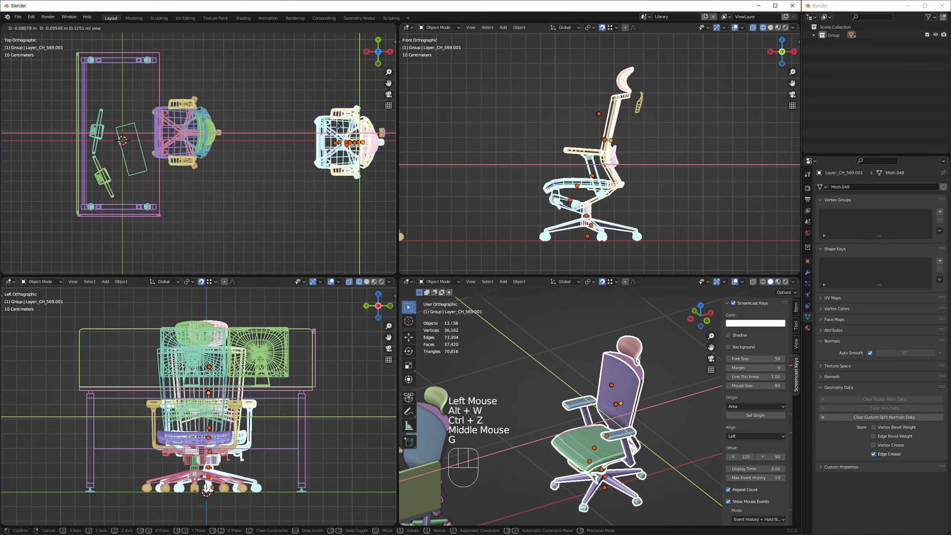
key("g")
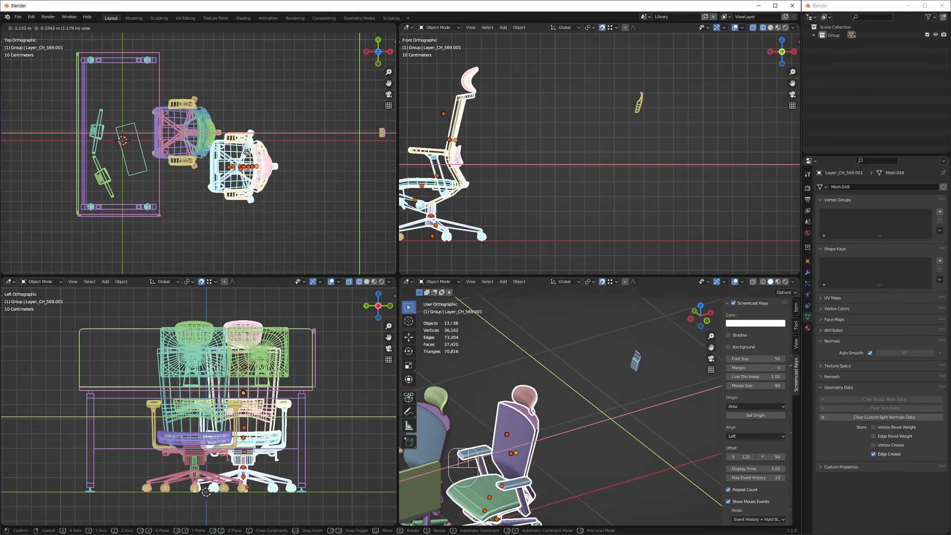
left_click(312, 202)
key("ctrl+z")
middle_click_drag(349, 199, 318, 224)
Step: Maximize the top view and delete the Group collection, keeping its objects in the Scene Collection
key("ctrl+space")
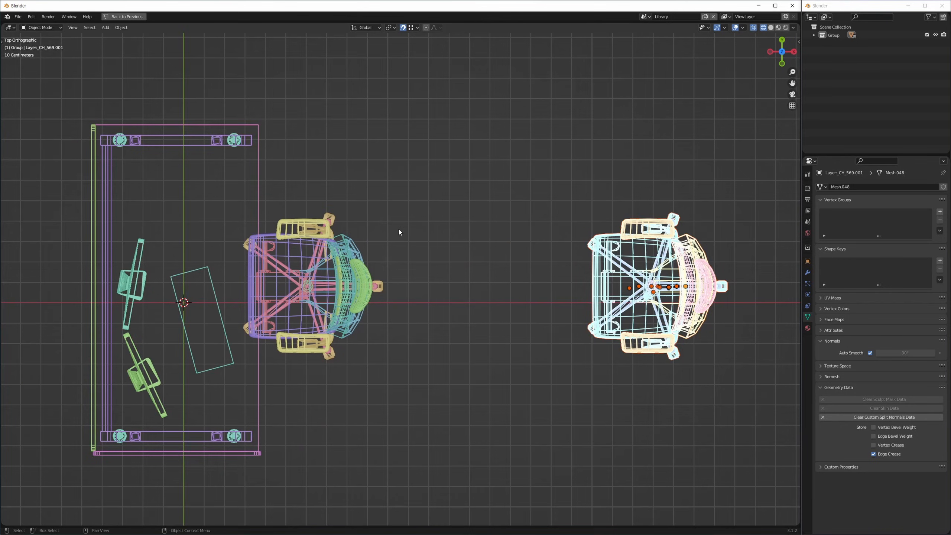
middle_click_drag(449, 203, 329, 178)
mouse_move(399, 136)
left_mouse_down()
mouse_move(437, 185)
mouse_move(728, 415)
left_mouse_up()
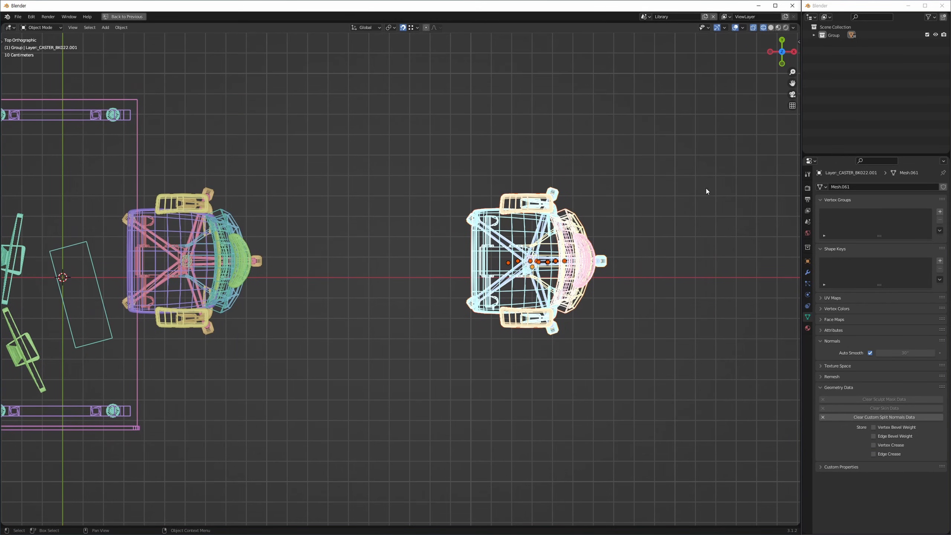
left_click(814, 34)
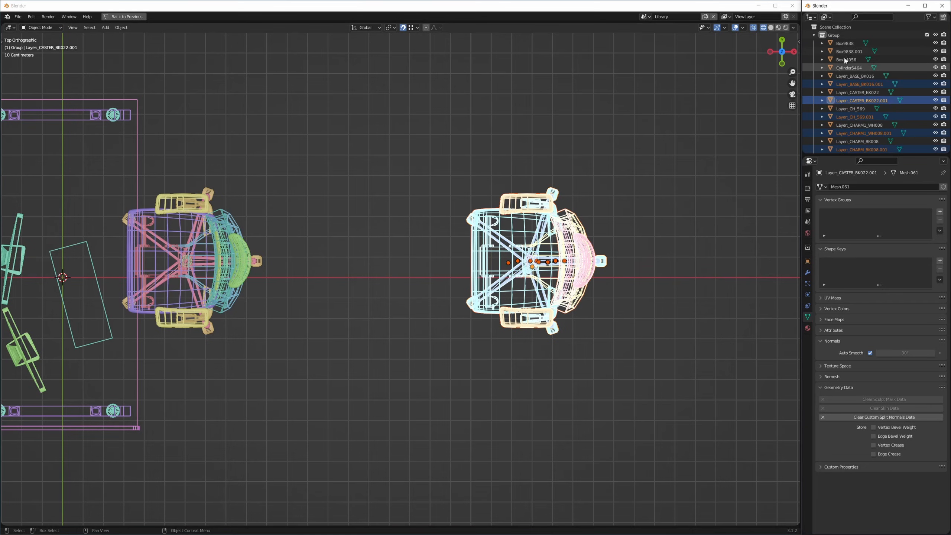
left_click(835, 36)
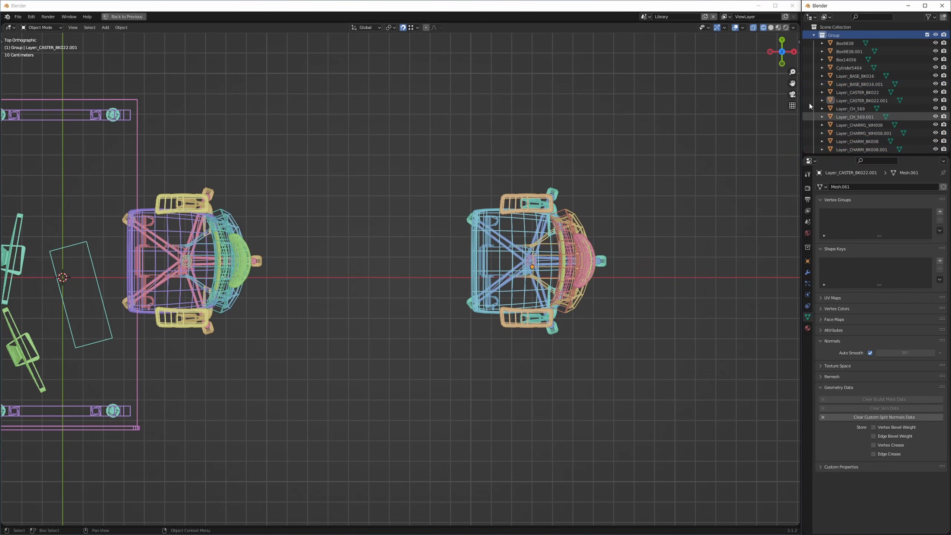
key("x")
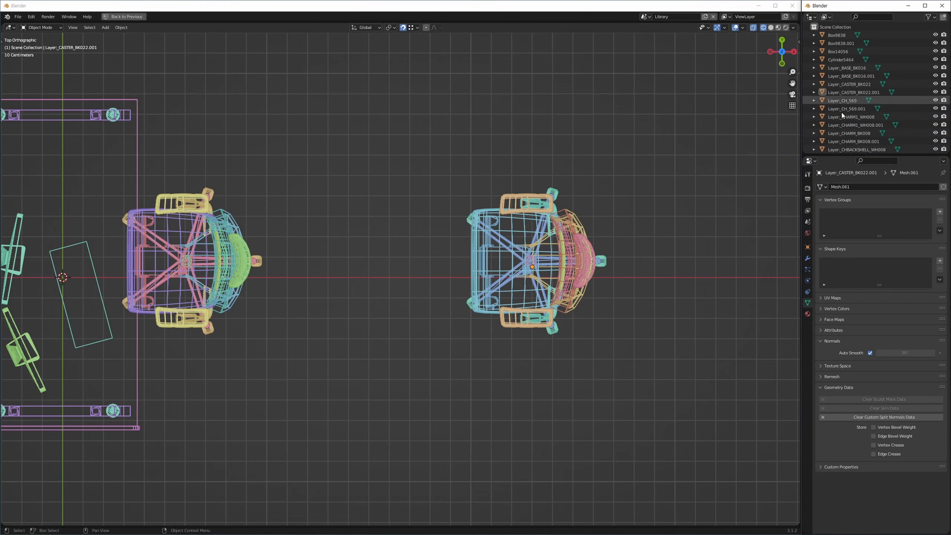
Step: Select every part of the duplicated chair and move them into a new collection named "chair"
left_click_drag(675, 127, 372, 421)
middle_click_drag(551, 292, 532, 289)
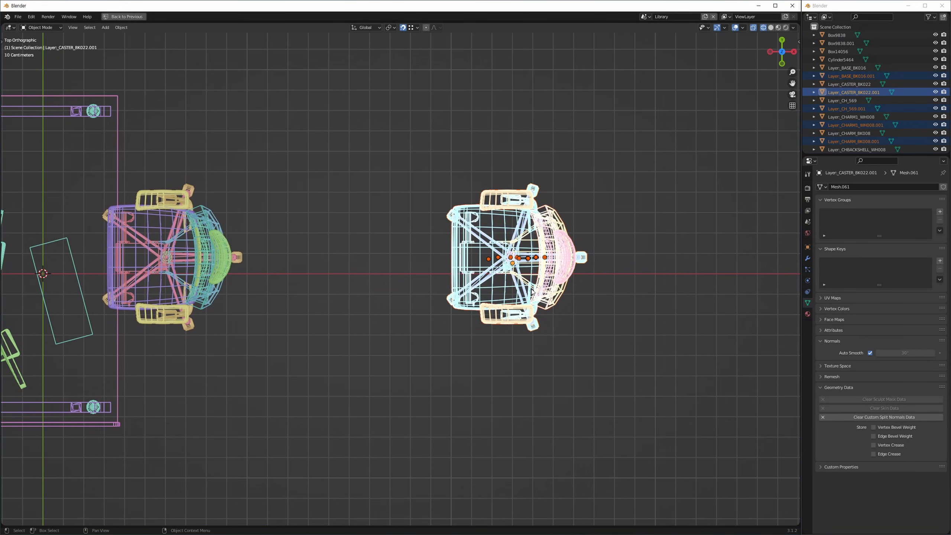
middle_click_drag(520, 247, 516, 236, "shift")
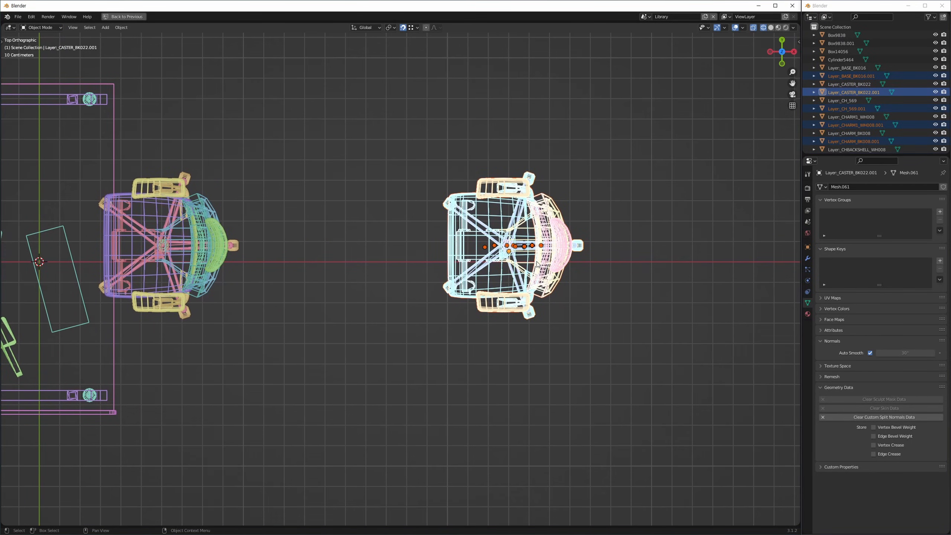
key("m")
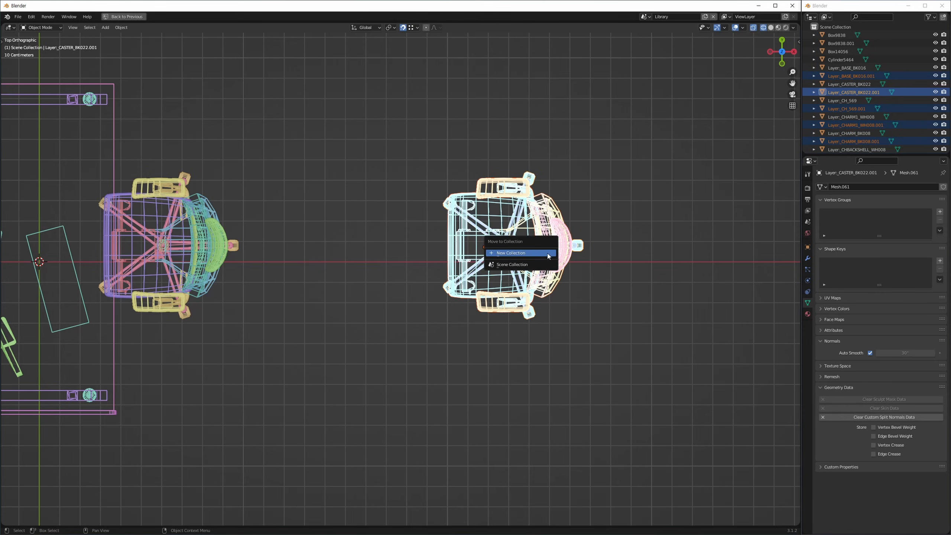
left_click(511, 254)
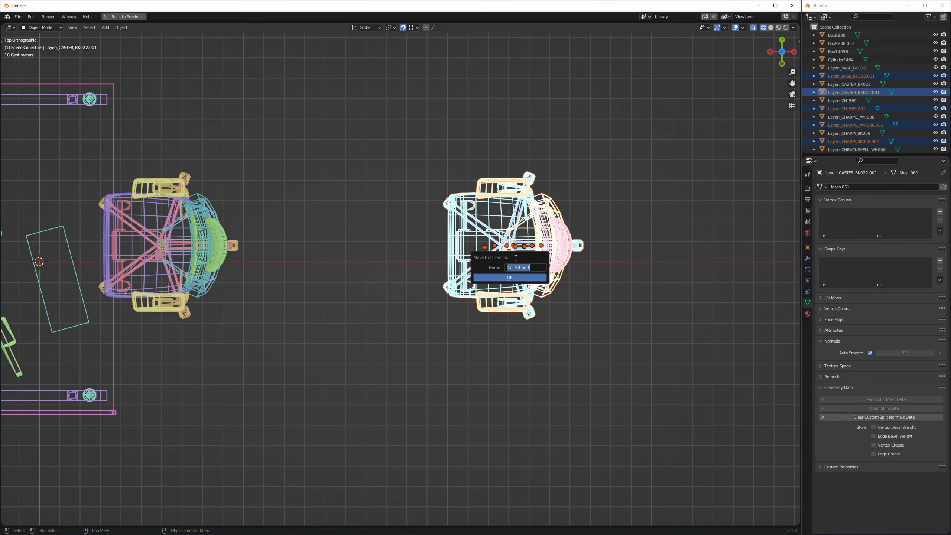
type("chair")
key("Return")
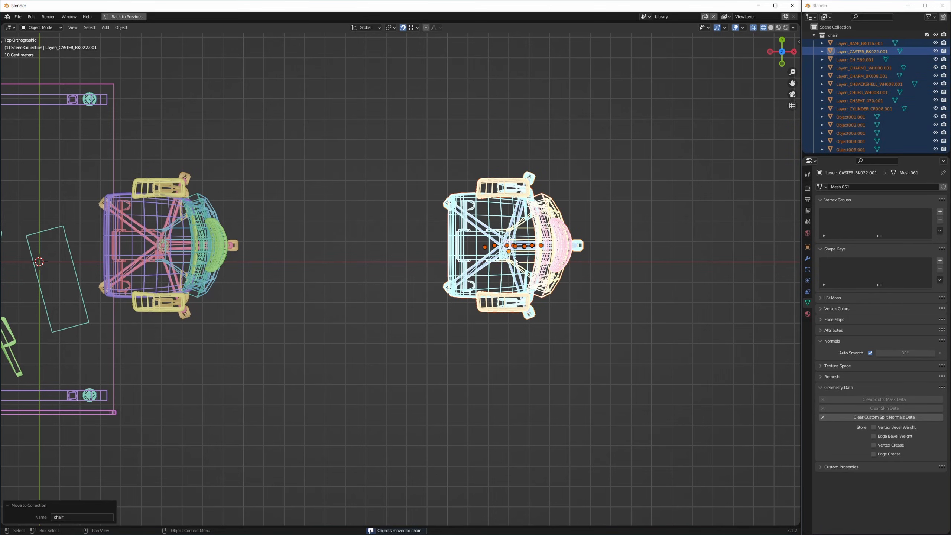
Step: Collapse the chair collection in the outliner and select all the objects it contains
left_click(813, 35)
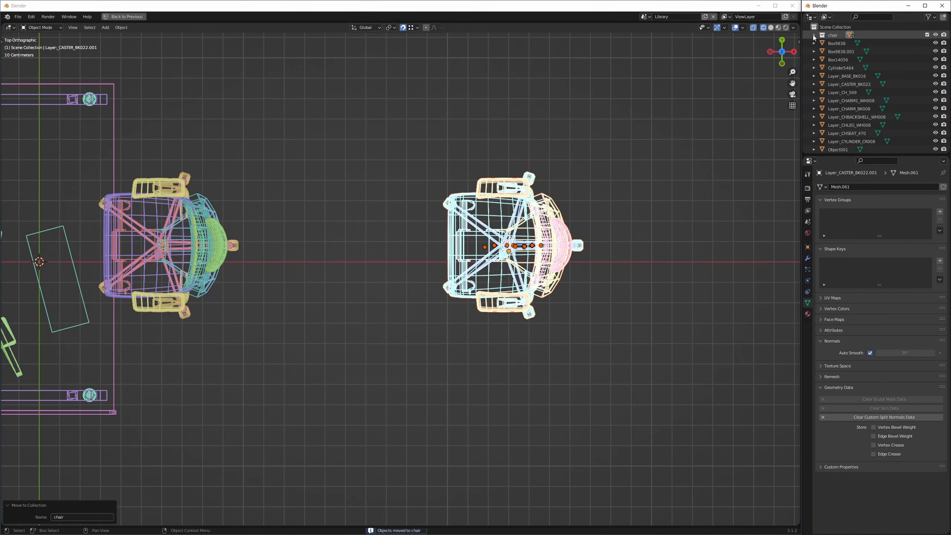
left_click(833, 36)
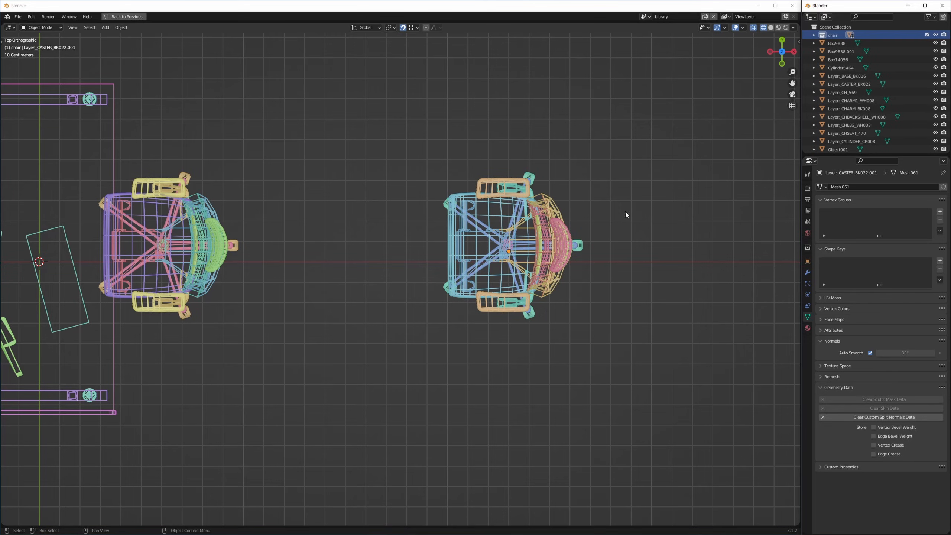
left_click(558, 244)
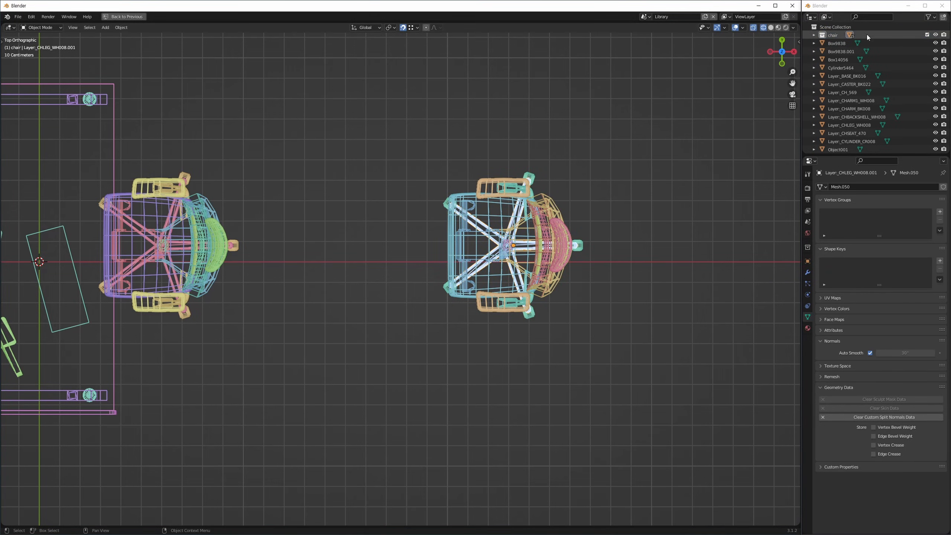
right_click(832, 36)
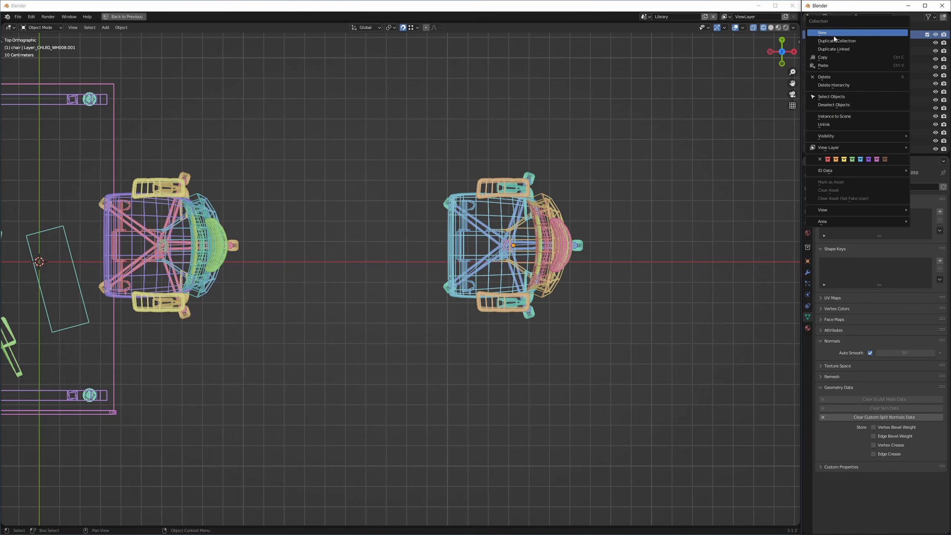
mouse_move(835, 135)
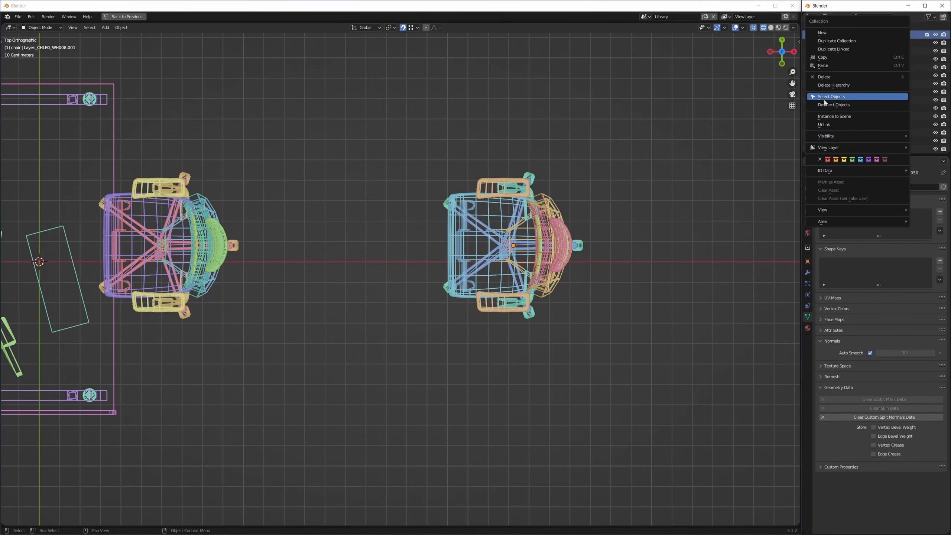
left_click(836, 98)
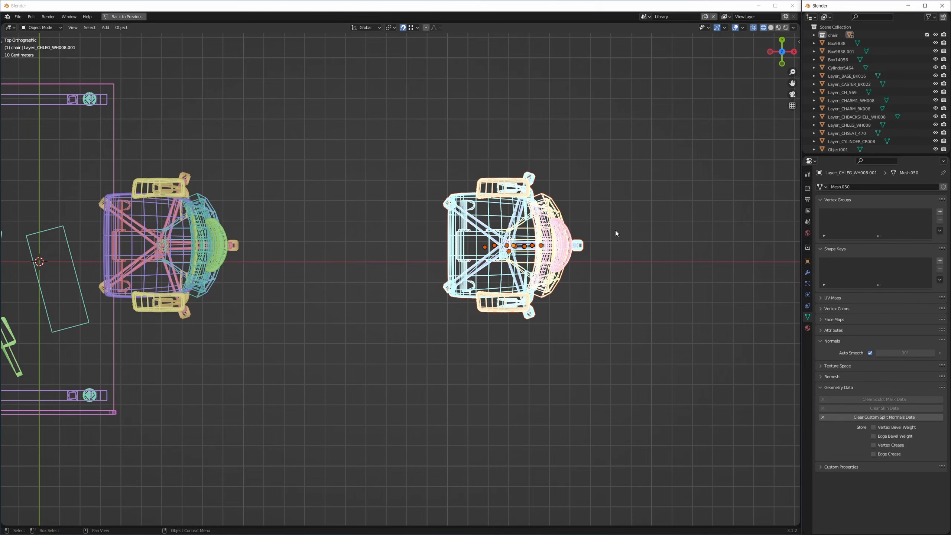
Step: Deselect the chair copy, box-select it again in top view, and clear the selection
middle_click_drag(619, 227, 577, 241, "shift")
left_click(570, 228)
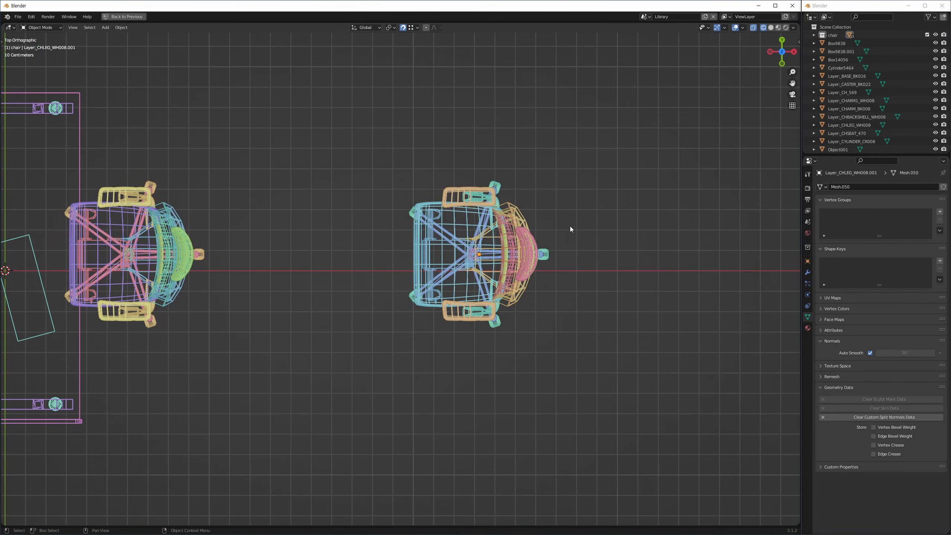
left_click_drag(590, 142, 410, 357)
left_click(465, 356)
Step: Search the add-ons for "collect", enable Interface: Collection Manager, turn off its QCD option, and close the preferences
key("ctrl+comma")
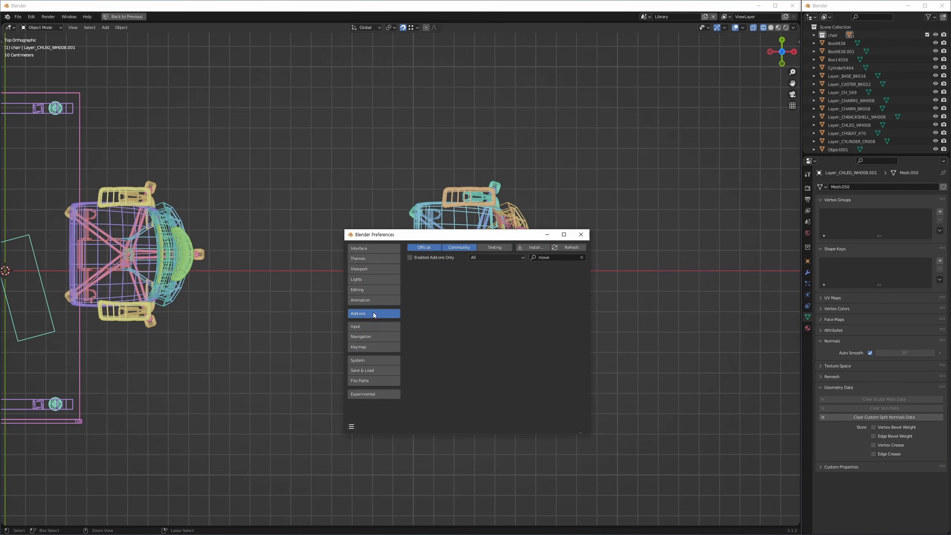
key("BackSpace")
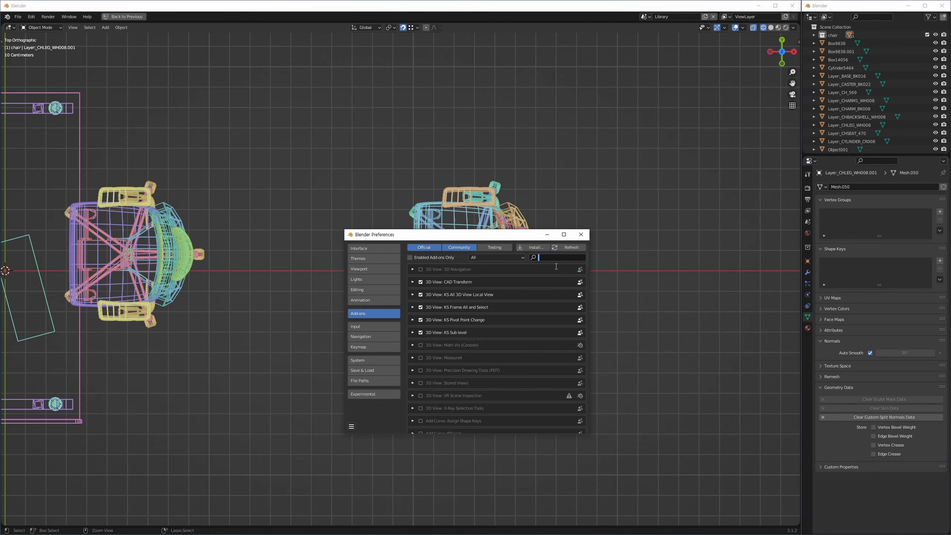
type("collect")
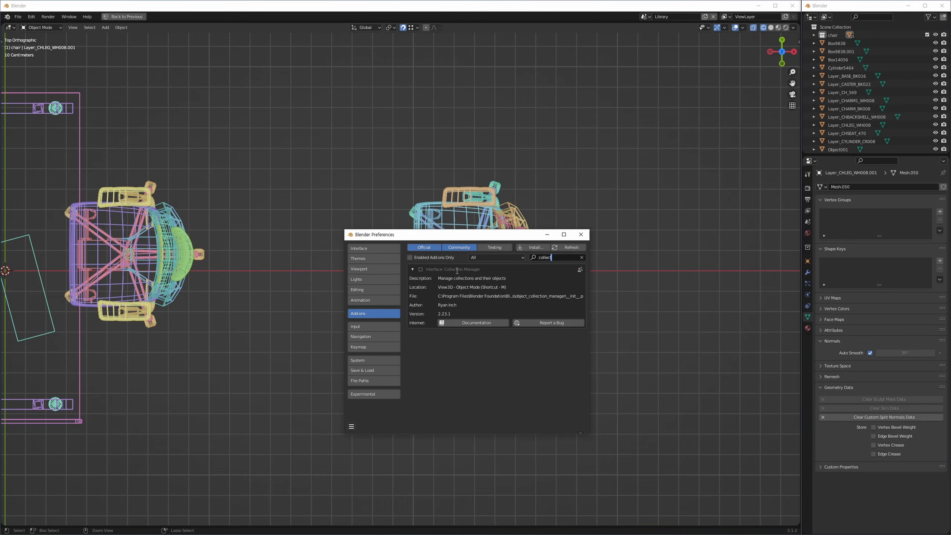
left_click(420, 269)
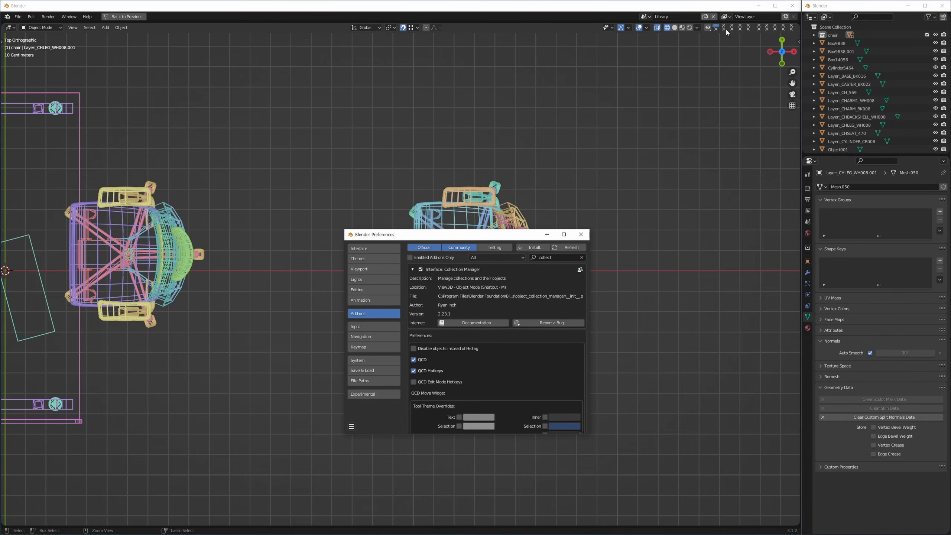
left_click(414, 359)
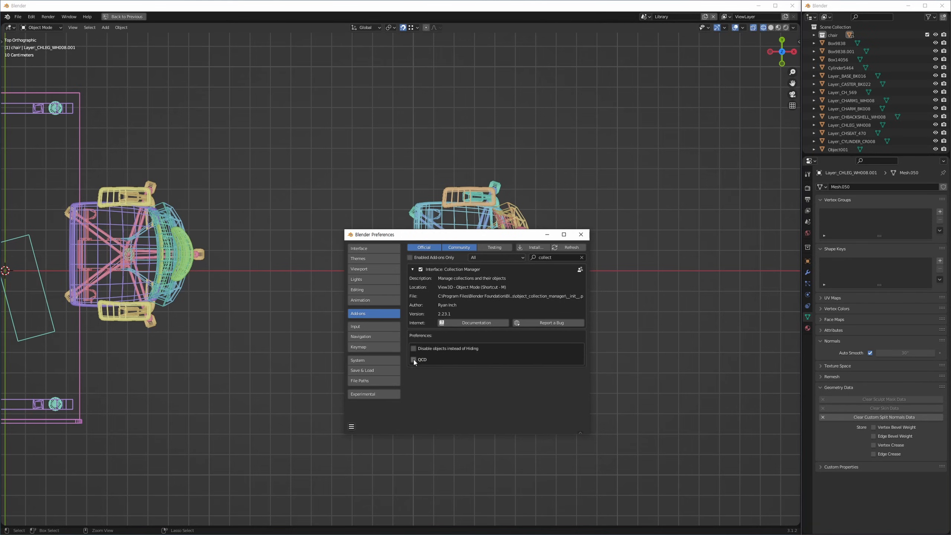
left_click(587, 237)
Step: Box-select the whole chair copy in top view, and make the chair collection the selected outliner entry
left_click(528, 278)
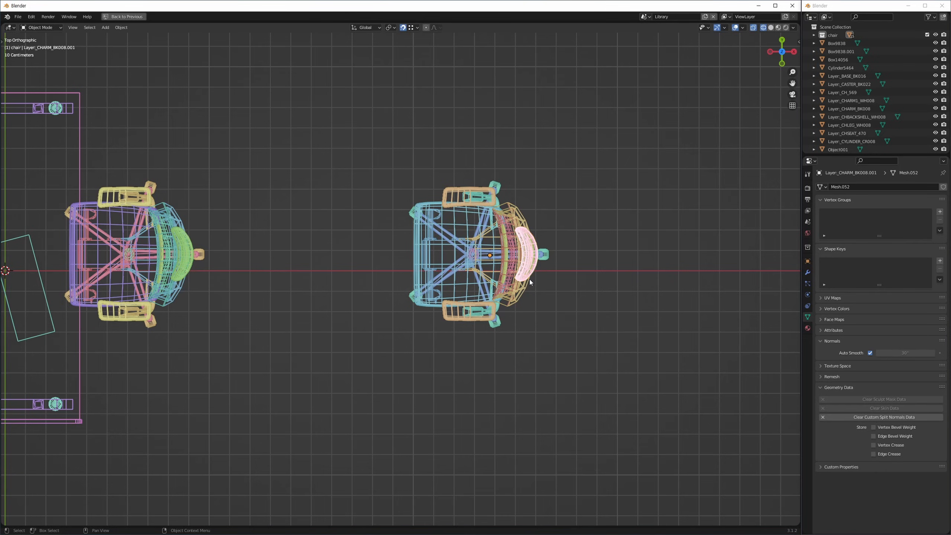
left_click_drag(606, 124, 361, 403)
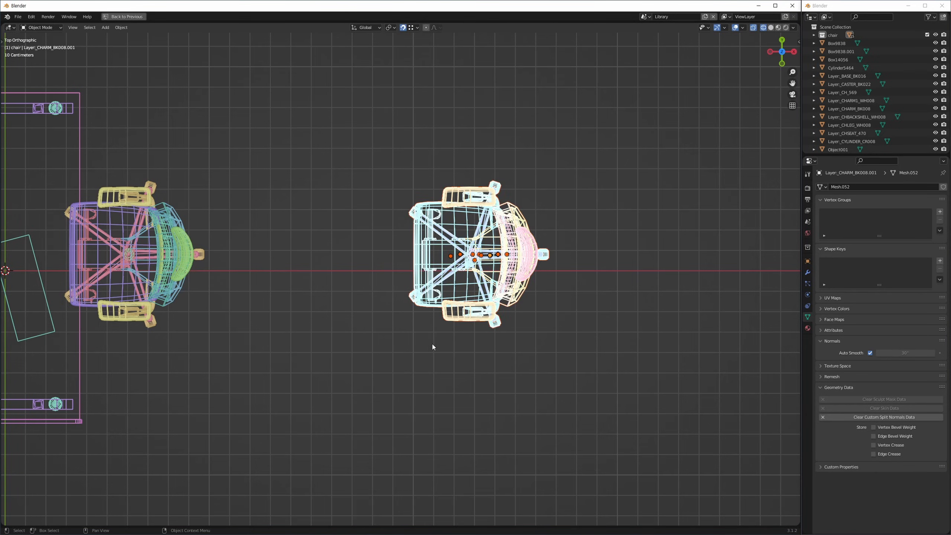
left_click(830, 37)
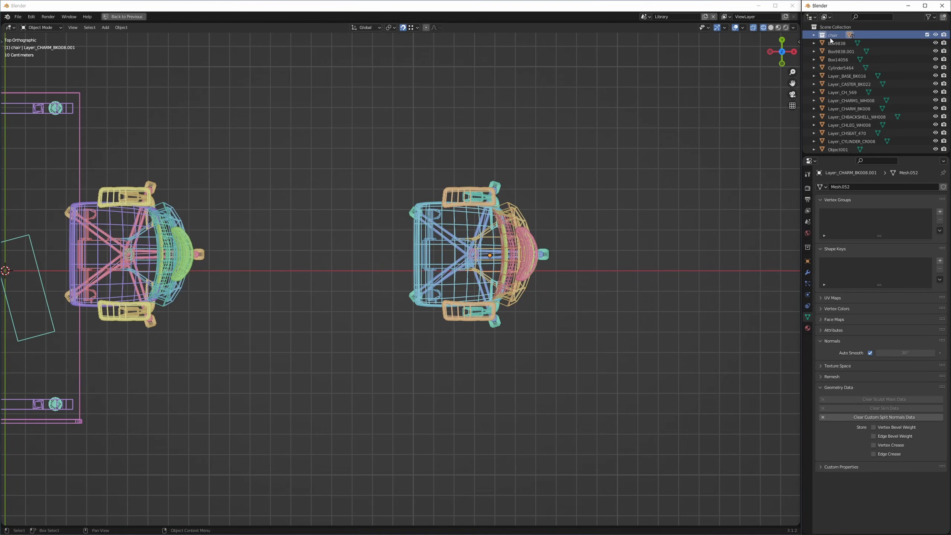
Step: Delete the chair collection and box-select the whole chair copy in top view
key("Delete")
left_click_drag(619, 126, 343, 434)
key("m")
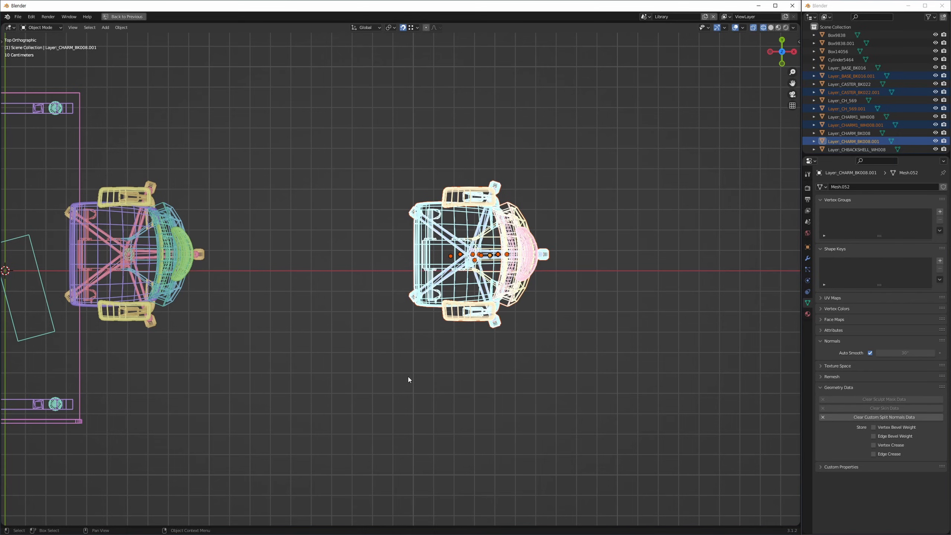
Step: Add a collection in the Collection Manager, send the selected chair copy parts into it, and name it "chair"
key("m")
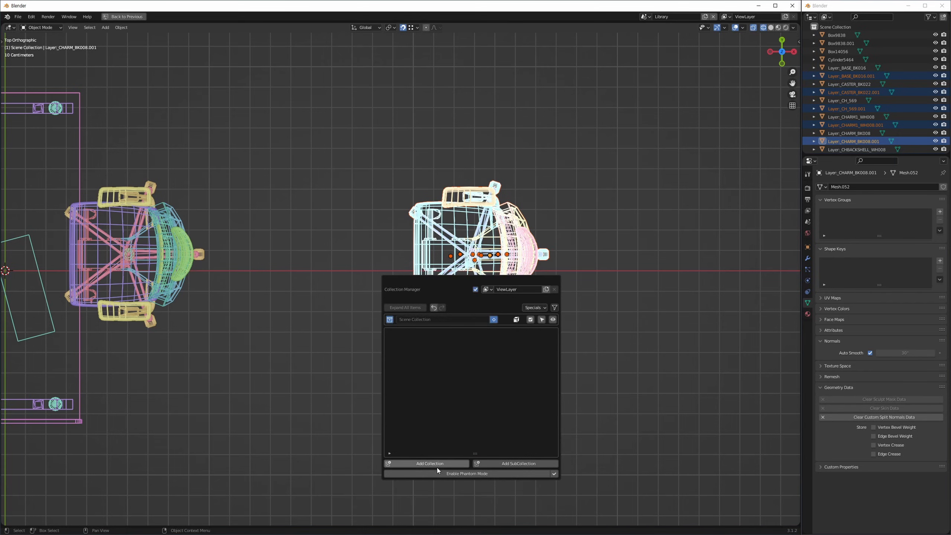
left_click(458, 464)
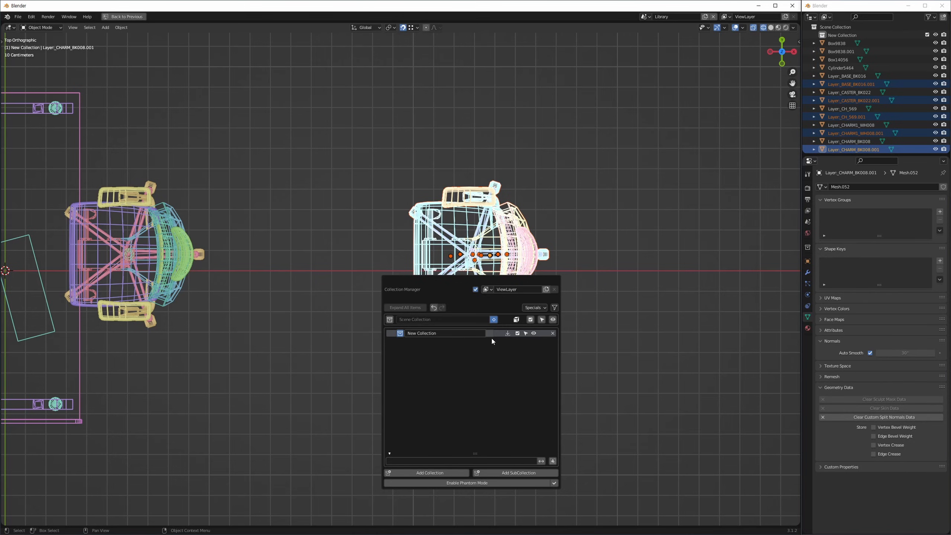
left_click(507, 333)
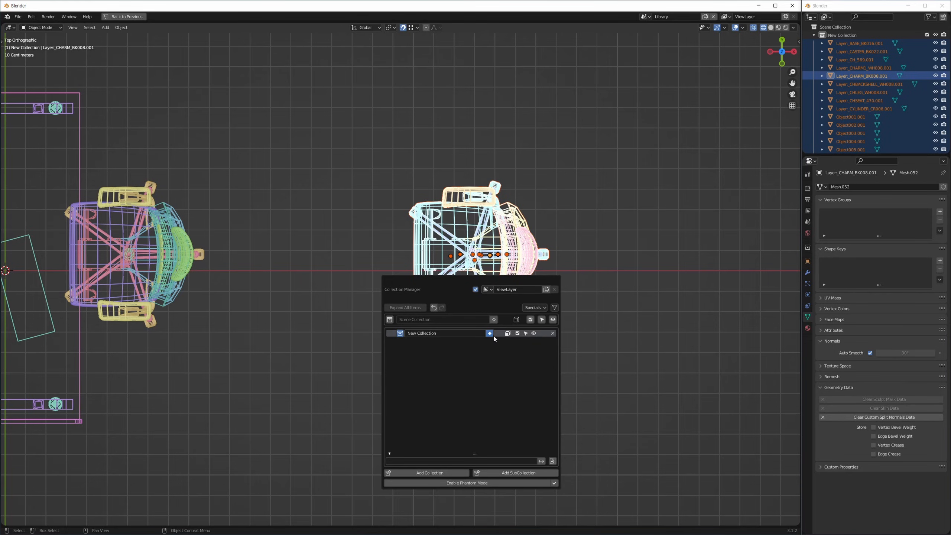
double_click(456, 335)
type("chair")
key("Return")
key("Escape")
Step: Pick single parts of the chair copy, and select all objects in the chair collection through the Collection Manager
middle_click_drag(531, 265, 526, 276, "shift")
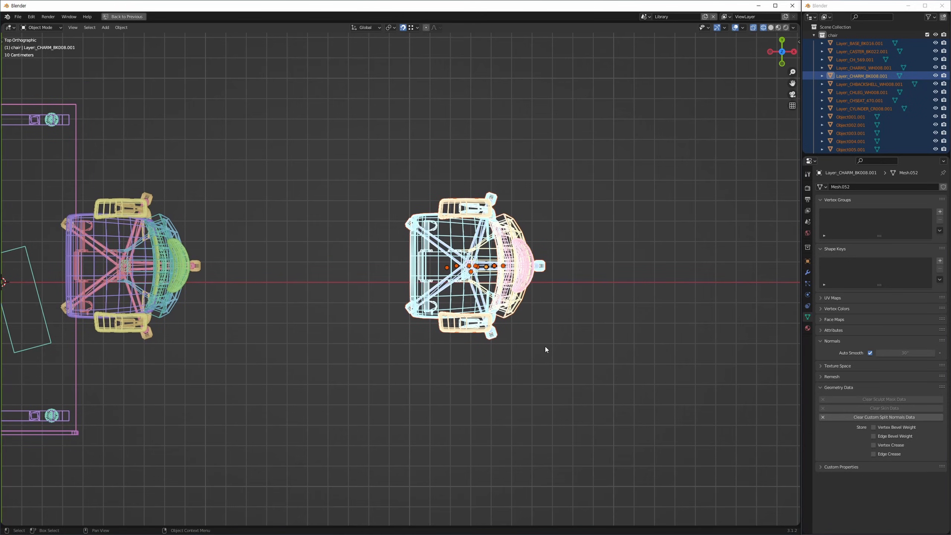
left_click(545, 351)
left_click(523, 296)
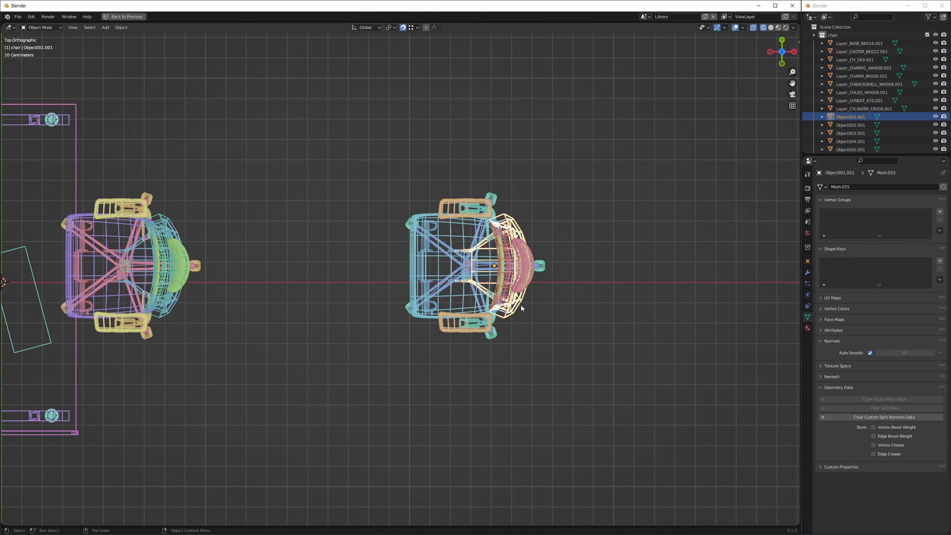
left_click(532, 307)
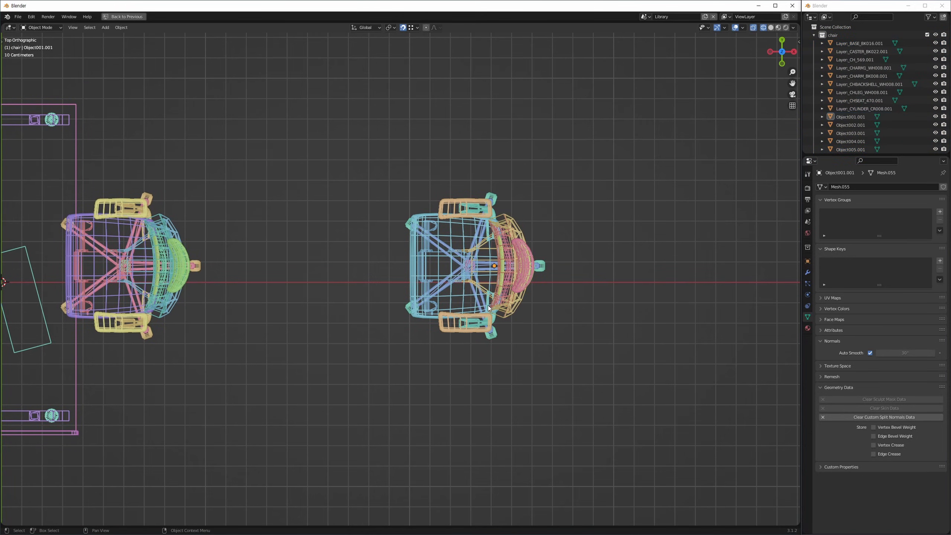
left_click(462, 302)
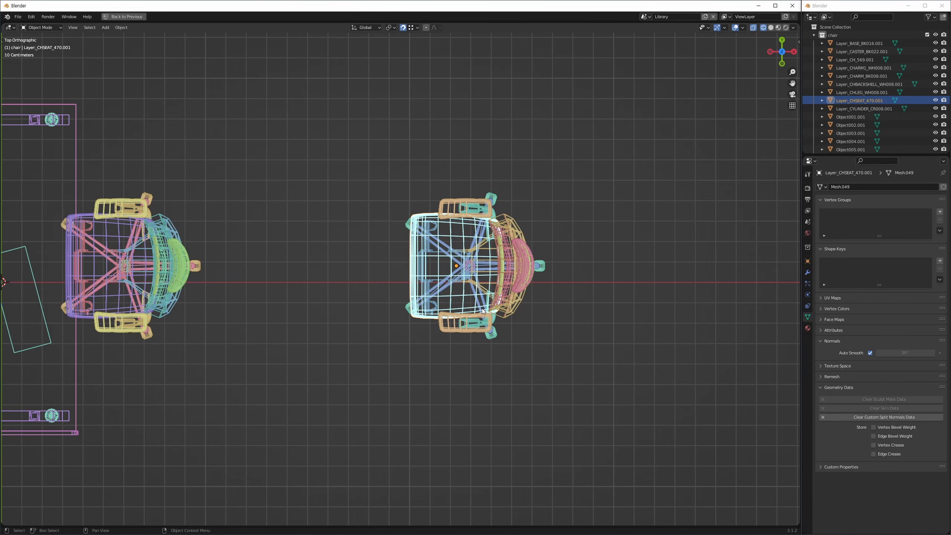
key("backslash")
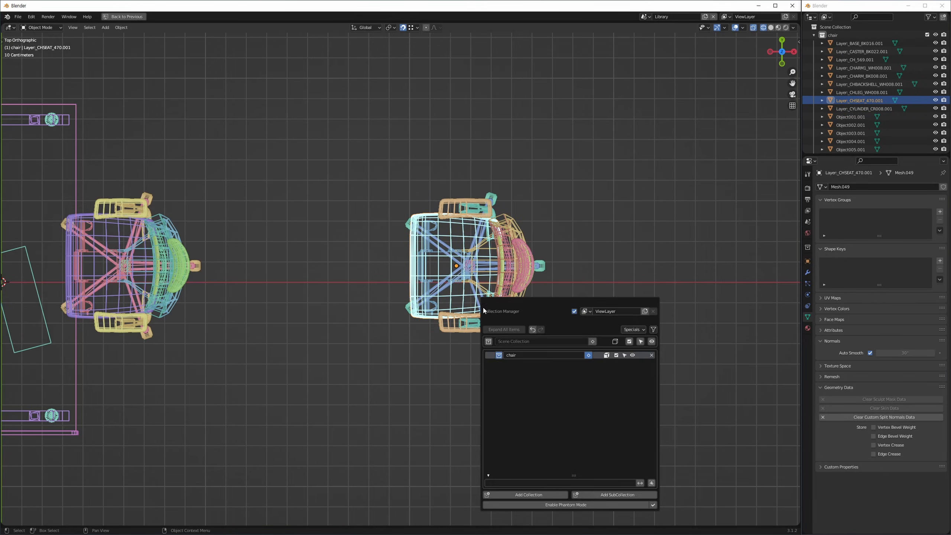
left_click(588, 355)
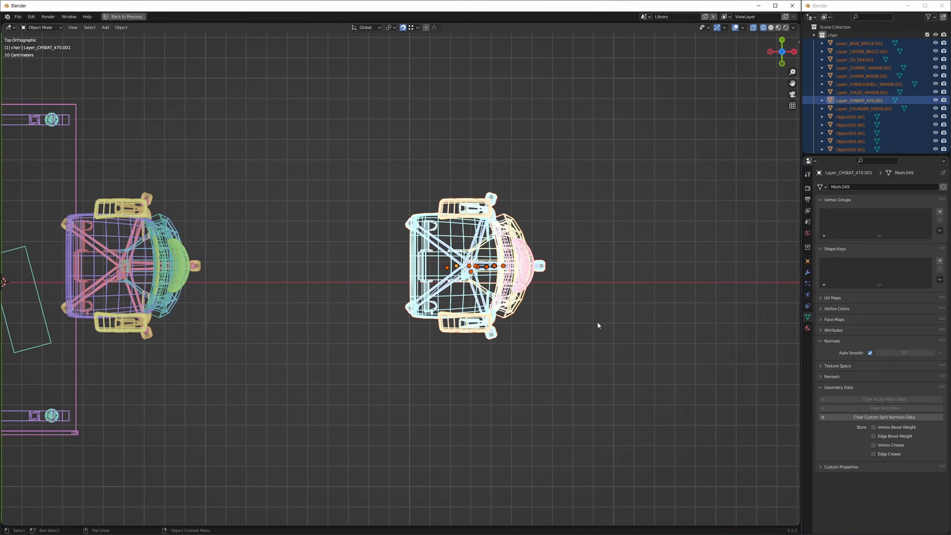
Step: Undo the selection and the chair collection changes, and box-select the chair copy
key("ctrl+z")
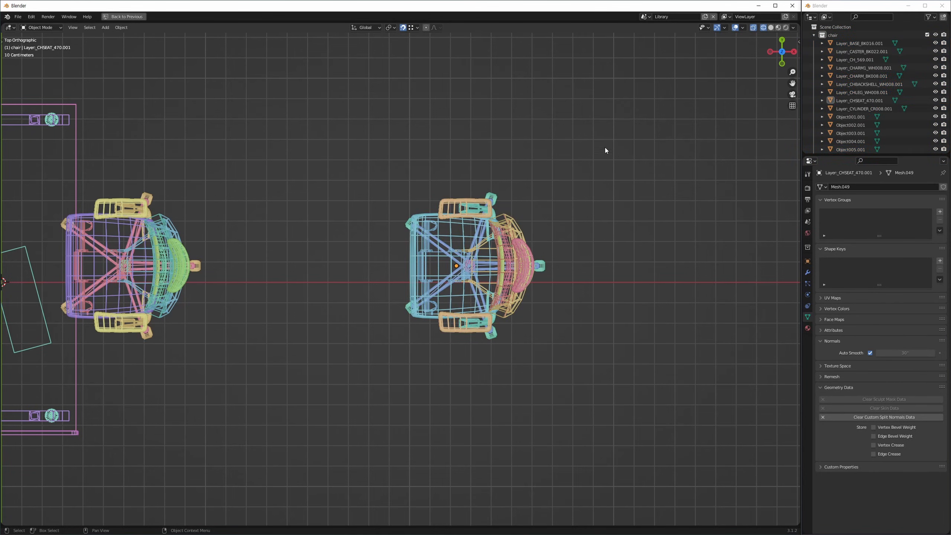
key("ctrl+z")
left_click_drag(598, 142, 352, 418)
middle_click_drag(470, 328, 444, 358, "shift")
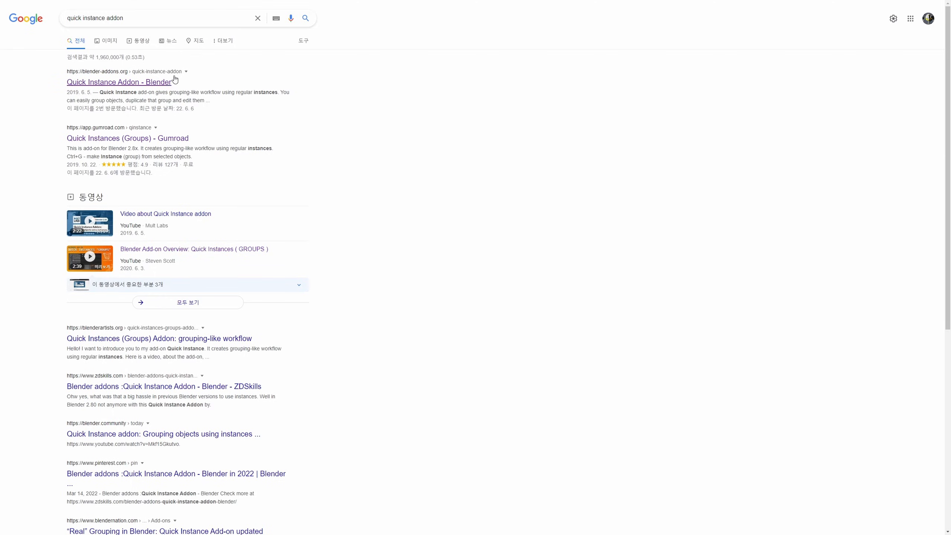
Step: Open the Quick Instances (Groups) Gumroad page in the browser, and look up the add-on in Blender's preferences by searching "group"
left_click(170, 140)
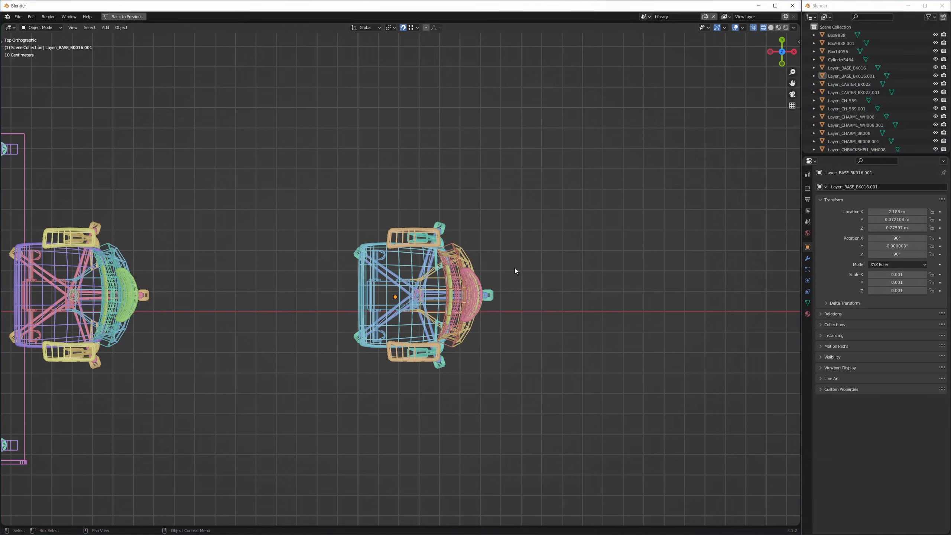
key("ctrl+comma")
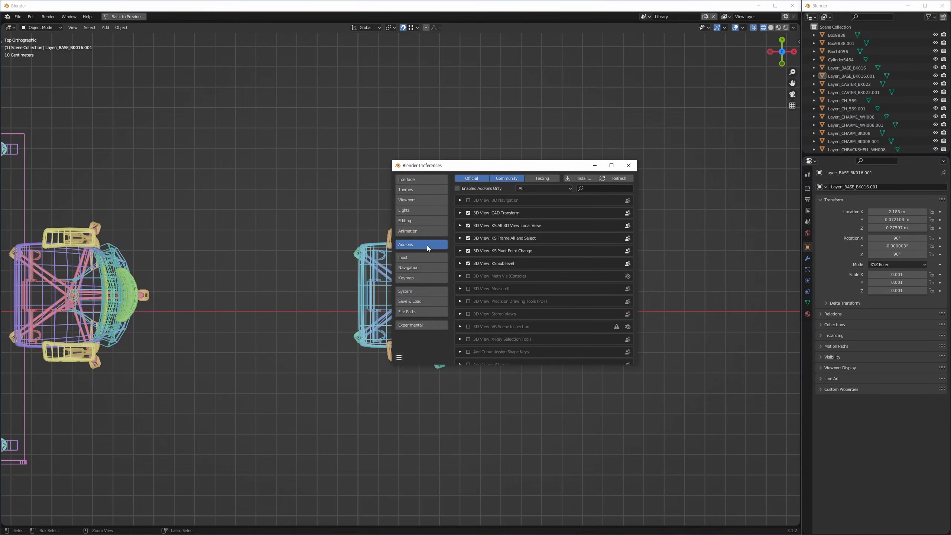
type("group")
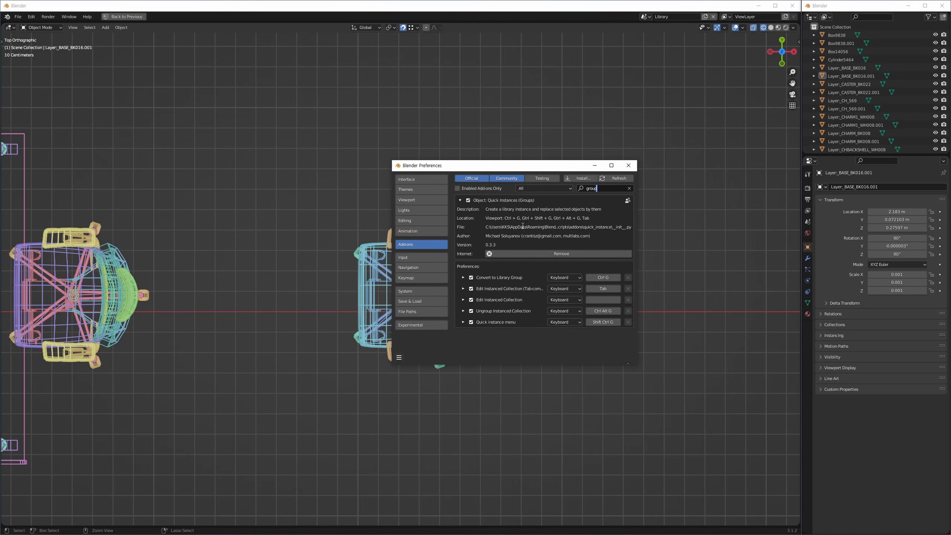
key("Return")
left_click(628, 165)
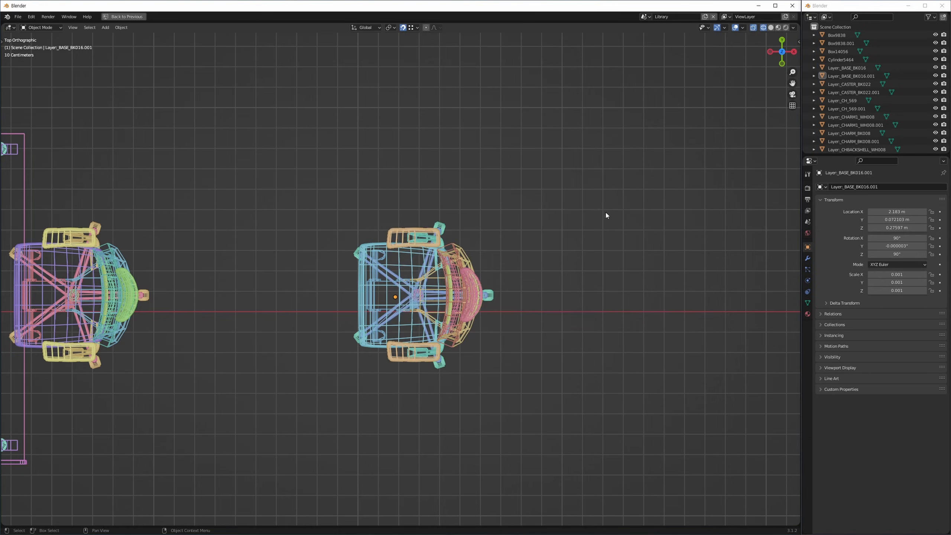
Step: Convert the whole chair copy to a library group, and try deselecting and selecting it as one object
left_click_drag(543, 141, 301, 386)
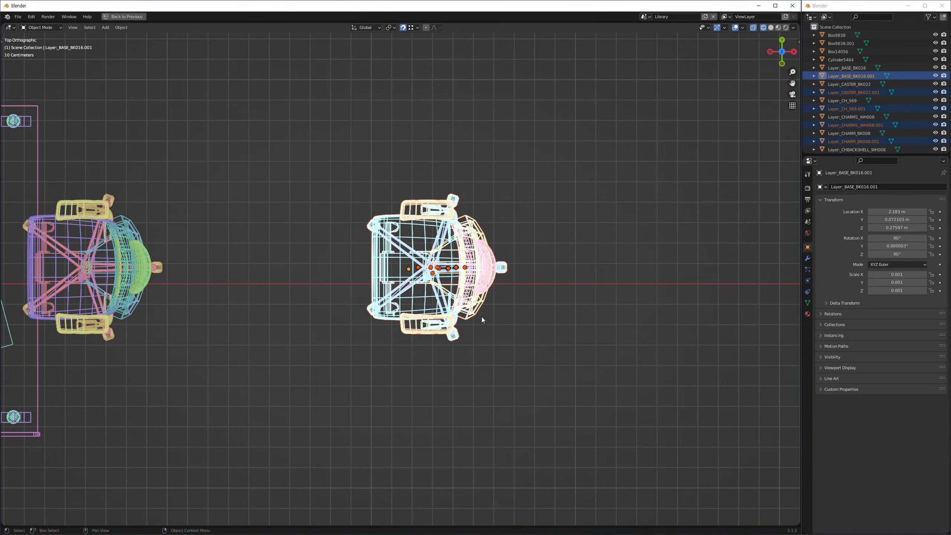
key("ctrl+g")
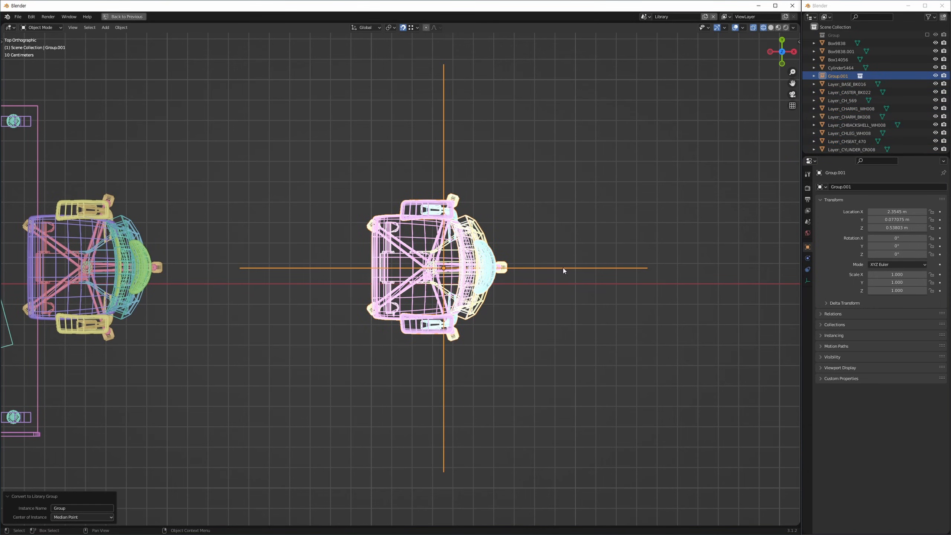
left_click(565, 300)
left_click(567, 265)
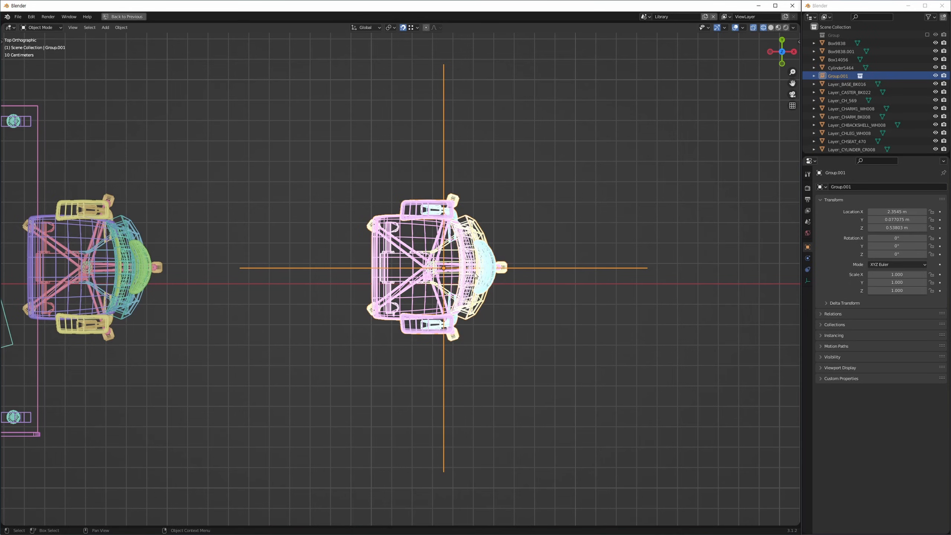
left_click(532, 237)
left_click(486, 259)
left_click(509, 215)
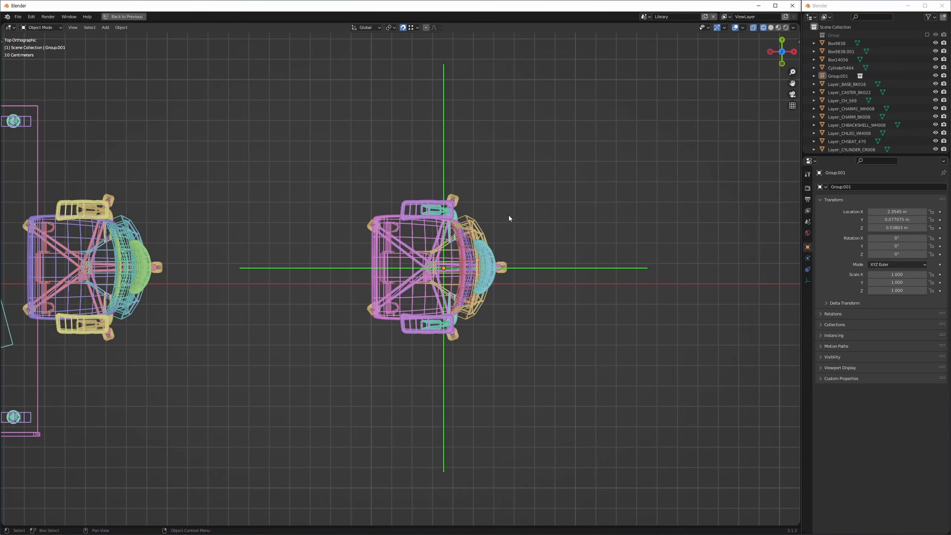
left_click(489, 252)
middle_click_drag(553, 301, 567, 289, "shift")
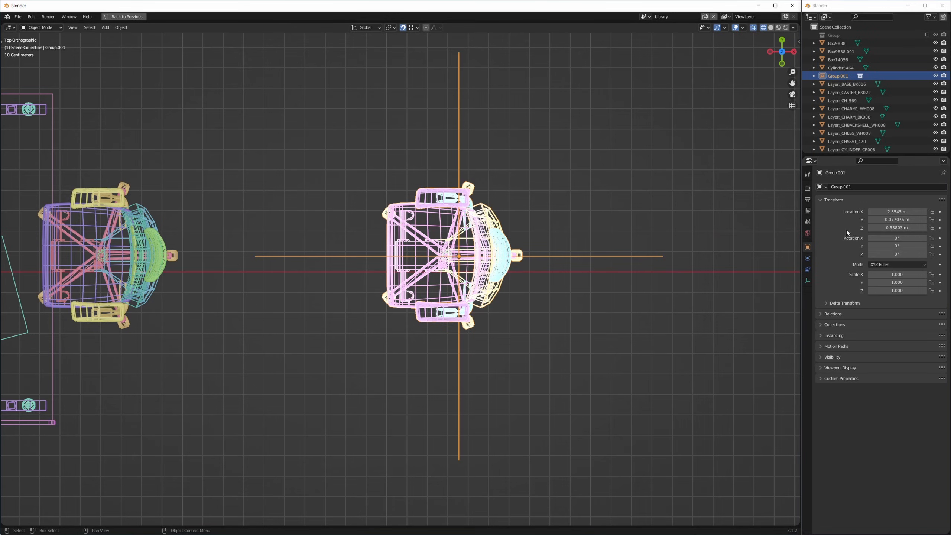
Step: Set the display size of the chair group's empty to 0.1 m
left_click(807, 281)
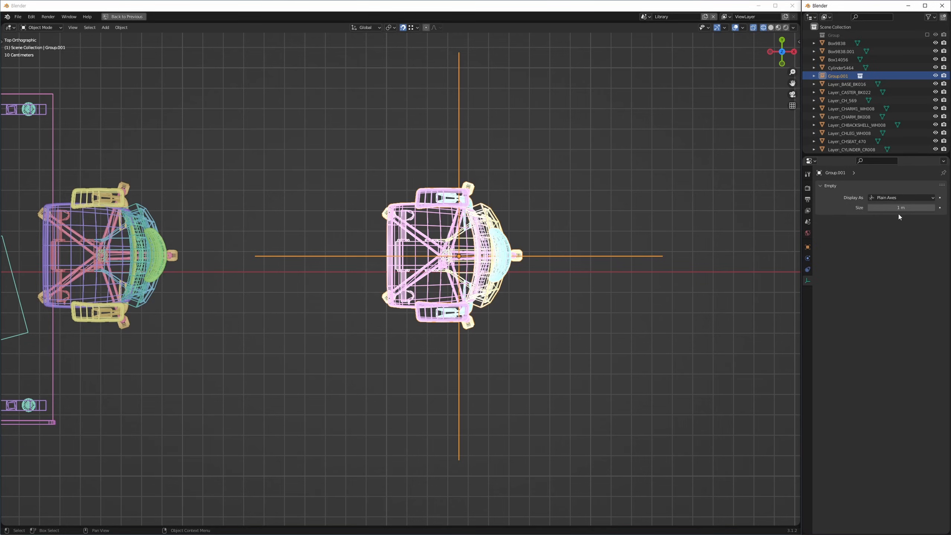
left_click(908, 208)
type("0.1")
key("Return")
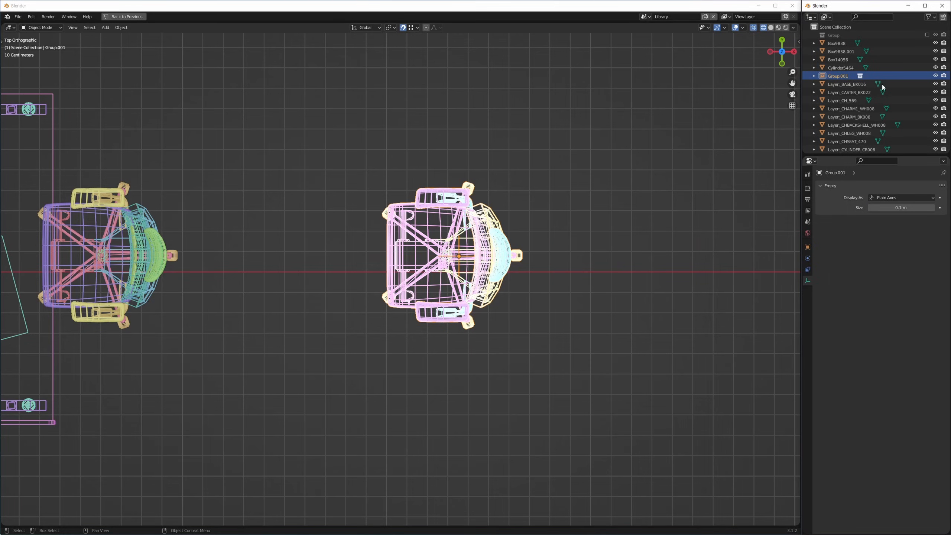
Step: Show the scene's unit settings, and deselect and reselect the chair group
middle_click_drag(763, 251, 755, 249)
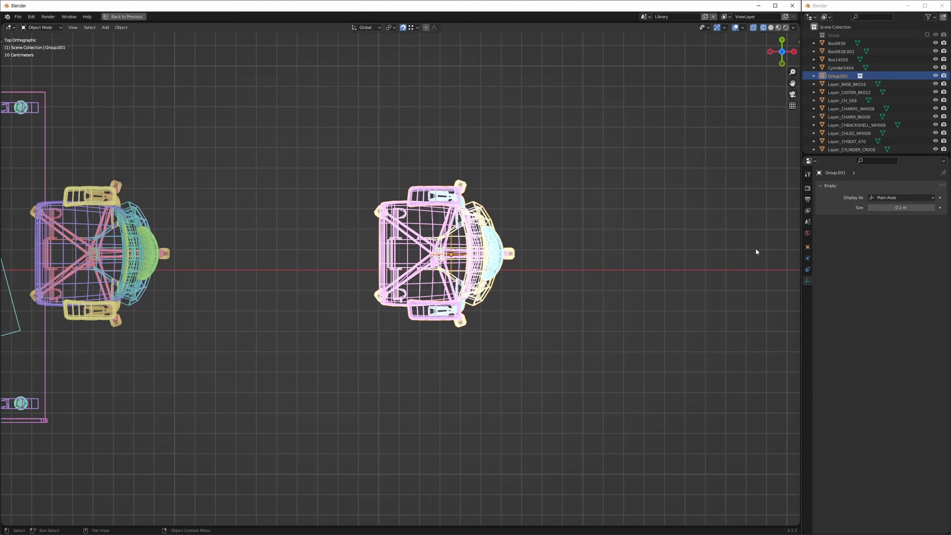
left_click(807, 177)
left_click(807, 188)
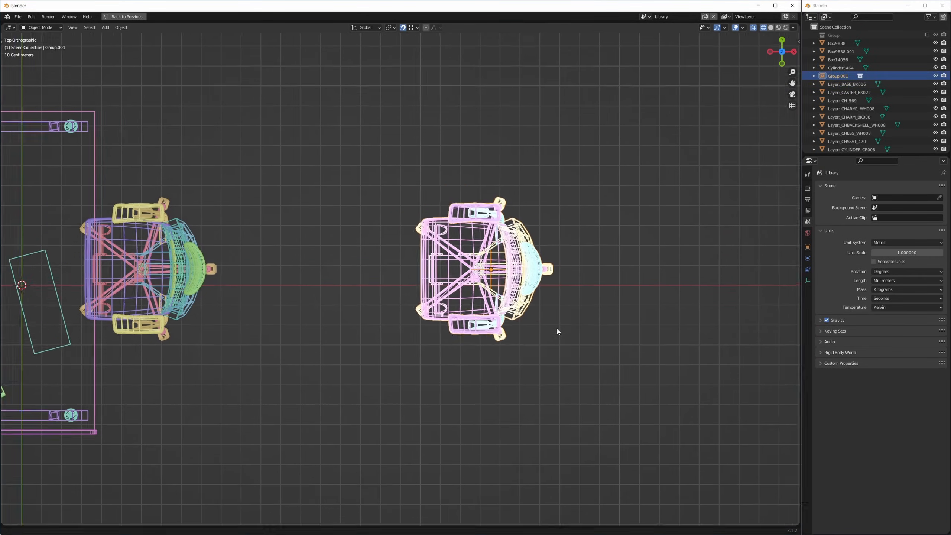
scroll(559, 333, "down", 2)
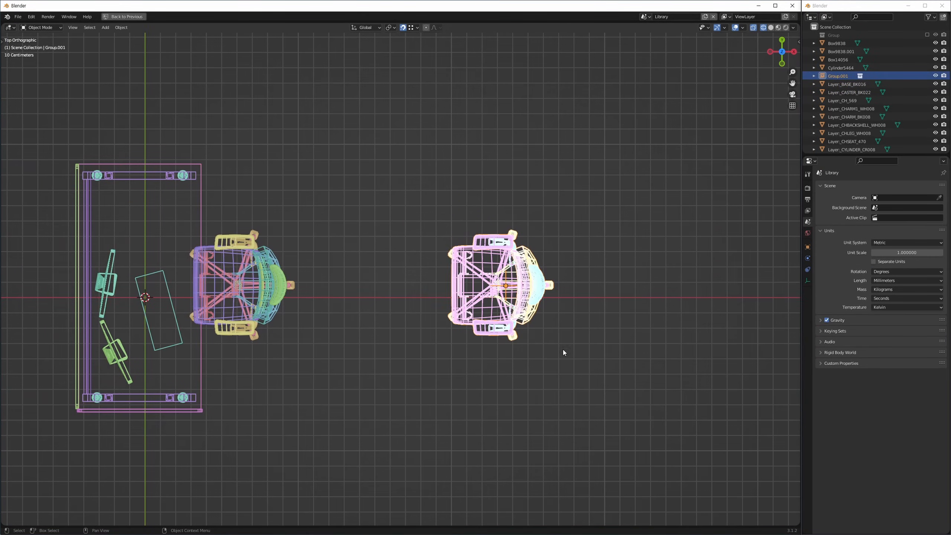
left_click(610, 337)
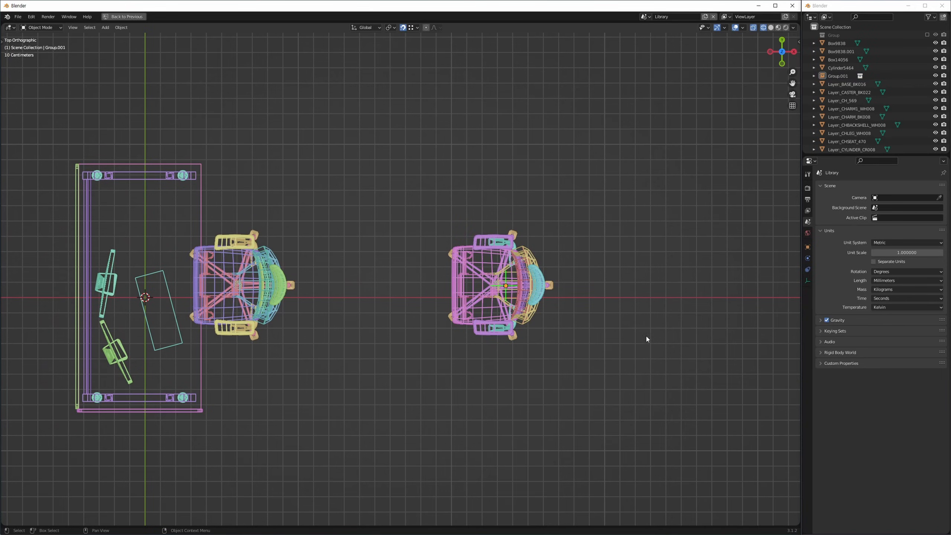
left_click(516, 291)
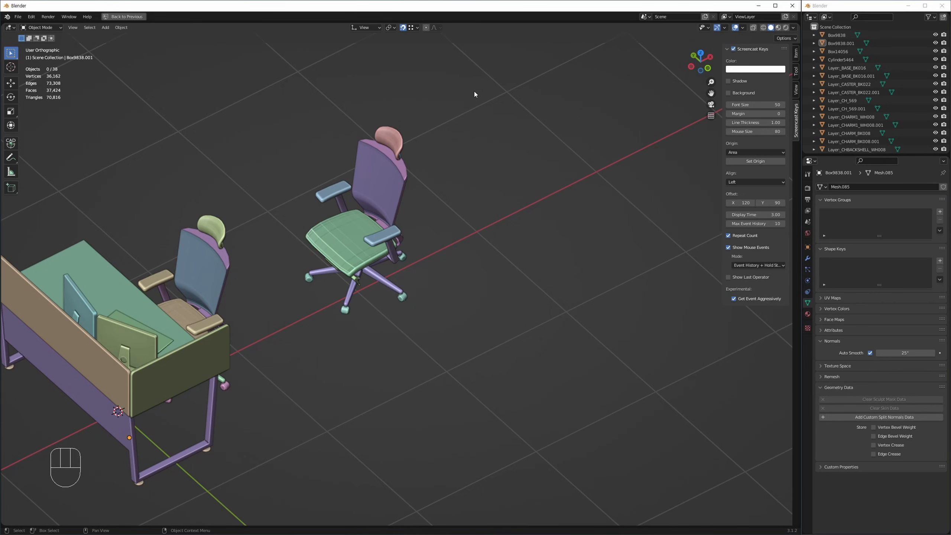
Step: Box-select the chair copy in the perspective scene and convert it to a library group
left_click_drag(468, 71, 287, 376)
key("z")
middle_click_drag(392, 257, 458, 236, "alt")
key("ctrl+g")
left_click(444, 265)
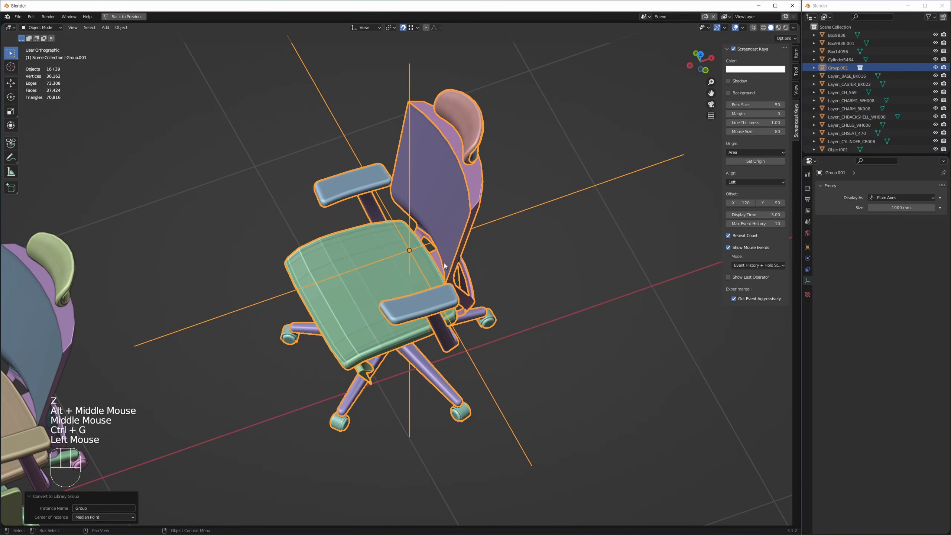
left_click(445, 266)
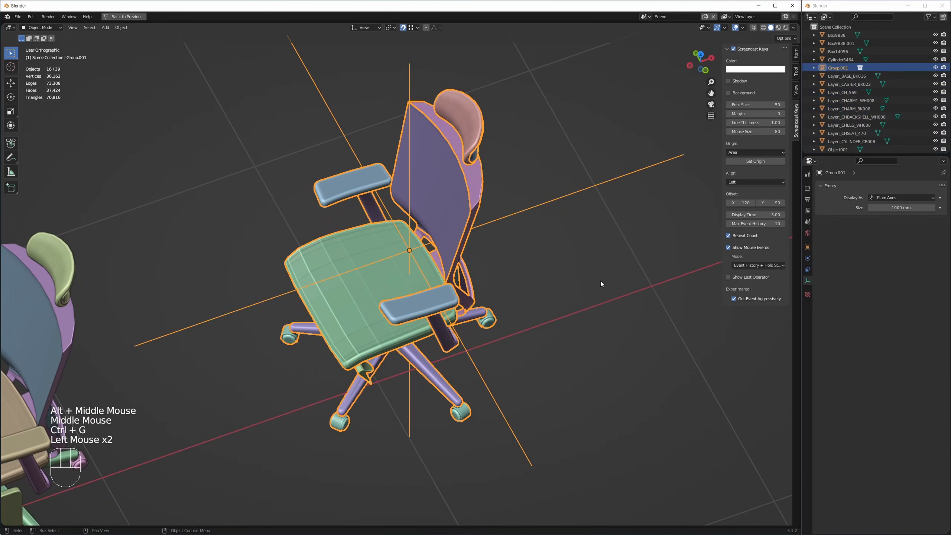
Step: Set the display size of the grouped chair's empty to 100 mm
left_click(892, 207)
type("100")
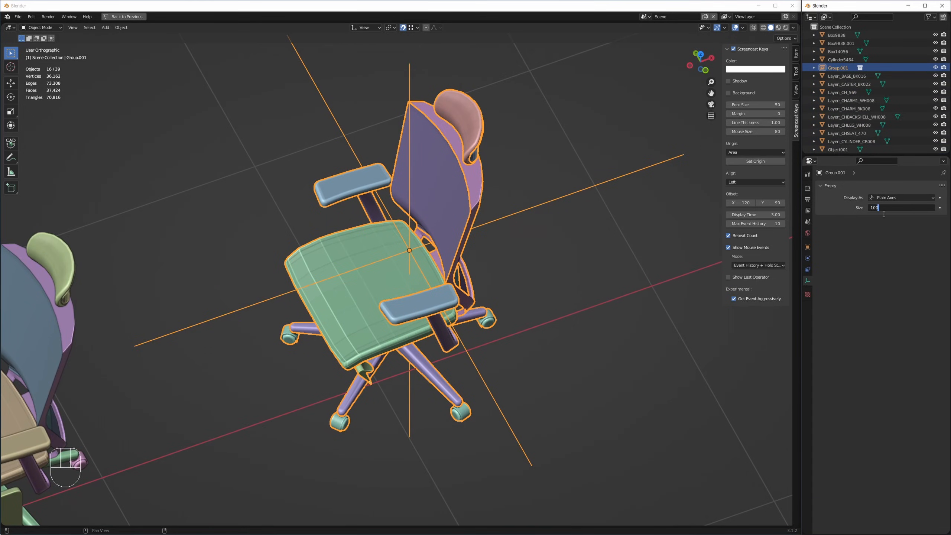
key("Return")
Step: Enter the chair group for editing and move both armrest pads up about 0.65 m along Z
key("Tab")
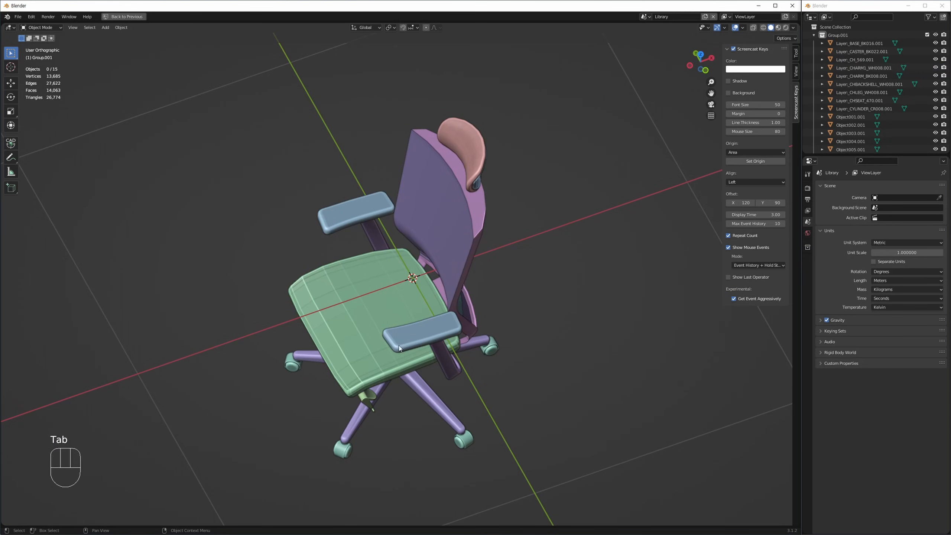
left_click(432, 333)
key("g")
key("f")
key("z")
left_click(429, 211)
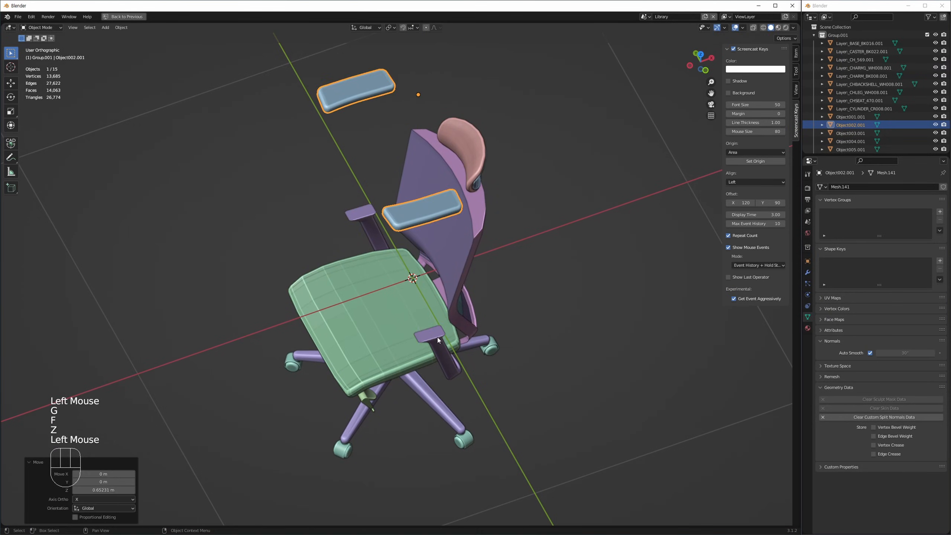
Step: Deselect the armrest pads and leave group editing to return to the main scene
key("Tab")
key("Tab")
left_click(558, 301)
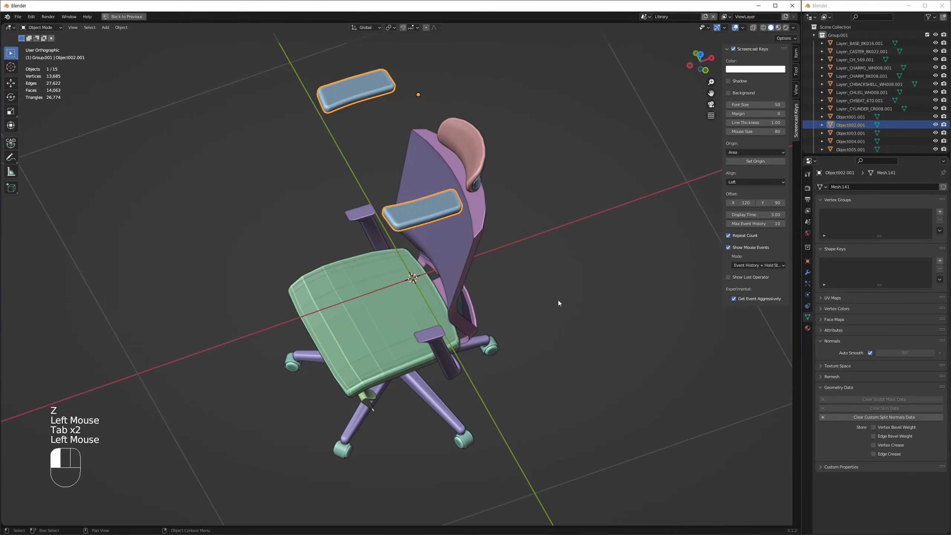
key("Tab")
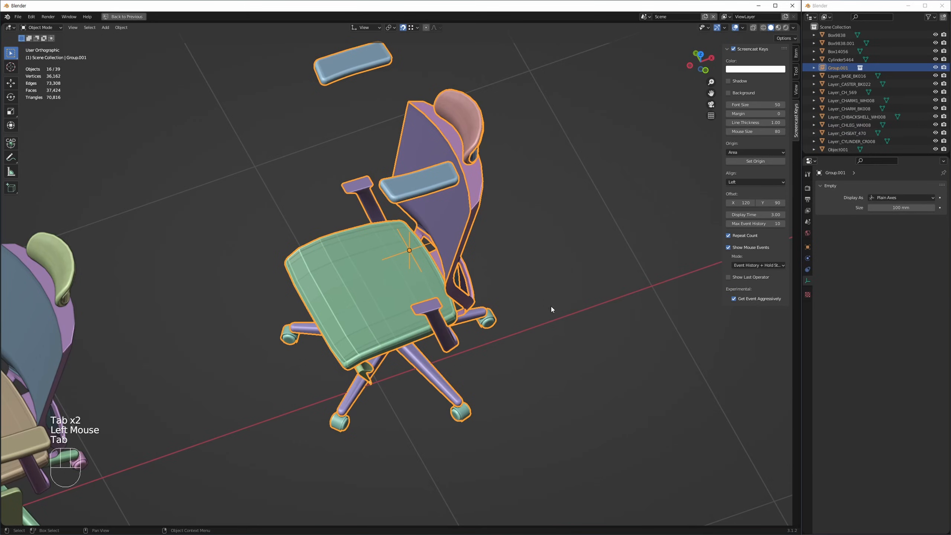
Step: Undo raising the armrest pads inside the chair group and return to the main scene
key("z")
middle_click_drag(508, 320, 470, 351, "alt")
middle_click_drag(469, 351, 515, 272, "ctrl")
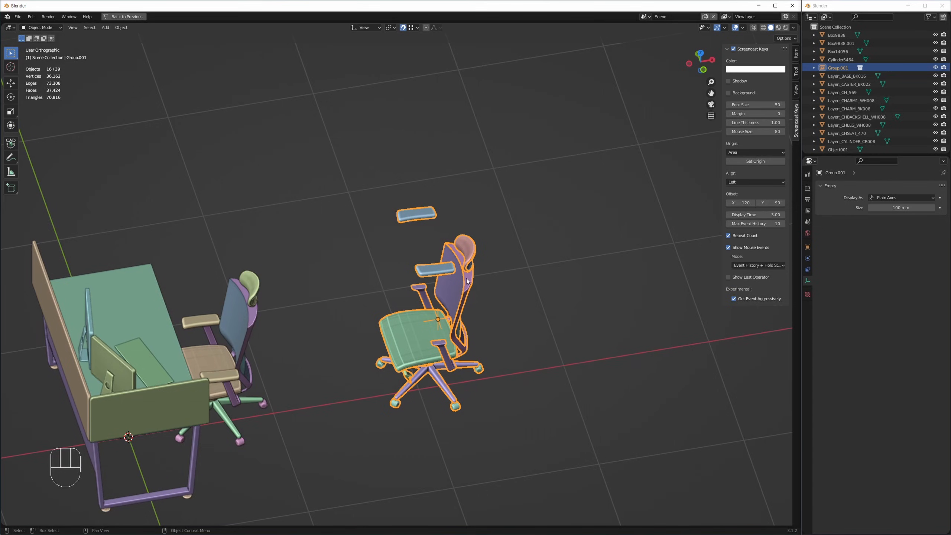
left_click(530, 324)
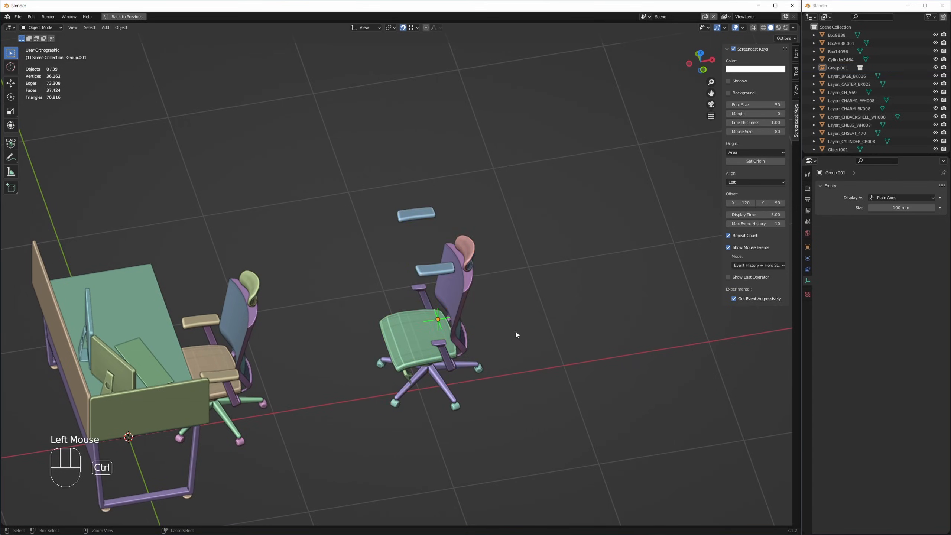
key("ctrl+z")
key("ctrl+z")
key("ctrl+z")
key("ctrl+z")
key("ctrl+z")
key("ctrl+z")
key("ctrl+z")
key("ctrl+z")
key("Tab")
key("Tab")
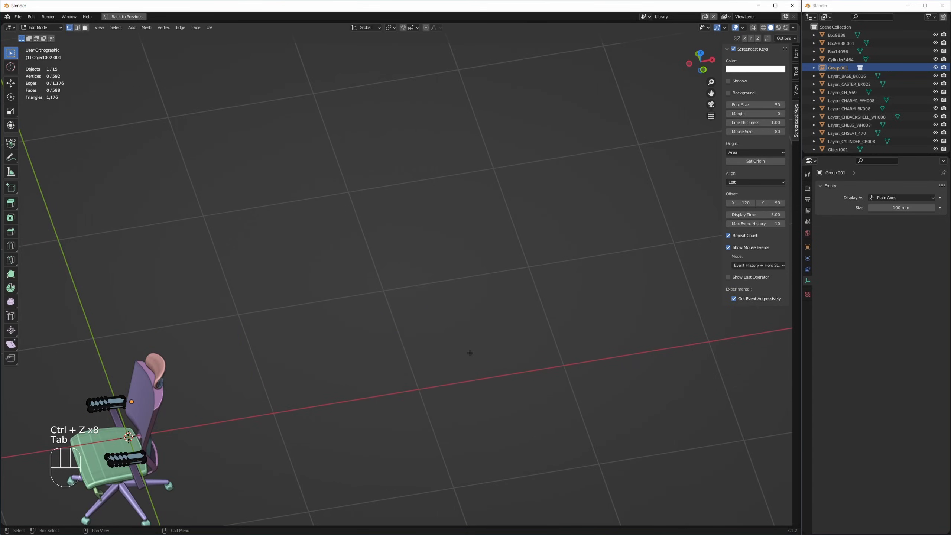
left_click(463, 363)
key("Tab")
key("z")
middle_click_drag(427, 327, 439, 333, "alt")
Step: Delete the grouped chair copy from the scene and restore the four-view layout
left_click(438, 333)
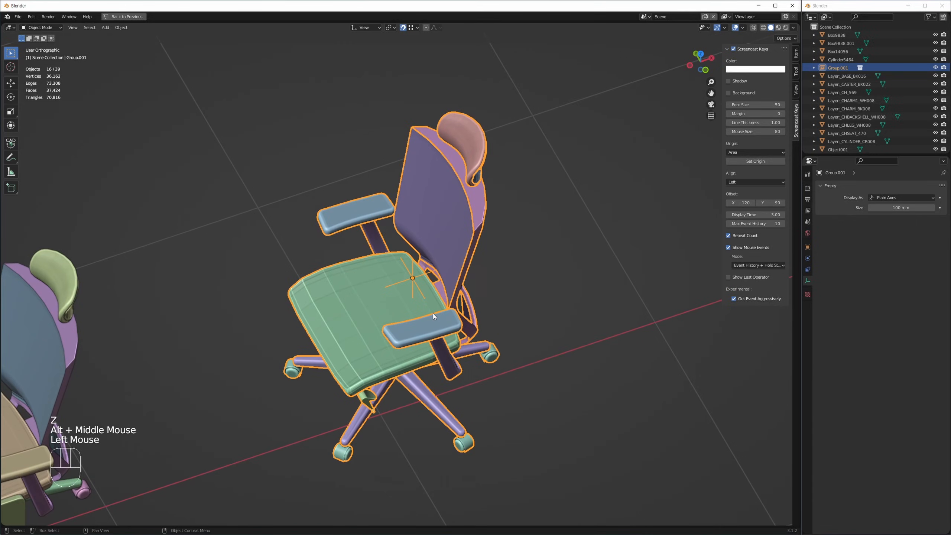
key("Delete")
middle_click_drag(228, 369, 358, 267, "ctrl")
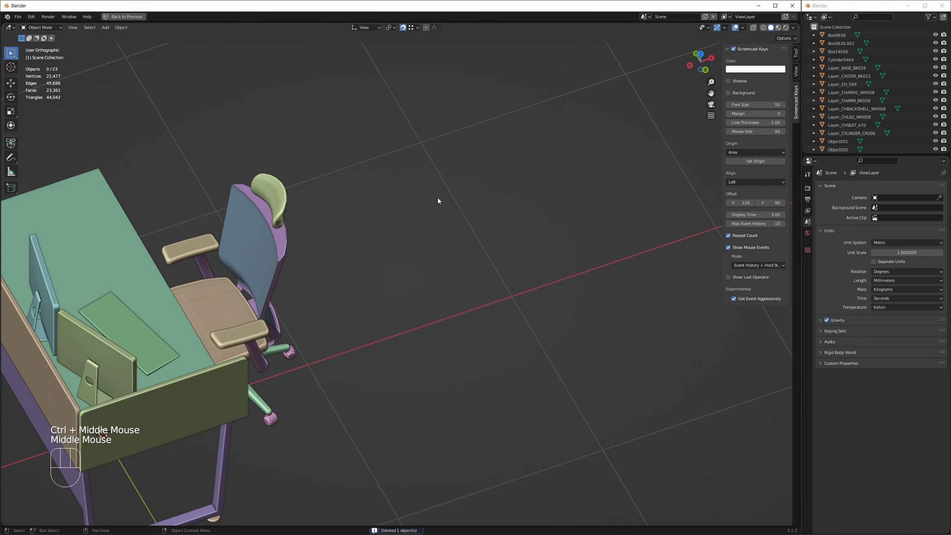
left_click(436, 270)
key("ctrl+alt+q")
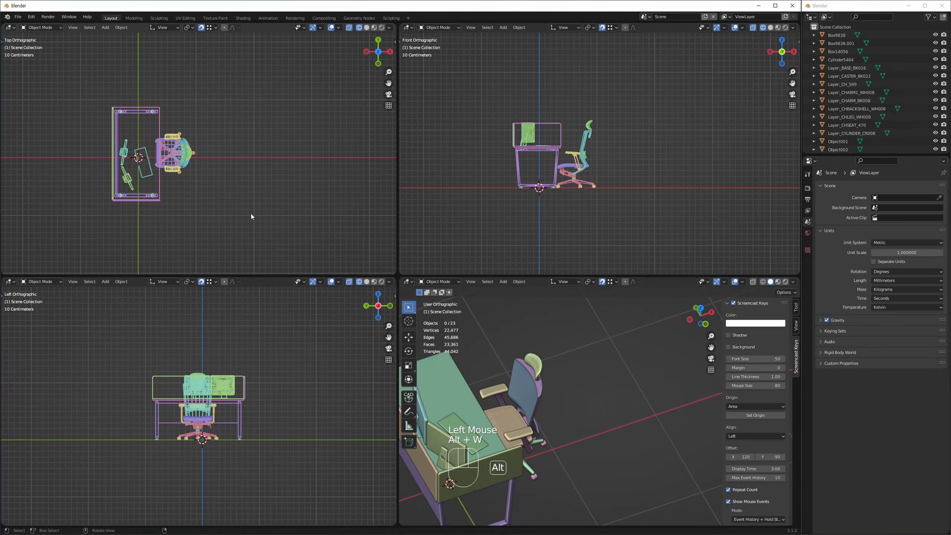
Step: Box-select both monitors and the keyboard in the top view and duplicate them 2150 mm along X
key("ctrl+space")
middle_click_drag(273, 305, 280, 388, "ctrl")
left_click_drag(305, 211, 237, 346)
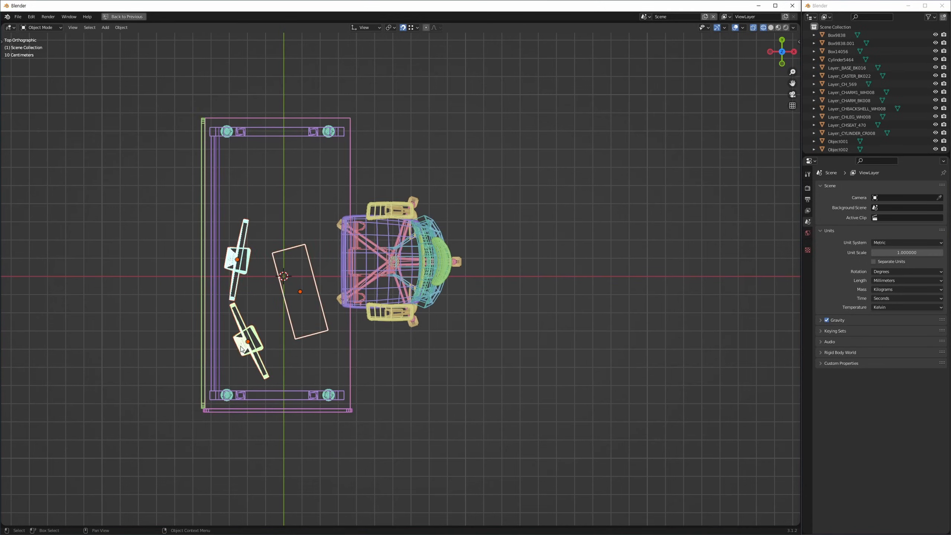
middle_click_drag(318, 320, 296, 254, "ctrl")
scroll(295, 257, "down", 2)
key("shift+d")
key("x")
left_click(555, 308)
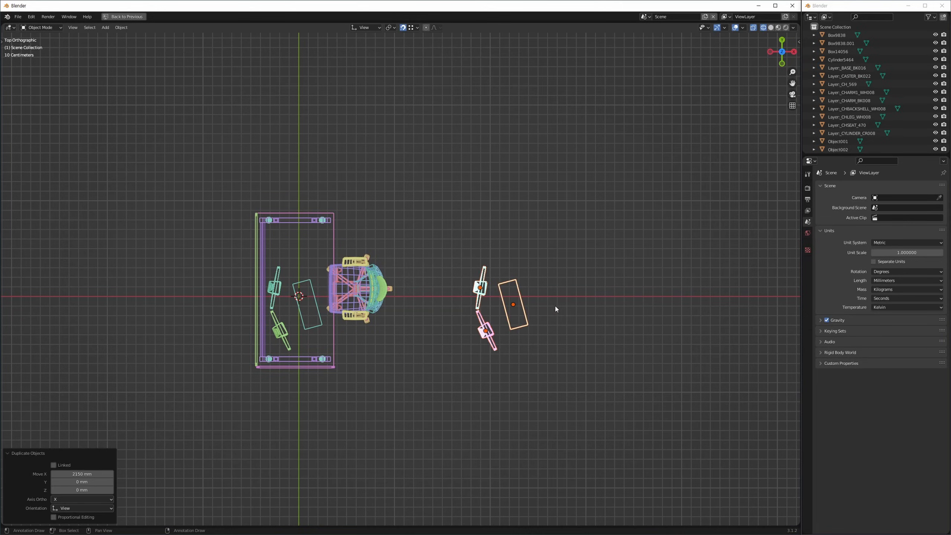
Step: Convert the copied monitors and keyboard to a library group in the perspective view, then deselect it
key("alt+w")
key("alt+w")
key("z")
middle_click_drag(561, 316, 535, 276)
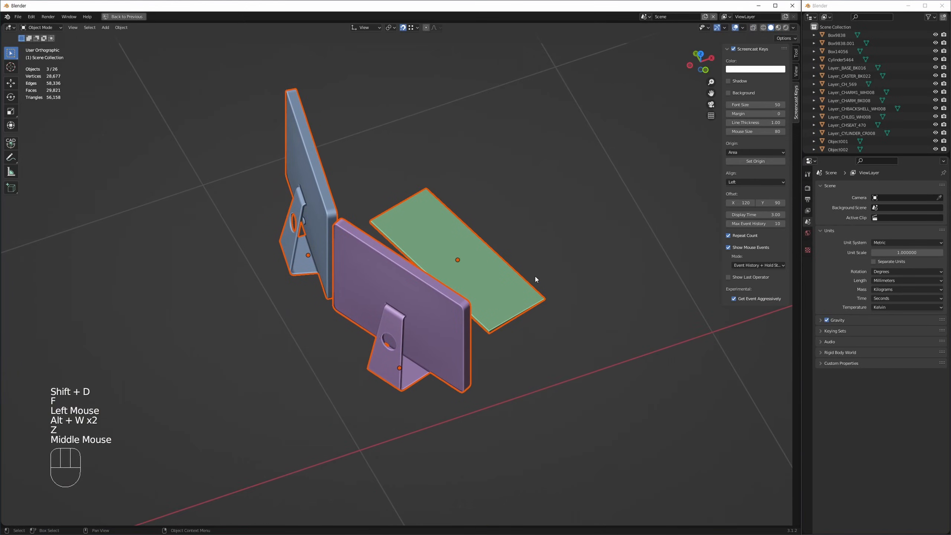
key("ctrl+g")
left_click(571, 336)
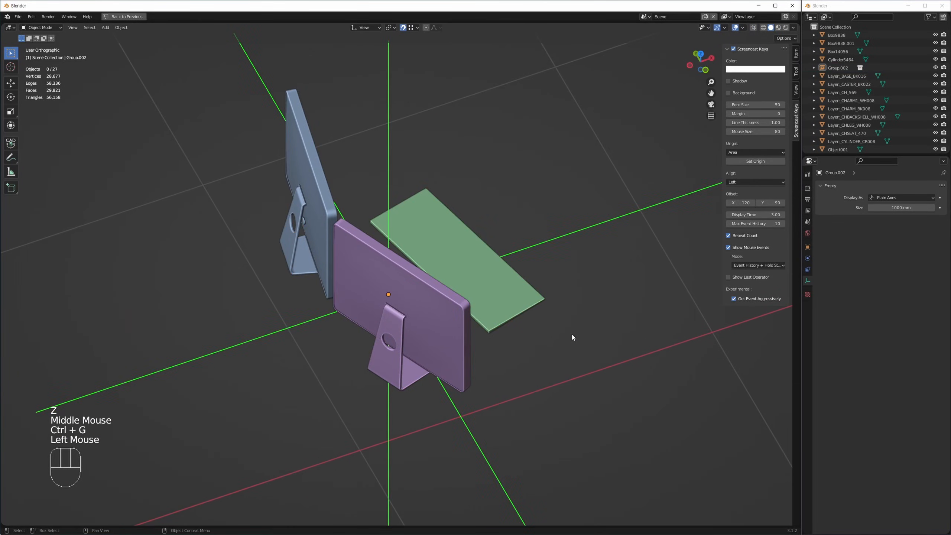
Step: Enter the monitor and keyboard group for editing and inspect its parts
left_click(461, 340)
key("Tab")
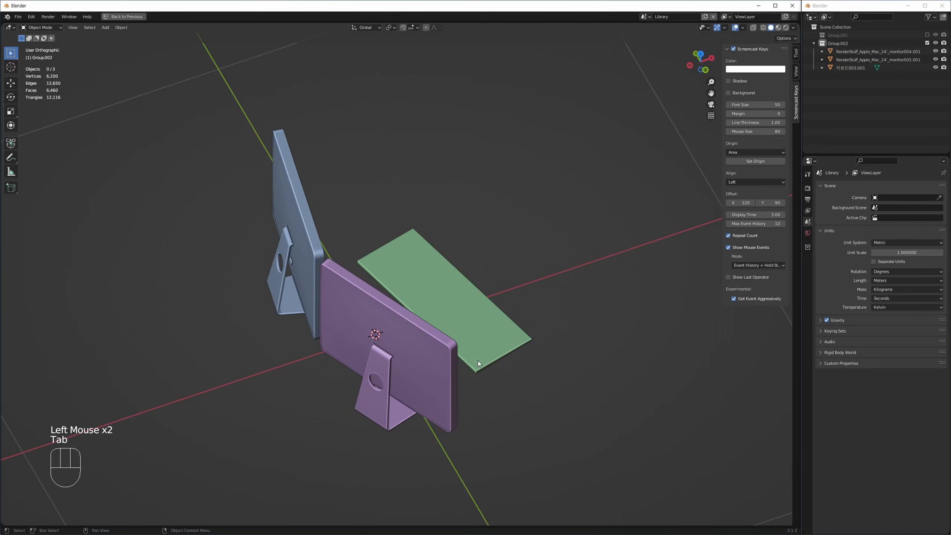
middle_click_drag(465, 360, 486, 354, "alt")
left_click(531, 340)
key("z")
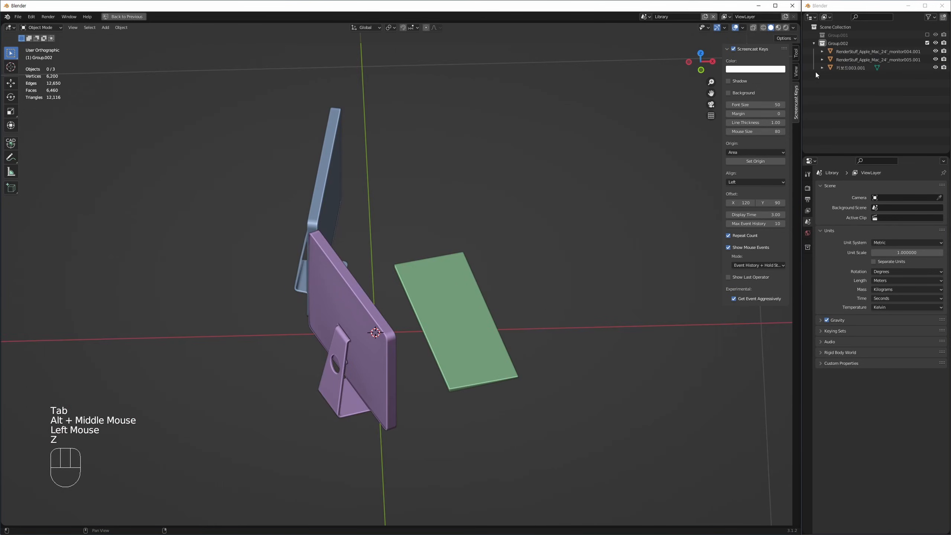
Step: Collapse the Group.002 collection in the library scene and briefly enable Group.001 to view the stored chair
left_click(813, 43)
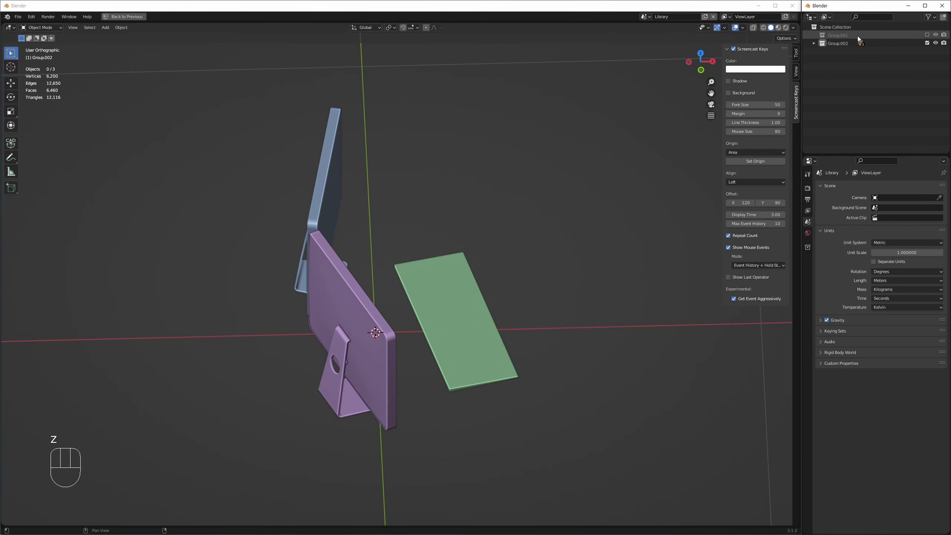
left_click(926, 35)
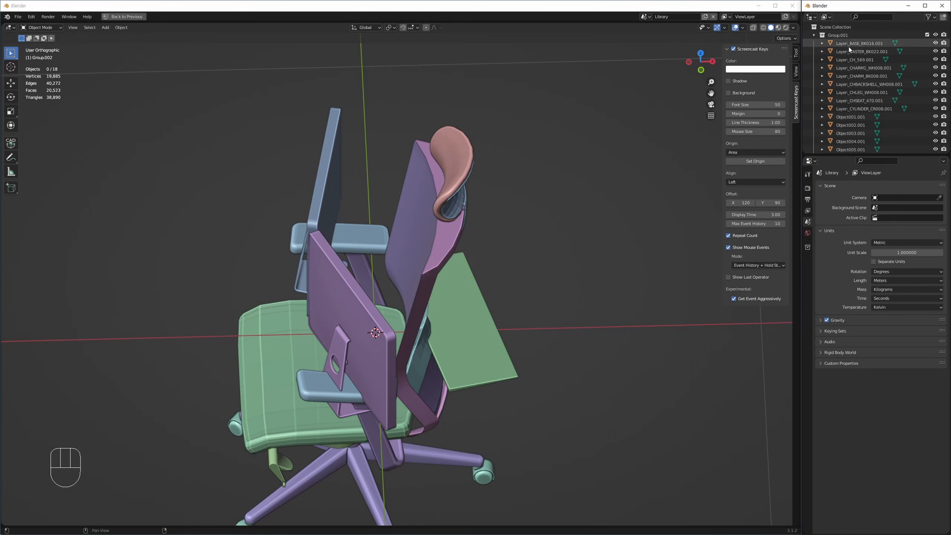
left_click(926, 35)
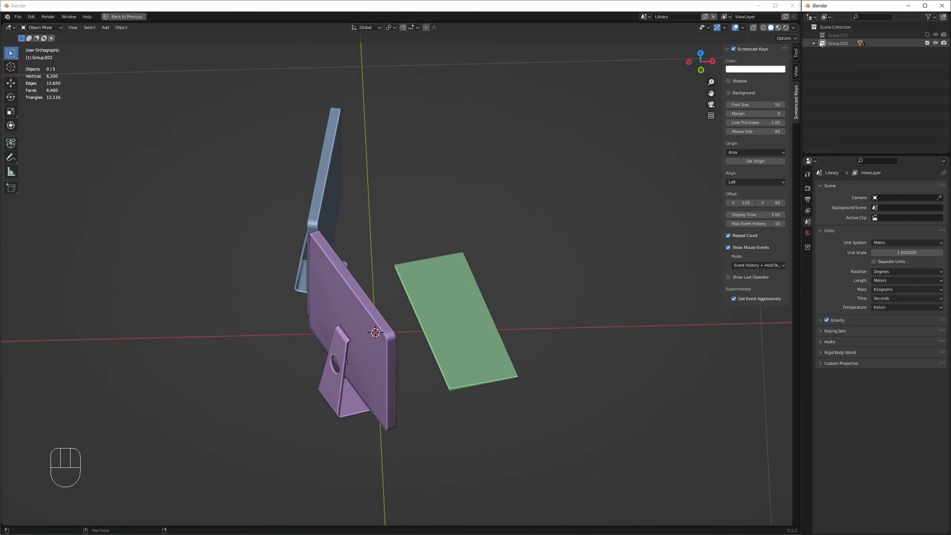
Step: Select the keyboard inside the group, deselect it, and leave group editing to the main scene's four-view layout
left_click(544, 229)
left_click(466, 299)
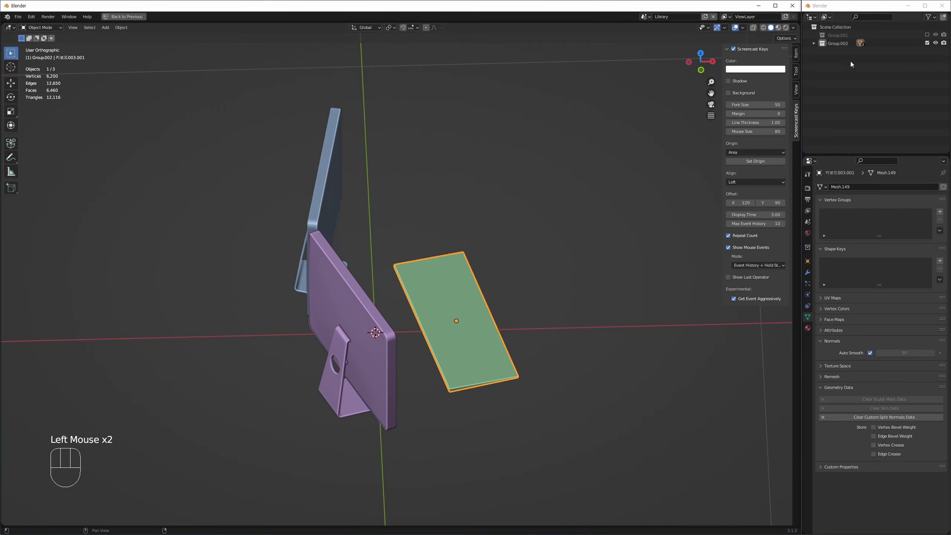
left_click(542, 243)
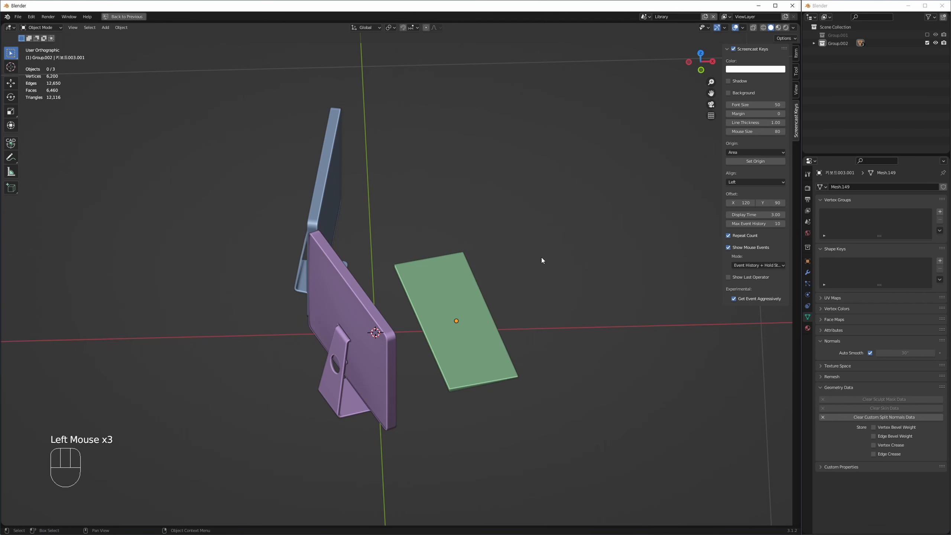
left_click(526, 261)
key("Tab")
left_click(558, 246)
key("alt+w")
key("z")
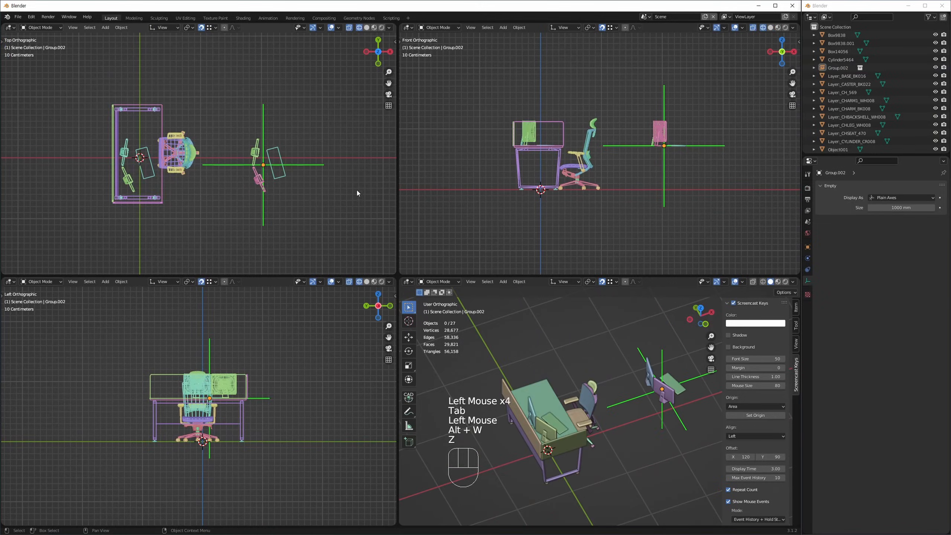
Step: Delete the grouped monitors and keyboard from the scene
left_click(260, 205)
key("Delete")
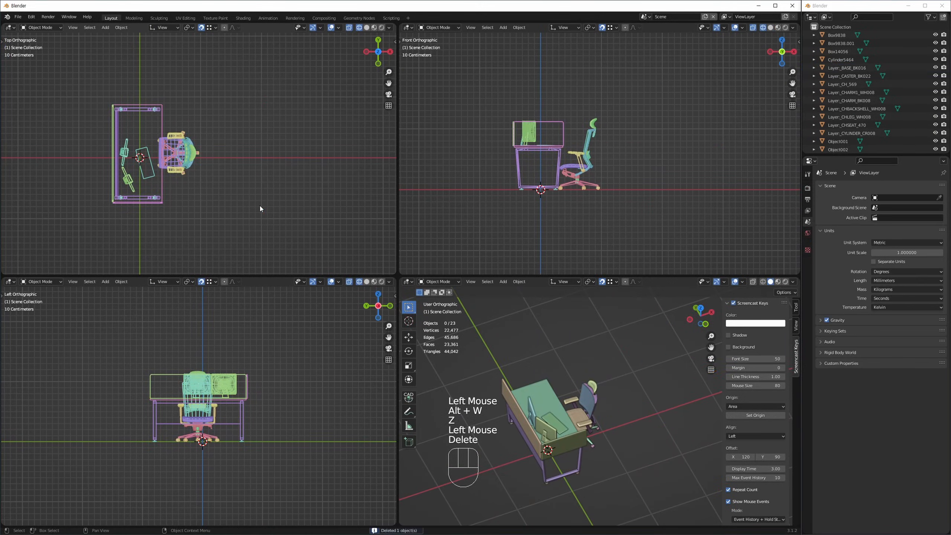
left_click(260, 225)
middle_click_drag(237, 175, 276, 167)
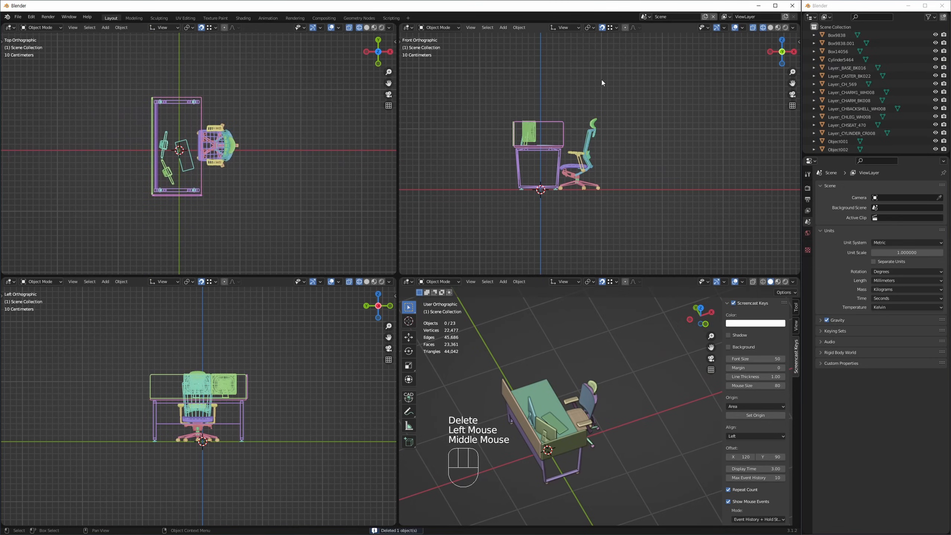
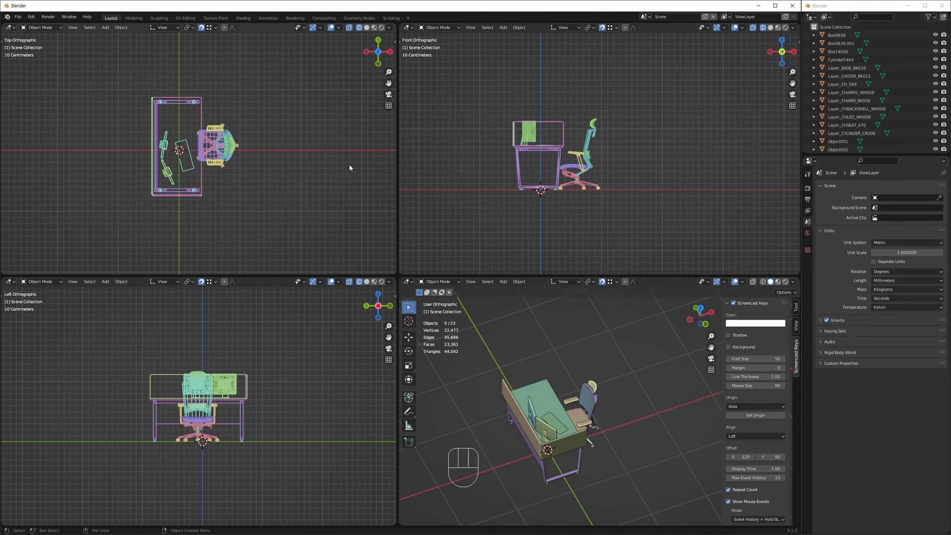
Step: Display the file's orphan data in the outliner and purge all unused data-blocks
left_click(439, 144)
left_click(827, 17)
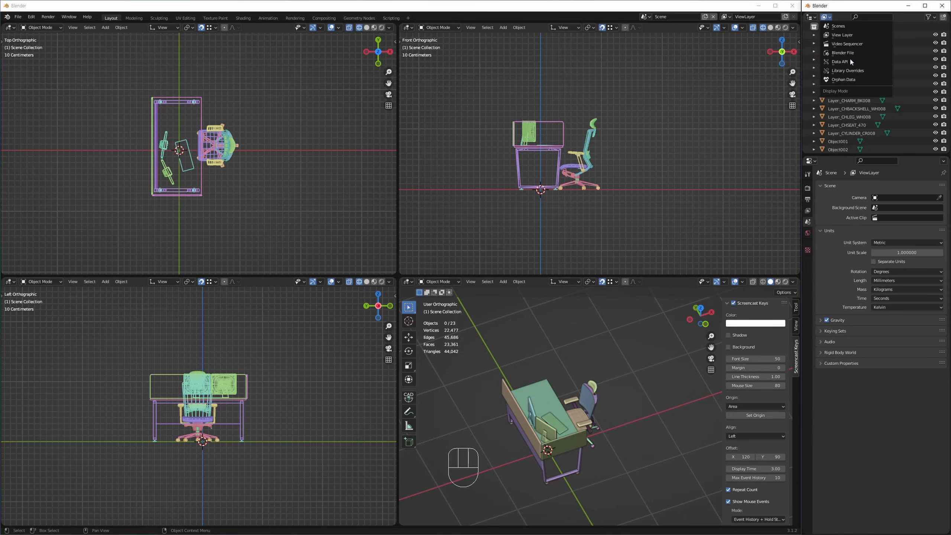
left_click(843, 79)
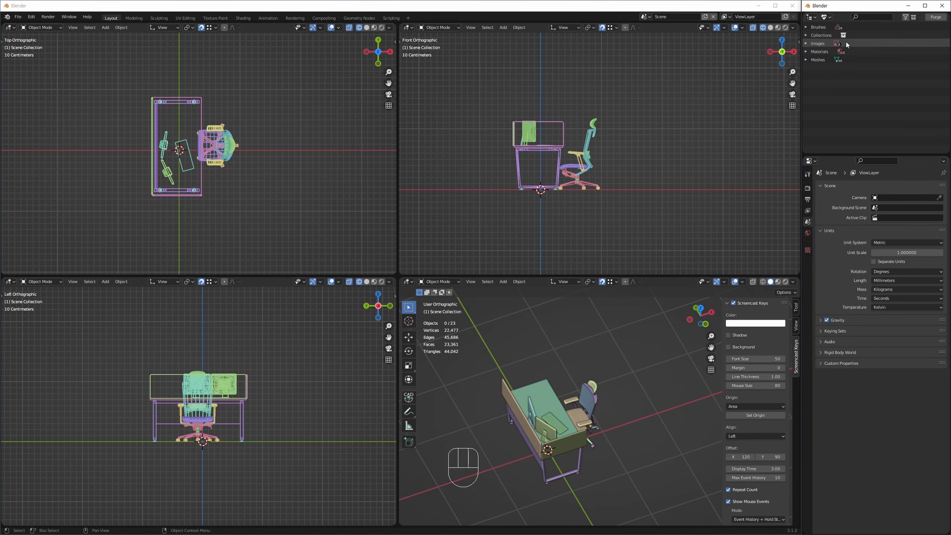
left_click(936, 17)
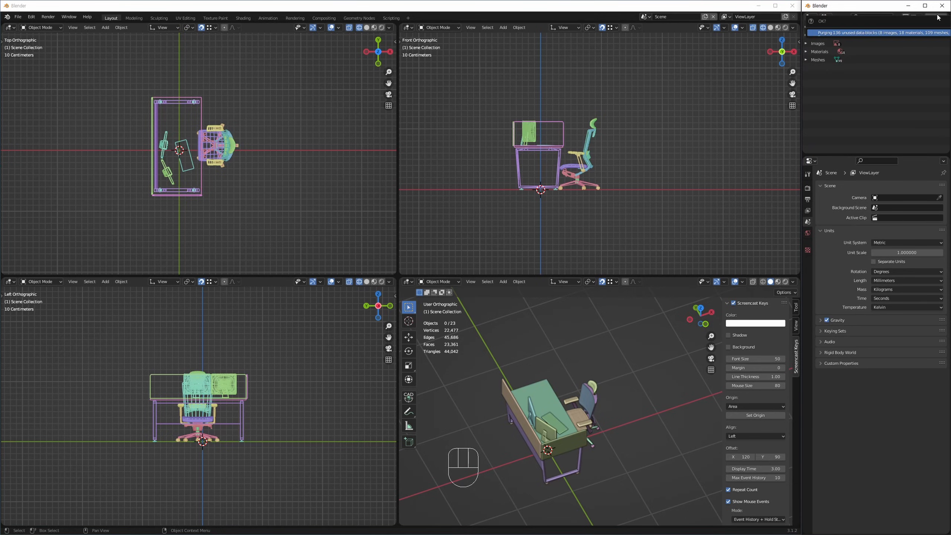
left_click(886, 33)
left_click(342, 170)
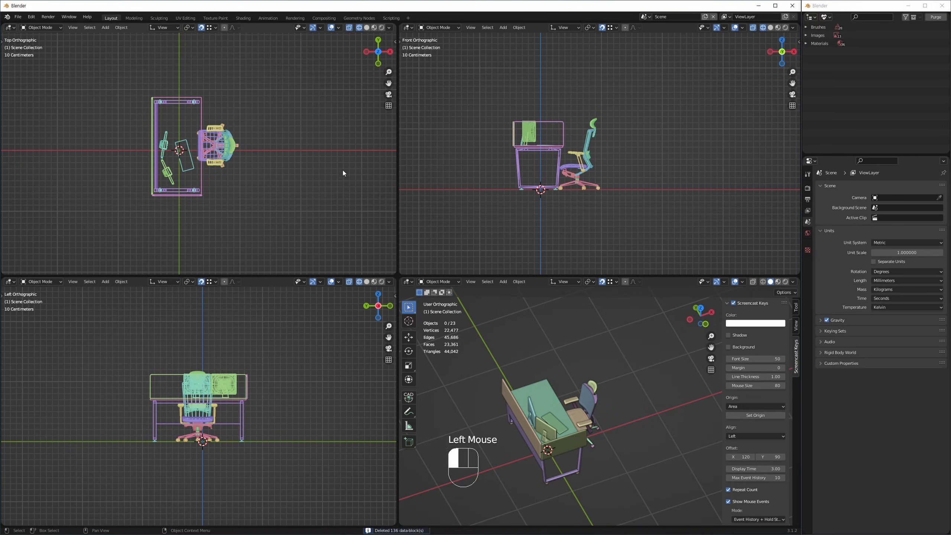
Step: Box-select the chair together with the desktop in the top view, leaving the keyboard out of the selection
key("ctrl+space")
middle_click_drag(456, 221, 351, 201, "shift")
left_click(359, 243)
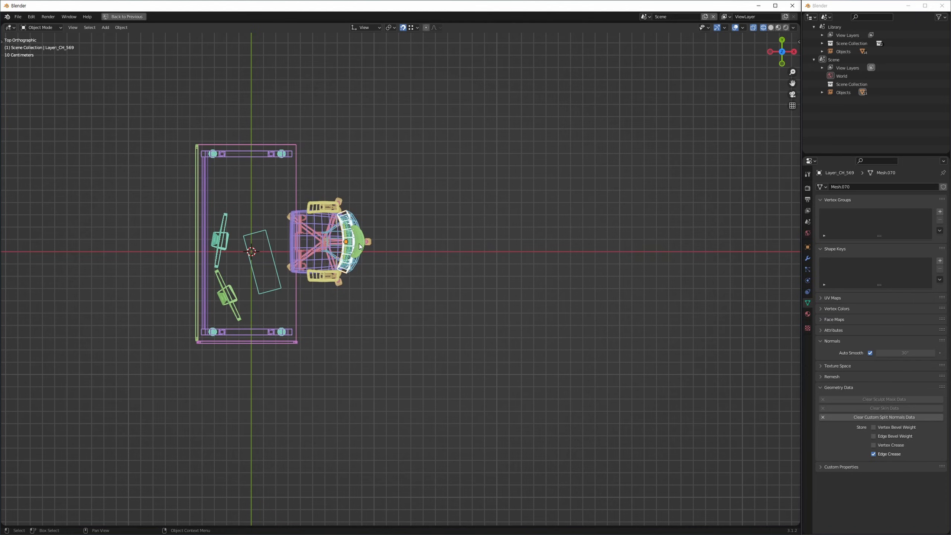
left_click(409, 228)
left_click_drag(274, 186, 426, 293)
middle_click_drag(396, 264, 386, 245, "shift")
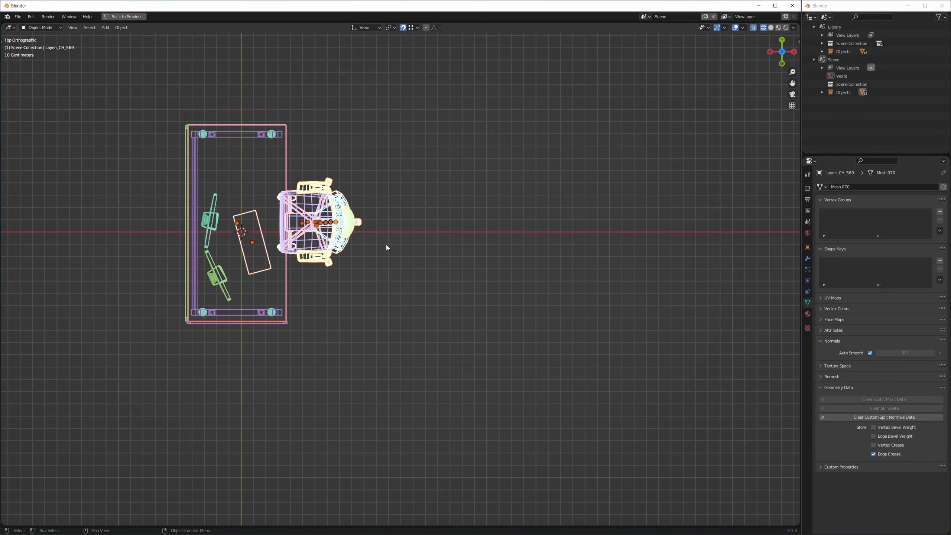
left_click_drag(268, 189, 248, 221, "ctrl")
middle_click_drag(380, 241, 354, 230, "shift")
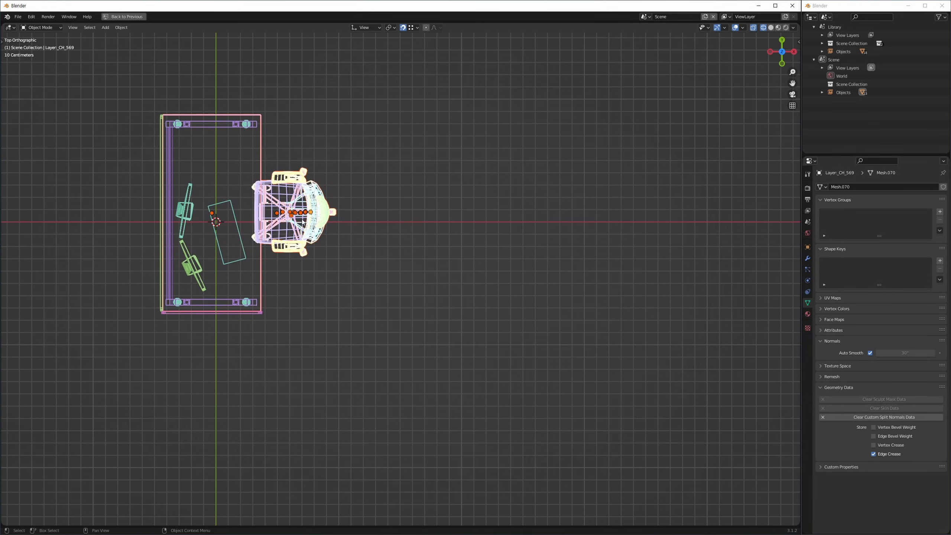
Step: Duplicate the selected chair and desktop about 2.6 m along X and convert the copy to a library group
key("shift+d")
key("x")
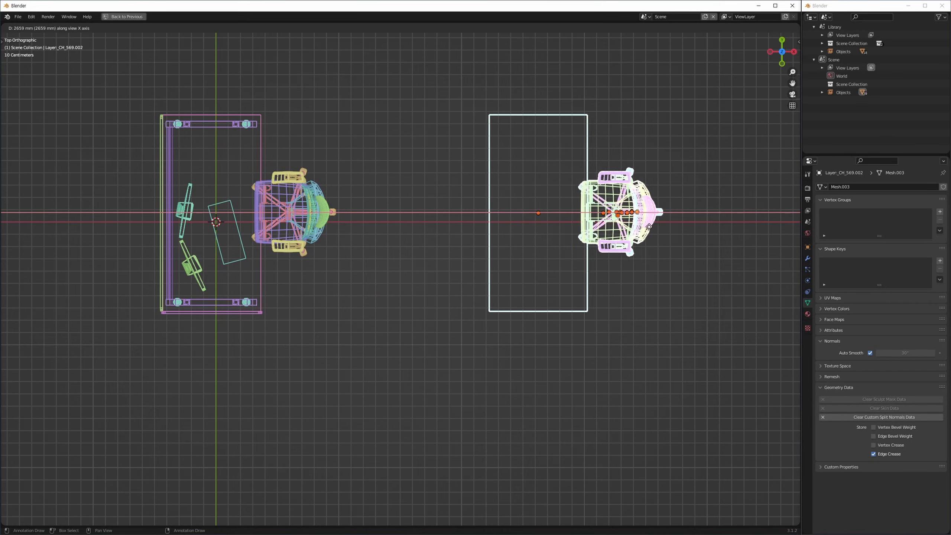
left_click(638, 227)
middle_click_drag(645, 267, 530, 278, "shift")
key("ctrl+g")
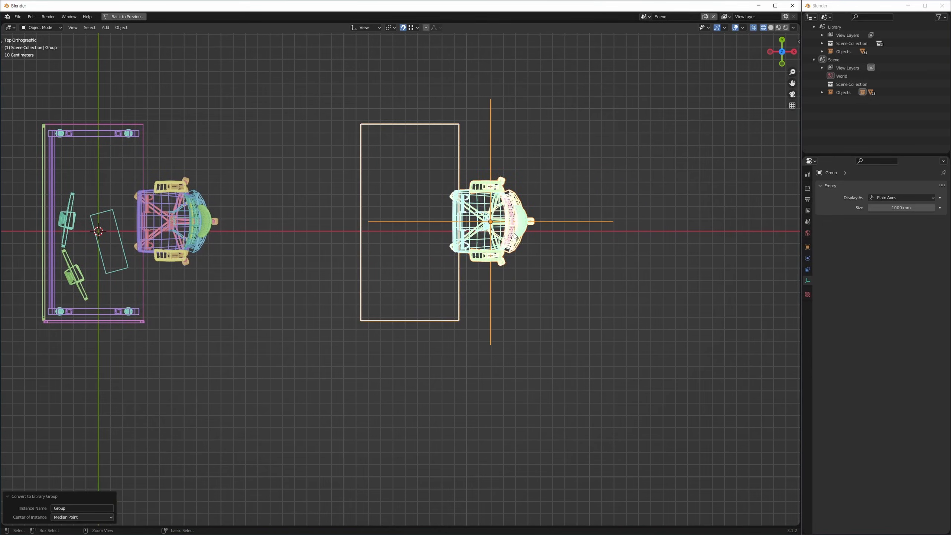
left_click(558, 258)
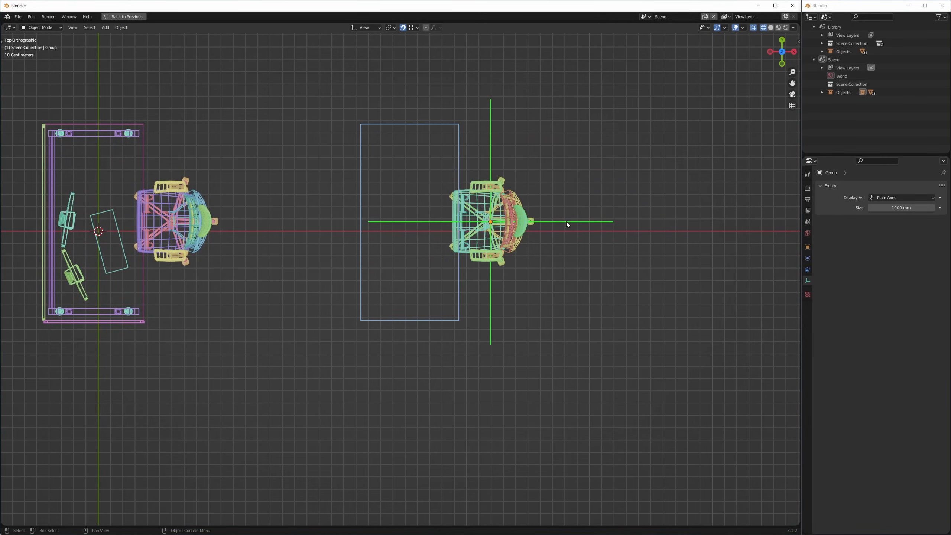
left_click(566, 221)
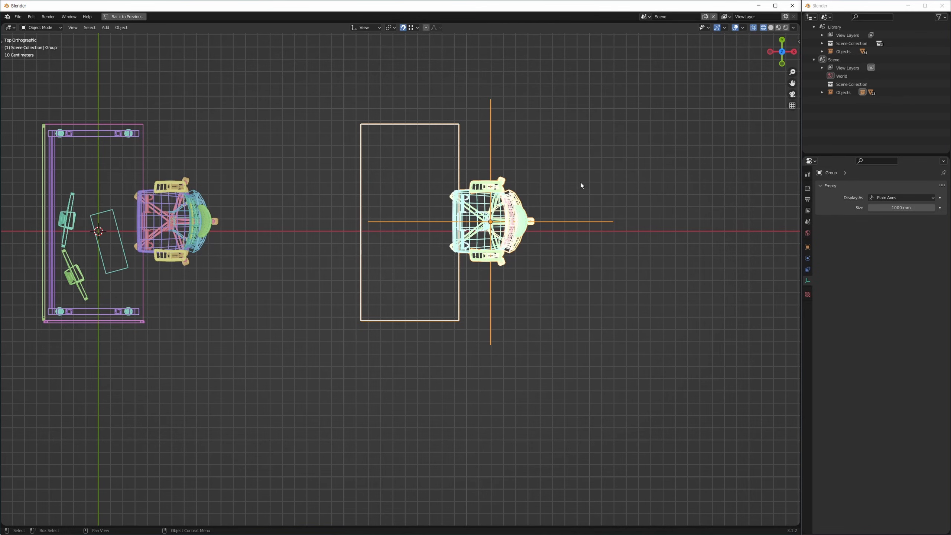
Step: Inspect the chair and desktop group in the perspective view and enter it for editing
key("alt+w")
key("z")
key("alt+w")
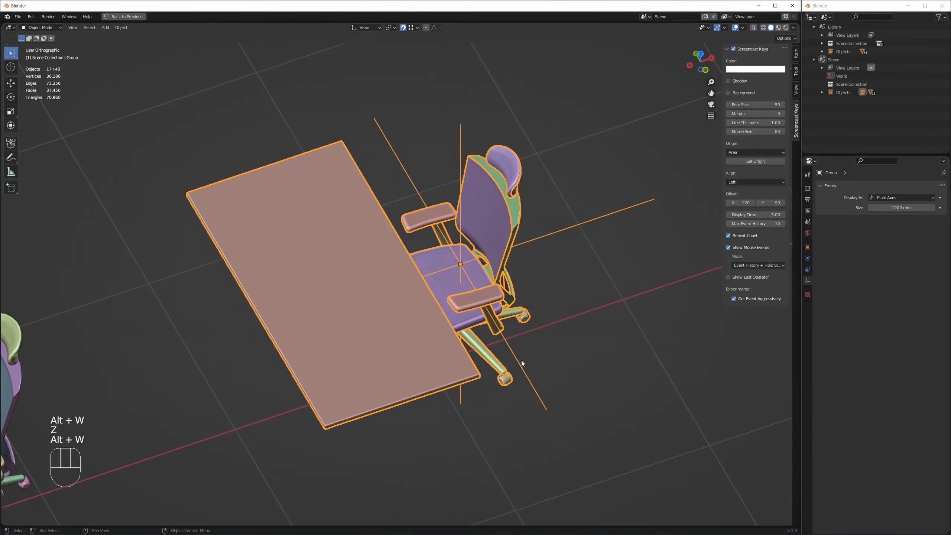
middle_click_drag(522, 362, 486, 337)
middle_click_drag(487, 337, 532, 277, "alt")
left_click(579, 295)
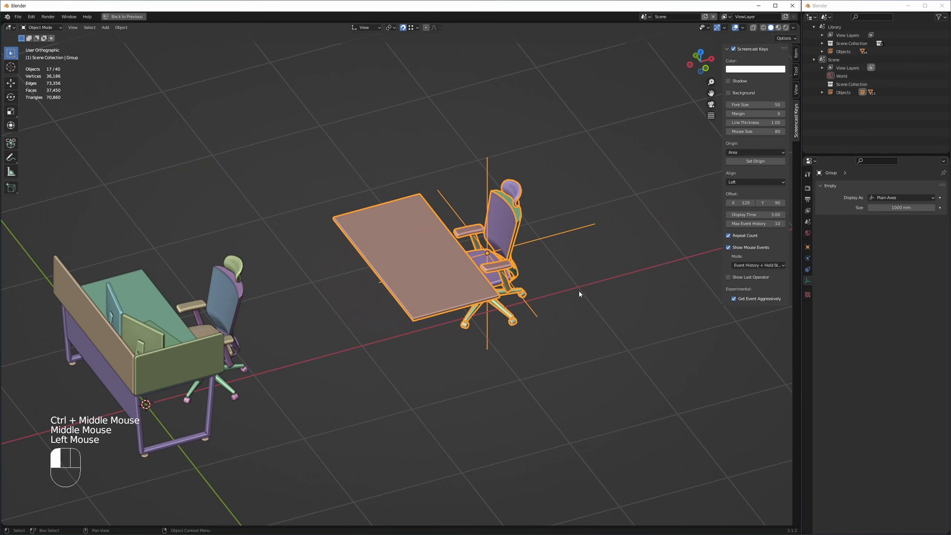
left_click(476, 287)
middle_click_drag(475, 287, 481, 287)
key("Tab")
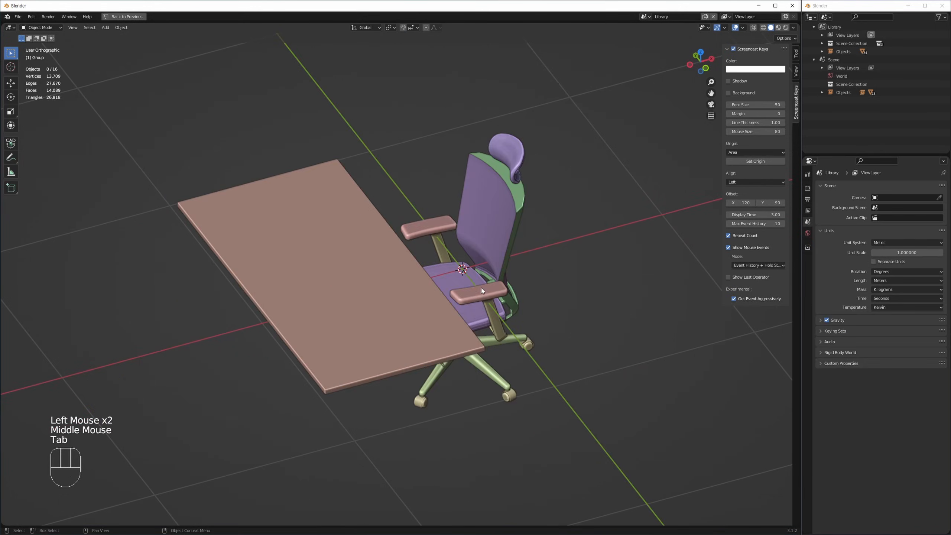
Step: Display the view layer contents in the outliner and compare the group's edit state with the main scene
left_click(827, 16)
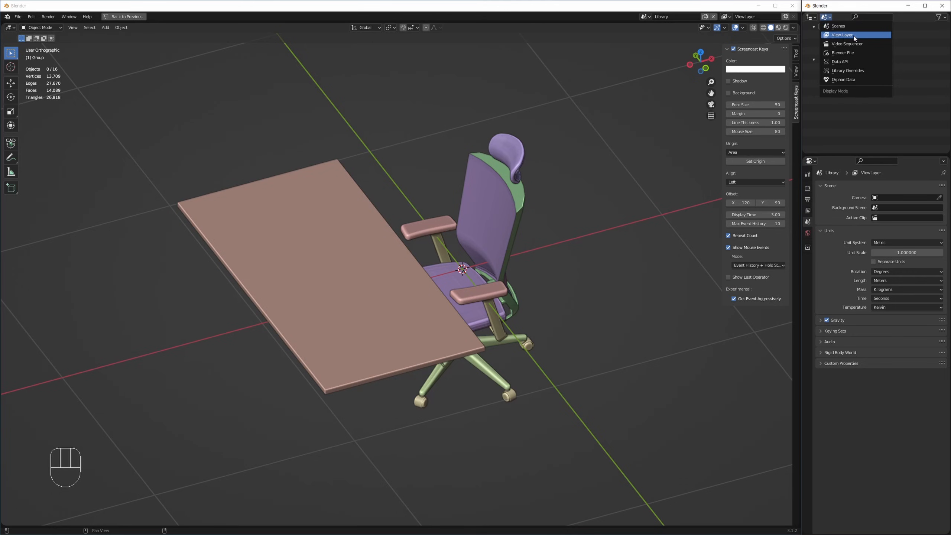
left_click(849, 36)
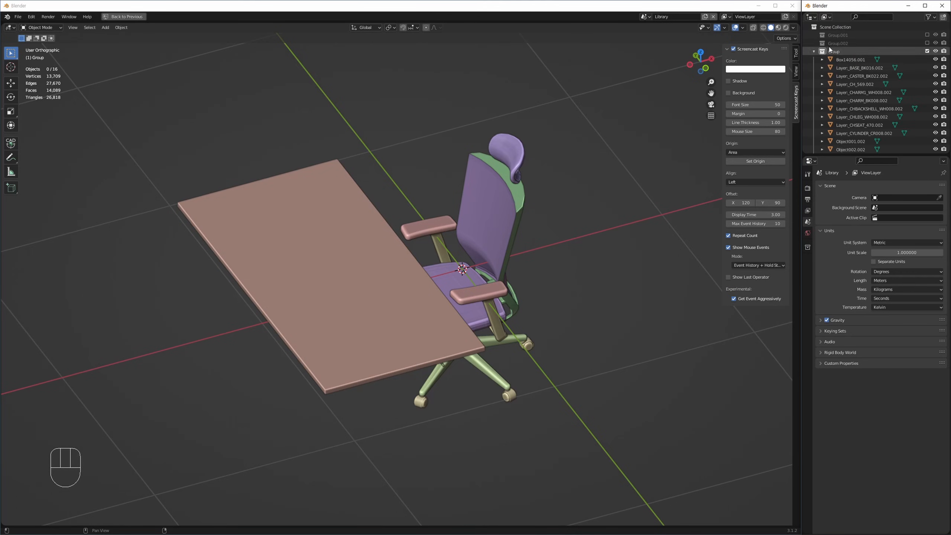
left_click(583, 144)
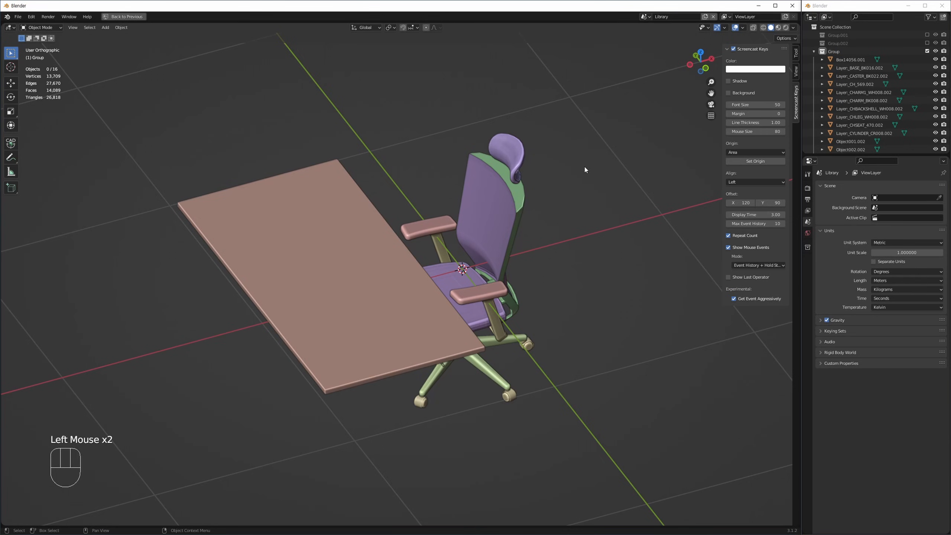
left_click(559, 174)
key("Tab")
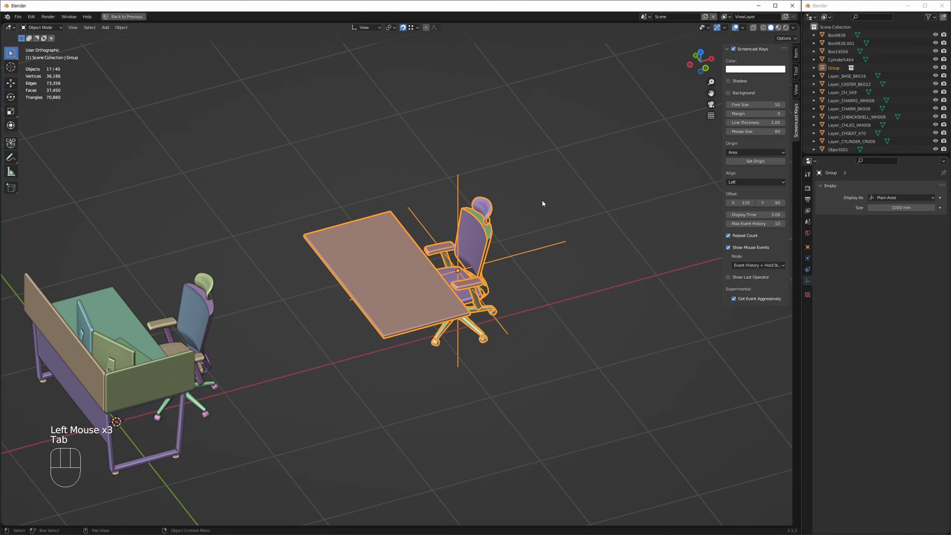
key("Tab")
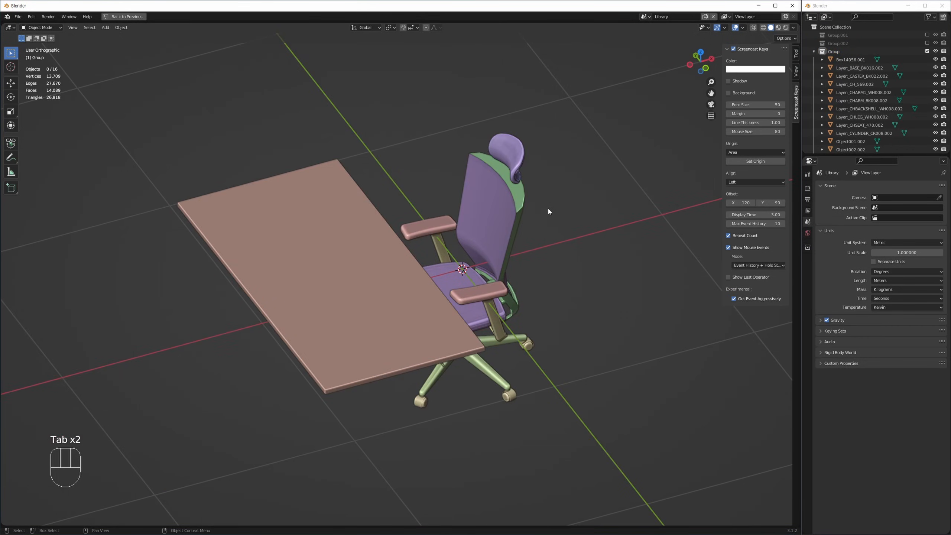
key("Tab")
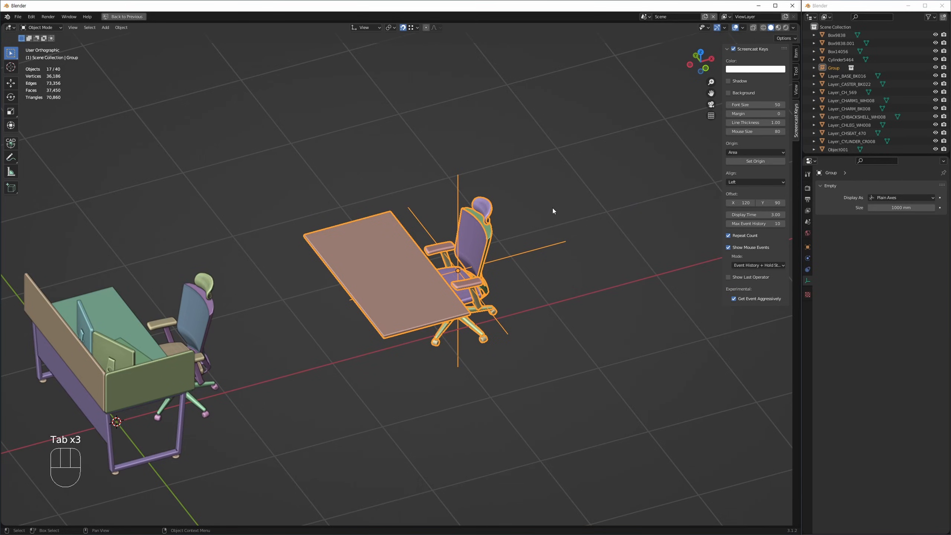
Step: Delete the chair and desktop group from the main scene
left_click(550, 220)
left_click(447, 270)
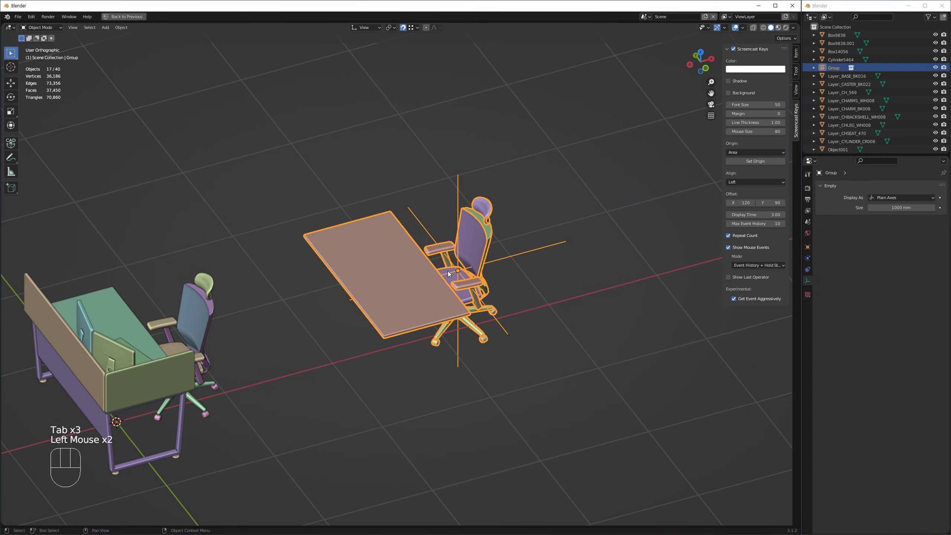
key("Delete")
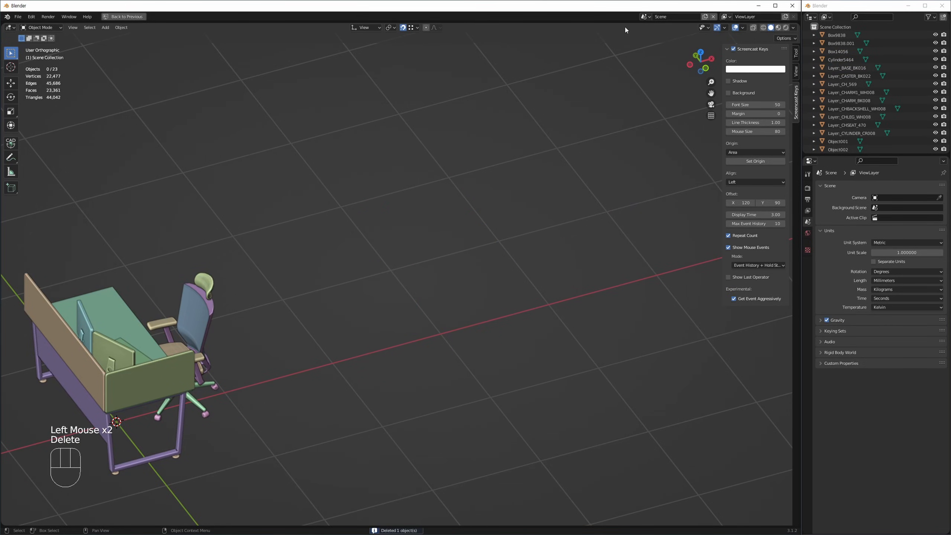
Step: Switch to the Library scene, enable the excluded Group.001 collection, and delete all group collections with their contents
left_click(644, 17)
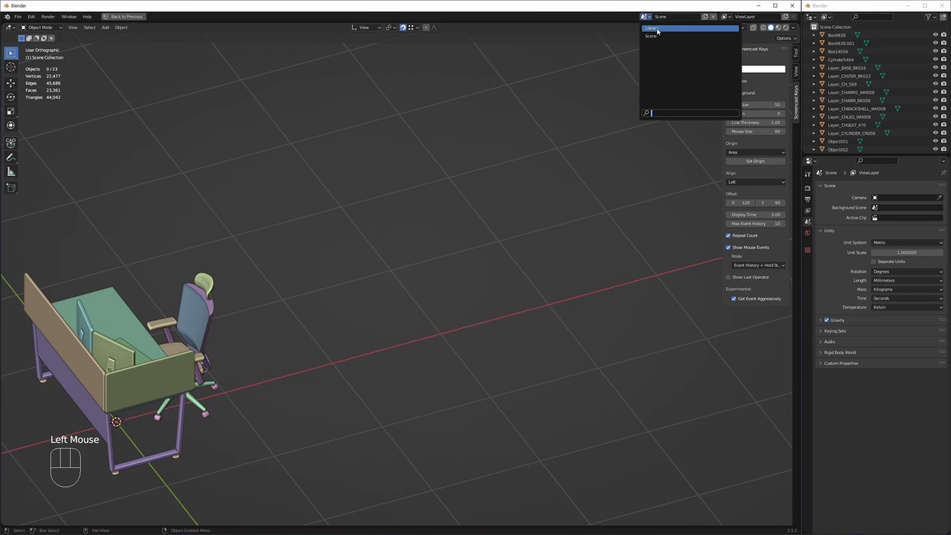
left_click(657, 28)
middle_click_drag(310, 329, 480, 205)
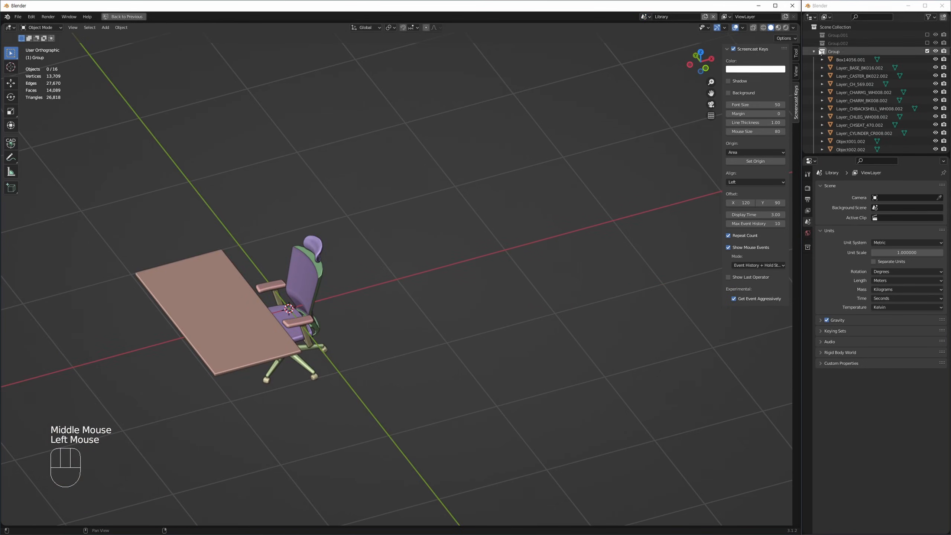
left_click(927, 35)
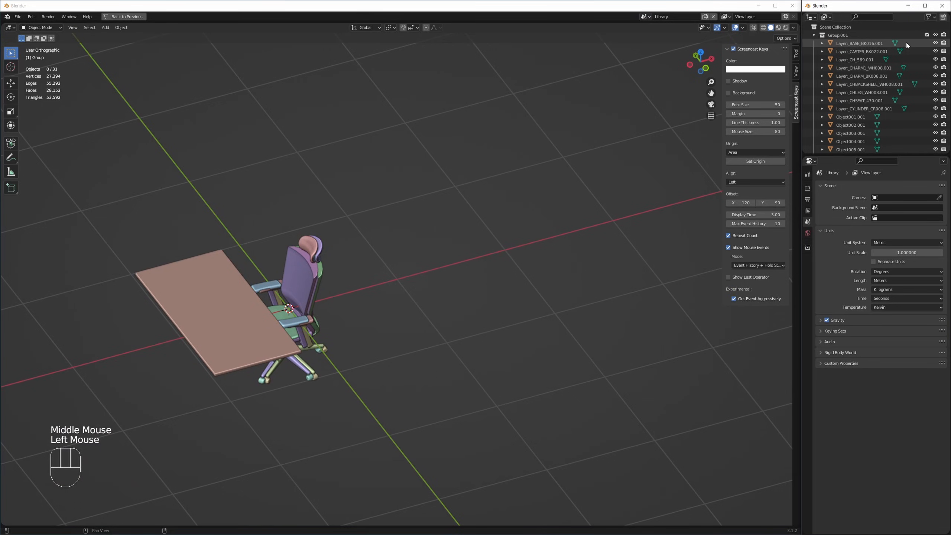
left_click(835, 29)
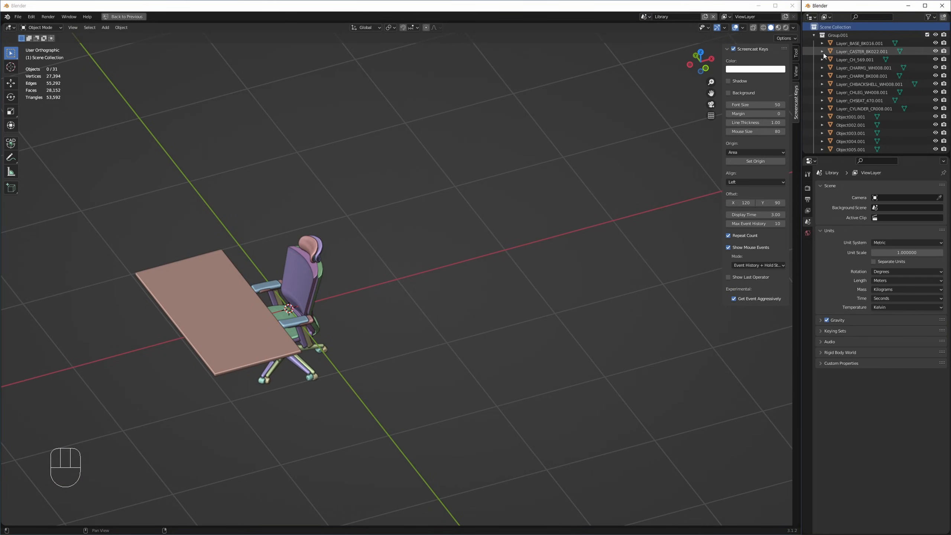
key("alt+a")
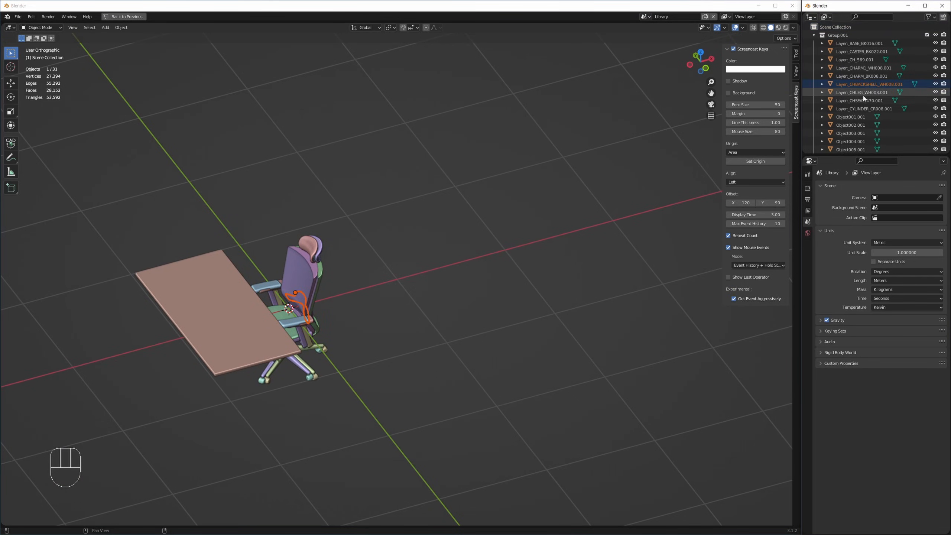
key("a")
key("Delete")
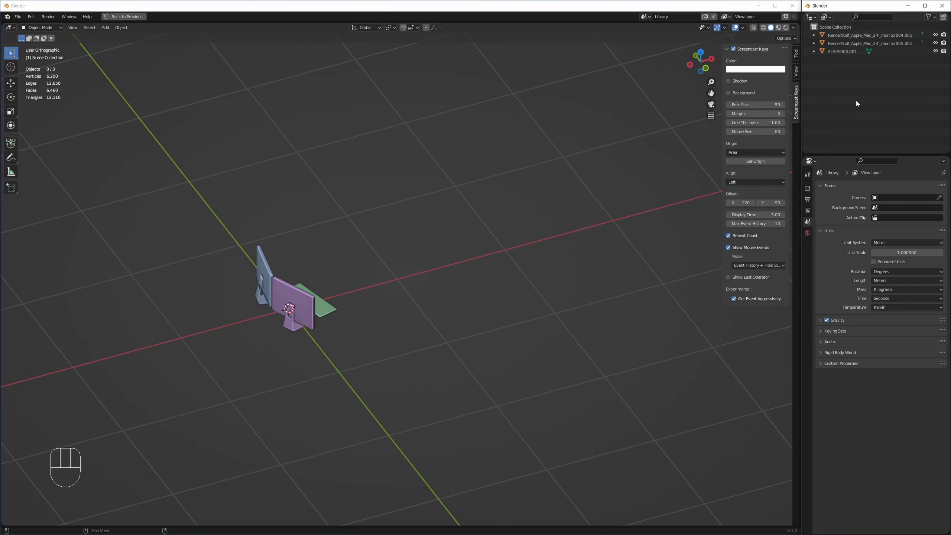
Step: Delete the remaining monitors and keyboard from the Library scene
left_click(546, 216)
key("a")
key("Delete")
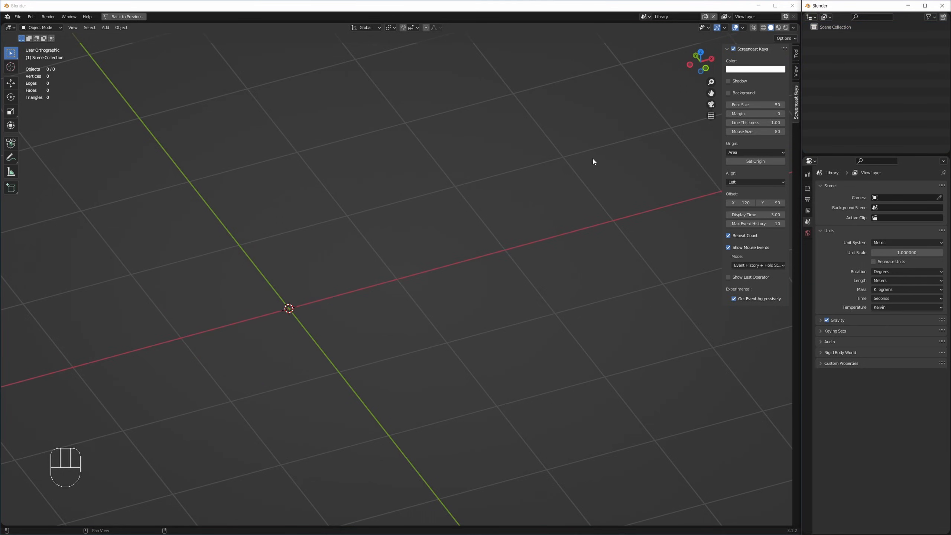
Step: Display the file's orphan data again and purge the unused data-blocks left by the deleted library objects
left_click(826, 17)
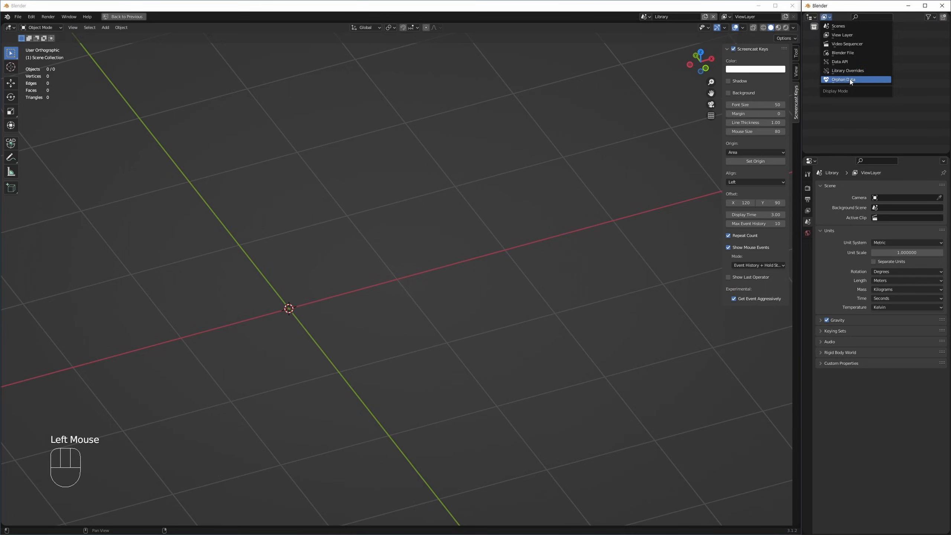
left_click(850, 79)
left_click(935, 17)
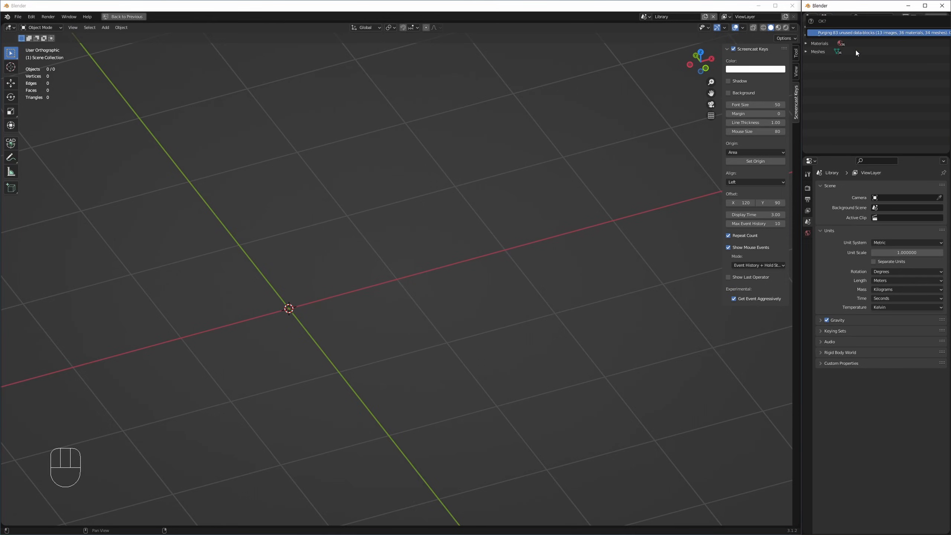
left_click(880, 31)
left_click(472, 208)
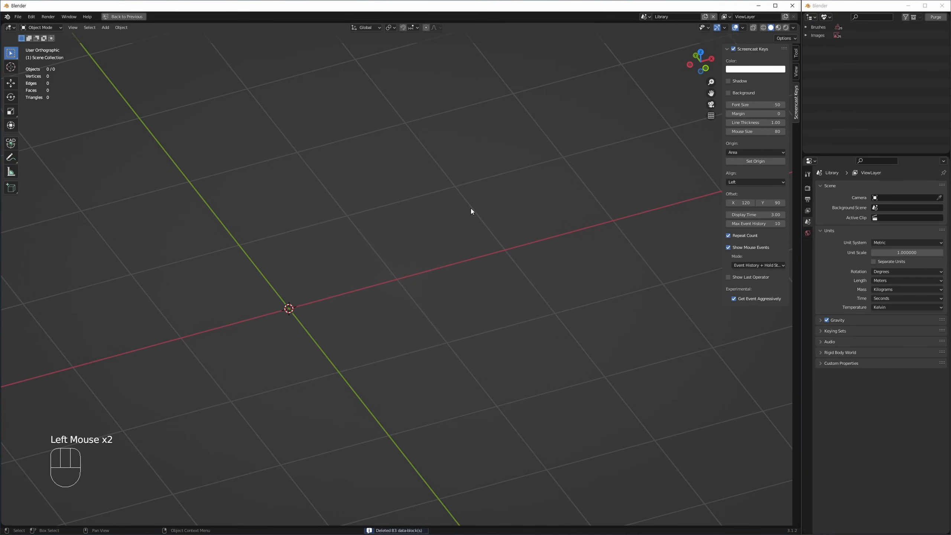
Step: Return to the main scene and view the desk from the top in wireframe with free space beside it
key("Tab")
middle_click_drag(257, 293, 382, 226)
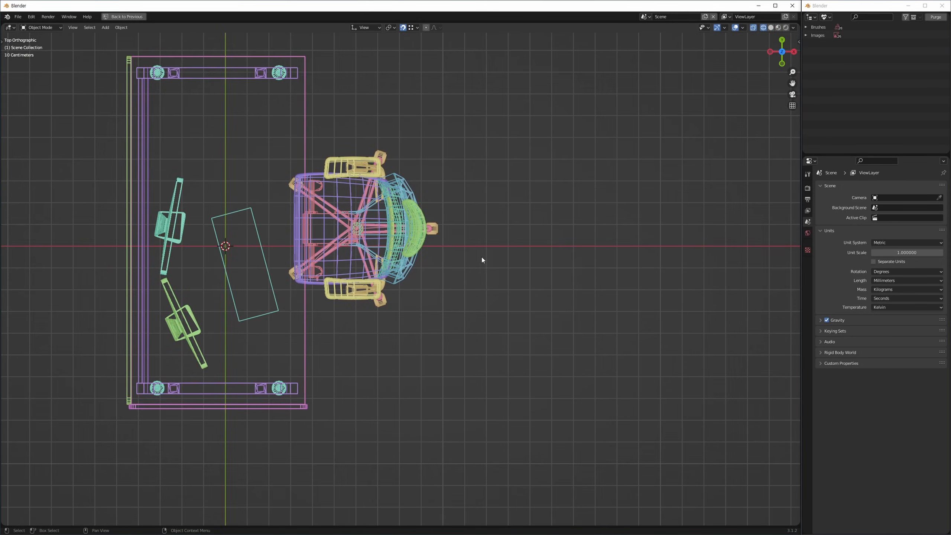
scroll(482, 257, "down", 4)
middle_click_drag(472, 133, 357, 164, "shift")
key("shift+a")
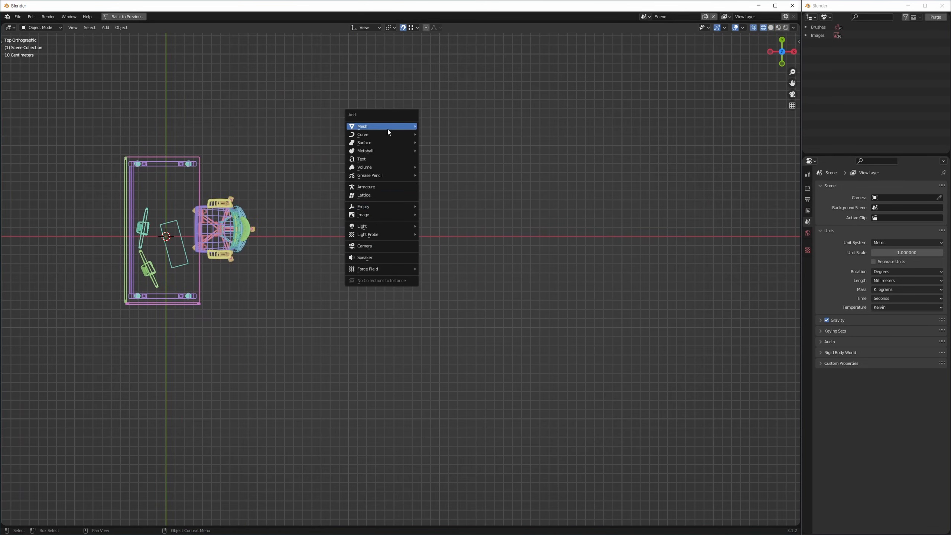
mouse_move(388, 128)
left_click(448, 127)
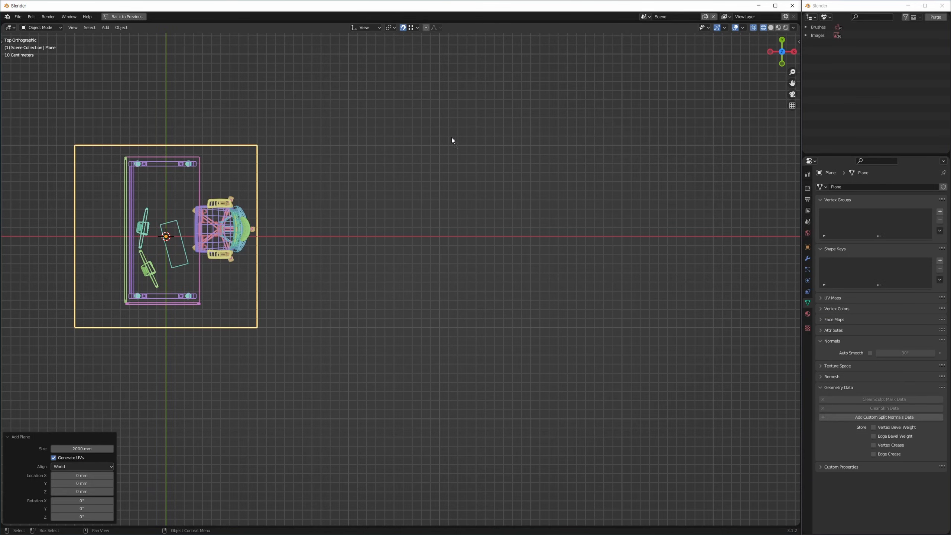
key("ctrl+z")
Step: Add a 2000 mm cube and move it about 3.3 m along X, clear of the desk and chair
key("shift+a")
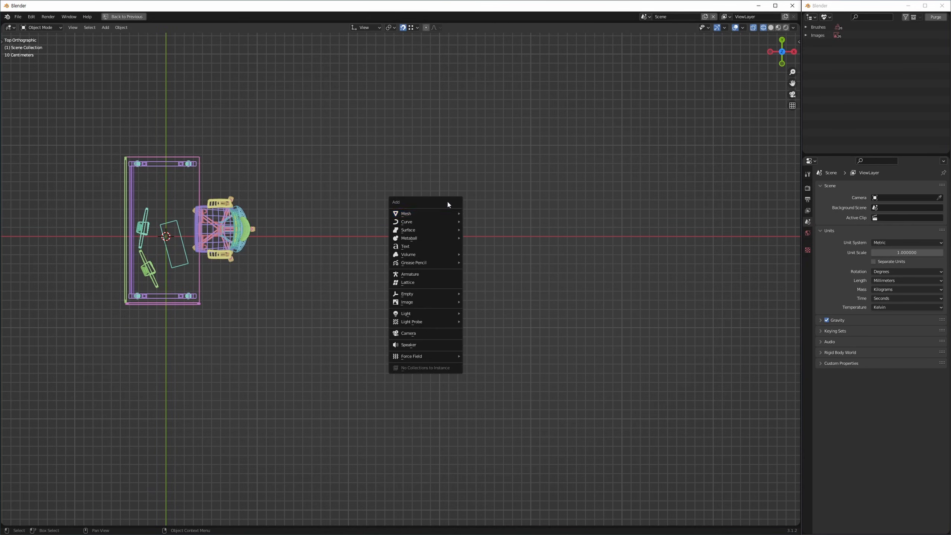
mouse_move(458, 216)
left_click(499, 221)
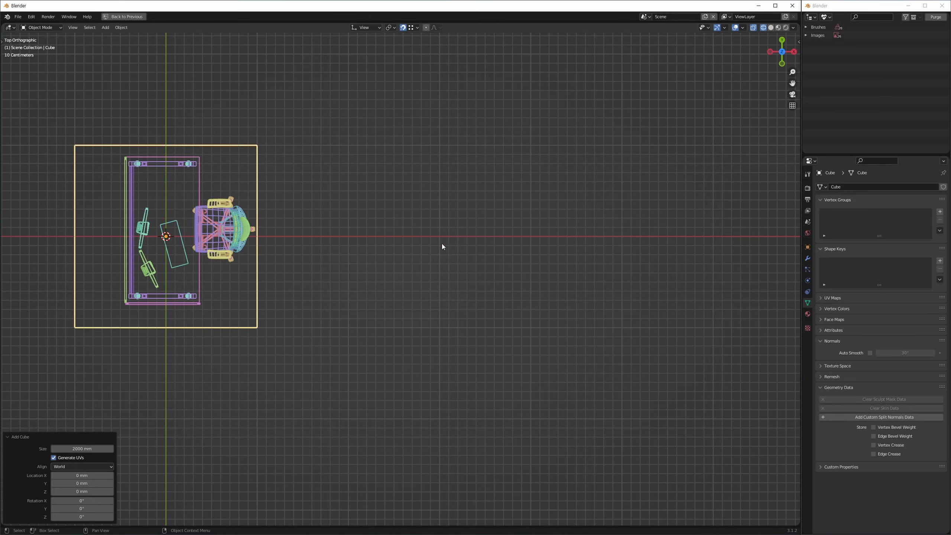
middle_click_drag(265, 273, 261, 266, "shift")
key("g")
key("x")
left_click(555, 258)
Step: Duplicate the cube about 3.2 m along X and repeat the duplication to make a row of seven cubes
scroll(491, 202, "down", 4)
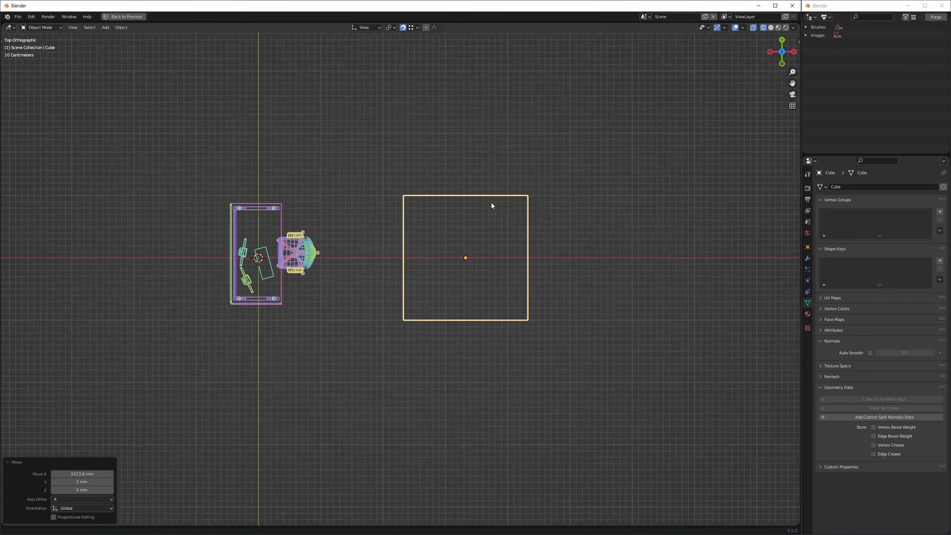
middle_click_drag(501, 244, 331, 241, "shift")
key("shift+d")
left_click(434, 290)
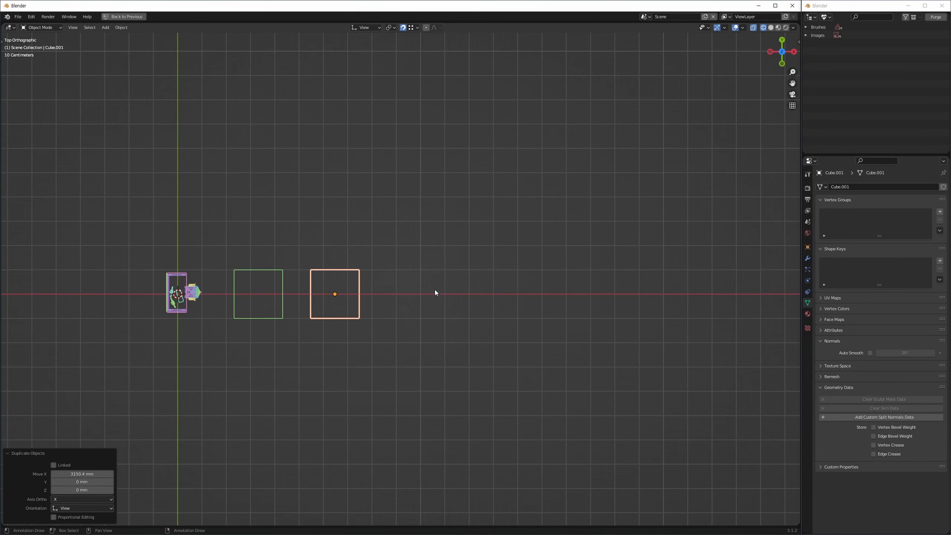
key("shift+r")
key("shift+r")
key("shift+r")
key("shift+r")
key("shift+r")
Step: Duplicate the whole row of cubes along Y and repeat it to build a grid of five rows
left_click_drag(728, 201, 262, 370)
middle_click_drag(499, 285, 393, 359, "shift")
key("shift+d")
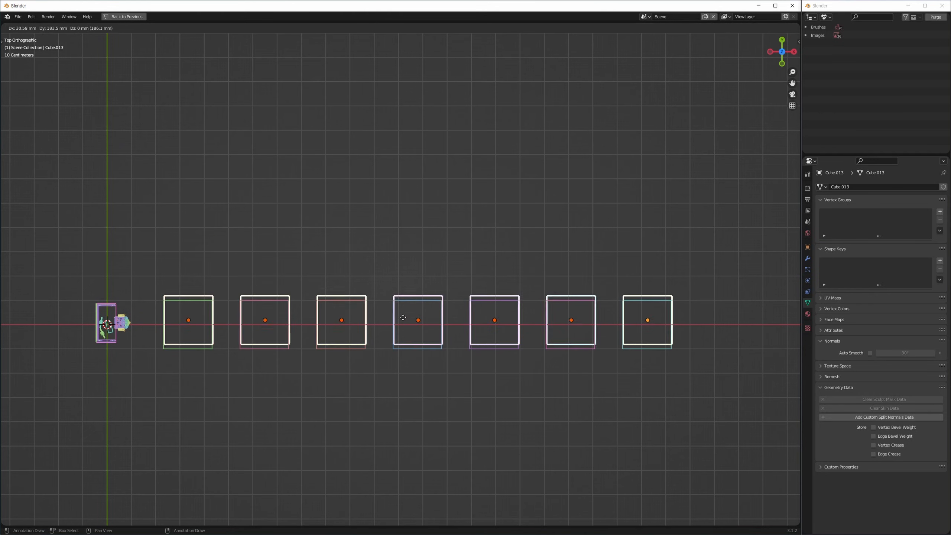
left_click(403, 253)
key("shift+r")
key("shift+r")
left_click(403, 255)
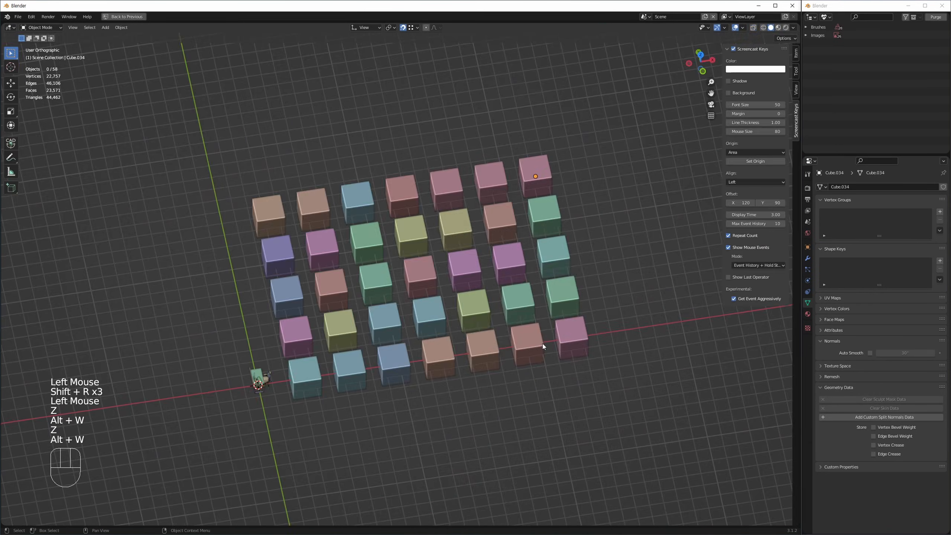
Step: Select the three-by-three block of cubes at the grid's corner along the X axis, farthest from the desk, and copy it
middle_click_drag(543, 343, 519, 316, "alt")
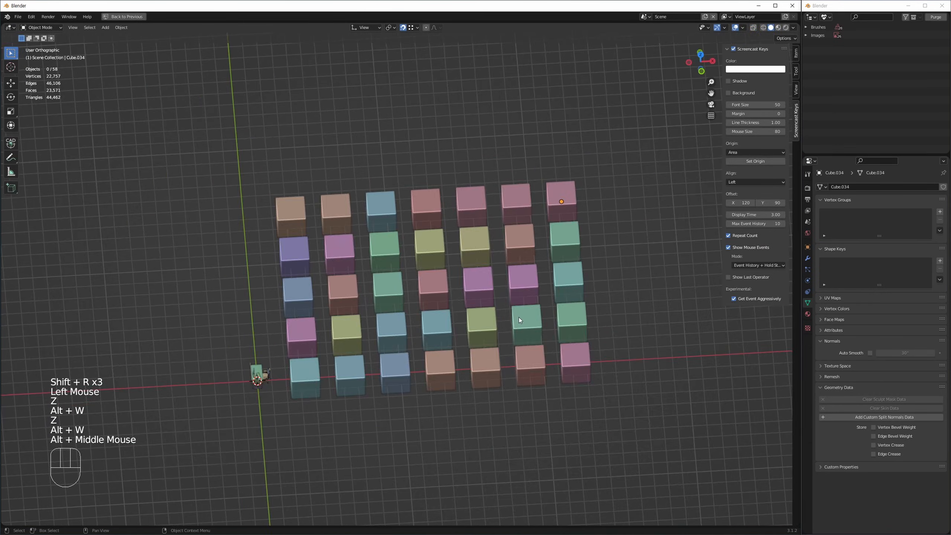
left_click_drag(622, 275, 469, 394)
middle_click_drag(548, 339, 433, 333)
left_click(478, 333, "ctrl")
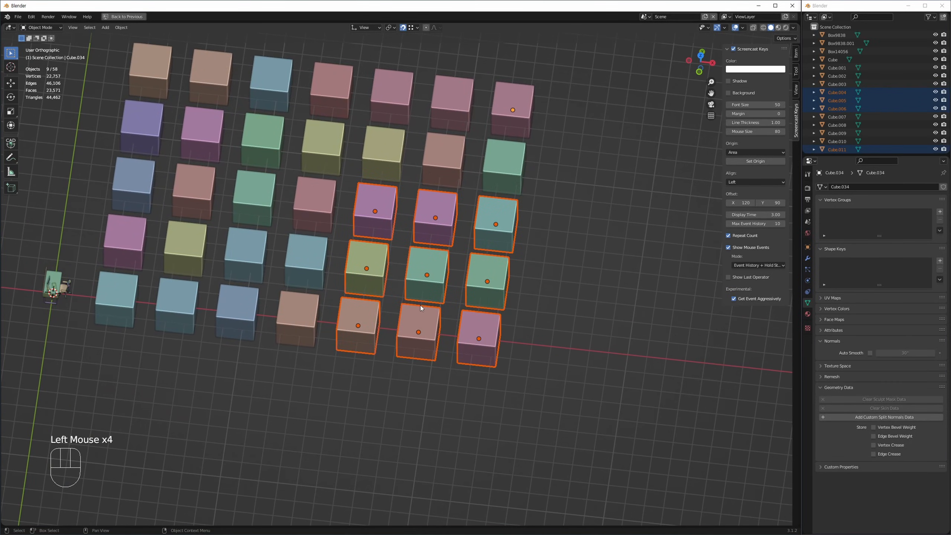
key("ctrl+c")
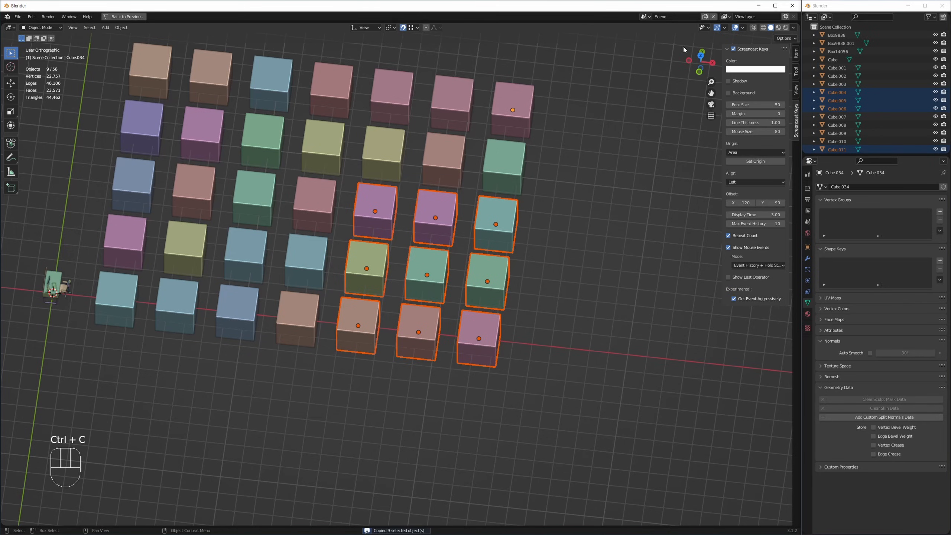
Step: Switch to the Library scene and paste the copied cubes there
left_click(724, 17)
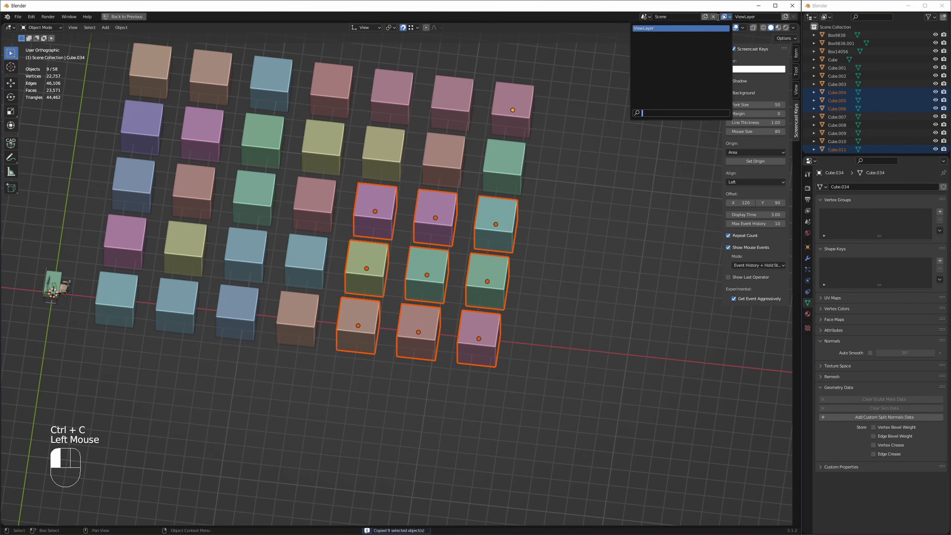
left_click(648, 17)
left_click(645, 17)
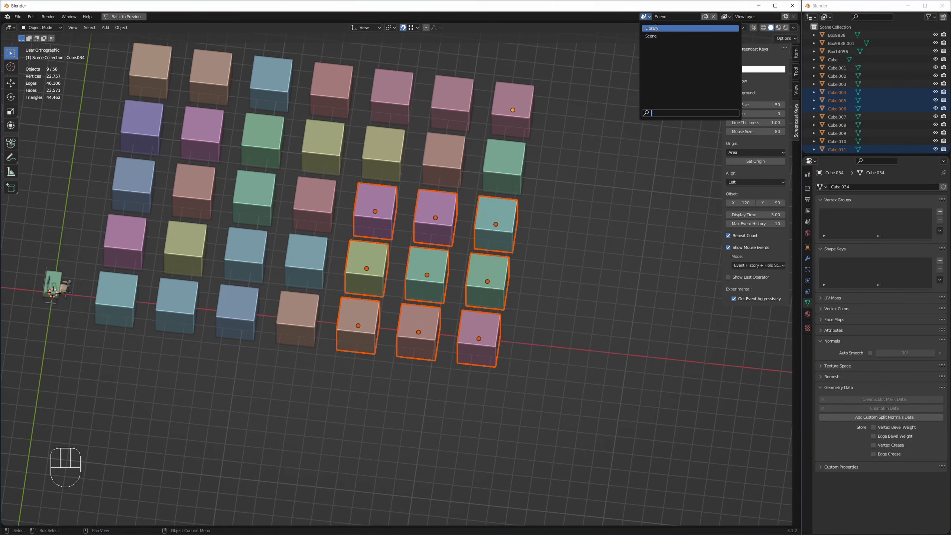
left_click(653, 28)
middle_click_drag(431, 257, 442, 237)
key("ctrl+v")
Step: Select all nine pasted cubes and move them into a new collection named test
left_click(629, 160)
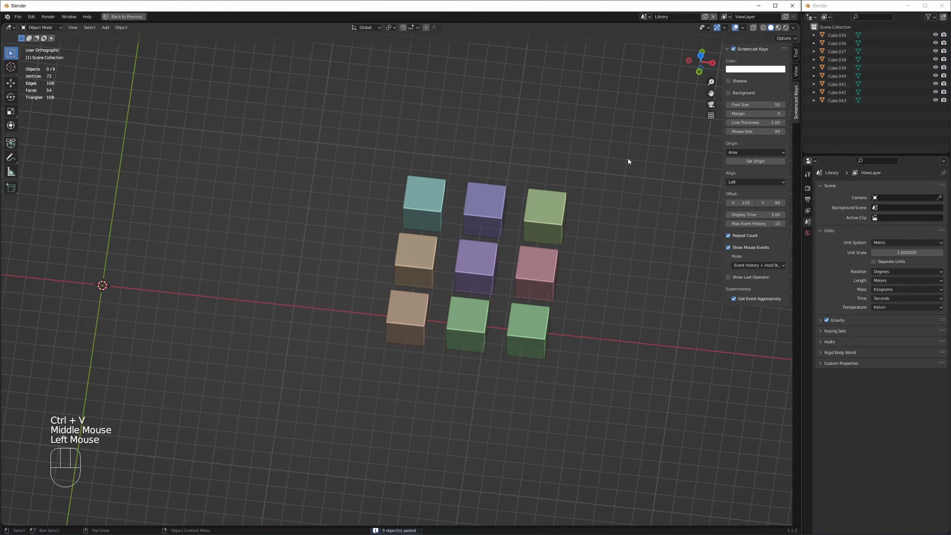
left_click_drag(634, 139, 285, 440)
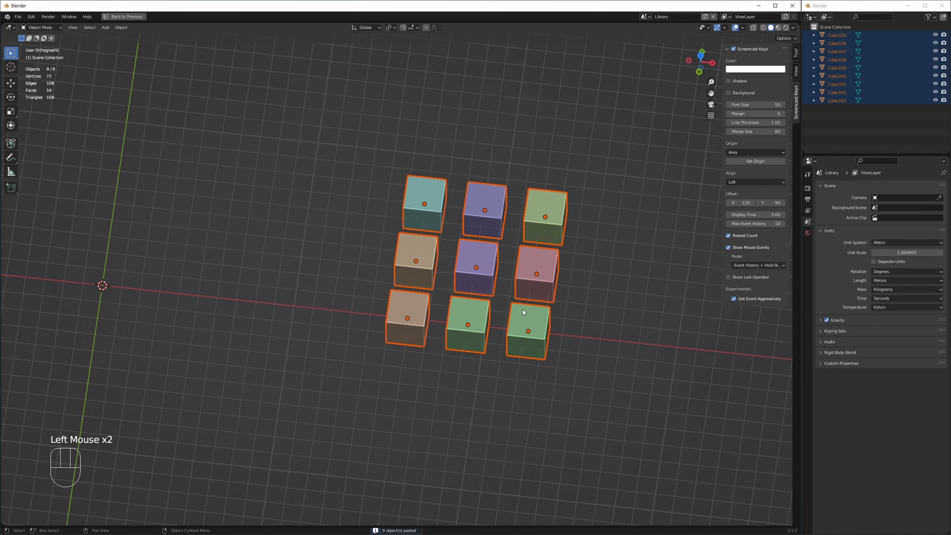
key("m")
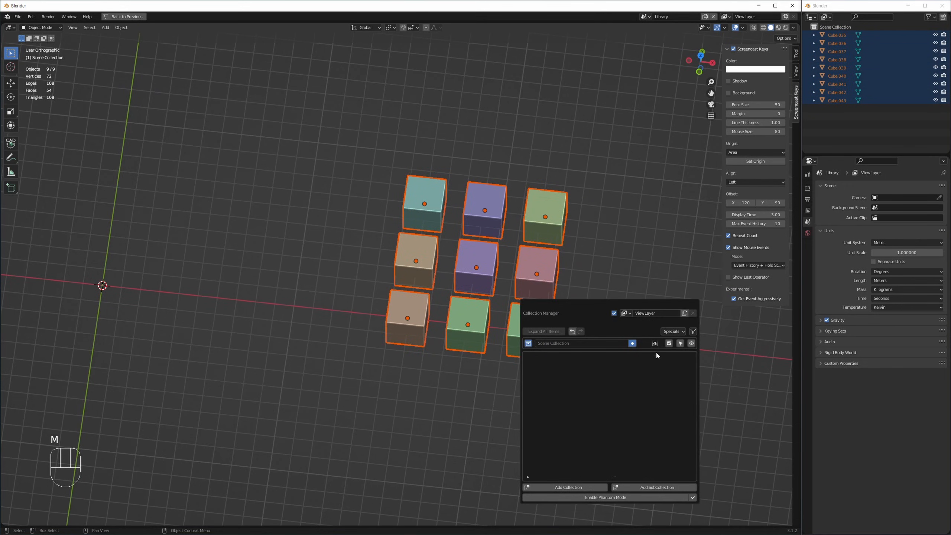
left_click(575, 487)
double_click(579, 356)
type("tes")
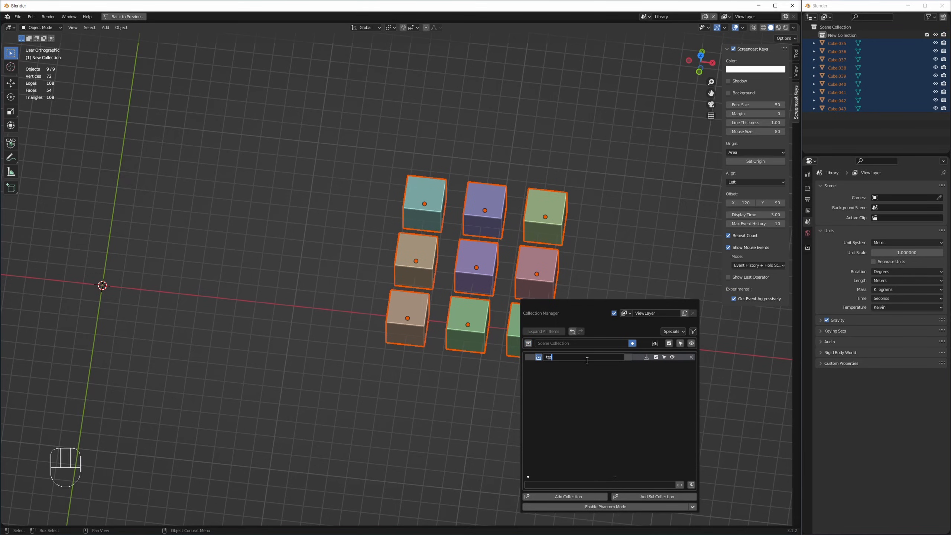
type("t")
left_click(642, 363)
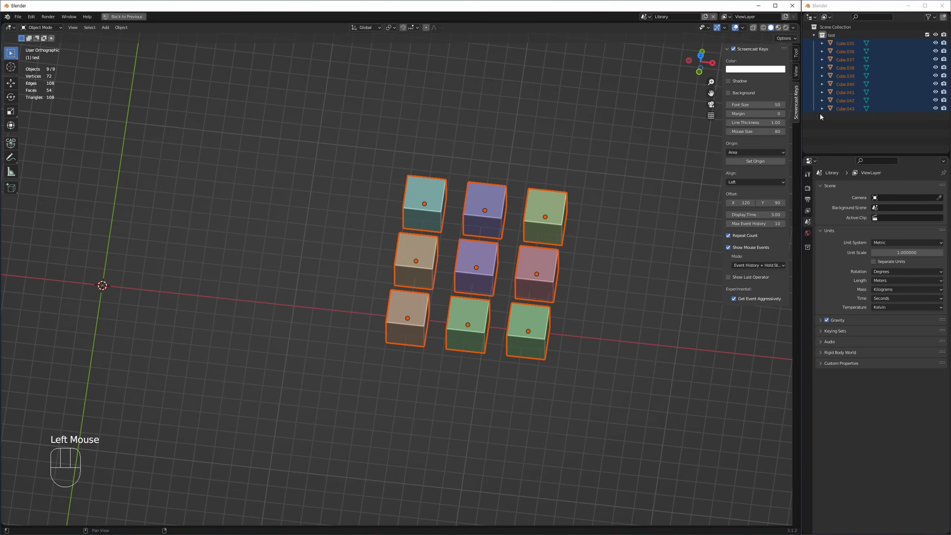
Step: Instance the test collection to the current scene
left_click(815, 34)
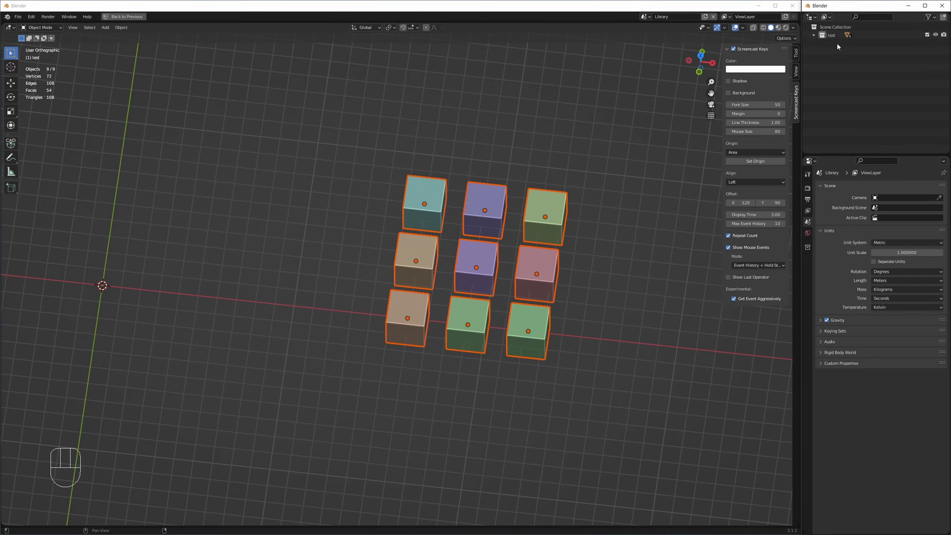
left_click(831, 33)
right_click(833, 34)
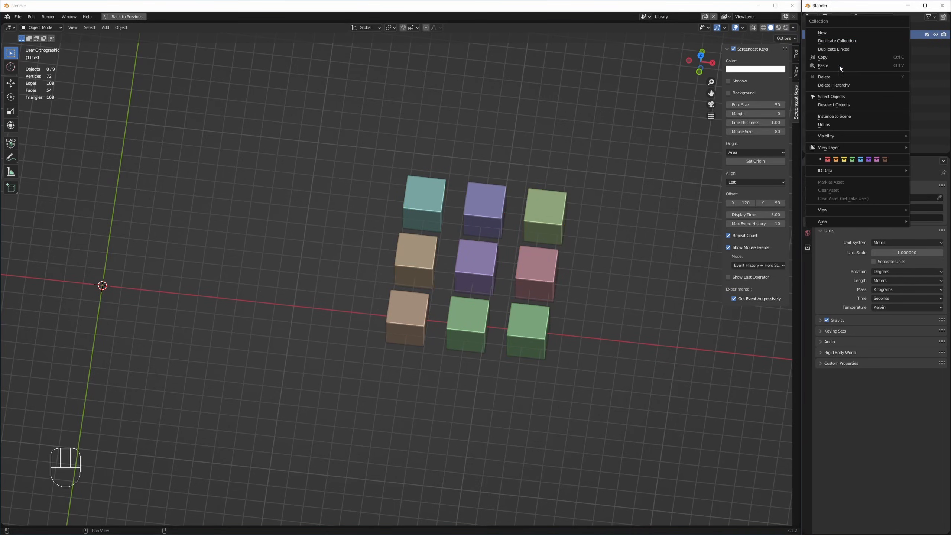
left_click(837, 116)
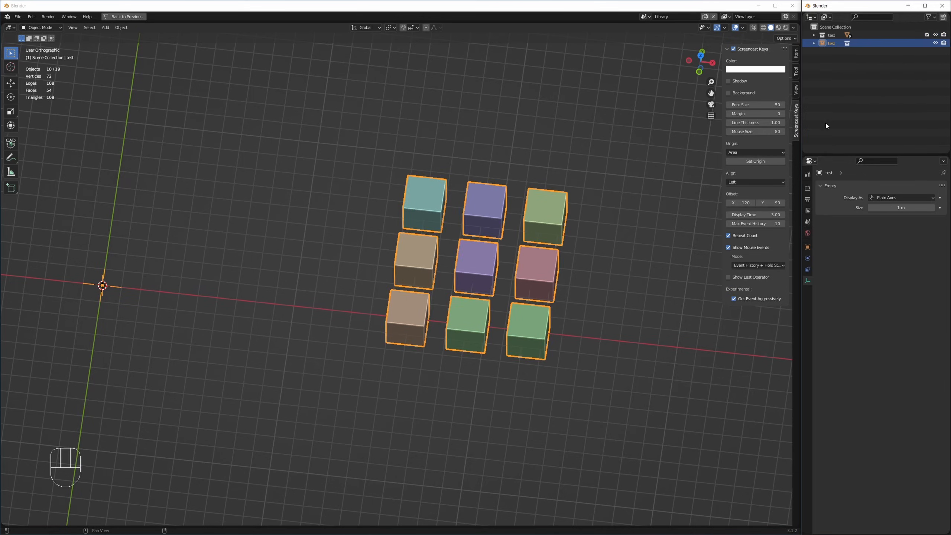
Step: Link the test collection instance to the scene named Scene
double_click(539, 224)
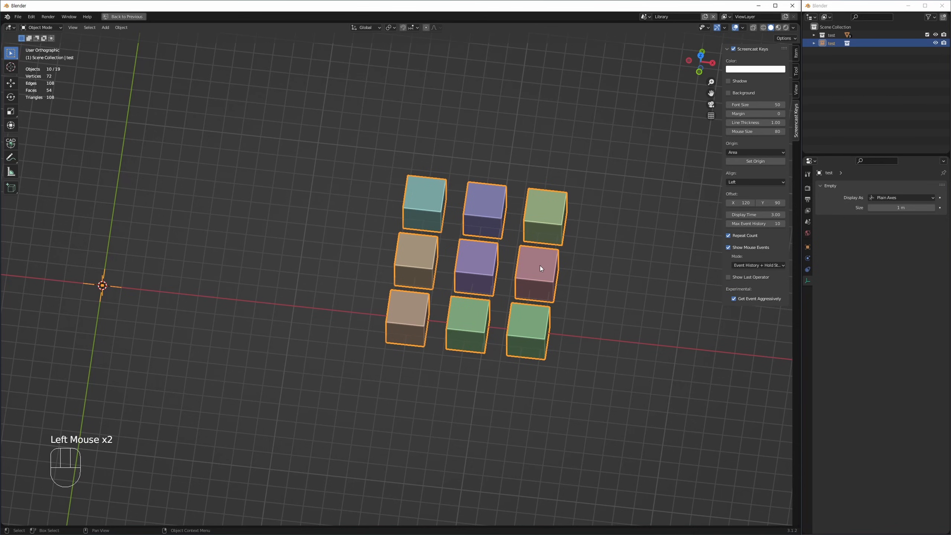
left_click(643, 18)
left_click(644, 17)
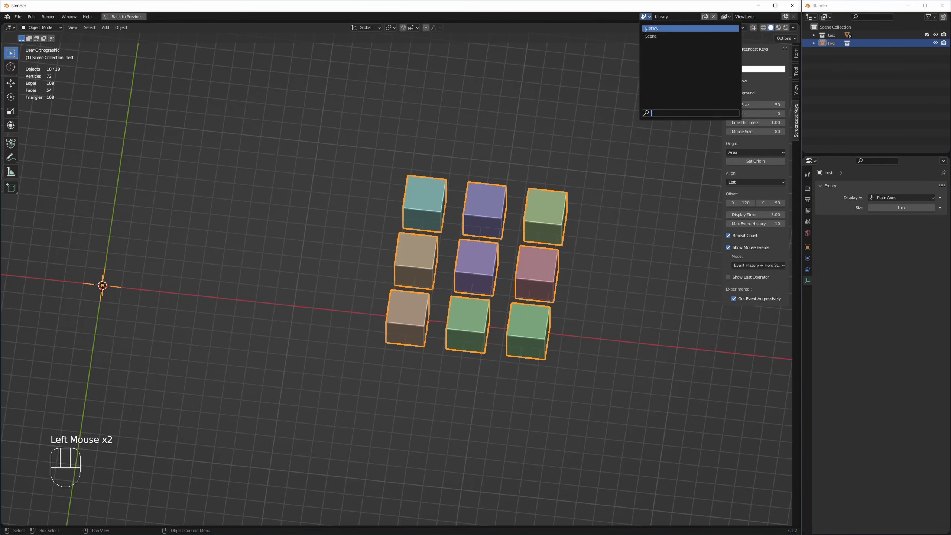
left_click(122, 28)
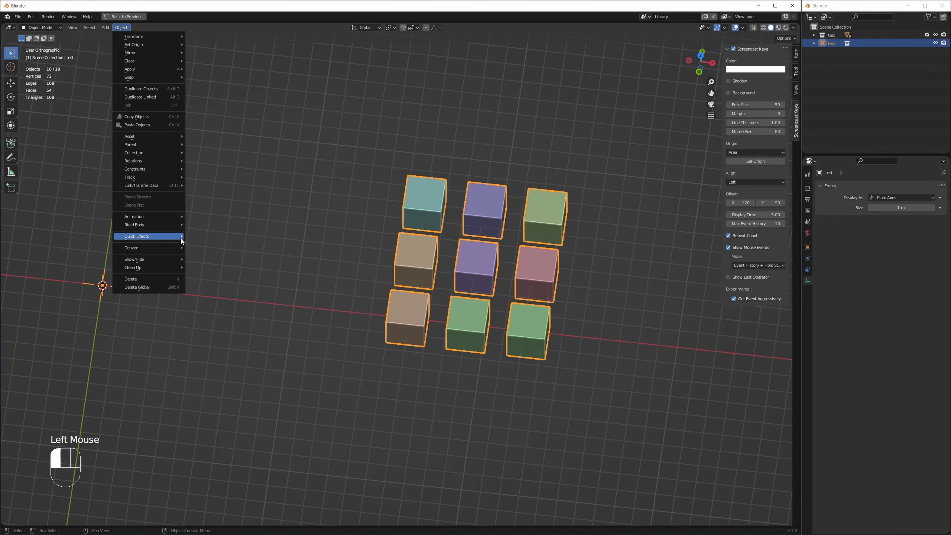
mouse_move(139, 185)
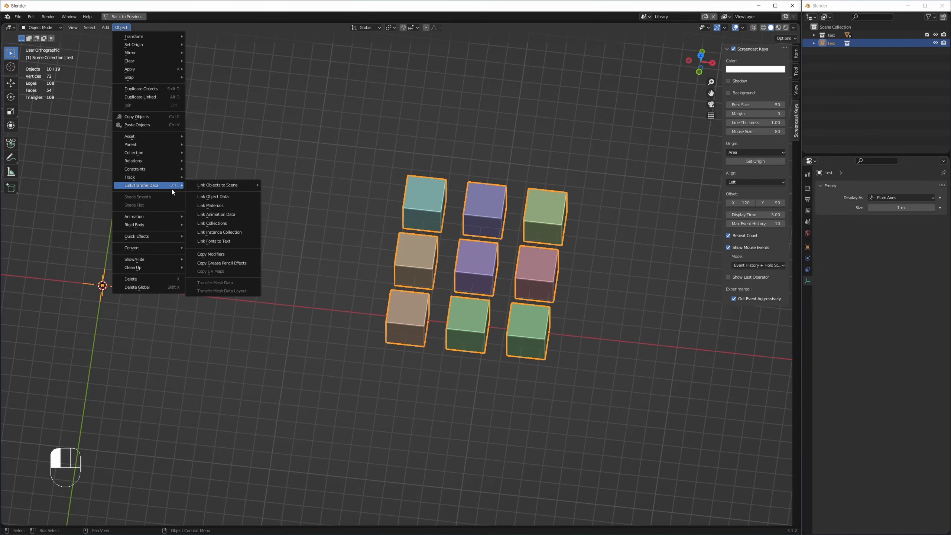
key("ctrl+l")
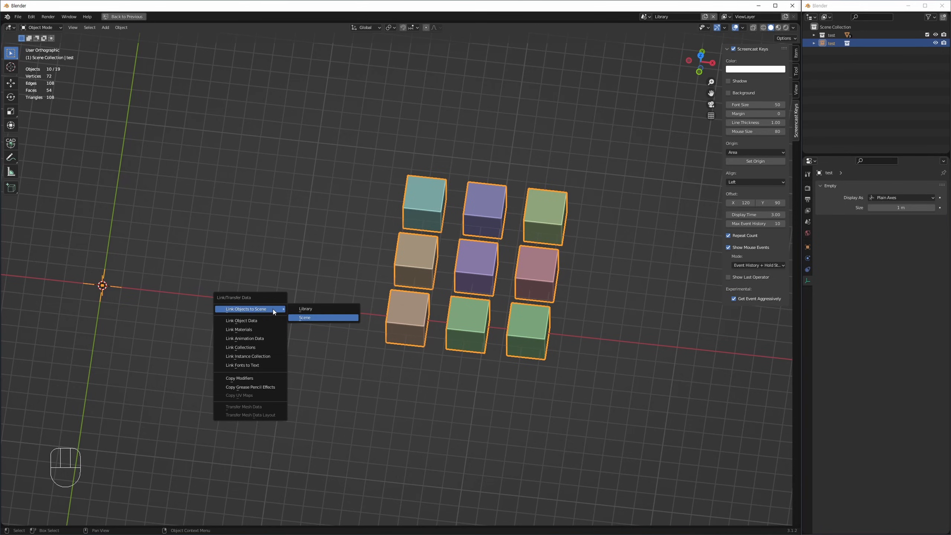
key("Escape")
left_click(338, 367)
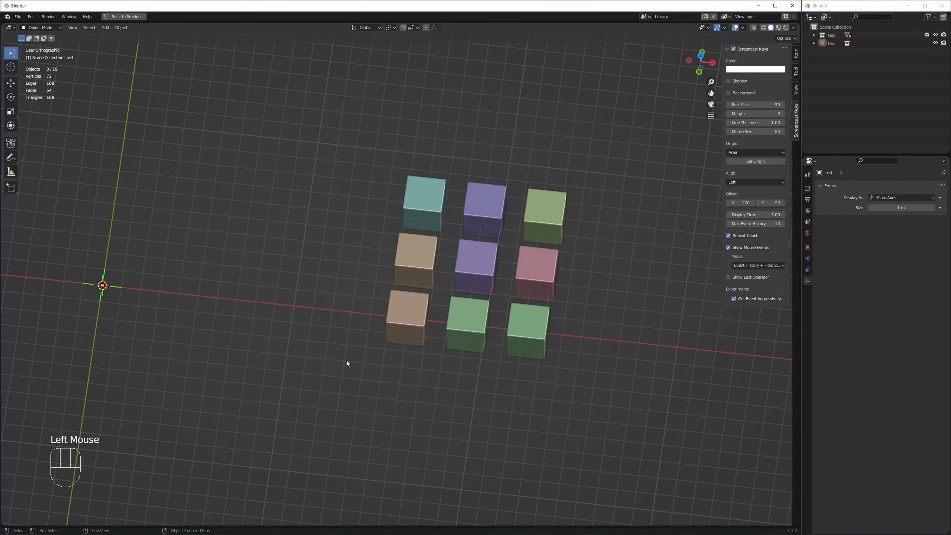
Step: Move the test collection instance about 12.2 m along negative X, away from the original cubes
double_click(548, 277)
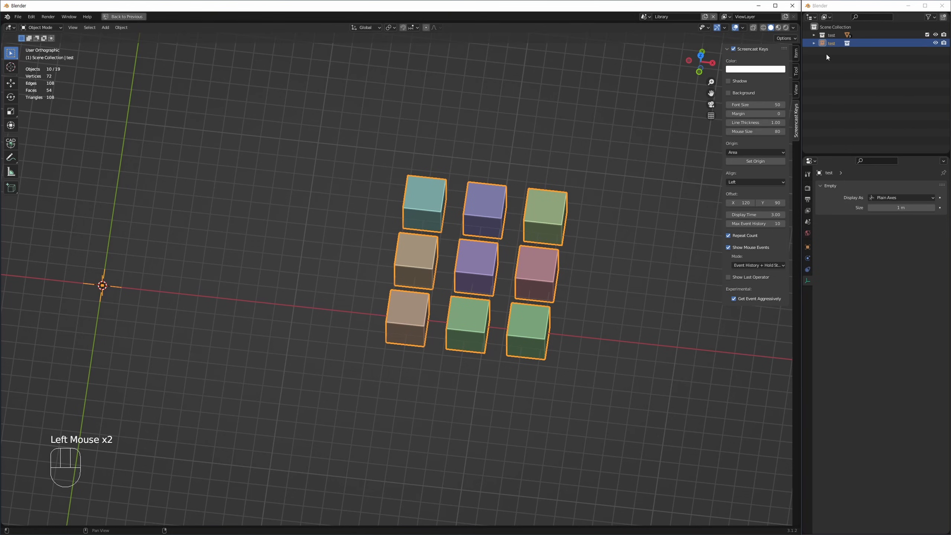
key("g")
key("f")
left_click(244, 216)
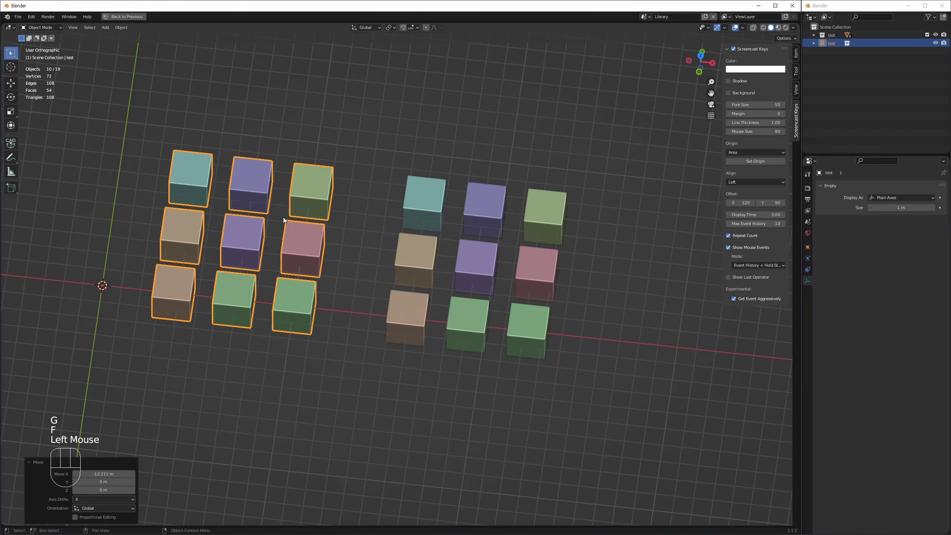
Step: Try moving the olive-green corner cube away from the original block, and undo the move
double_click(549, 220)
key("g")
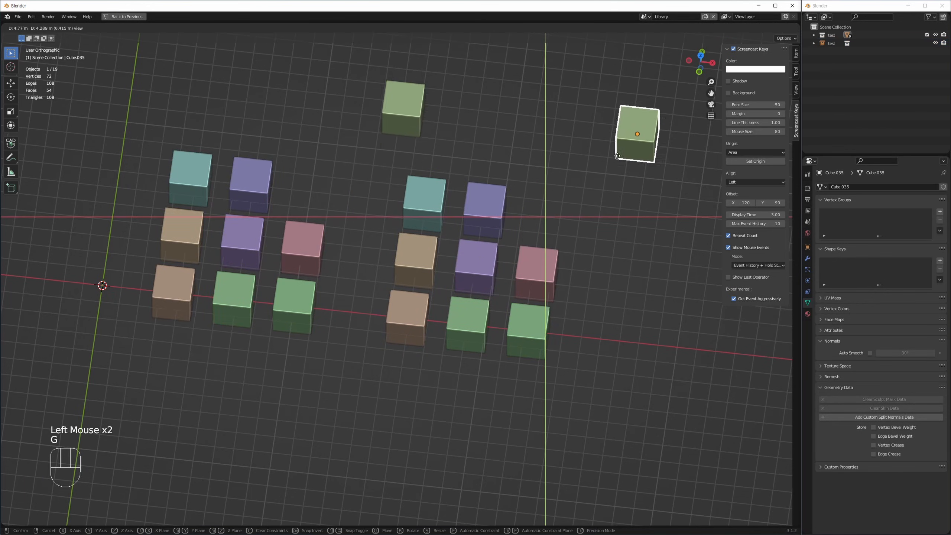
left_click(599, 179)
key("ctrl+z")
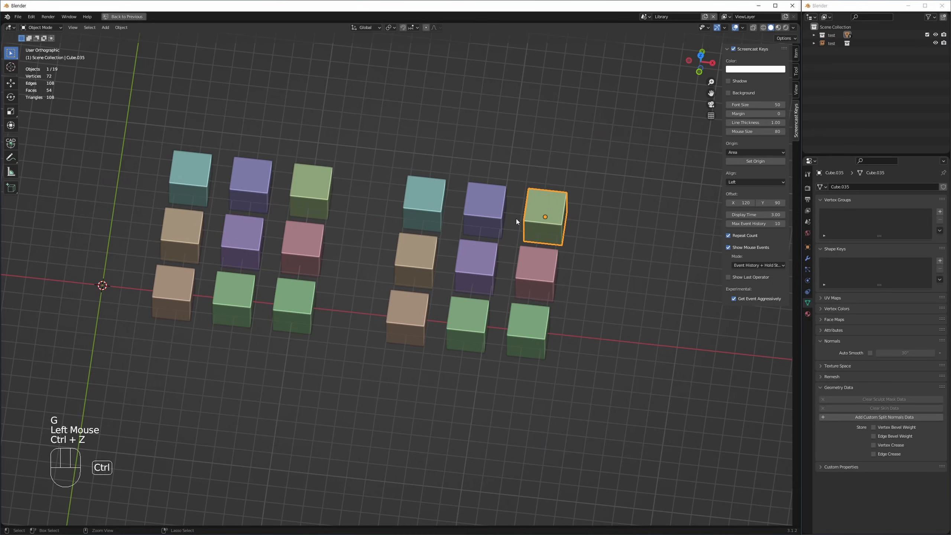
Step: Delete the test collection instance from the Library scene
double_click(312, 195)
key("Delete")
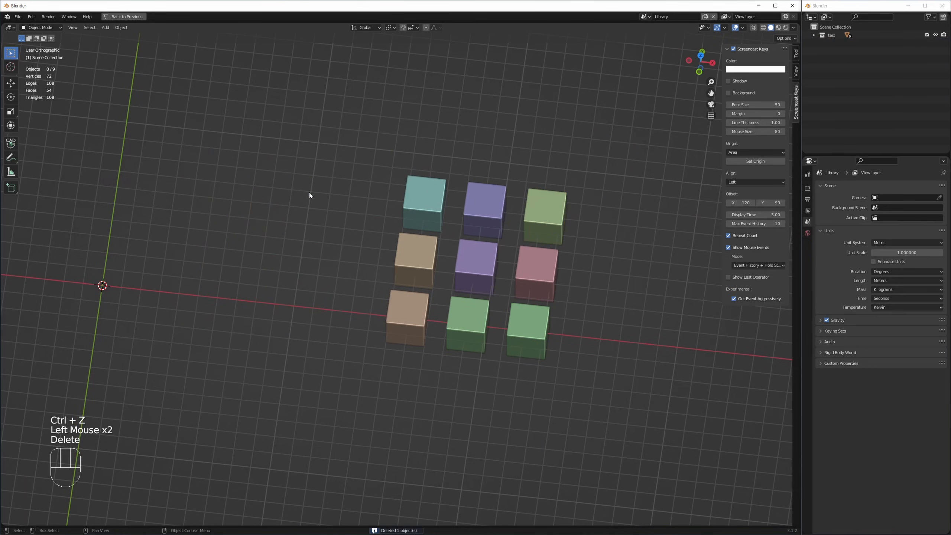
left_click(456, 223)
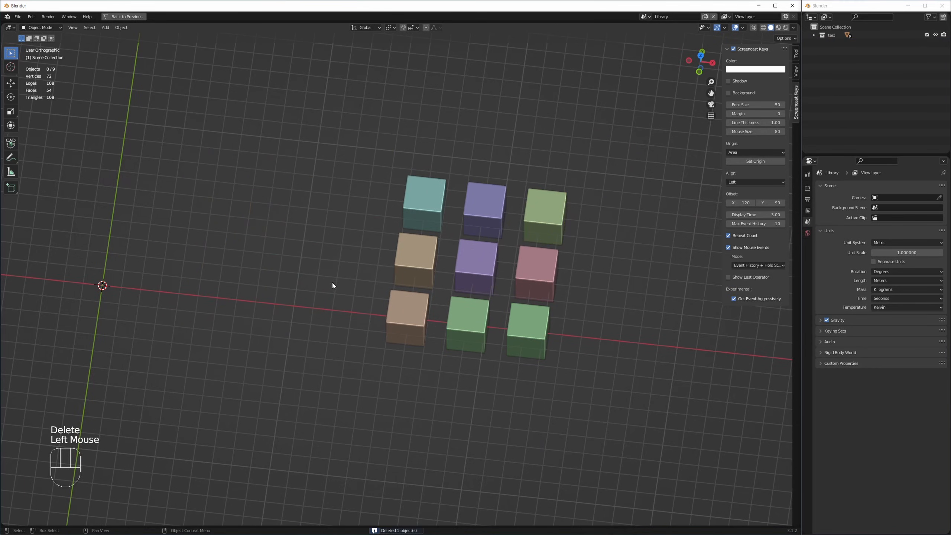
Step: Switch to the scene named Scene and delete the original three-by-three block of cubes, leaving the linked instance in place
left_click(644, 16)
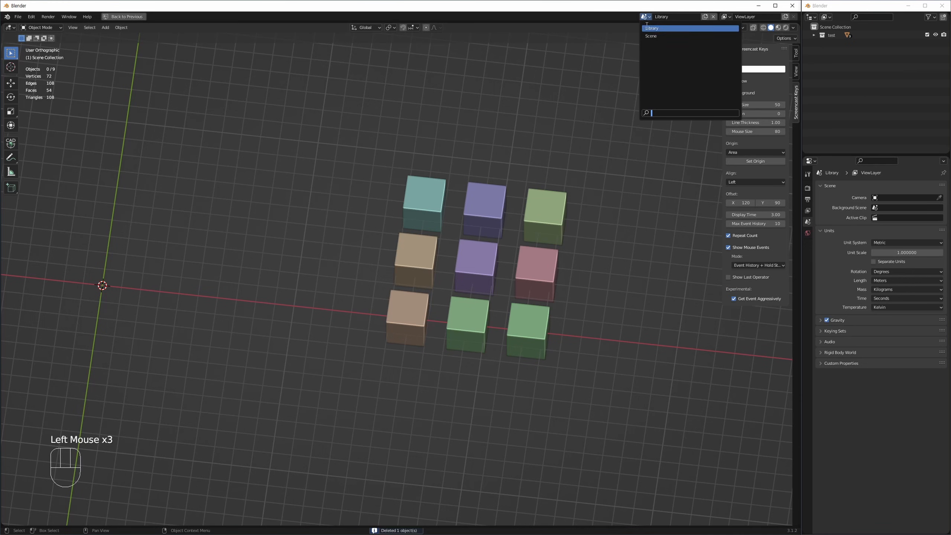
left_click(653, 36)
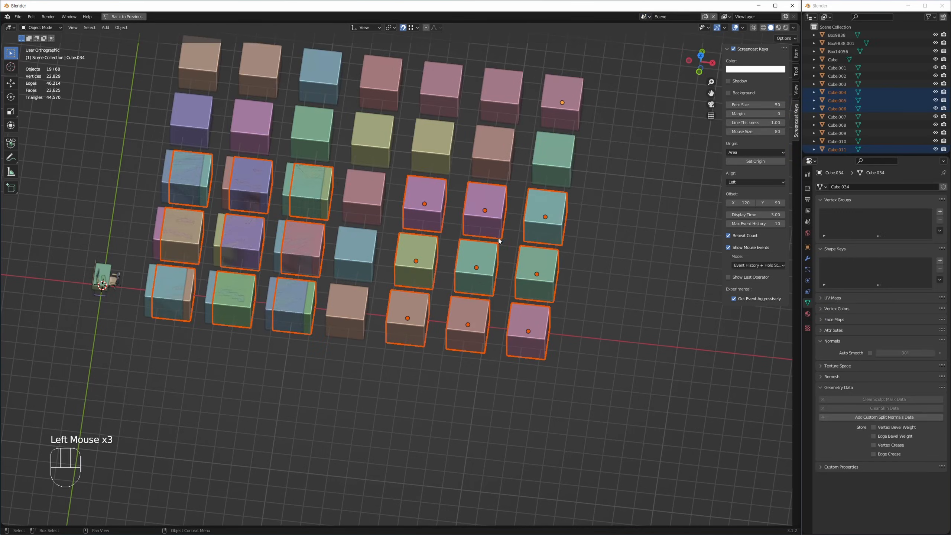
middle_click_drag(581, 279, 360, 271)
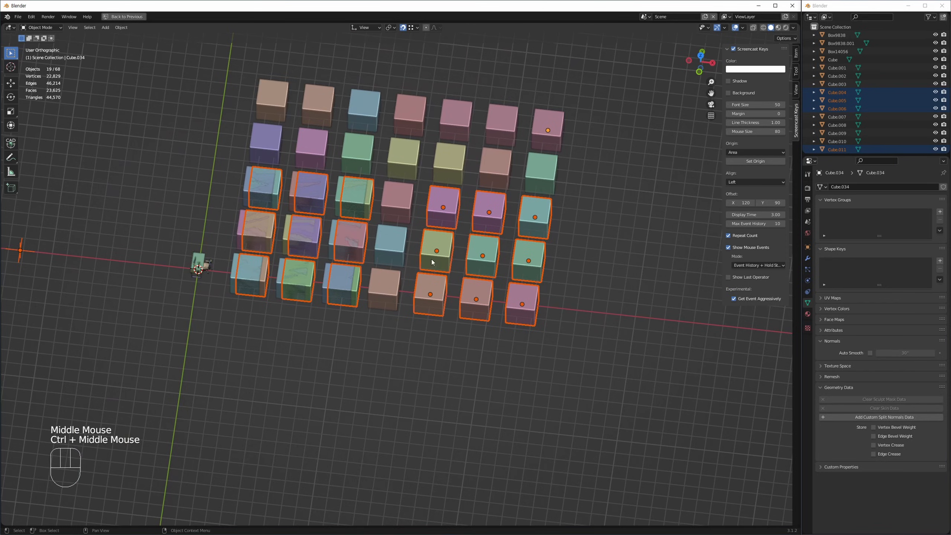
middle_click_drag(430, 259, 495, 247)
left_click(425, 297, "alt")
key("Delete")
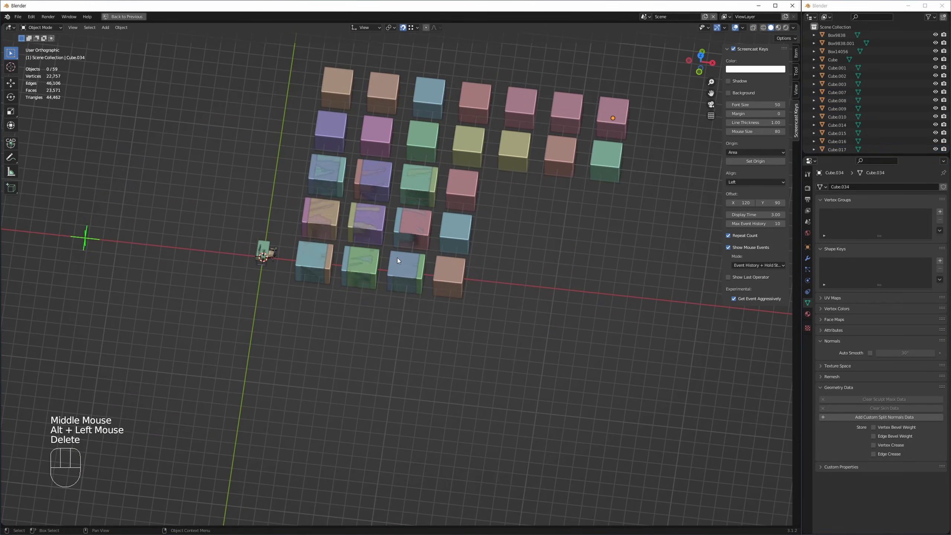
Step: Move the linked test instance into the empty three-by-three corner of the cube grid and select it
left_click_drag(75, 236, 100, 261)
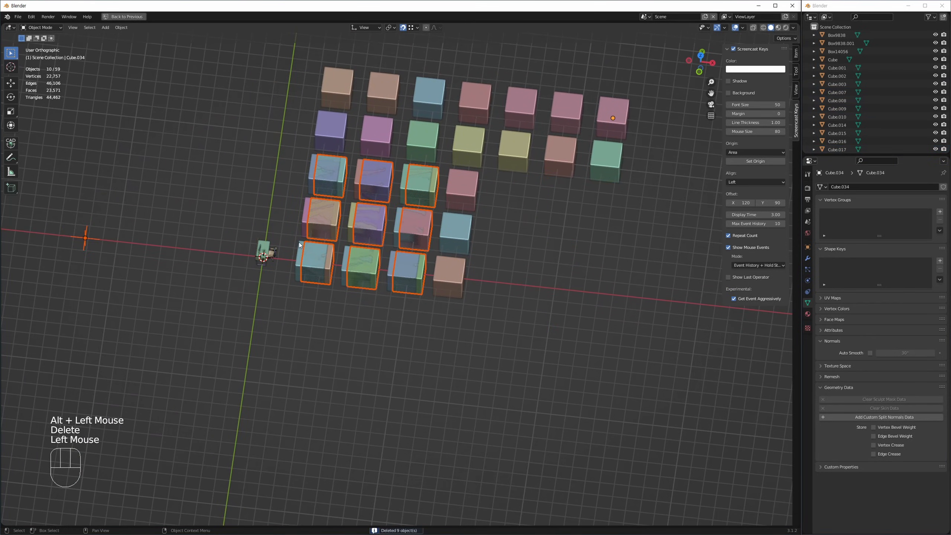
key("g")
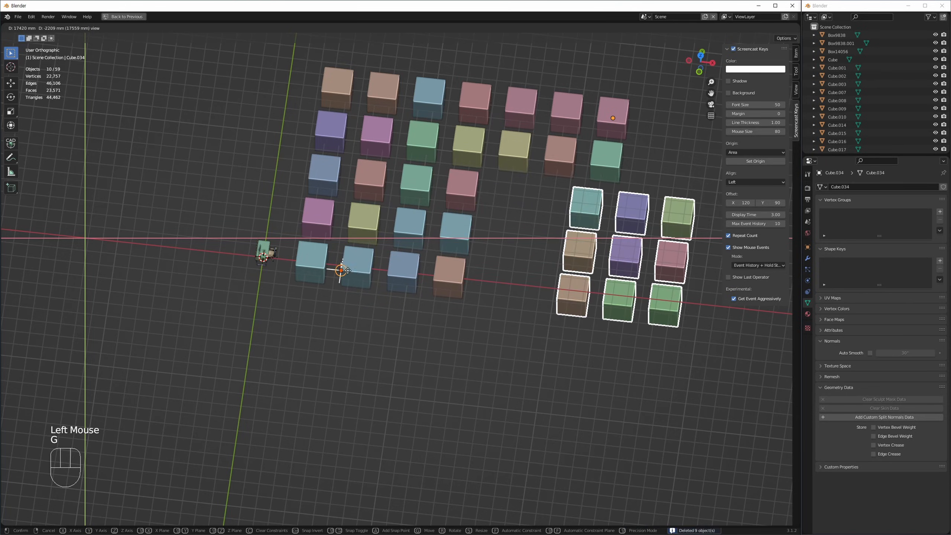
key("ctrl")
left_click(382, 276, "ctrl")
left_click(518, 347)
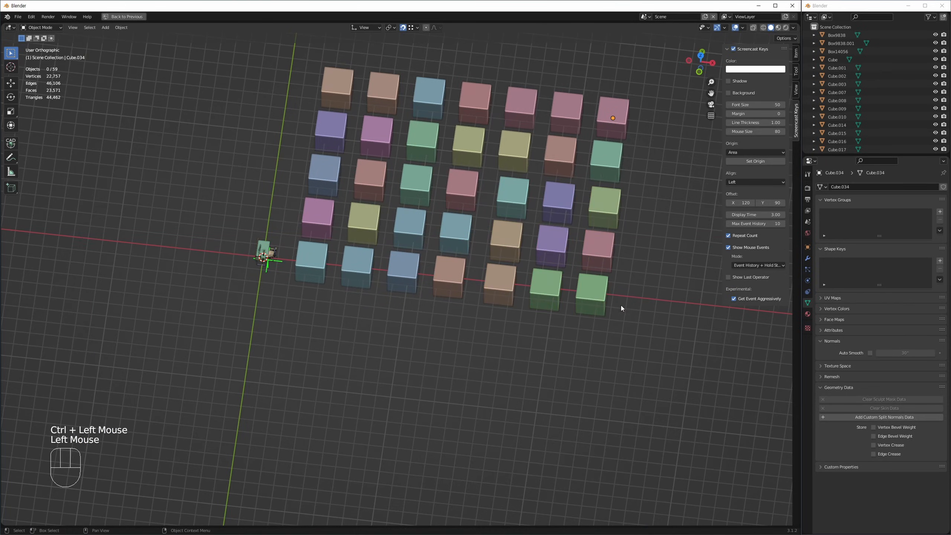
left_click(607, 306)
left_click(632, 307)
left_click(592, 290)
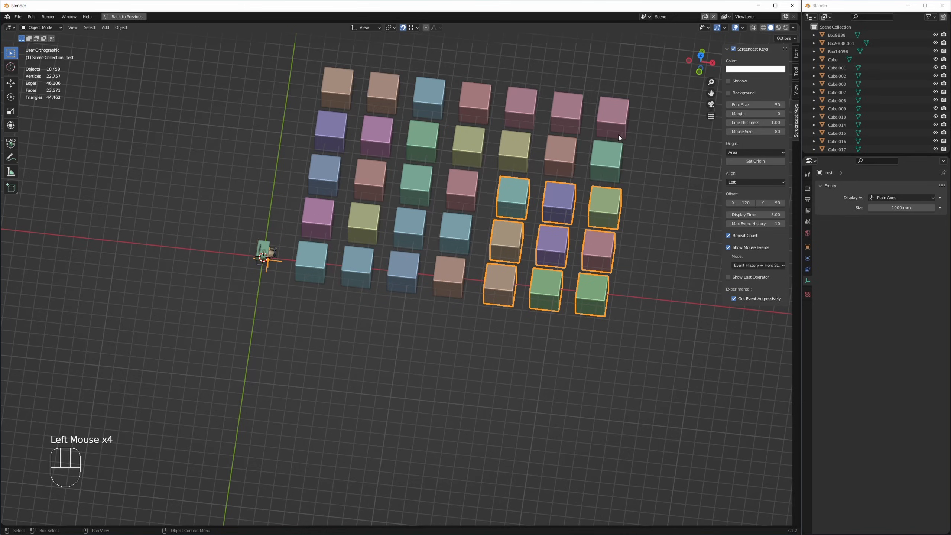
Step: Switch to the Library scene and move the olive-green corner cube about 5.8 m in X, 3.8 m in Y and 1.9 m in Z
middle_click_drag(545, 182, 506, 176)
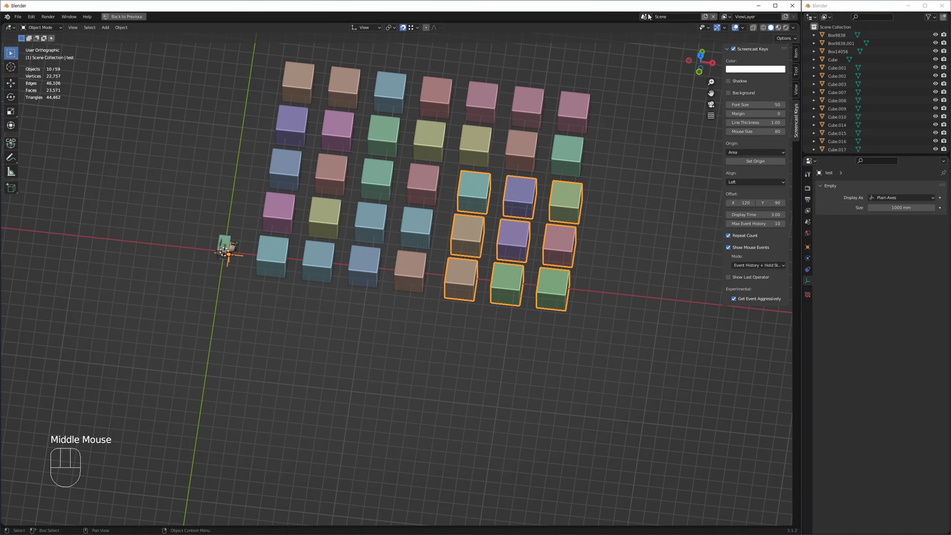
left_click(644, 16)
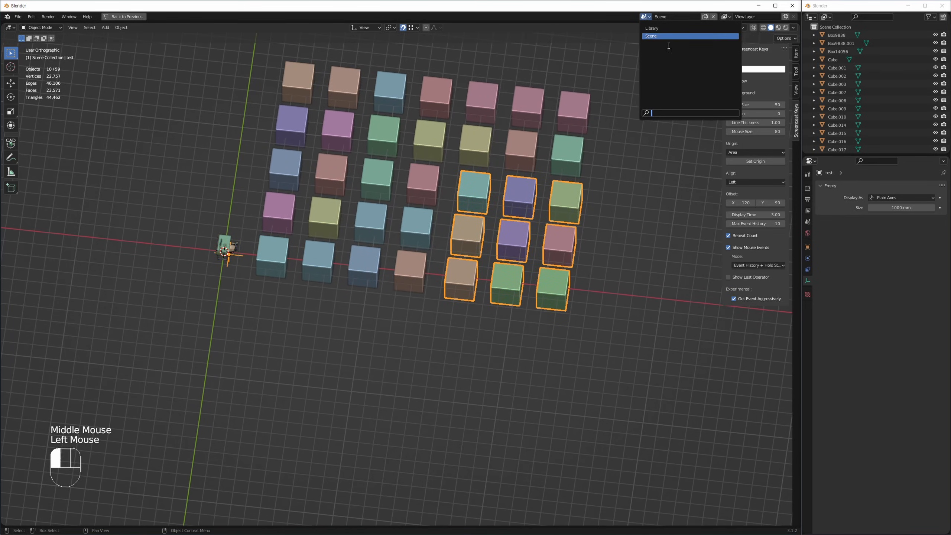
left_click(655, 28)
left_click(585, 208)
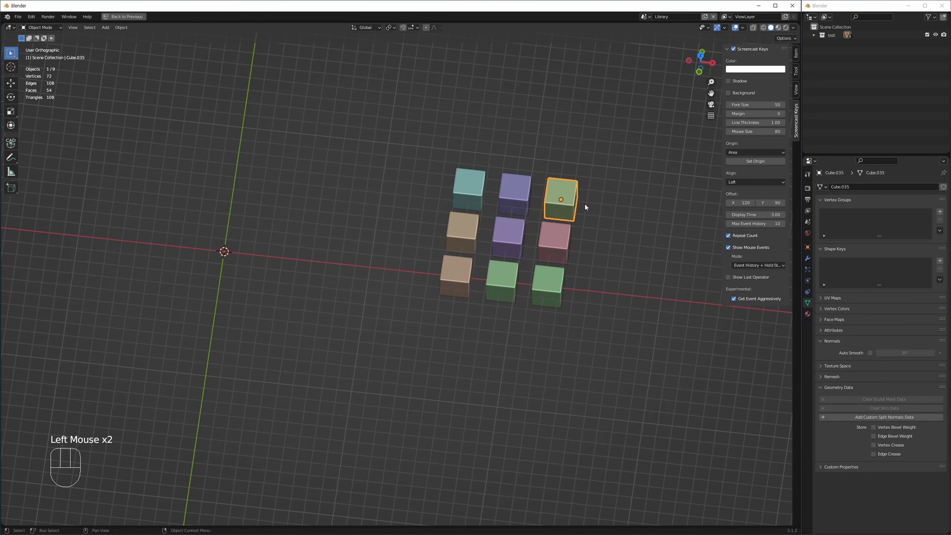
middle_click_drag(585, 203, 481, 238, "shift")
key("g")
key("shift+z")
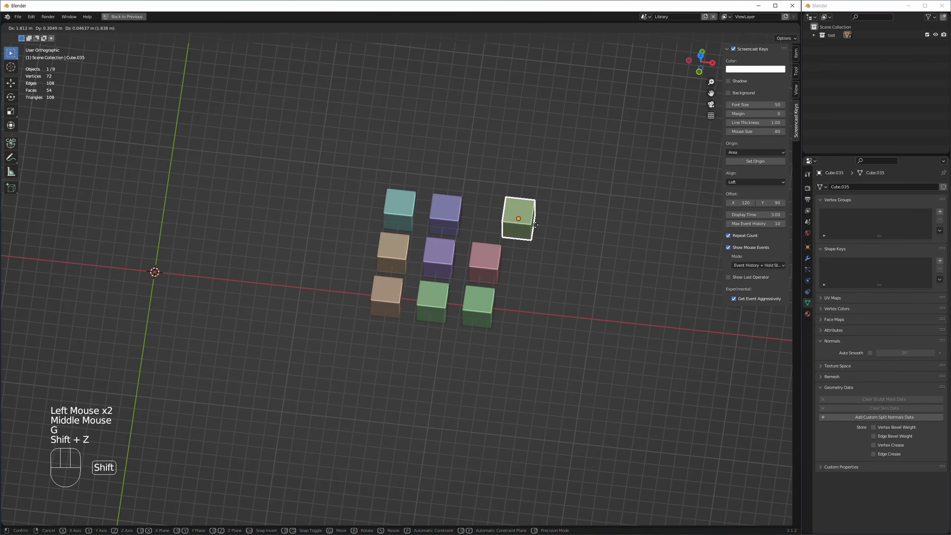
left_click(571, 191)
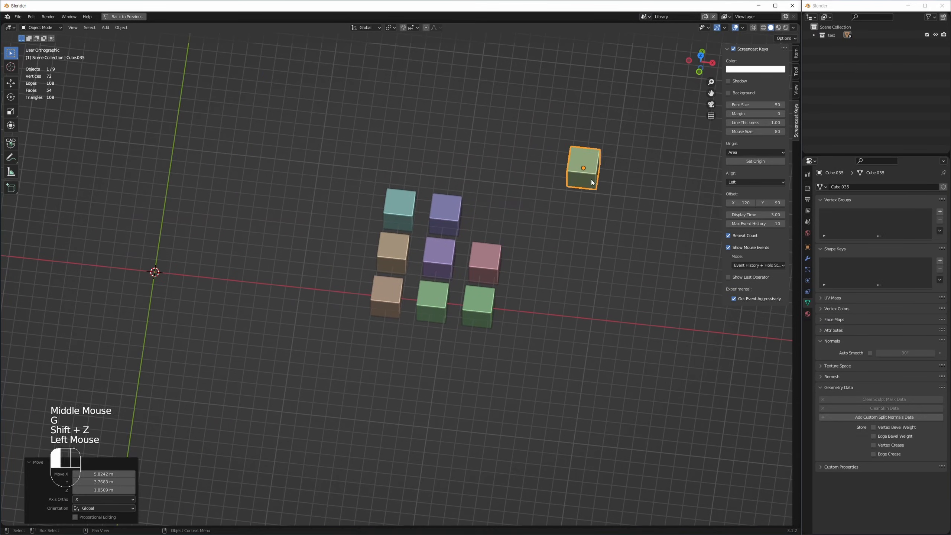
Step: Edit the moved cube's mesh by pulling one corner vertex about 5.3 m along negative X, and return to Object Mode
key("Tab")
key("1")
left_click(567, 186)
key("g")
key("f")
left_click(473, 173)
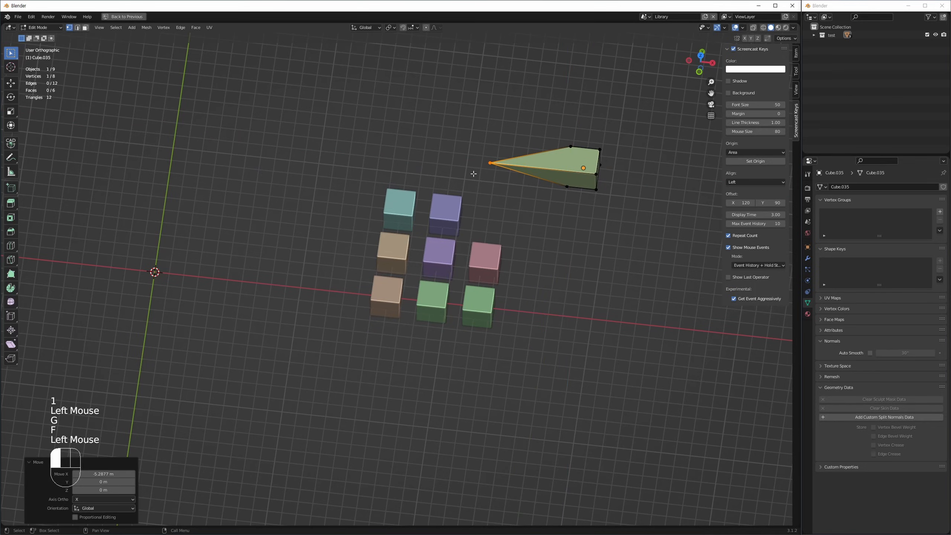
key("Tab")
left_click(548, 254)
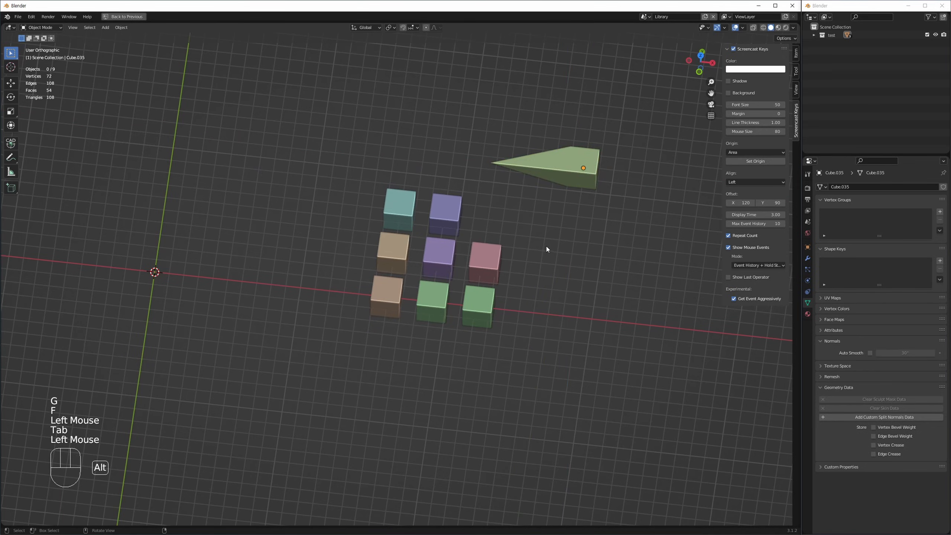
Step: Switch to the scene named Scene and delete the linked test instance containing the stretched cube
left_click(645, 16)
left_click(654, 37)
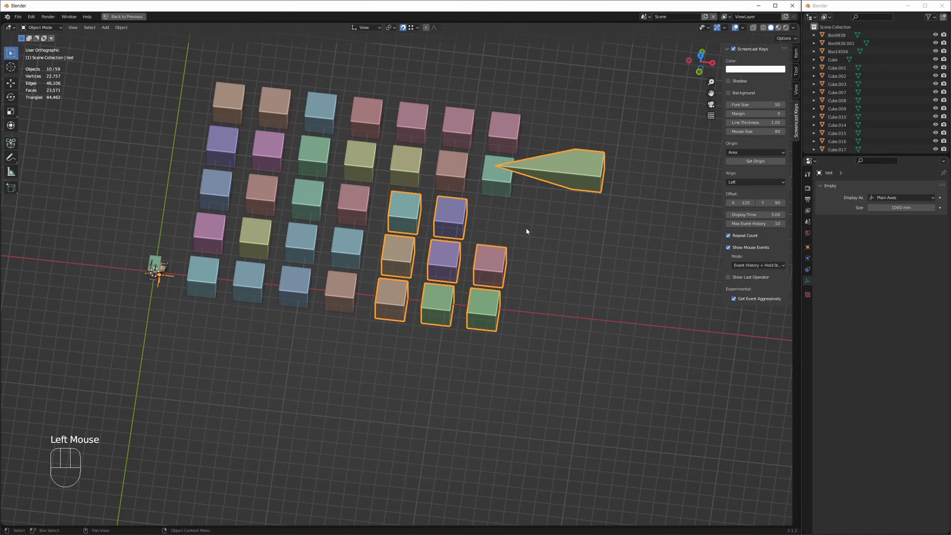
left_click(559, 184)
key("Delete")
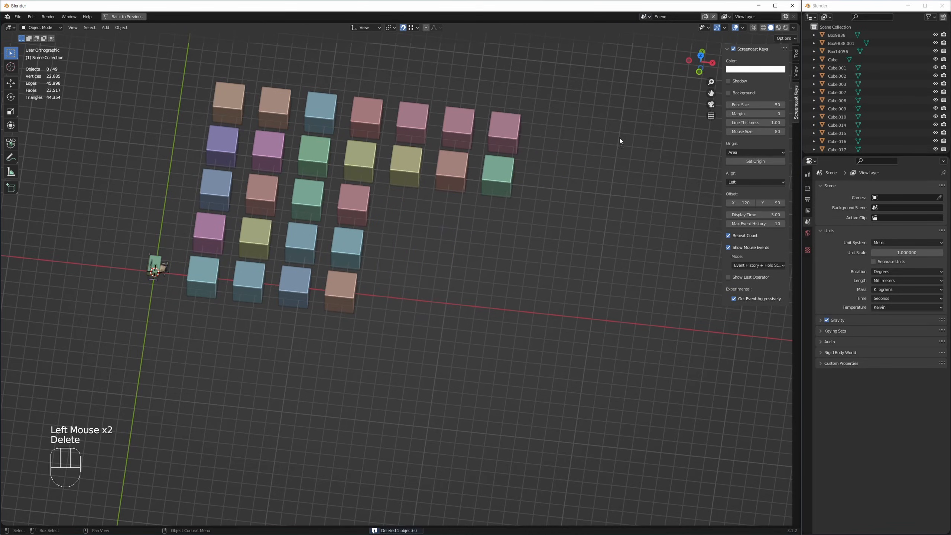
Step: In a top wireframe view, select all remaining cubes of the grid and delete them, keeping the desk and chair
left_click(411, 259)
key("alt+w")
key("ctrl+space")
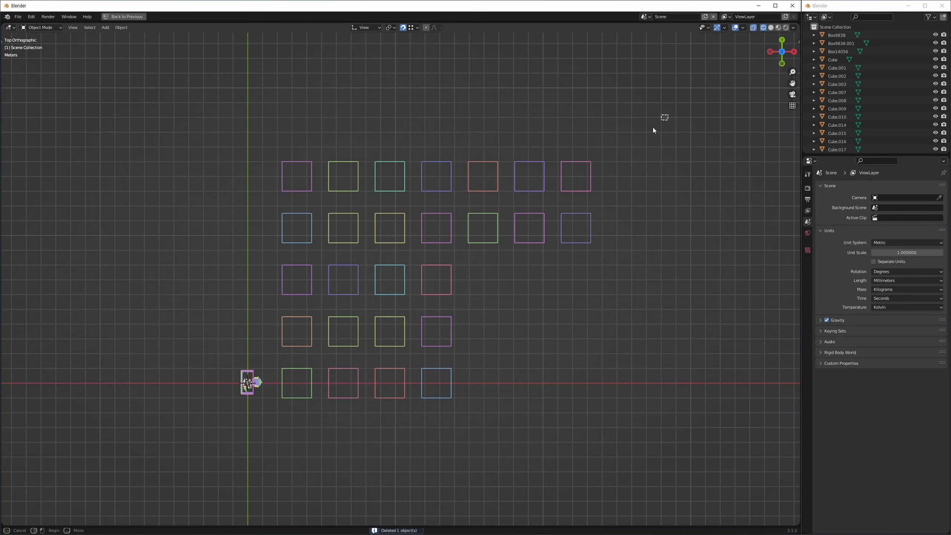
left_click_drag(669, 115, 288, 411)
key("Delete")
key("Home")
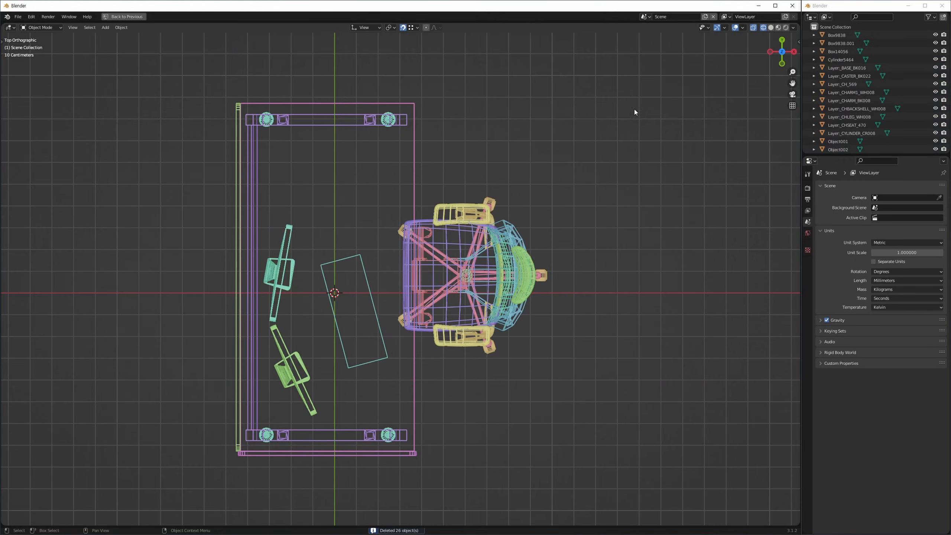
Step: Switch to the Library scene and delete all the cubes in it
left_click(645, 16)
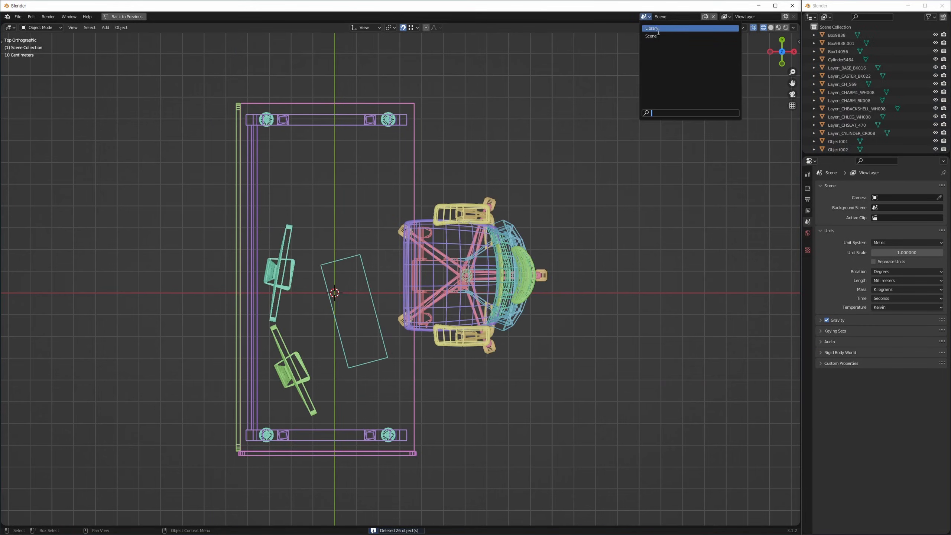
left_click(657, 30)
key("Home")
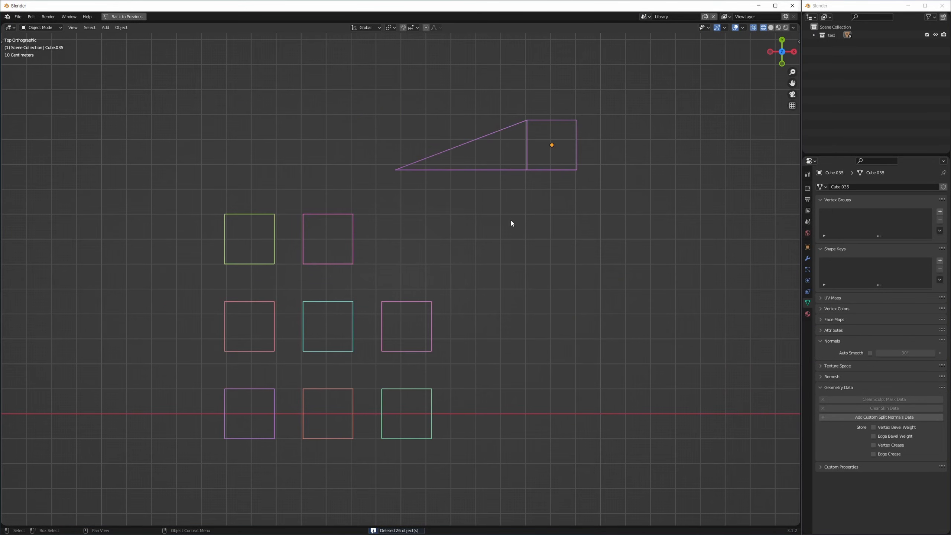
key("a")
key("Delete")
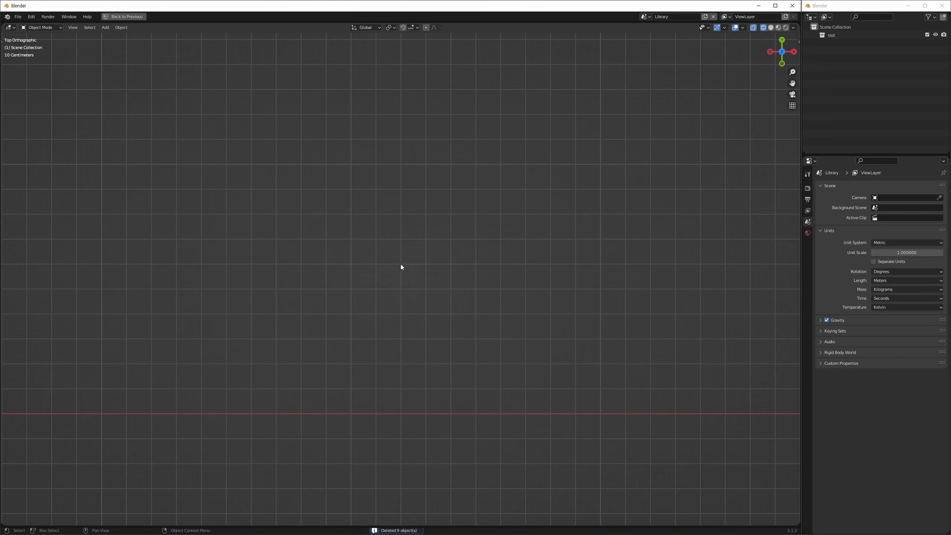
Step: Return to the scene named Scene, select all the desk and chair objects in solid view and copy them
left_click(644, 16)
left_click(659, 38)
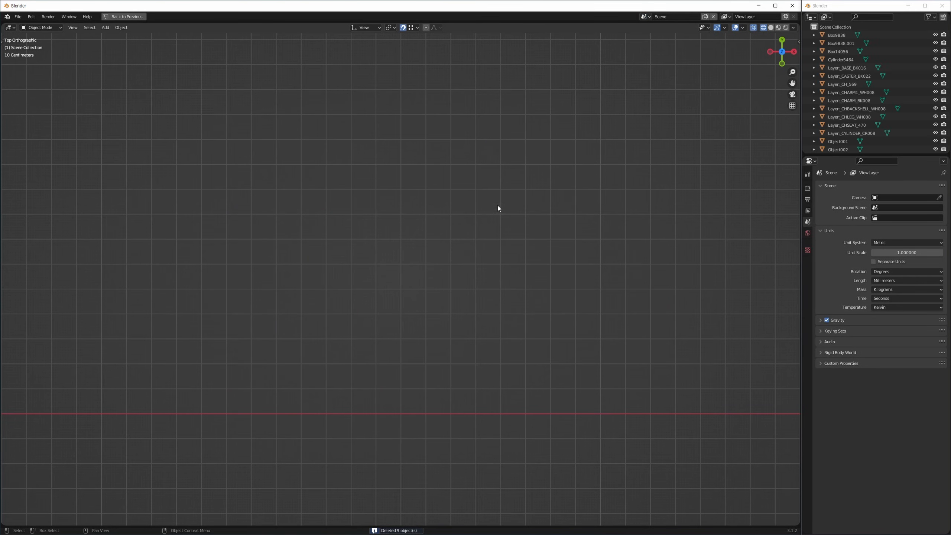
middle_click_drag(376, 272, 415, 230)
middle_click_drag(492, 183, 429, 233, "shift")
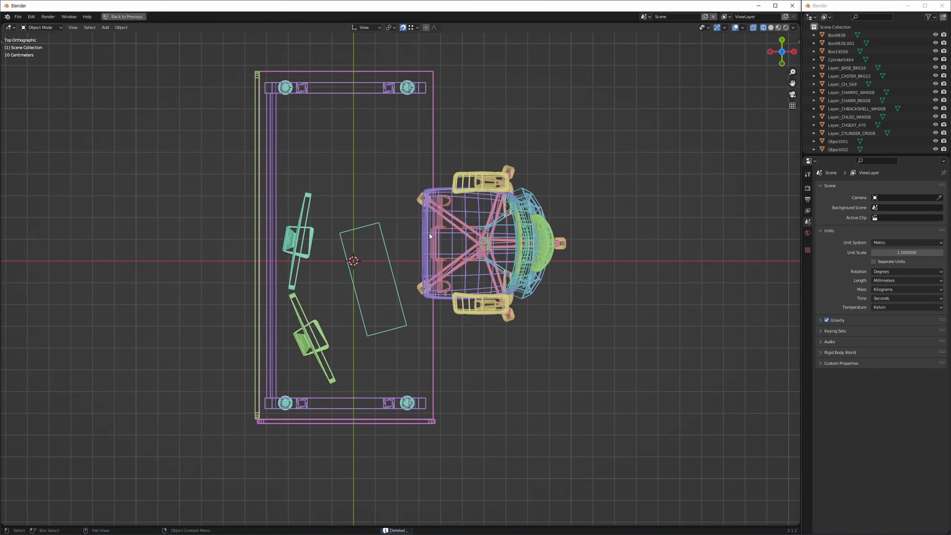
left_click(531, 284)
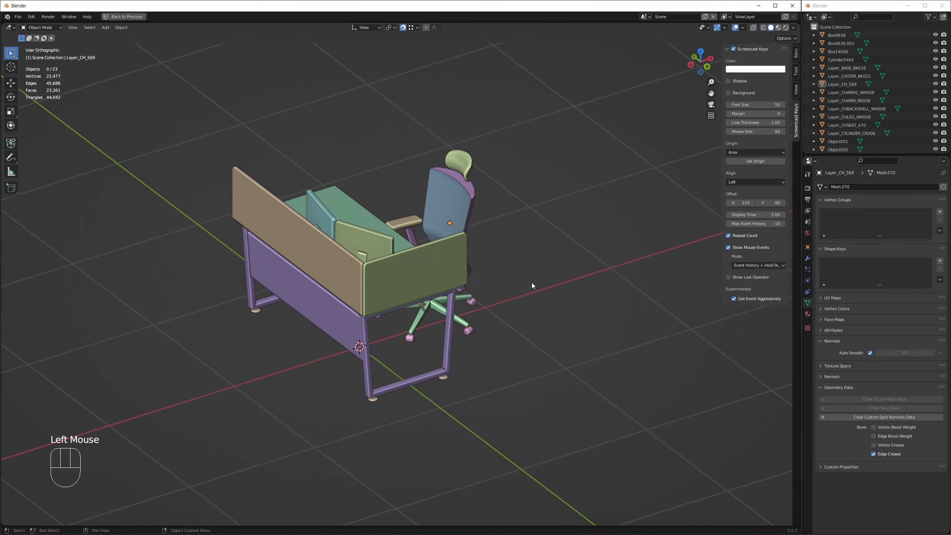
left_click(548, 238)
left_click_drag(577, 84, 118, 506)
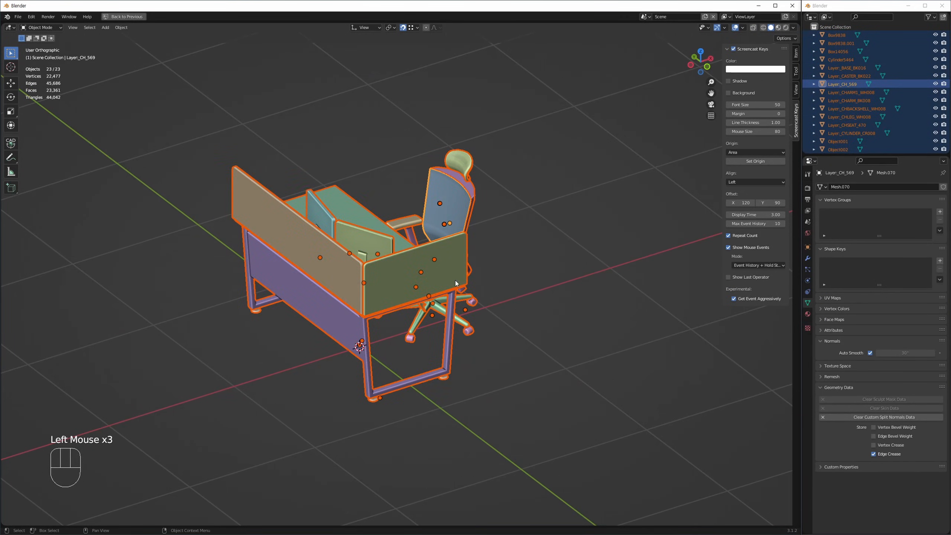
key("ctrl+c")
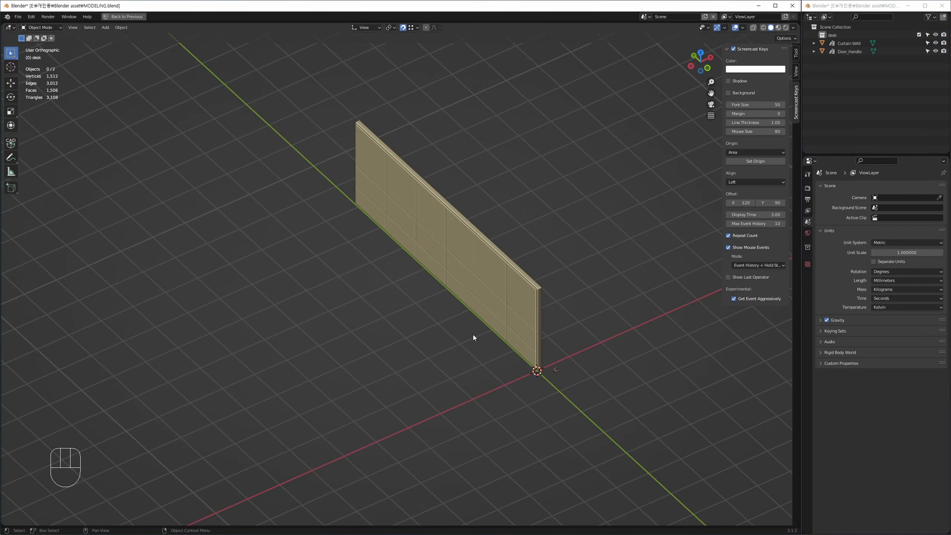
Step: In the MODELING.blend file, paste the desk and chair and move them about -3051.6 mm along X, away from the curtain wall
middle_click_drag(472, 335, 440, 321)
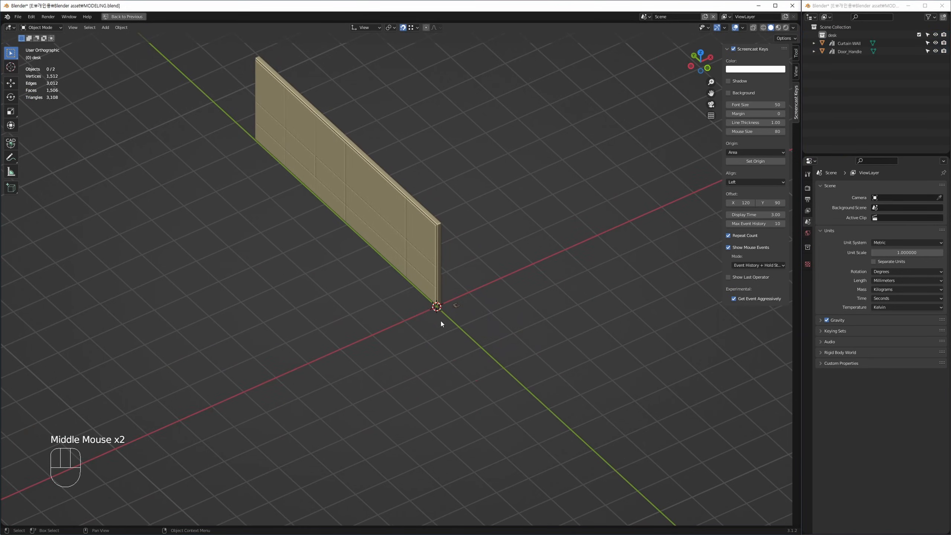
middle_click_drag(376, 320, 471, 287)
key("ctrl+v")
key("g")
key("f")
left_click(403, 336)
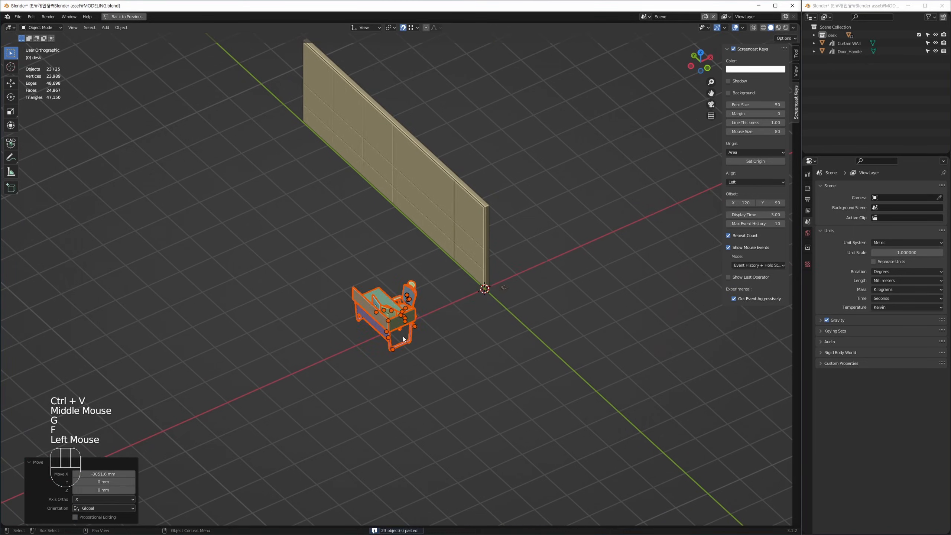
Step: Select the desk and chair objects except the two partition panels and convert them to a library group named Group, centred on the median point
middle_click_drag(402, 336, 408, 408, "ctrl")
left_click(494, 361)
mouse_move(495, 361)
middle_mouse_down("alt")
mouse_move(461, 350)
mouse_move(430, 293)
middle_mouse_up("alt")
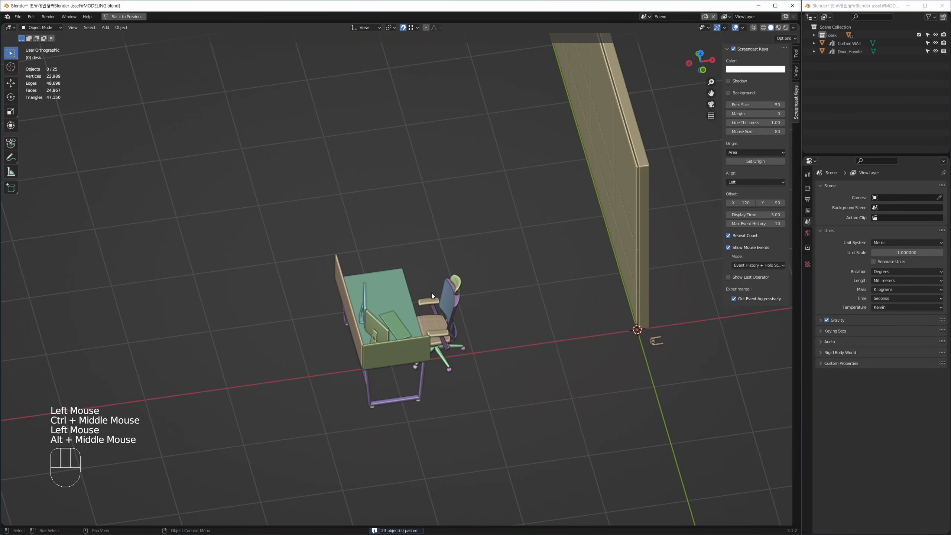
left_click_drag(507, 202, 244, 479)
middle_click_drag(331, 344, 334, 405, "ctrl")
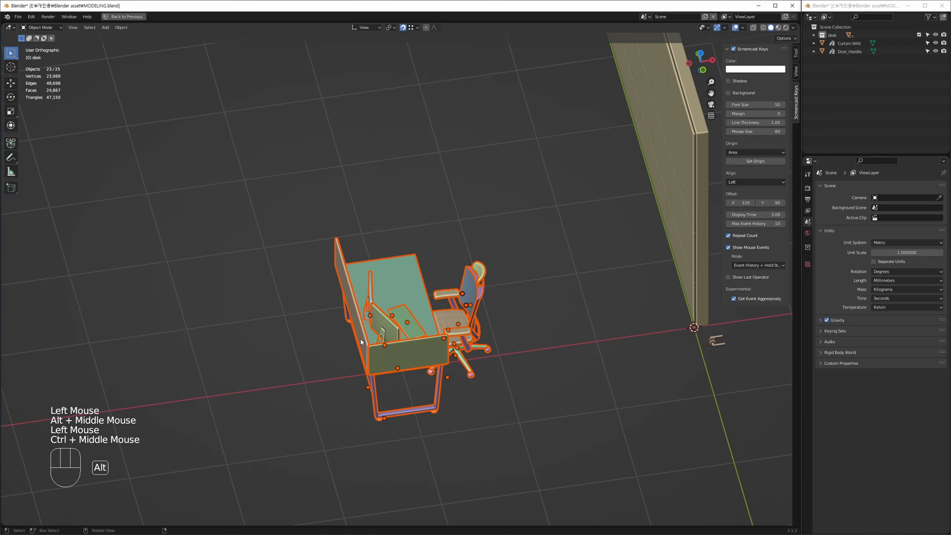
left_click(363, 338, "alt")
left_click(391, 358, "alt")
middle_click_drag(391, 358, 419, 293, "alt")
key("ctrl+g")
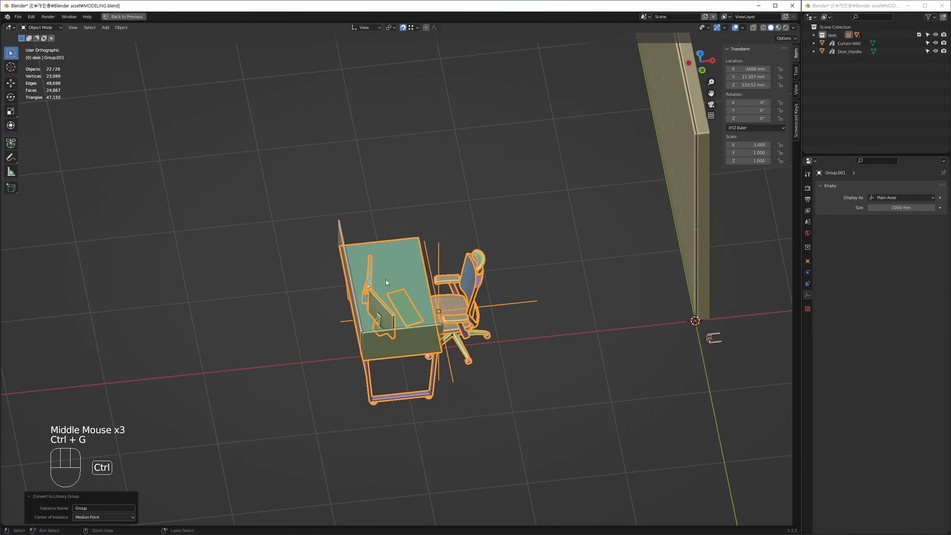
Step: Set the display size of the new group's plain-axes empty to 100 mm
left_click(512, 300)
left_click(513, 299)
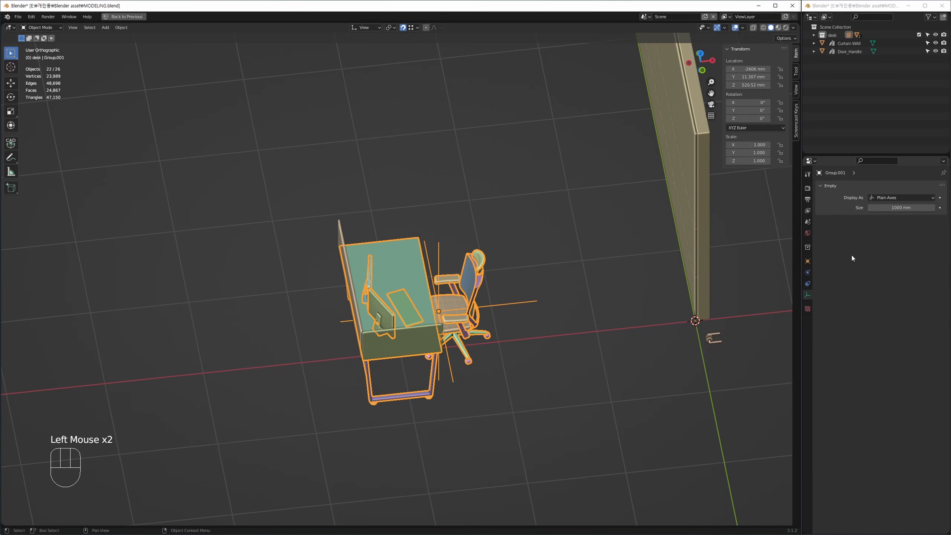
left_click(892, 207)
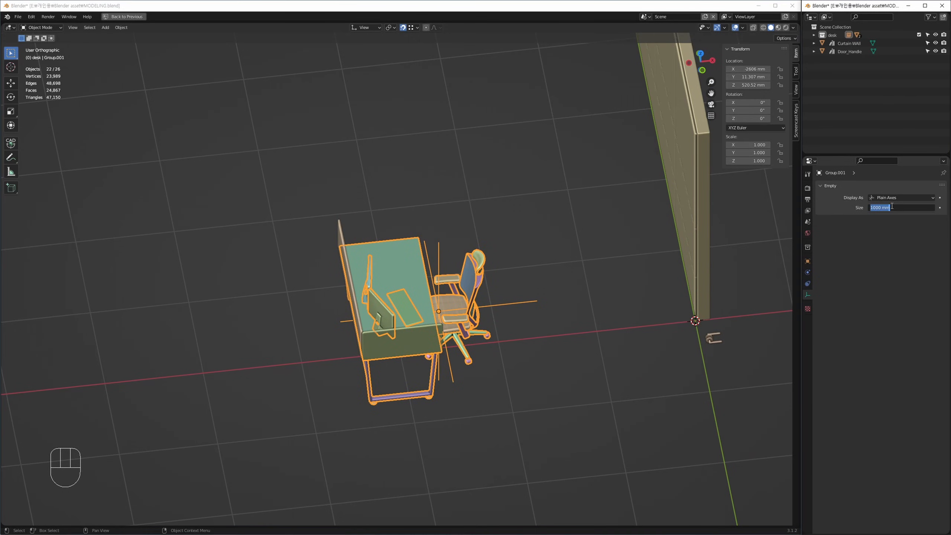
type("100")
key("Return")
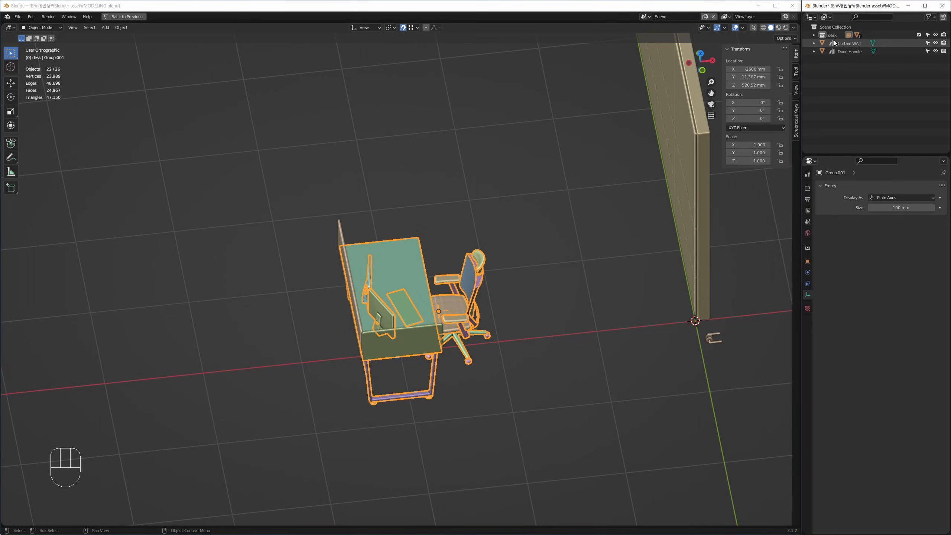
Step: Try moving the desk and chair library group along the global X axis, and undo the move
left_click(505, 258)
left_click(427, 293)
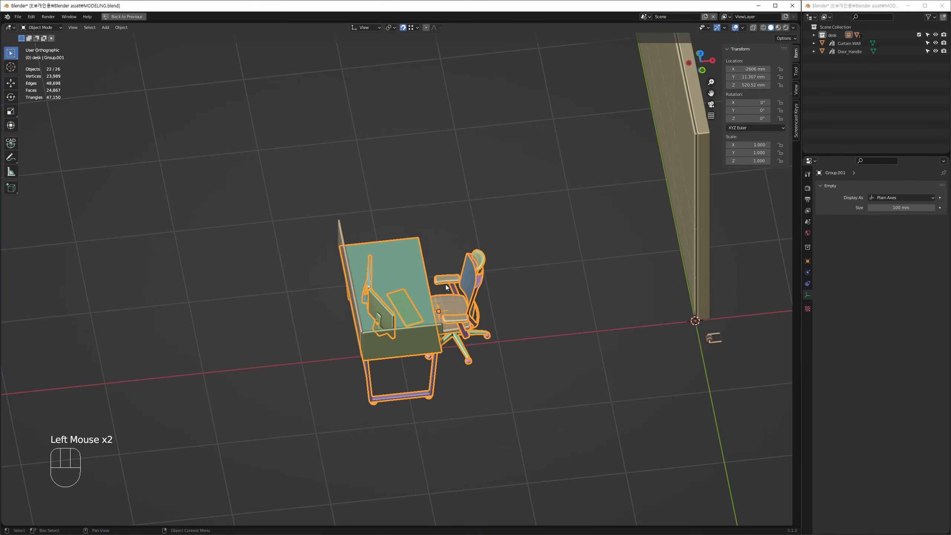
middle_click_drag(450, 280, 436, 235)
key("g")
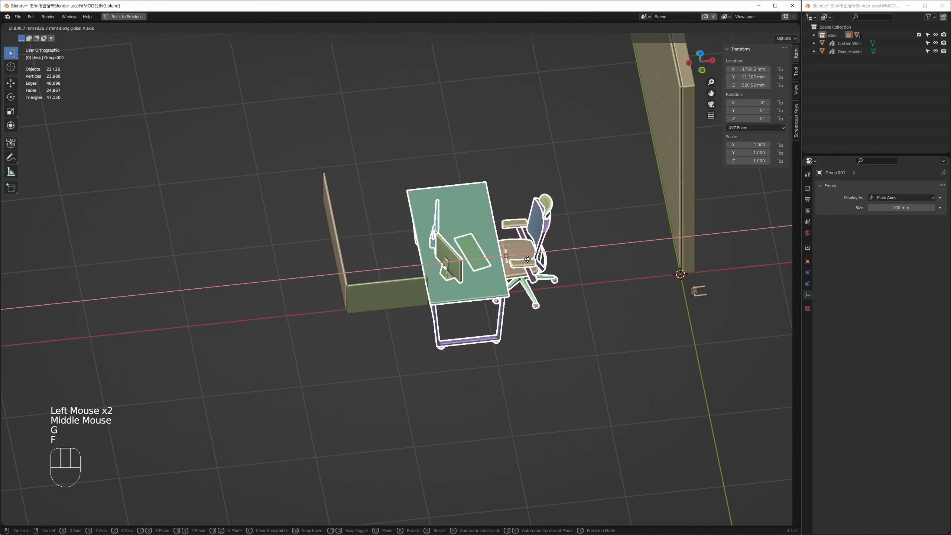
key("f")
left_click(486, 300)
key("ctrl+z")
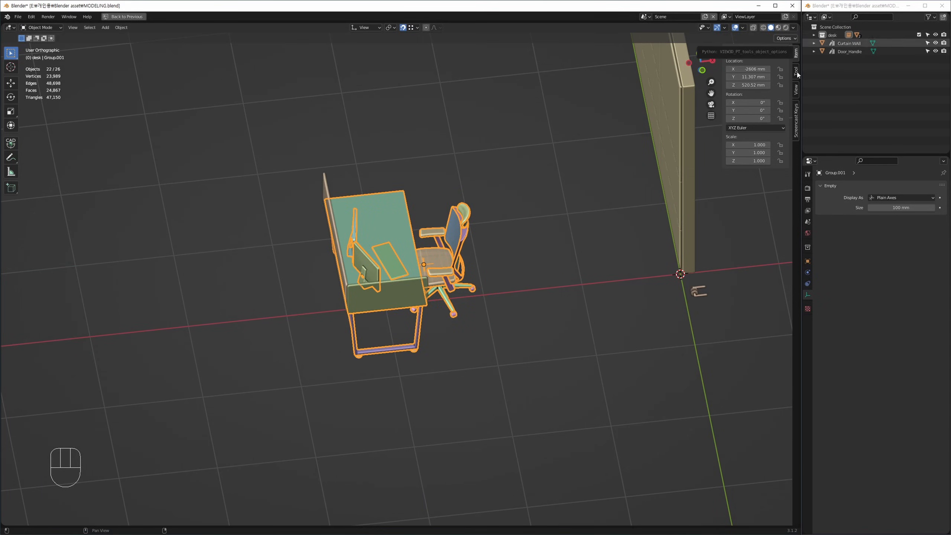
Step: Select the curtain wall and the desk and chair group in turn to compare how they are organised in the outliner
left_click(526, 198)
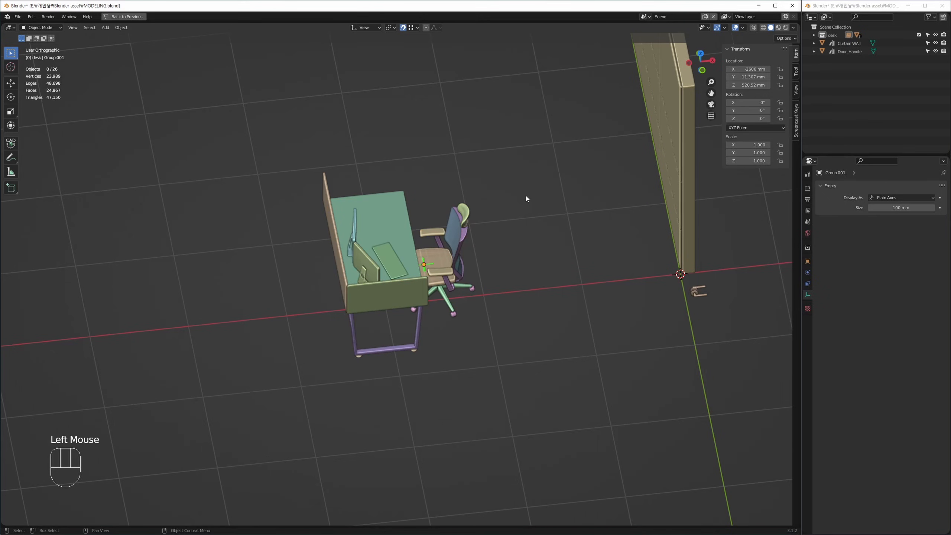
double_click(681, 153)
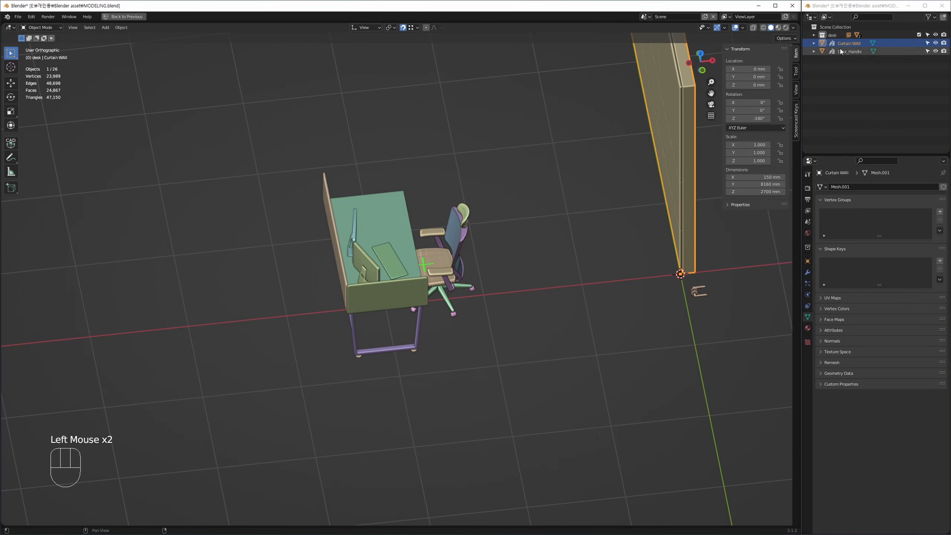
left_click(584, 205)
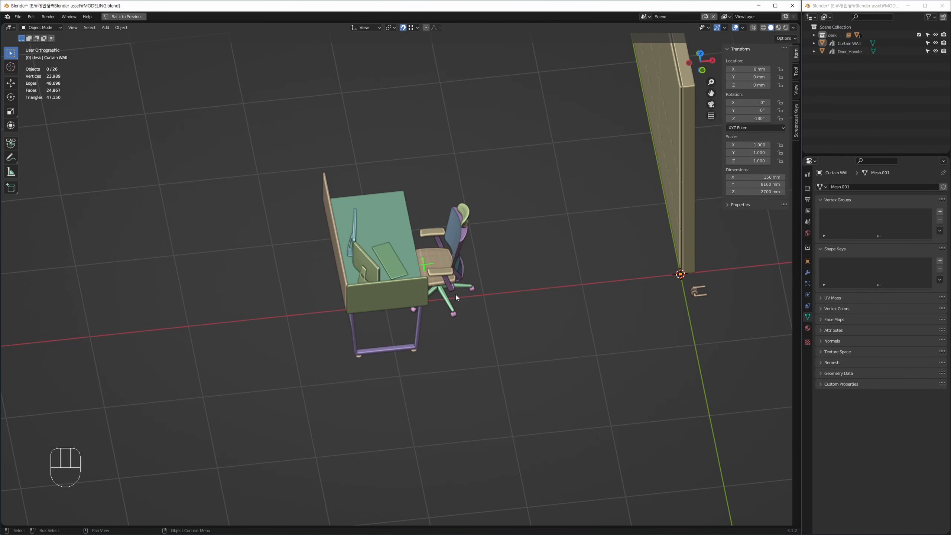
left_click(457, 235)
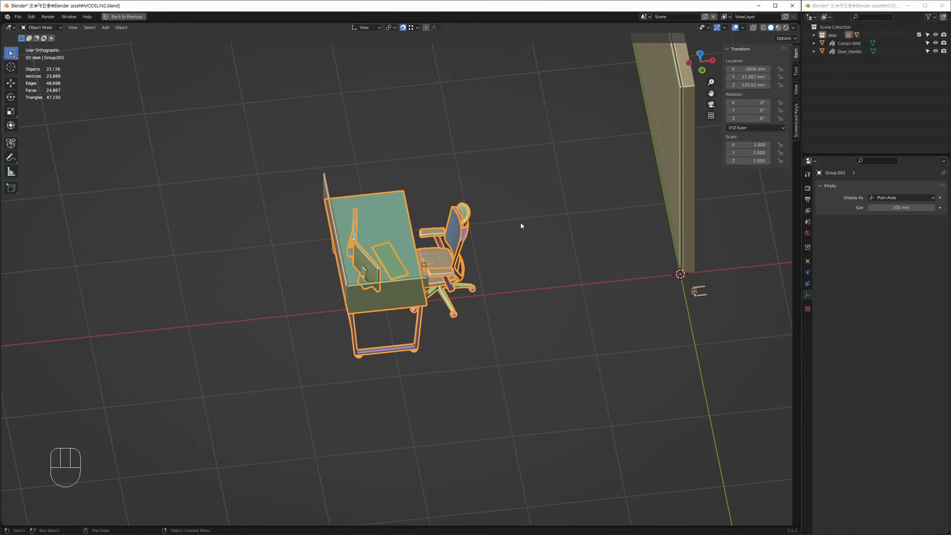
left_click(537, 220)
left_click(538, 221)
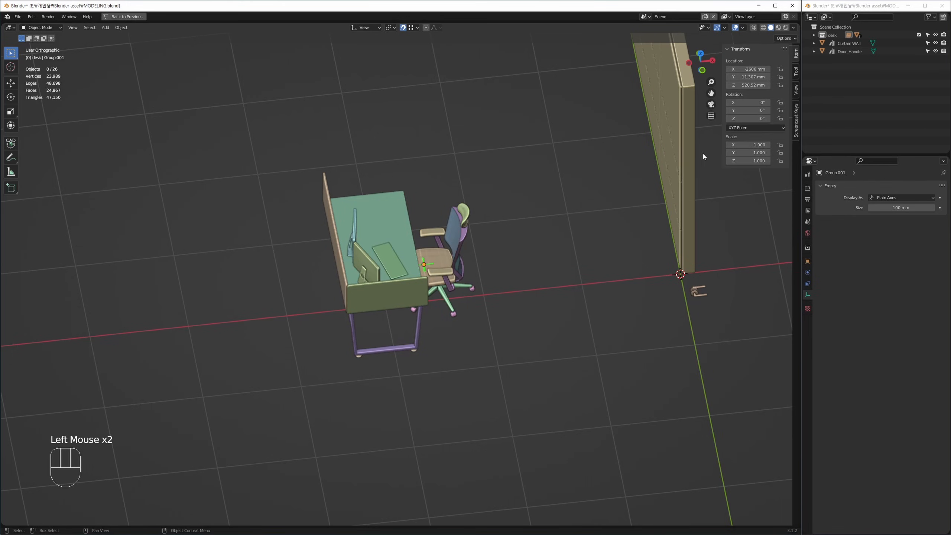
left_click(680, 163)
left_click(517, 234)
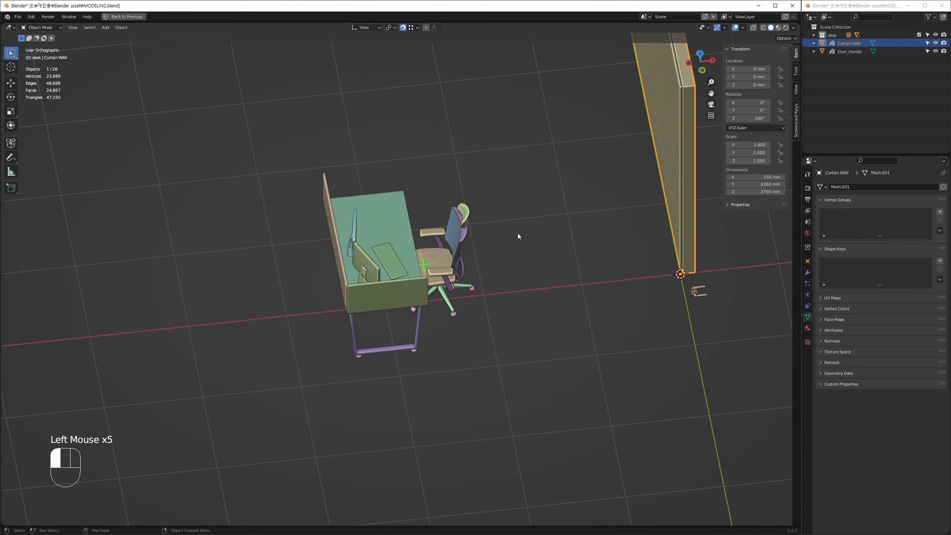
left_click(453, 251)
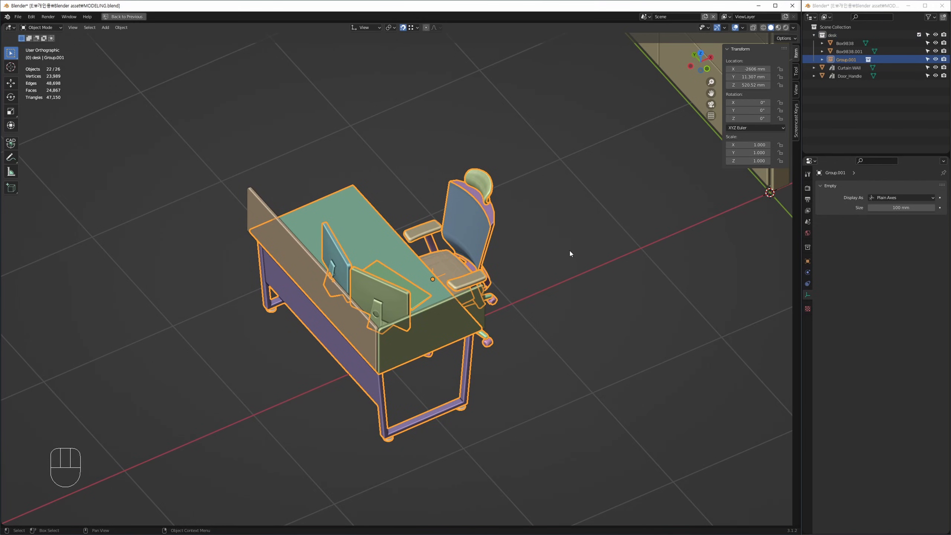
Step: Check the contents of the desk collection, including the long partition panel, and delete the collection while keeping its objects in the scene
left_click(814, 35)
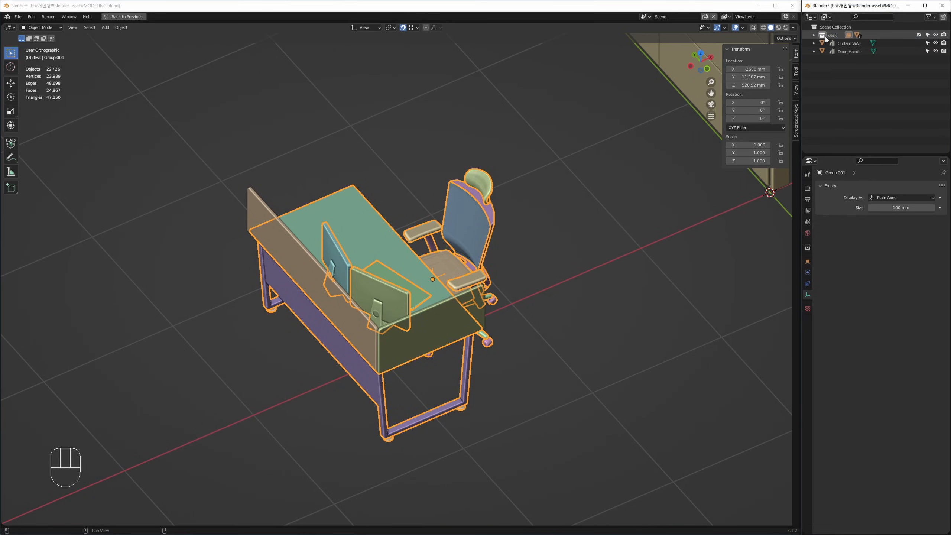
left_click(814, 35)
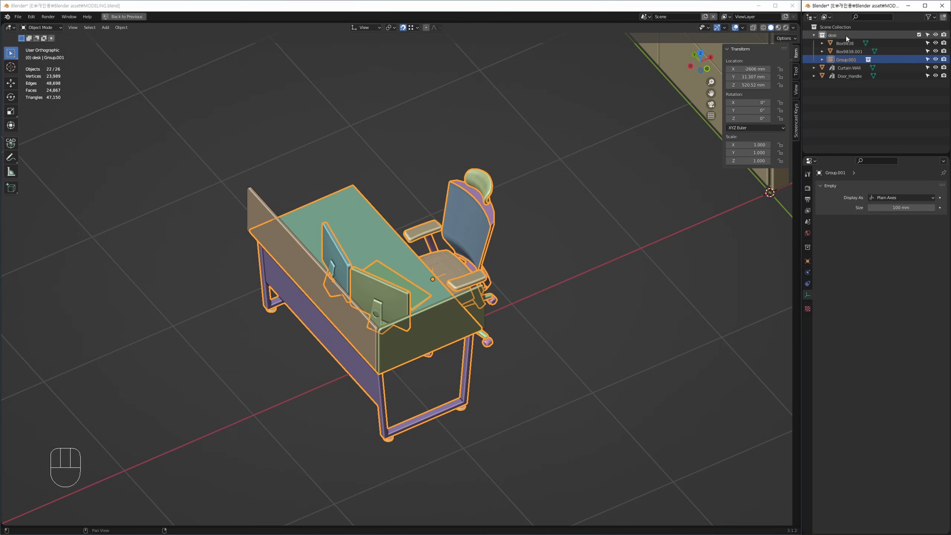
left_click(364, 329)
left_click(365, 324)
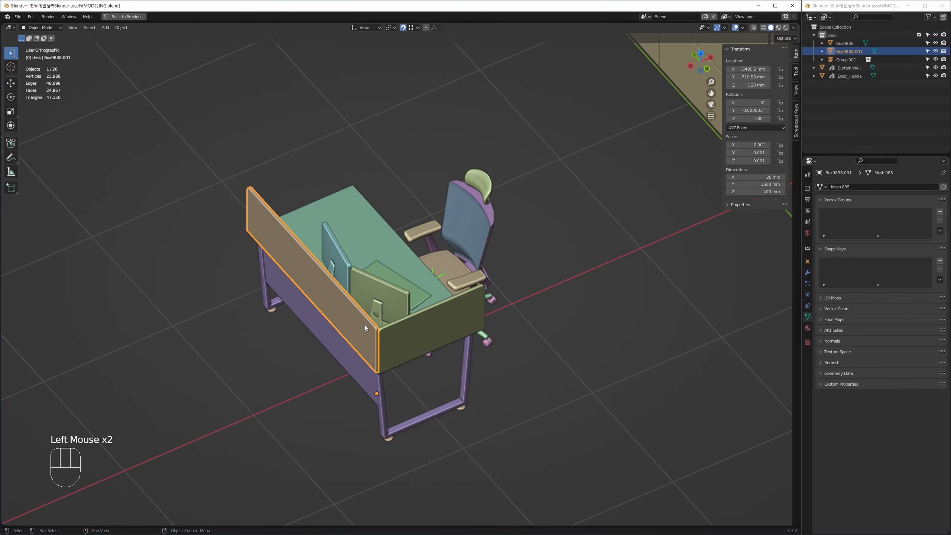
left_click(828, 35)
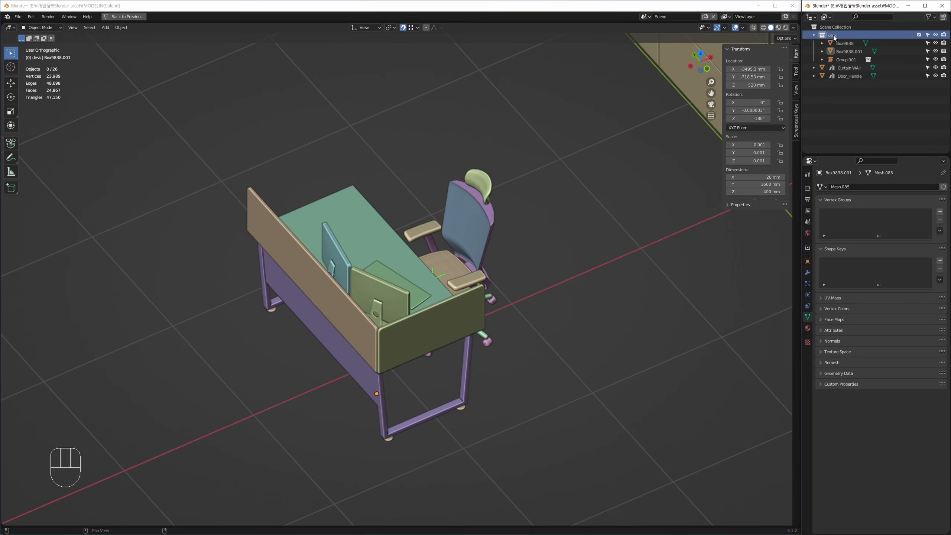
key("Delete")
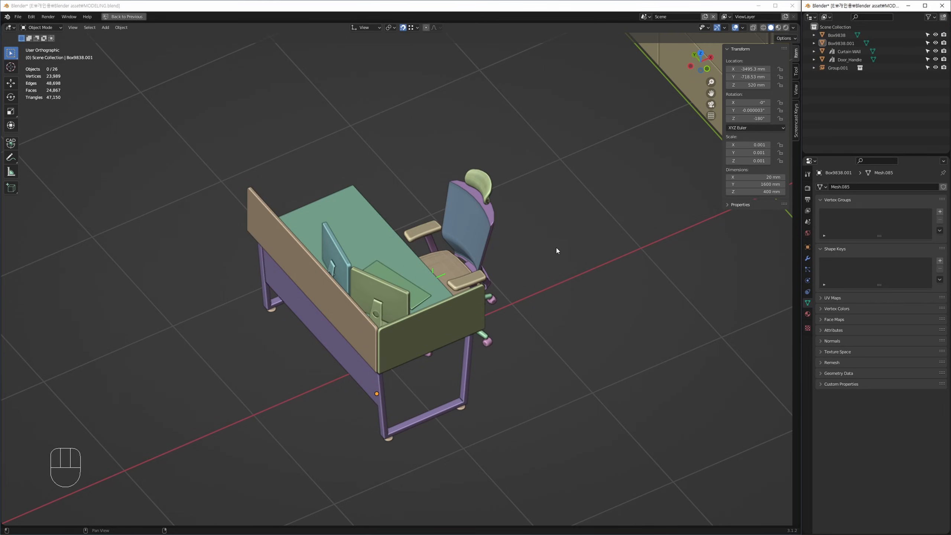
Step: Mark the desk and chair group Group.001 as an asset and check its entry in the Modeling library
double_click(479, 217)
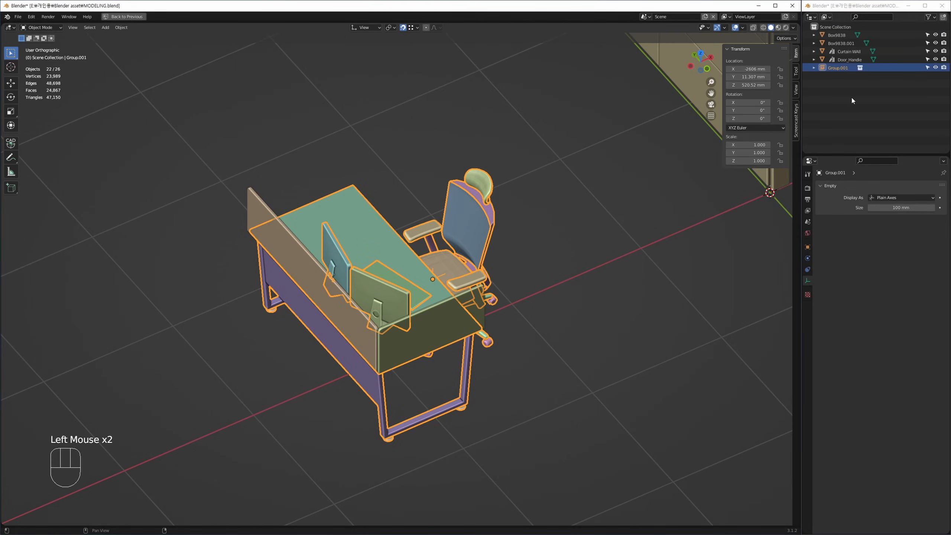
right_click(838, 67)
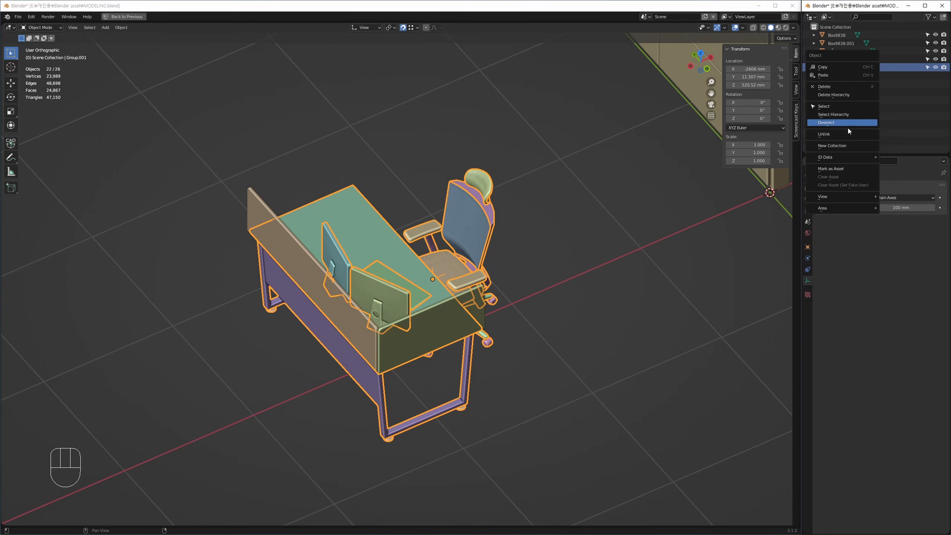
left_click(840, 168)
left_click(553, 263)
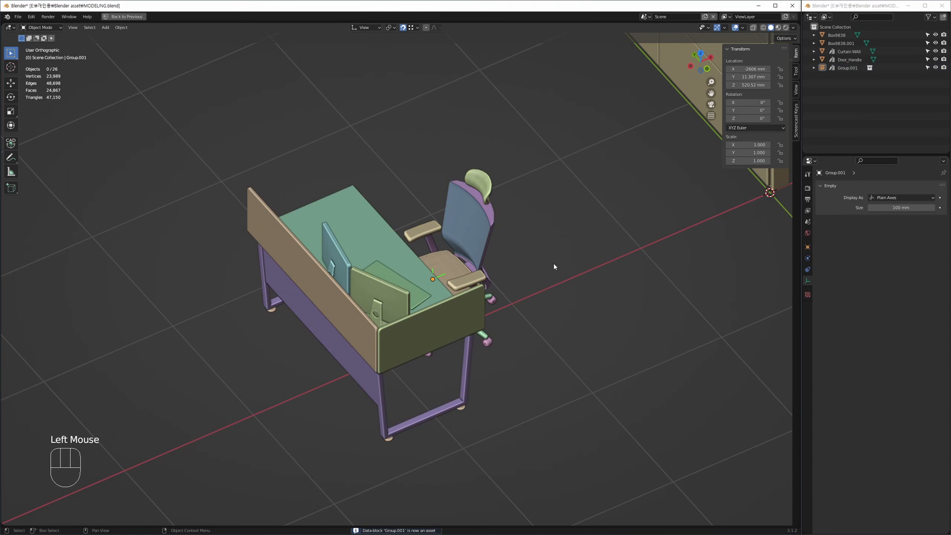
key("alt+w")
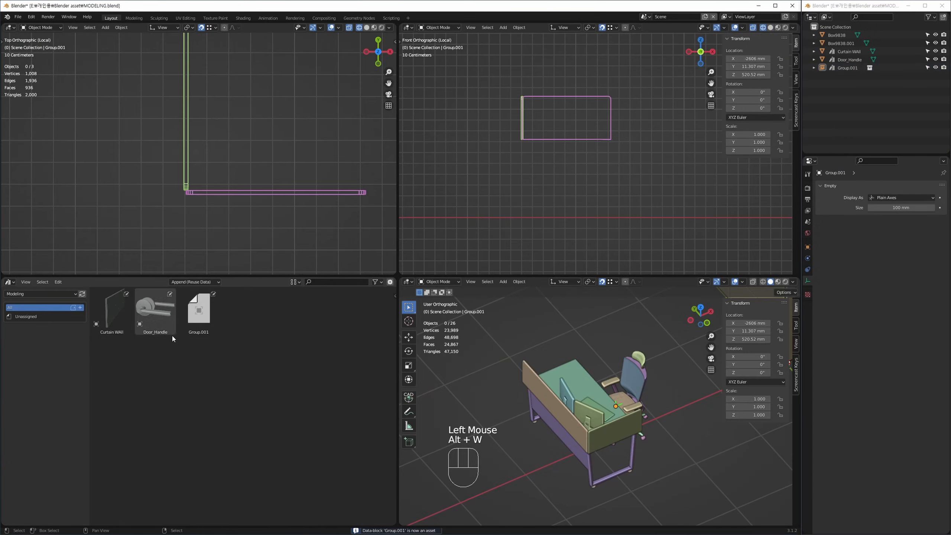
left_click(202, 322)
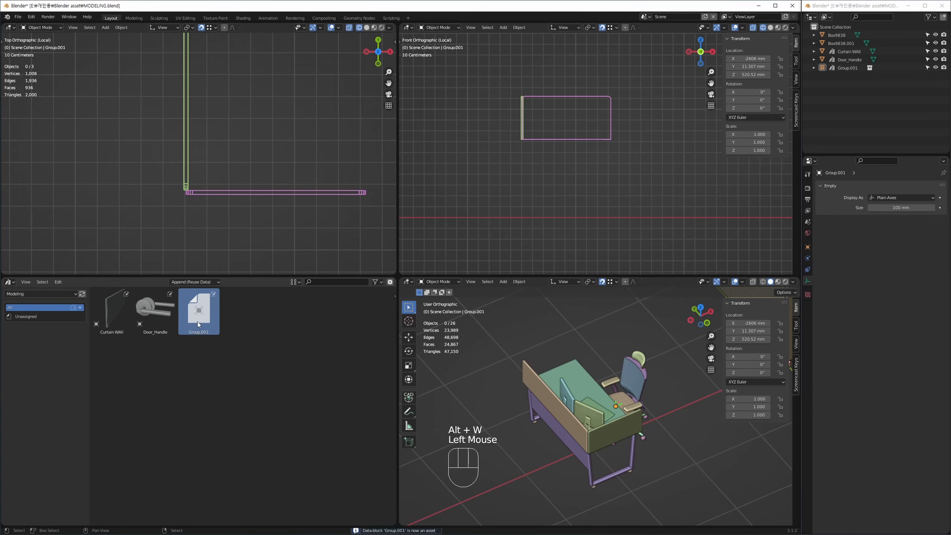
left_click(204, 319)
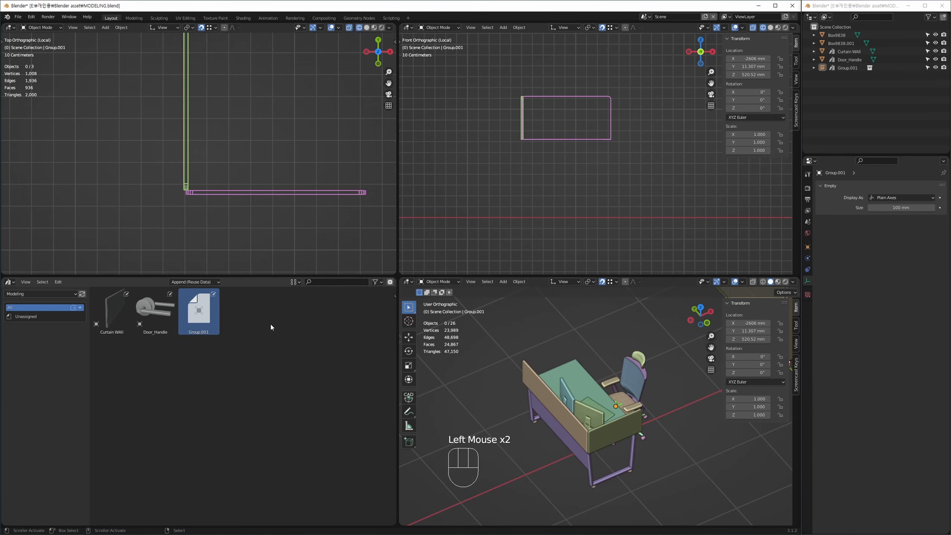
Step: Leave local view in the top and front viewports to show the whole scene
left_click(247, 333)
left_click(213, 311)
middle_click_drag(323, 215, 320, 192, "ctrl")
left_click(361, 189)
left_click(505, 312)
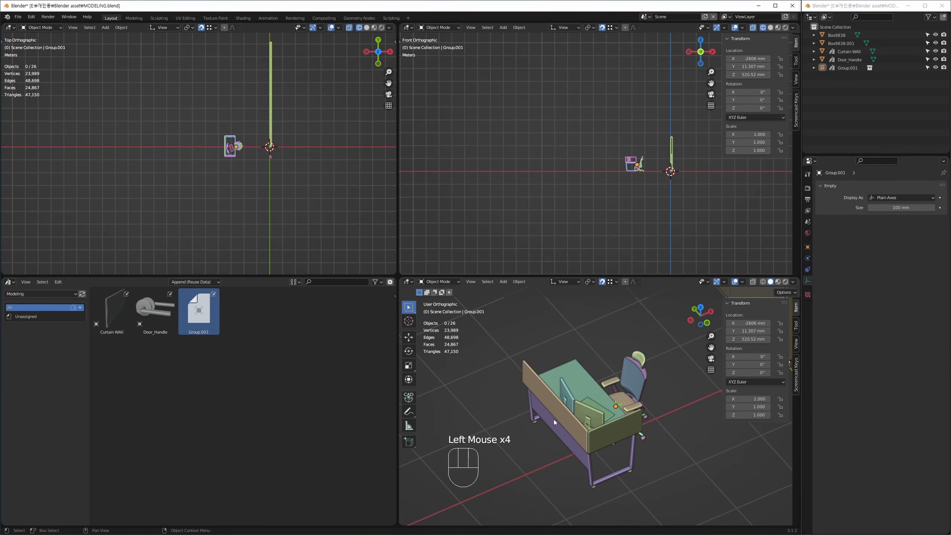
Step: Select the desk's two partition panels and the desk and chair group in turn to check which parts belong to the group
left_click(566, 421)
left_click(600, 432, "ctrl")
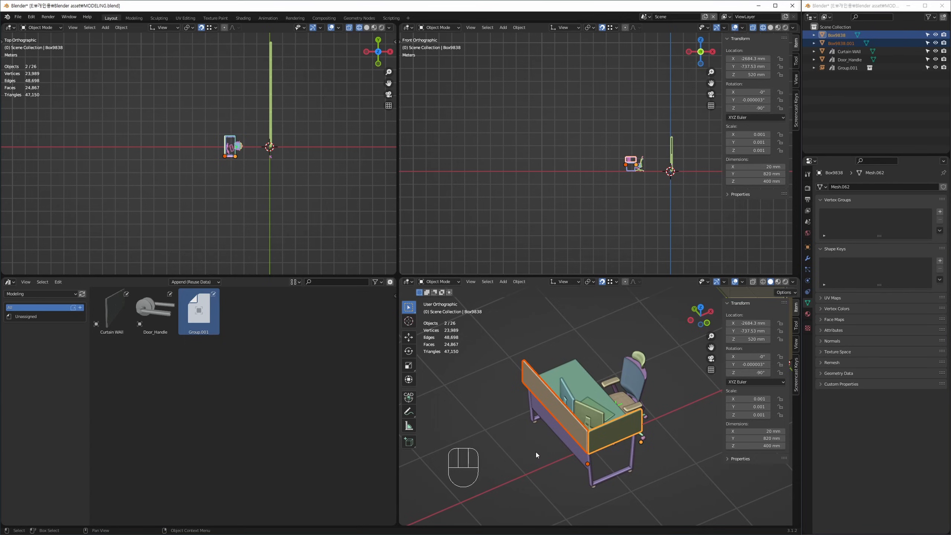
left_click(664, 333)
left_click_drag(665, 333, 509, 455)
left_click(561, 348)
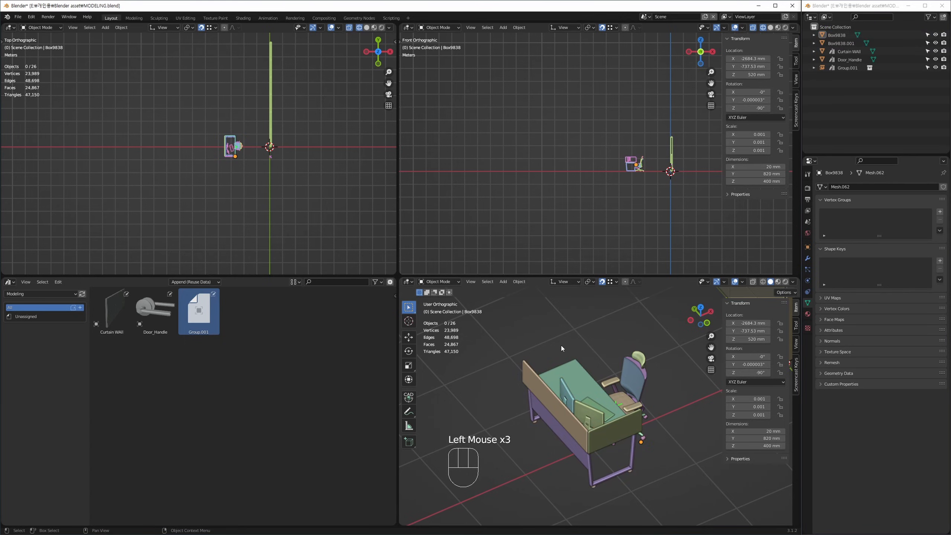
left_click(650, 347)
left_click(628, 374)
middle_click(616, 371)
key("alt+w")
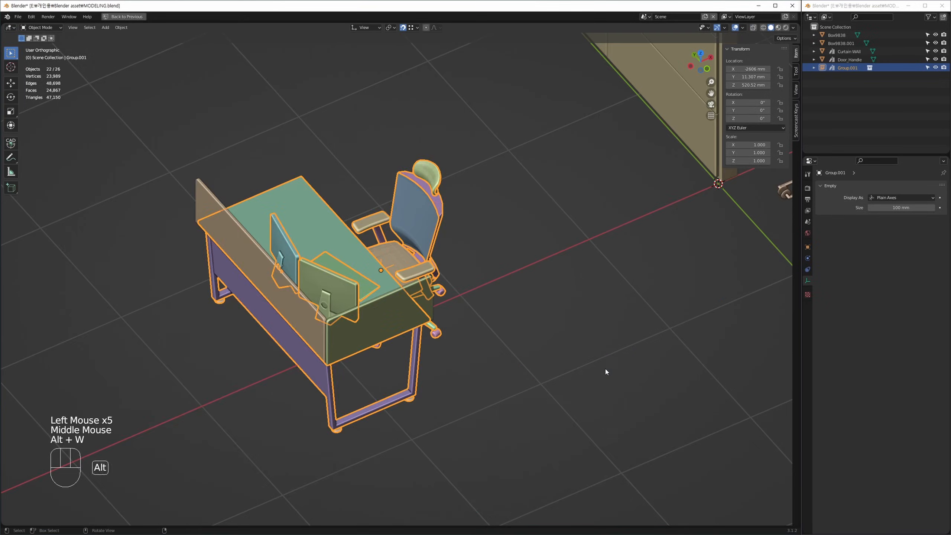
left_click(604, 369)
middle_click_drag(604, 370, 611, 384)
double_click(612, 384)
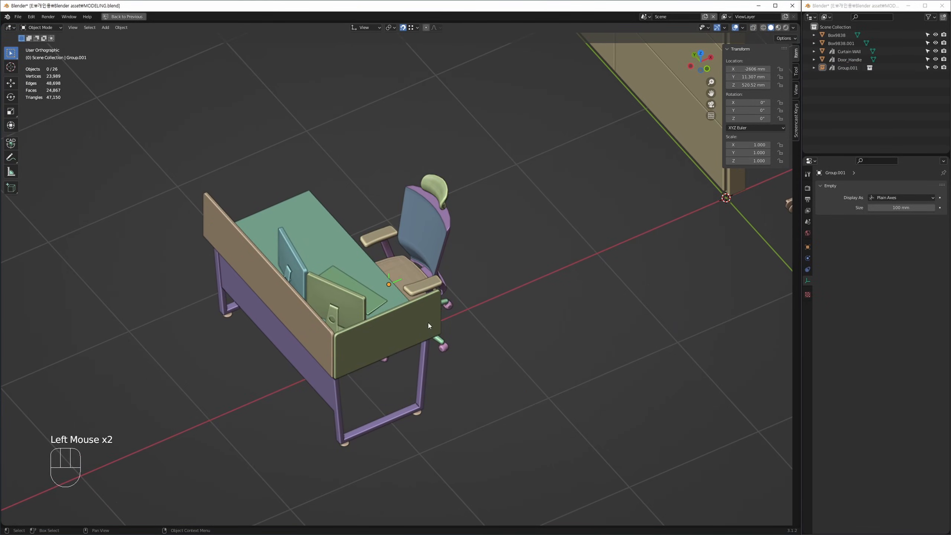
middle_click_drag(428, 323, 445, 317)
left_click(433, 361)
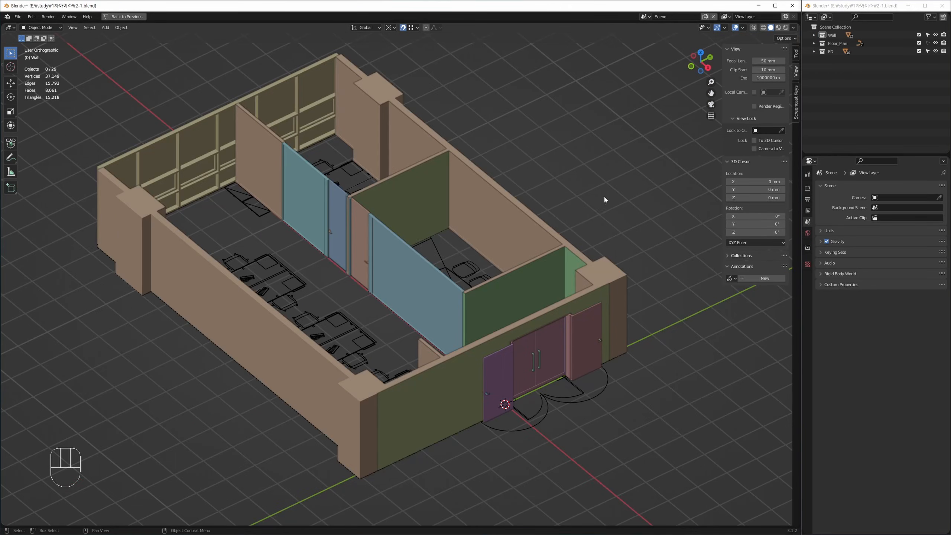
Step: Switch to the office floor plan file and turn its second front viewport into an Asset Browser showing the Modeling library
left_click(604, 196)
key("z")
middle_click_drag(478, 277, 401, 321)
key("alt+w")
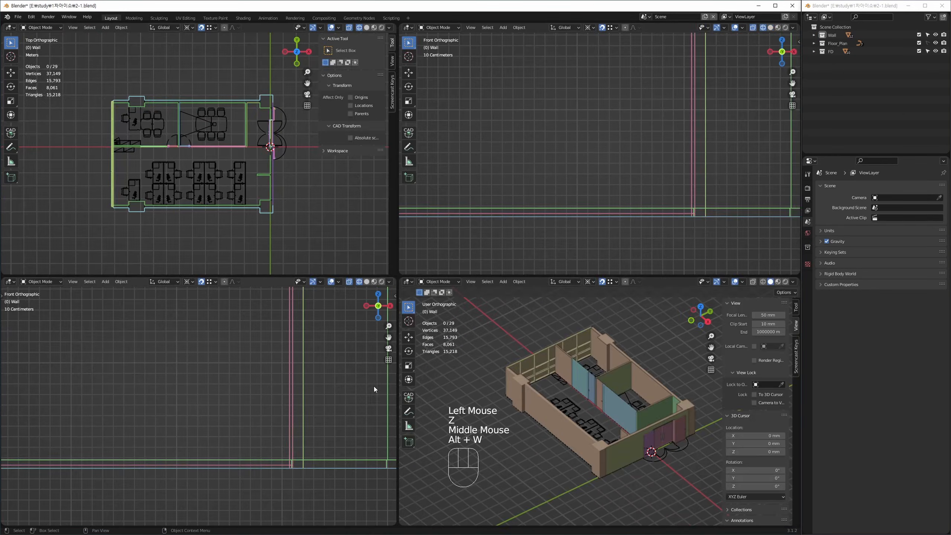
left_click(10, 281)
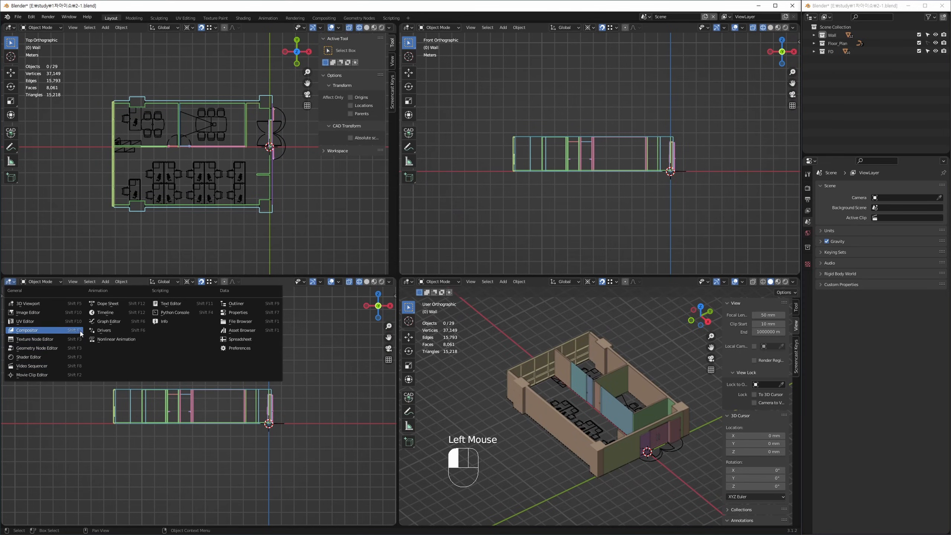
left_click(257, 329)
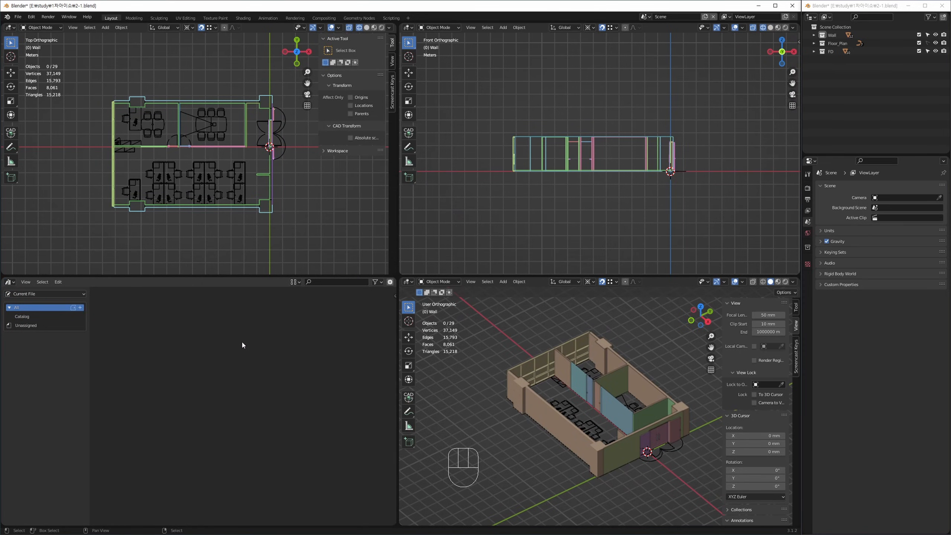
left_click(37, 293)
left_click(28, 315)
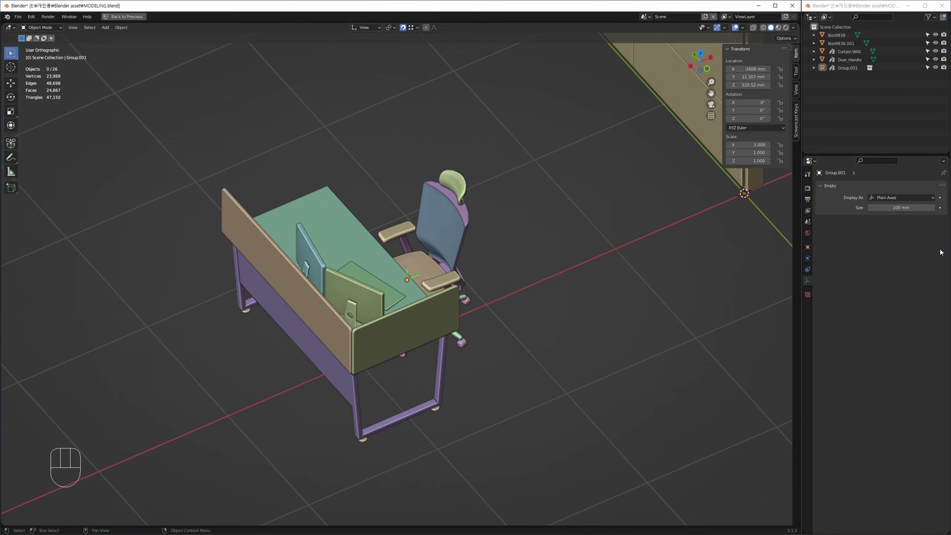
Step: Return to the asset file with the desk and chair group and save it
left_click(542, 327)
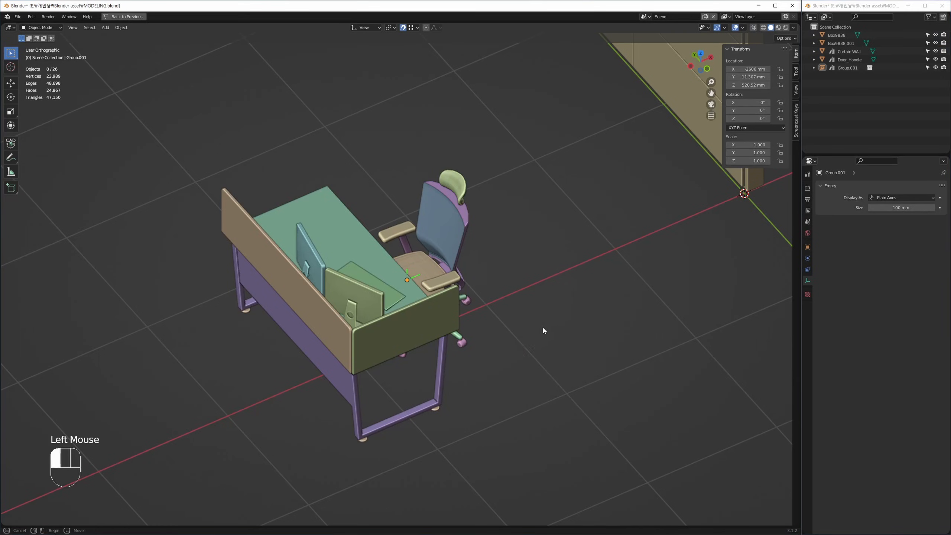
middle_click_drag(542, 327, 491, 306)
left_click(491, 307)
key("ctrl+s")
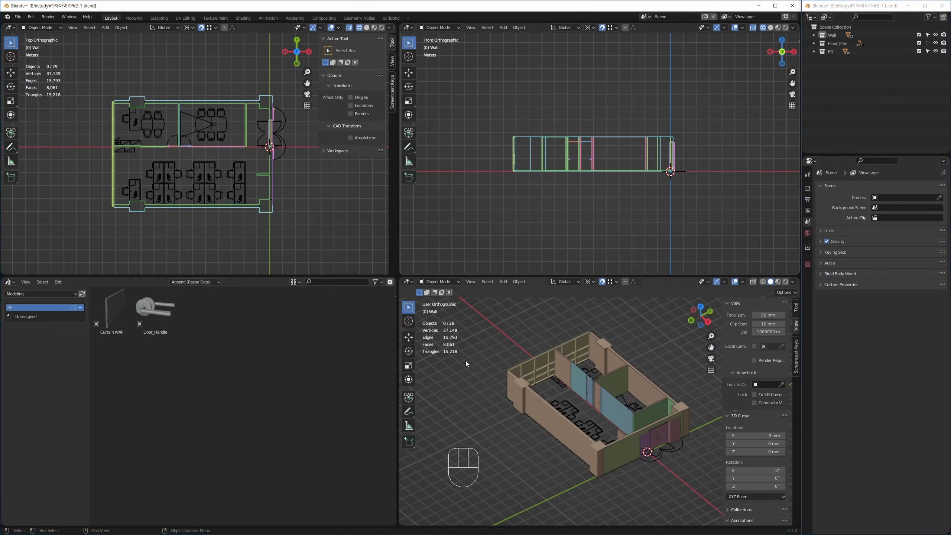
Step: Switch back to the office plan file, refresh the Modeling library and place the Group.001 asset outside the building in the top view
left_click(427, 371)
left_click(253, 360)
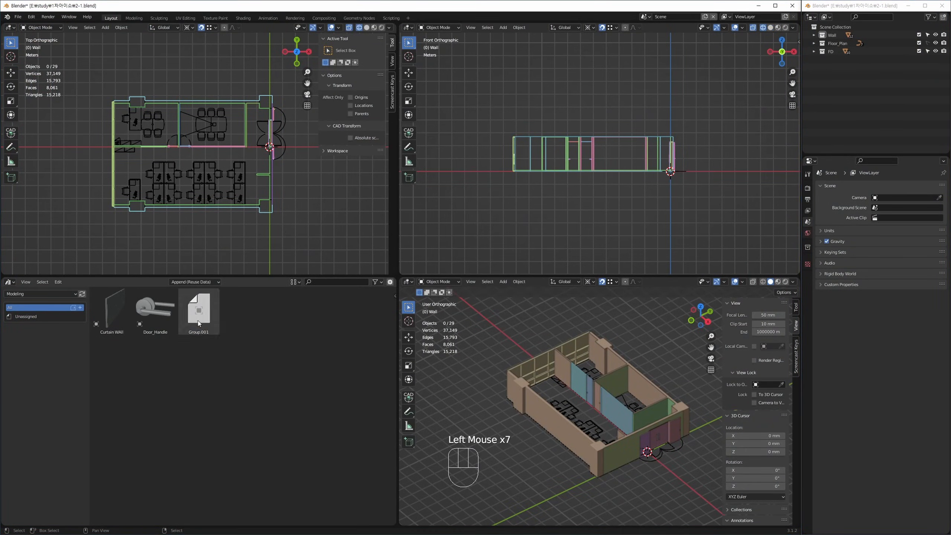
left_click(199, 318)
left_click_drag(205, 311, 330, 206)
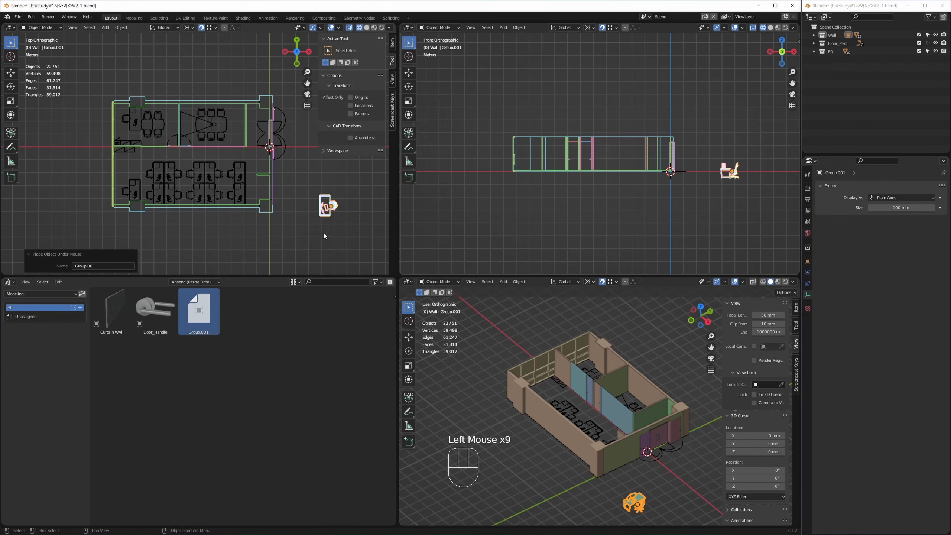
Step: Examine the placed desk and chair group up close in the top view and check its place in the outliner
middle_click_drag(324, 232, 293, 222)
left_click(328, 211)
left_click(291, 205)
key("z")
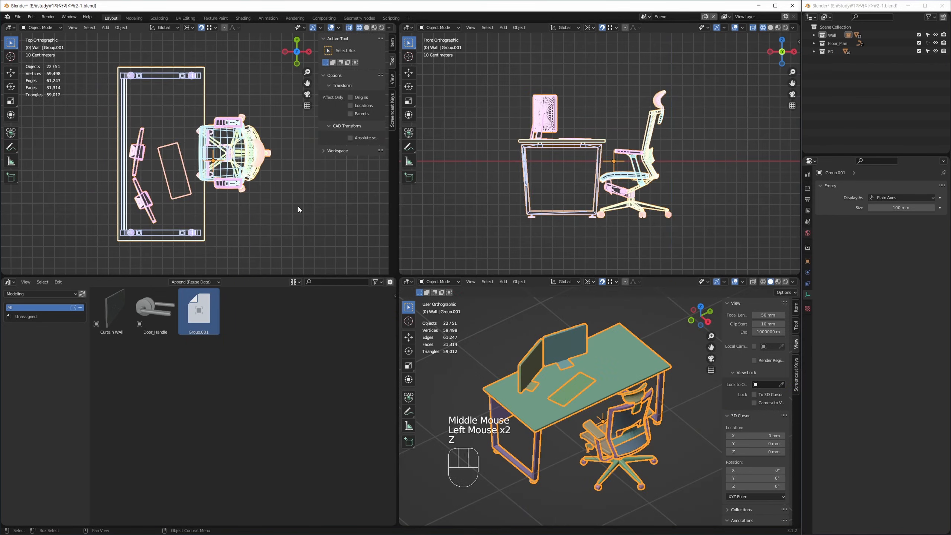
left_click(324, 232)
left_click(241, 183)
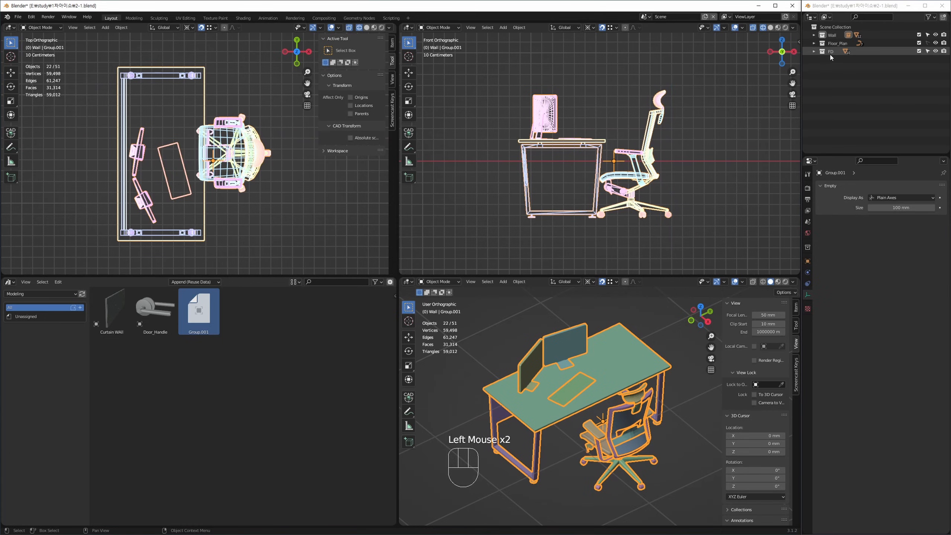
left_click(330, 219)
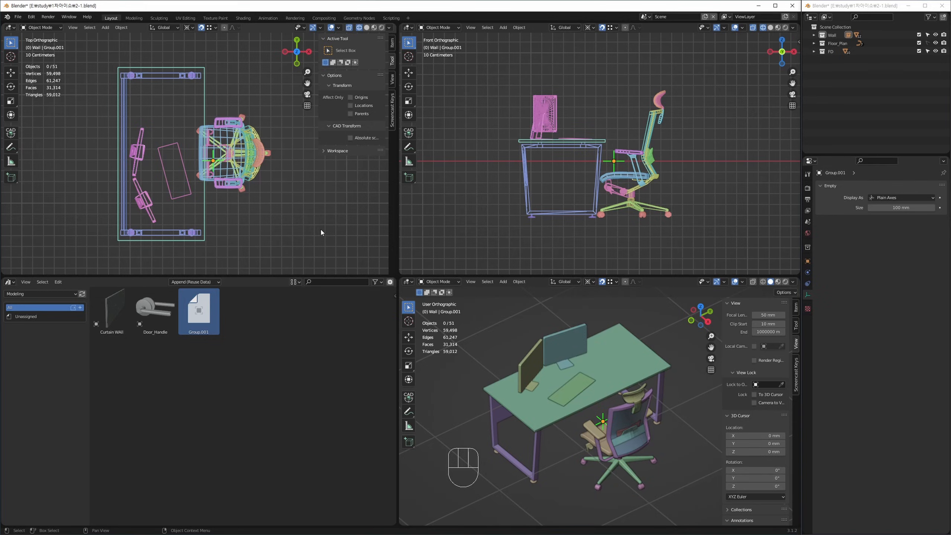
Step: Try to open the placed desk and chair group for editing in the maximised perspective view
left_click(392, 247)
middle_click_drag(526, 365, 507, 335)
key("alt+w")
left_click(505, 201)
key("Tab")
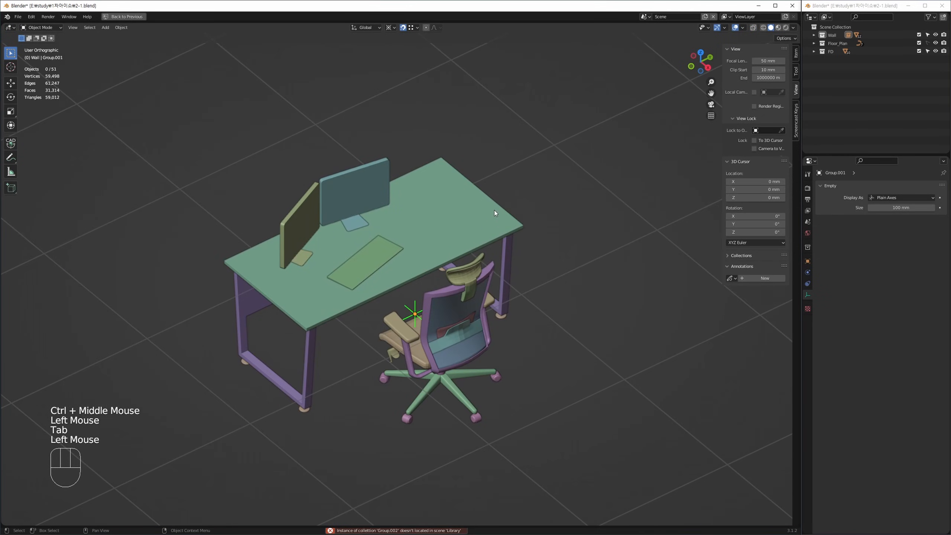
double_click(471, 226)
middle_click_drag(456, 279, 627, 120, "ctrl")
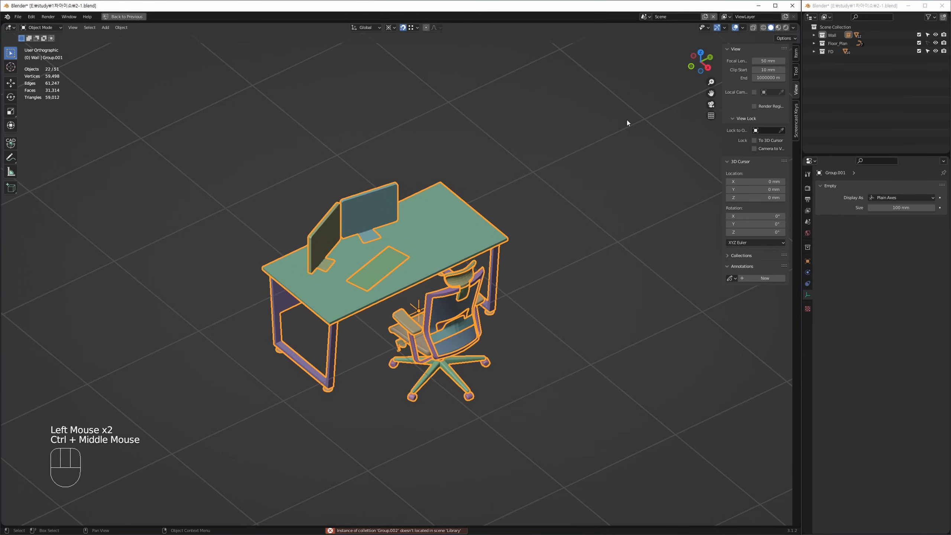
left_click(505, 218)
left_click(466, 245)
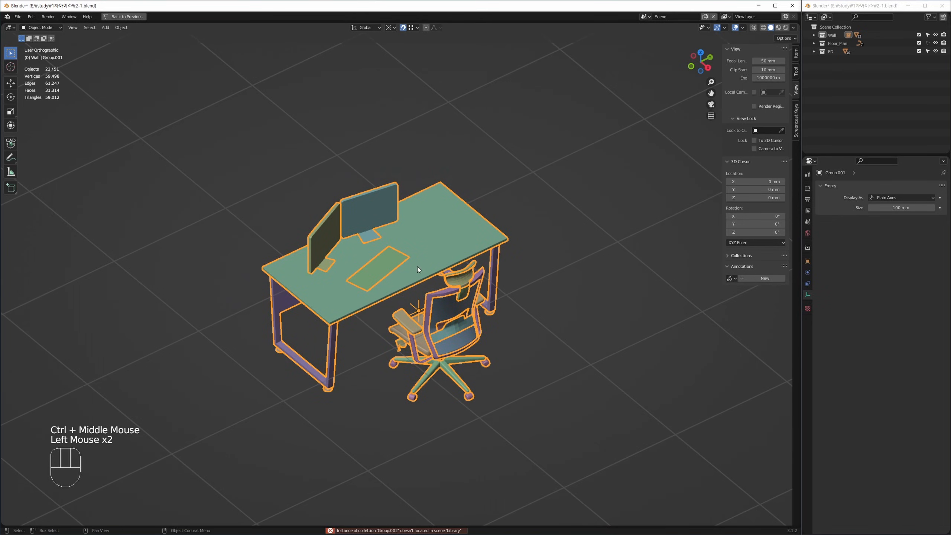
middle_click_drag(554, 201, 454, 298)
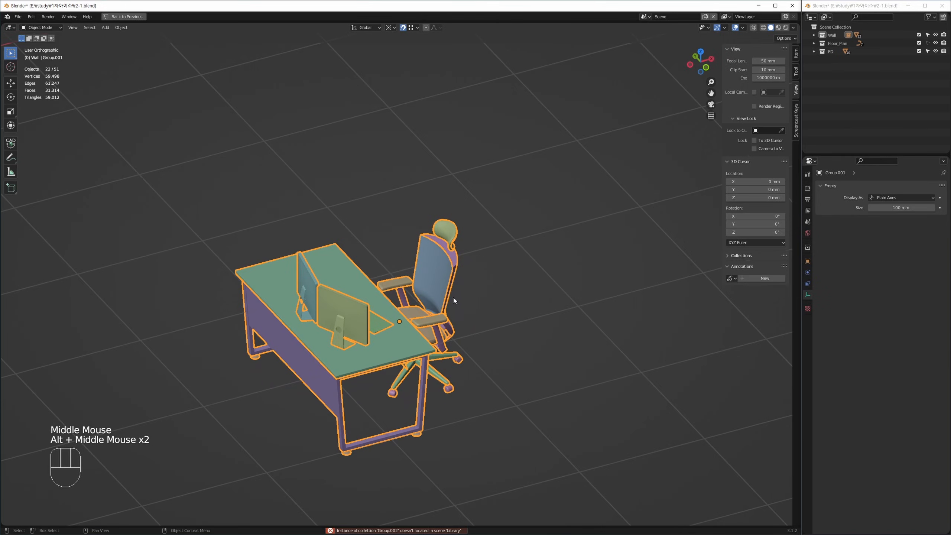
key("Tab")
left_click(497, 274)
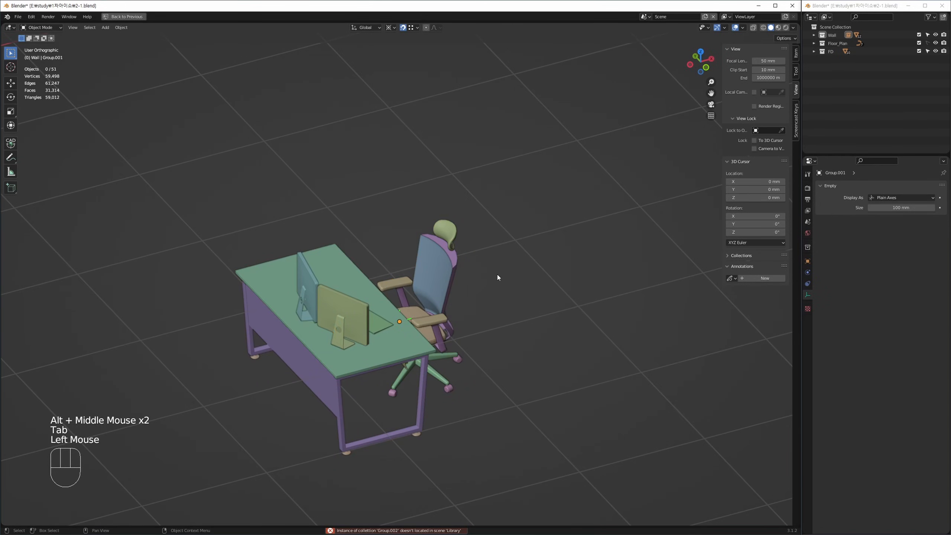
Step: Clear all objects and collections from the Library scene and remove that scene from the file
left_click(395, 342)
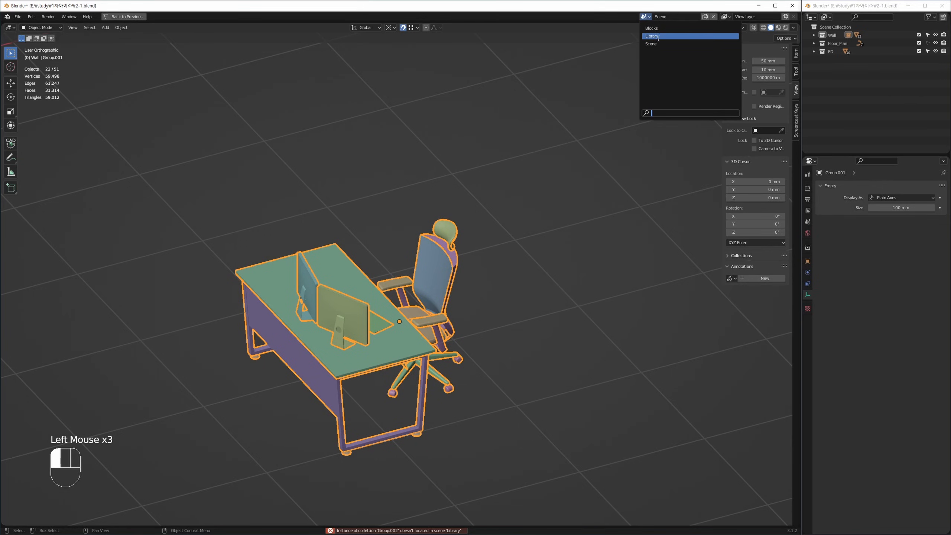
left_click(652, 36)
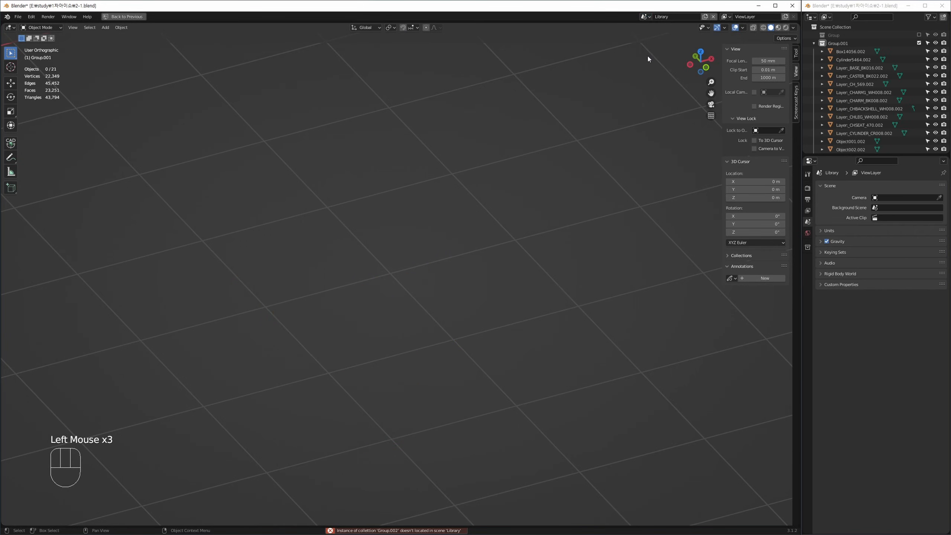
left_click(584, 168)
key("z")
key("ctrl+a")
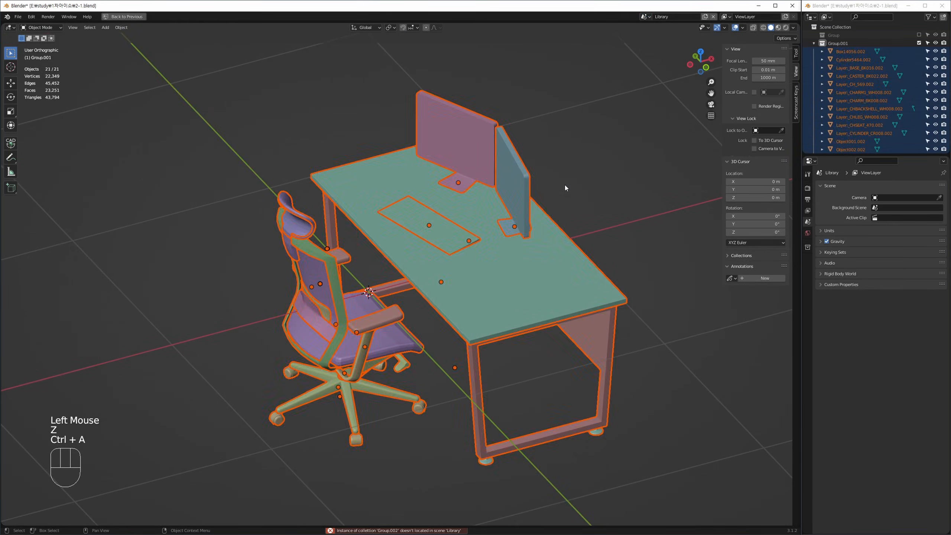
key("Delete")
key("z")
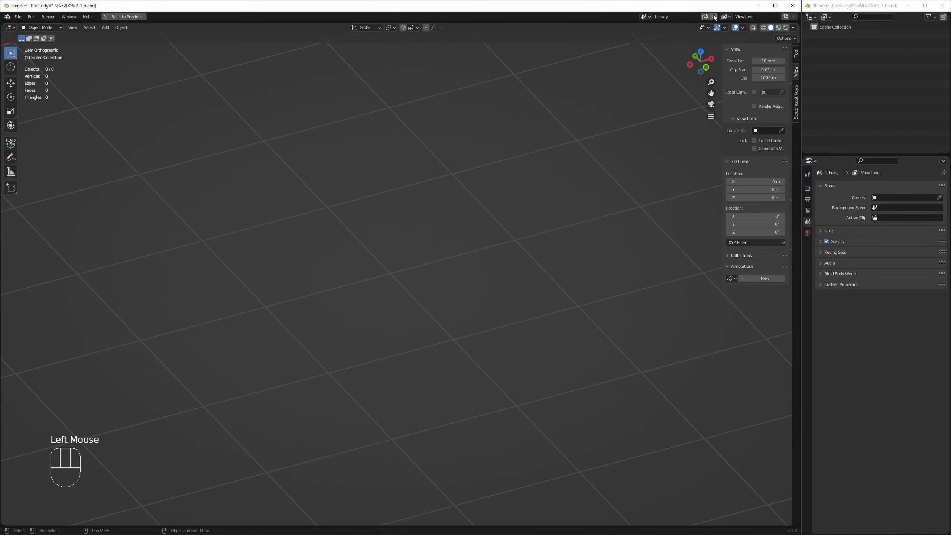
left_click(714, 16)
left_click(713, 16)
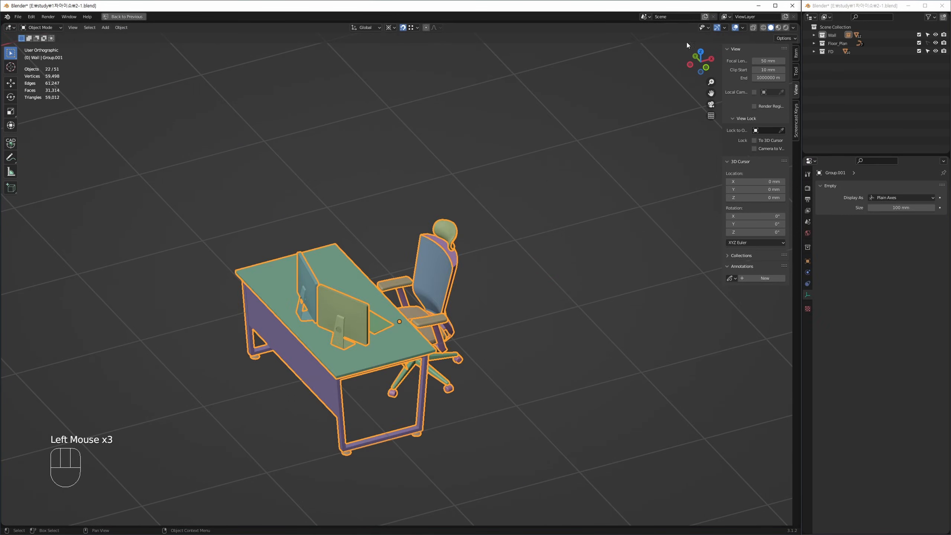
Step: Reselect the placed desk and chair group in the main scene and retry opening it for editing
left_click(393, 340)
left_click(420, 316)
key("z")
left_click(571, 235)
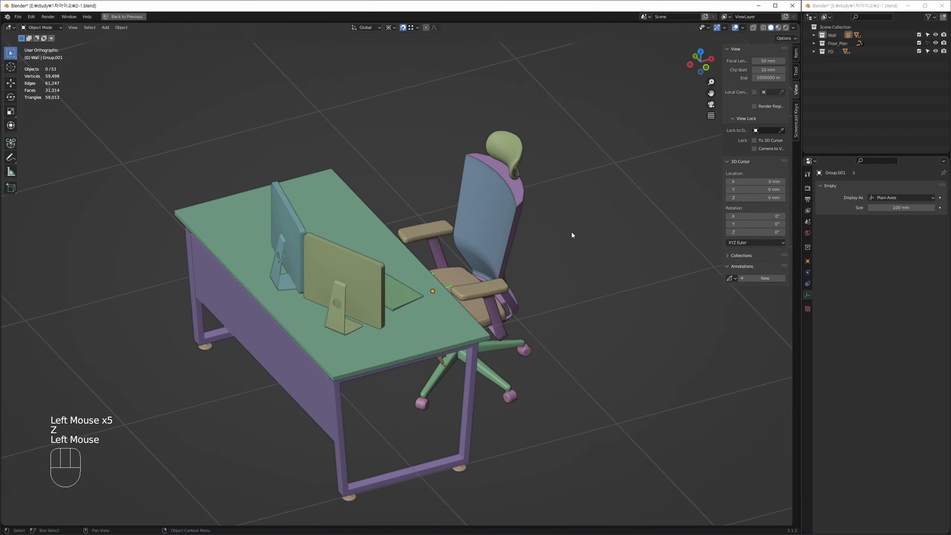
left_click(428, 305)
key("Tab")
left_click(575, 215)
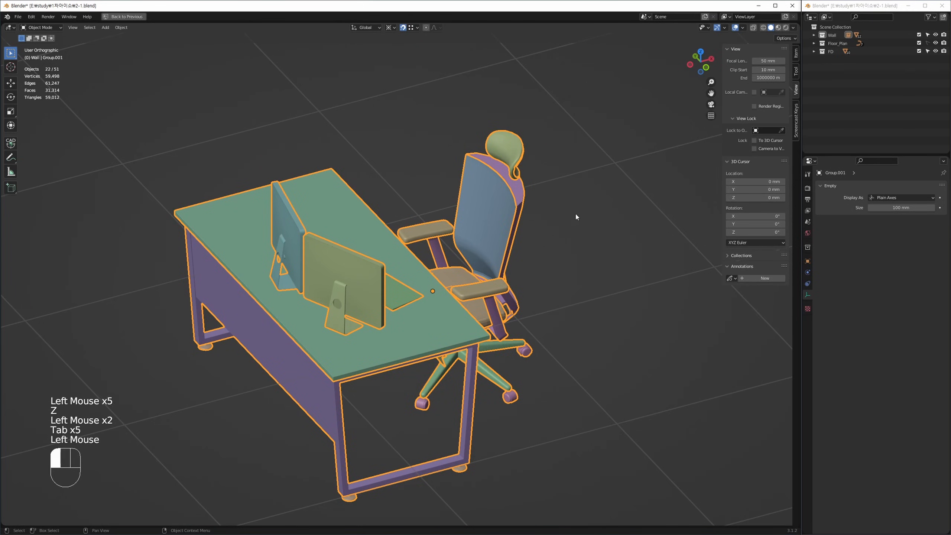
Step: Convert the placed desk and chair group into a Library-scene instance using the Quick Instance fix, then deselect it
left_click(421, 325)
middle_click_drag(420, 321, 426, 282, "ctrl")
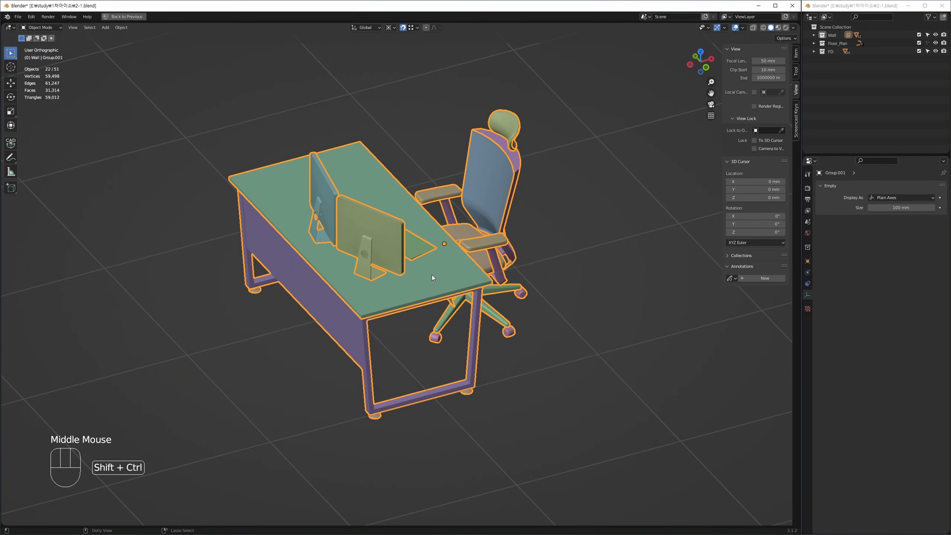
key("ctrl+shift+g")
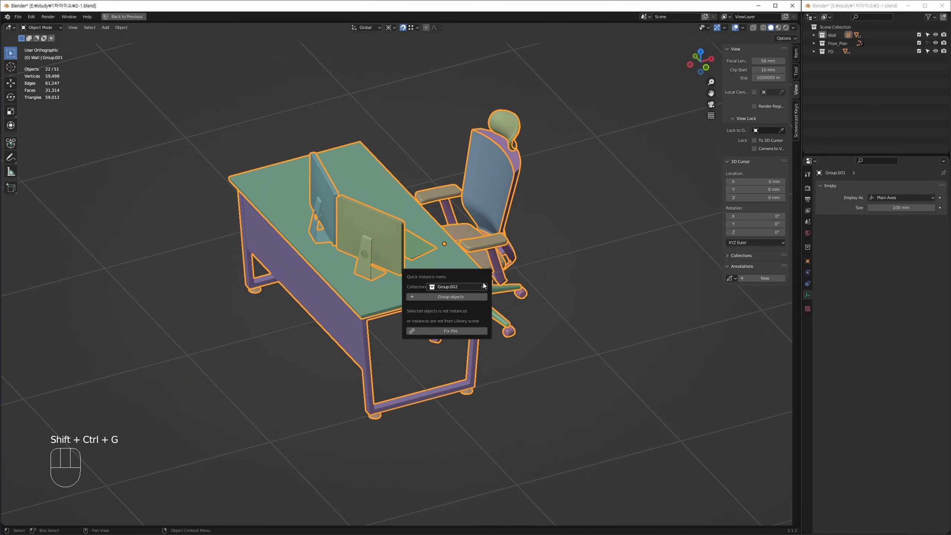
left_click(461, 331)
left_click(587, 176)
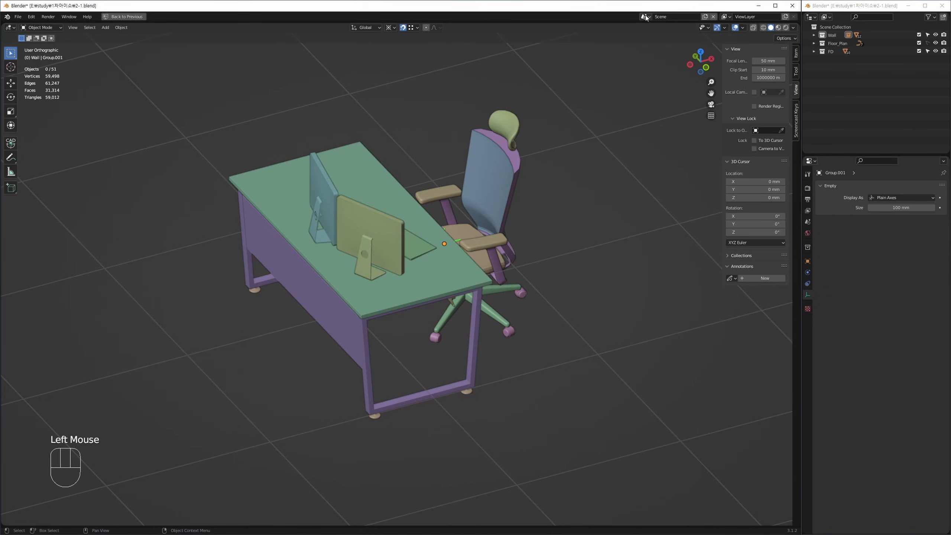
Step: Open the group's contents in the Library scene, check that its chair parts can be selected individually, and return to the main scene
left_click(645, 16)
left_click(657, 32)
key("Tab")
left_click(483, 222)
left_click(505, 227)
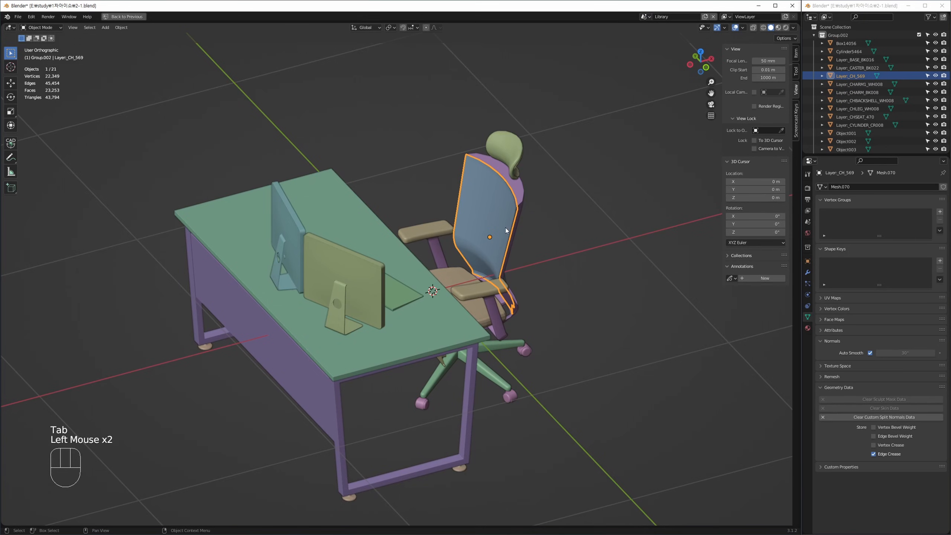
left_click(571, 214)
key("Tab")
Step: Delete the placed desk and chair group beside the office floor plan in the top view
left_click_drag(466, 328, 467, 325)
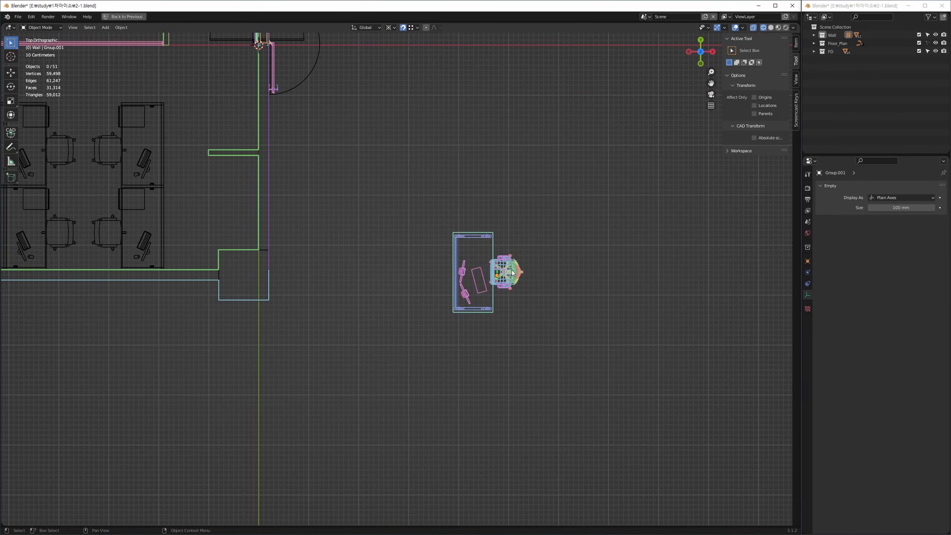
middle_click_drag(492, 282, 520, 255, "shift")
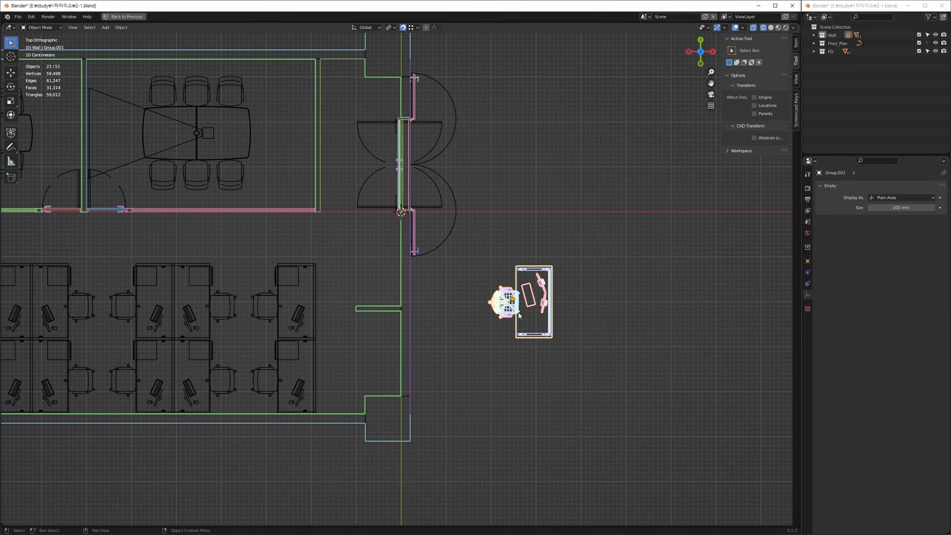
key("Delete")
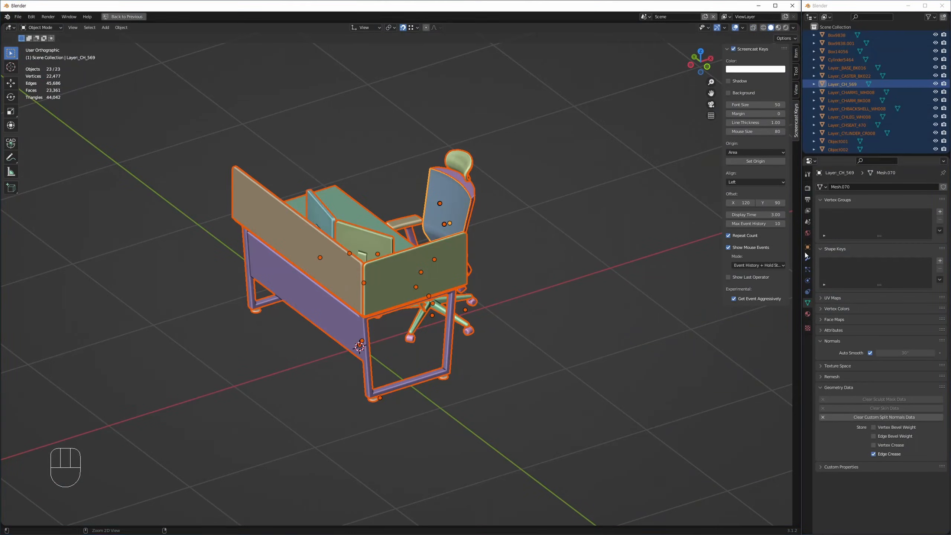
Step: Switch to the source model with the partition panels and select all of its desk, panel, monitor and chair objects
left_click(466, 300)
left_click(467, 268)
middle_click_drag(467, 268, 555, 232, "alt")
left_click(583, 153)
left_click_drag(585, 80, 276, 408)
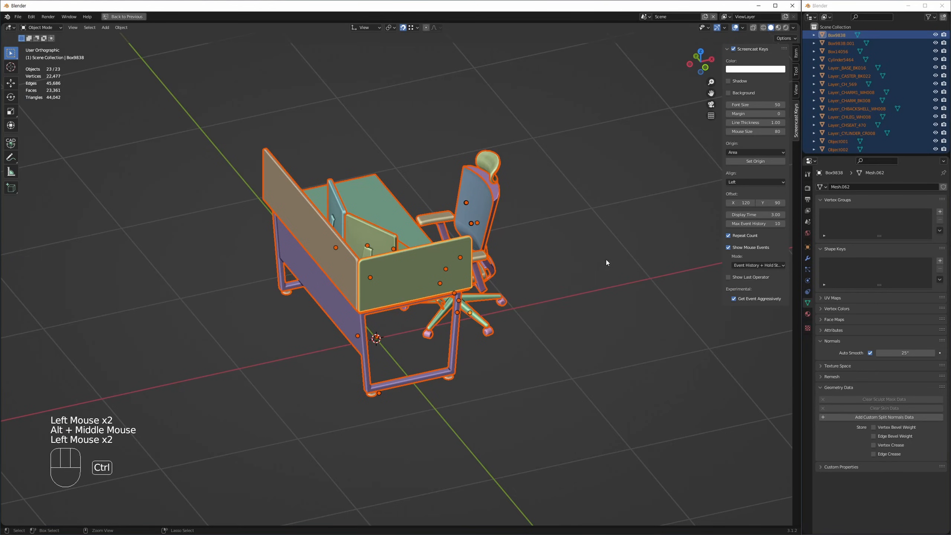
Step: Copy the desk-and-chair set into the floor plan file and move it outside the plan, about 3450 mm in X and -2400 mm in Y
key("ctrl+c")
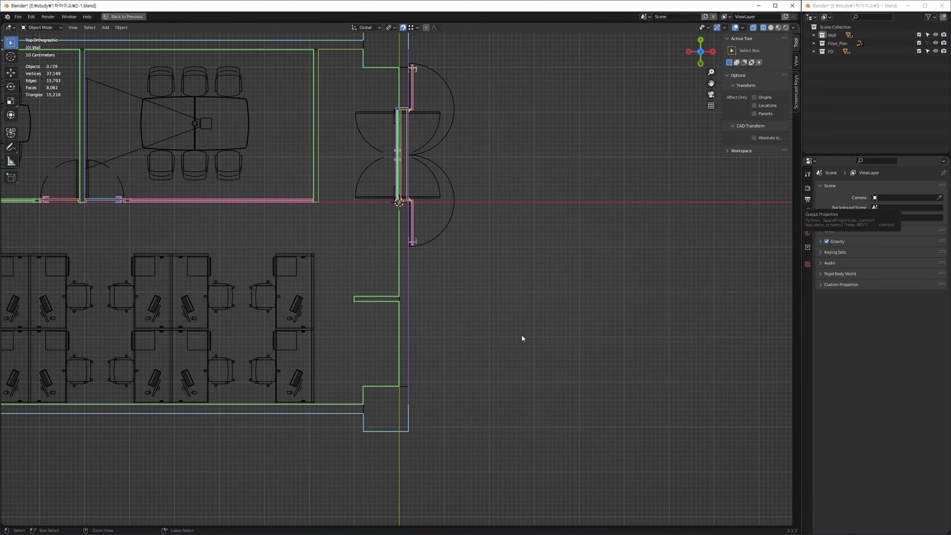
key("ctrl+v")
middle_click_drag(516, 303, 501, 283)
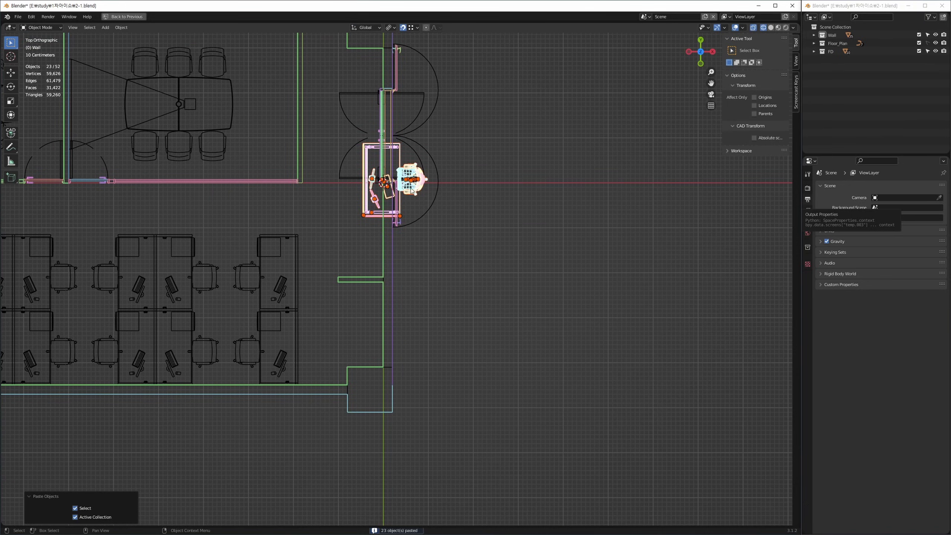
middle_click_drag(410, 188, 413, 202)
left_click_drag(413, 203, 569, 310)
middle_click_drag(569, 309, 535, 317)
Step: Rotate the pasted desk-and-chair set 180° in the top view and show it shaded in 3D
type("r")
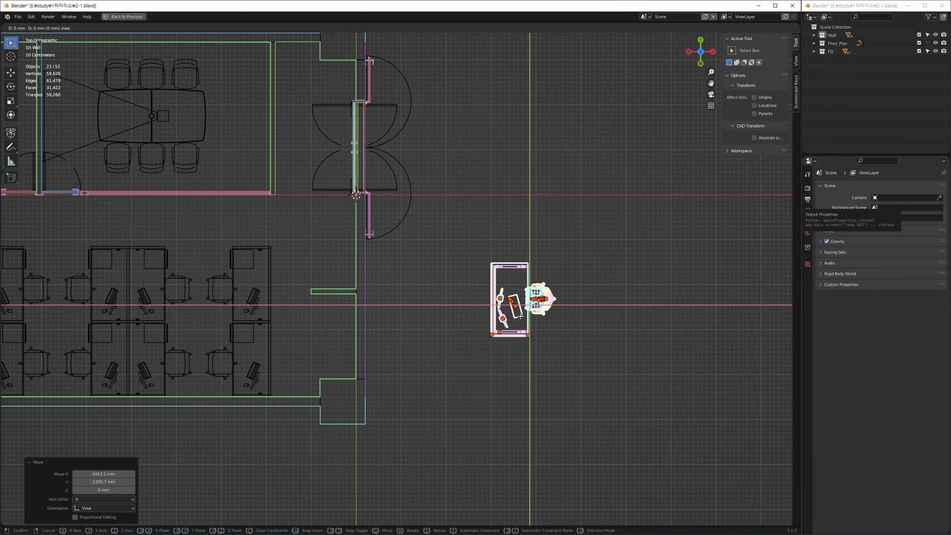
type("180")
key("Return")
middle_click_drag(628, 286, 471, 394, "shift")
left_click(512, 306)
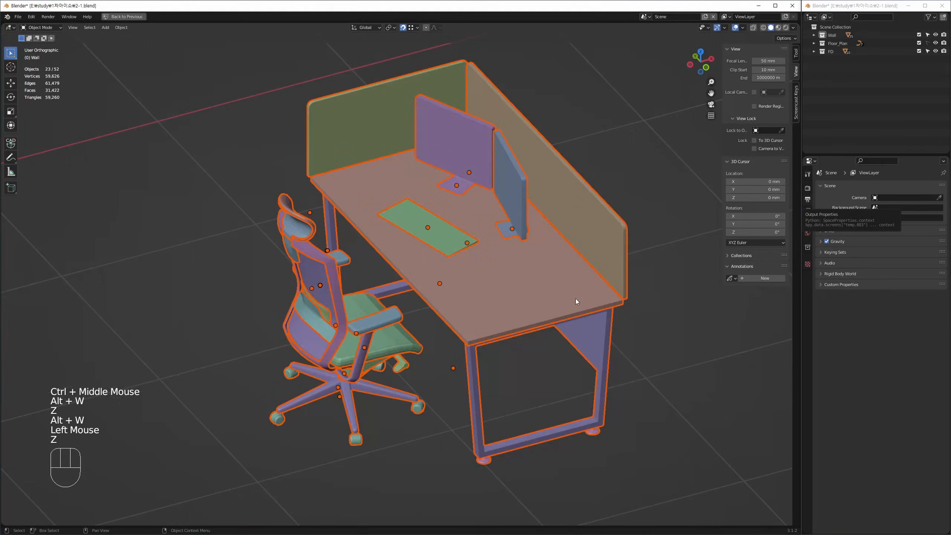
Step: Shade the chair's seat cushion smooth and clear its custom split normals data
middle_click_drag(575, 299, 636, 330, "alt")
left_click(637, 331)
middle_click_drag(423, 277, 376, 323, "alt")
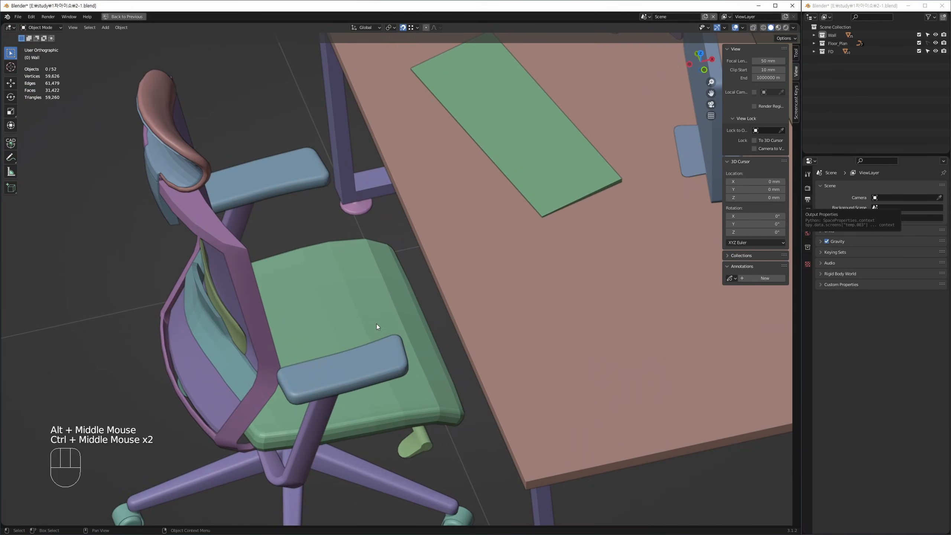
left_click(379, 315)
key("3")
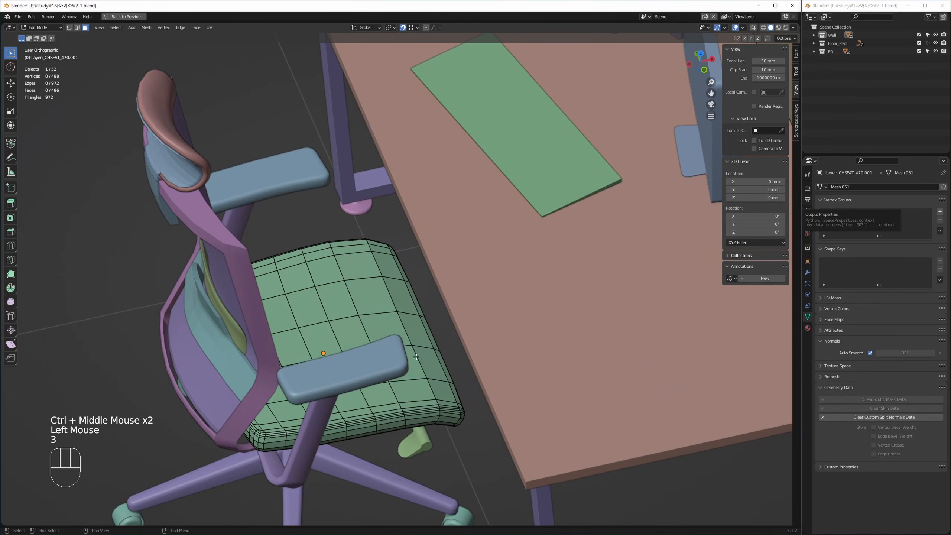
key("Tab")
right_click(419, 375)
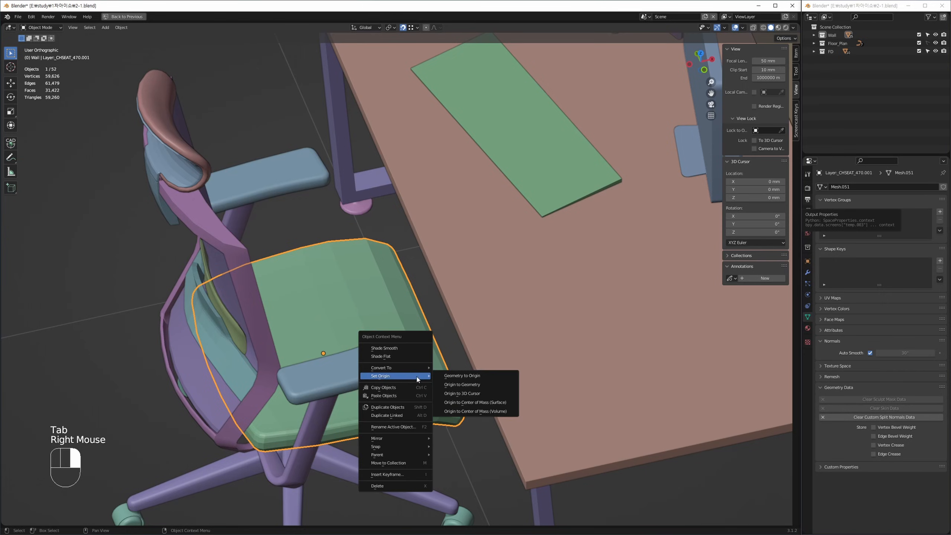
left_click(398, 350)
middle_click_drag(409, 420, 822, 349, "alt")
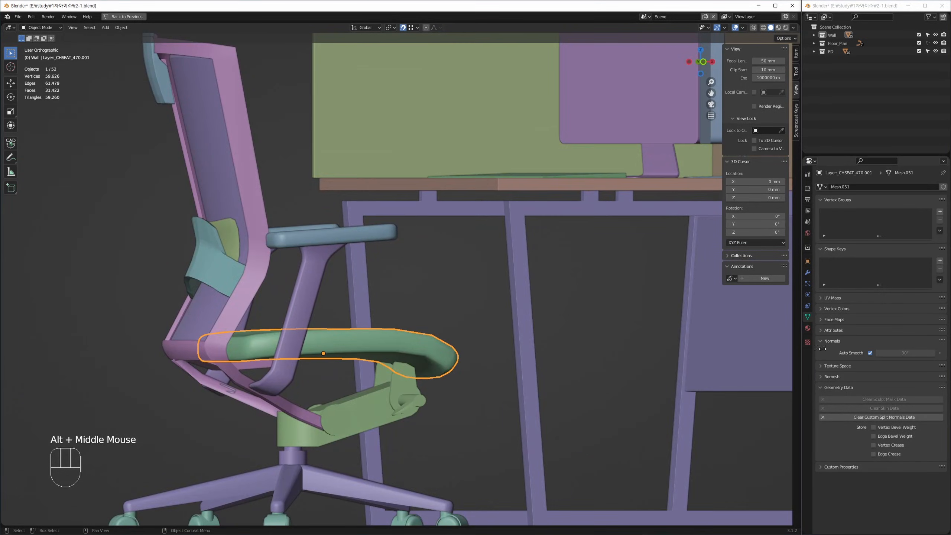
left_click(840, 417)
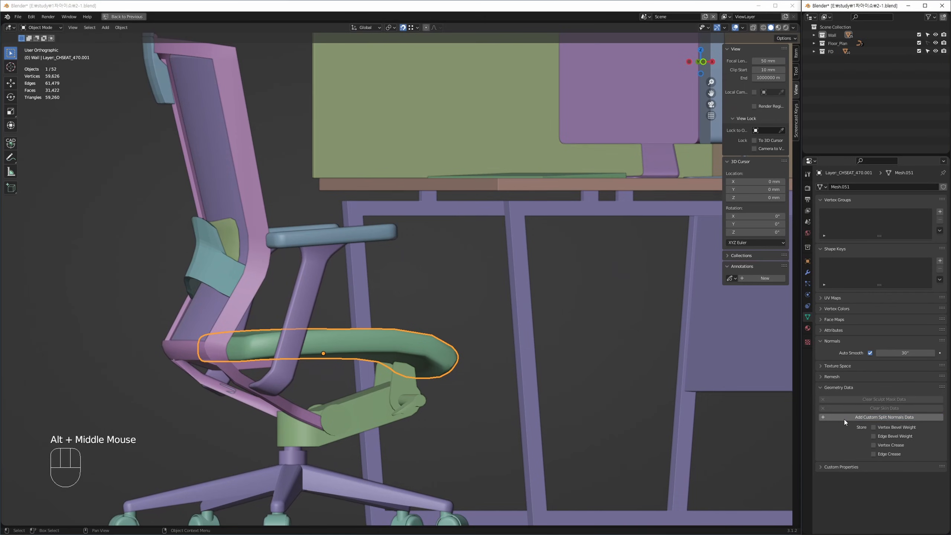
Step: Group the desk, chair, monitors and keyboard in the wireframe top view, leaving out the two partition screens
middle_click_drag(504, 368, 495, 388)
middle_click_drag(502, 262, 491, 289, "ctrl")
left_click(557, 352)
key("ctrl+space")
key("ctrl+space")
middle_click_drag(491, 245, 500, 320, "ctrl")
left_click_drag(525, 229, 345, 466)
middle_click_drag(473, 294, 477, 275, "ctrl")
key("ctrl+g")
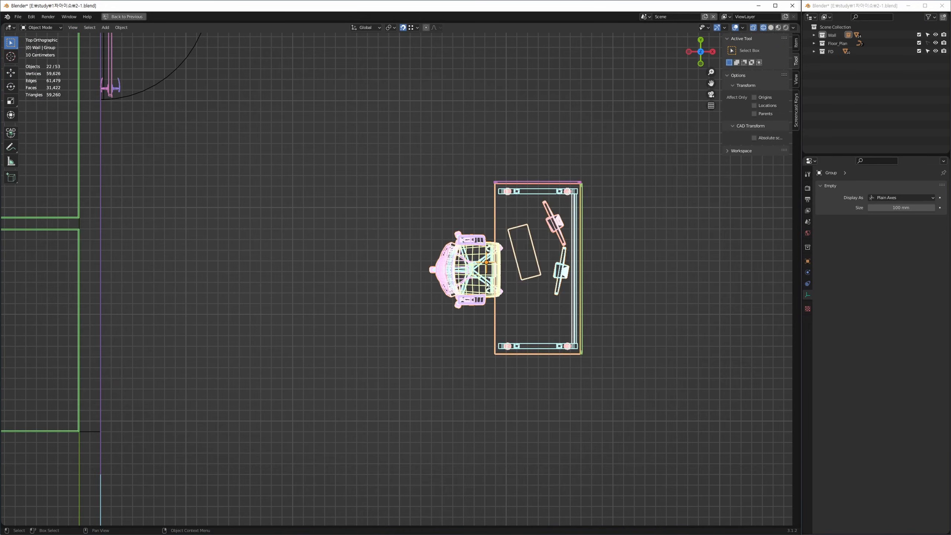
Step: Duplicate the desk group straight down along Y by about -1850 mm, below the original desk
middle_click_drag(494, 345, 479, 248, "shift")
middle_click_drag(493, 296, 481, 237, "shift")
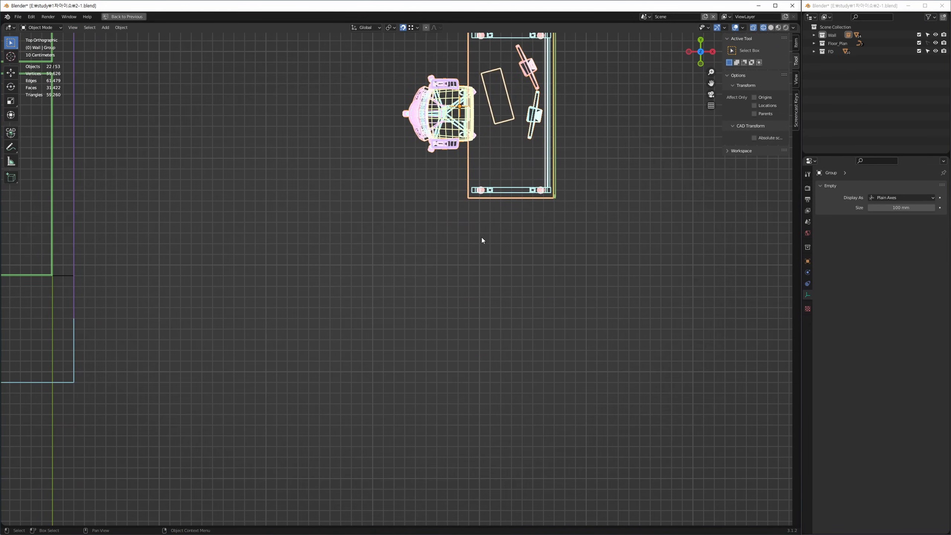
key("shift+d")
left_click(482, 407)
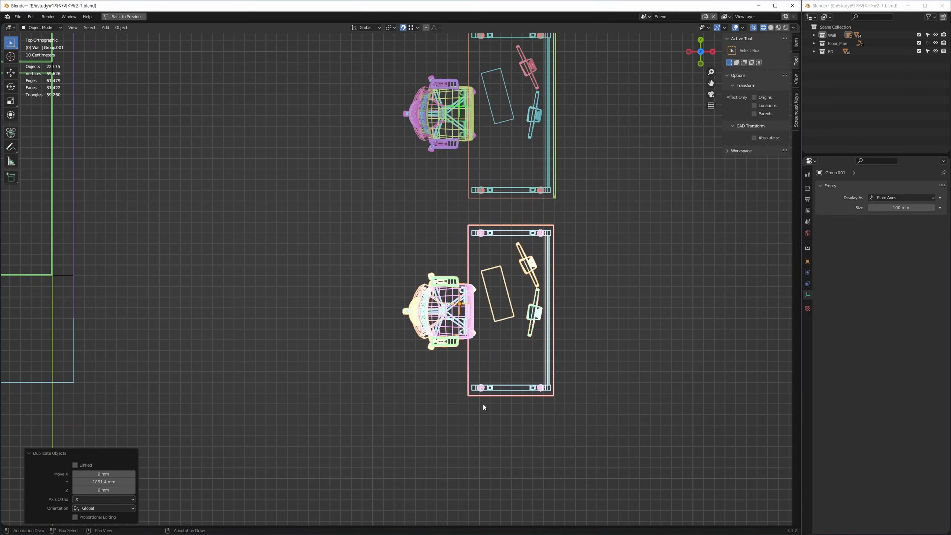
Step: Try to move the copied desk group onto the original desk's lower-left corner with vertex snapping
middle_click_drag(481, 407, 475, 318, "ctrl")
left_click(474, 300)
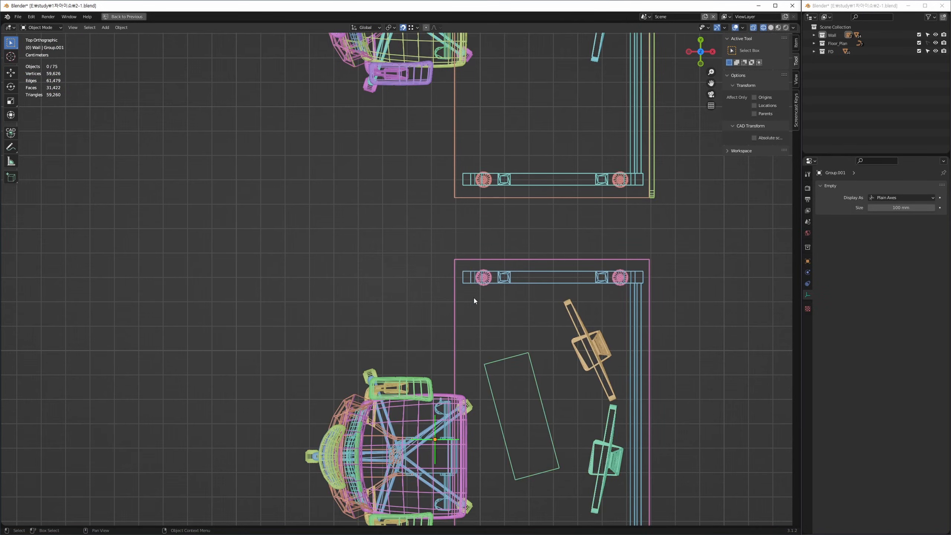
scroll(465, 227, "up", 6)
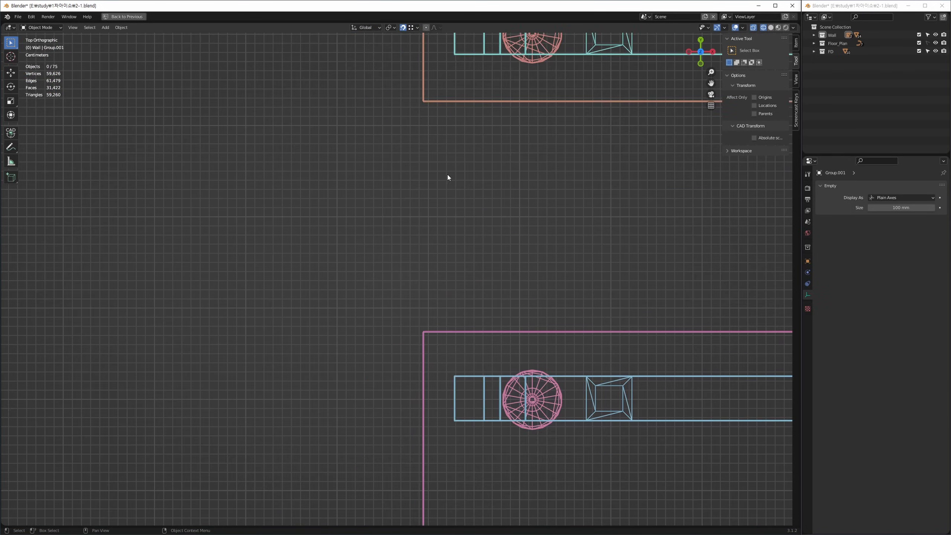
middle_click_drag(447, 175, 437, 246)
left_click(415, 31)
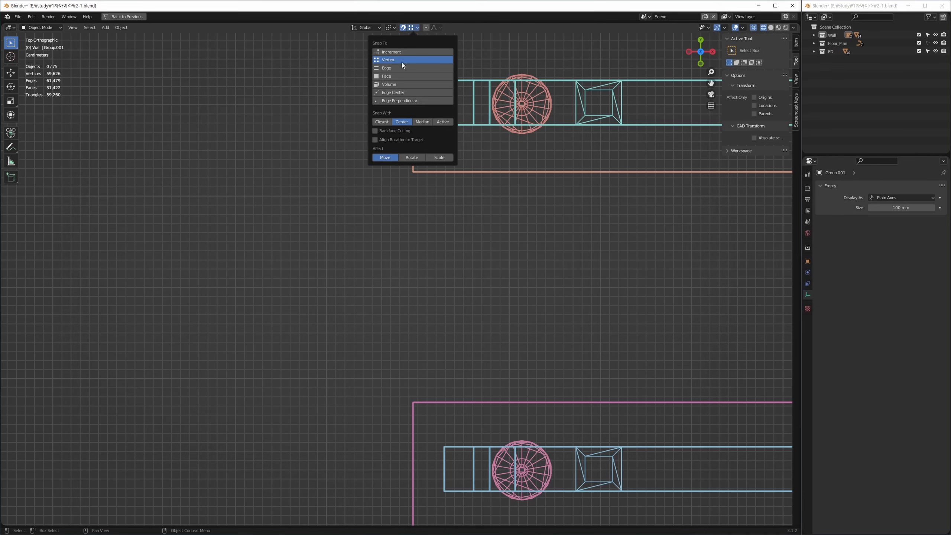
left_click(460, 403)
key("g")
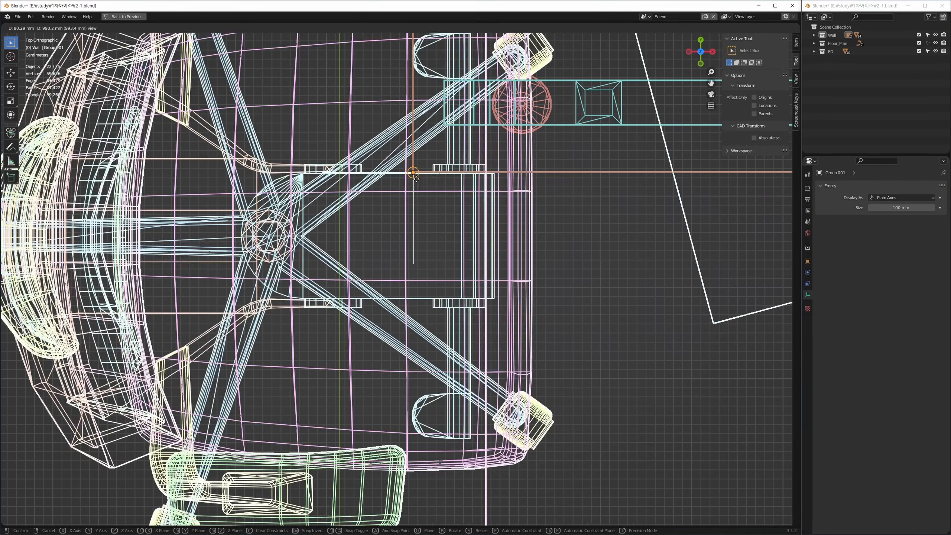
left_click(415, 179)
scroll(419, 203, "down", 6)
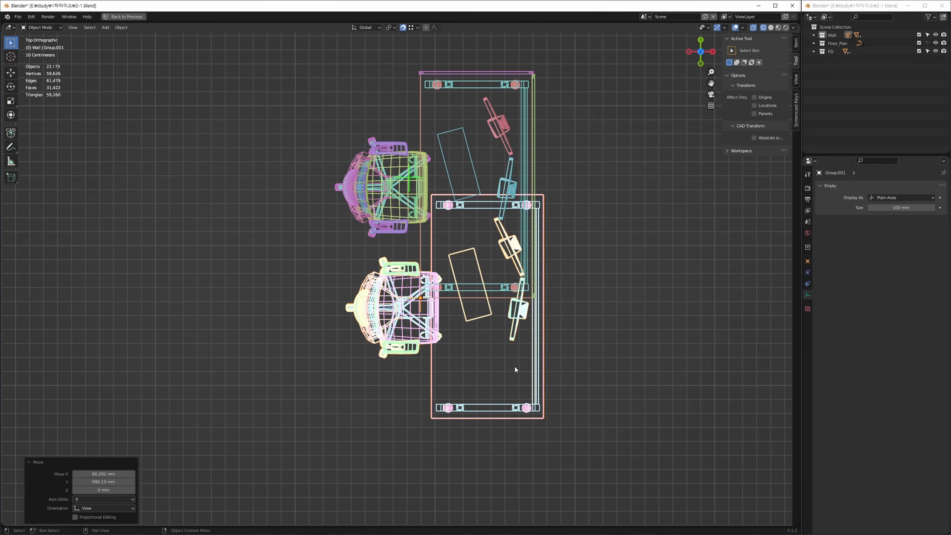
middle_click_drag(436, 296, 424, 419, "ctrl")
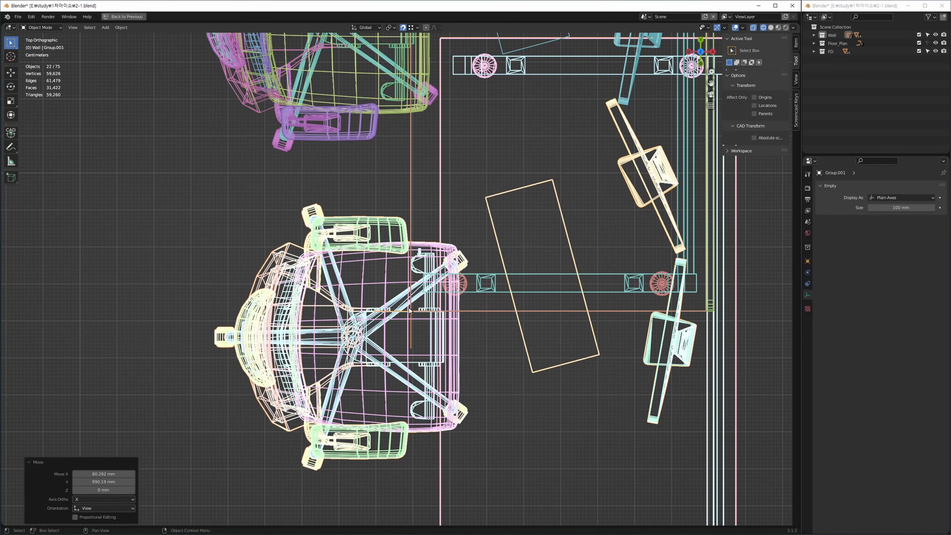
middle_click_drag(419, 317, 421, 320)
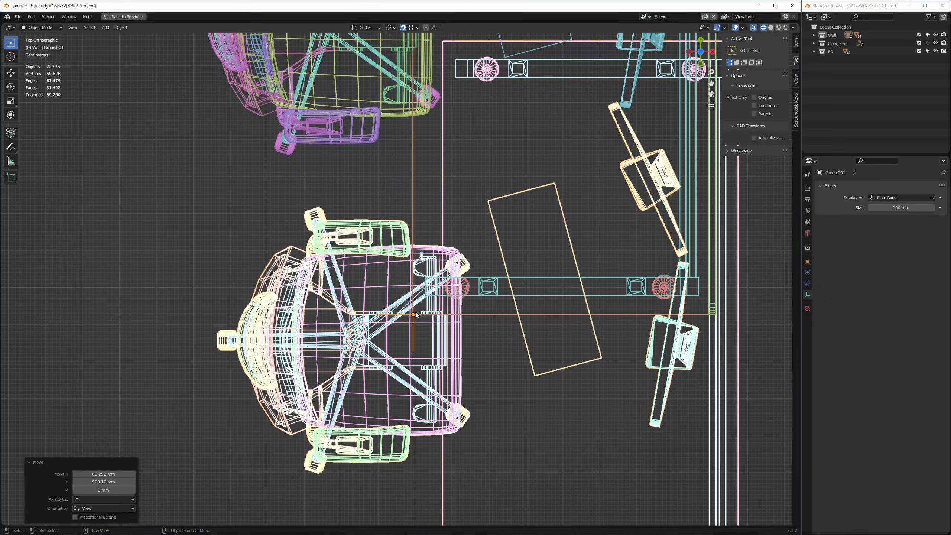
scroll(417, 322, "down", 5)
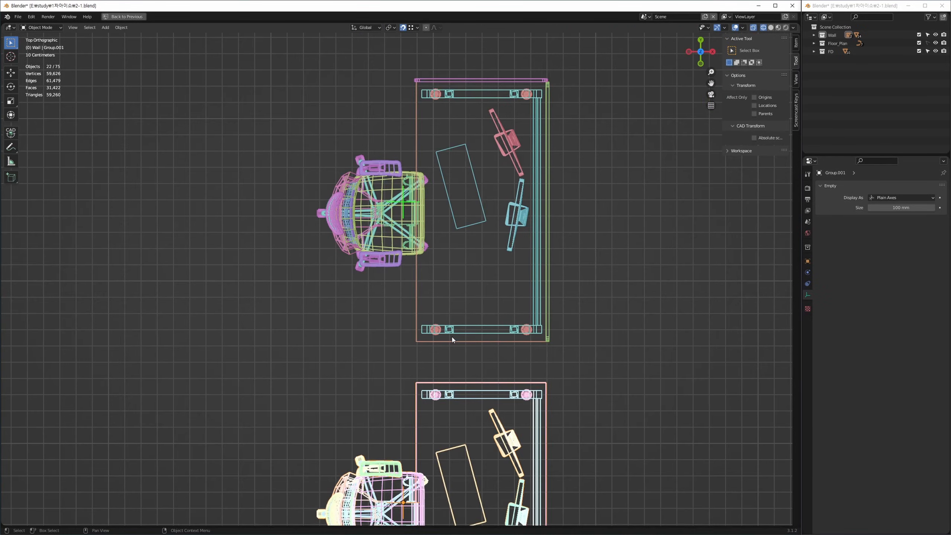
mouse_move(451, 337)
middle_mouse_down("shift")
mouse_move(474, 253)
mouse_move(434, 330)
middle_mouse_up("shift")
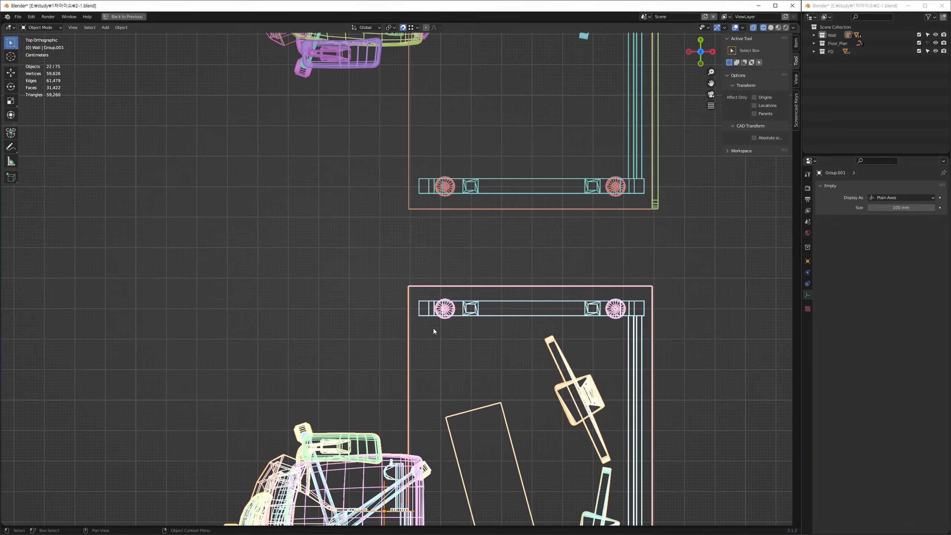
Step: Try to move the copied desk group corner to corner with the CAD Transform tool, then return to box selection
left_click(11, 134)
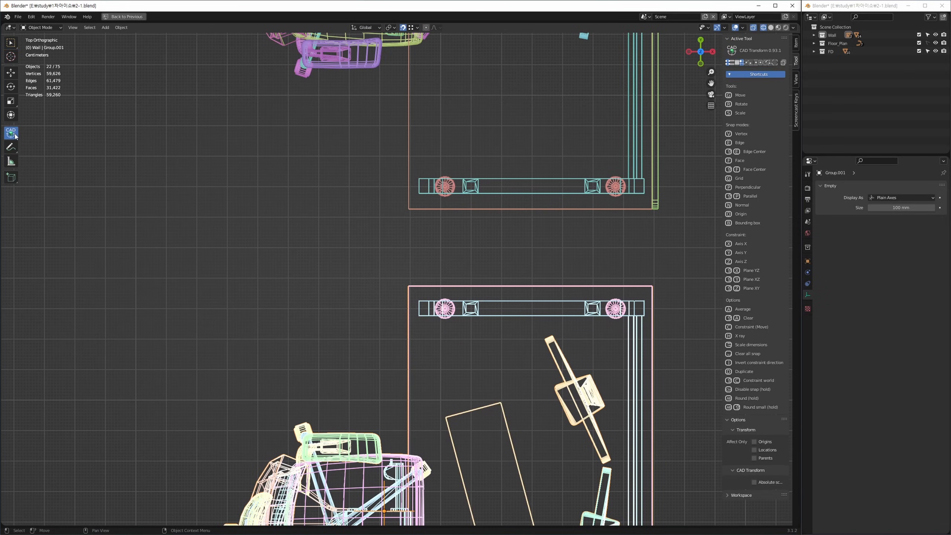
middle_click_drag(430, 275, 427, 329, "ctrl")
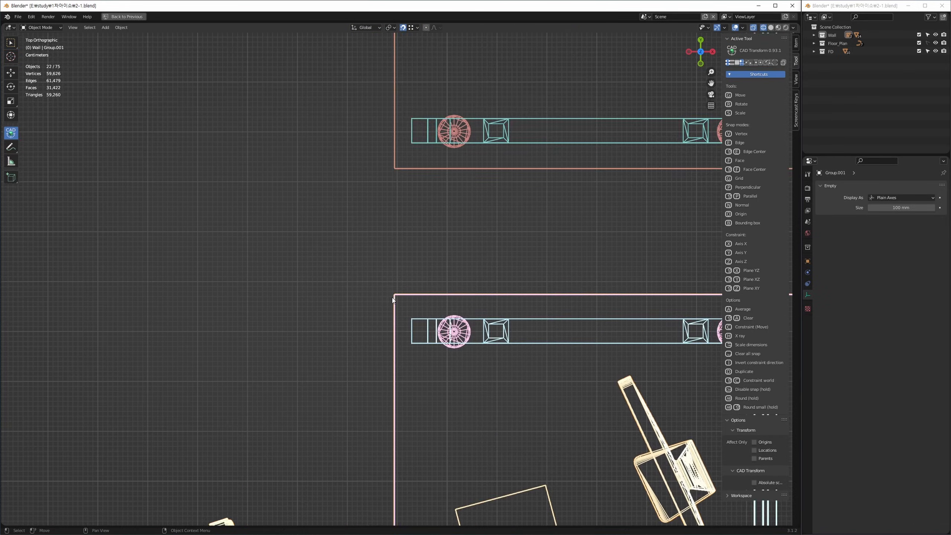
middle_click_drag(396, 292, 397, 307)
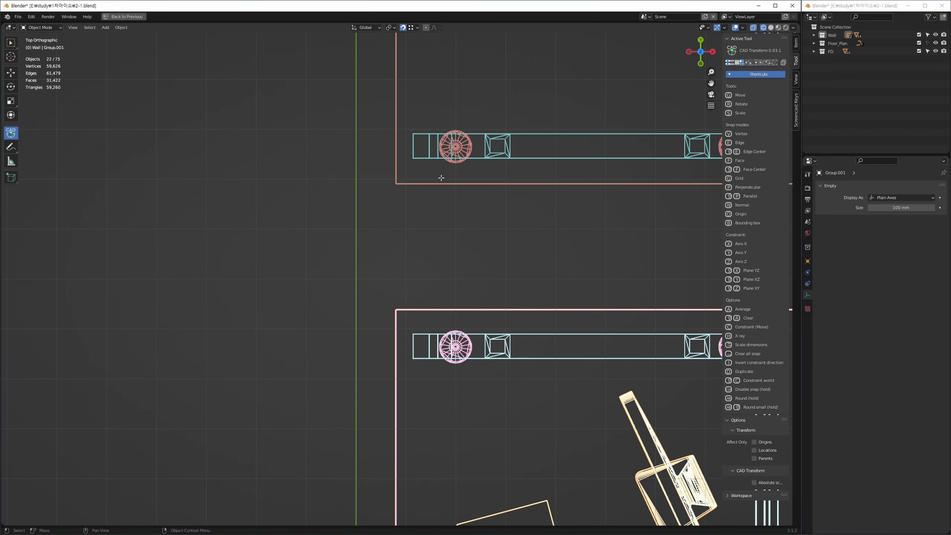
left_click_drag(419, 298, 464, 198)
key("ctrl+z")
key("w")
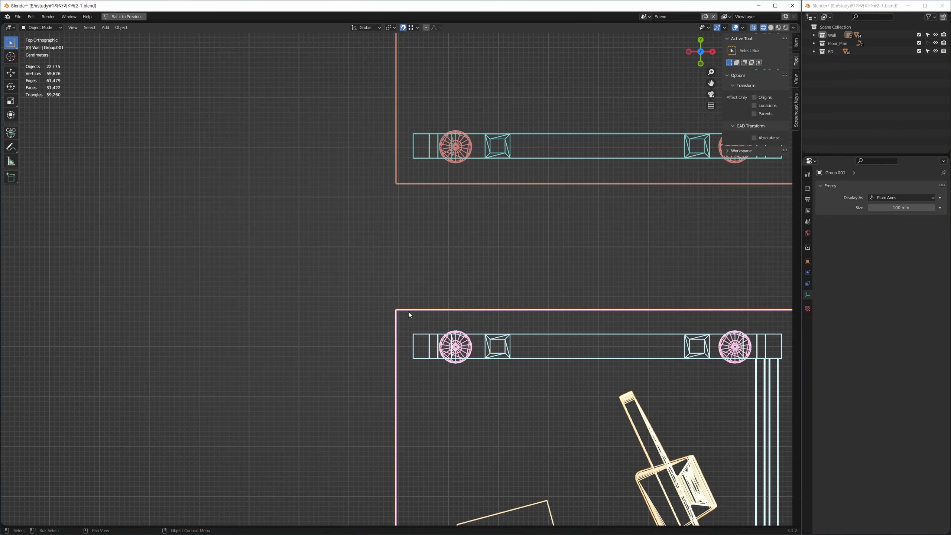
Step: Snap the 3D cursor to the copied desk's upper-left corner and use the 3D Cursor as the transform pivot point
middle_click_drag(411, 312, 426, 301)
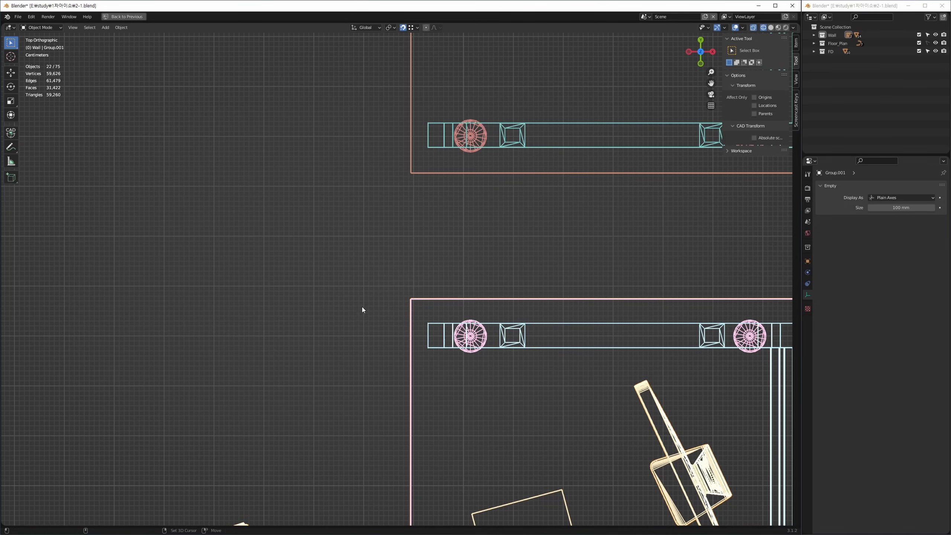
right_click_drag(352, 309, 375, 278, "shift")
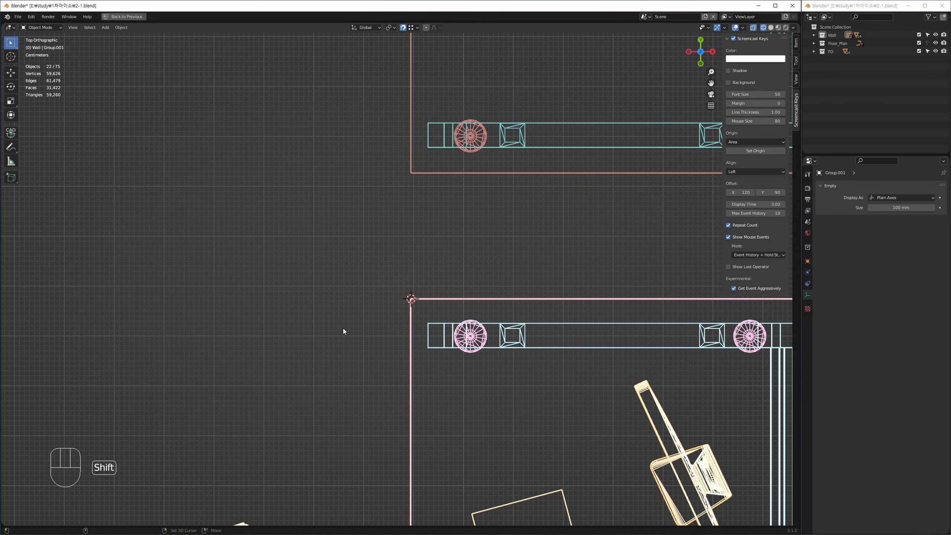
right_click_drag(341, 326, 419, 286, "shift")
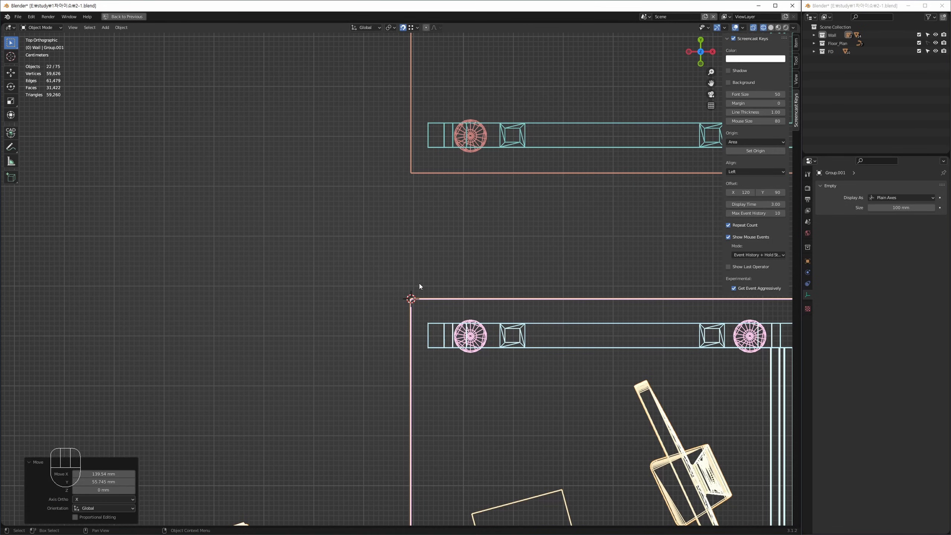
left_click(391, 28)
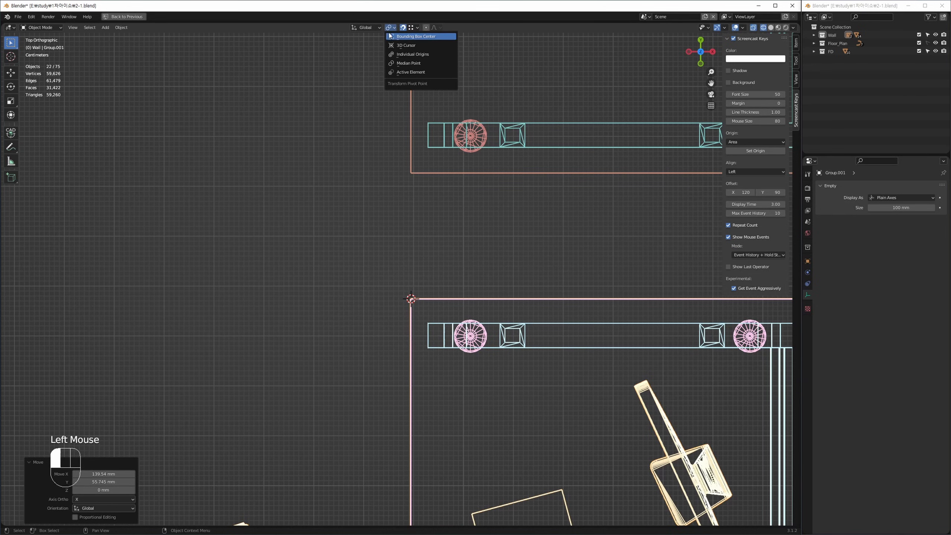
left_click(406, 45)
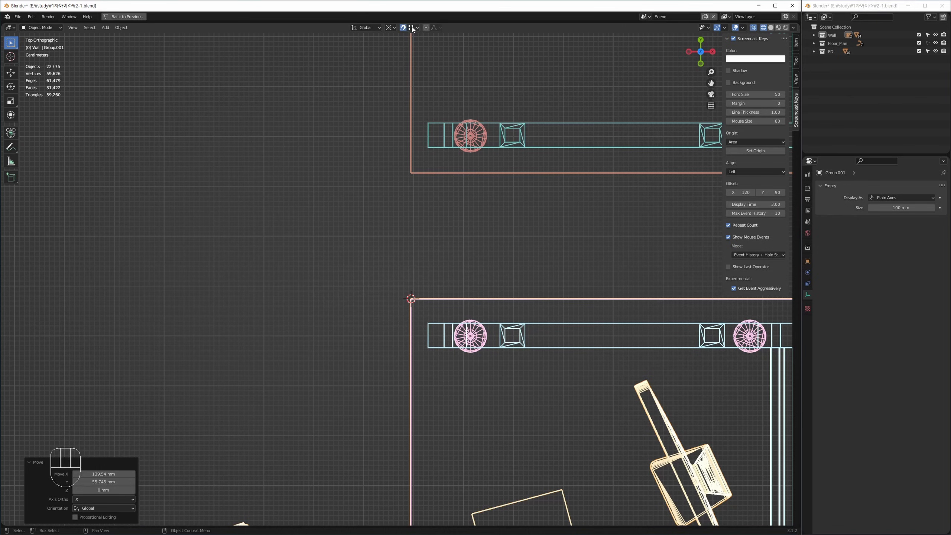
Step: Move the copied desk group up by its corner and snap it to the original desk's lower-left corner vertex
left_click(411, 28)
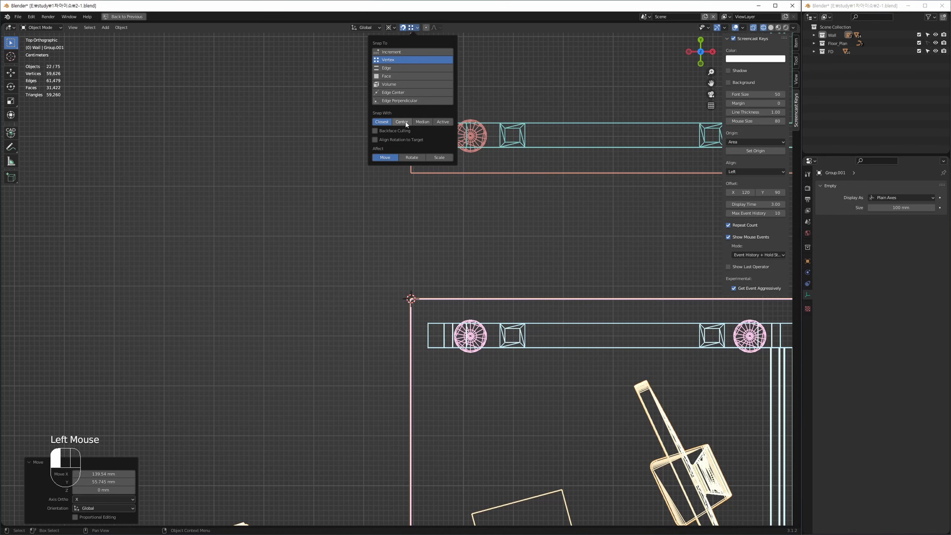
scroll(459, 184, "down", 2, "ctrl")
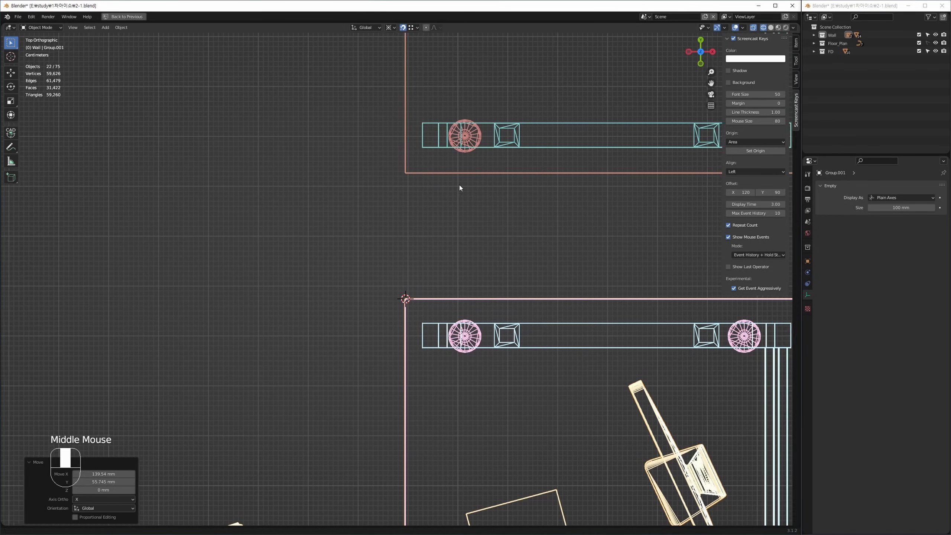
middle_click_drag(405, 191, 388, 229, "ctrl")
key("g")
left_click(399, 168)
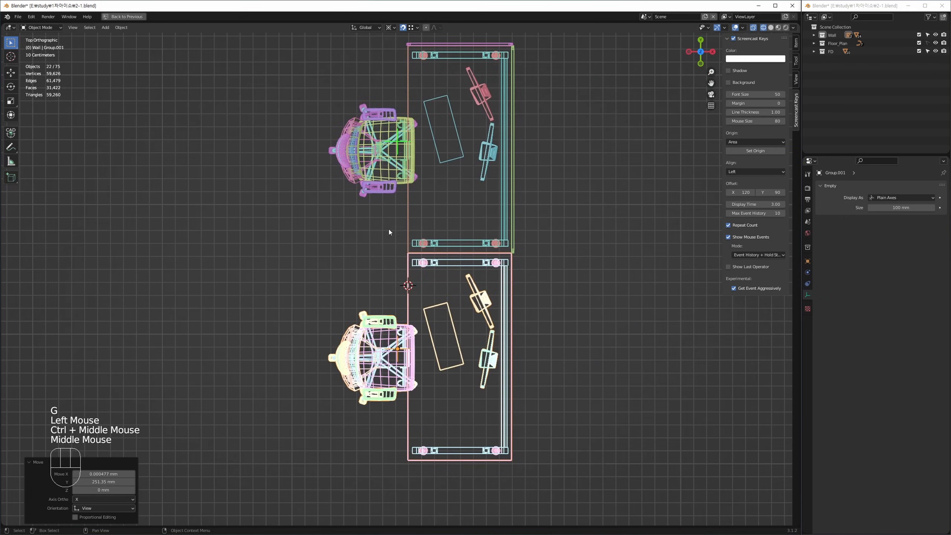
key("Tab")
left_click(325, 182)
key("Tab")
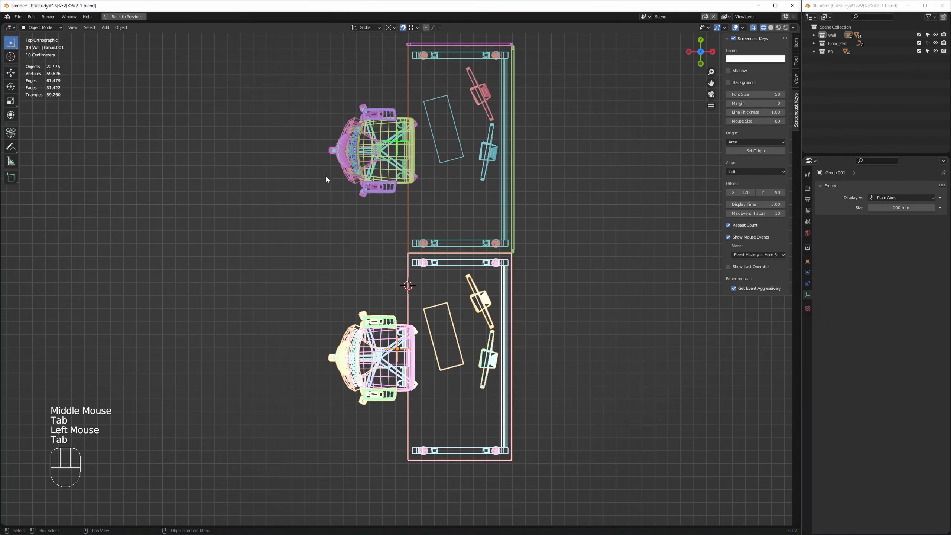
left_click(306, 261)
key("z")
middle_click_drag(322, 265, 348, 145)
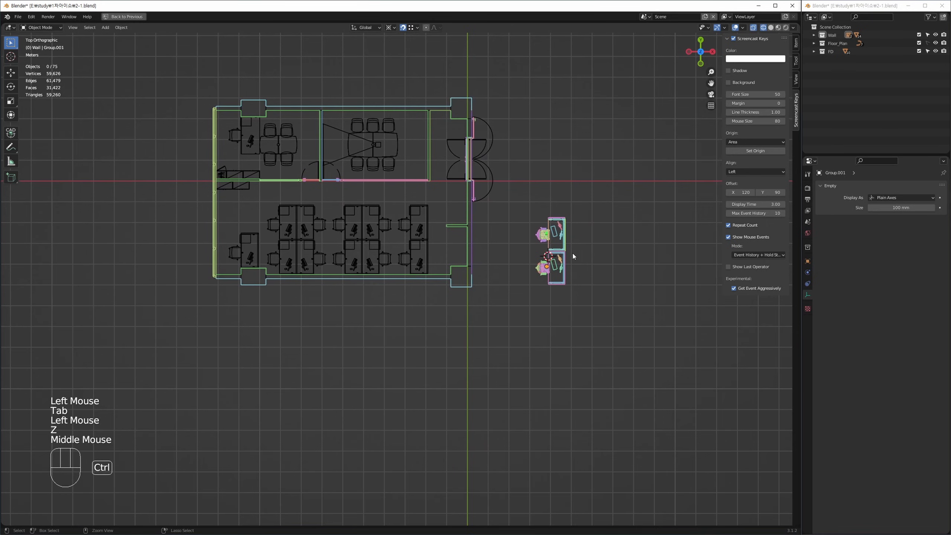
Step: Duplicate the upper desk's two partition panels and shift the copies straight down along the Y axis
middle_click_drag(572, 253, 559, 294, "ctrl")
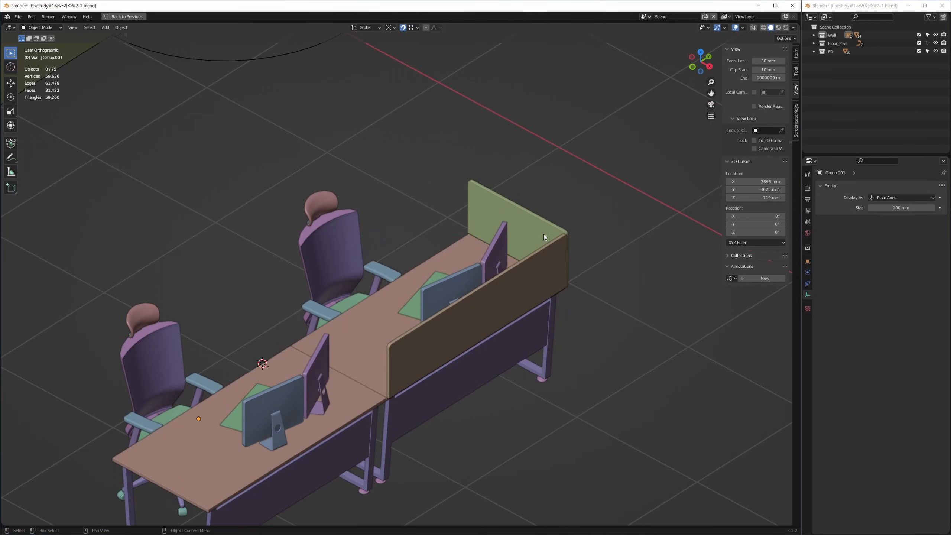
left_click(543, 234)
left_click(542, 266, "ctrl")
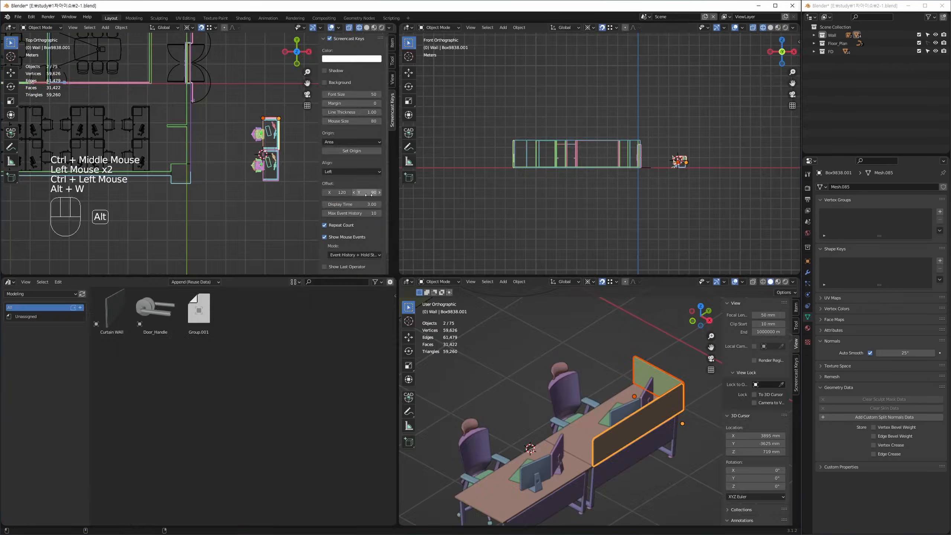
key("alt+w")
middle_click_drag(408, 179, 420, 127)
middle_click_drag(586, 197, 553, 217, "ctrl")
middle_click_drag(553, 217, 521, 199)
key("shift+d")
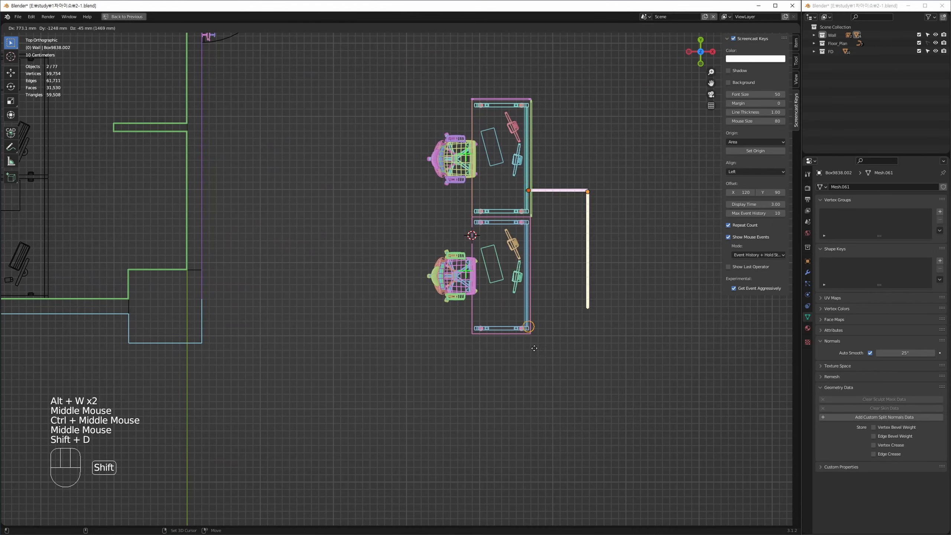
key("f")
left_click(525, 447)
Step: Mirror the copied partition panels along global Y and move them down along Y beside the lower desk
middle_click_drag(521, 306, 530, 314)
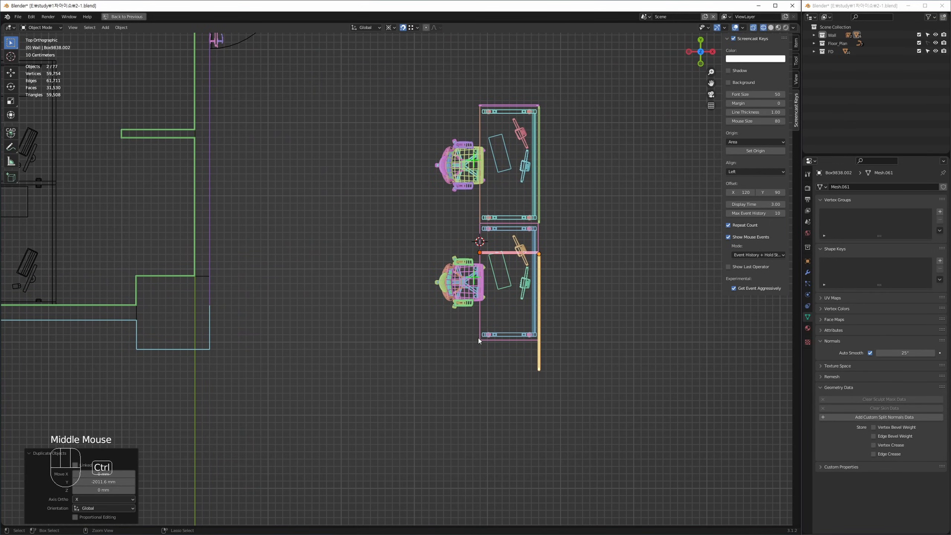
key("ctrl+m")
key("y")
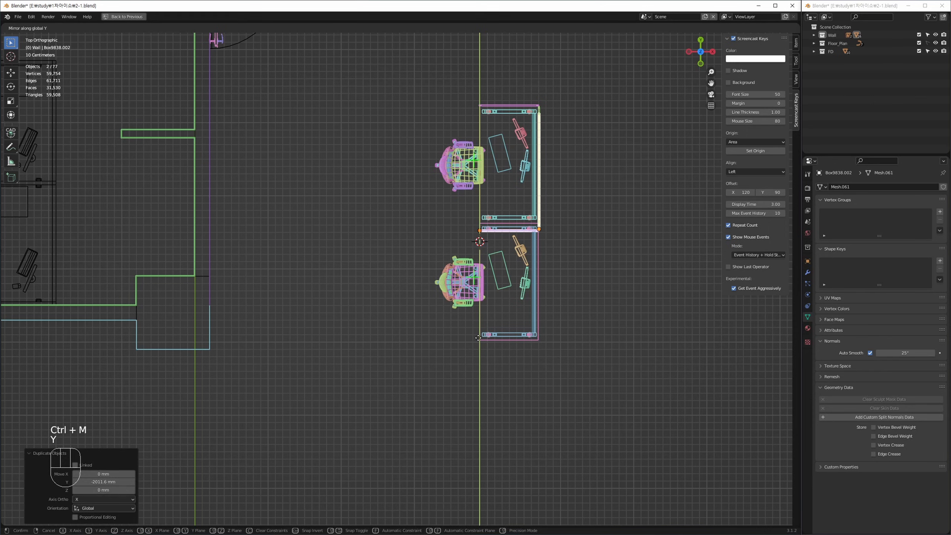
key("Return")
key("g")
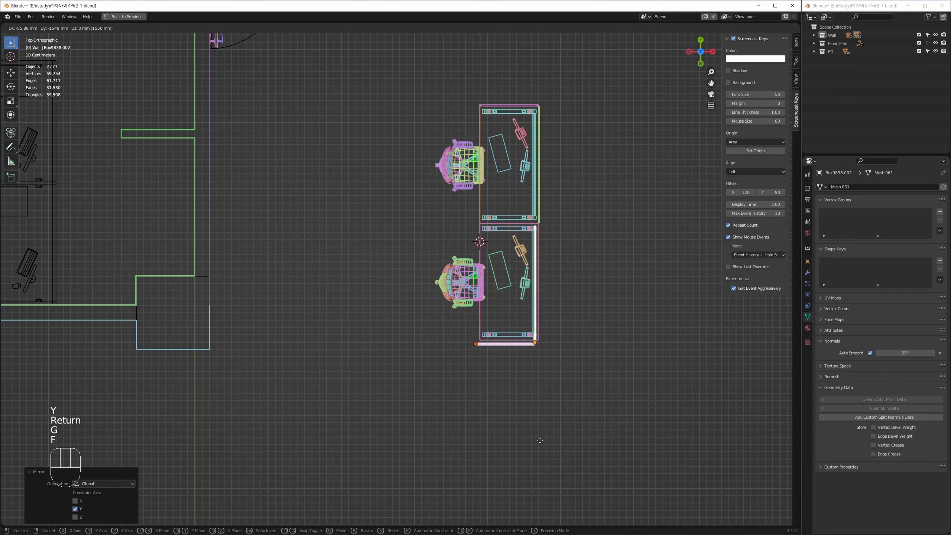
key("f")
left_click(550, 204, "ctrl")
Step: Try to snap the mirrored panels freely to the lower end vertex of the upper desk's long partition, then undo the move
middle_click_drag(550, 201, 531, 361, "ctrl")
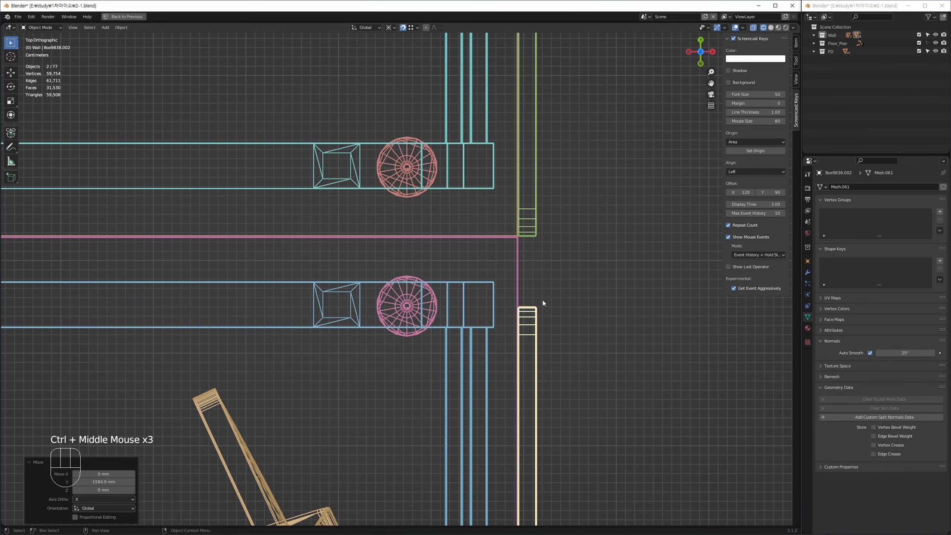
middle_click_drag(542, 301, 532, 235, "ctrl")
key("g")
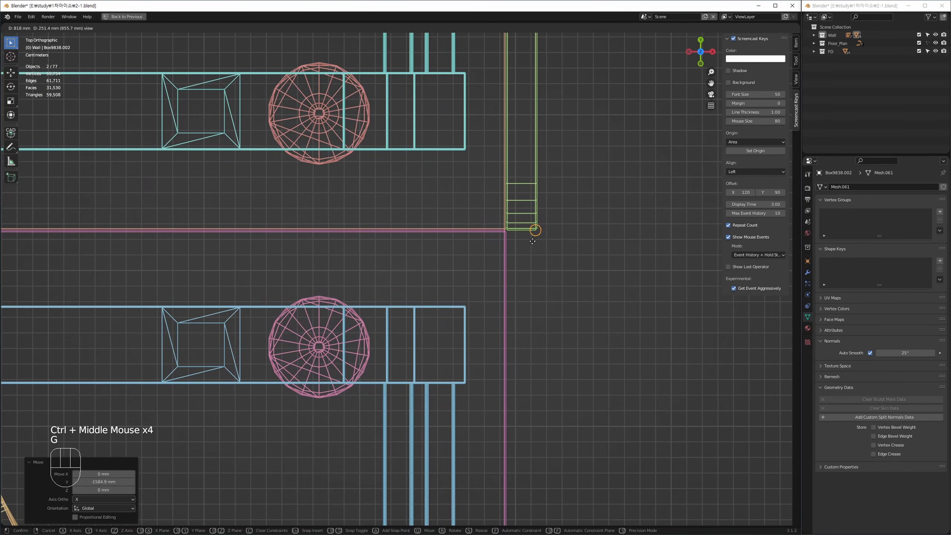
left_click(534, 231)
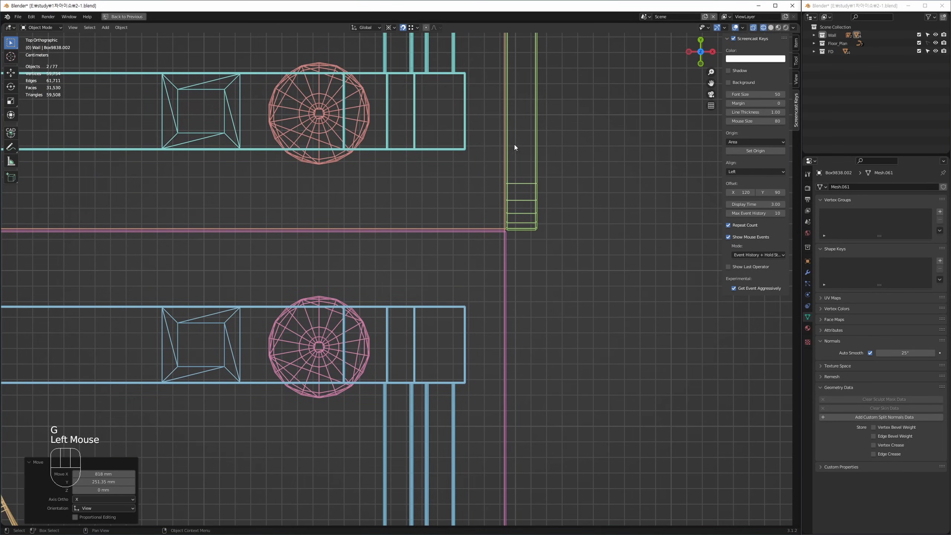
key("ctrl+z")
Step: Set the transform pivot point to Median Point and the vertex snapping to snap with Closest
middle_click_drag(577, 241, 592, 244)
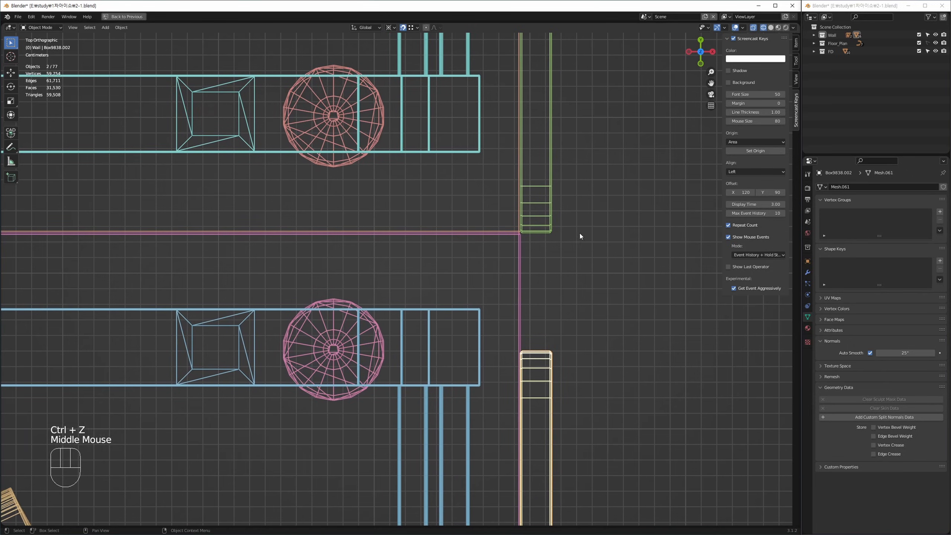
key("y")
key("y")
left_click(389, 29)
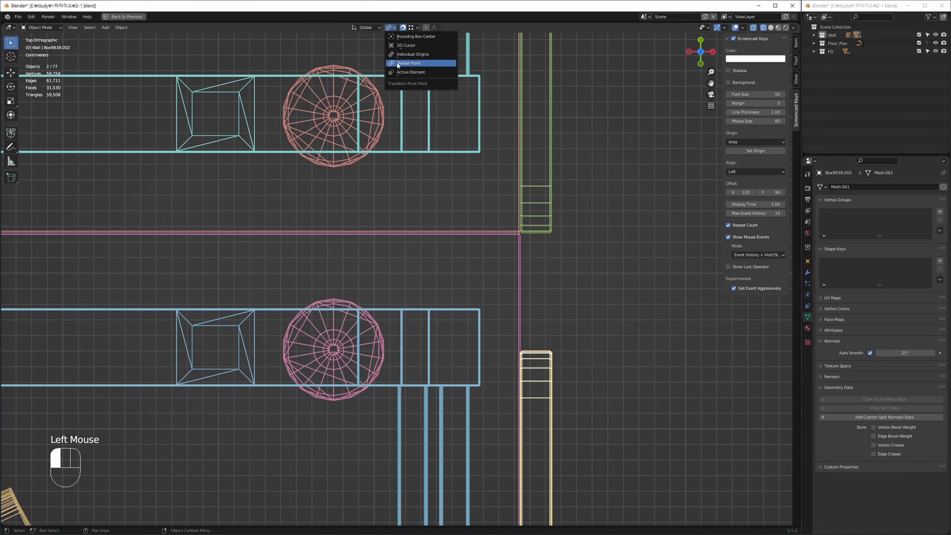
left_click(419, 64)
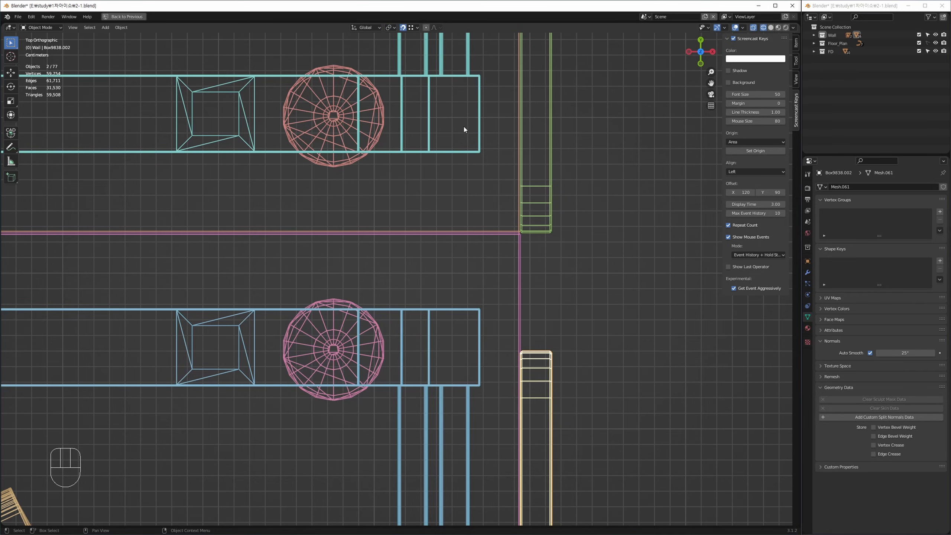
left_click(416, 27)
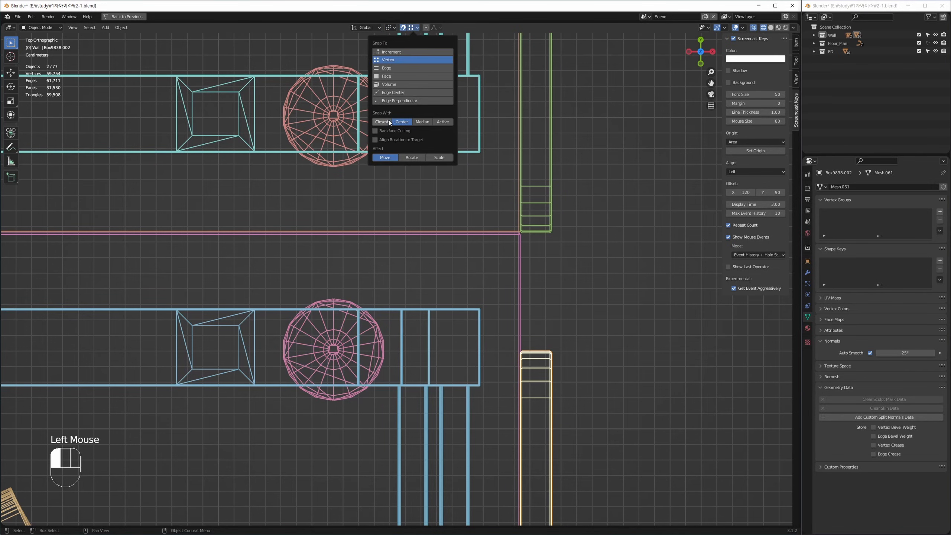
Step: Move the mirrored panels up along Y, snapping them to the lower end of the upper desk's long partition, and clear the selection
middle_click_drag(590, 258, 578, 239)
key("y")
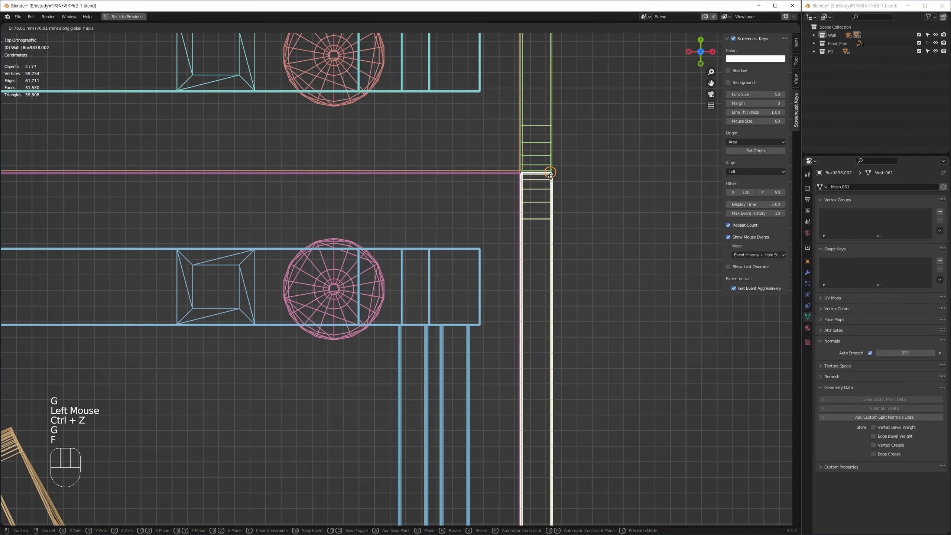
left_click(552, 173)
middle_click_drag(529, 272, 598, 145, "ctrl")
key("q")
left_click(557, 249)
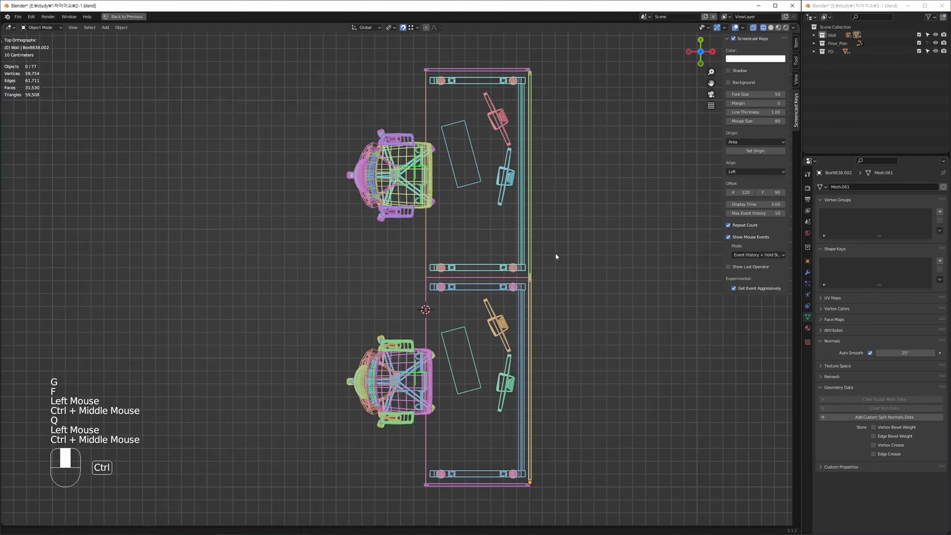
Step: Select both desks with chairs and partitions and move them roughly over the easternmost workstations in the floor plan
middle_click_drag(555, 253, 609, 178, "ctrl")
left_click_drag(547, 159, 643, 335, "ctrl")
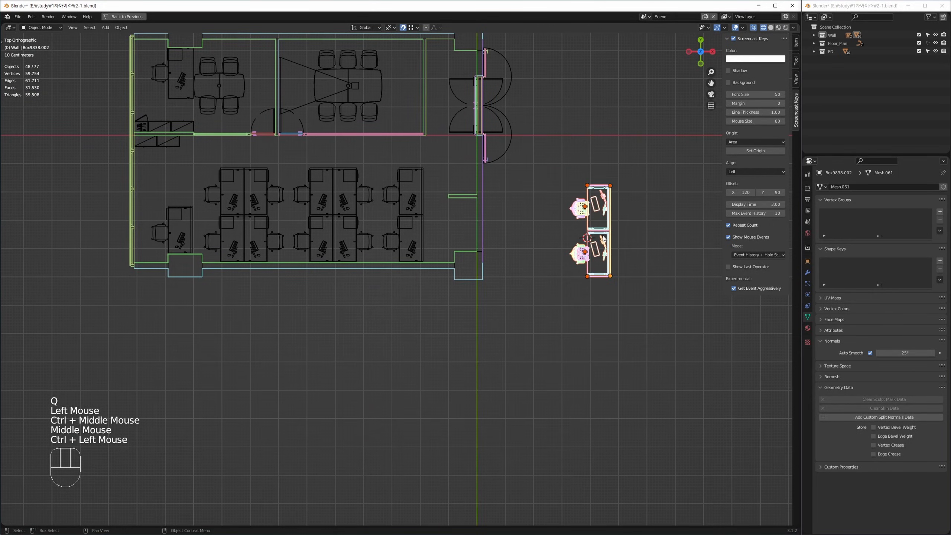
middle_click_drag(550, 247, 570, 246)
key("g")
left_click(424, 240)
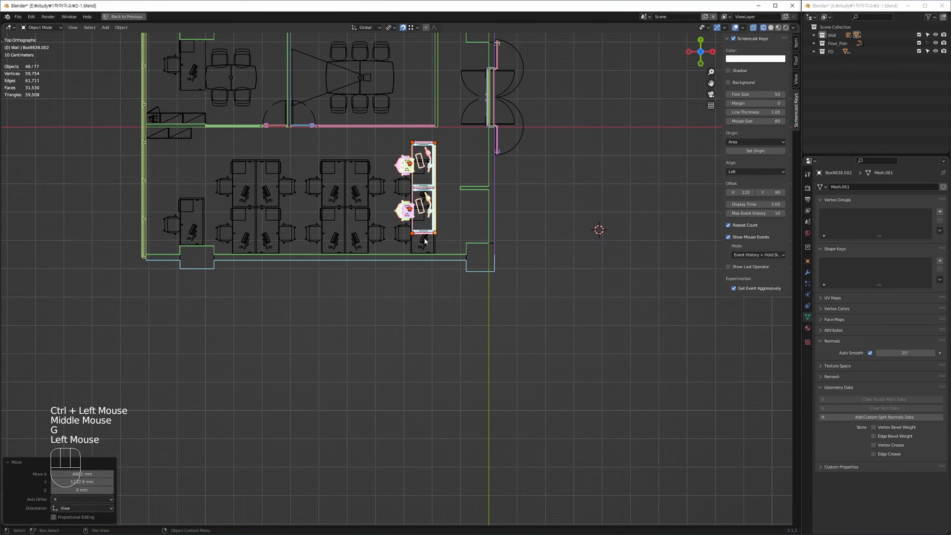
Step: Turn off snapping and move the desk pair down about 700 mm onto the plan's workstation outline beside the lower wall
middle_click_drag(425, 240, 451, 401, "ctrl")
key("s")
middle_click_drag(463, 212, 463, 167)
key("g")
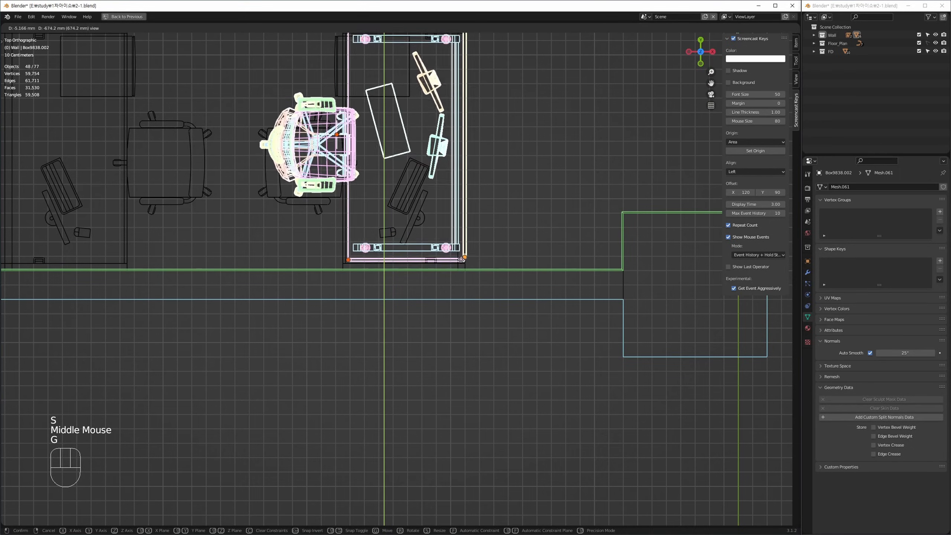
left_click(461, 265)
Step: Fine-adjust the desk pair's lower-right corner against the plan outline, moving it about 33 mm left and 11 mm down
middle_click_drag(461, 265, 462, 374, "ctrl")
middle_click_drag(471, 285, 471, 393, "ctrl")
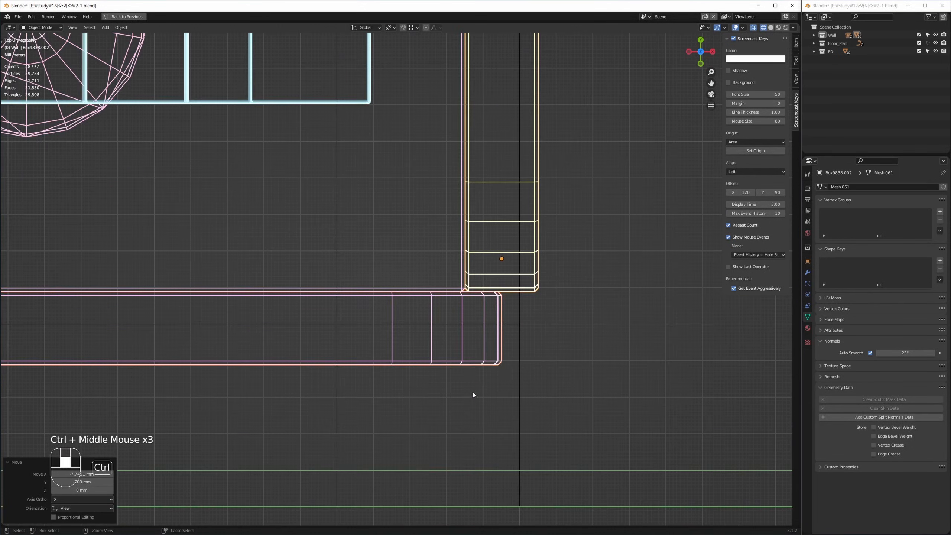
middle_click_drag(464, 307, 474, 259, "ctrl")
key("g")
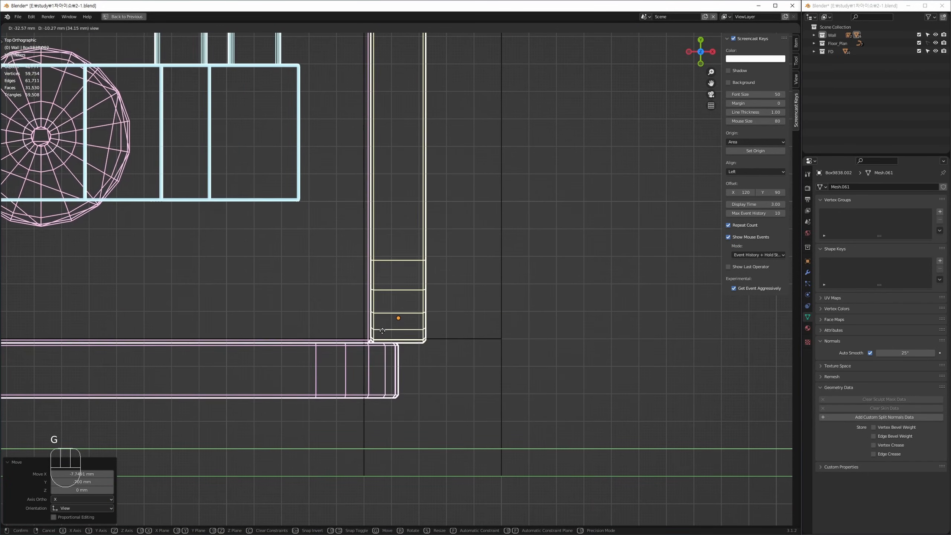
left_click(402, 376)
Step: Duplicate the desk pair about 3117 mm along negative X onto the left half of the middle workstation cluster
middle_click_drag(403, 376, 545, 227, "ctrl")
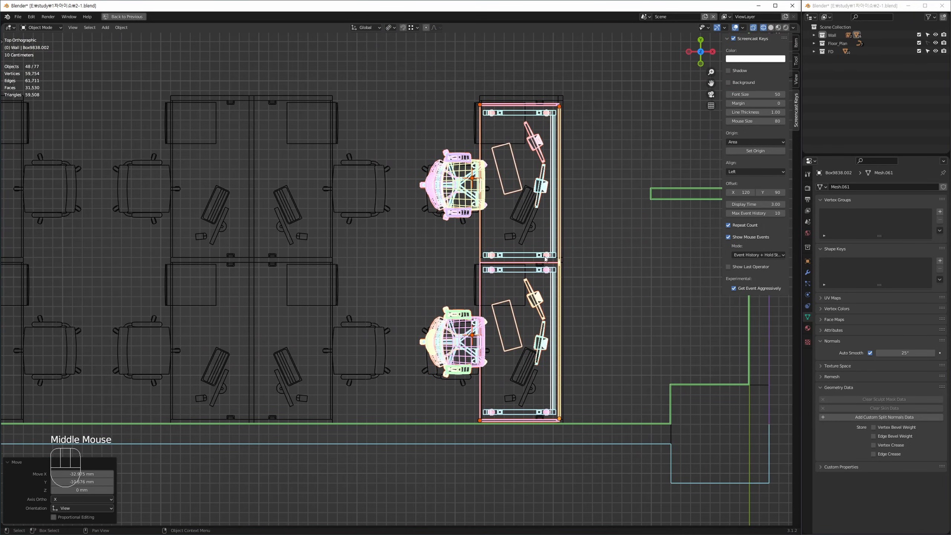
middle_click_drag(544, 251, 572, 245)
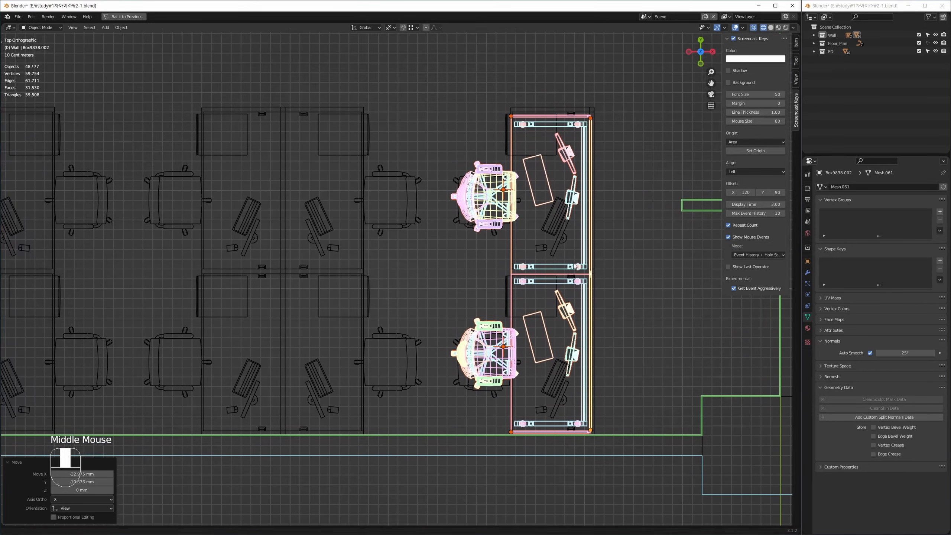
middle_click_drag(488, 301, 566, 265, "ctrl")
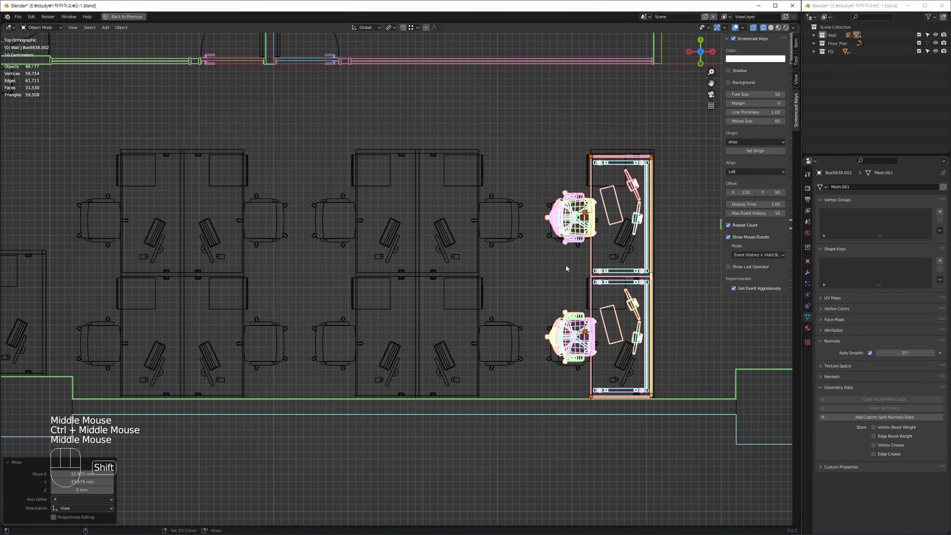
key("shift+d")
key("x")
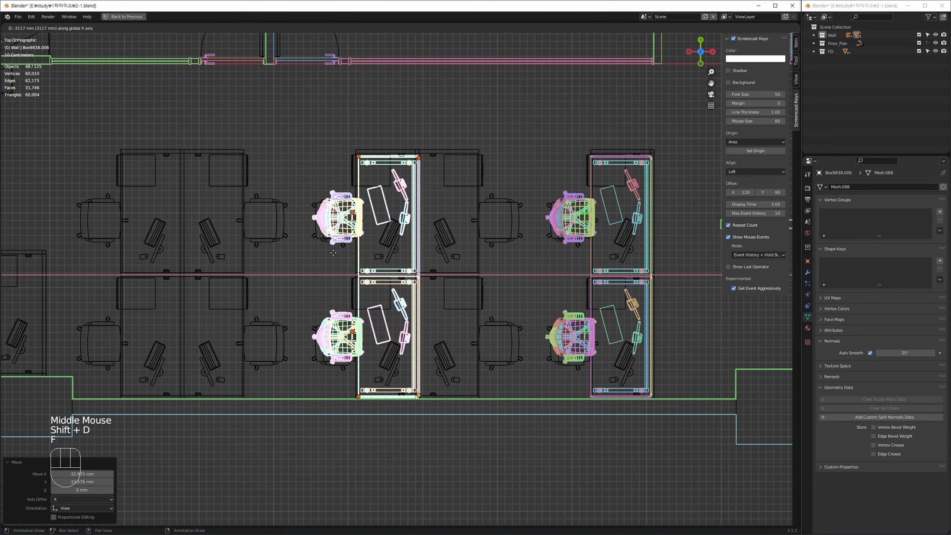
left_click(333, 256)
Step: Nudge the copied desk pair about 5.7 mm along X to match the plan outline and clear the selection
middle_click_drag(421, 140, 477, 238, "ctrl")
key("g")
key("f")
left_click(423, 239)
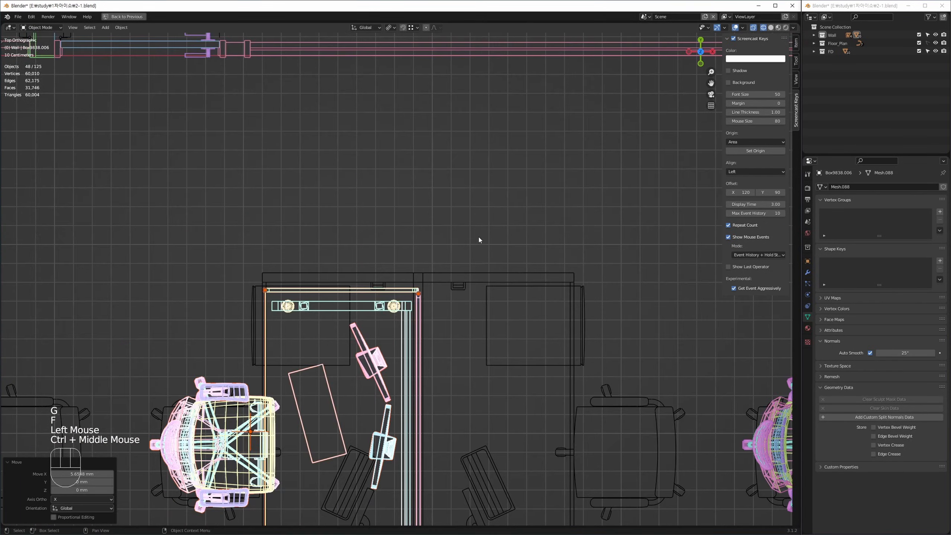
left_click(468, 340)
mouse_move(468, 339)
middle_mouse_down()
mouse_move(483, 153)
mouse_move(478, 350)
middle_mouse_up()
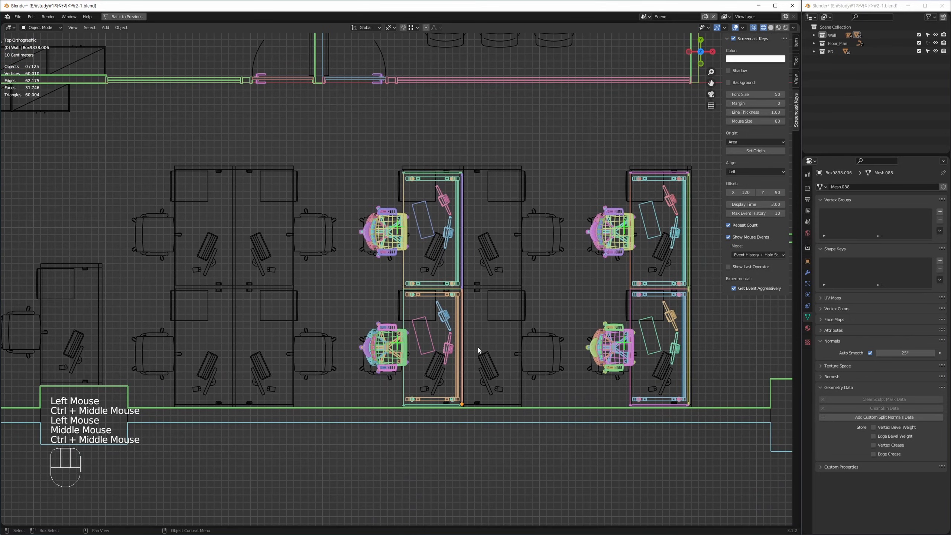
left_click_drag(439, 144, 374, 405)
middle_click_drag(444, 399, 407, 358)
middle_click_drag(435, 272, 402, 311)
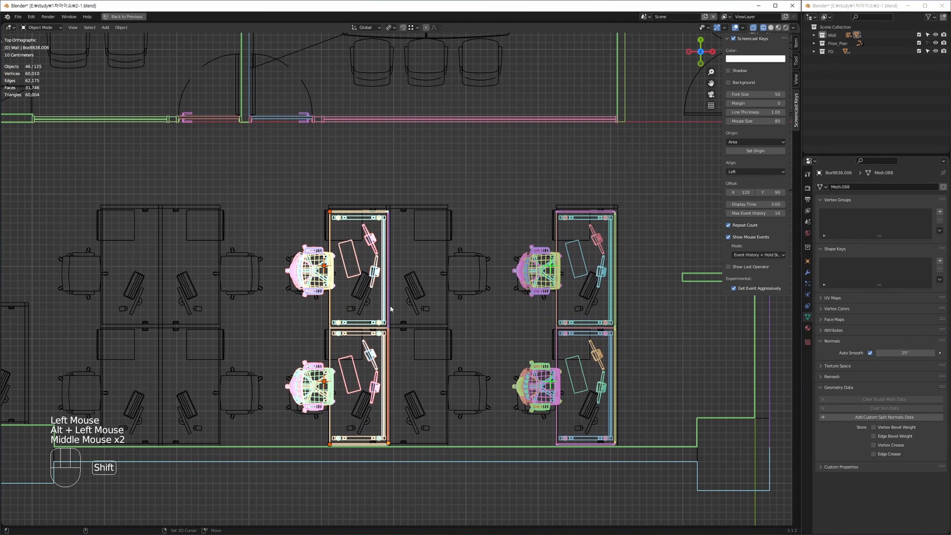
key("shift+d")
left_click(493, 249)
middle_click_drag(493, 249, 532, 223)
key("ctrl+z")
key("ctrl+z")
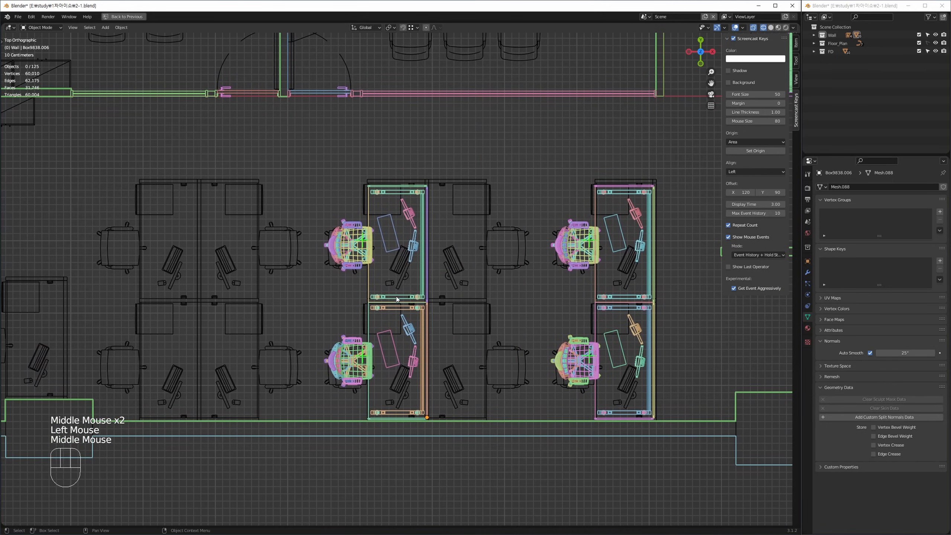
Step: Duplicate the middle cluster's two desks and chairs without their partition panels and place the copies to the upper right
left_click_drag(416, 210, 352, 359)
middle_click_drag(406, 310, 393, 310)
key("shift+d")
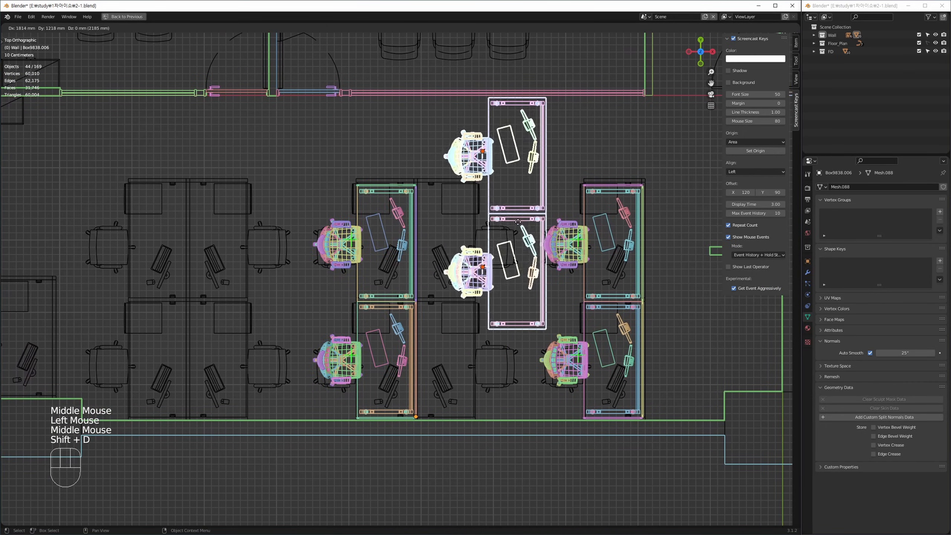
left_click(489, 247)
middle_click_drag(483, 242, 487, 240)
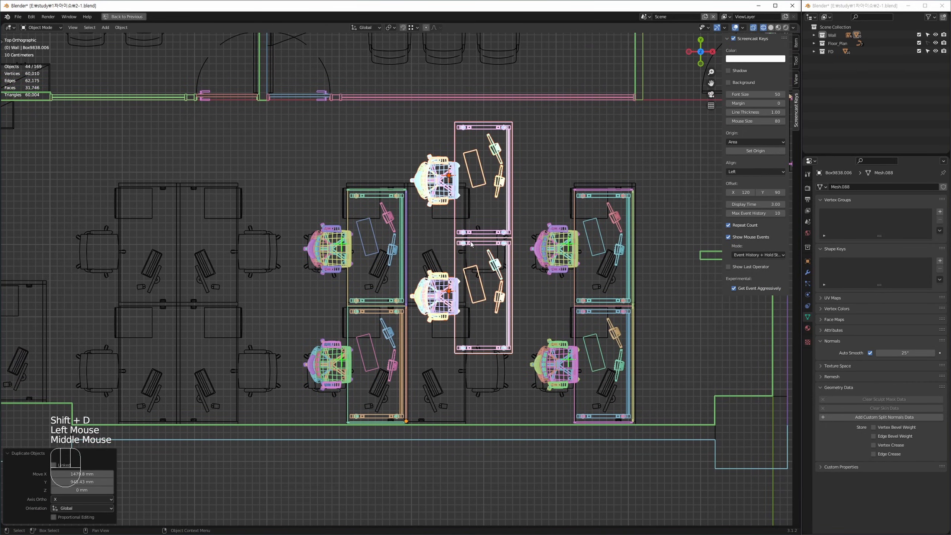
Step: Rotate the duplicated desks and chairs by 180 degrees
key("r")
key("KP_1")
key("KP_8")
key("KP_0")
key("KP_Enter")
Step: Move the rotated desks roughly beside the right half of the middle workstation cluster, facing away from the first pair
middle_click_drag(495, 311, 442, 266)
key("g")
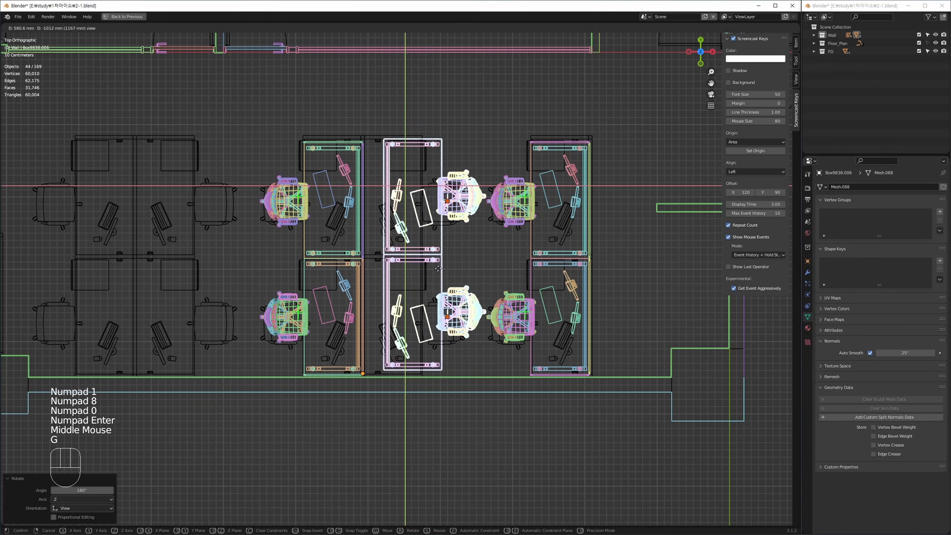
left_click(468, 325)
Step: Enable snapping and place the 3D cursor on the rotated desks' upper-left corner
key("s")
middle_click_drag(374, 127, 401, 297, "ctrl")
key("z")
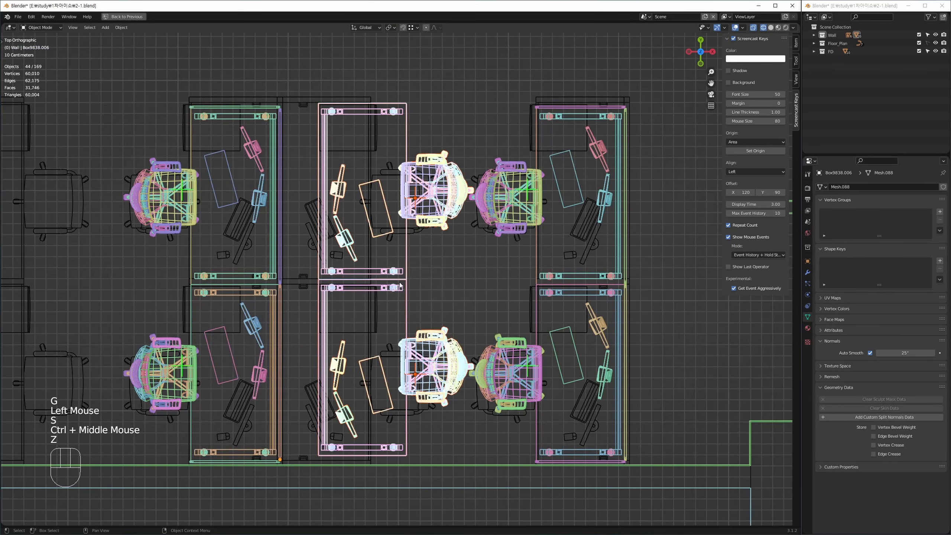
middle_click_drag(368, 166, 527, 232)
middle_click_drag(462, 182, 471, 257, "ctrl")
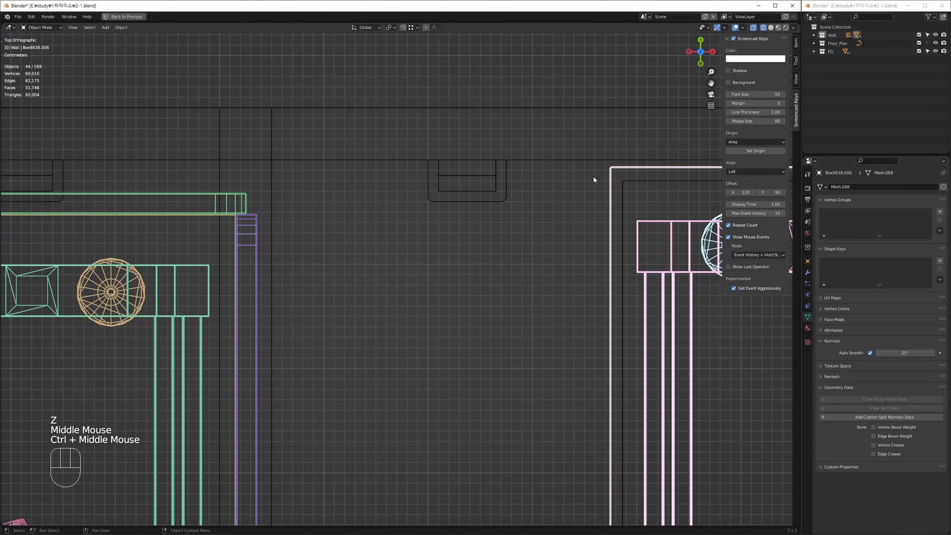
middle_click_drag(524, 150, 548, 144)
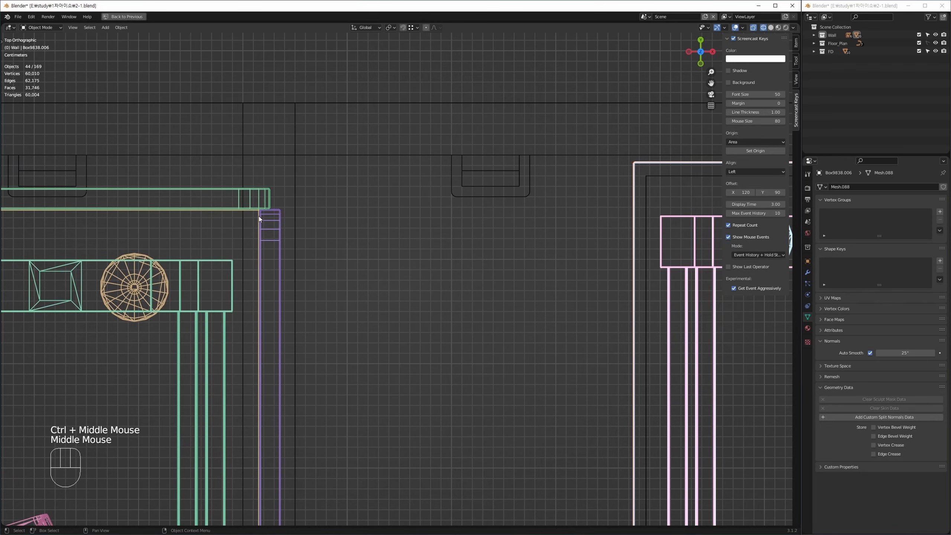
middle_click_drag(345, 270, 316, 245, "ctrl")
middle_click_drag(663, 163, 645, 264, "ctrl")
middle_click_drag(449, 374, 476, 313, "ctrl")
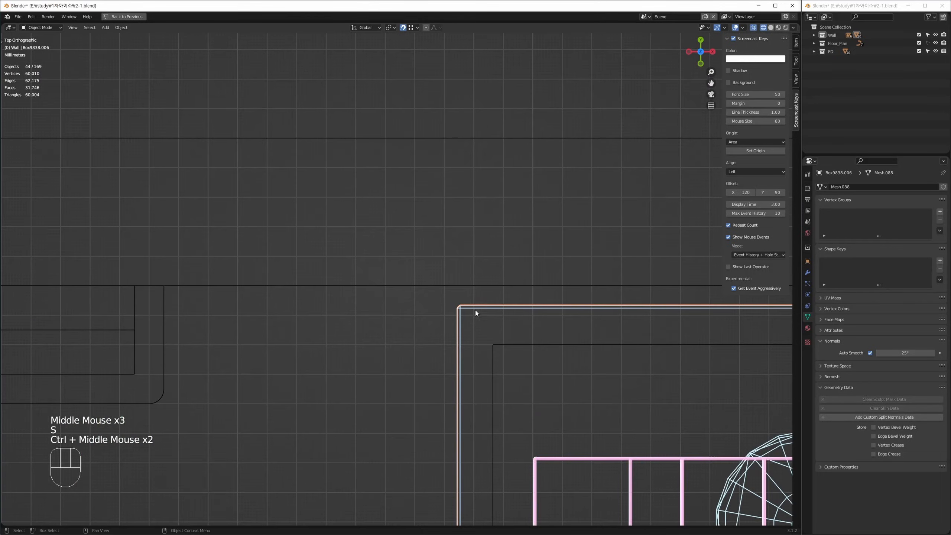
right_click_drag(472, 279, 457, 306, "shift")
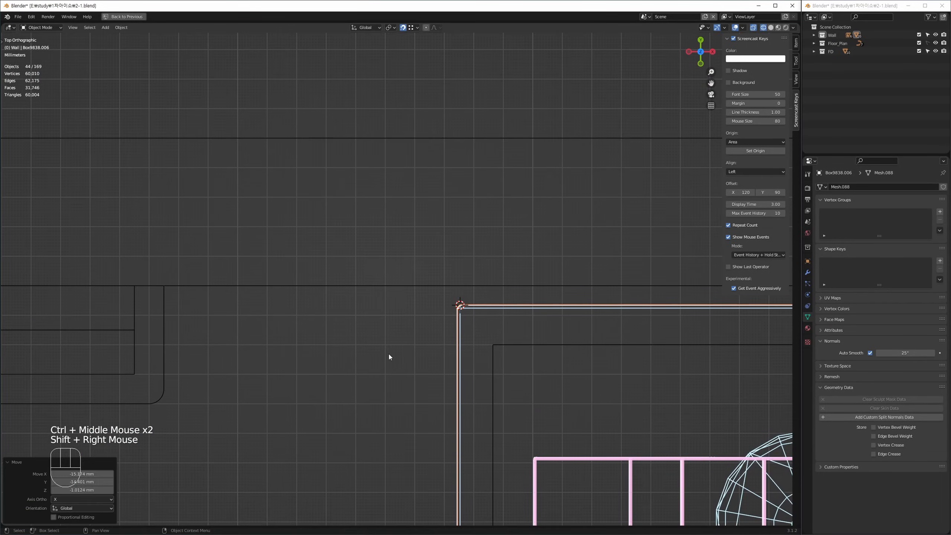
Step: Set the transform pivot point to 3D Cursor and make vertex snapping use Center
middle_click_drag(388, 302, 460, 235)
left_click(389, 28)
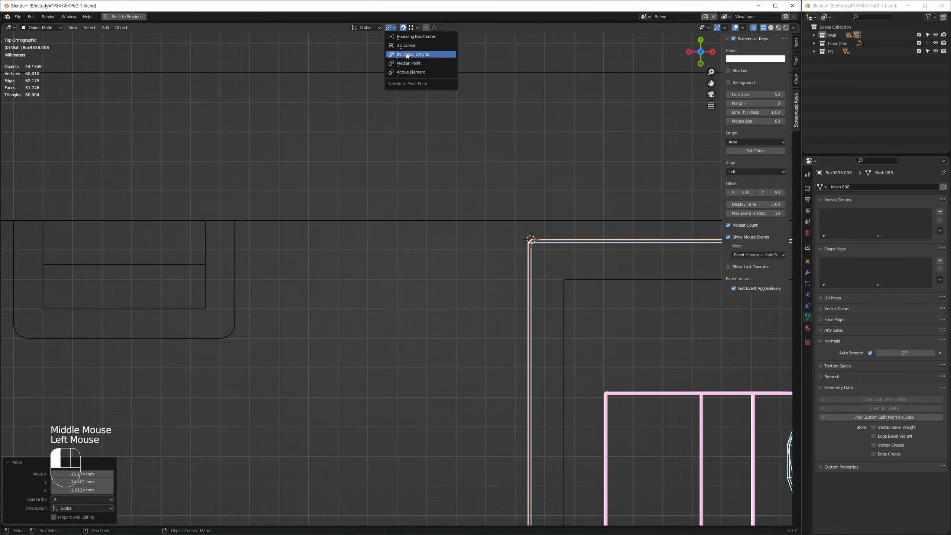
left_click(412, 46)
left_click(414, 27)
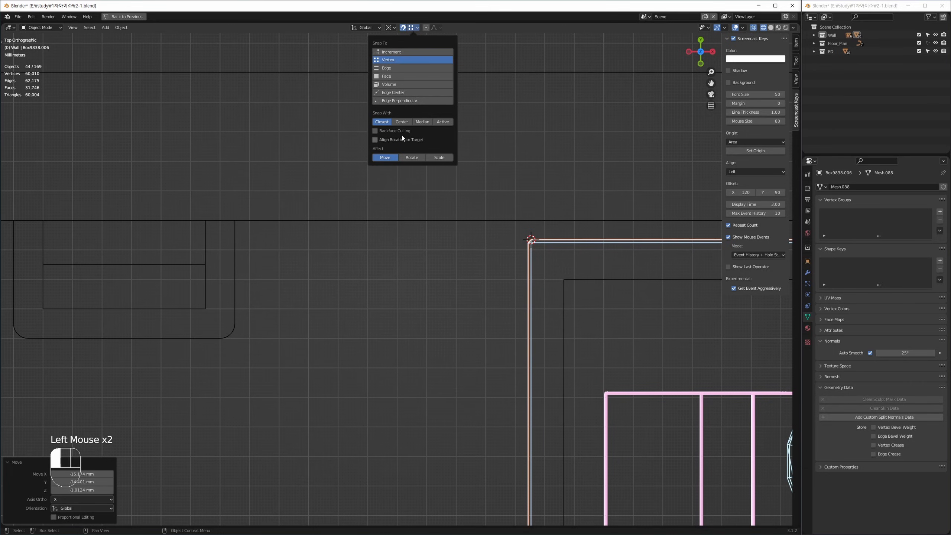
middle_click_drag(218, 308, 397, 192)
Step: Try to snap the rotated desks' corner onto the upper end of the middle partition, and undo the move
scroll(396, 192, "down", 3)
middle_click_drag(307, 219, 514, 196)
scroll(264, 194, "up", 7)
middle_click_drag(206, 210, 223, 227)
key("g")
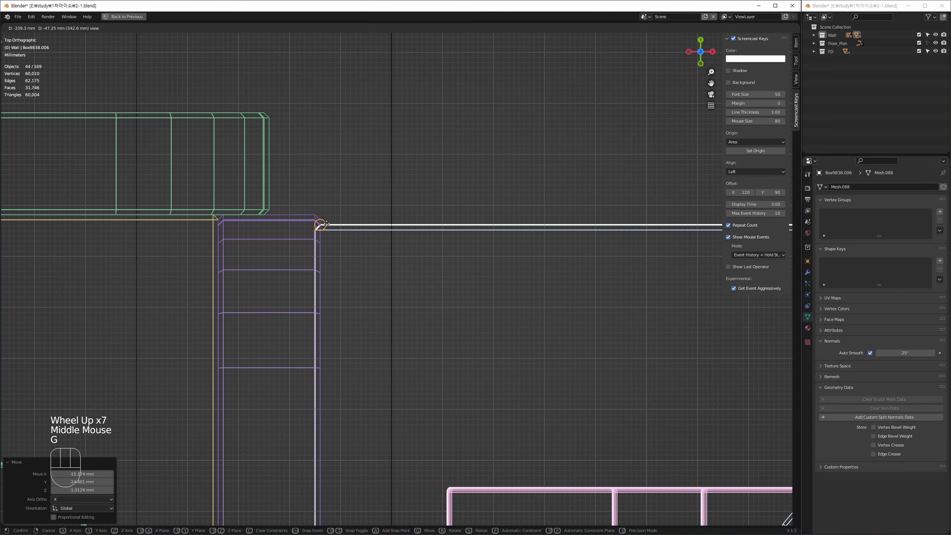
left_click(321, 224)
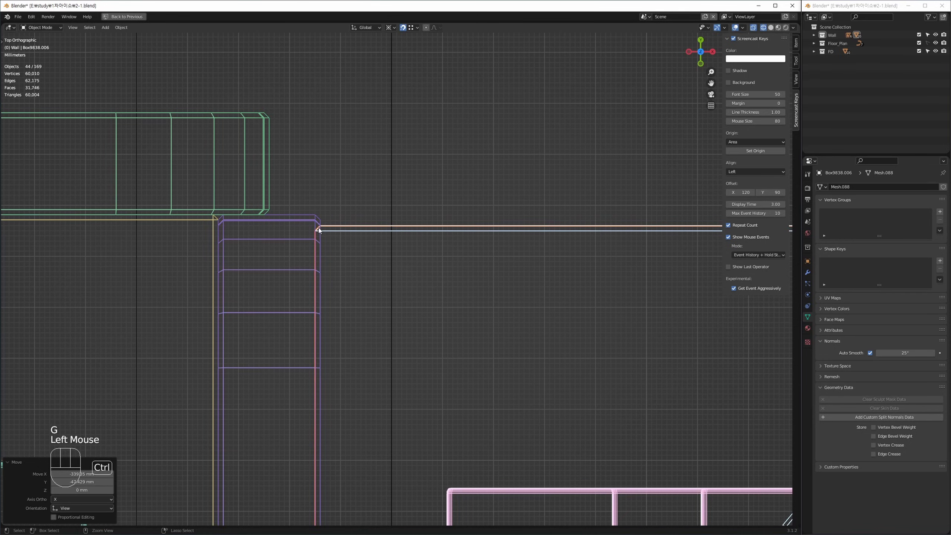
key("ctrl+z")
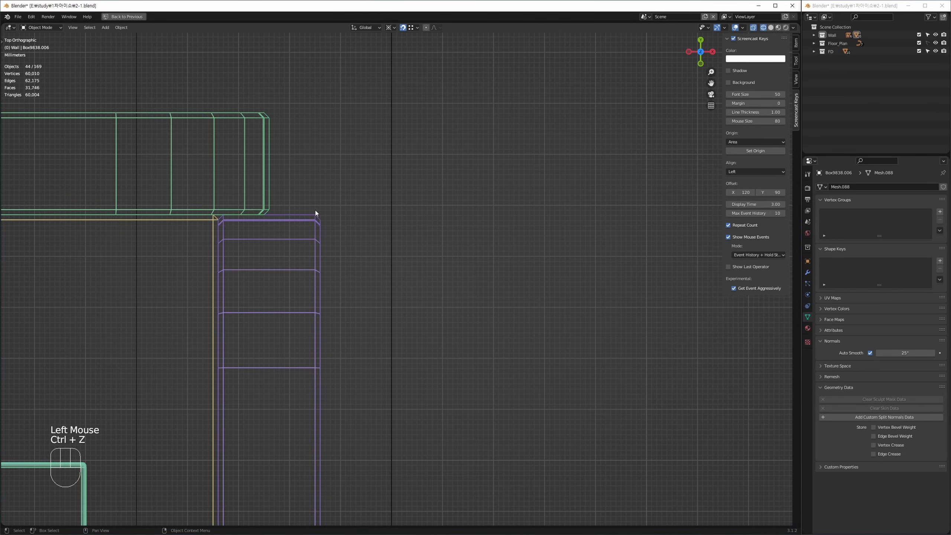
Step: Snap the rotated desks against the upper corner of the partition dividing the middle cluster
mouse_move(315, 213)
middle_mouse_down("ctrl")
mouse_move(336, 240)
mouse_move(329, 226)
mouse_move(304, 227)
middle_mouse_up("ctrl")
key("g")
left_click(342, 254)
Step: Place the 3D cursor on the partition's corner and shift the rotated desks about 1 mm along both X and Y
right_click_drag(302, 226, 282, 238, "shift")
middle_click_drag(301, 226, 298, 227)
key("g")
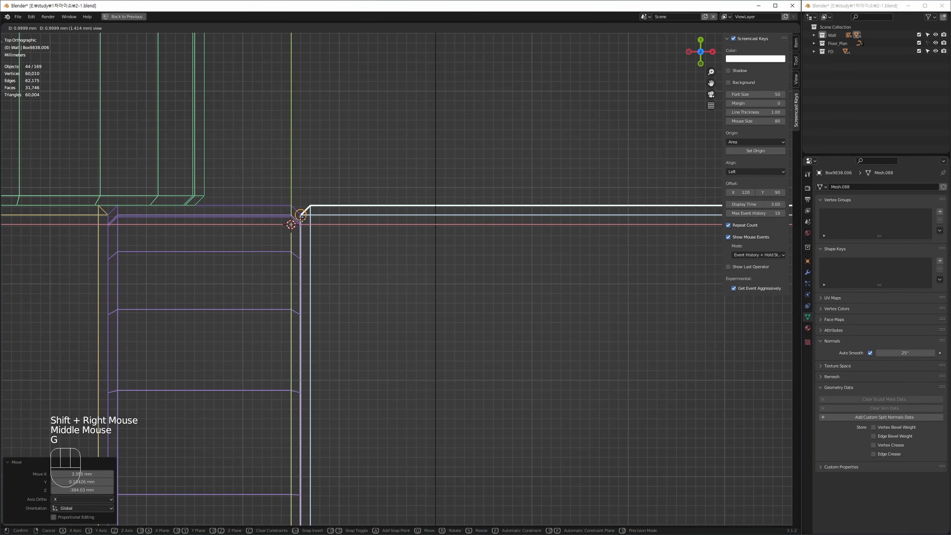
left_click(299, 216)
mouse_move(261, 300)
middle_mouse_down("ctrl")
mouse_move(321, 152)
mouse_move(350, 116)
middle_mouse_up("ctrl")
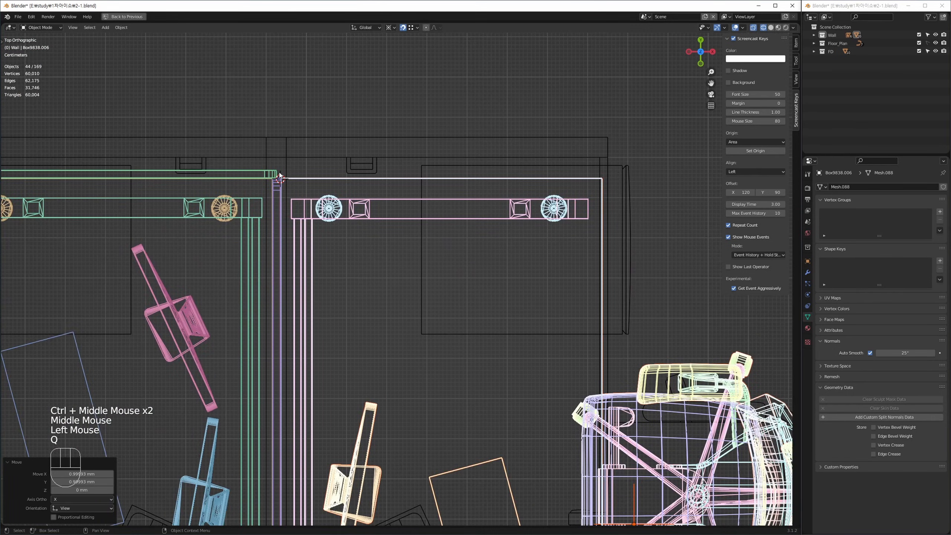
Step: Duplicate only the left desks' upper and lower end panels and place the copies above the rotated desks
left_click(276, 174)
middle_click_drag(282, 210, 286, 276, "ctrl")
middle_click_drag(286, 275, 265, 404)
middle_click_drag(339, 180, 318, 184)
left_click(282, 411, "ctrl")
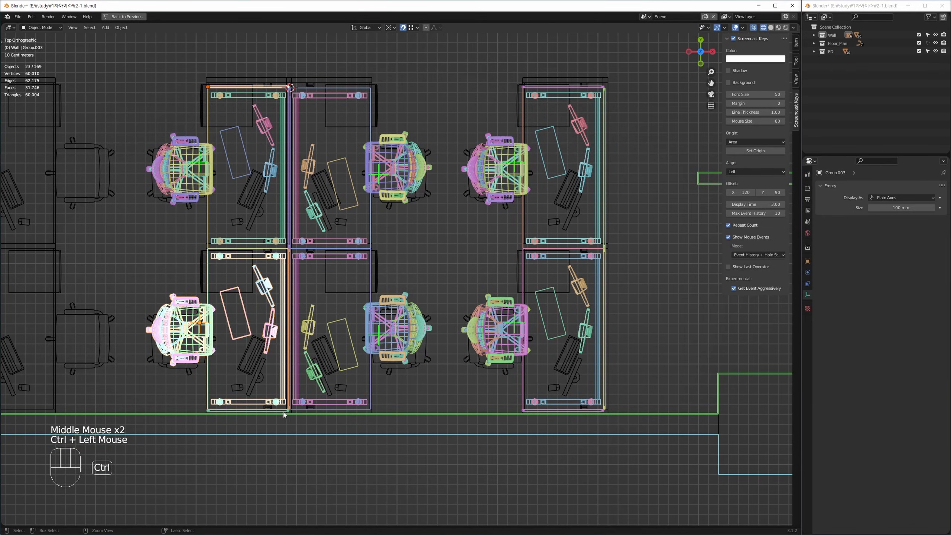
middle_click_drag(283, 412, 287, 381)
middle_click_drag(262, 240, 242, 182, "ctrl")
left_click(194, 303, "ctrl")
left_click(184, 238, "alt")
middle_click(290, 170, "shift")
key("shift+d")
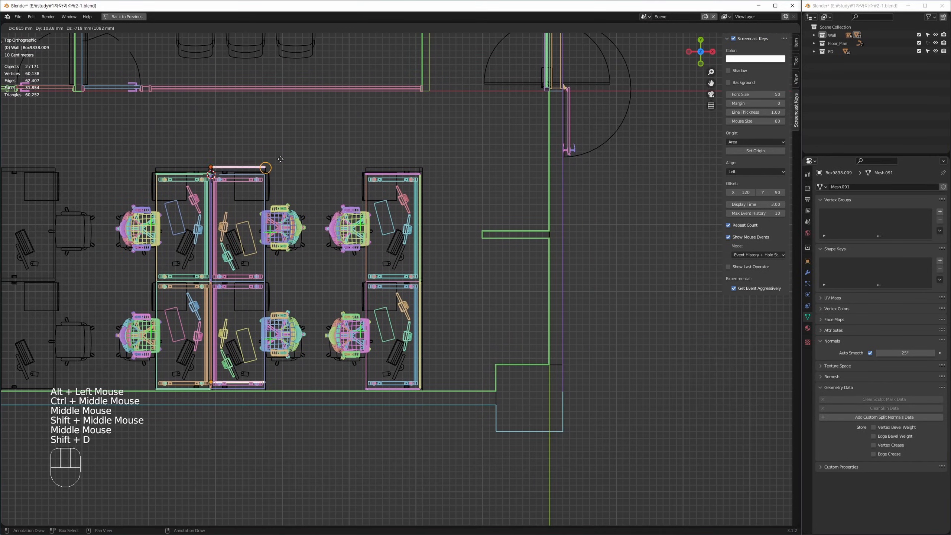
left_click(225, 136)
middle_click_drag(224, 138, 316, 153)
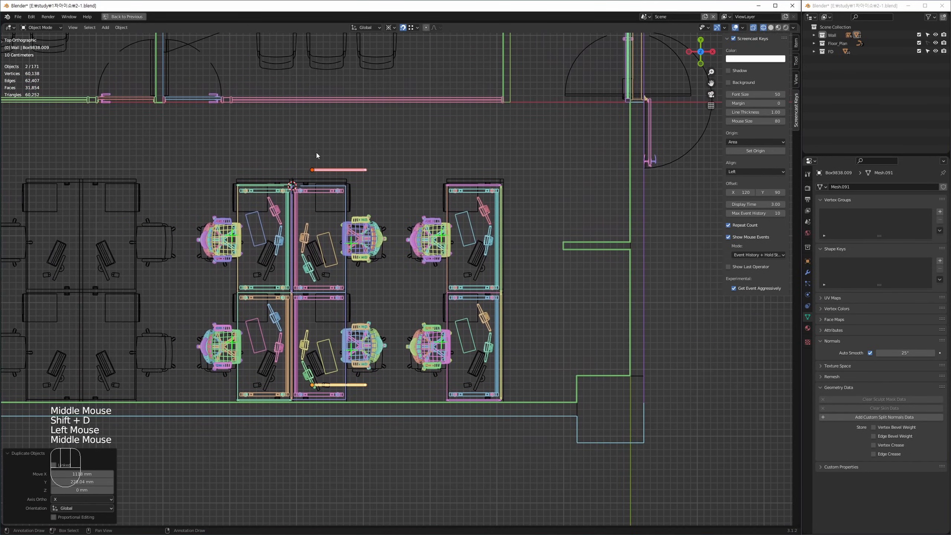
Step: Set vertex snapping to use Closest for aligning the duplicated end panels
key("y")
middle_click_drag(335, 193, 403, 68)
left_click(413, 28)
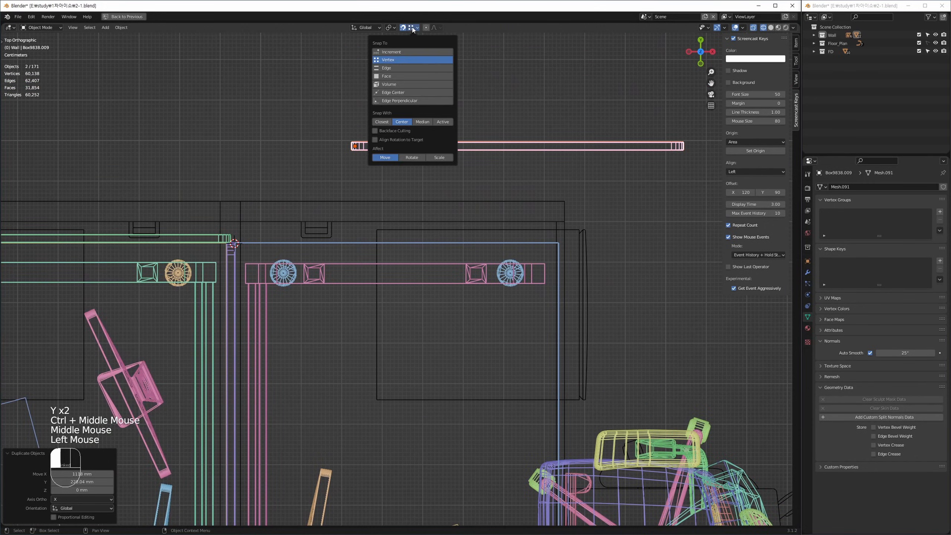
middle_click_drag(239, 229, 242, 298, "ctrl")
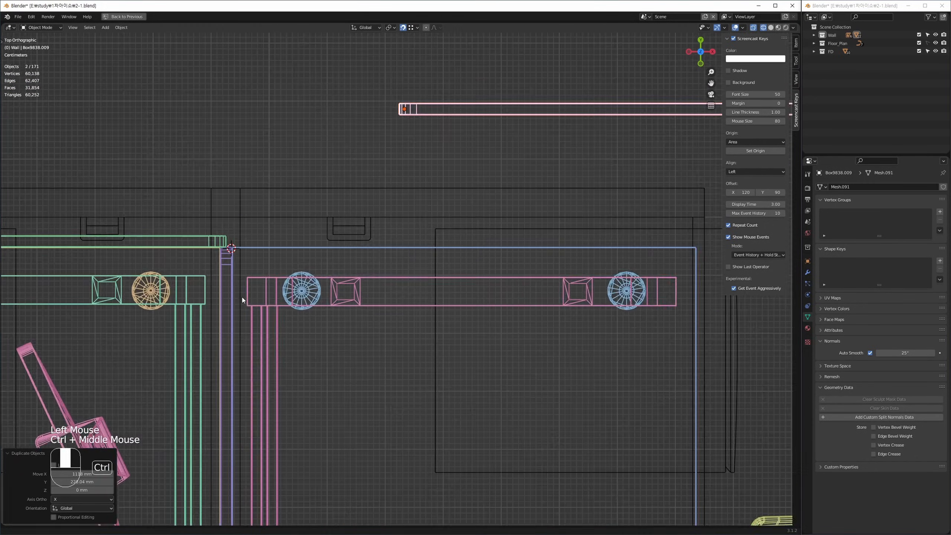
key("ctrl+shift+Tab")
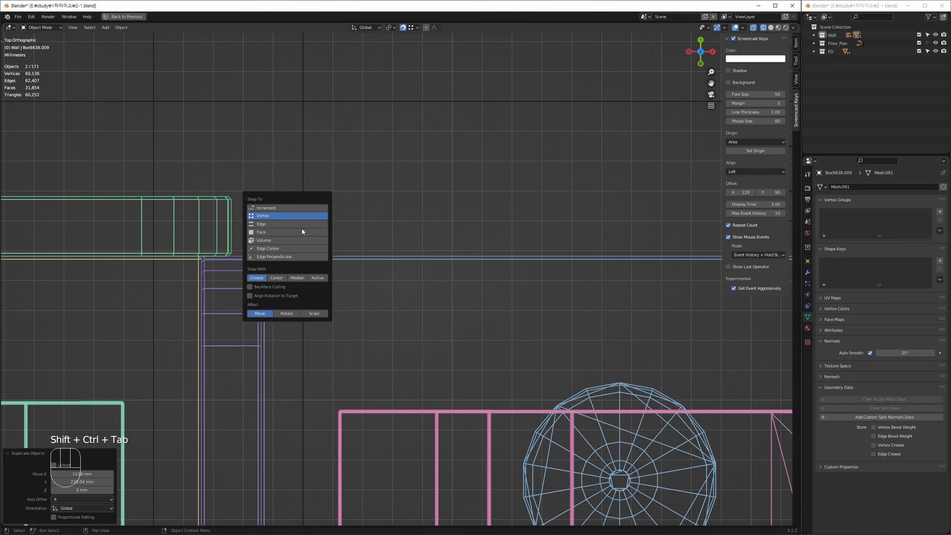
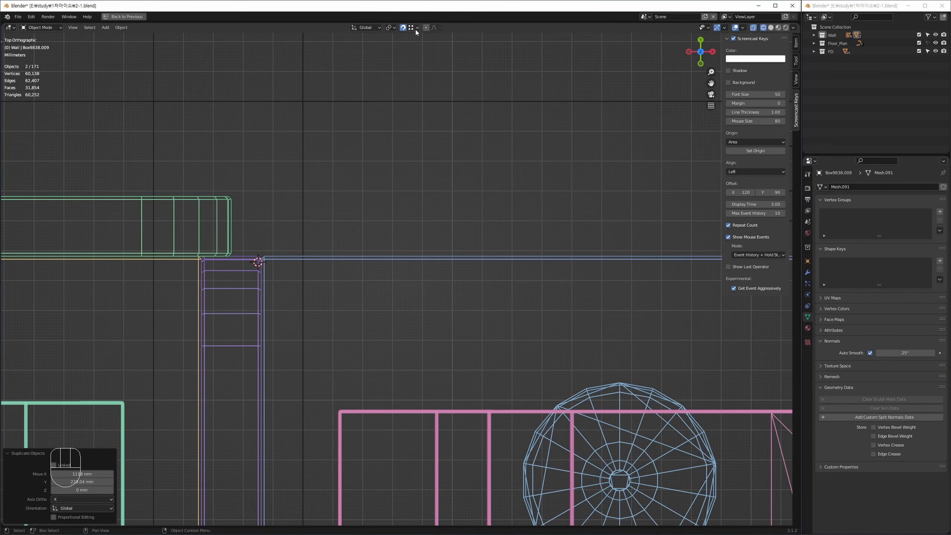
middle_click_drag(368, 222, 371, 168)
key("ctrl+shift+Tab")
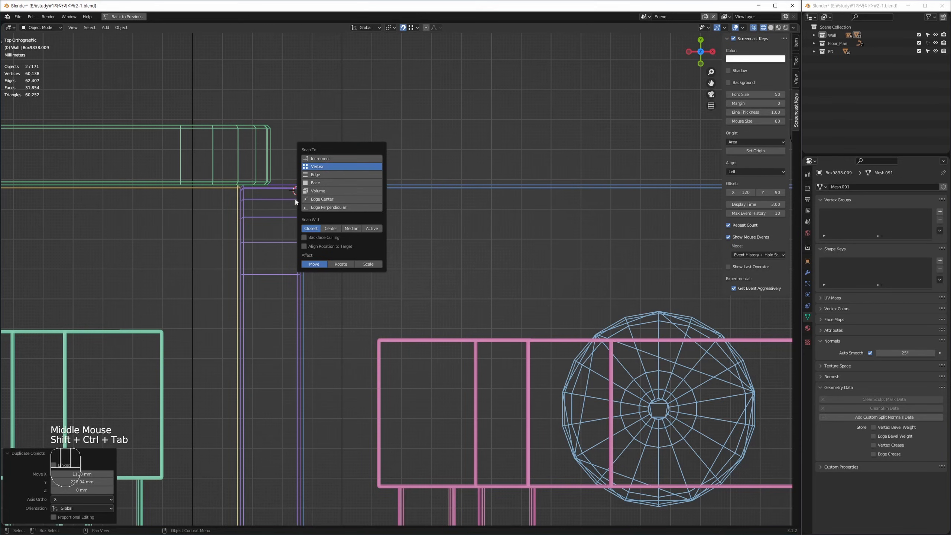
middle_click_drag(292, 208, 304, 161)
Step: Move the duplicated end panels against the left panels, then snap them -1 mm along Y onto the rotated desks' edge
key("g")
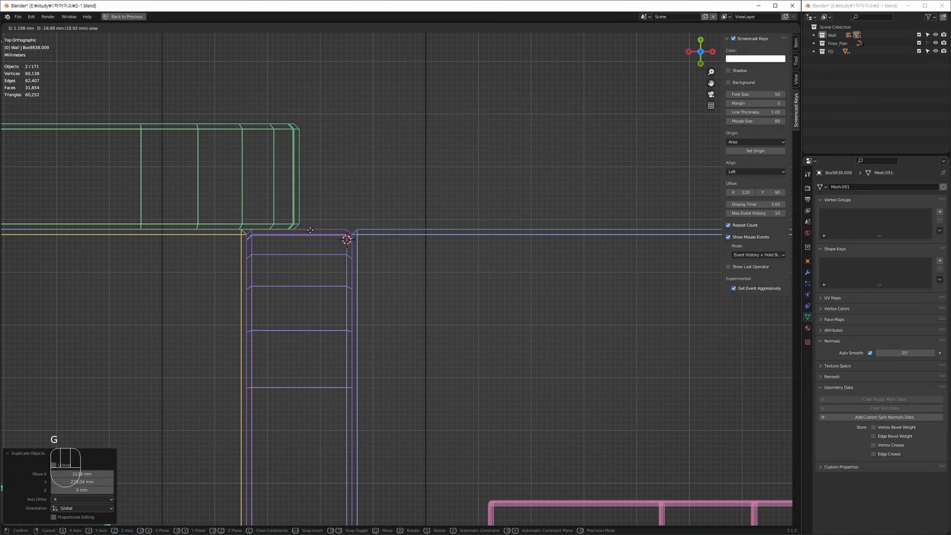
middle_click(304, 252, "ctrl")
left_click(299, 224)
middle_click_drag(324, 232, 291, 214, "ctrl")
key("g")
key("f")
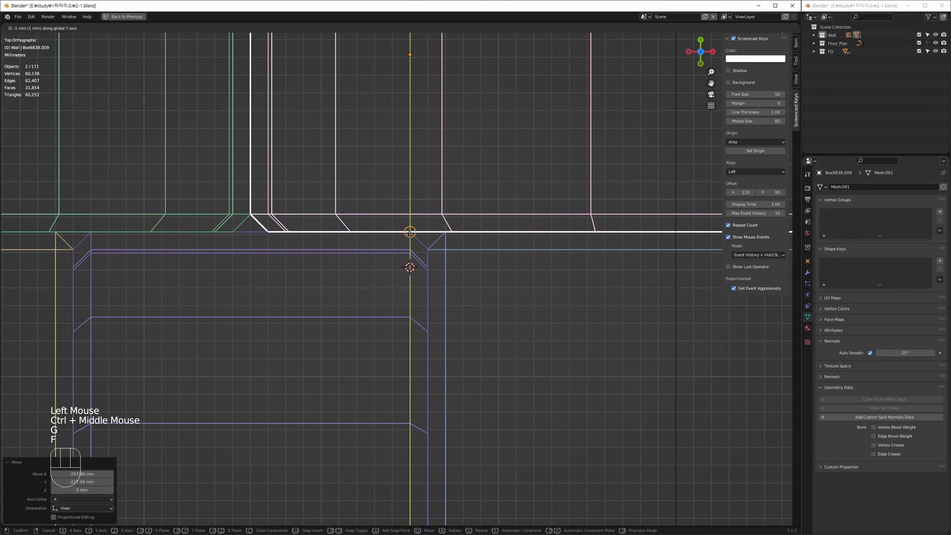
left_click(388, 272)
middle_click_drag(388, 272, 374, 128, "ctrl")
Step: Duplicate the complete four-desk cluster without the walls and move the copy along X toward the left planned cluster
left_click(374, 148)
key("q")
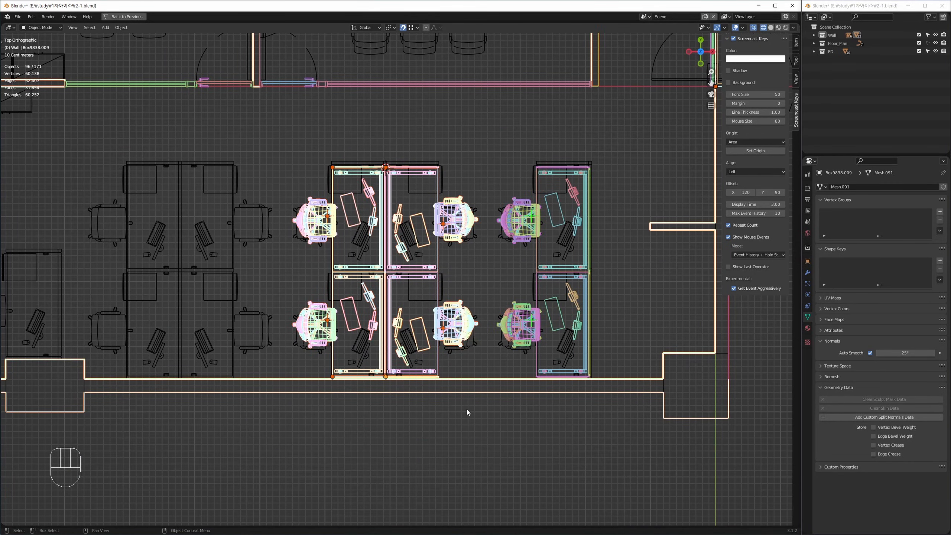
middle_click_drag(266, 327, 254, 299)
left_click_drag(265, 330, 232, 408, "alt")
middle_click_drag(323, 249, 467, 241)
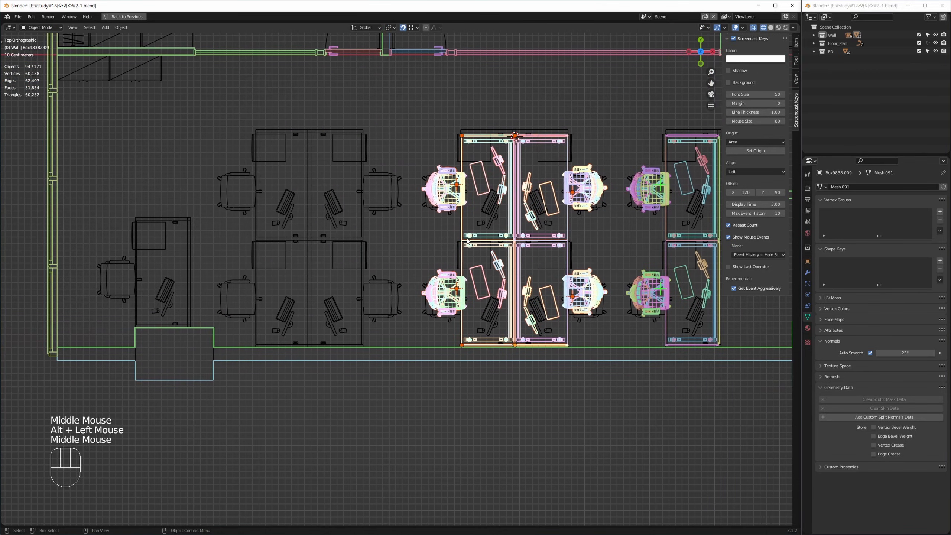
middle_click_drag(512, 201, 557, 190)
key("shift+d")
key("f")
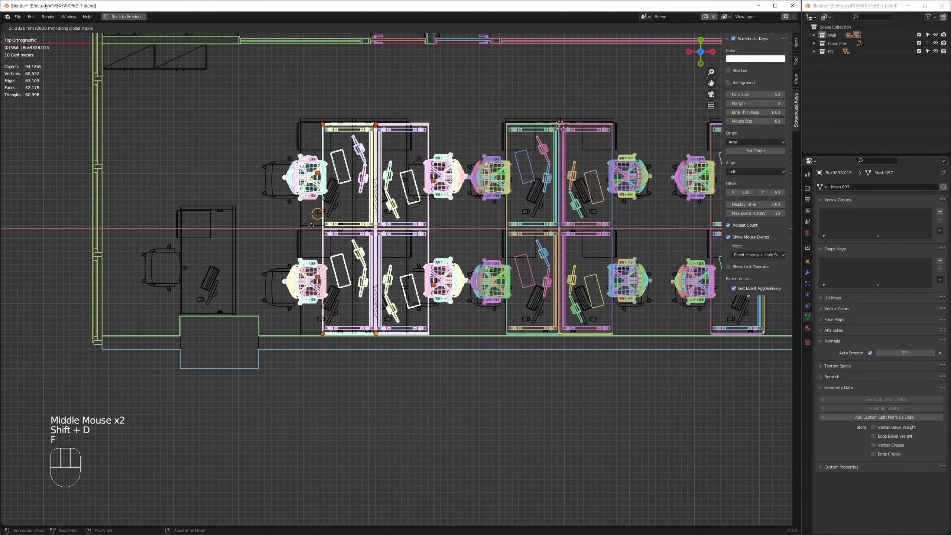
left_click(298, 236)
Step: Turn off snapping and move the copied cluster along X onto the outline of the left planned workstations
middle_click_drag(394, 212, 434, 251, "ctrl")
key("s")
key("g")
key("f")
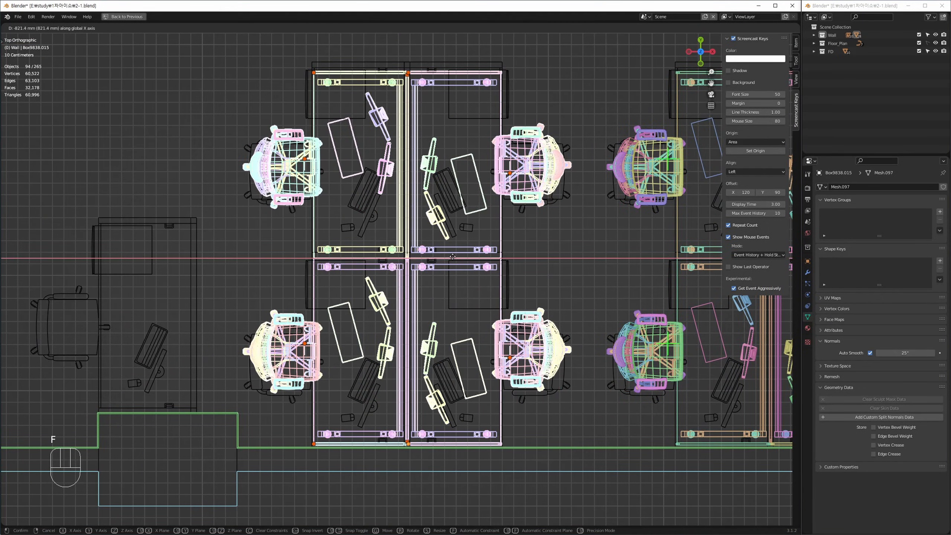
left_click(454, 257)
Step: Duplicate the copied cluster's lower-left desk, chair and panels, leaving out the walls, and place the copy near the single workstation
middle_click_drag(388, 298, 411, 257)
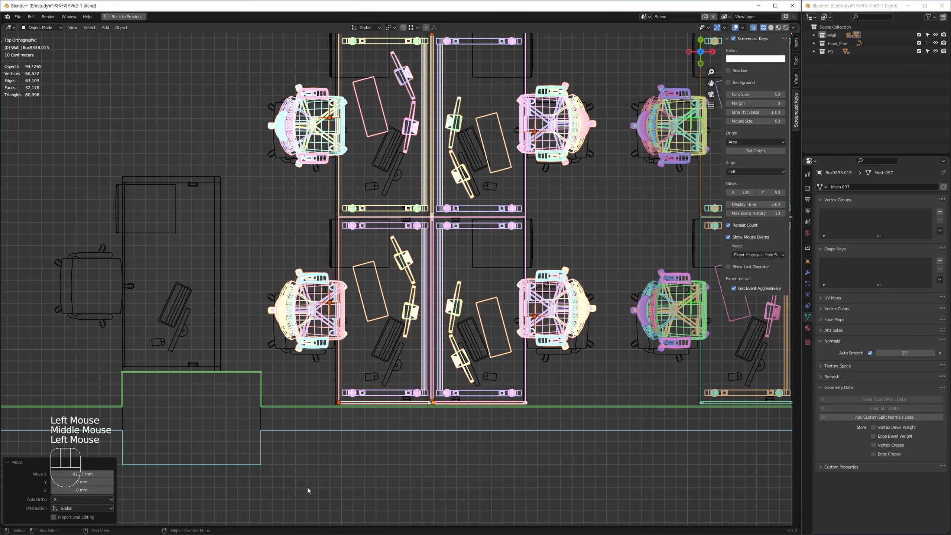
left_click_drag(308, 488, 448, 203)
middle_click_drag(571, 168, 579, 182)
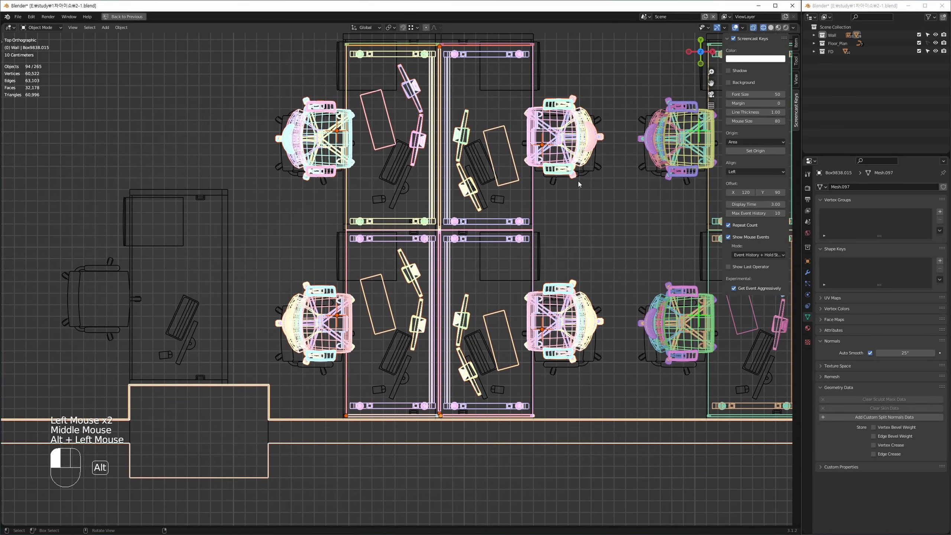
left_click_drag(579, 181, 484, 213, "alt")
Step: Try to move the single desk copy onto the isolated workstation outline, and undo the move
key("g")
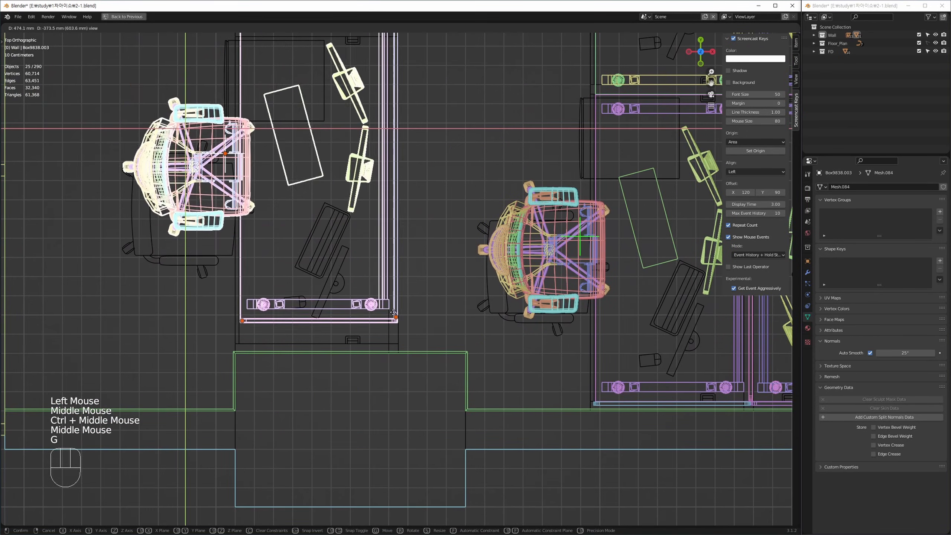
key("s")
left_click(391, 328)
key("ctrl+z")
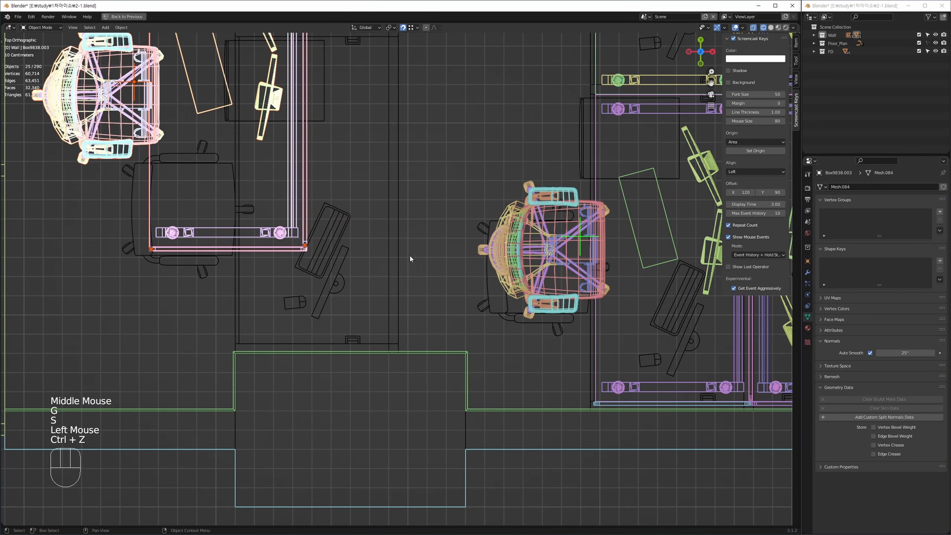
Step: Move the single desk copy roughly over the isolated workstation outline beside the wall column
middle_click_drag(410, 256, 354, 245)
key("g")
left_click(362, 277)
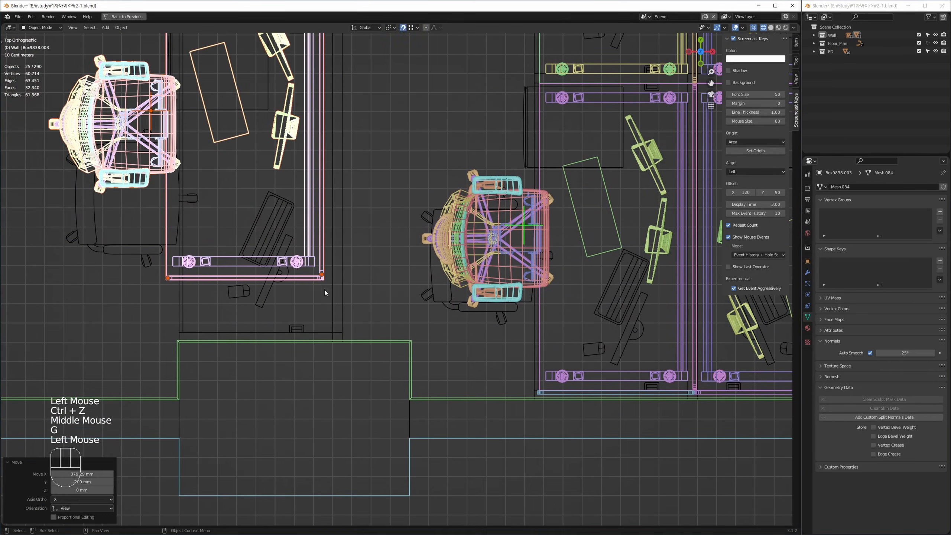
Step: Try to move the desk copy's lower-right corner closer to the column with snapping toggled, and undo it
key("s")
middle_click_drag(329, 282, 321, 343, "ctrl")
key("g")
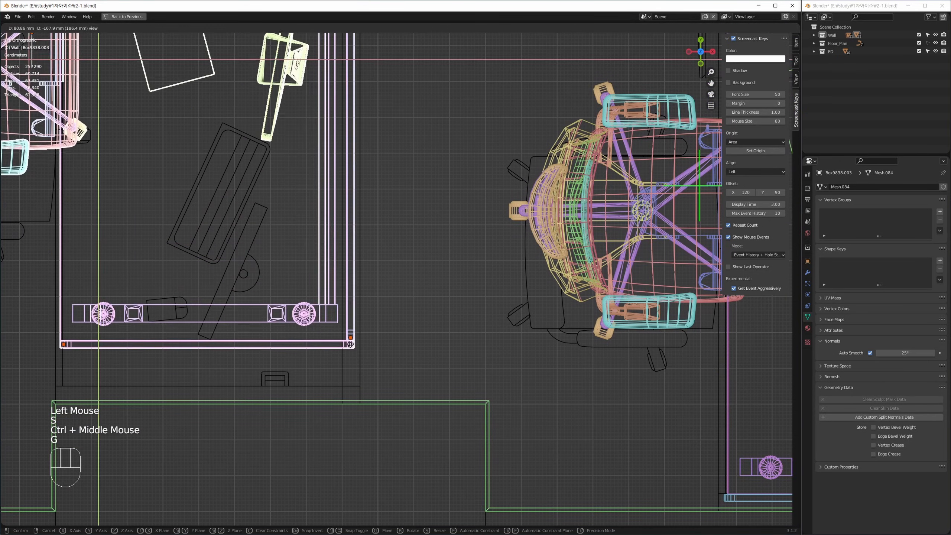
left_click(339, 331)
key("ctrl+z")
Step: Move the single desk copy so its lower-right corner meets the isolated workstation outline beside the column, and deselect it
key("s")
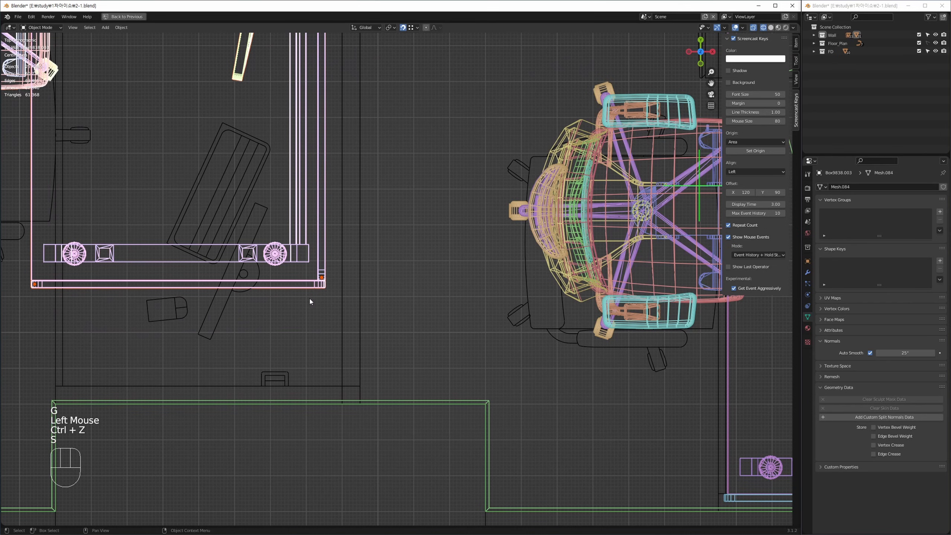
middle_click_drag(311, 281, 297, 247)
key("g")
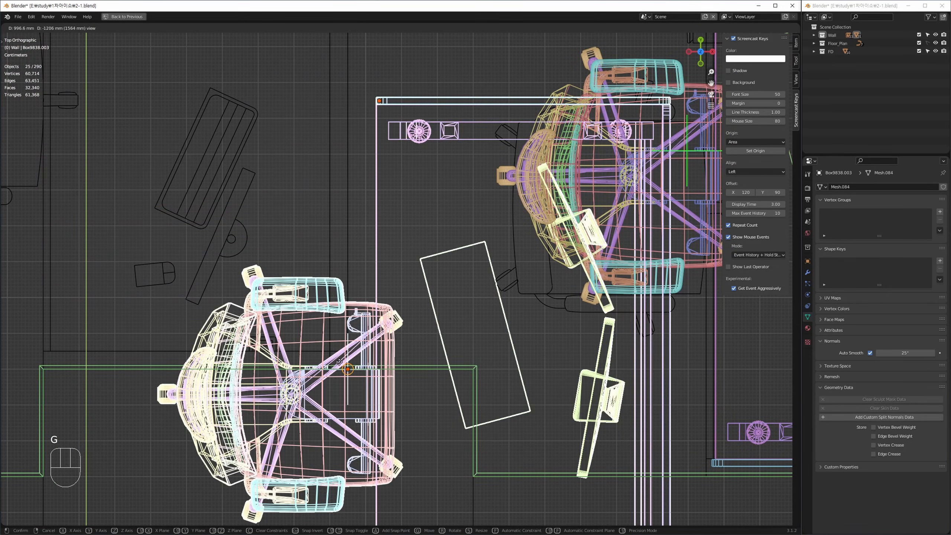
key("ctrl")
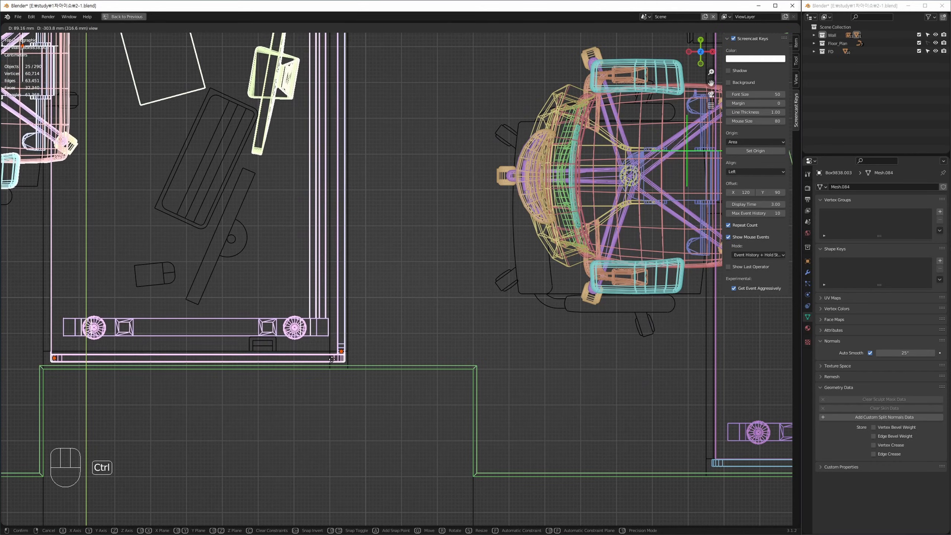
left_click(331, 359, "ctrl")
middle_click_drag(329, 367, 324, 277, "ctrl")
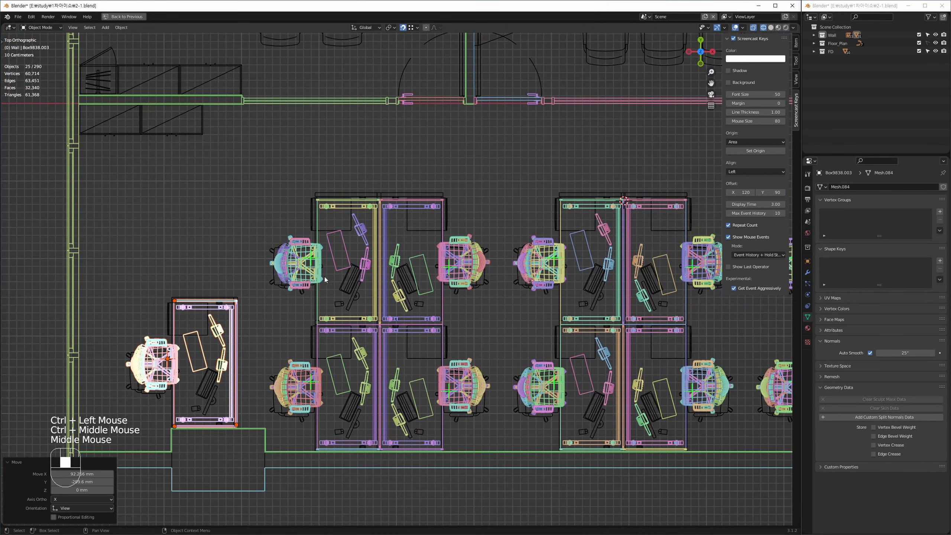
left_click(263, 193)
Step: Examine the placed workstations in the 3D view, checking the desk-and-chair instances in two of the clusters
middle_click_drag(263, 193, 389, 286, "ctrl")
middle_click_drag(508, 278, 481, 318, "ctrl")
left_click(609, 274)
key("alt+w")
key("alt+w")
key("Home")
scroll(376, 342, "up", 4)
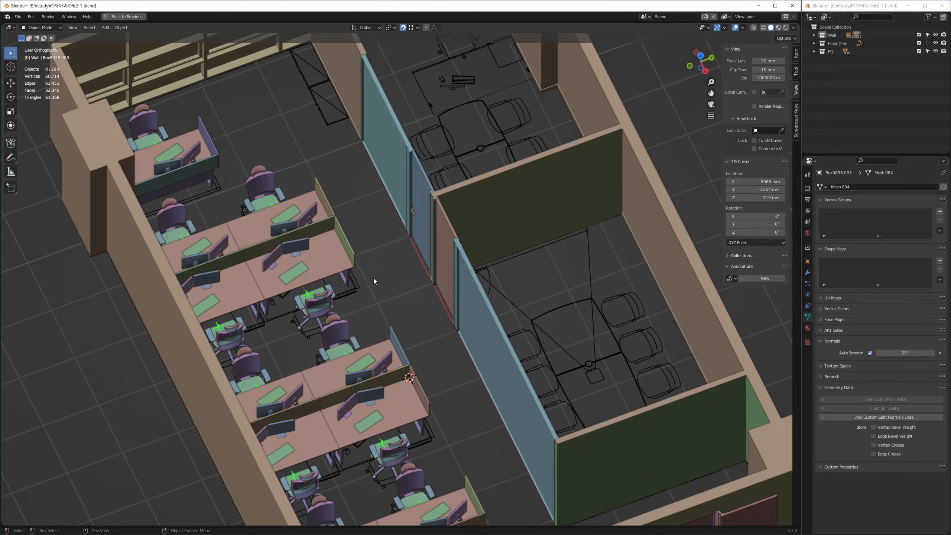
scroll(372, 278, "down", 3)
left_click(322, 257)
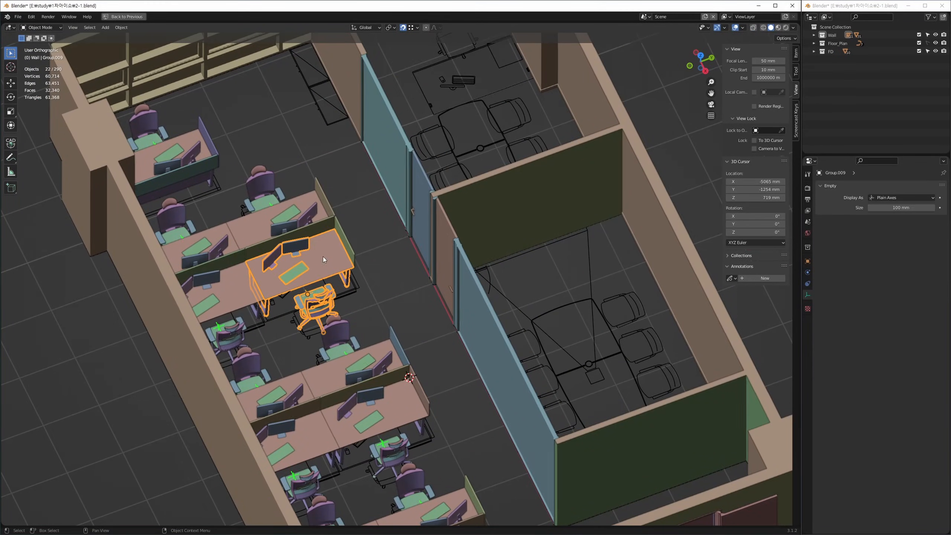
scroll(340, 228, "up", 3)
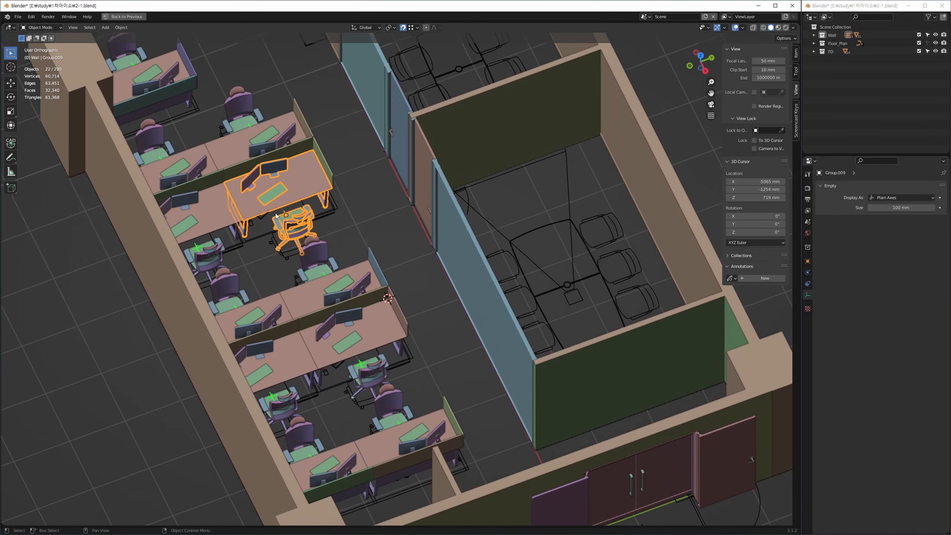
left_click(354, 217)
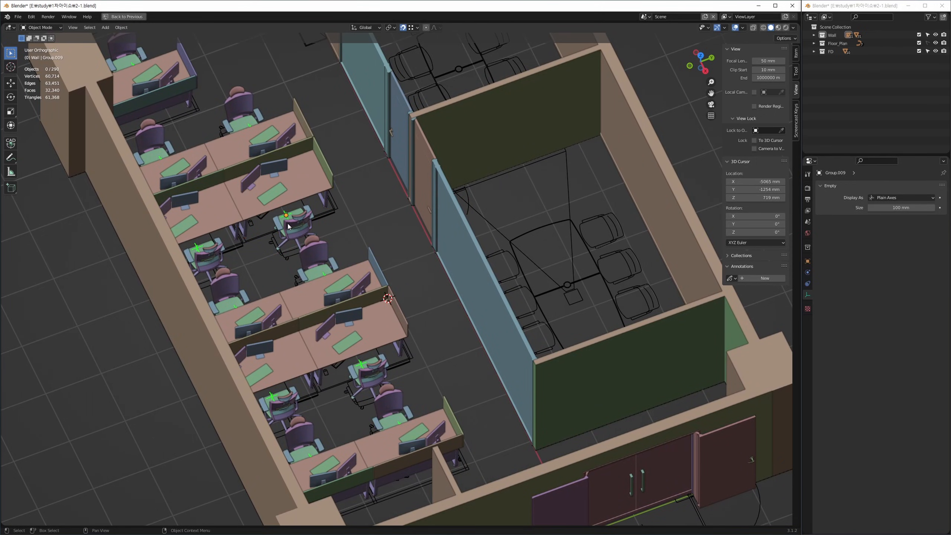
left_click(388, 361)
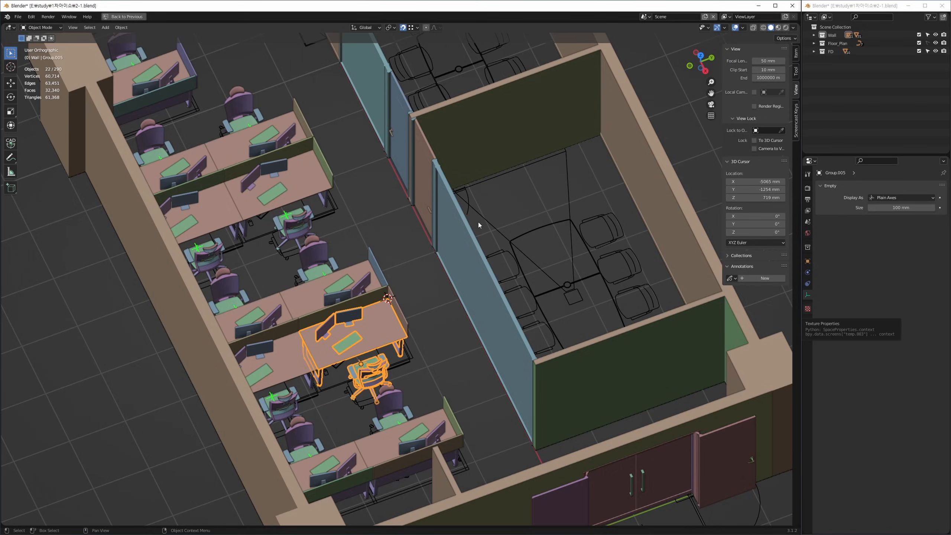
Step: Open the source collection of the selected desk-and-chair instance and inspect the desktop's material
key("Tab")
middle_click_drag(516, 257, 430, 229)
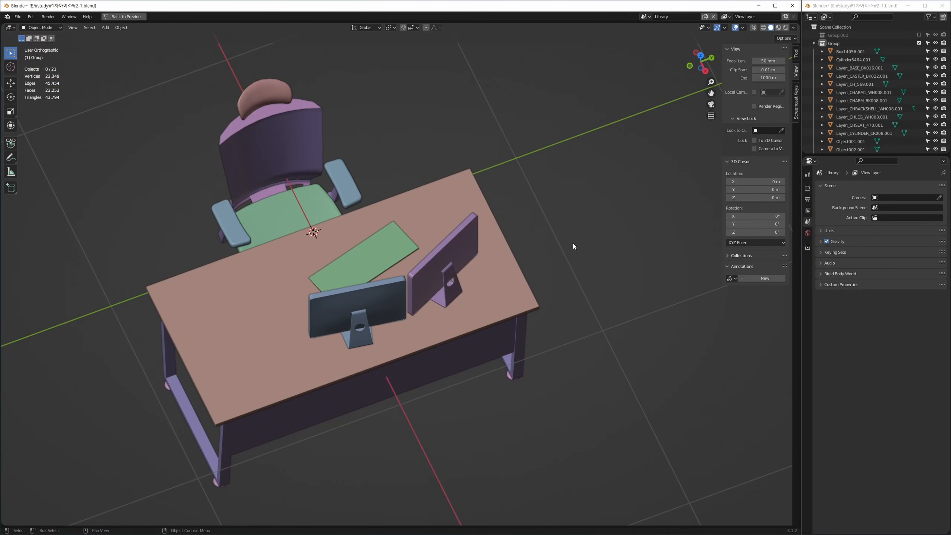
left_click(512, 286)
left_click(808, 328)
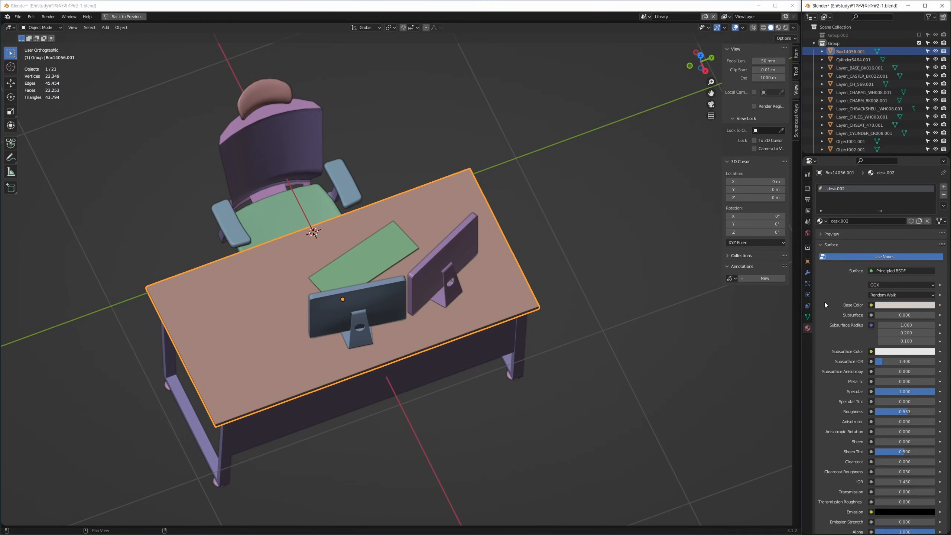
middle_click_drag(543, 262, 488, 268, "shift")
key("Tab")
key("Tab")
left_click(500, 271)
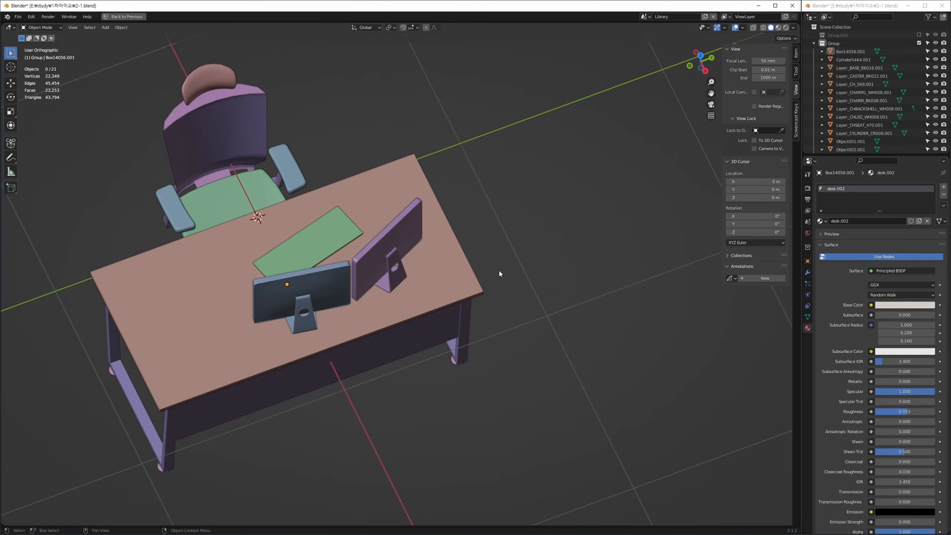
Step: View the desk-and-chair collection from above in wireframe, and return to the office scene
key("alt+w")
key("z")
key("alt+w")
left_click(261, 371)
key("alt+q")
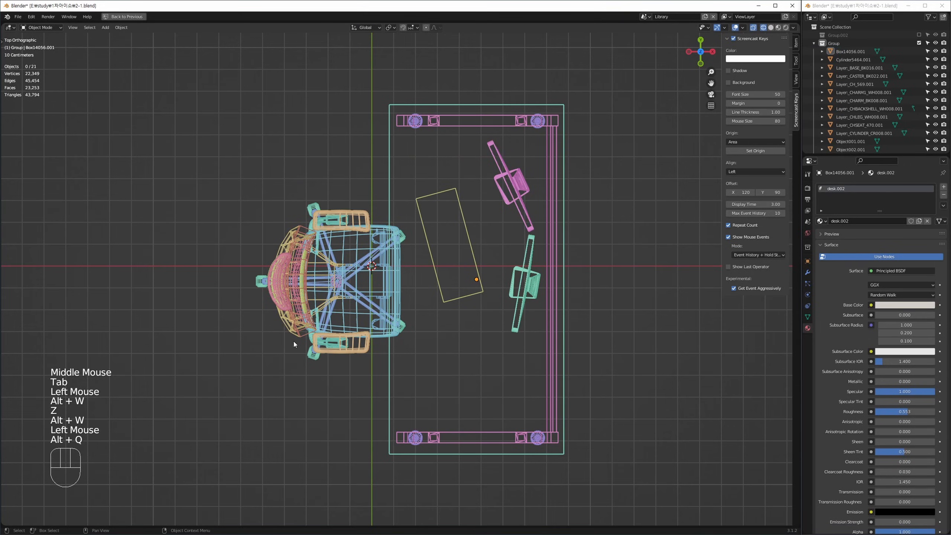
left_click(308, 392)
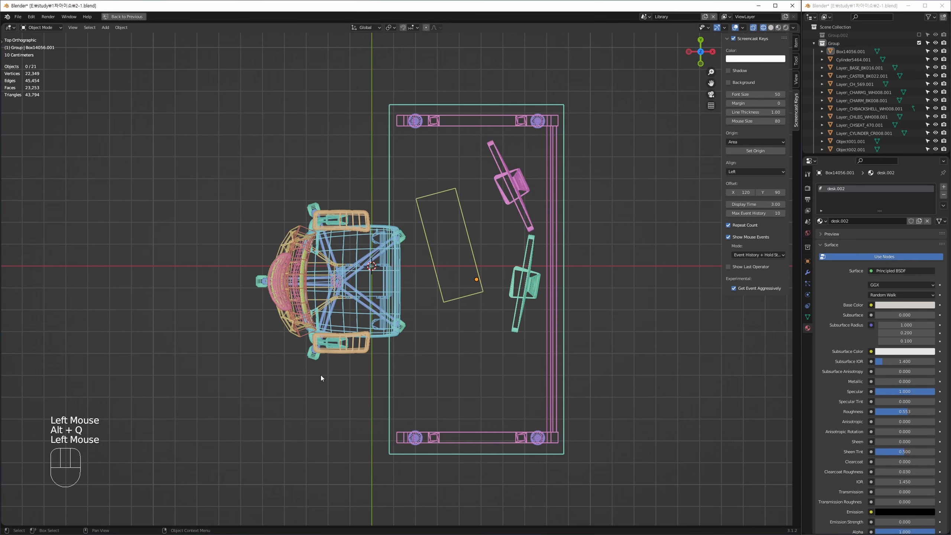
key("Tab")
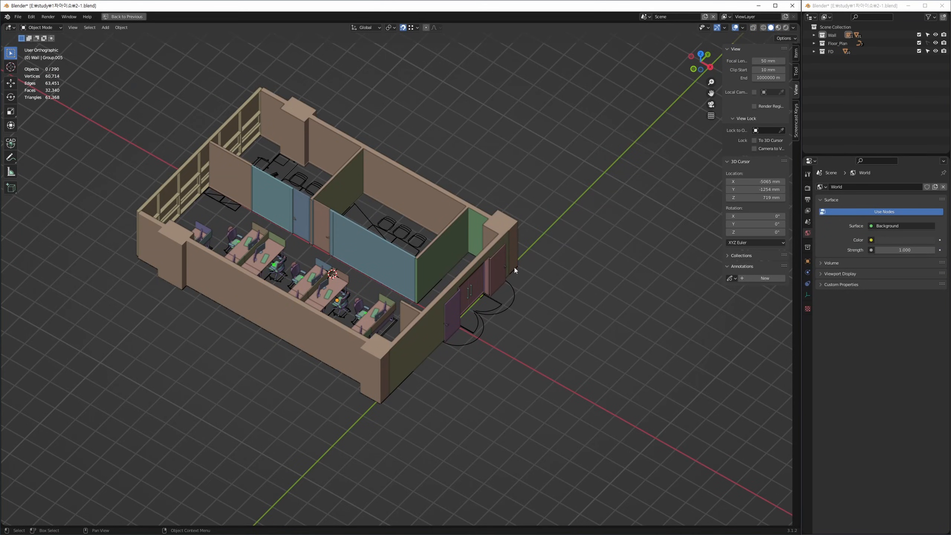
Step: Examine the meeting-room partitions in the 3D view and select the wall between the two meeting rooms
scroll(390, 224, "up", 5)
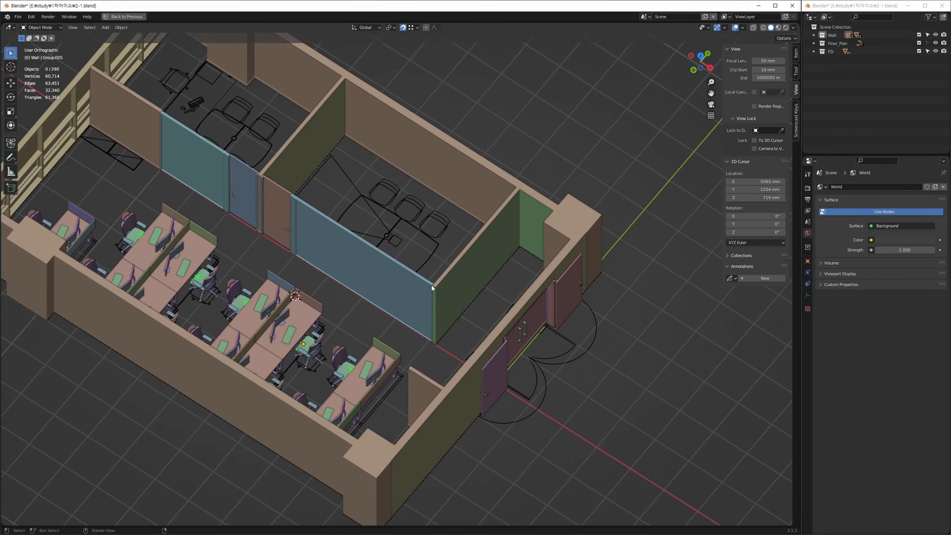
left_click_drag(425, 227, 420, 230)
middle_click_drag(306, 177, 388, 265)
middle_click_drag(318, 268, 304, 212)
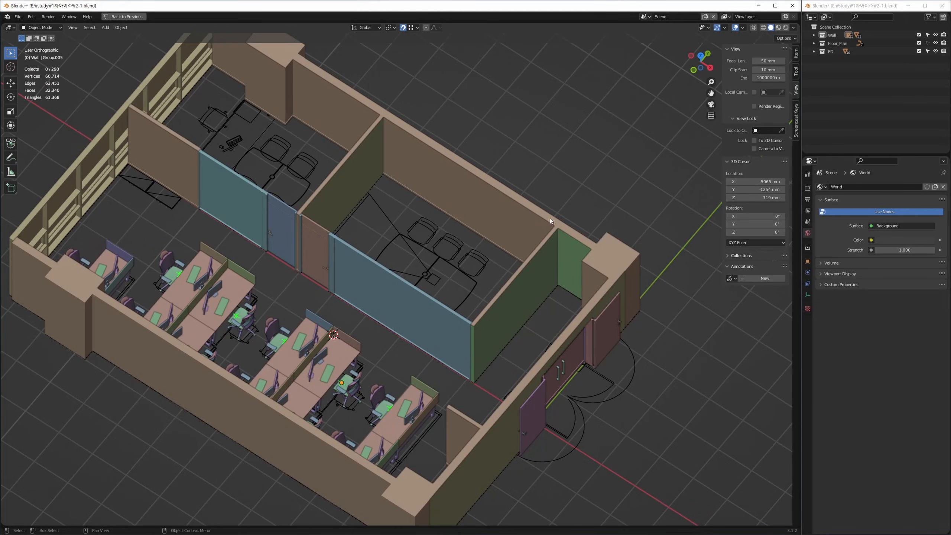
middle_click_drag(549, 221, 370, 152, "shift")
mouse_move(388, 204)
middle_mouse_down("shift")
mouse_move(384, 232)
mouse_move(374, 218)
mouse_move(394, 202)
middle_mouse_up("shift")
scroll(394, 202, "up", 6)
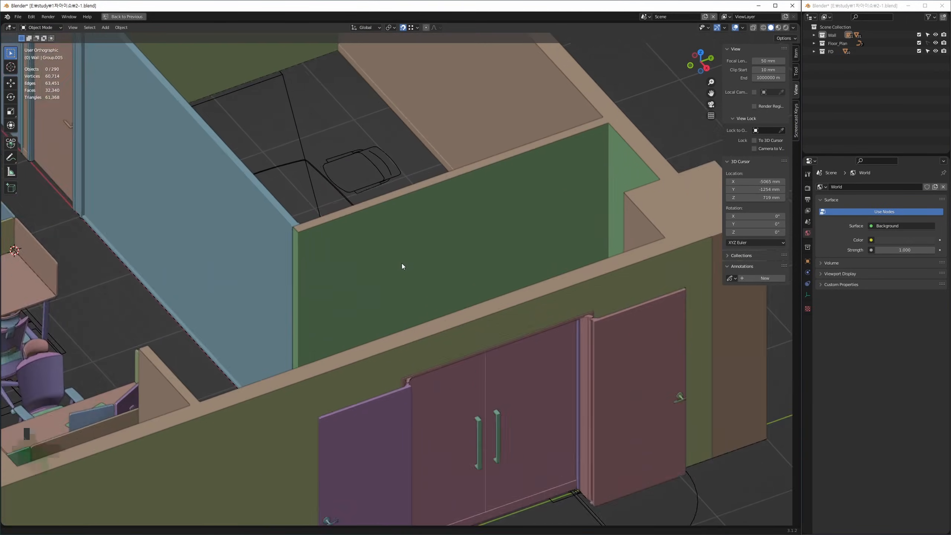
scroll(402, 264, "up", 1)
left_click(403, 264)
middle_click_drag(388, 247, 220, 222)
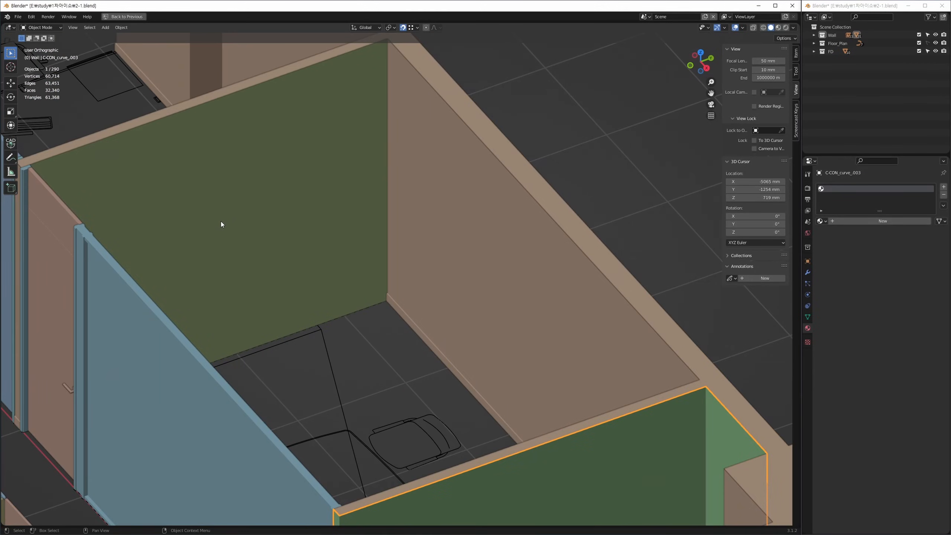
left_click(225, 221)
middle_click_drag(366, 220, 344, 234, "alt")
Step: Check the selected meeting-room partition wall up close in the top wireframe view and in the 3D view
key("alt+w")
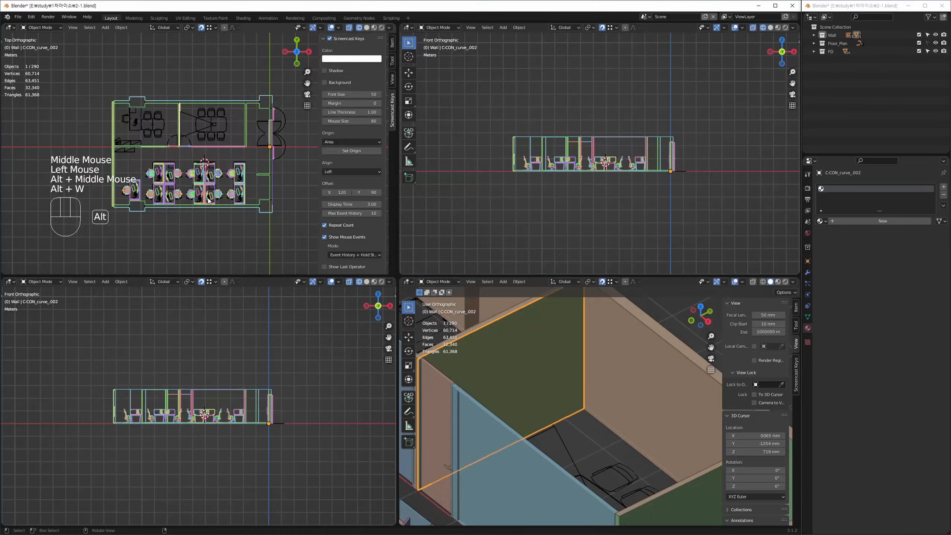
key("alt+w")
key("z")
middle_click_drag(417, 361, 387, 365)
key("1")
left_click(365, 226)
middle_click_drag(366, 225, 374, 327, "ctrl")
key("g")
left_click(345, 309)
key("Tab")
key("alt+w")
key("alt+w")
middle_click_drag(534, 380, 520, 204, "ctrl")
middle_click_drag(520, 204, 384, 262)
key("Tab")
key("Tab")
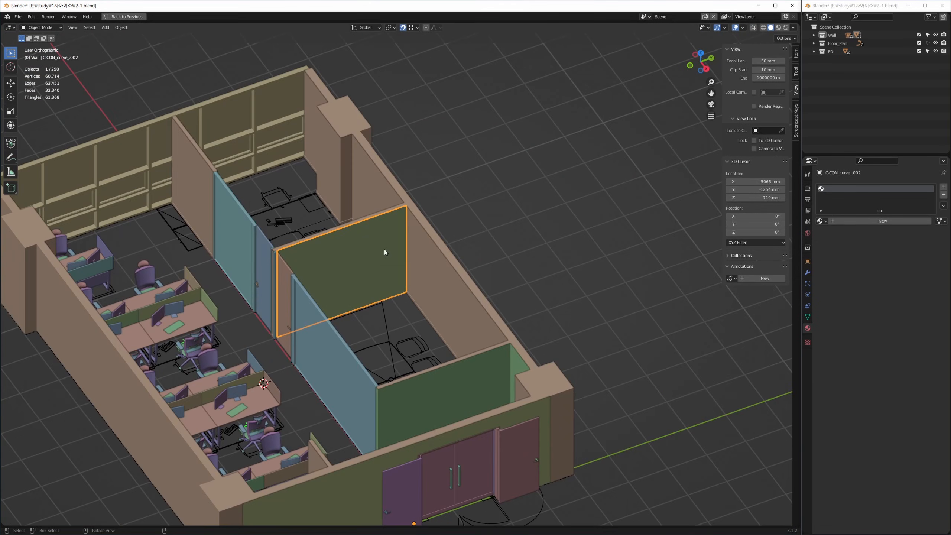
Step: Isolate the selected partition wall in local view and enter Edit Mode on it
key("alt+q")
key("alt+w")
key("z")
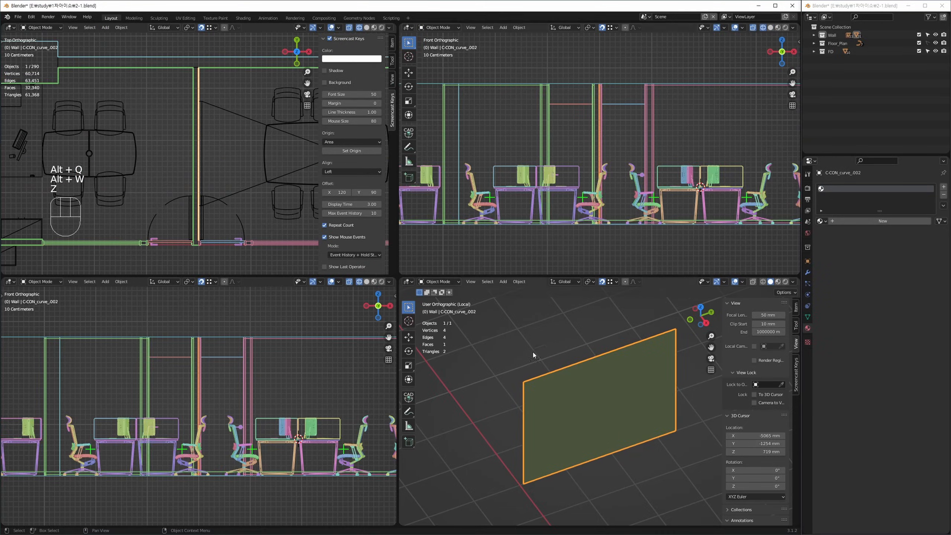
key("alt+w")
key("alt+w")
mouse_move(537, 333)
middle_mouse_down("shift")
mouse_move(489, 321)
mouse_move(546, 321)
middle_mouse_up("shift")
key("alt+w")
key("Tab")
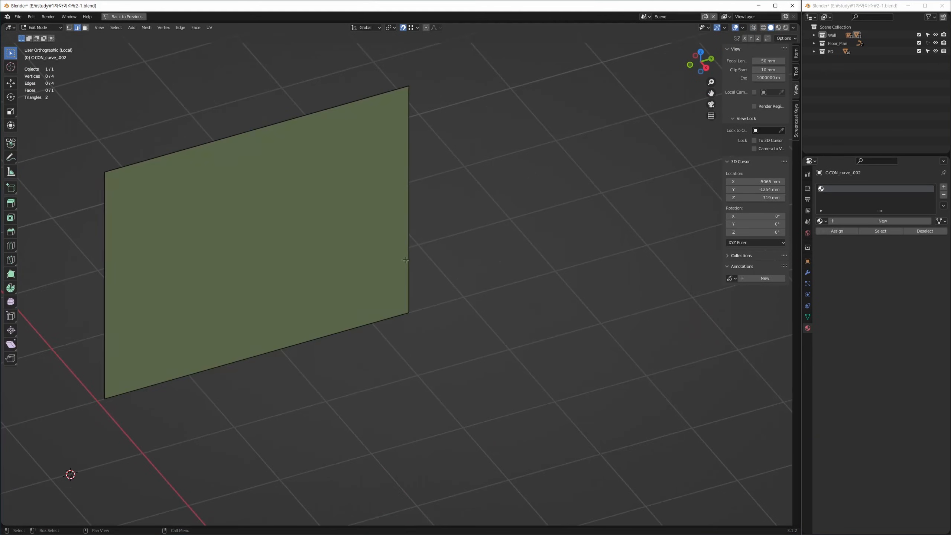
Step: Add two horizontal edge cuts across the wall plane between its two vertical side edges
left_click(407, 260)
middle_click_drag(234, 260, 383, 237, "shift")
left_click_drag(232, 237, 302, 279, "shift")
middle_click_drag(310, 247, 286, 274, "shift")
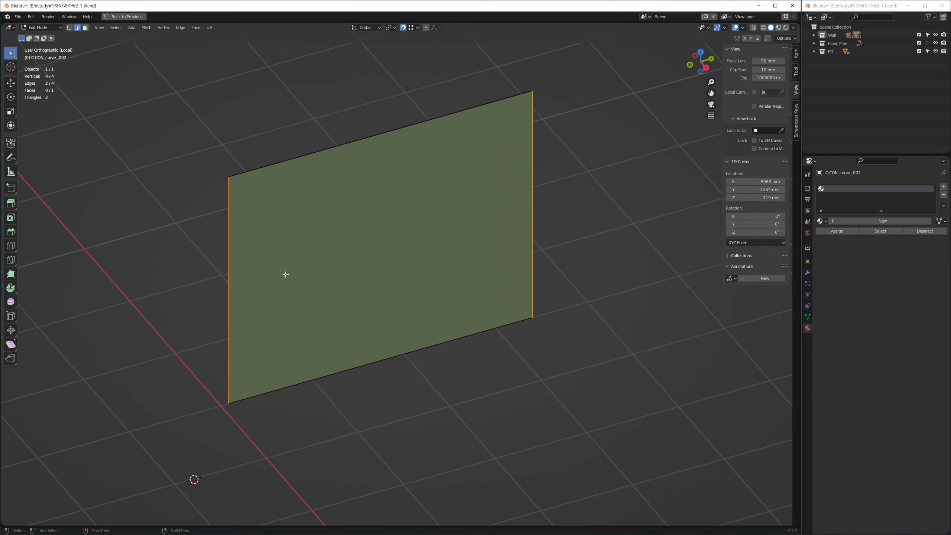
key("ctrl+r")
scroll(229, 269, "up", 1)
left_click(230, 269)
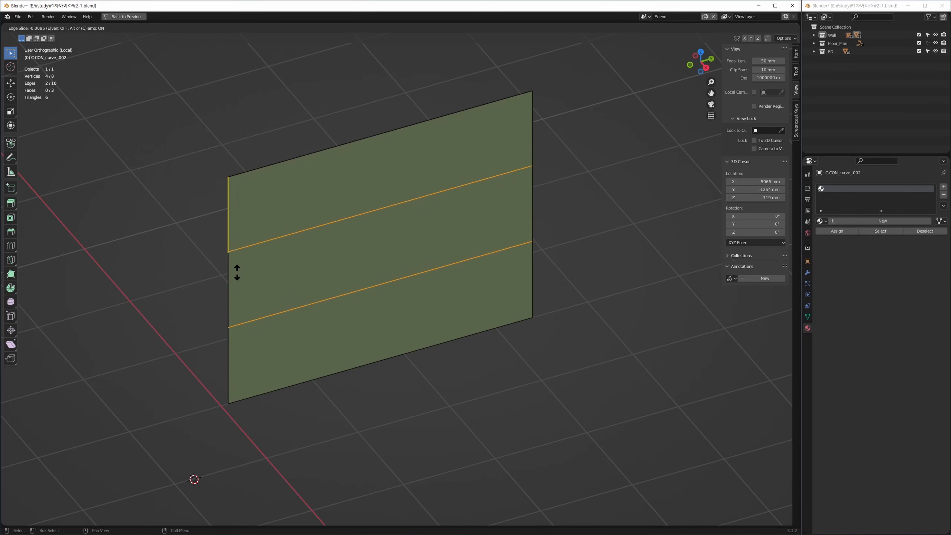
left_click(239, 265)
Step: Set the local Z height of the wall's lower horizontal cut to 900 mm
middle_click_drag(287, 279, 298, 254, "shift")
left_click_drag(347, 243, 366, 287)
middle_click_drag(367, 291, 349, 278, "shift")
left_click(796, 54)
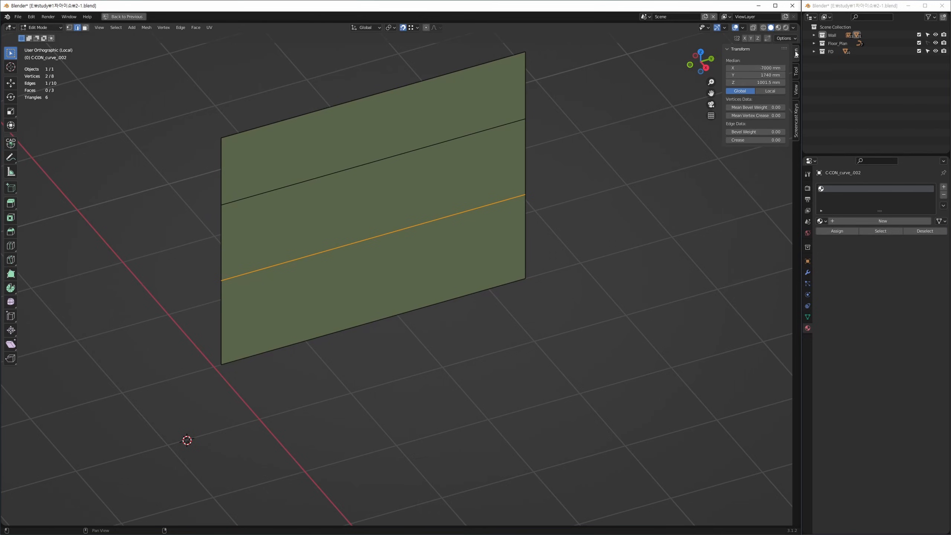
left_click(766, 82)
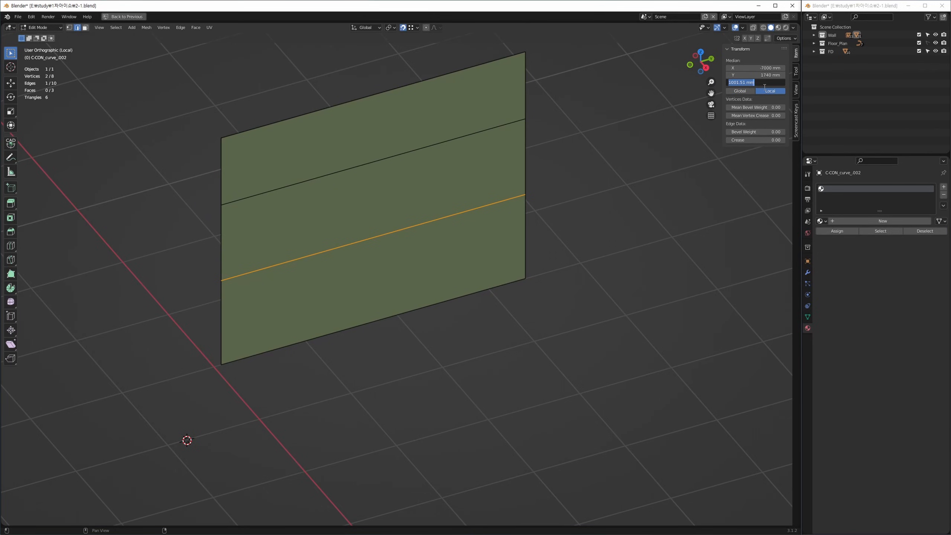
key("Return")
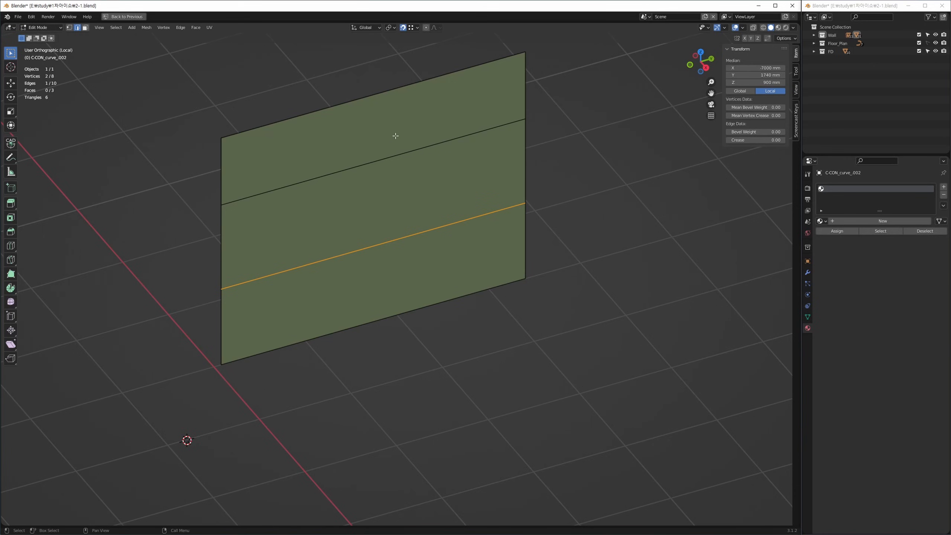
Step: Move the wall's upper horizontal cut down along Z onto the lower cut
left_click(407, 151)
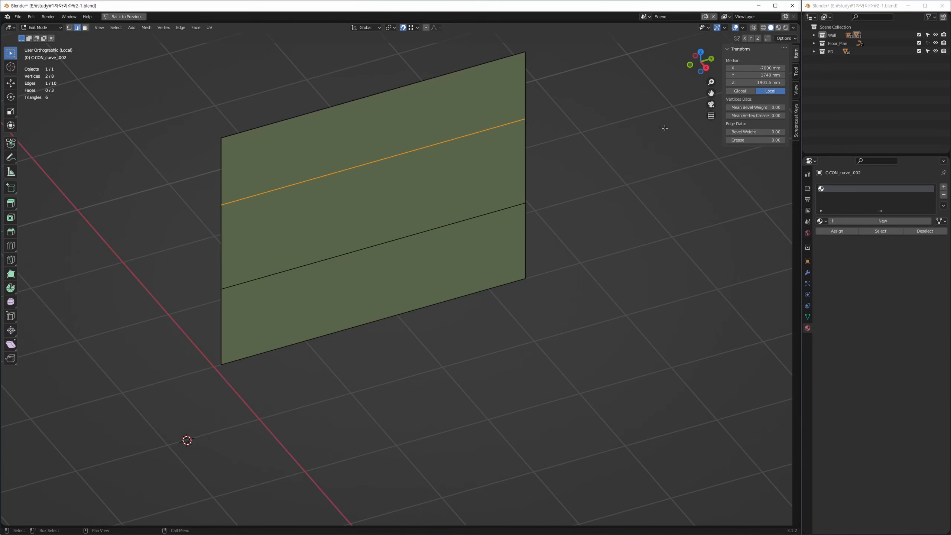
key("g")
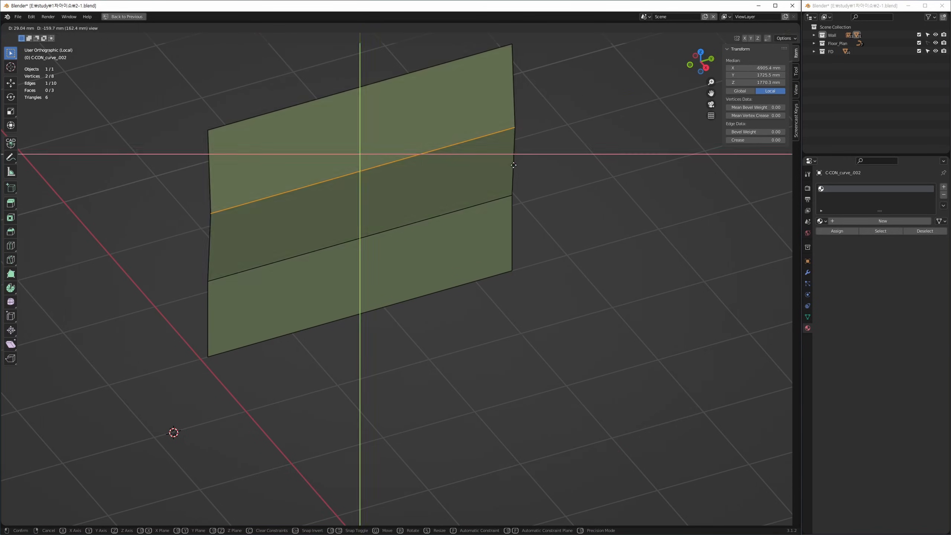
key("z")
left_click(513, 191)
Step: Try to raise the moved cut by 2100 mm along Z, and undo the move
type("gz")
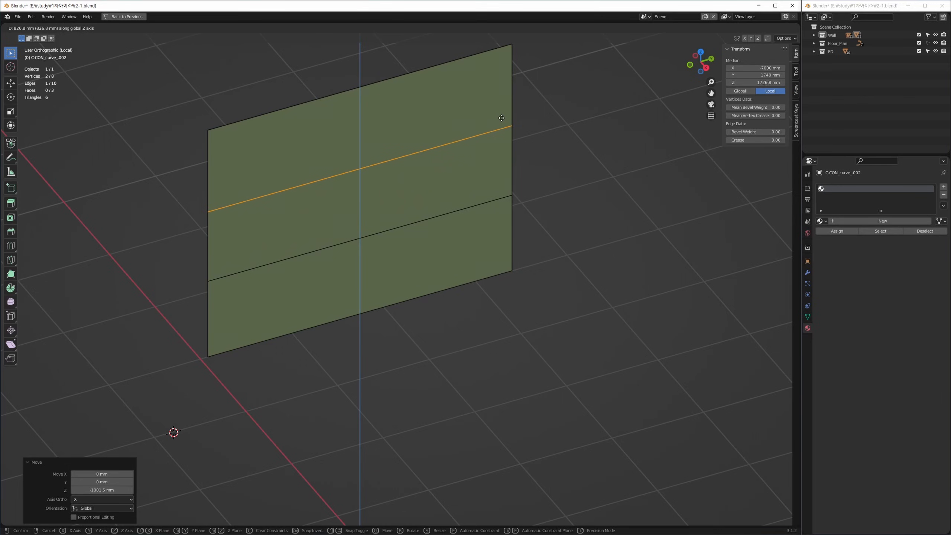
type("2100")
key("Return")
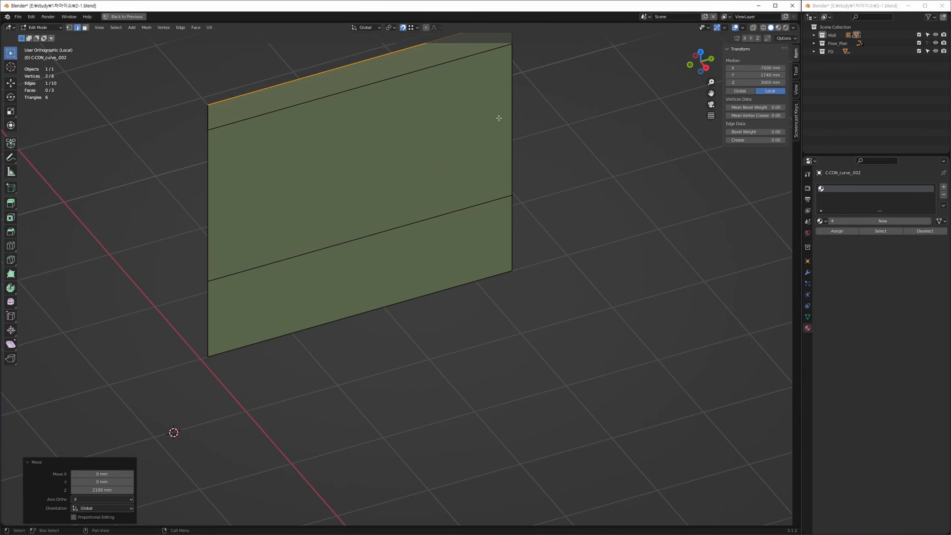
key("ctrl+z")
Step: Raise the moved cut 1200 mm along Z above the lower cut and leave Edit Mode
key("g")
key("z")
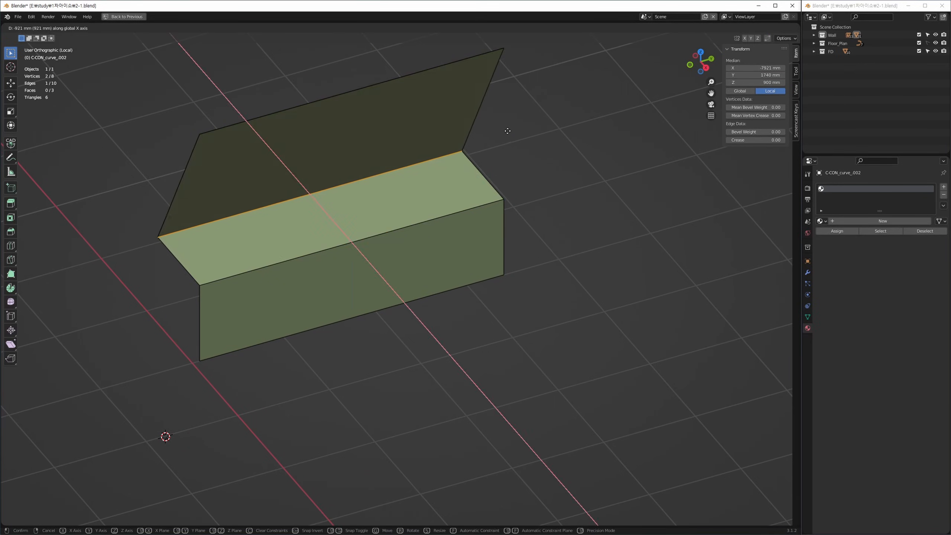
type("1200")
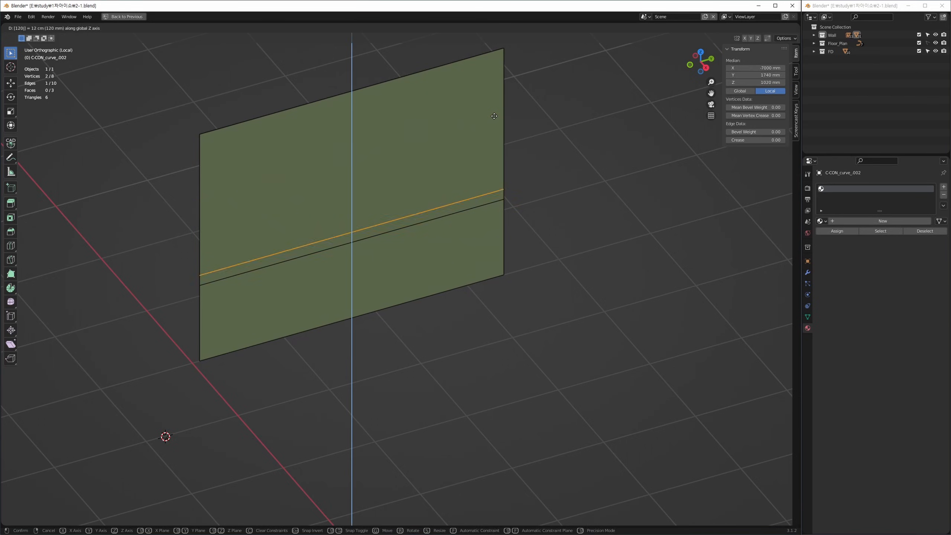
key("Return")
middle_click_drag(504, 222, 489, 238, "shift")
key("Tab")
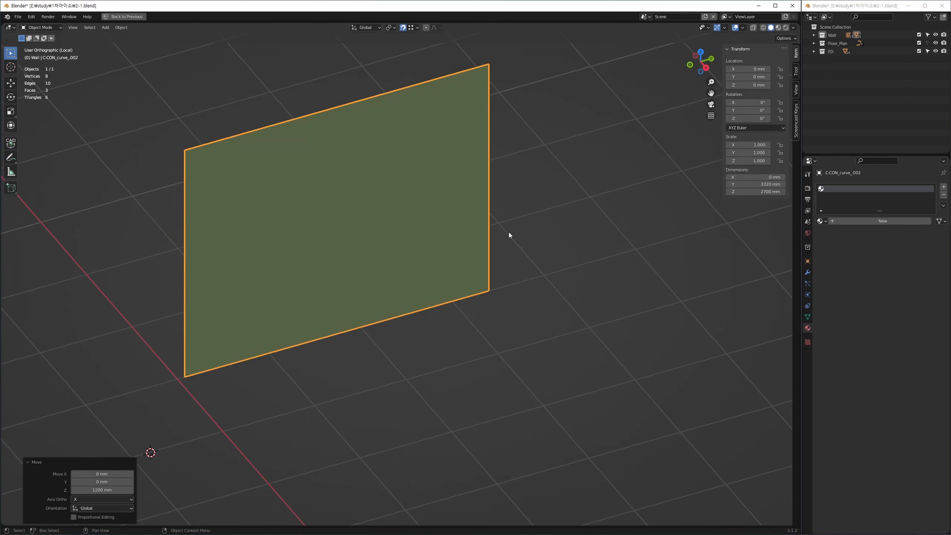
Step: Subdivide the two vertical side edges of the wall's lowest section to add a horizontal cut across it
key("Tab")
left_click(479, 250)
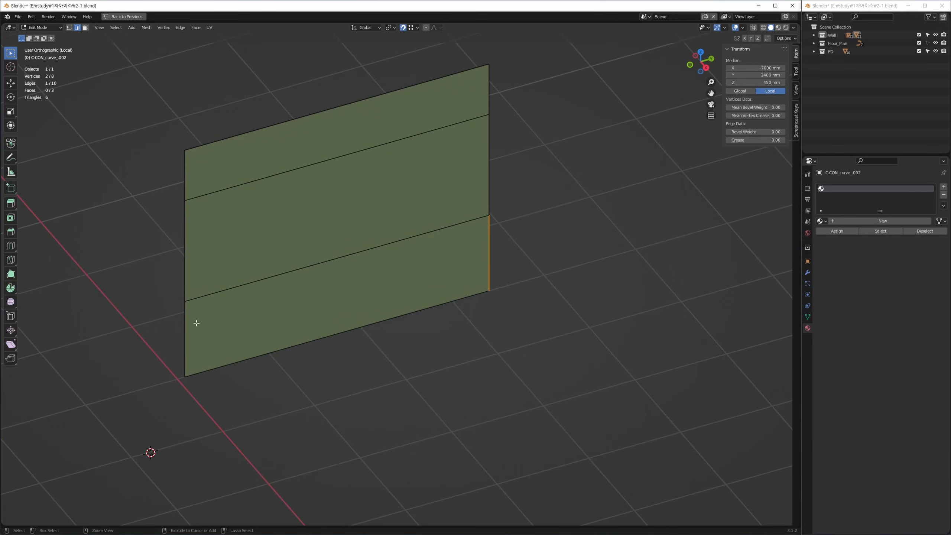
left_click(182, 324, "ctrl")
middle_click_drag(272, 285, 289, 275)
key("ctrl+shift+e")
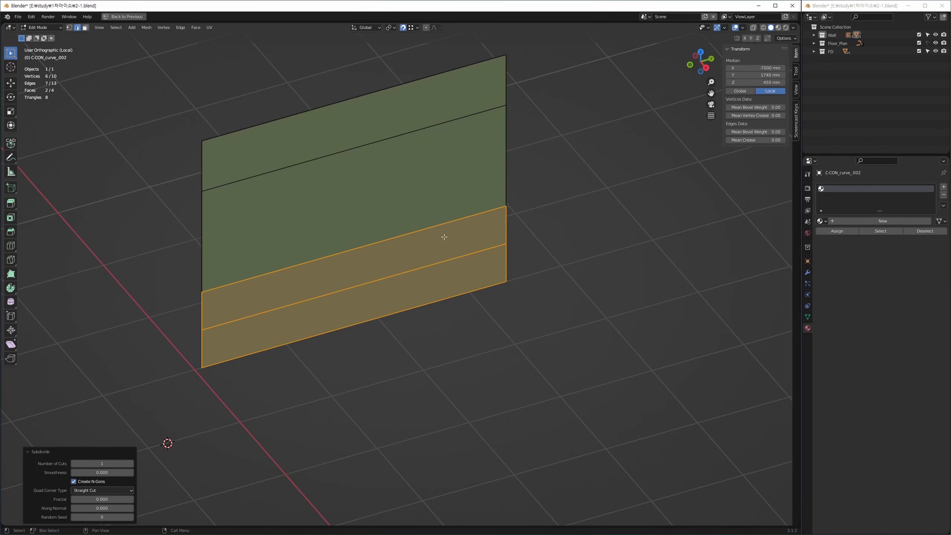
Step: Align the new cut with the wall's 900 mm cut and lower it 50 mm along Z
middle_click_drag(497, 253, 501, 222)
left_click(468, 242)
key("g")
left_click(500, 207)
type("gz")
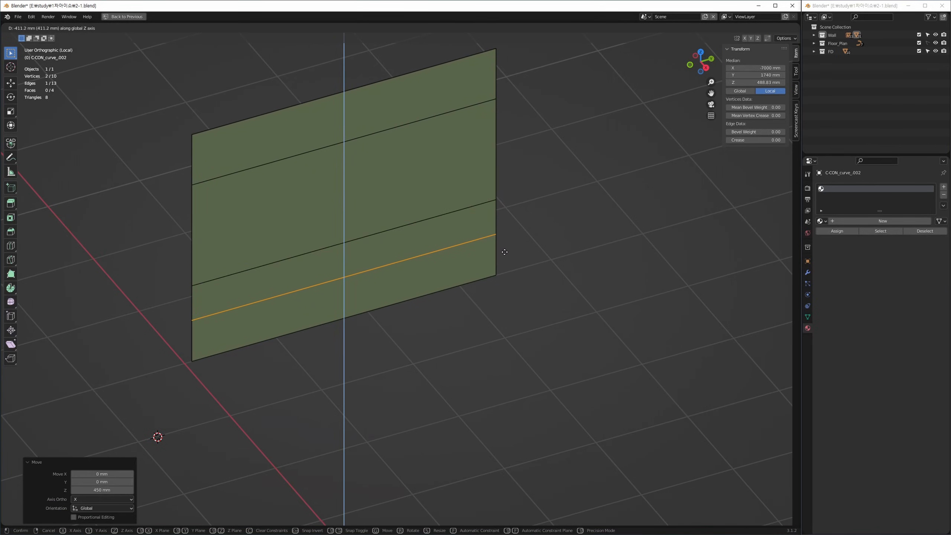
type("50")
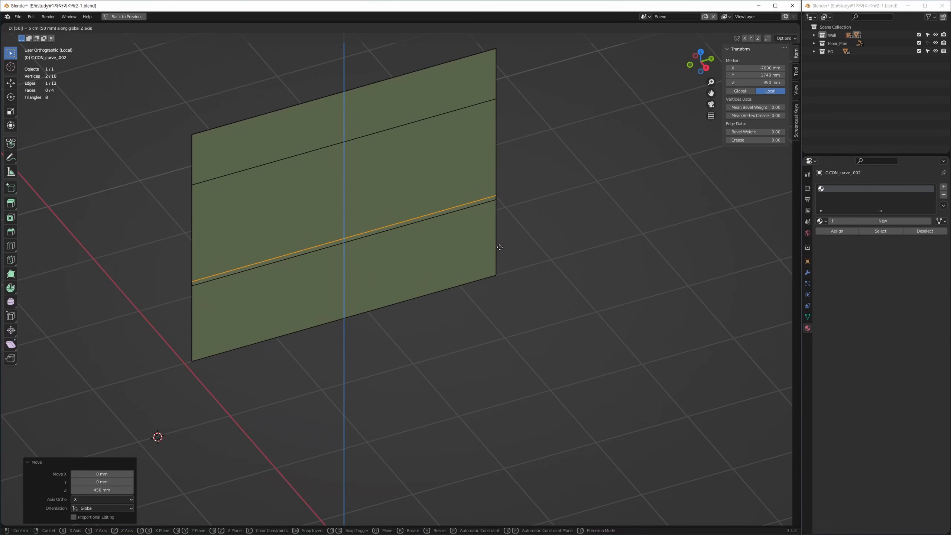
type("-")
key("Return")
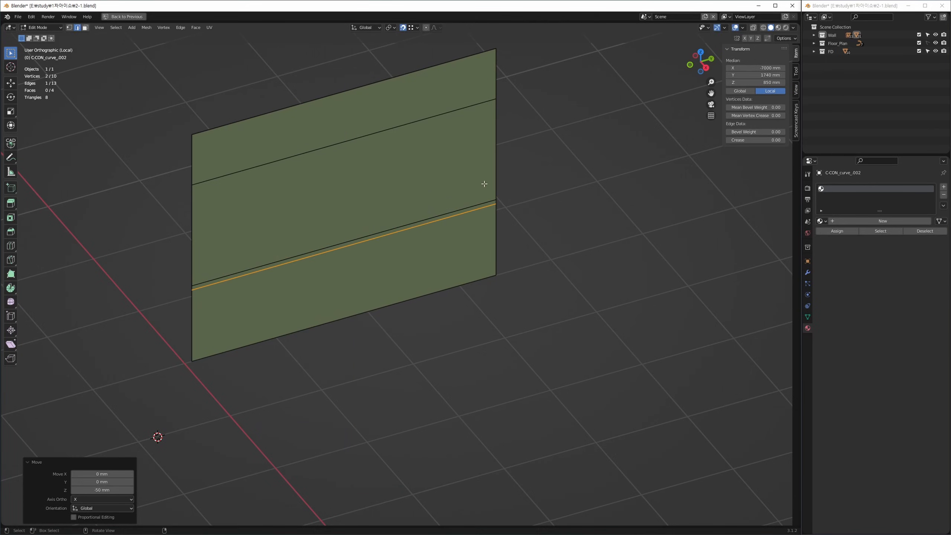
Step: Select the narrow strip face between the two closely spaced cuts on the wall
middle_click_drag(484, 184, 435, 185)
key("3")
left_click(442, 182)
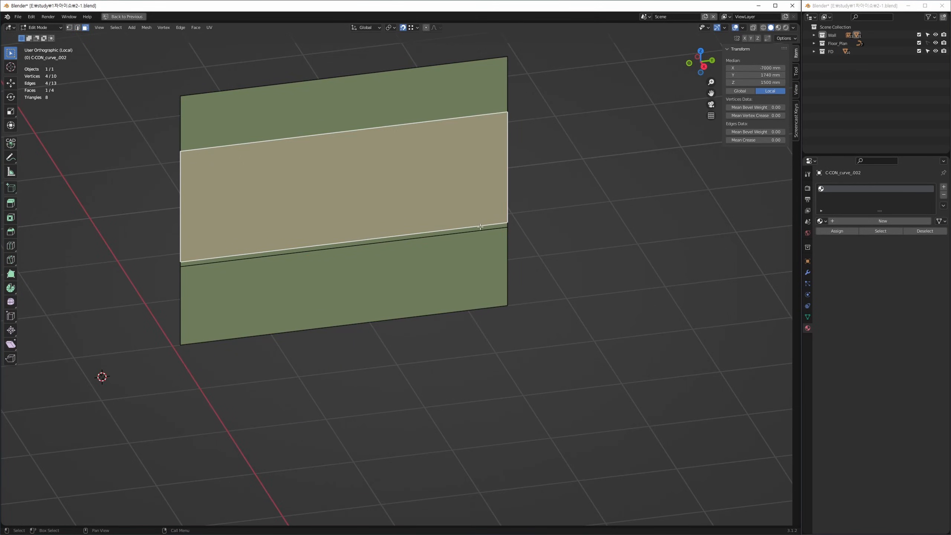
left_click(480, 226)
middle_click_drag(361, 245, 360, 262)
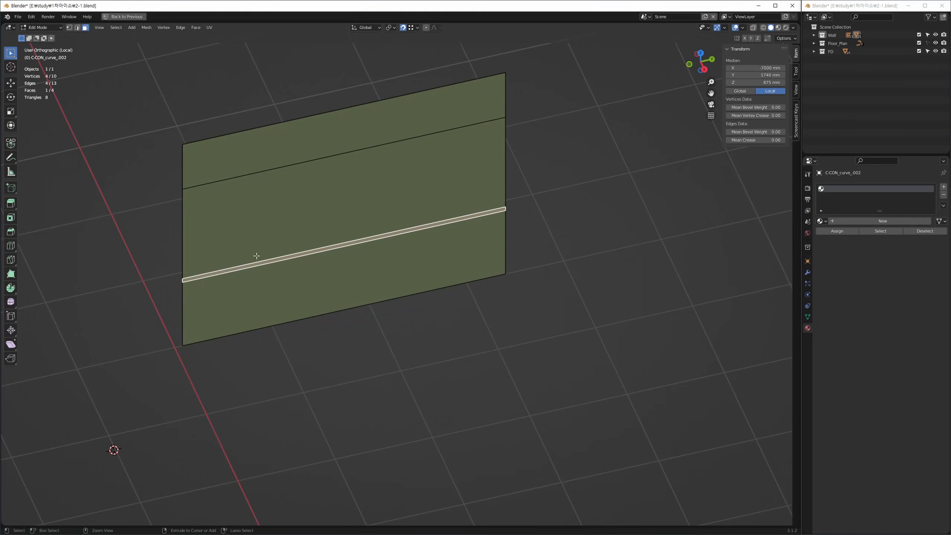
middle_click_drag(224, 256, 227, 309, "ctrl")
mouse_move(343, 276)
middle_mouse_down()
mouse_move(353, 296)
mouse_move(357, 259)
mouse_move(308, 315)
mouse_move(325, 297)
mouse_move(221, 312)
mouse_move(229, 329)
mouse_move(268, 331)
middle_mouse_up()
key("alt+e")
left_click(305, 304)
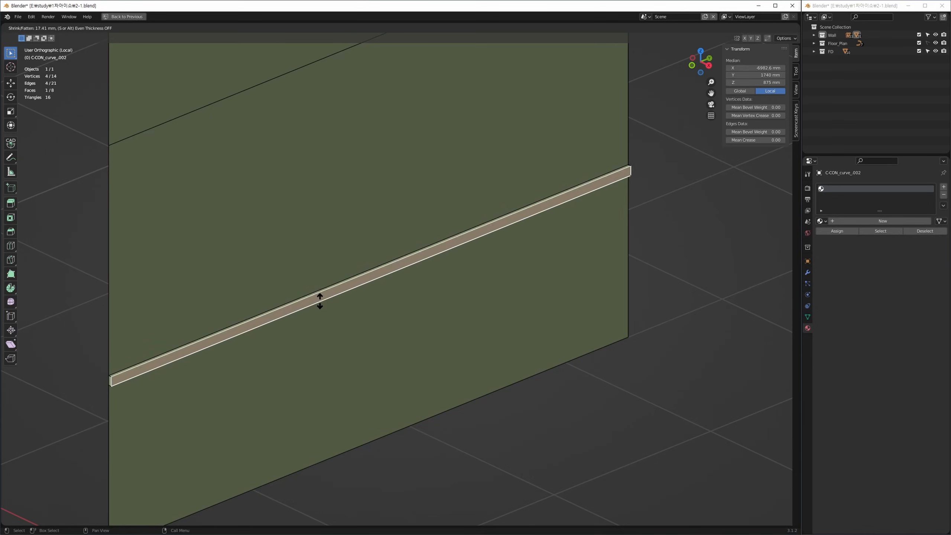
left_click(318, 299)
key("ctrl+z")
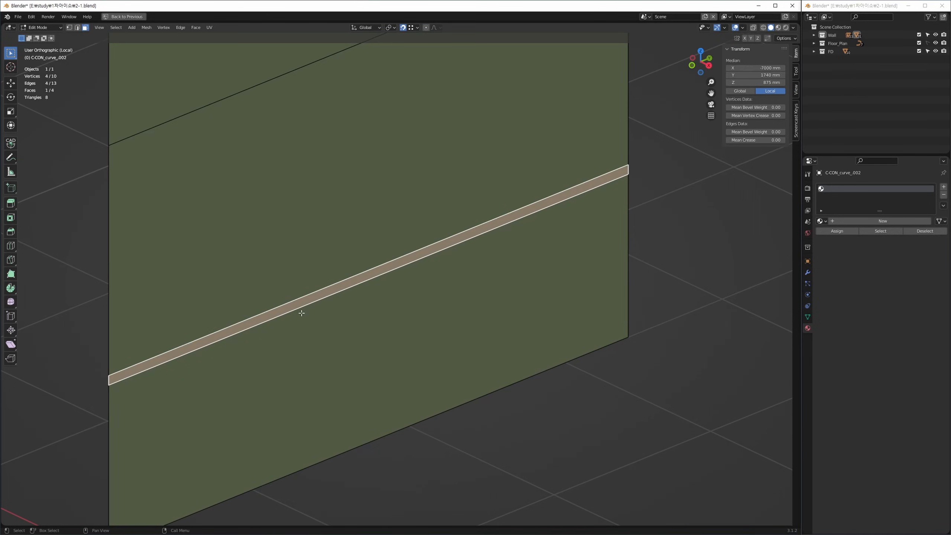
Step: Extrude the narrow strip face along its normals in three successive segments of 10 mm, 60 mm and 10 mm
middle_click_drag(310, 305, 306, 306, "shift")
key("alt+e")
left_click(307, 304)
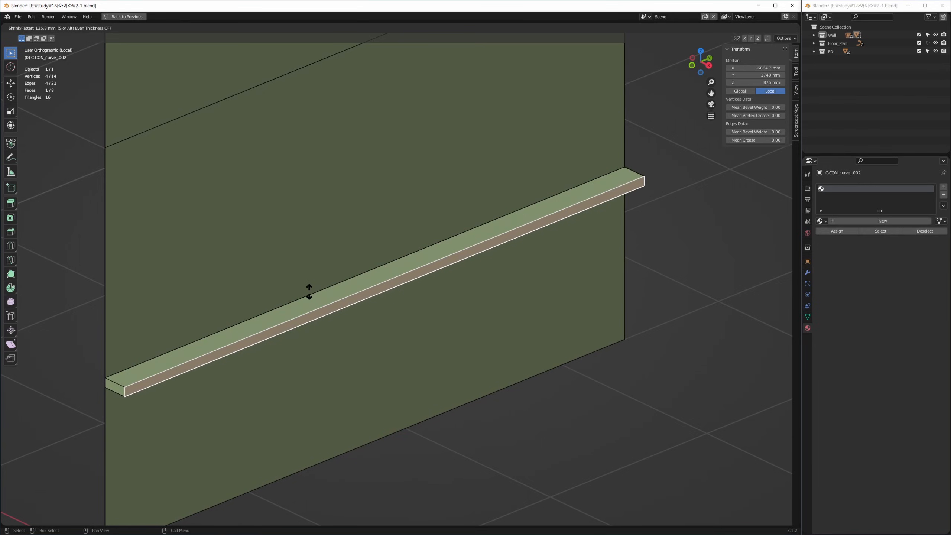
type("10")
key("Return")
key("alt+e")
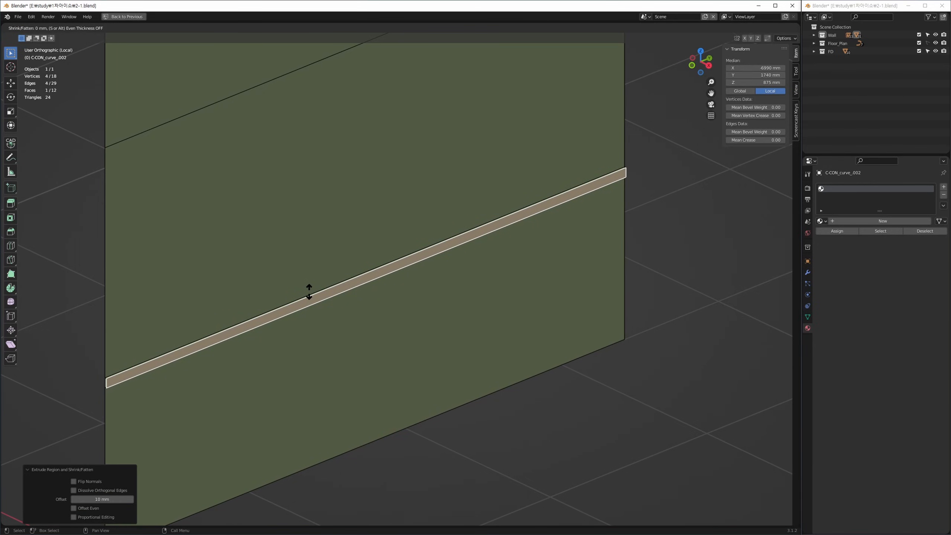
type("60")
key("Return")
key("alt+e")
type("1")
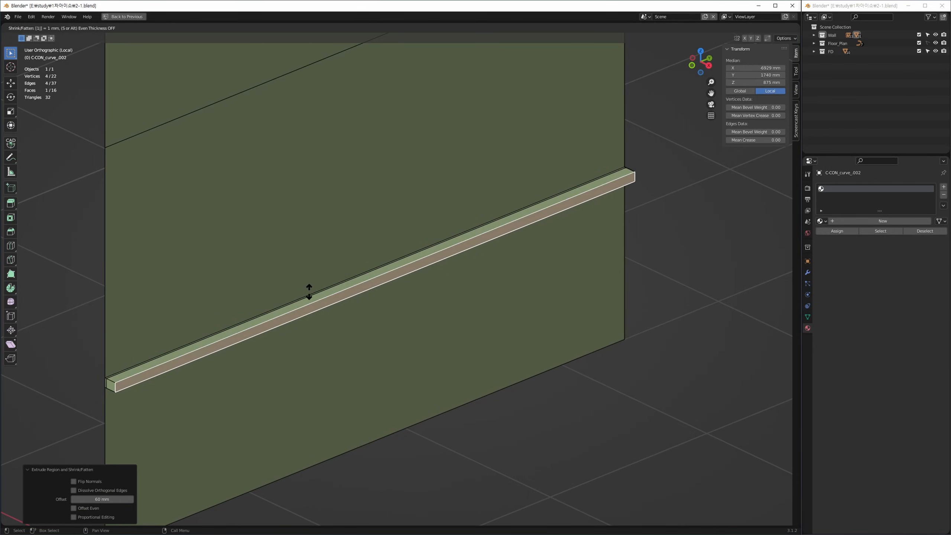
type("0")
key("Return")
Step: Separate the extruded rail faces from the wall into their own object and leave Edit Mode
middle_click_drag(563, 226, 453, 232, "shift")
middle_click_drag(484, 271, 457, 273)
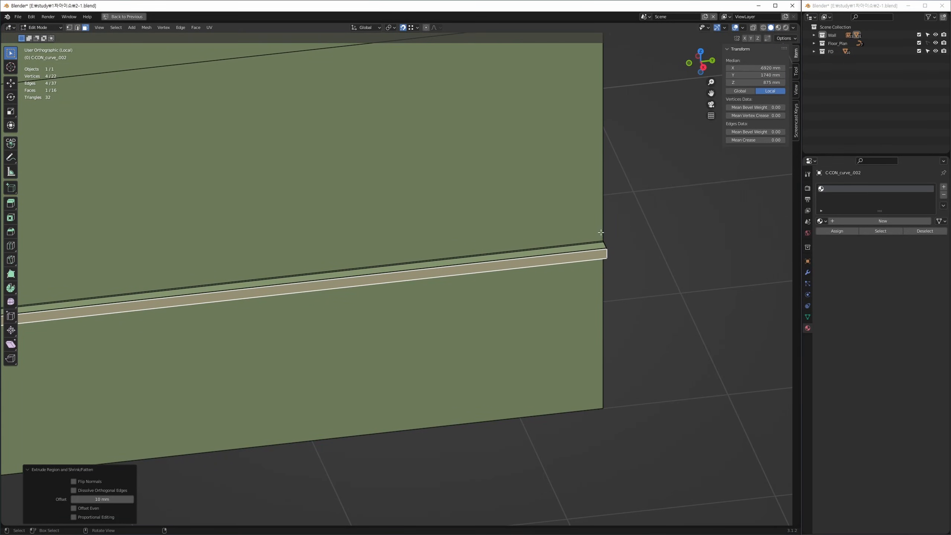
key("alt+w")
key("alt+w")
key("slash")
mouse_move(402, 331)
middle_mouse_down("ctrl")
mouse_move(403, 434)
mouse_move(398, 328)
middle_mouse_up("ctrl")
key("p")
left_click(358, 311)
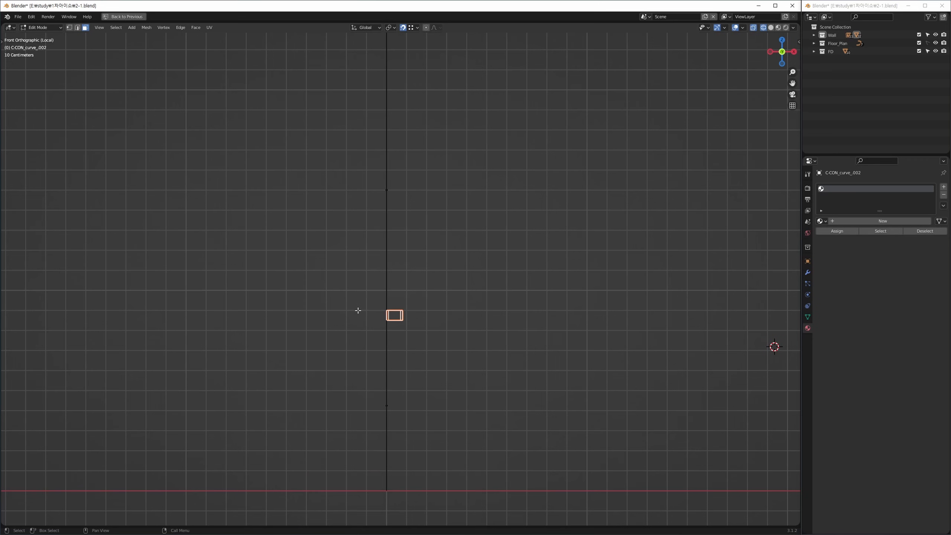
key("Tab")
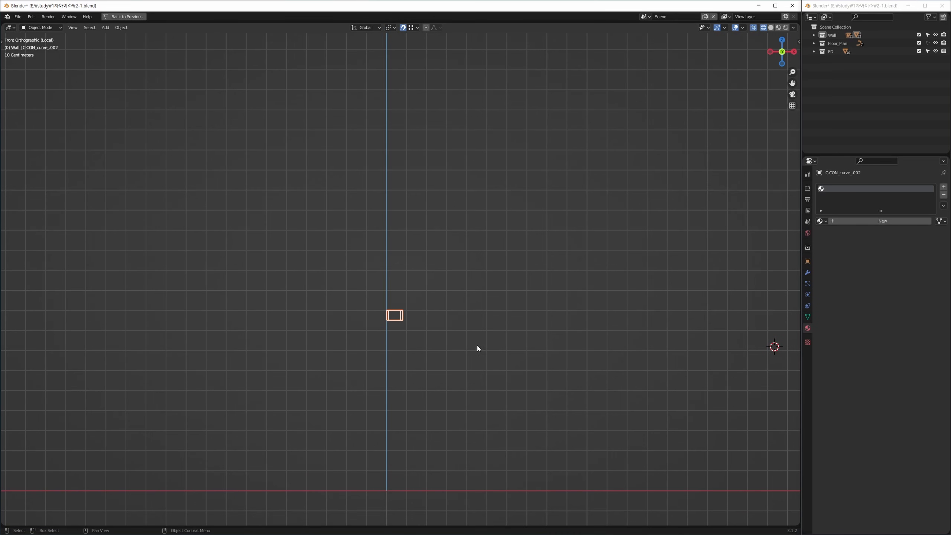
Step: Return to the four-view layout with solid shading and isolate the separated rail in local view
key("alt+w")
key("z")
left_click(635, 437)
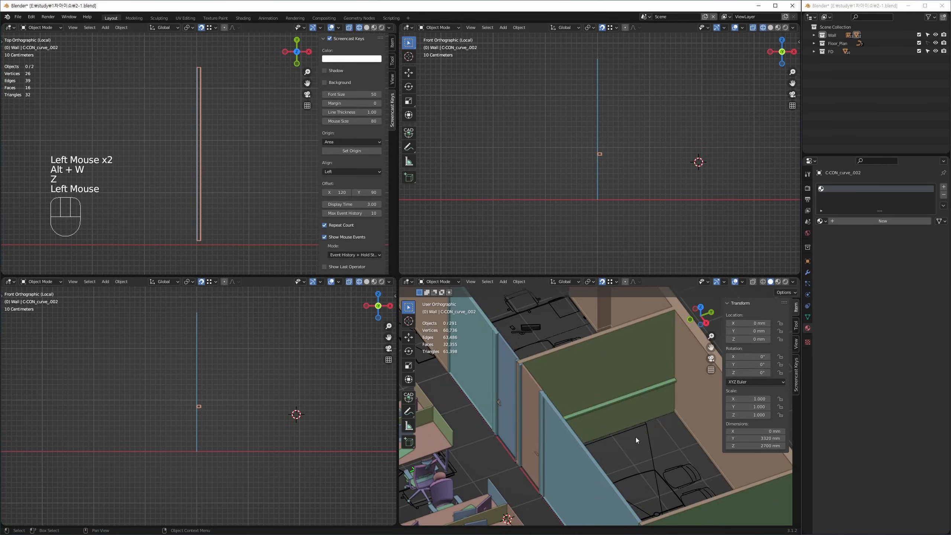
key("alt+q")
left_click(628, 396)
key("alt+q")
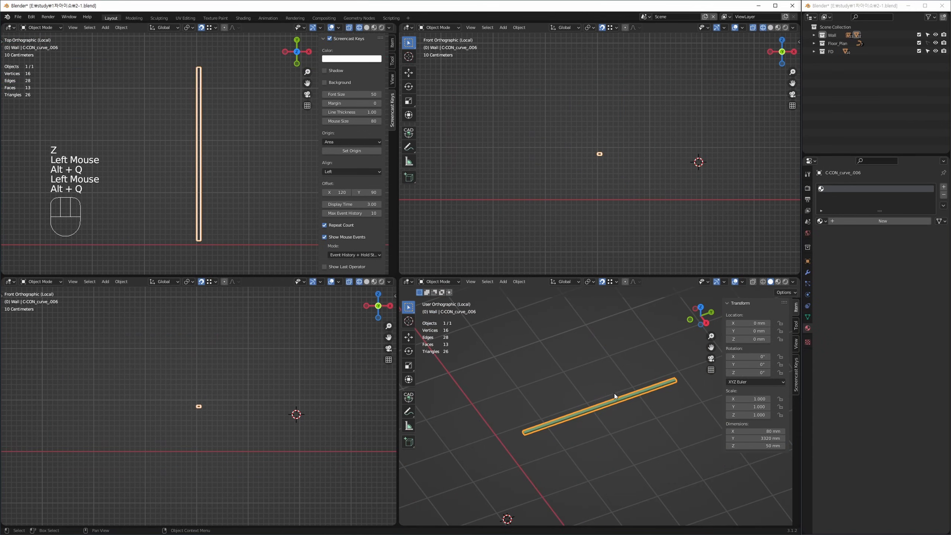
Step: Subdivide the rail's lengthwise edges once, and subdivide their near halves again
key("Tab")
key("2")
left_click(589, 419)
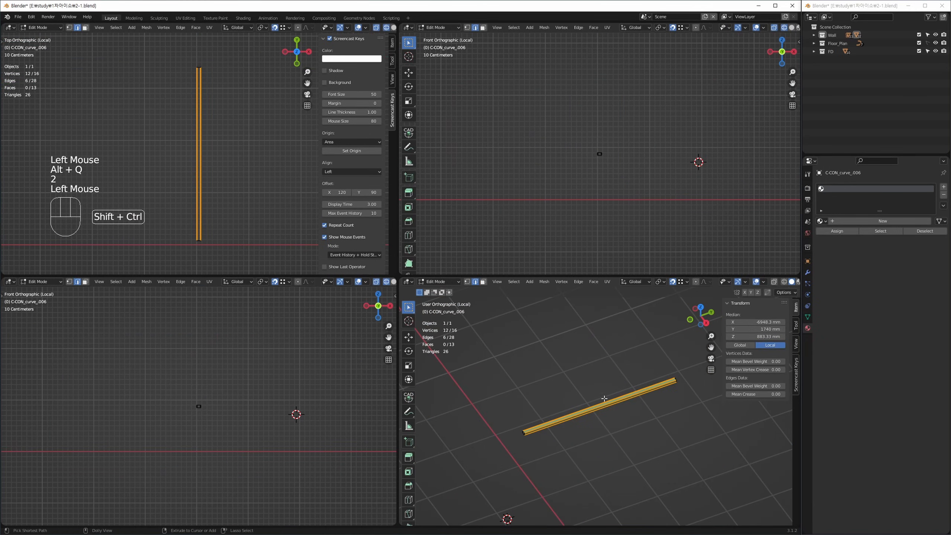
key("ctrl+shift+e")
left_click(580, 424)
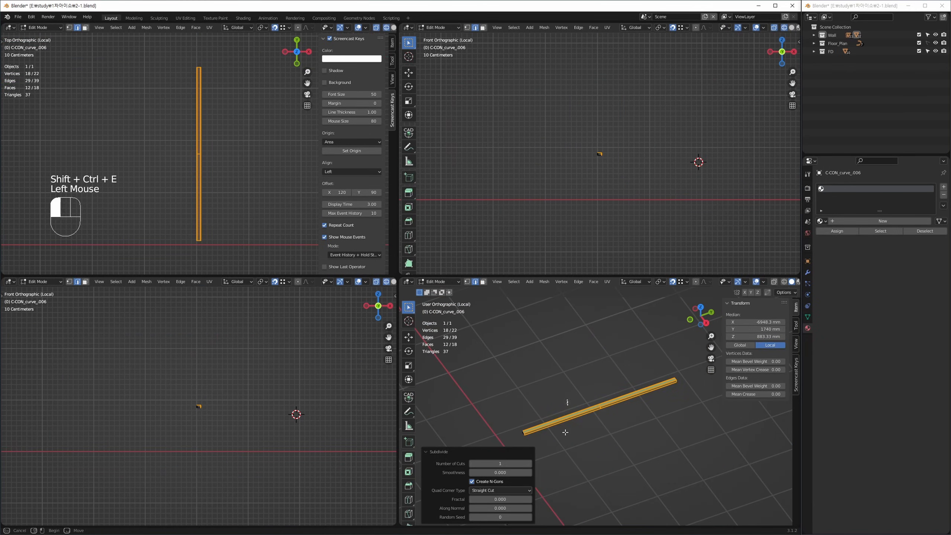
key("ctrl+shift+e")
Step: Move the rail's middle cut vertices 1660 mm along Y to the far end and shift them another 10 mm
key("1")
left_click(635, 402)
middle_click(635, 402)
key("g")
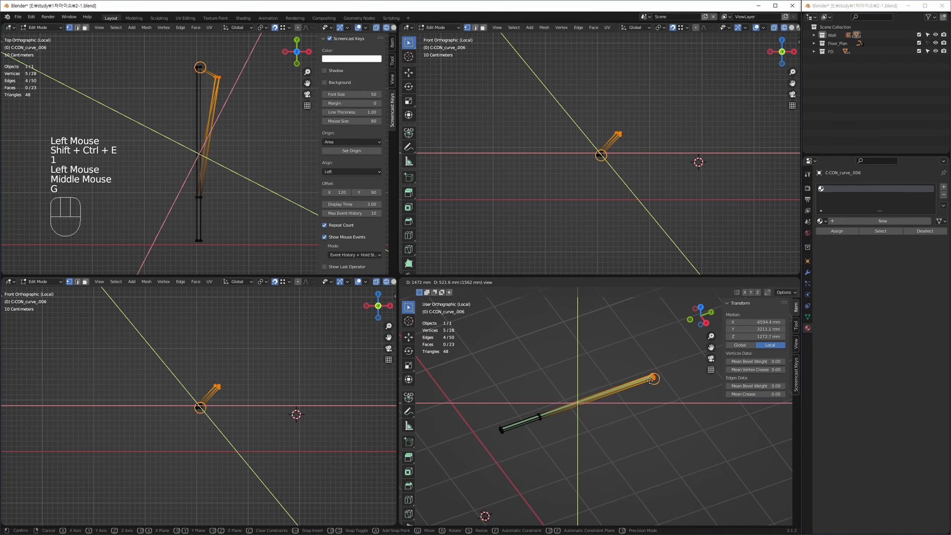
key("f")
left_click(655, 377)
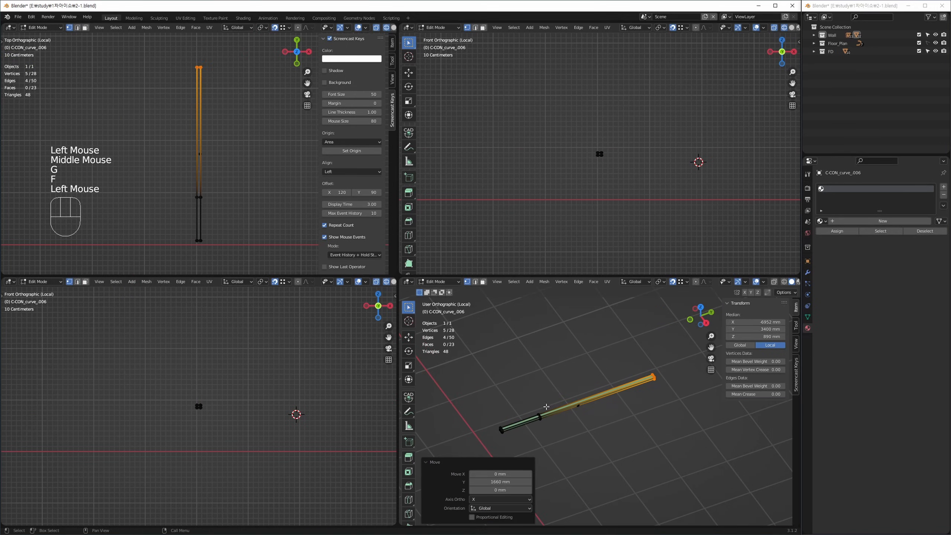
type("gf")
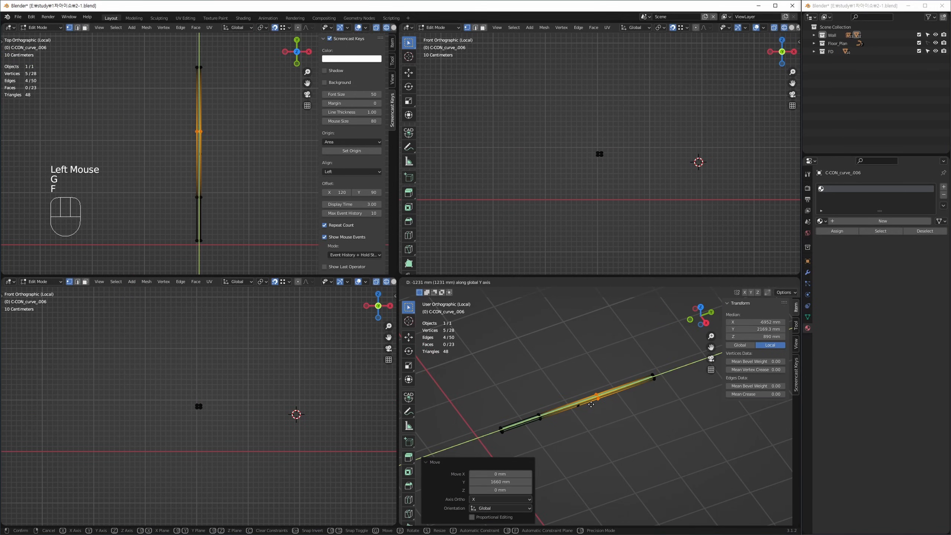
type("10")
key("KP_Enter")
left_click_drag(516, 384, 549, 391)
key("g")
key("f")
left_click(504, 437)
key("ctrl+z")
middle_click_drag(535, 407, 531, 389)
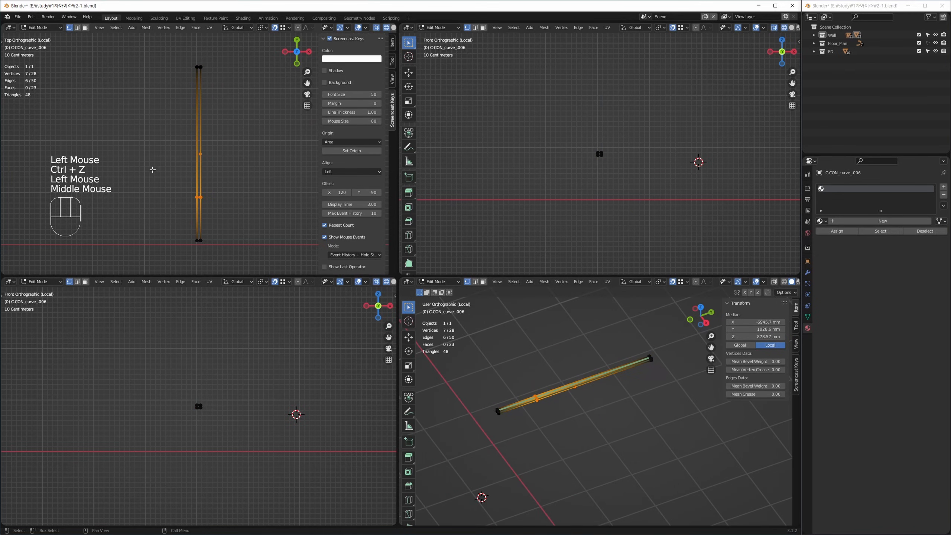
Step: Move the remaining cut vertices along Y onto the rail's near end and offset them 10 mm inward
left_click_drag(153, 180, 229, 216)
key("g")
key("f")
left_click(212, 224)
key("g")
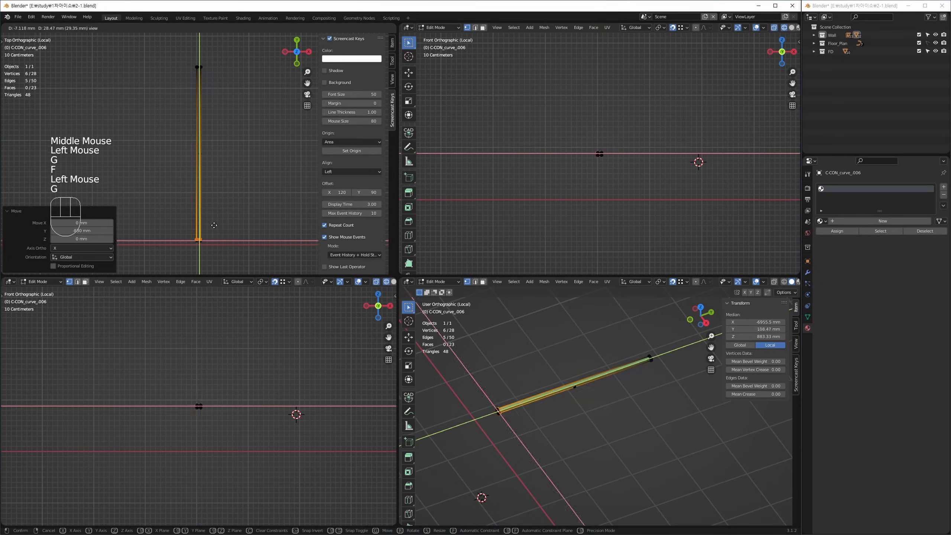
key("f")
key("KP_1")
key("KP_0")
key("KP_Enter")
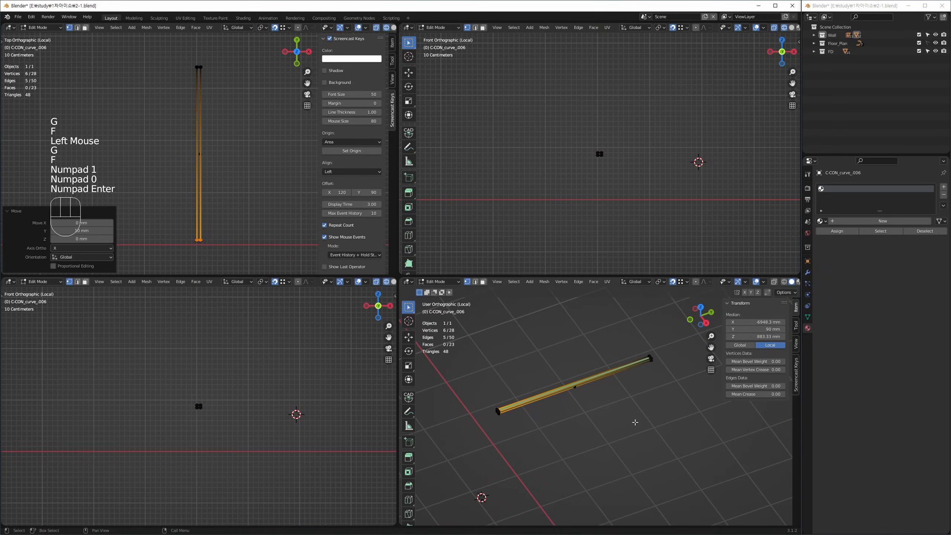
Step: Enlarge the perspective viewport, leave Edit Mode and show the rail's near end up close
key("alt+z")
middle_click_drag(635, 422, 573, 394)
key("ctrl+space")
key("Tab")
left_click(455, 318)
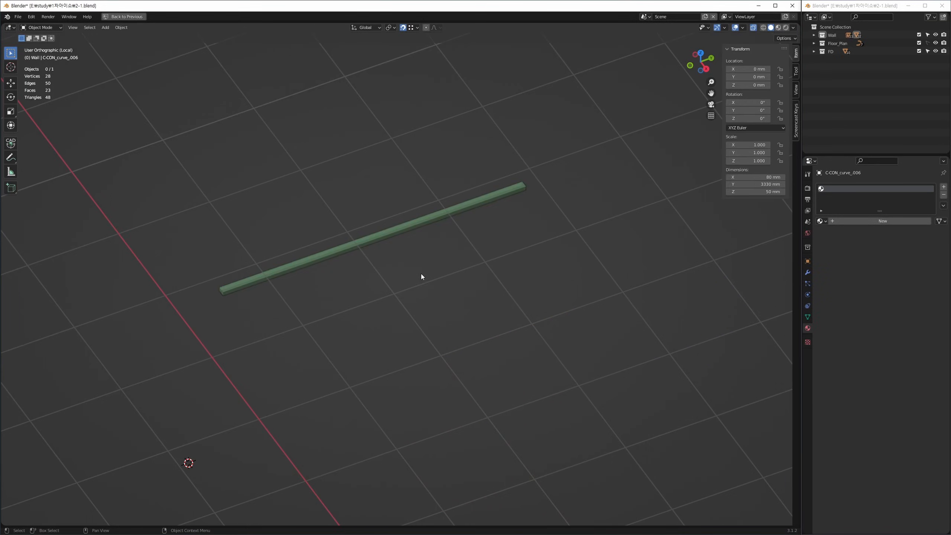
middle_click_drag(285, 276, 337, 283)
scroll(356, 319, "up", 4)
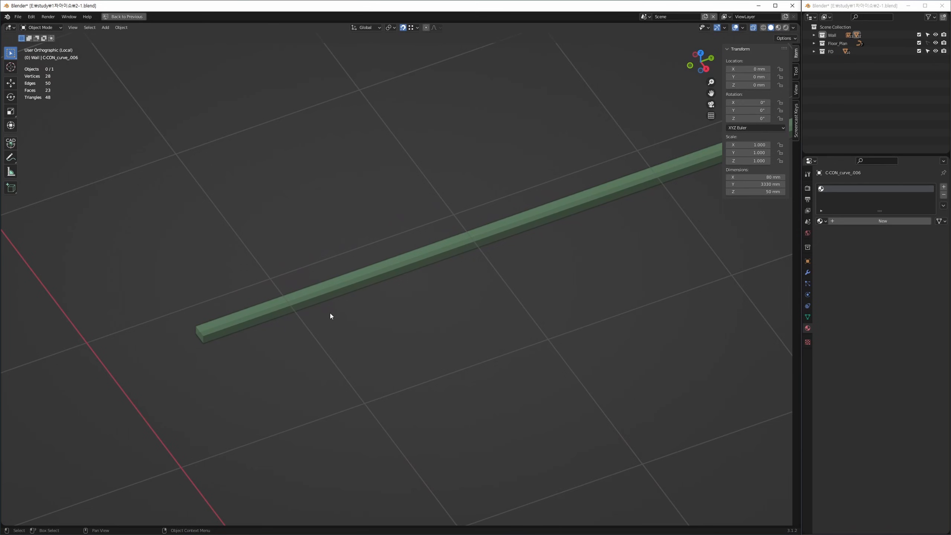
Step: Extrude the long inner face on top of the rail 20 mm inward to form a recess
key("a")
middle_click_drag(311, 322, 315, 343)
key("Tab")
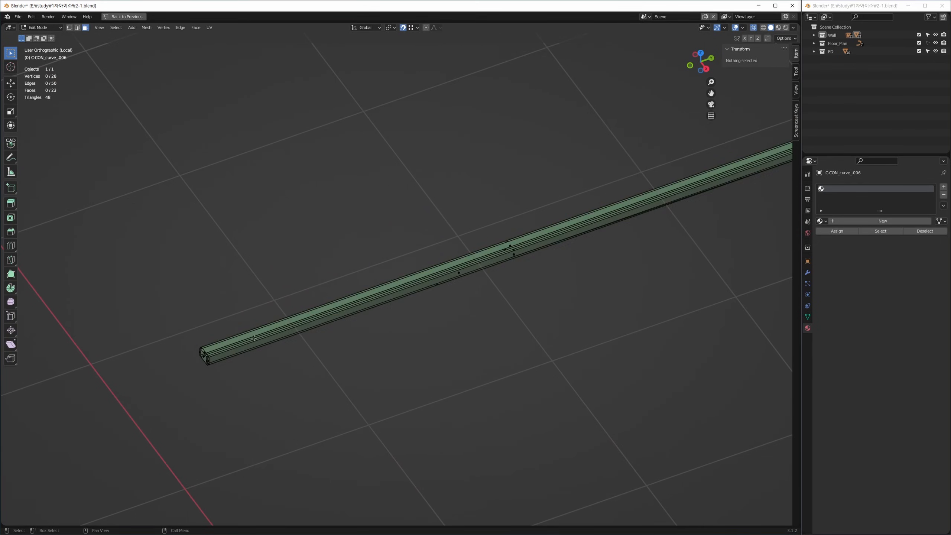
left_click(235, 339)
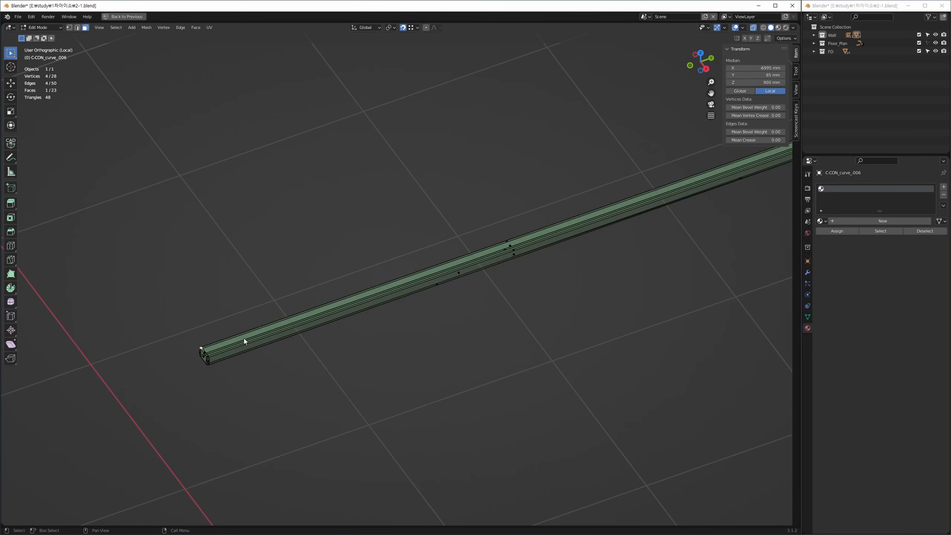
key("Tab")
scroll(287, 382, "up", 1)
key("Tab")
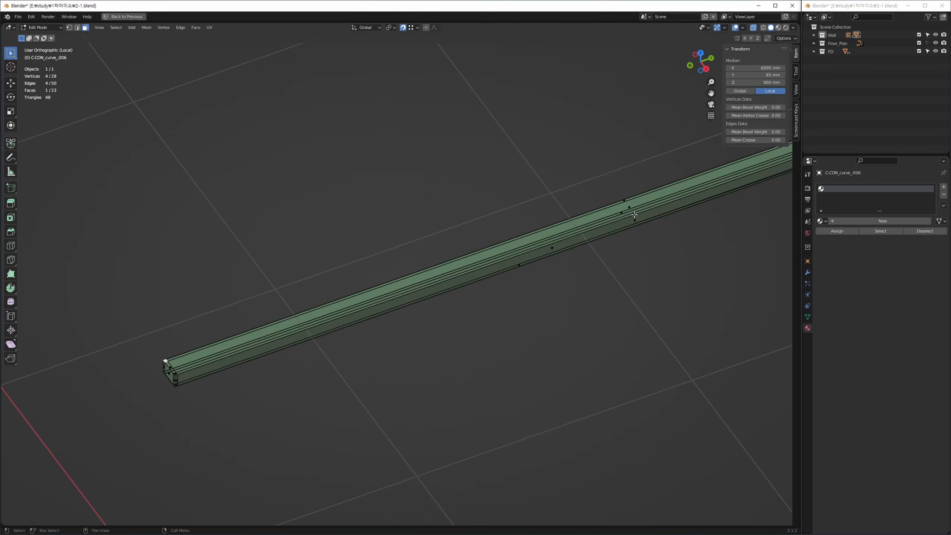
left_click(631, 208)
middle_click_drag(535, 281, 475, 297, "shift")
key("alt+e")
left_click(477, 299)
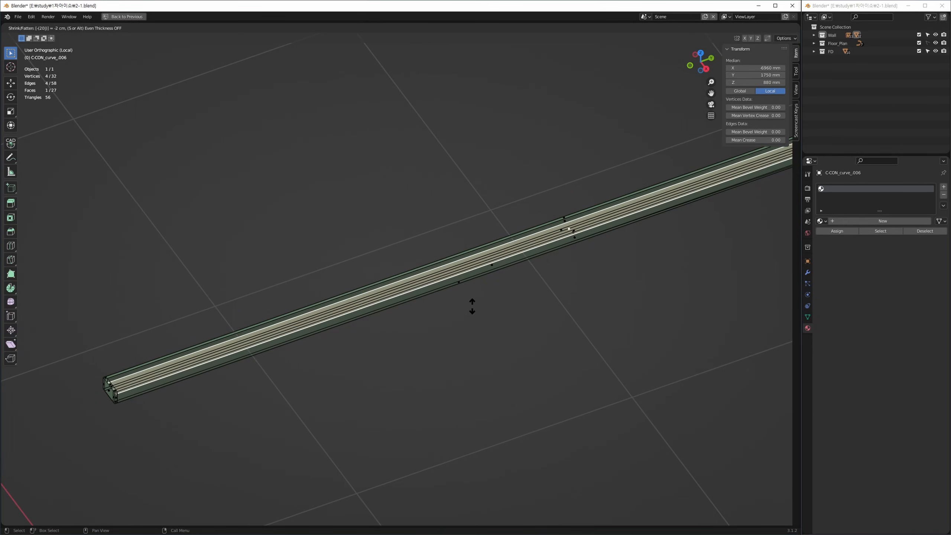
left_click(472, 306)
Step: Leave Edit Mode, examine the recess up to the rail's far end, and exit local view
scroll(403, 289, "up", 2)
key("Tab")
left_click(610, 285)
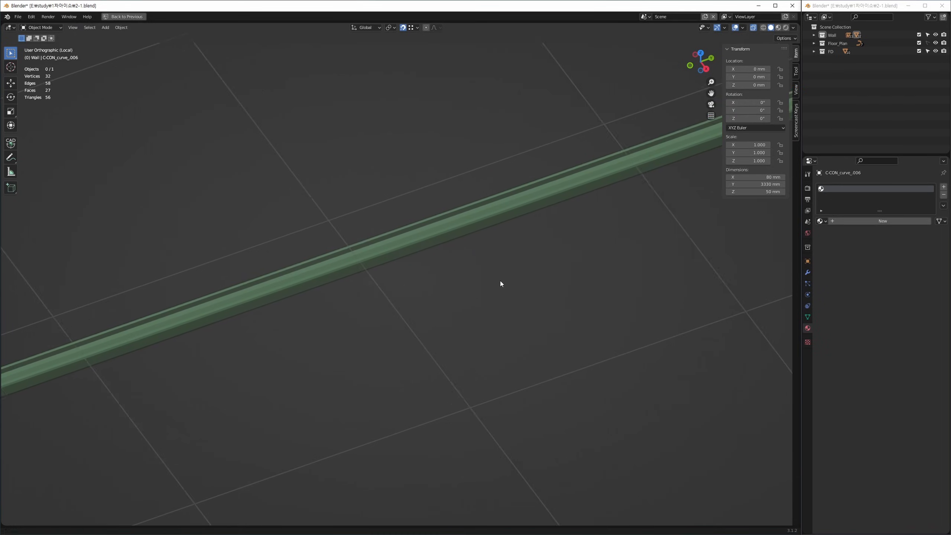
scroll(530, 253, "down", 3)
key("a")
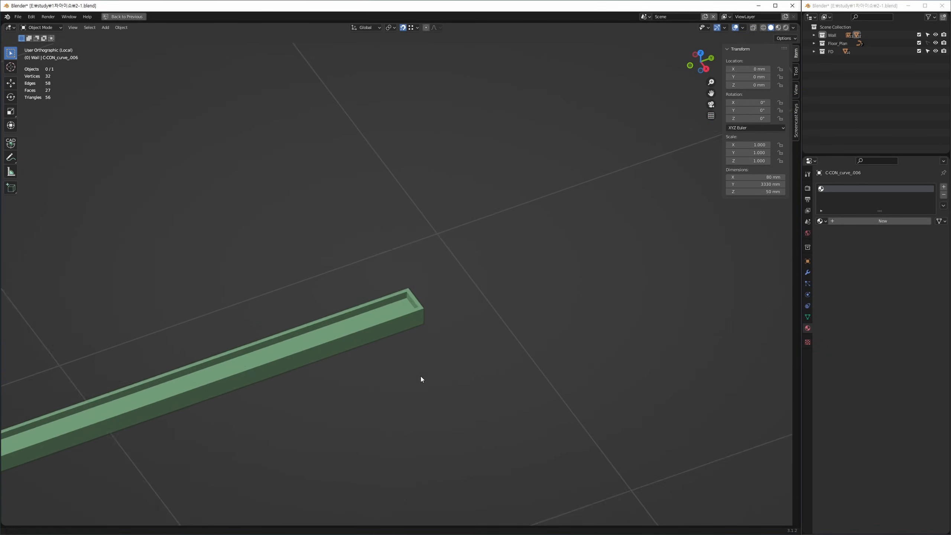
scroll(435, 360, "up", 3)
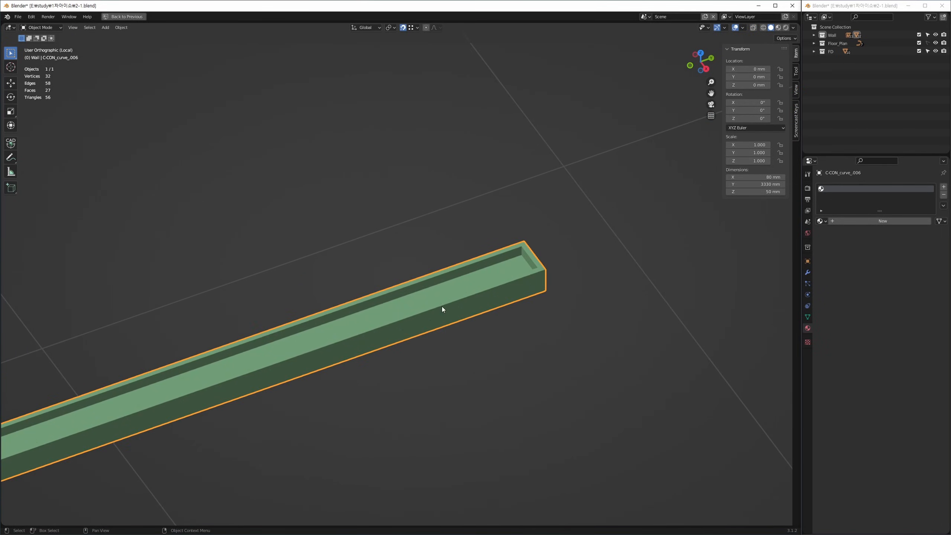
left_click(493, 350)
left_click(483, 304)
key("KP_Divide")
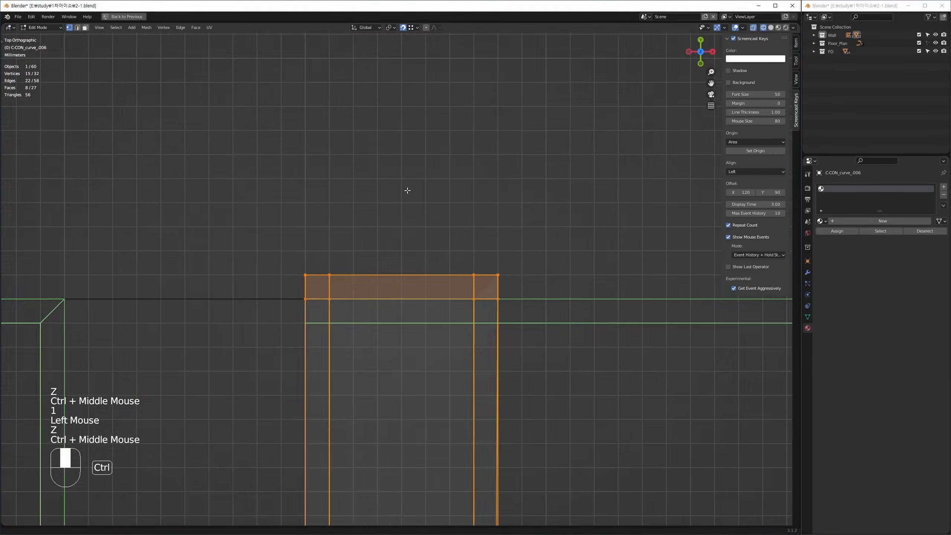
Step: Try to move the selected vertices at the rail's far end 10 mm along Y, and undo the move
mouse_move(408, 191)
middle_mouse_down("ctrl")
mouse_move(410, 153)
mouse_move(403, 182)
middle_mouse_up("ctrl")
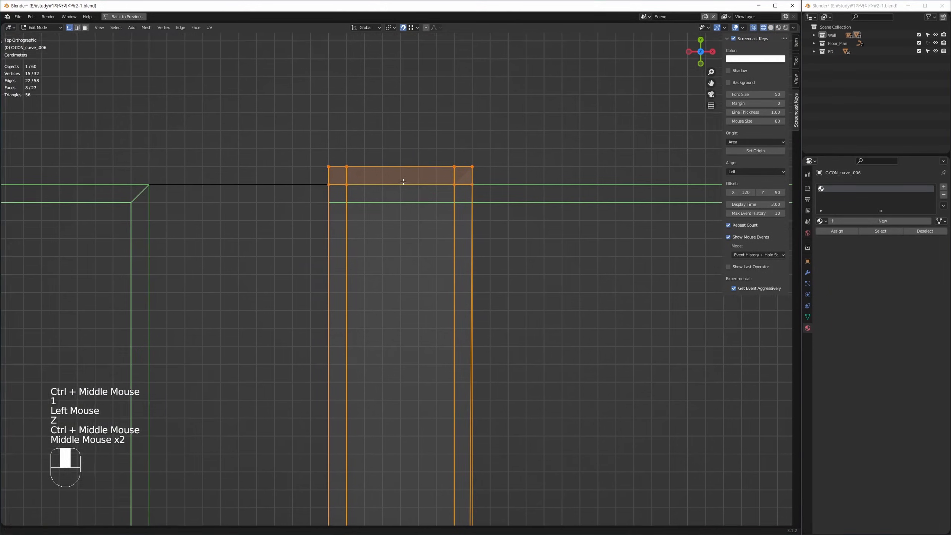
key("w")
key("g")
key("f")
key("KP_1")
key("KP_0")
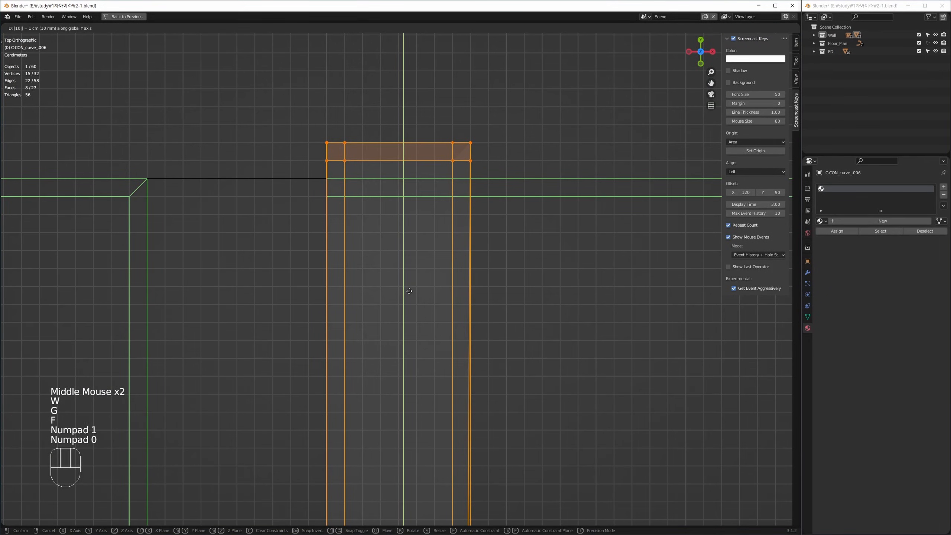
key("KP_Enter")
key("ctrl+z")
middle_click_drag(423, 284, 422, 267)
key("g")
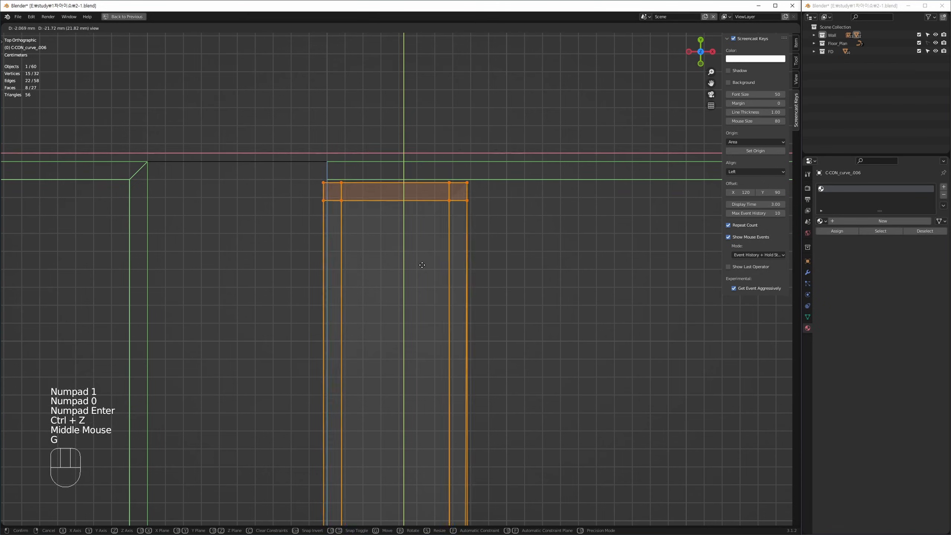
key("f")
key("KP_Subtract")
key("Escape")
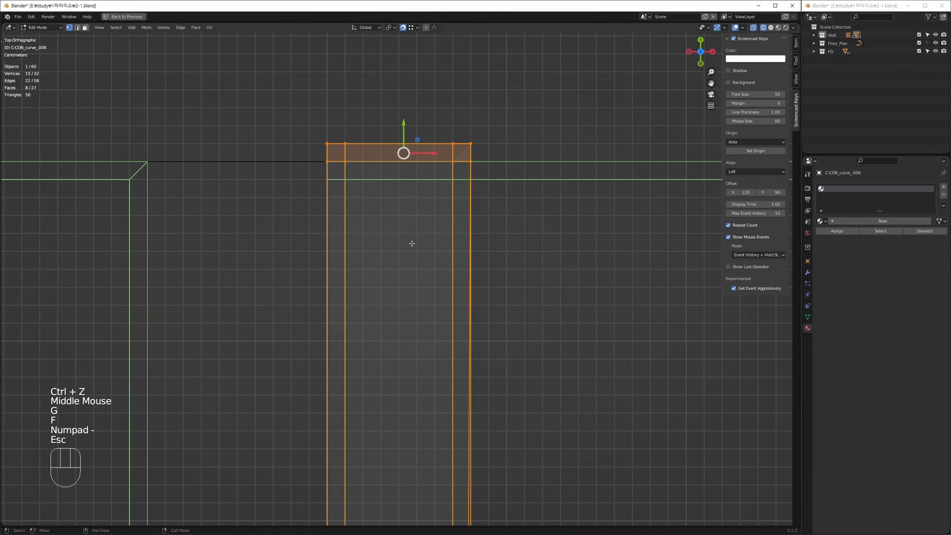
Step: Clear the vertex selection at the rail's far end
left_click(403, 236)
left_click(301, 121)
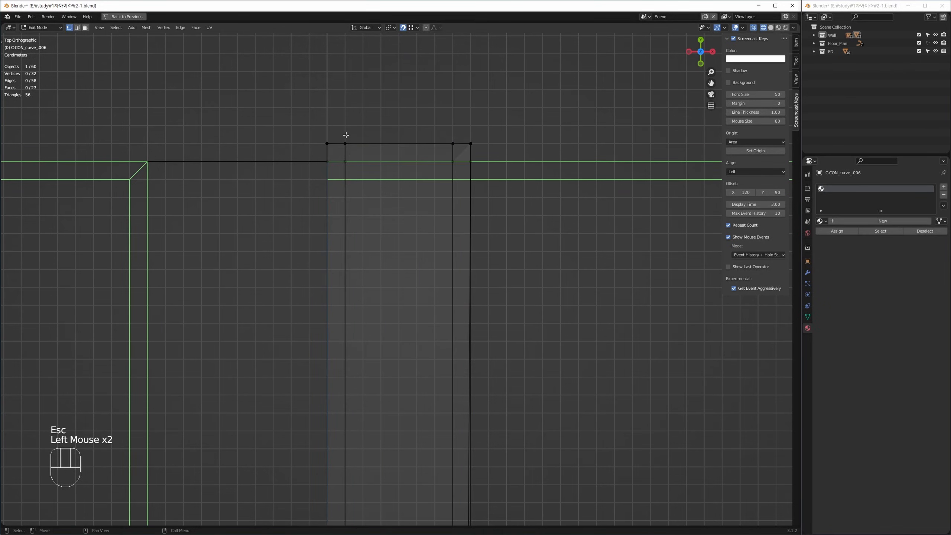
key("Tab")
left_click(420, 144)
left_click(460, 151)
middle_click_drag(459, 150, 460, 145)
key("Tab")
left_click(512, 143)
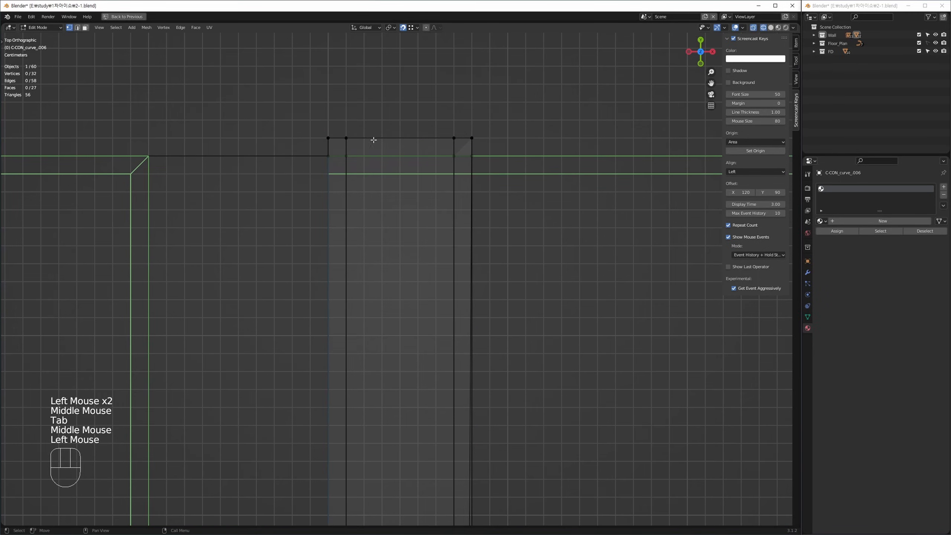
middle_click_drag(373, 140, 359, 155)
left_click(454, 157)
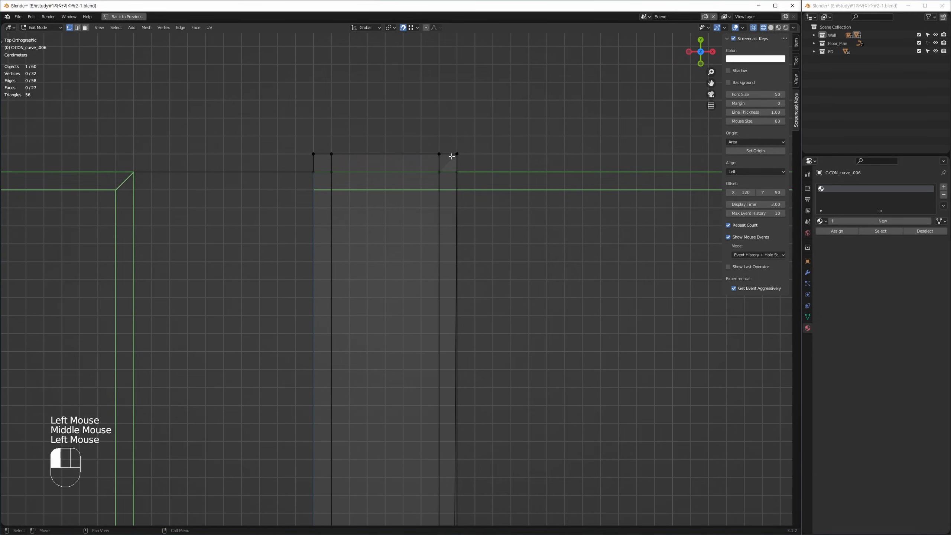
Step: Move the outermost row of vertices at the rail's far end -20 mm along Y
left_click_drag(267, 127, 498, 152)
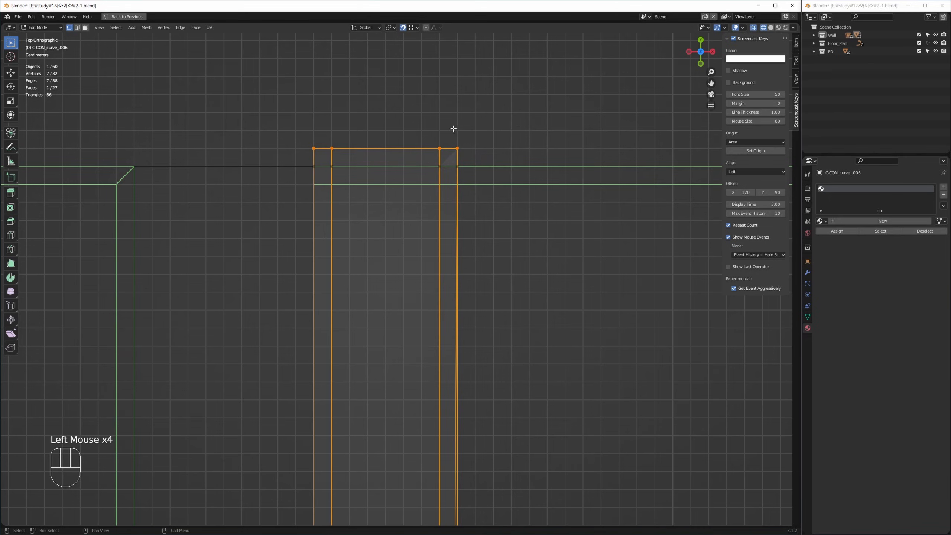
middle_click_drag(422, 179, 421, 182)
key("g")
key("f")
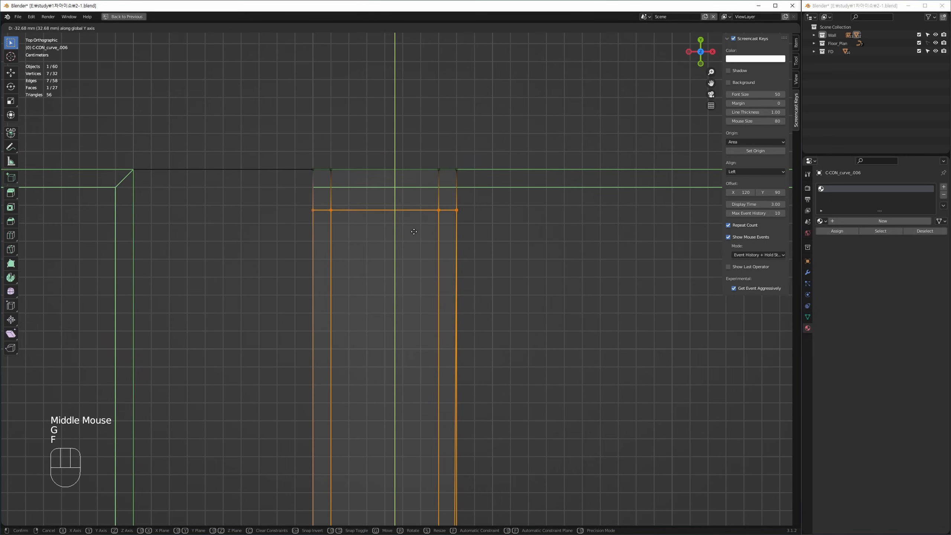
type("20")
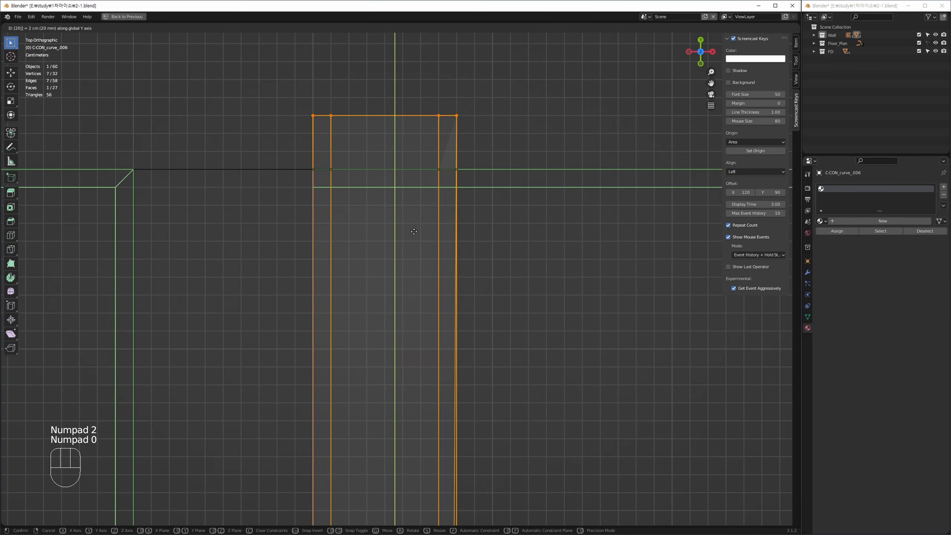
type("-")
key("KP_Enter")
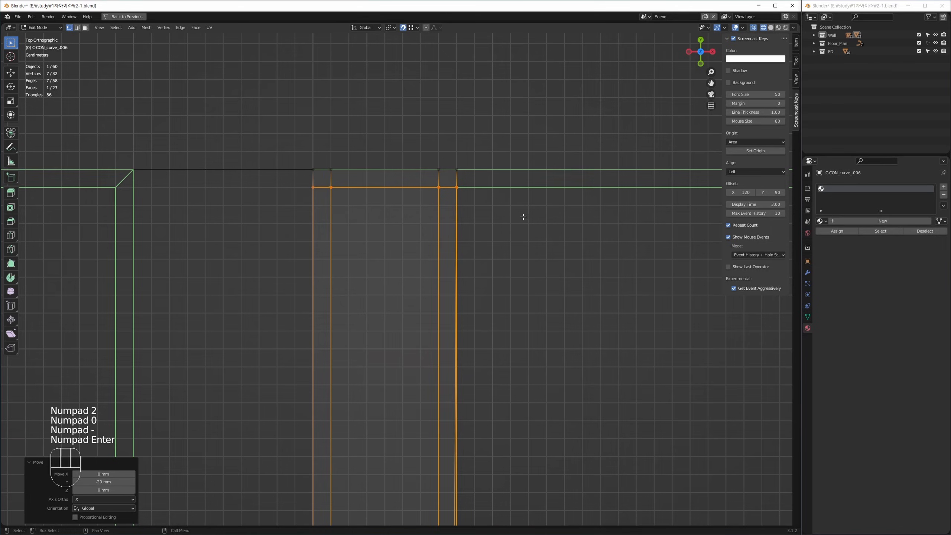
Step: Select the narrow middle face on top of the rail's far end and examine the recess there in perspective
middle_click_drag(449, 233, 403, 218)
key("3")
left_click(339, 166)
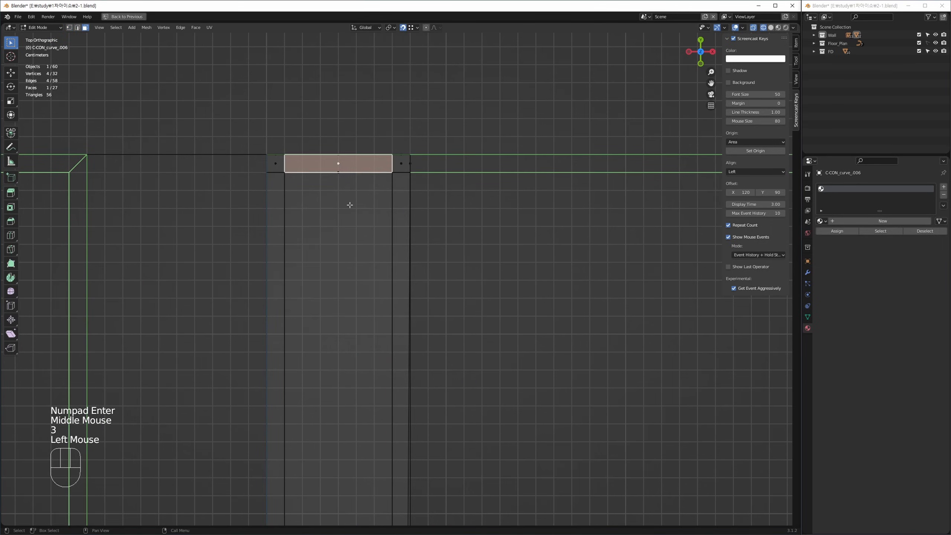
key("ctrl+alt+q")
key("KP_Decimal")
key("ctrl+alt+q")
middle_click_drag(493, 299, 520, 264)
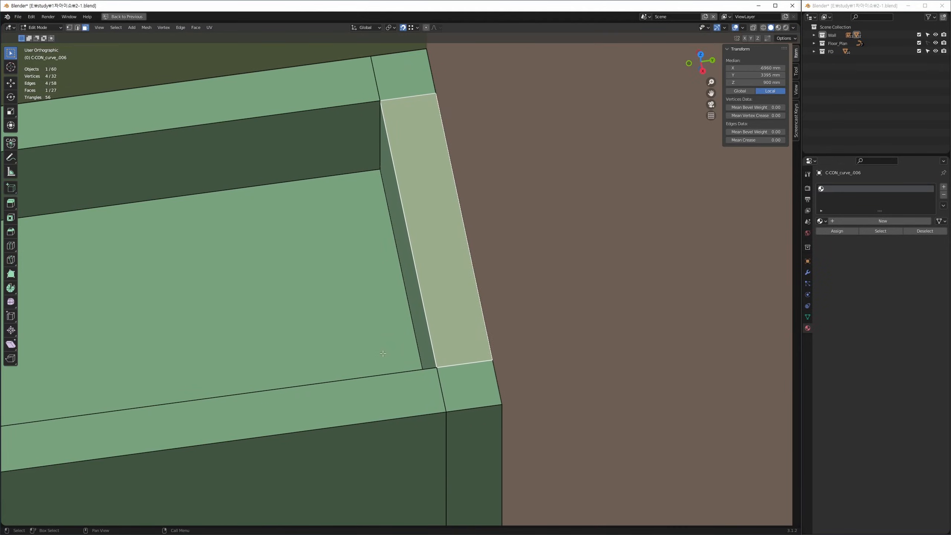
middle_click_drag(382, 311, 415, 291)
middle_click_drag(380, 335, 333, 140)
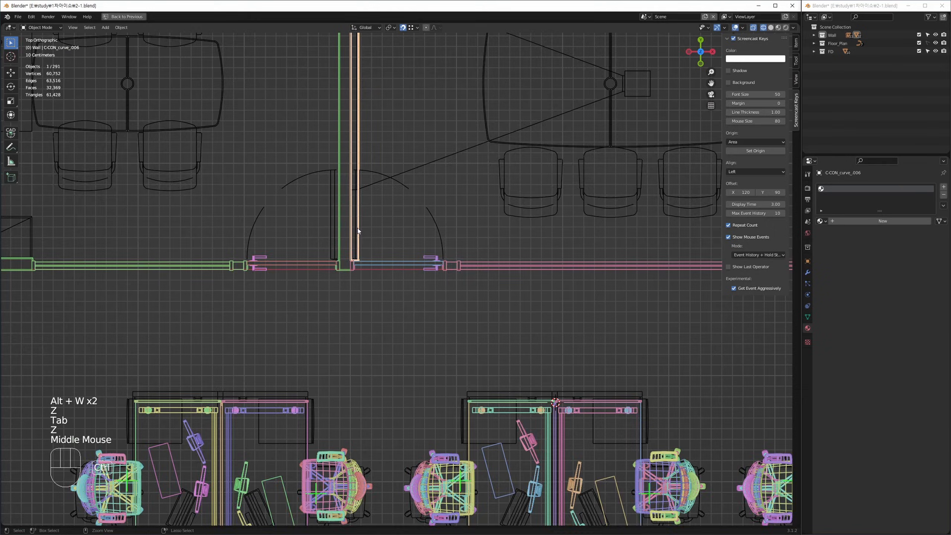
Step: Separate the partition wall's middle face, between the two horizontal cuts, into its own object and leave Edit Mode
middle_click_drag(357, 227, 353, 351, "ctrl")
middle_click_drag(362, 301, 365, 206, "ctrl")
left_click(336, 359)
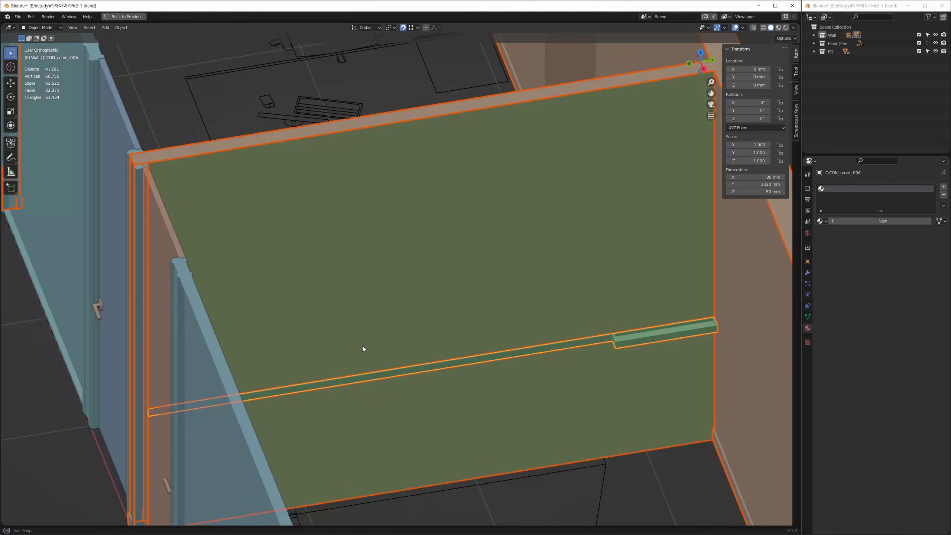
middle_click_drag(363, 346, 375, 348, "shift")
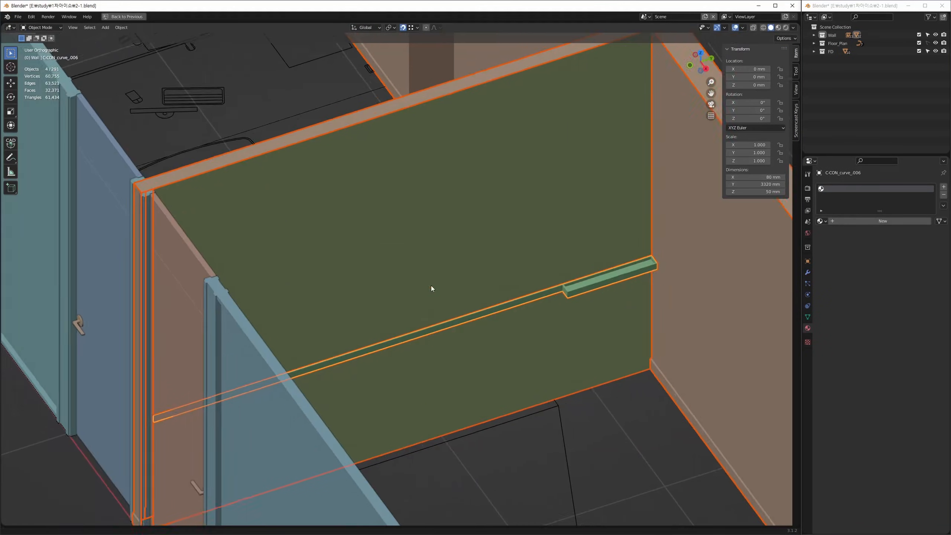
middle_click_drag(442, 304, 340, 321, "ctrl")
left_click(494, 276)
key("Tab")
left_click(460, 263)
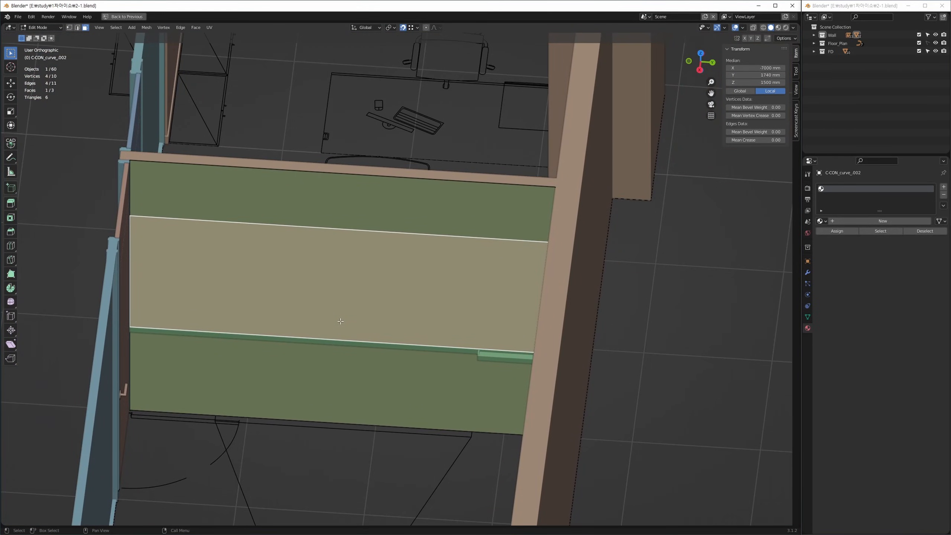
key("p")
left_click(340, 321)
key("Tab")
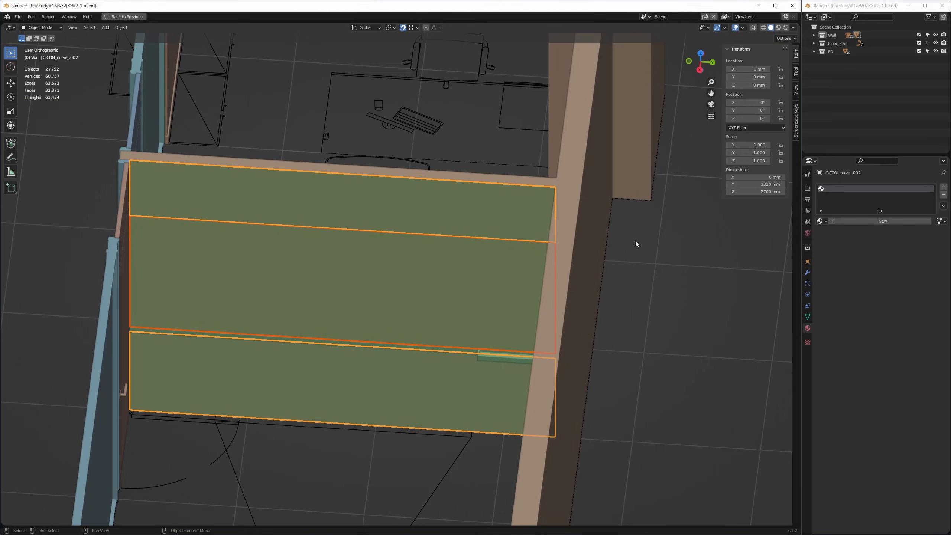
Step: Isolate only the separated middle wall panel in local view and enter Edit Mode on it
key("alt+a")
left_click(443, 287)
key("KP_Divide")
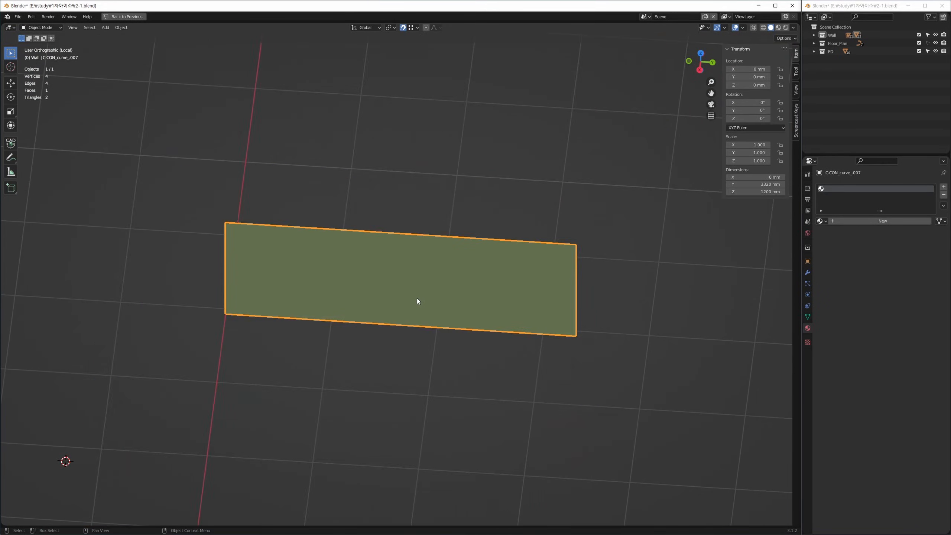
key("Tab")
middle_click_drag(391, 347, 364, 379)
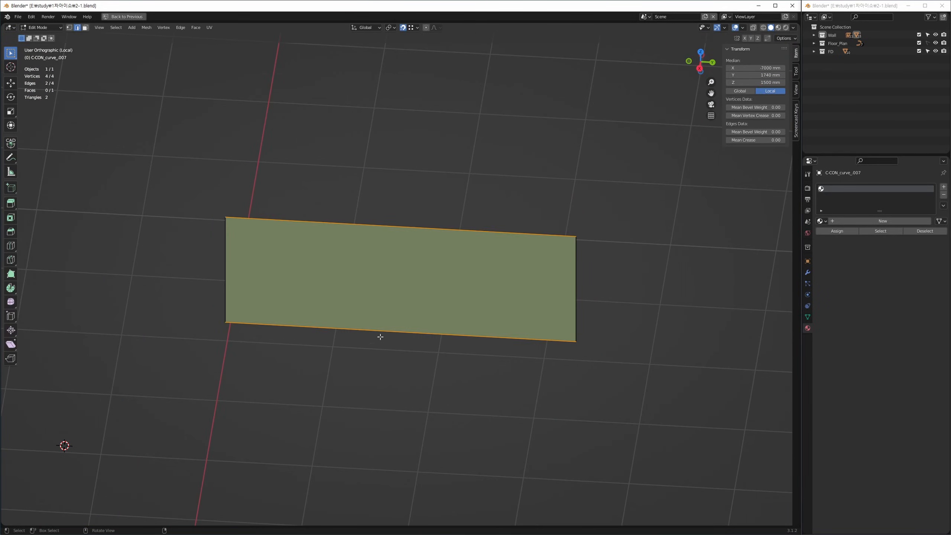
middle_click_drag(380, 337, 369, 323)
middle_click_drag(456, 304, 440, 302, "shift")
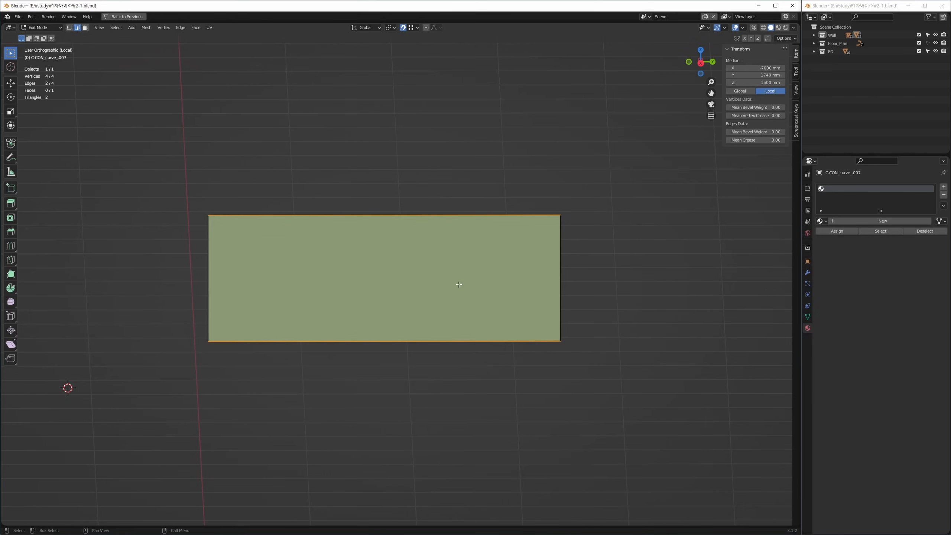
Step: Check the isolated panel in the four-viewport layout, leave Edit Mode, deselect it and enlarge the perspective viewport
key("alt+w")
key("z")
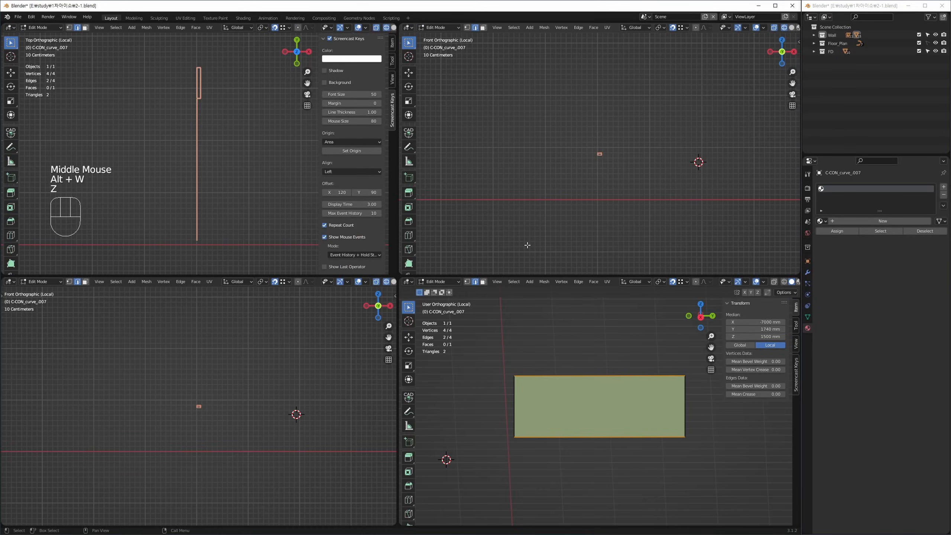
middle_click_drag(555, 358, 543, 358)
key("Tab")
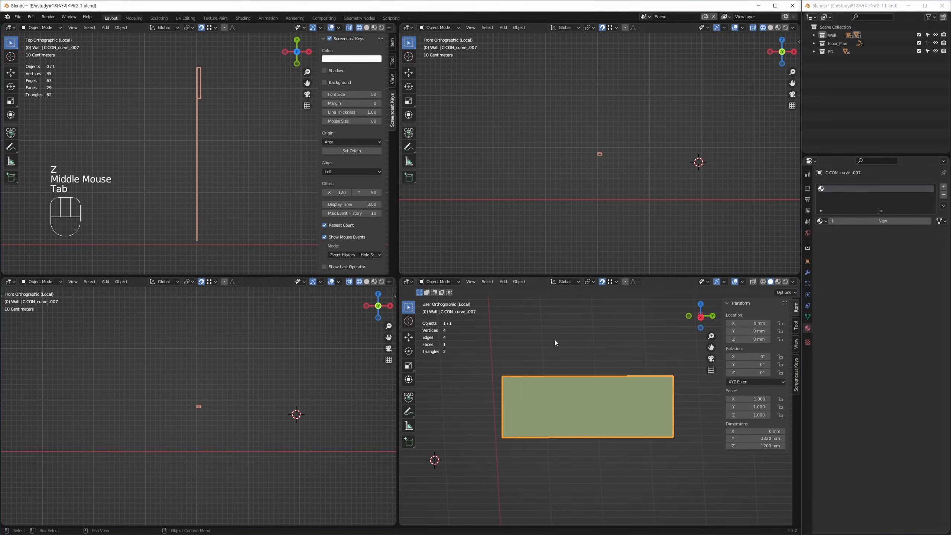
left_click(553, 343)
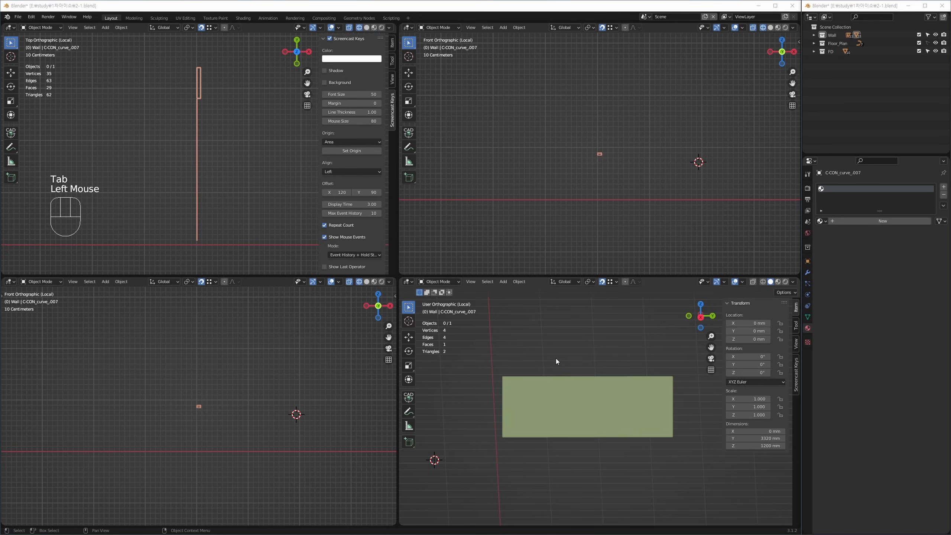
left_click(555, 340)
key("ctrl+space")
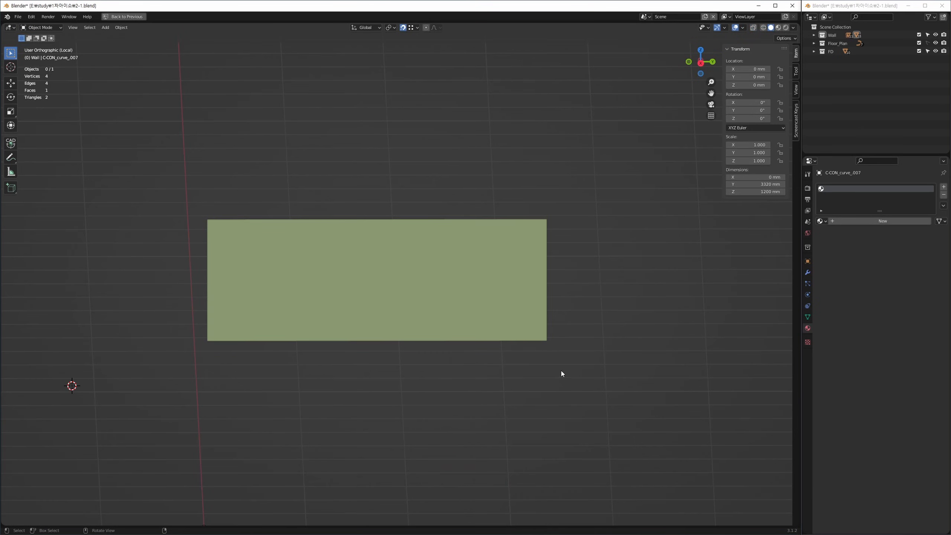
Step: Exit local view, isolate the separated wall panel again and enlarge the perspective viewport
key("alt+w")
left_click(523, 441)
key("alt+q")
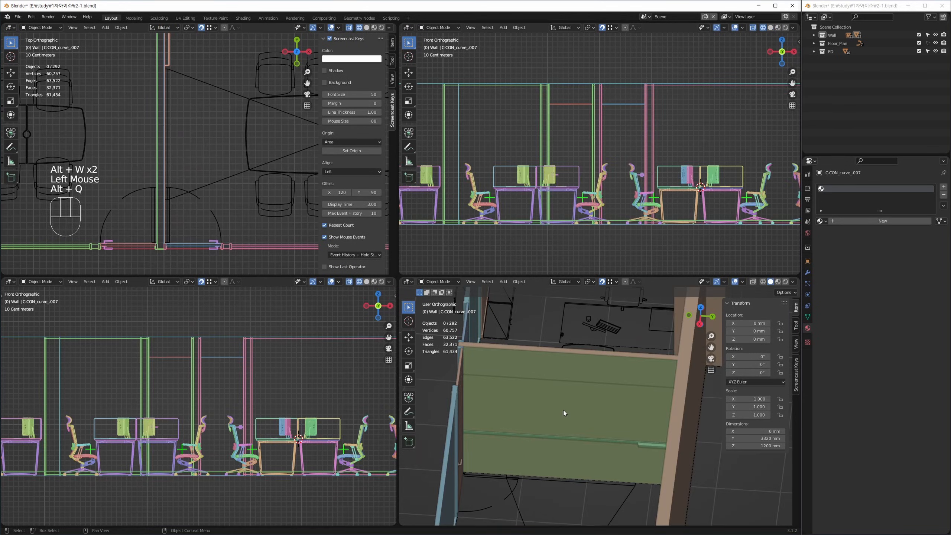
left_click(563, 407)
key("alt+q")
left_click(542, 445)
key("ctrl+space")
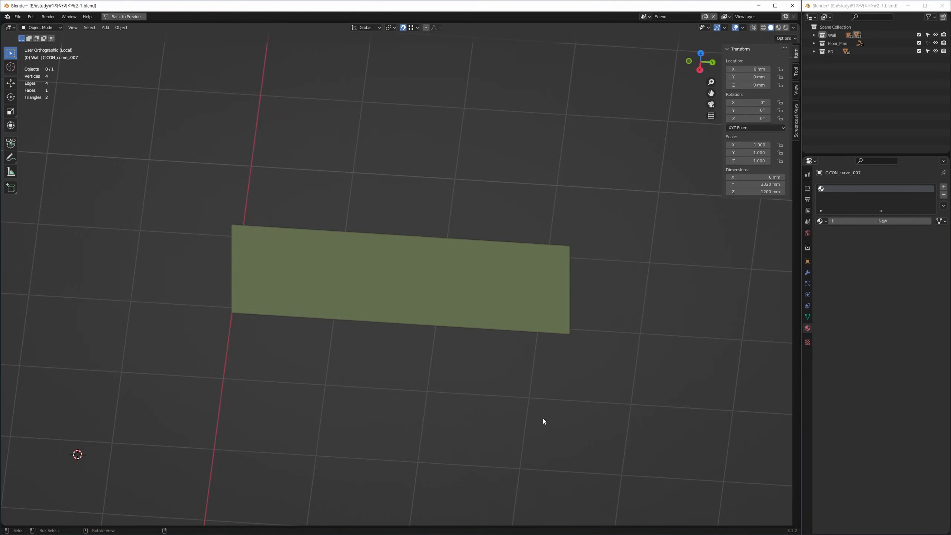
Step: Split the wall panel in Edit Mode with one vertical cut through its centre
middle_click_drag(543, 421, 569, 340)
left_click(554, 283)
key("Tab")
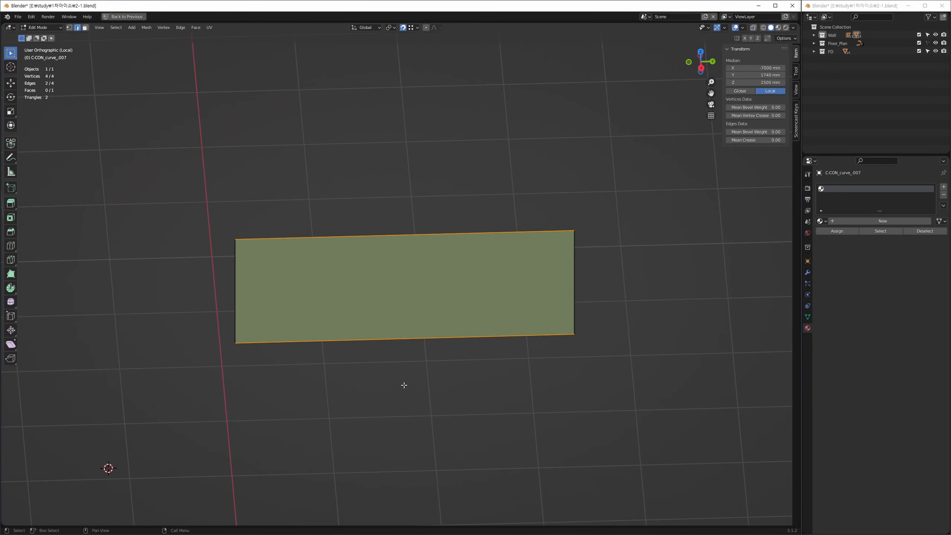
middle_click_drag(412, 360, 426, 345, "shift")
key("ctrl+r")
left_click(442, 325)
right_click(437, 296)
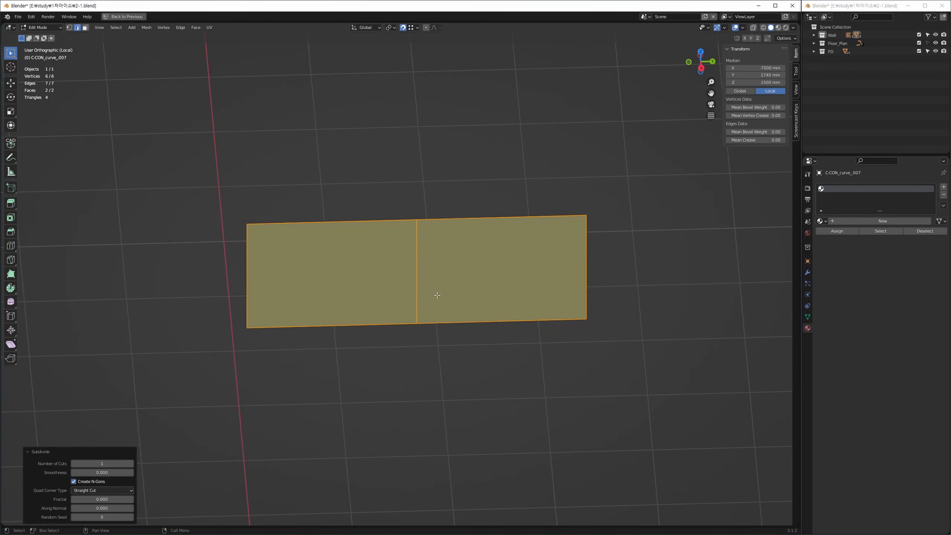
key("Tab")
key("Tab")
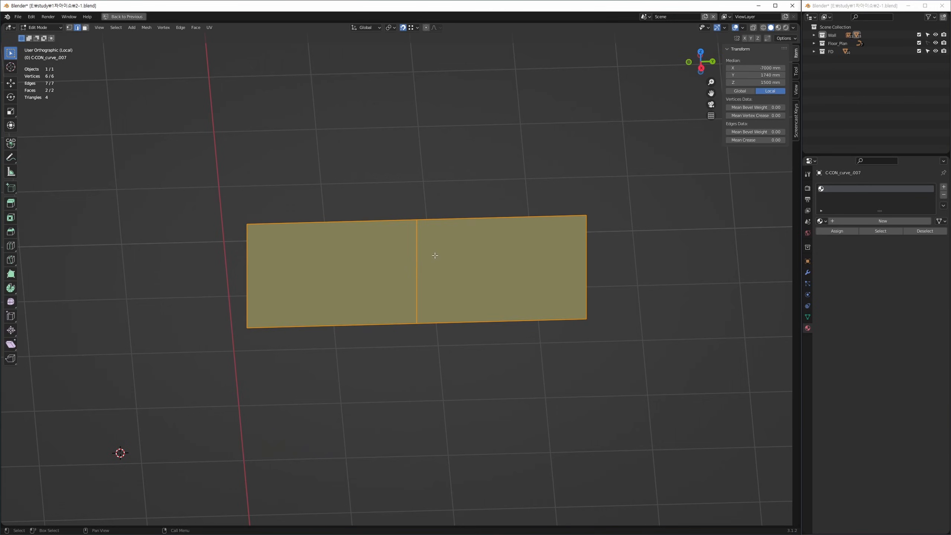
Step: Bevel the panel's vertical centre edge with a width of 1200 mm to form a wide middle section
left_click(420, 267)
key("ctrl+b")
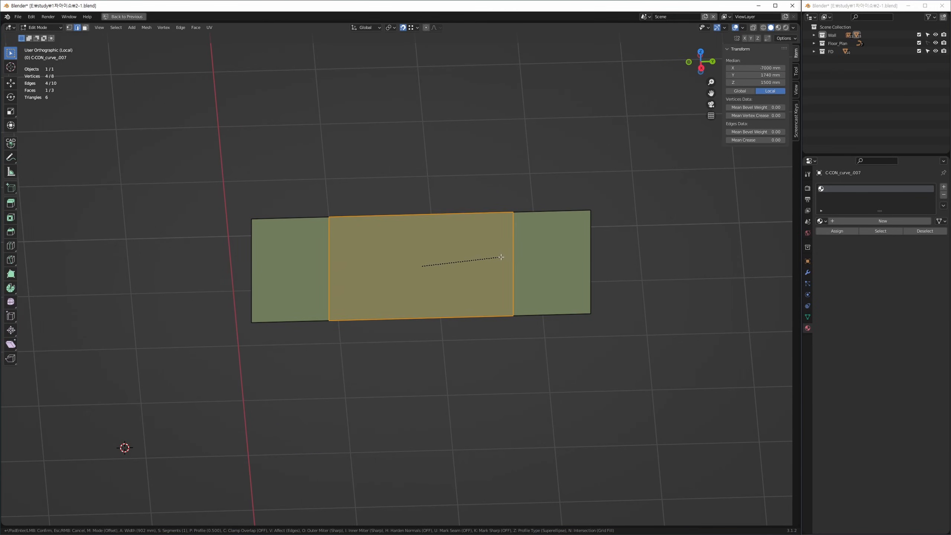
type("1200")
key("Return")
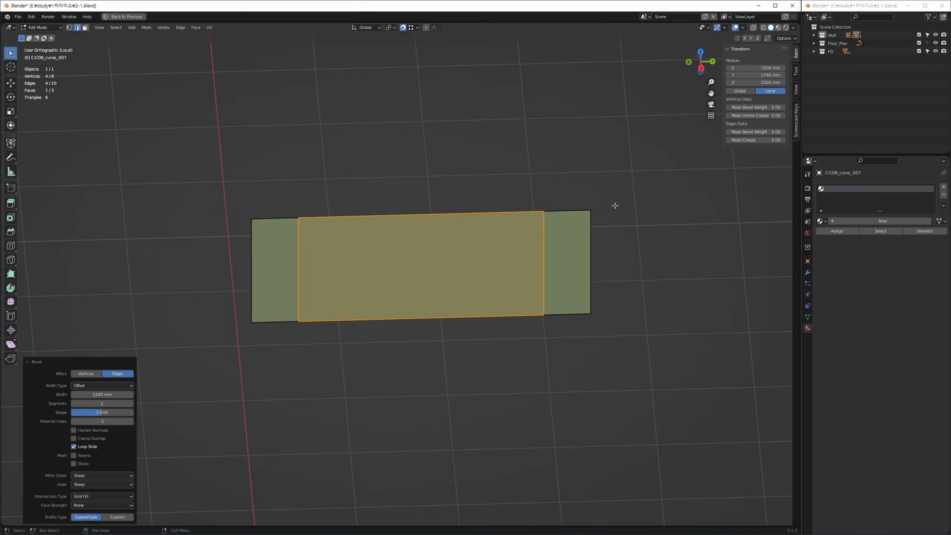
Step: Select all three faces of the divided wall panel
middle_click_drag(614, 206, 562, 236)
left_click_drag(608, 188, 552, 256)
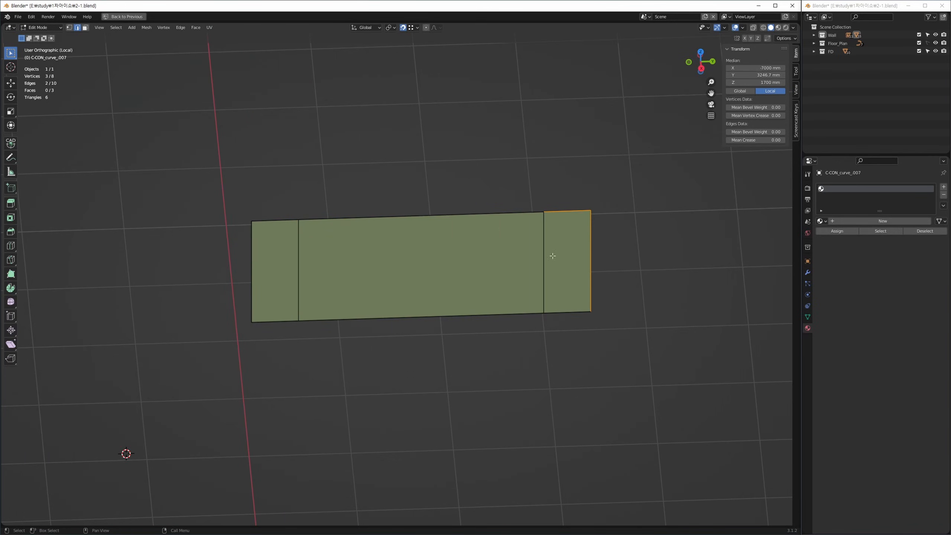
key("a")
scroll(434, 248, "up", 3)
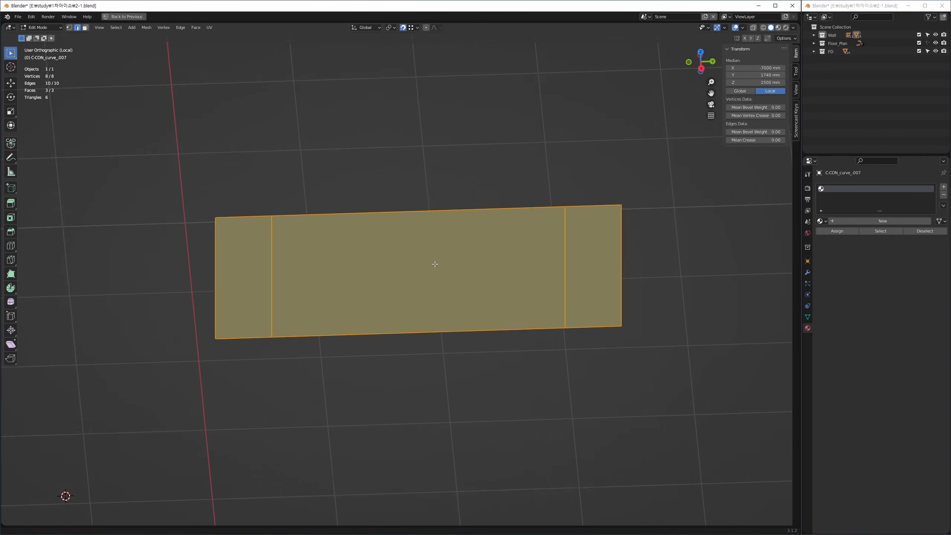
key("alt+e")
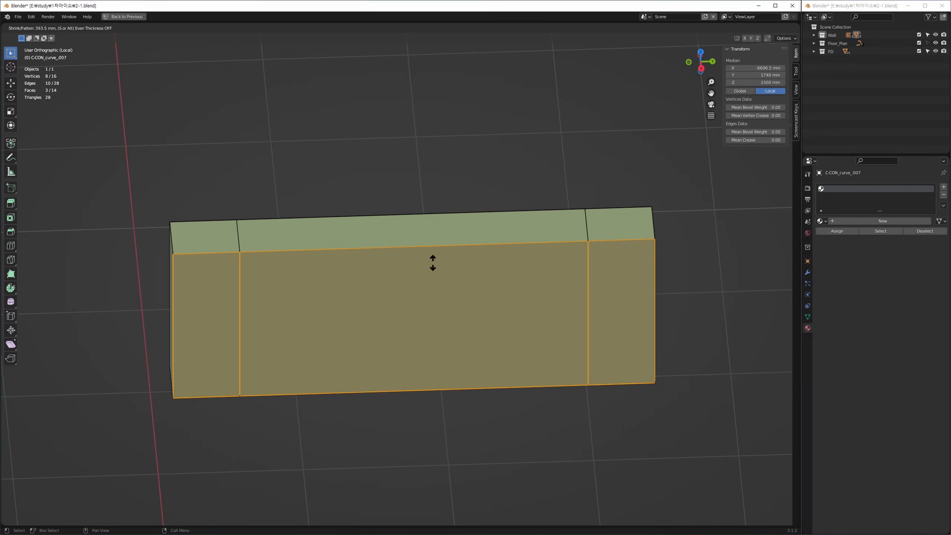
key("3")
key("Return")
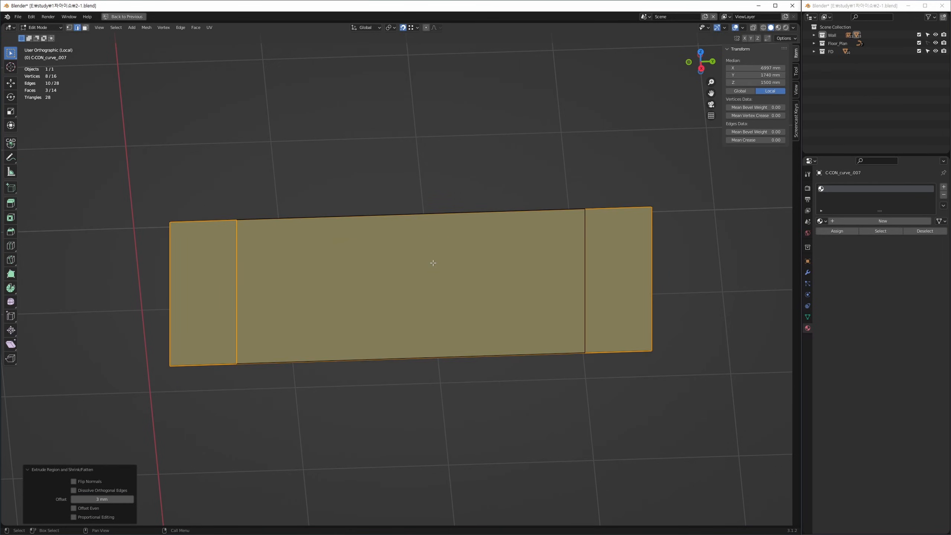
scroll(216, 255, "up", 4)
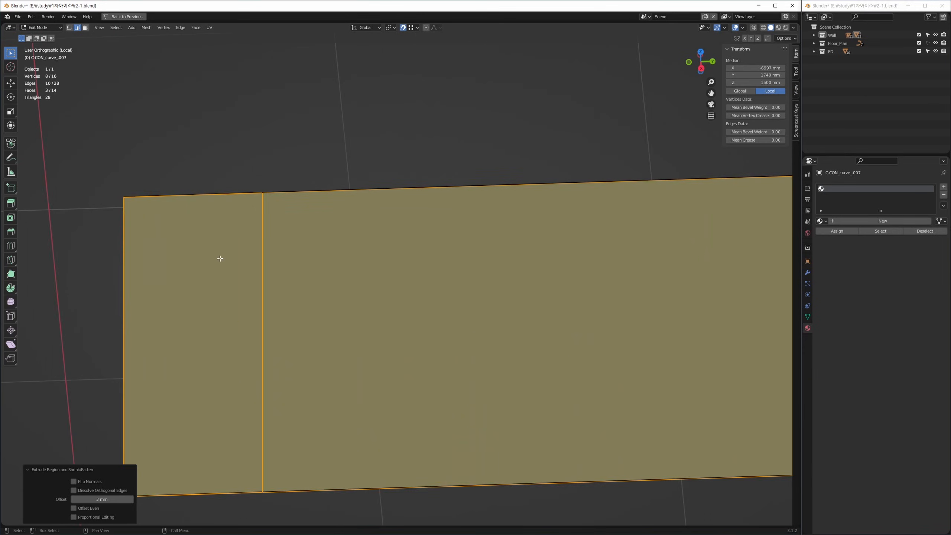
middle_click_drag(219, 259, 290, 318)
key("ctrl+z")
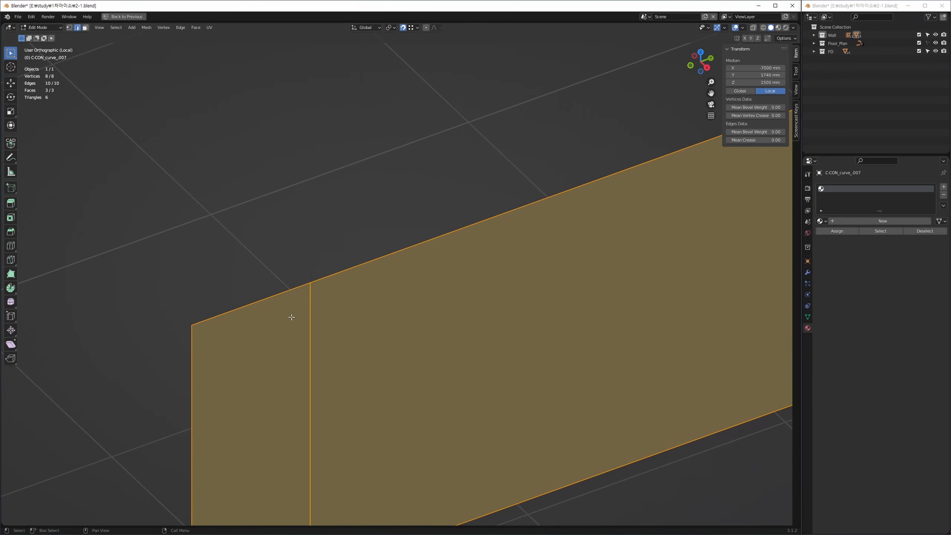
Step: Extrude all of the panel's faces along their normals by 3 mm
key("alt+e")
left_click(277, 319)
key("3")
key("Return")
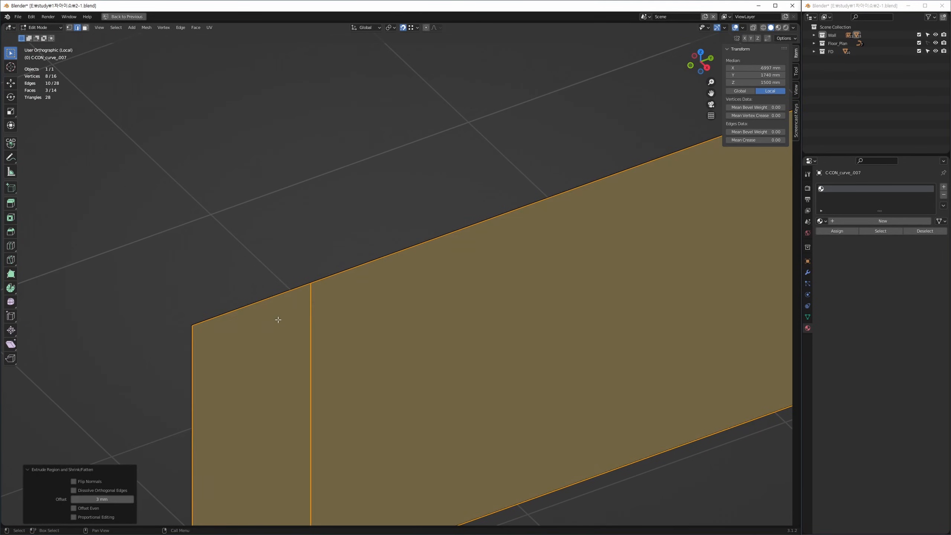
Step: Inset the panel's front faces individually with 2 mm thickness and 2 mm depth to form narrow seams between them
middle_click_drag(387, 245, 320, 268, "shift")
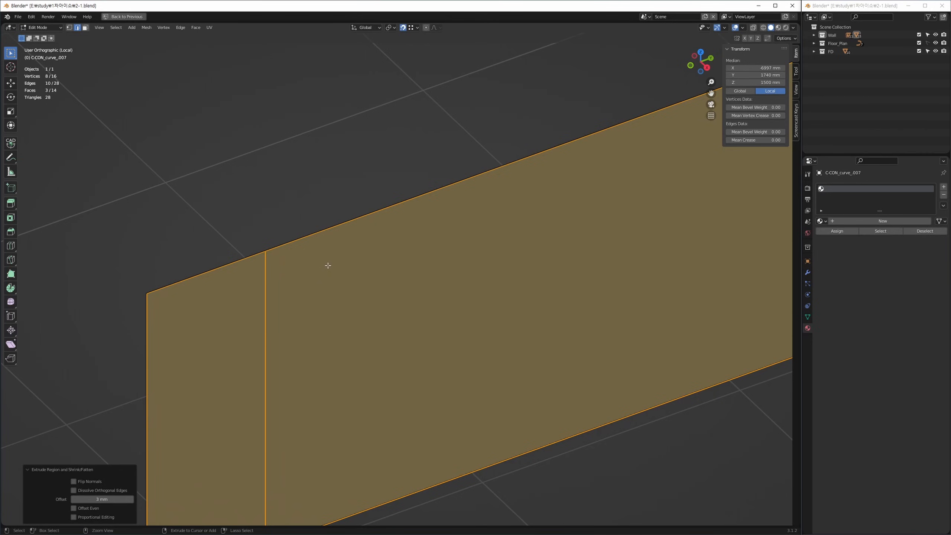
key("i")
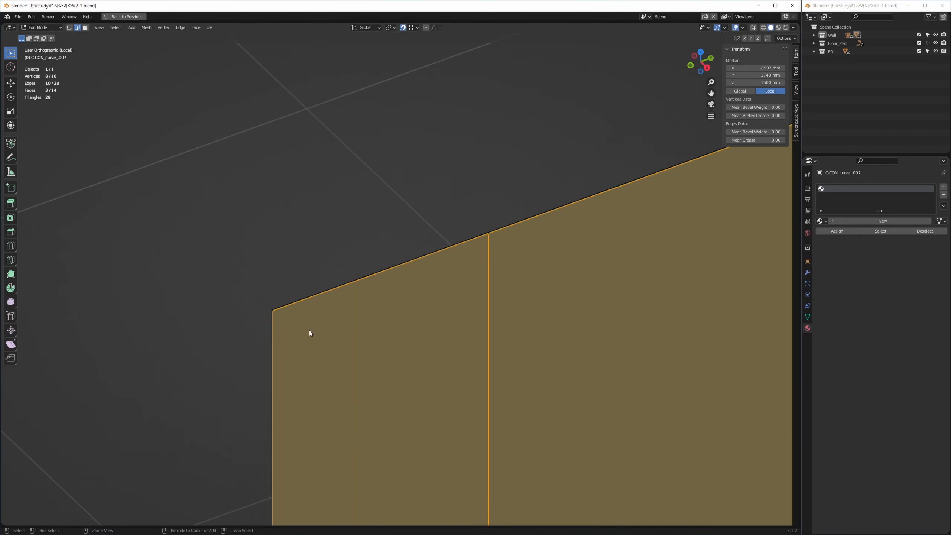
key("i")
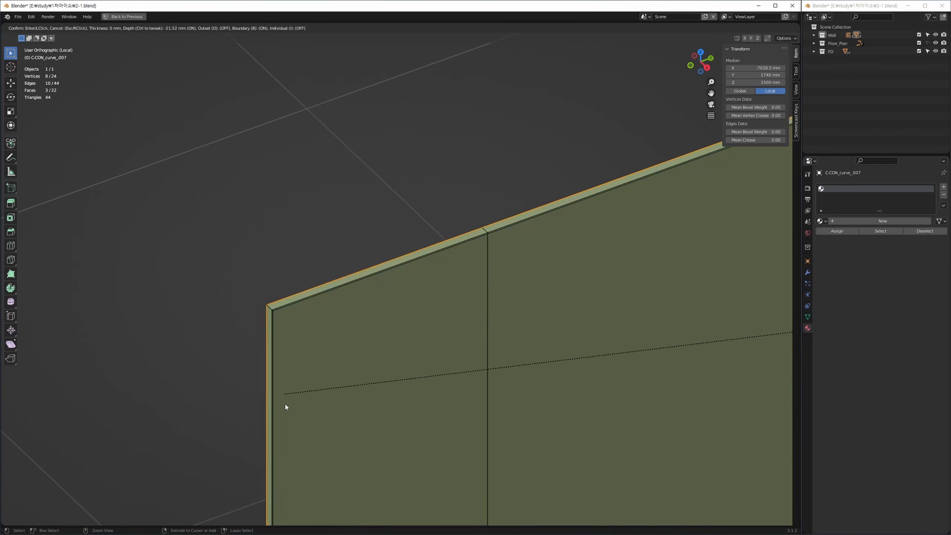
type("2")
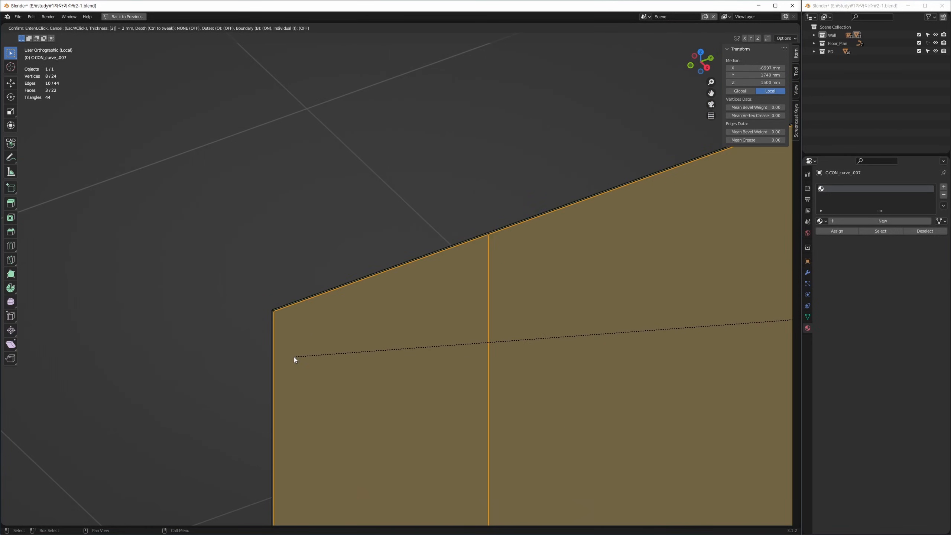
key("Tab")
type("2")
key("Return")
mouse_move(397, 286)
middle_mouse_down()
mouse_move(243, 326)
mouse_move(302, 378)
mouse_move(226, 354)
middle_mouse_up()
mouse_move(521, 258)
middle_mouse_down("shift")
mouse_move(391, 305)
mouse_move(318, 310)
middle_mouse_up("shift")
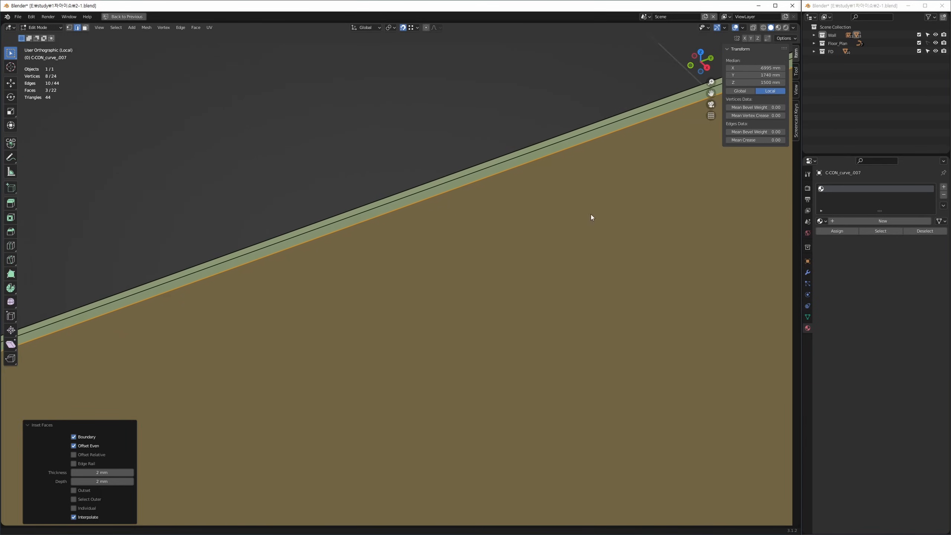
middle_click_drag(636, 146, 471, 225, "shift")
middle_click_drag(558, 177, 475, 227, "shift")
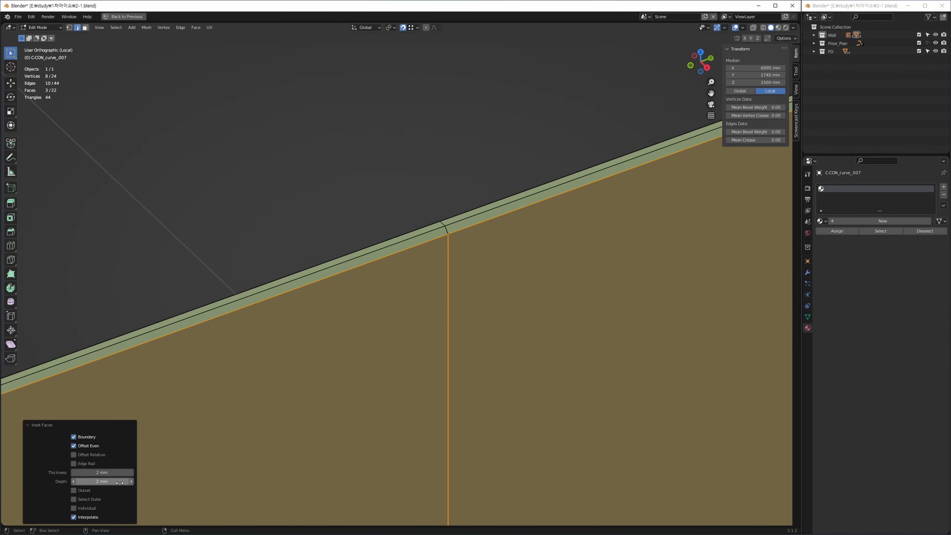
left_click(92, 509)
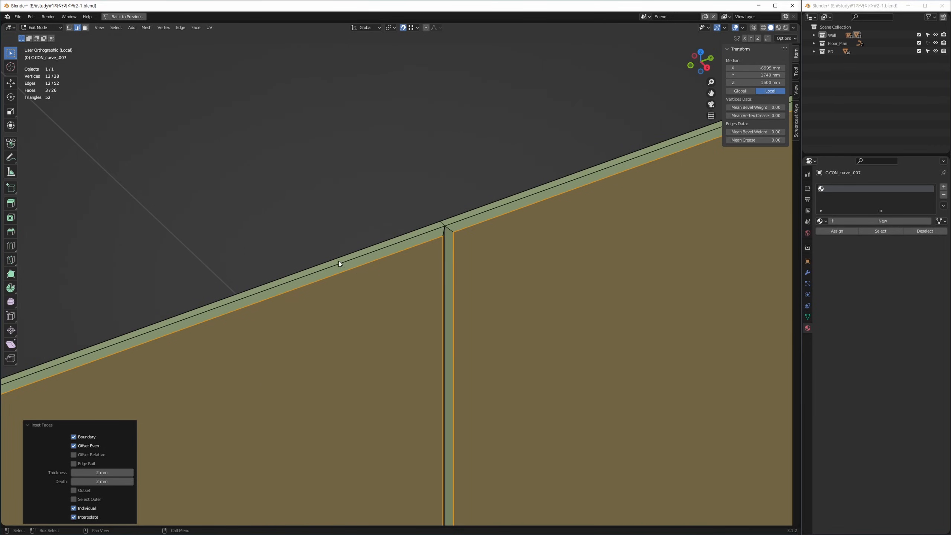
Step: Leave Edit Mode, select the finished panel and exit local view to show the whole office
scroll(339, 261, "down", 2)
key("Tab")
scroll(339, 213, "down", 6)
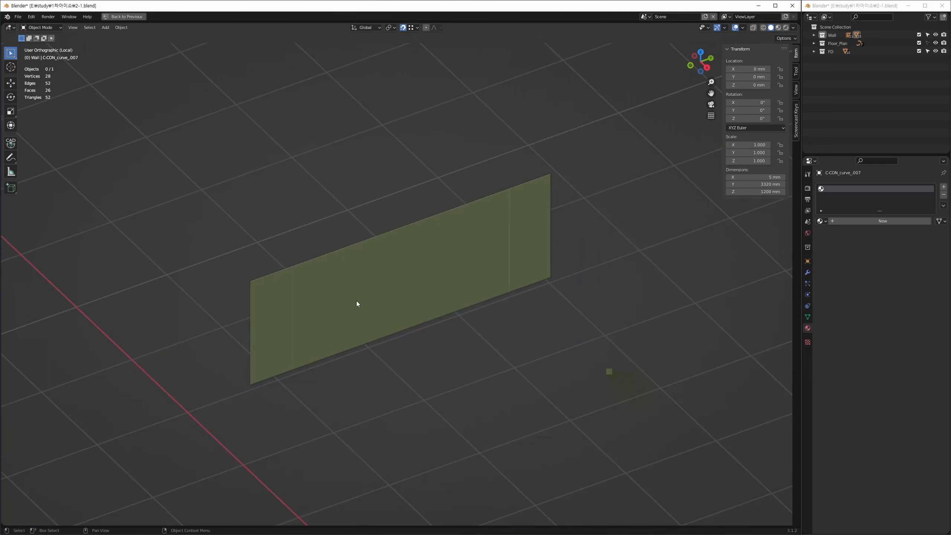
middle_click_drag(407, 279, 422, 299)
left_click(406, 284)
key("KP_Divide")
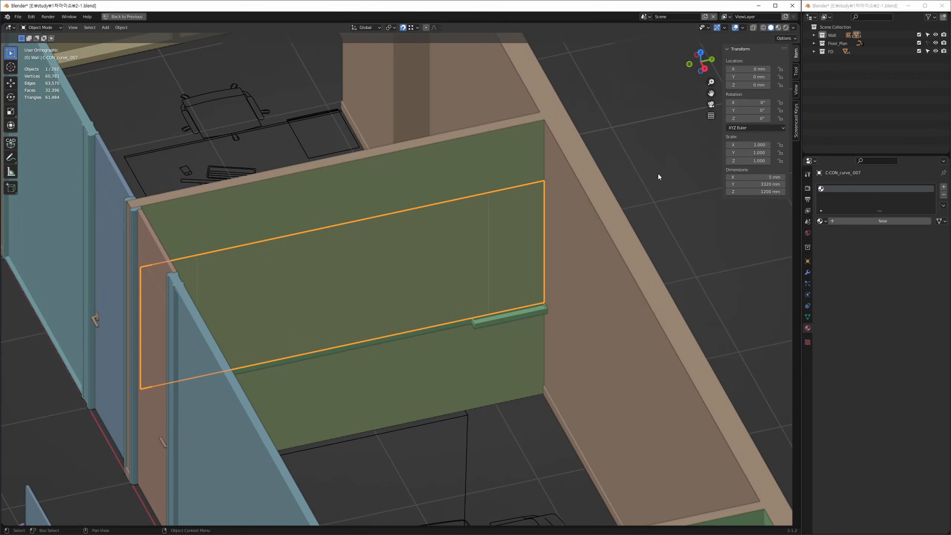
Step: Examine the panel's seams on the meeting-room partition and the walls towards the entrance
left_click(645, 152)
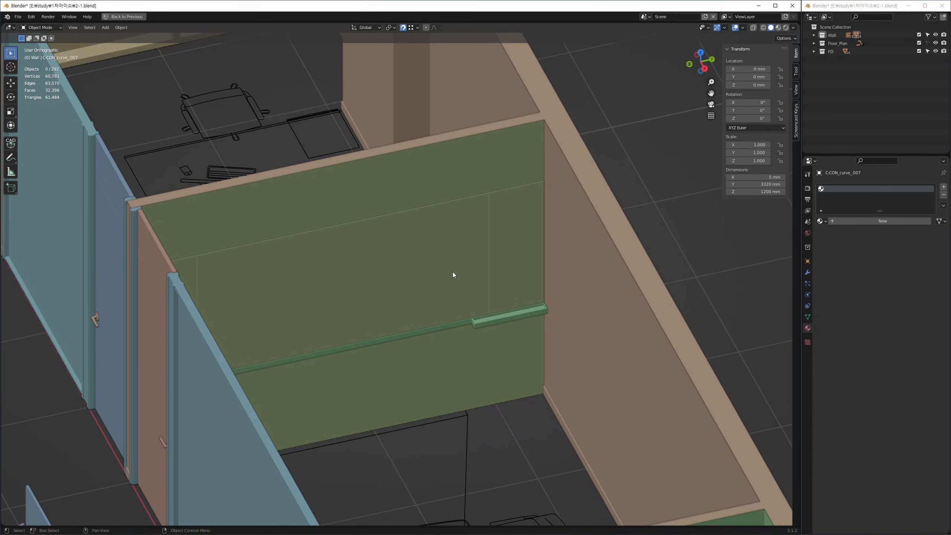
left_click(453, 272)
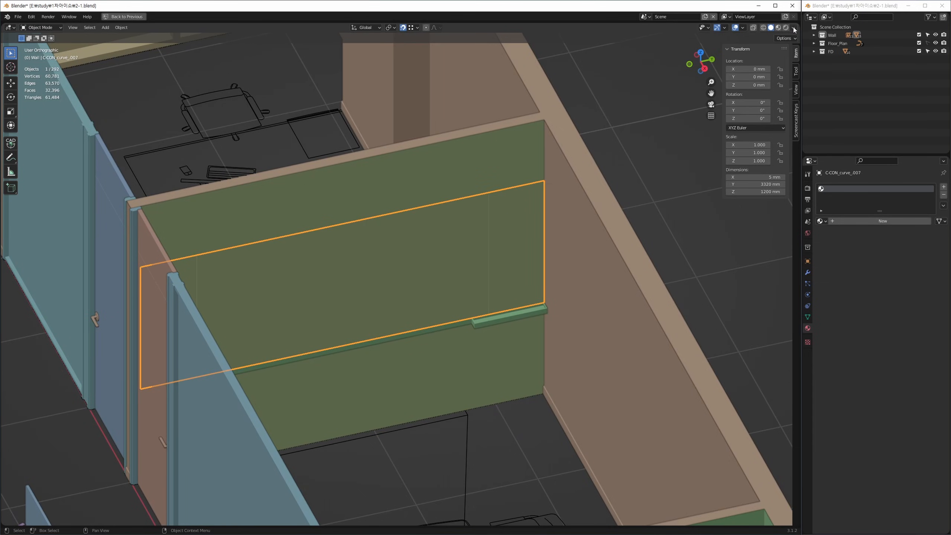
left_click(670, 128)
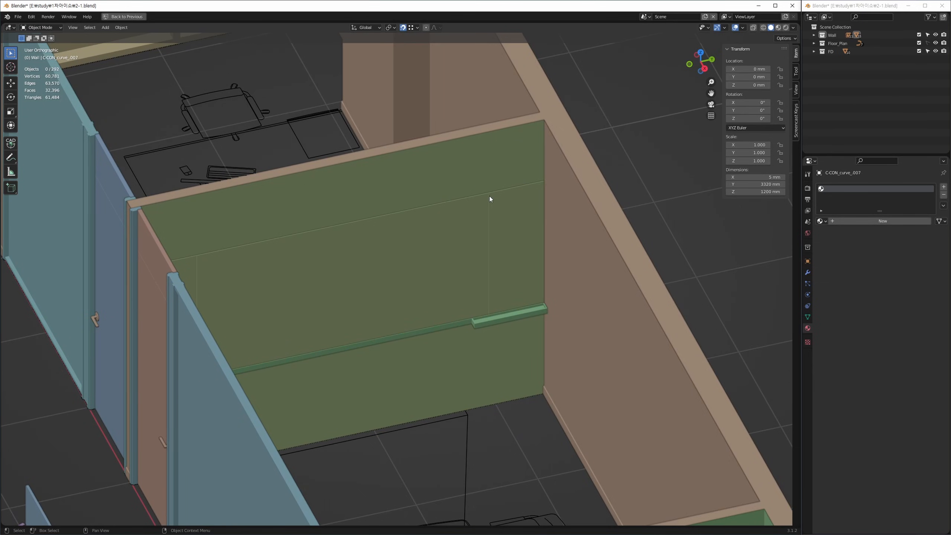
left_click(489, 221)
middle_click_drag(481, 279, 480, 173, "ctrl")
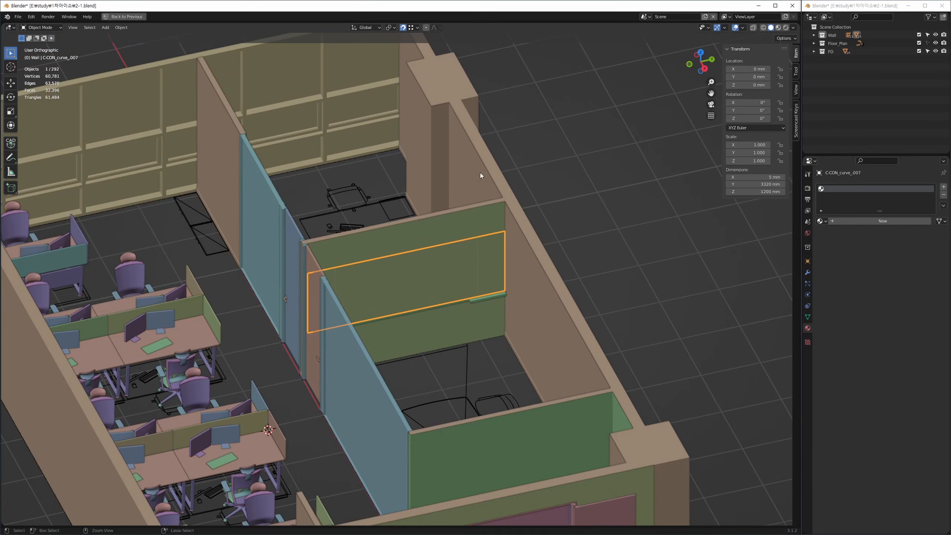
left_click(624, 237)
middle_click_drag(570, 281, 480, 137)
middle_click_drag(387, 269, 387, 307, "ctrl")
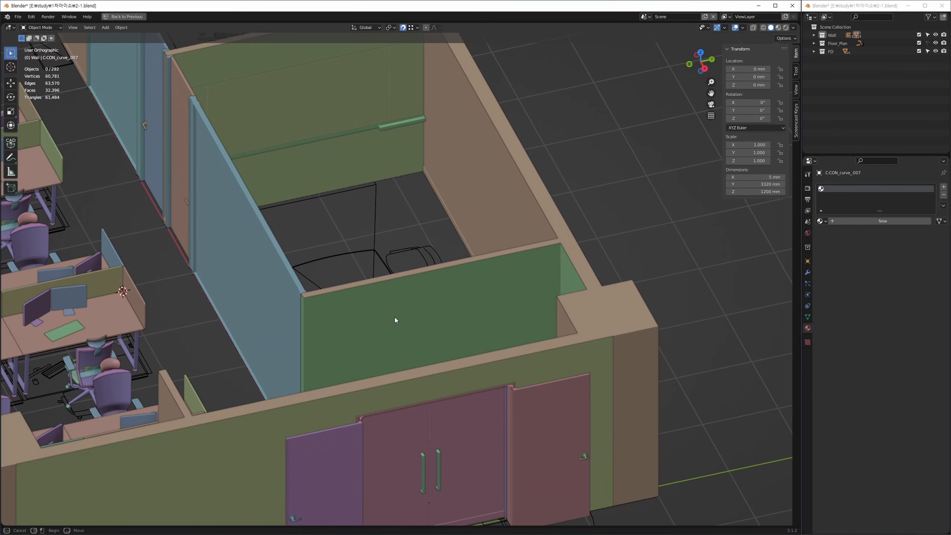
Step: Inspect the green wall facing the entrance doors in isolation, and return to the full scene
left_click(378, 332)
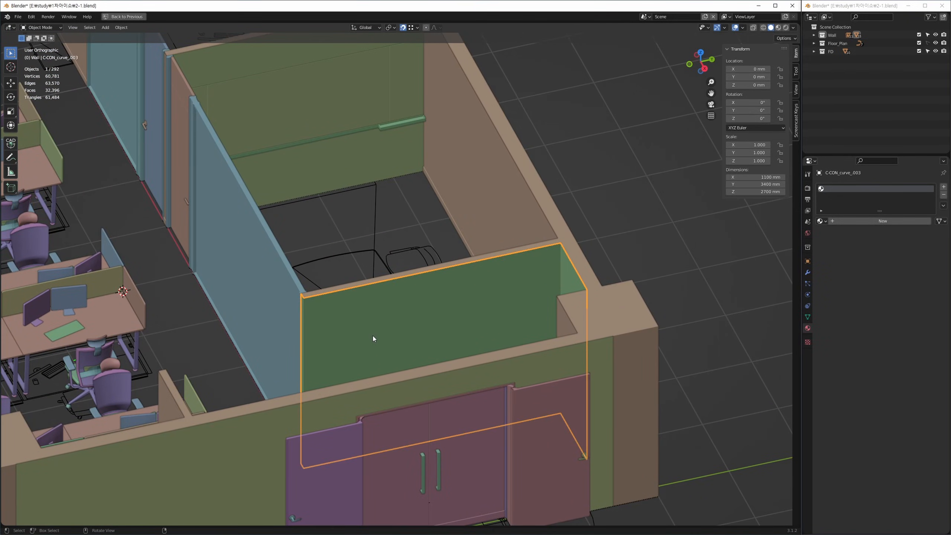
key("KP_Divide")
middle_click_drag(361, 353, 361, 339)
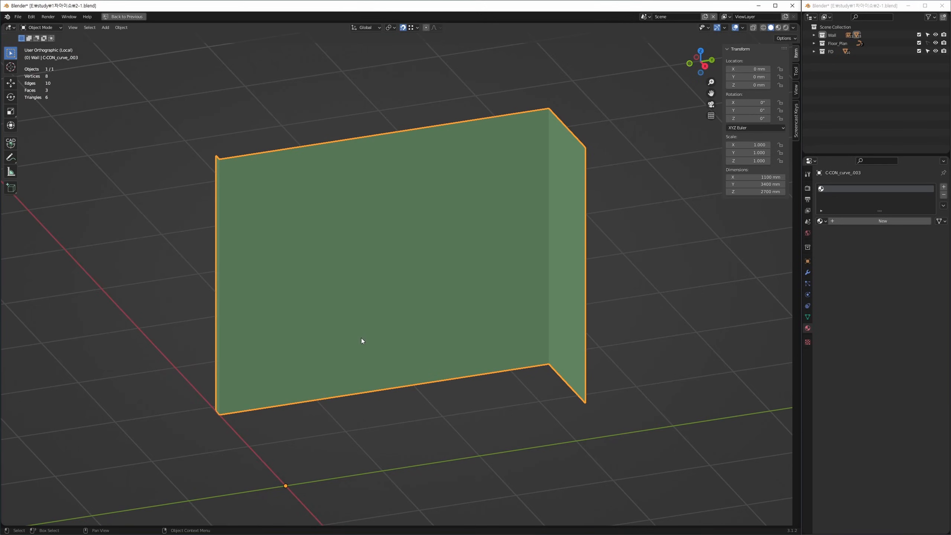
key("KP_Divide")
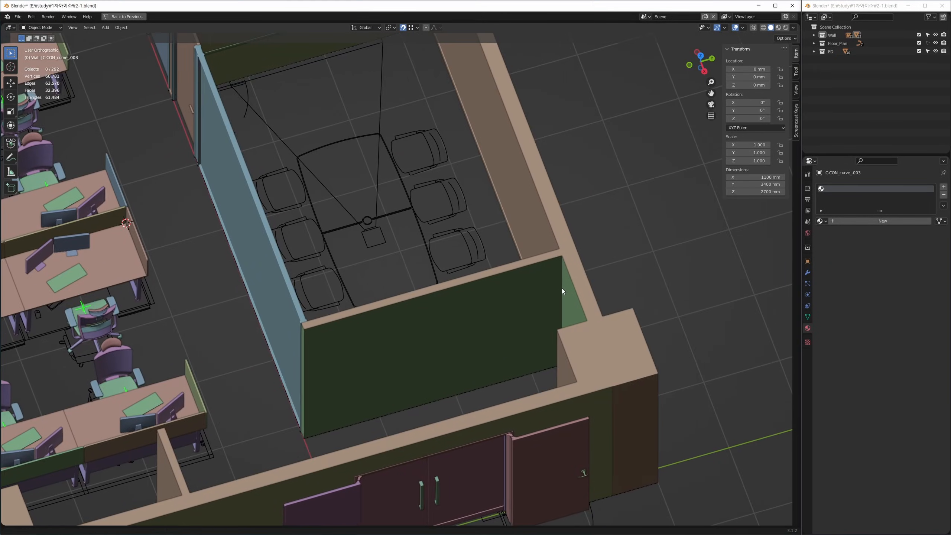
Step: Subdivide the long face of the entrance-side wall in Edit Mode with one vertical cut
middle_click_drag(561, 288, 559, 289, "shift")
left_click(498, 303)
key("Tab")
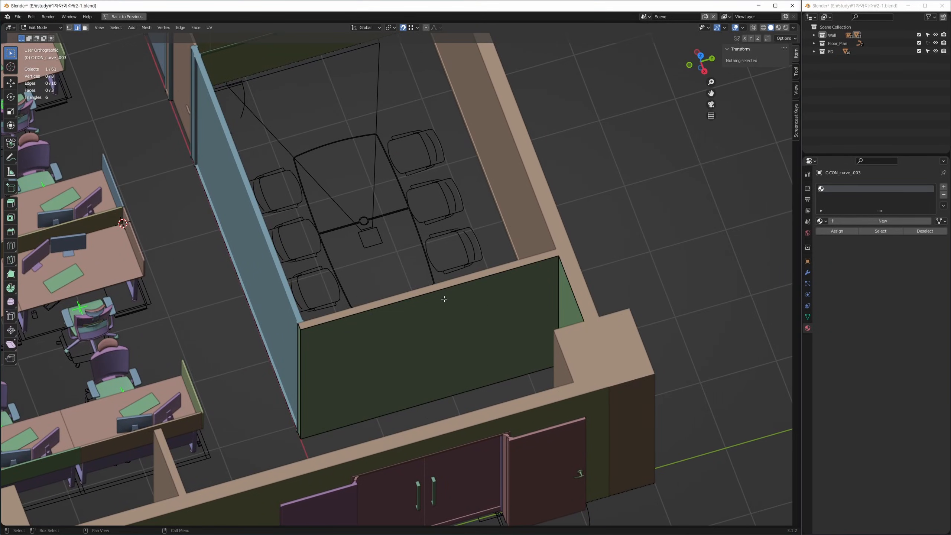
left_click_drag(461, 247, 445, 407)
middle_click_drag(471, 357, 465, 320, "shift")
right_click(467, 311)
left_click(466, 316)
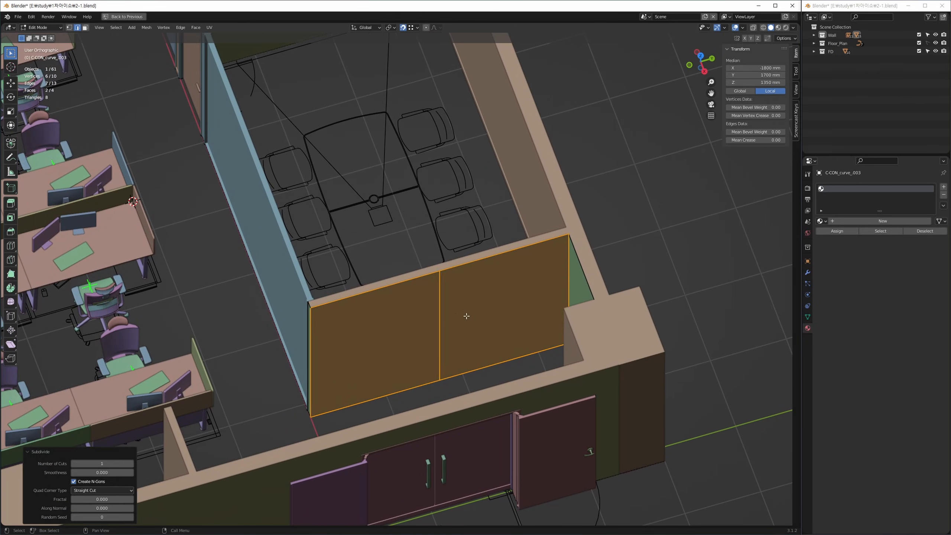
Step: Select the wall's new vertical centre edge and show the full floor plan in an enlarged top viewport
key("Tab")
key("2")
left_click(441, 322)
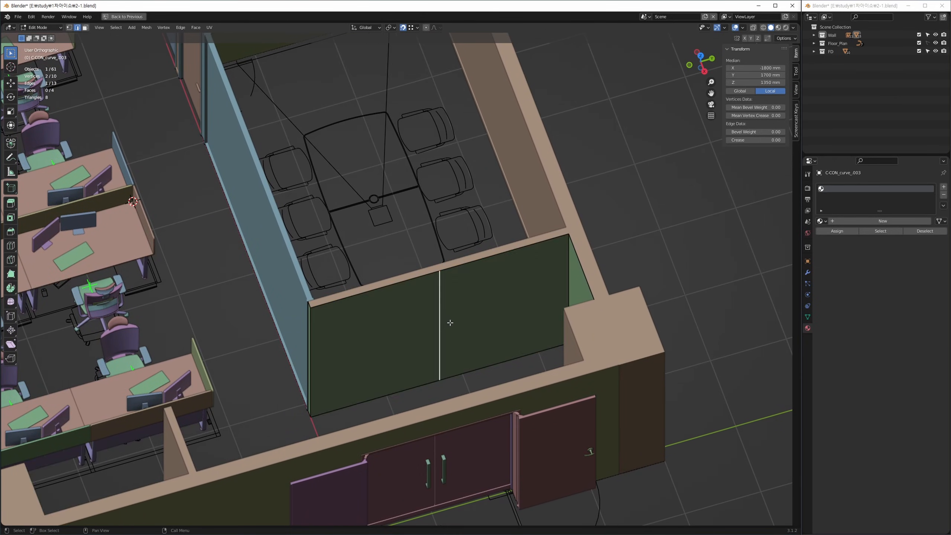
key("alt+w")
key("alt+w")
middle_click(380, 288)
key("z")
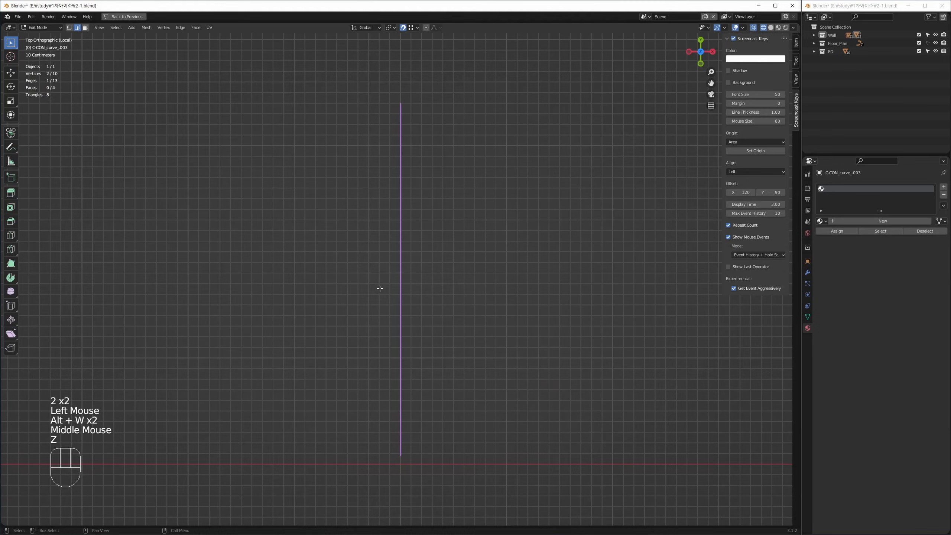
middle_click(415, 297)
key("alt+q")
middle_click_drag(410, 291, 544, 237, "ctrl")
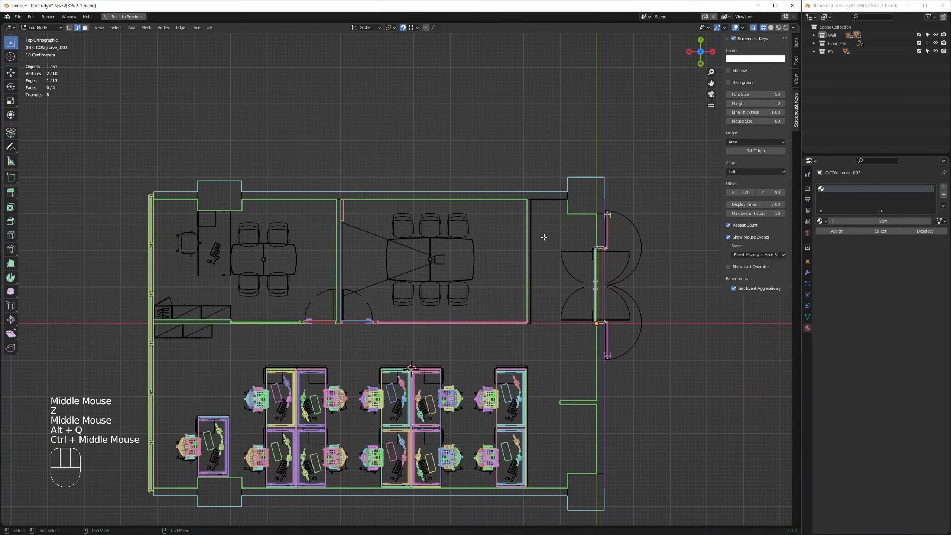
Step: Move the wall's middle edge 400 mm along Y, snapped level with the entrance door frame's corner
key("z")
middle_click_drag(474, 254, 461, 304)
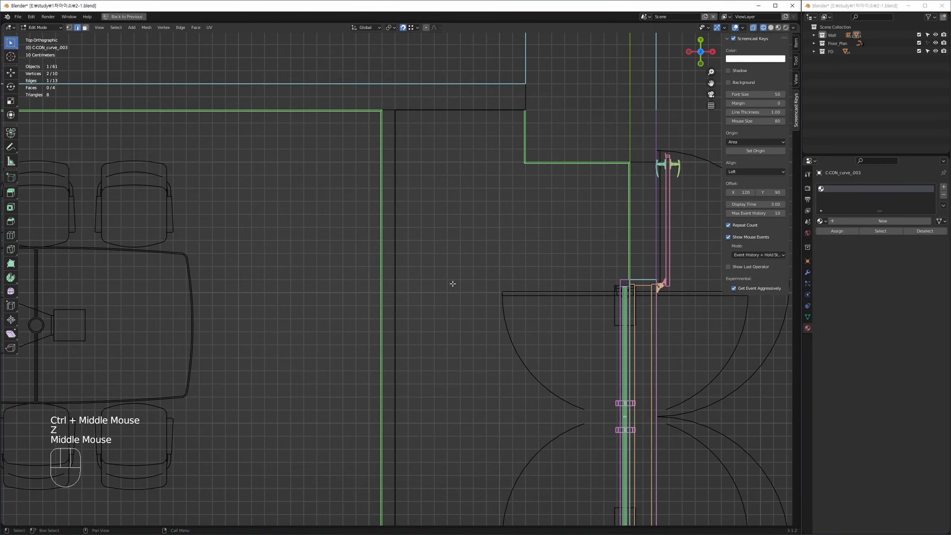
key("1")
left_click_drag(367, 301, 442, 371)
middle_click_drag(415, 297, 396, 278)
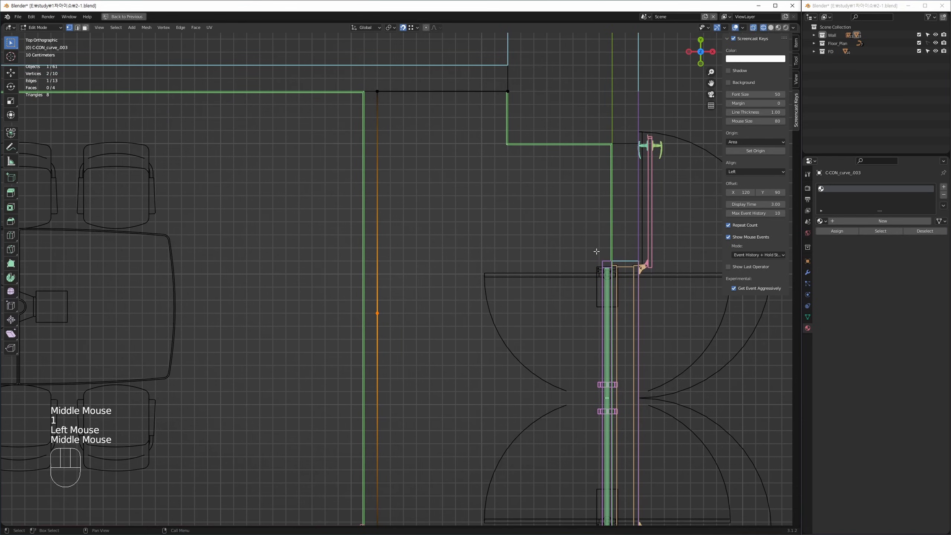
key("g")
key("f")
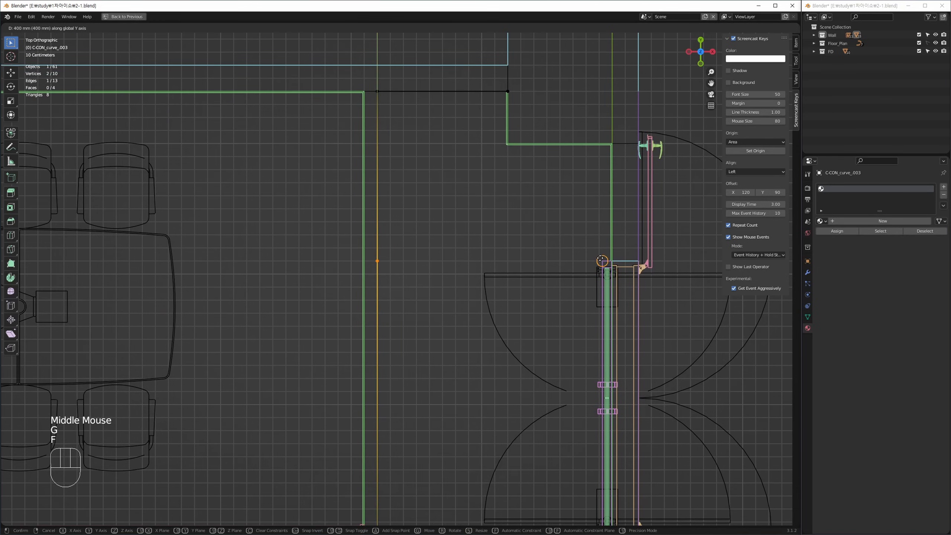
left_click(601, 260)
Step: Check the moved wall edge in the top and perspective viewports, and return to the four-viewport layout
middle_click_drag(440, 331, 461, 368)
mouse_move(456, 325)
middle_mouse_down()
mouse_move(424, 420)
mouse_move(418, 416)
middle_mouse_up()
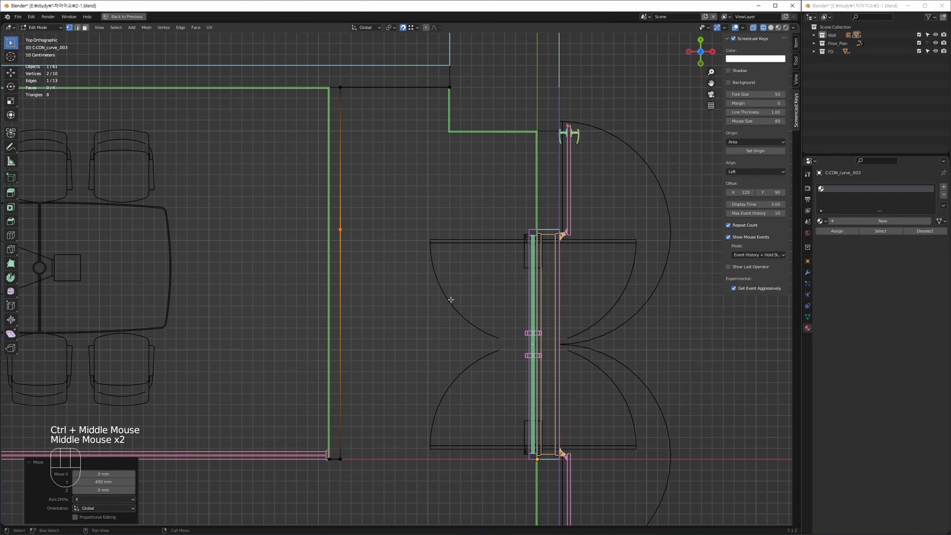
key("alt+w")
key("alt+w")
middle_click_drag(515, 326, 535, 305)
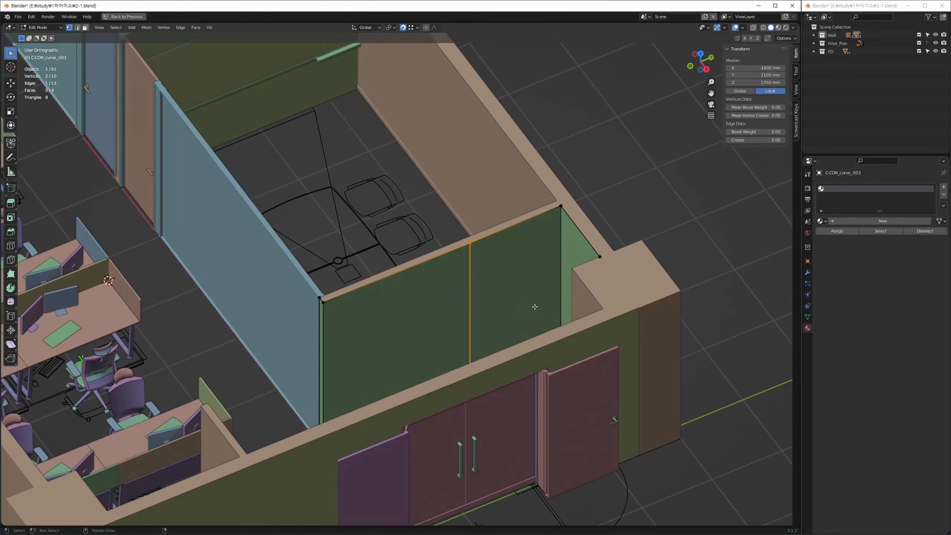
middle_click_drag(499, 257, 494, 273, "ctrl")
key("alt+w")
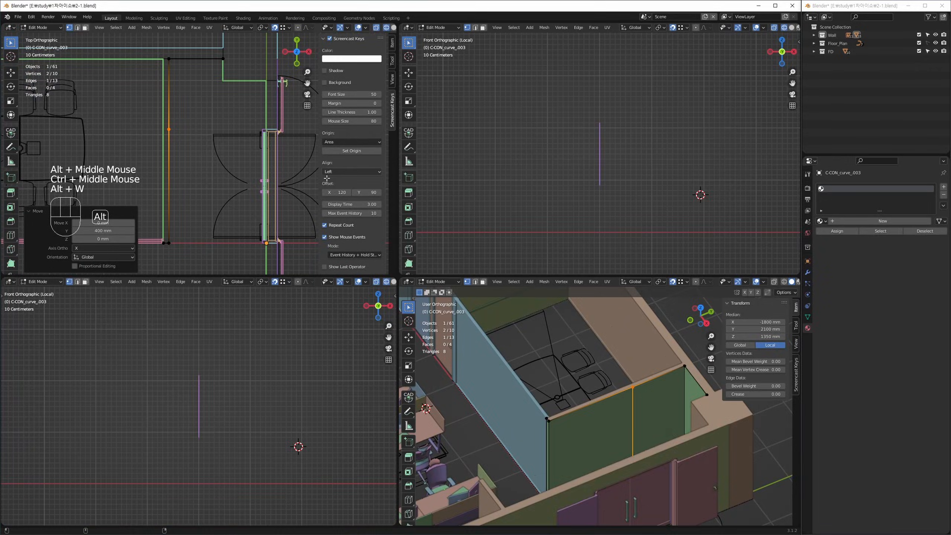
Step: Move the wall's dividing edge 1300 mm along Y in the top viewport, snapped to the wall's inner corner
key("alt+w")
middle_click_drag(353, 130, 370, 178)
key("g")
key("f")
left_click(361, 145)
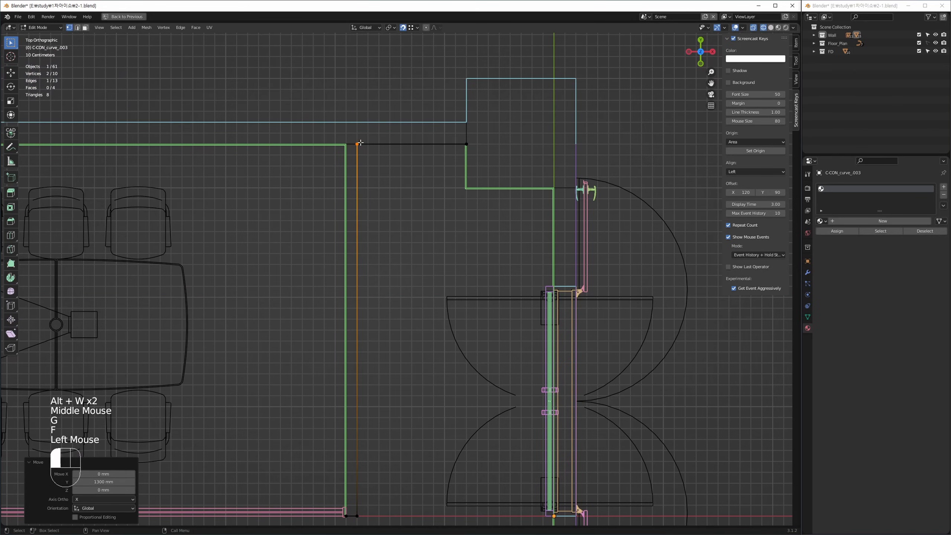
type("gf900")
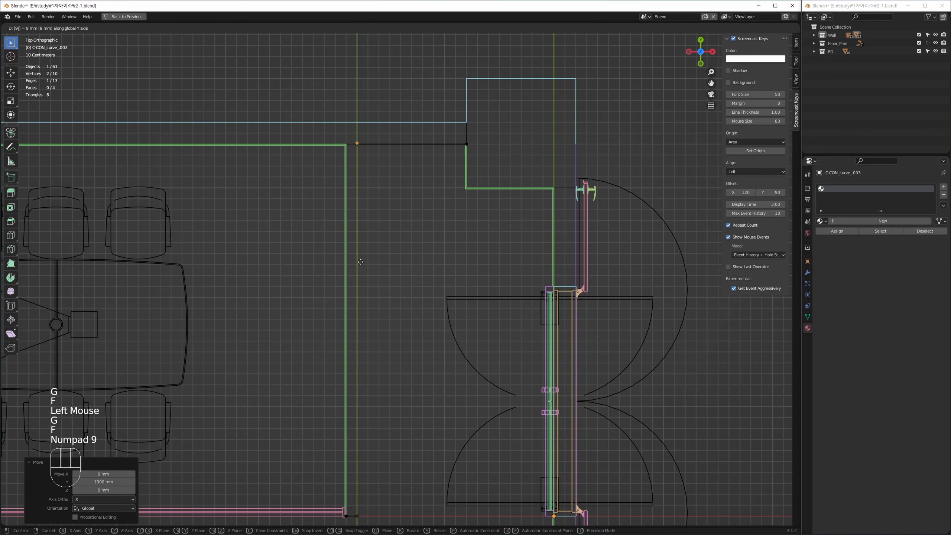
key("KP_Enter")
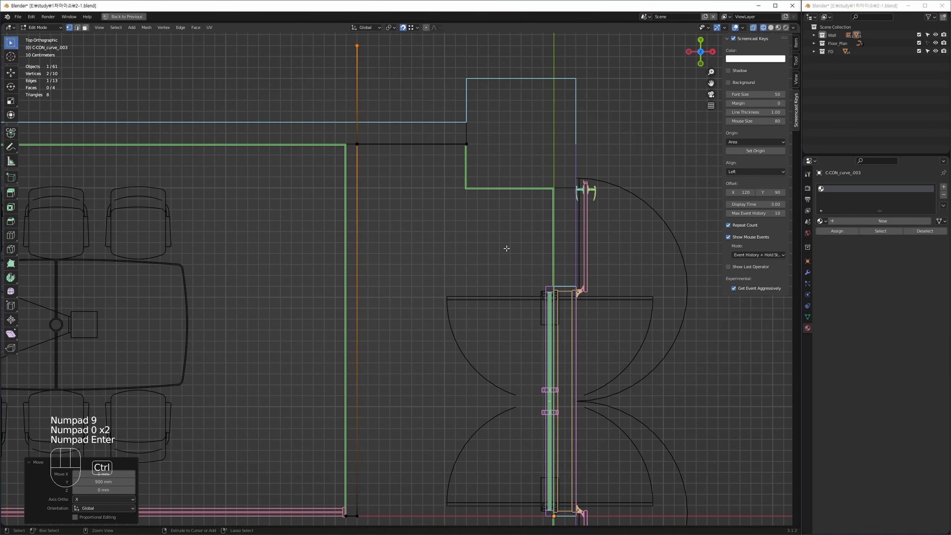
key("ctrl+z")
Step: Move the dividing edge -900 mm along Y from the wall's corner and return to the perspective viewport
type("gf-900")
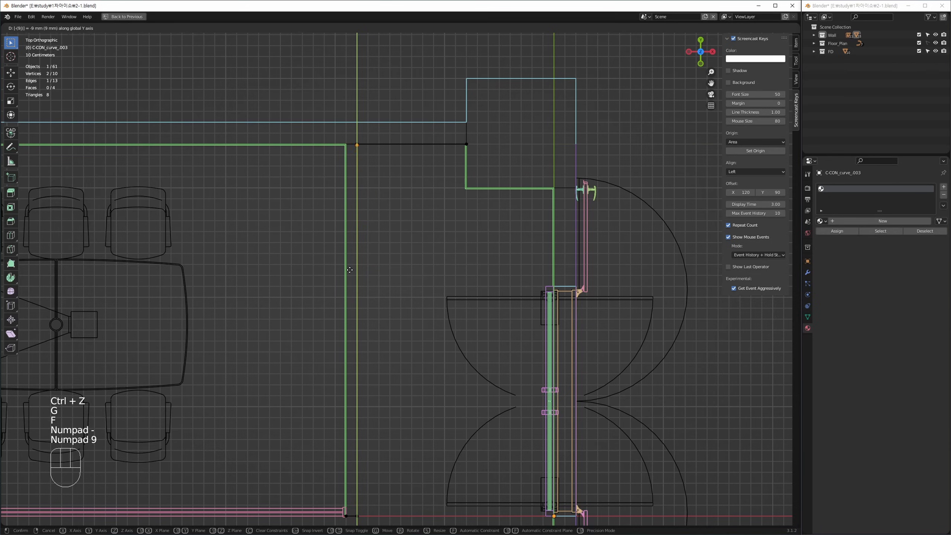
key("KP_Enter")
middle_click_drag(491, 271, 482, 282)
key("ctrl+space")
key("ctrl+space")
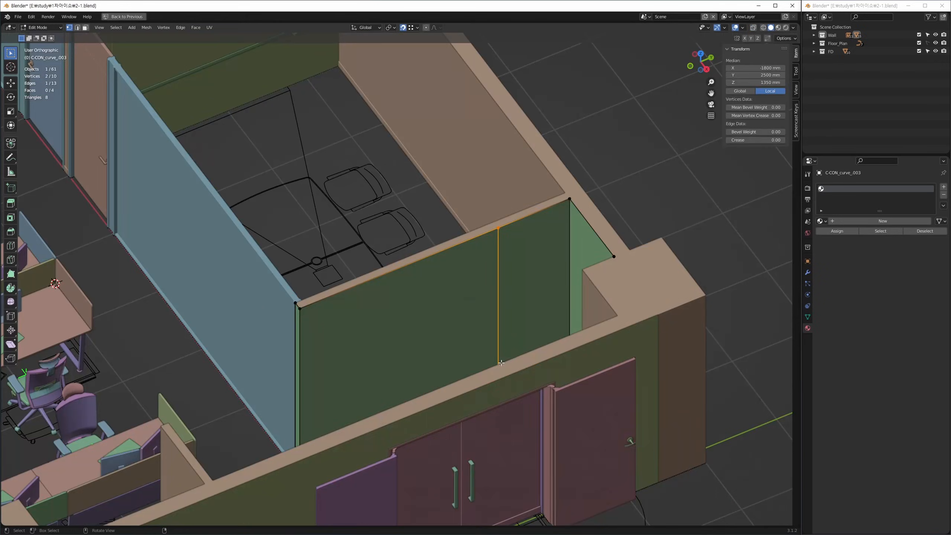
Step: Select the narrow wall face between the dividing edge and the inner corner in face select mode
middle_click_drag(478, 344, 468, 351, "shift")
key("3")
left_click(533, 284)
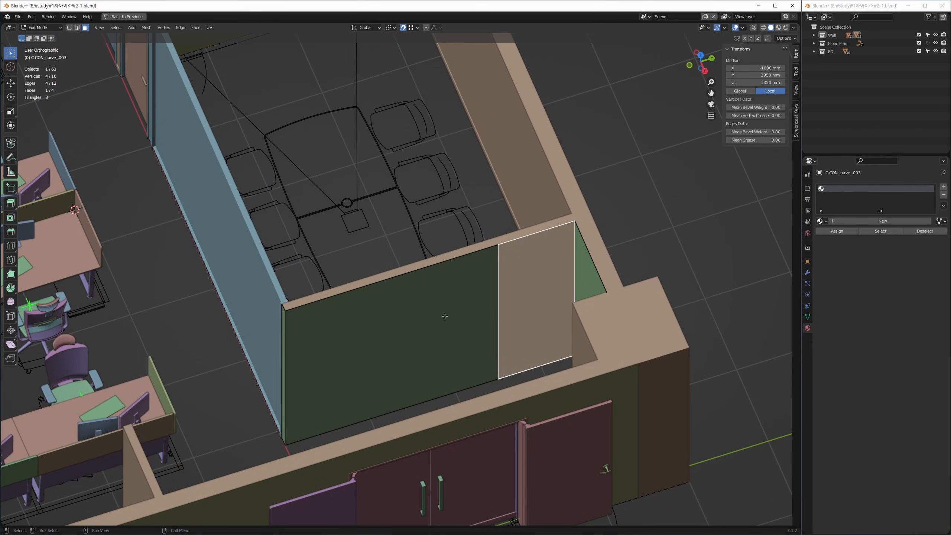
middle_click_drag(445, 315, 487, 298)
Step: Isolate the edited wall in local view in both the top and the perspective viewports
key("alt+w")
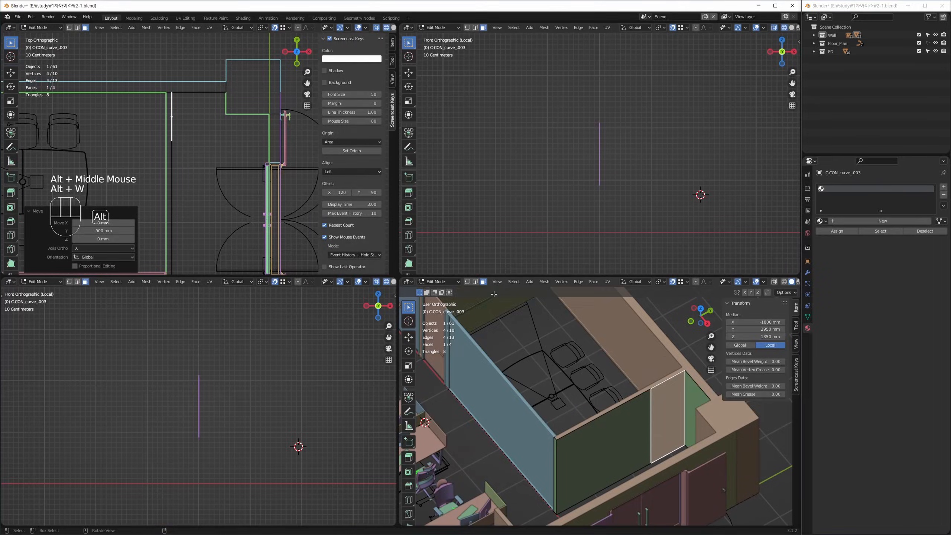
key("alt+w")
middle_click_drag(287, 195, 299, 221)
middle_click_drag(387, 238, 410, 273, "ctrl")
key("alt+q")
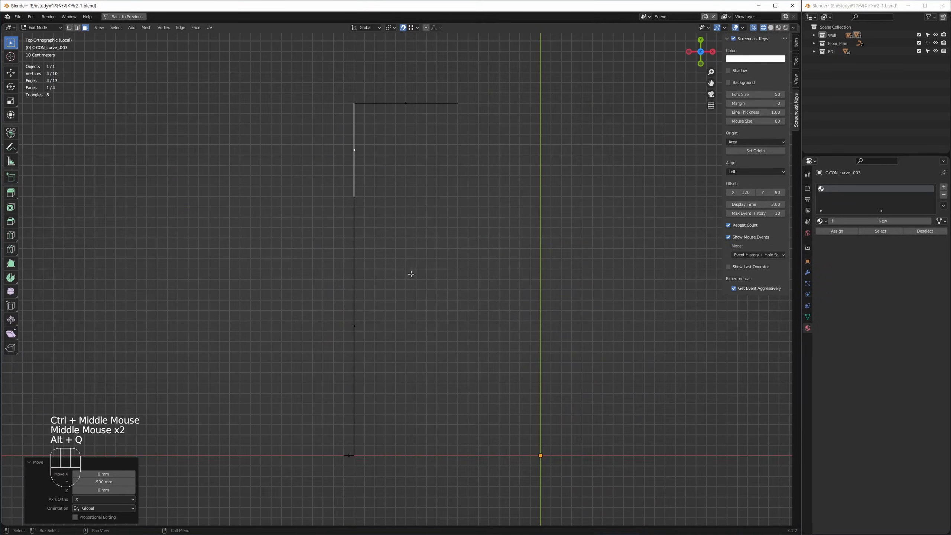
key("alt+w")
key("z")
key("alt+w")
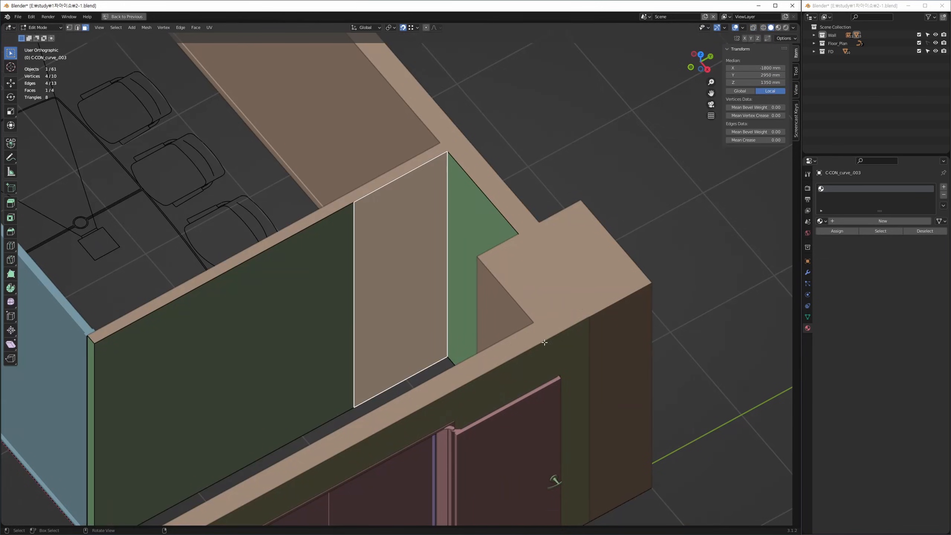
key("alt+w")
key("alt+w")
key("alt+q")
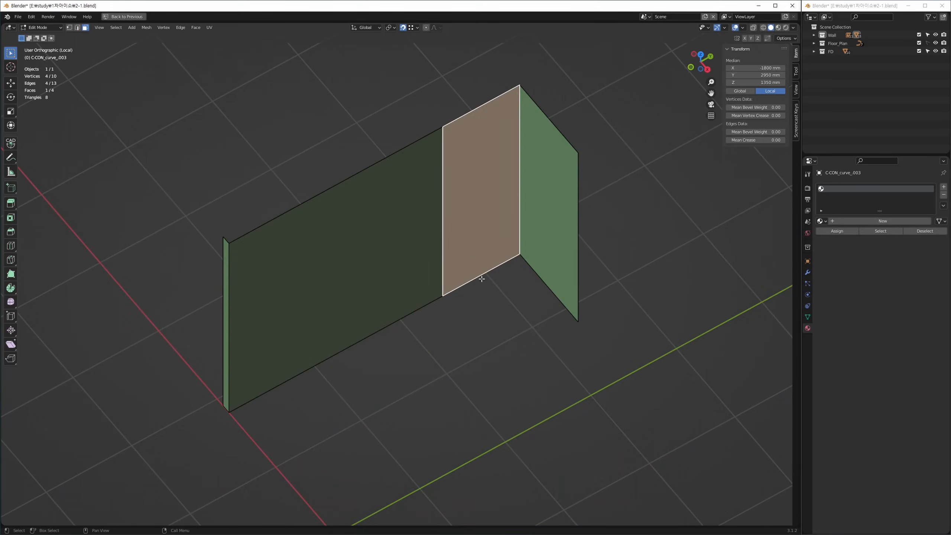
Step: Try to extrude the narrow face outward about 265 mm along its normal, undo it and compare with the surrounding walls
middle_click_drag(479, 276, 452, 359, "shift")
middle_click_drag(489, 311, 484, 306, "shift")
key("alt+e")
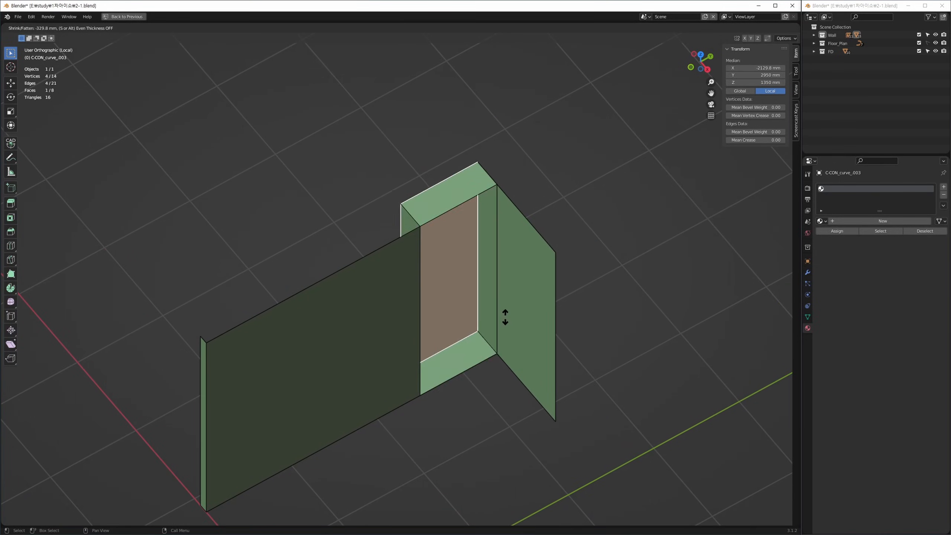
left_click(492, 283)
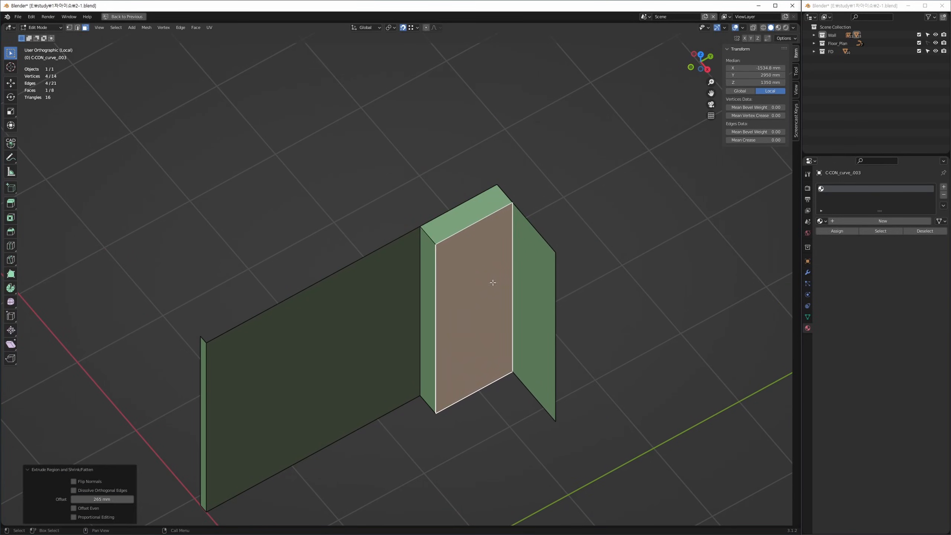
middle_click_drag(493, 282, 524, 278)
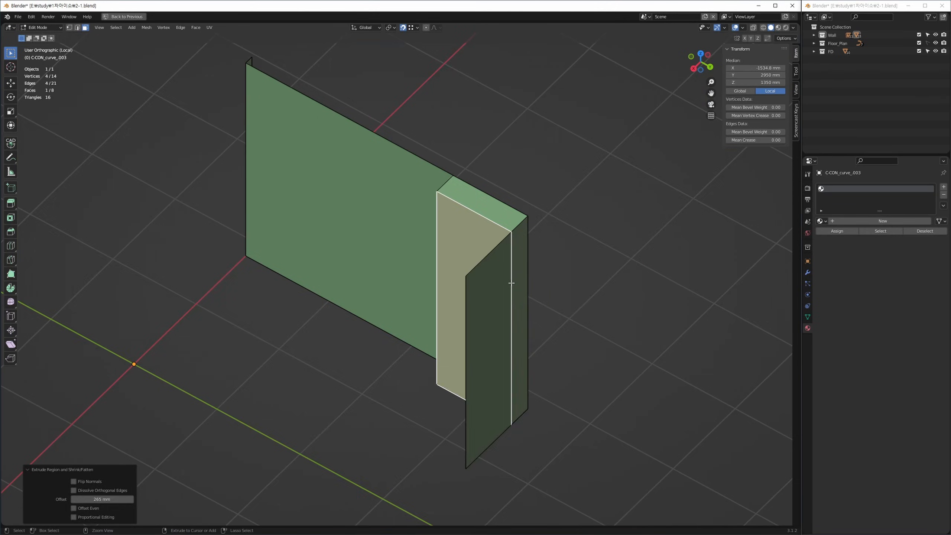
key("ctrl+z")
key("alt+q")
middle_click_drag(455, 294, 534, 295)
key("ctrl+shift+z")
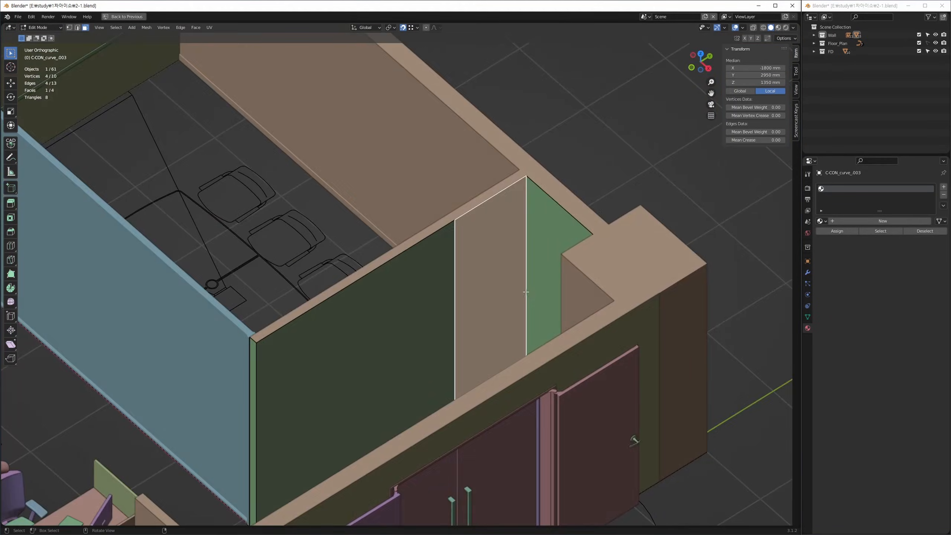
key("KP_Divide")
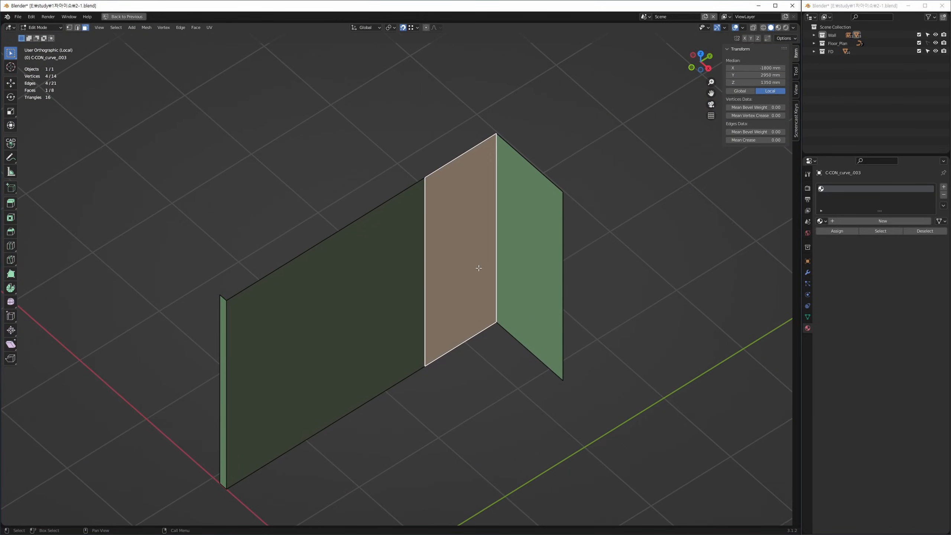
Step: Extrude the narrow wall face 100 mm outward with Extrude Manifold and inspect the resulting box from several sides
key("alt+e")
left_click(474, 294)
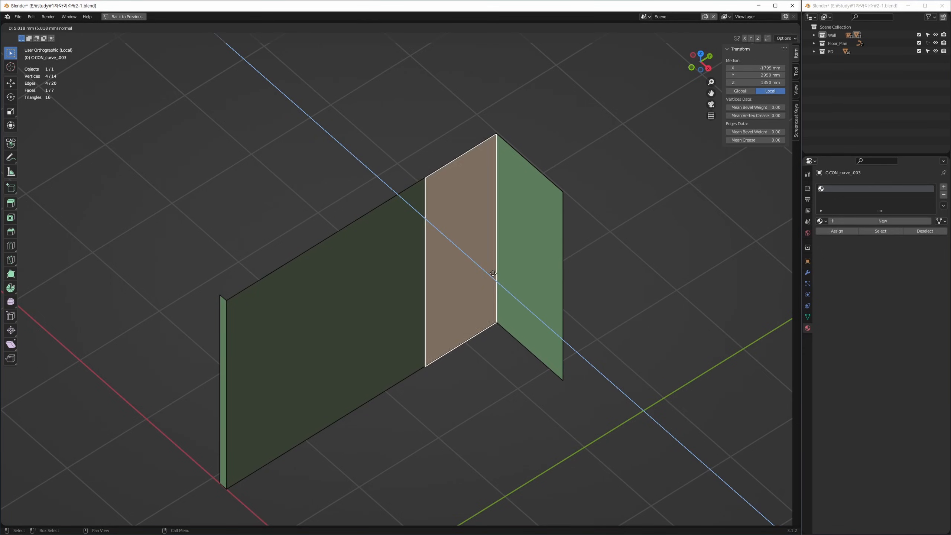
type("100")
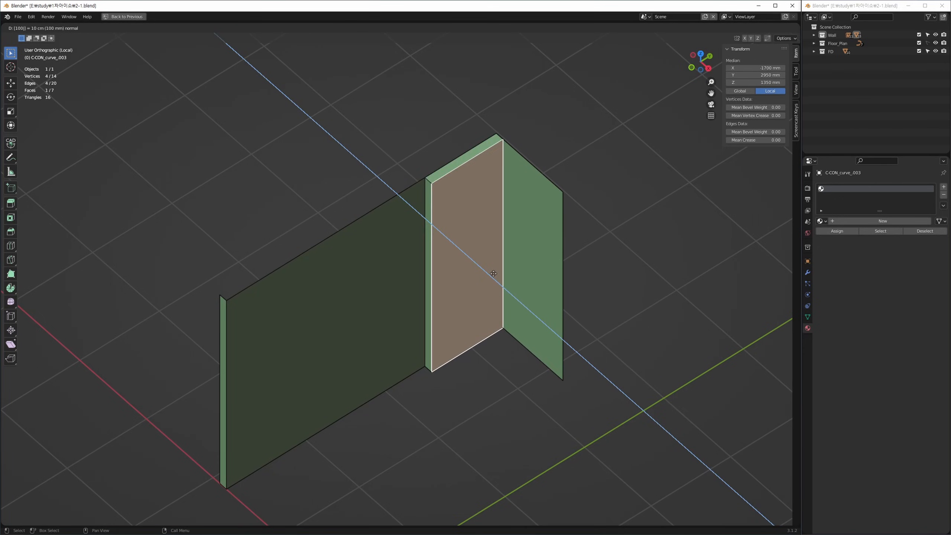
key("Return")
middle_click_drag(666, 198, 484, 313)
key("ctrl+alt+q")
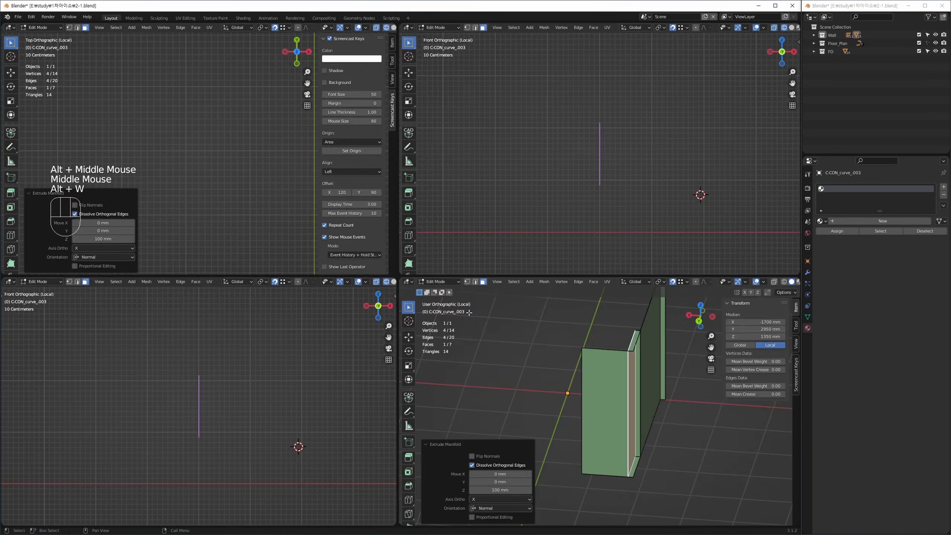
key("ctrl+alt+q")
middle_click_drag(449, 267, 515, 333)
Step: Extrude the raised face a further 30 mm along its normals to form a separate front layer
scroll(468, 303, "up", 1)
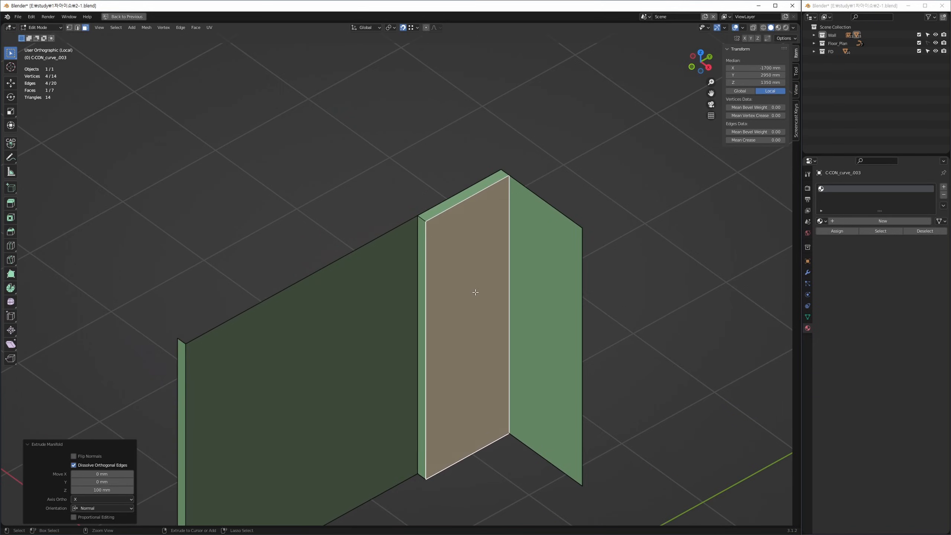
key("alt+e")
left_click(479, 305)
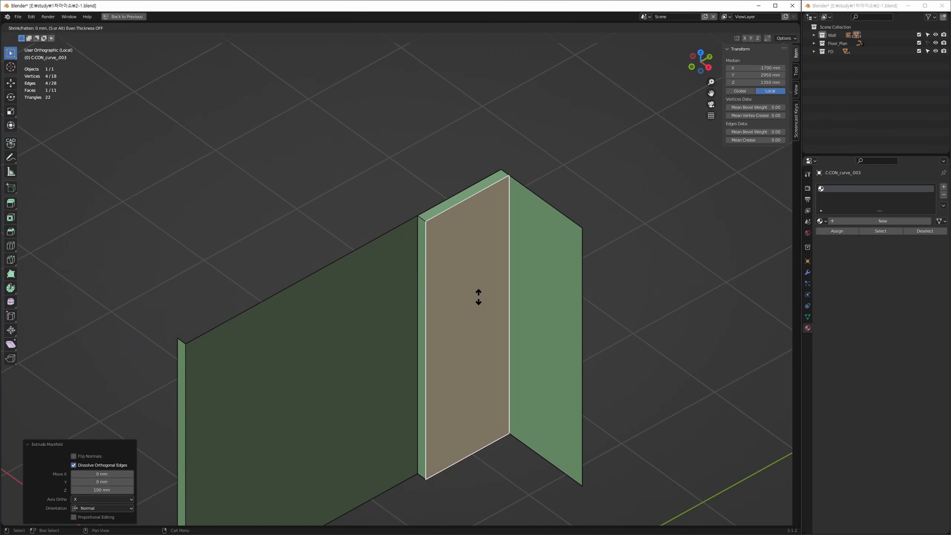
type("30")
key("Return")
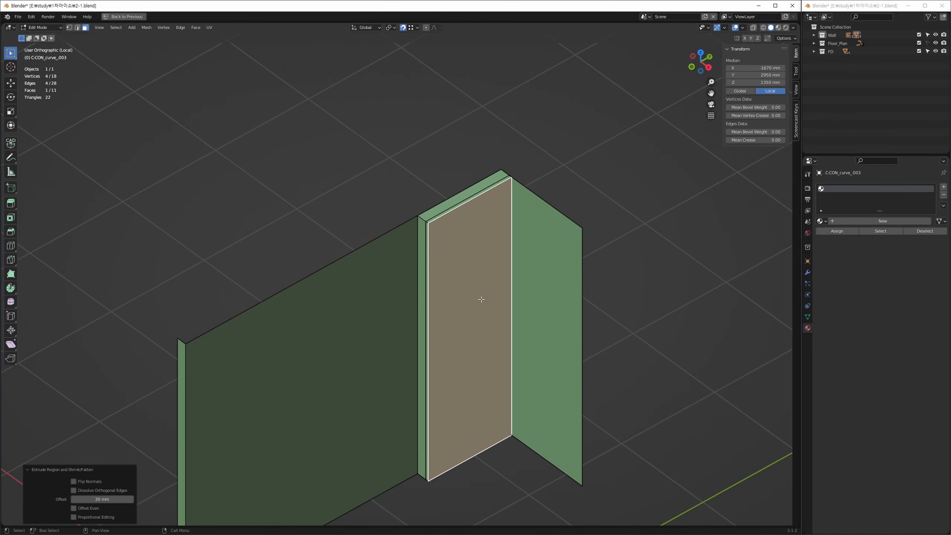
Step: Extrude the front layer's narrow side face 100 mm along its normals, overhanging the long wall face
scroll(409, 268, "up", 2)
left_click(436, 260)
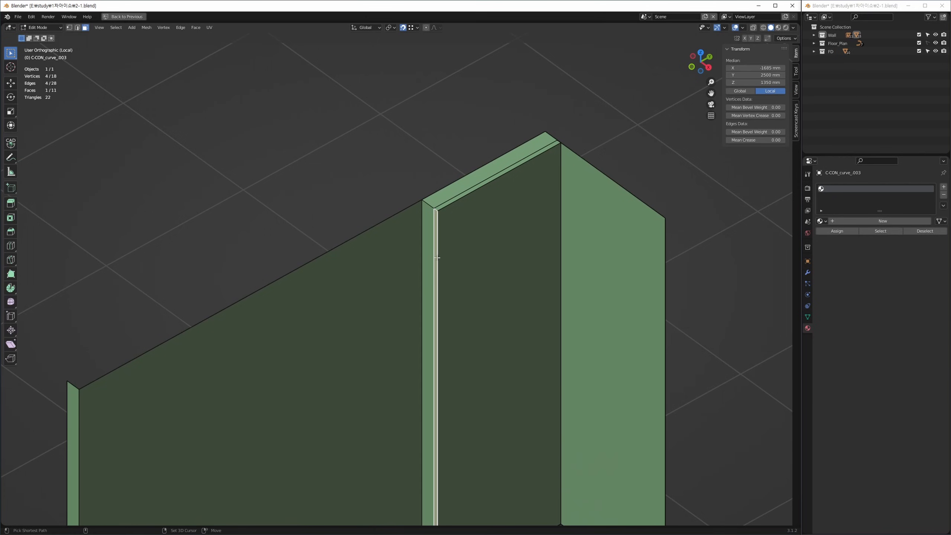
key("alt+e")
left_click(436, 260)
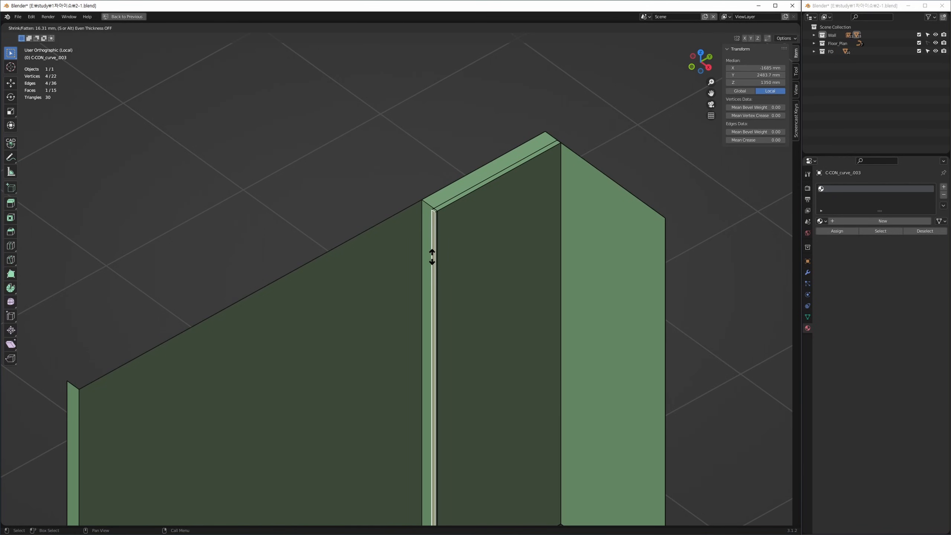
type("100")
key("Return")
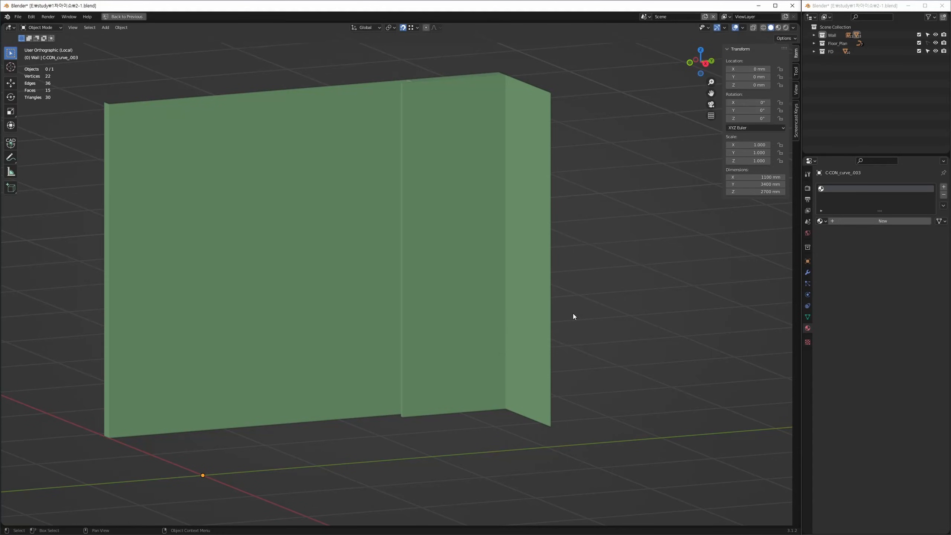
Step: Inspect the stepped wall panel in Object Mode, alone and in place within the full office model
left_click(520, 339)
middle_click_drag(520, 340, 479, 258)
left_click(455, 332)
key("KP_Divide")
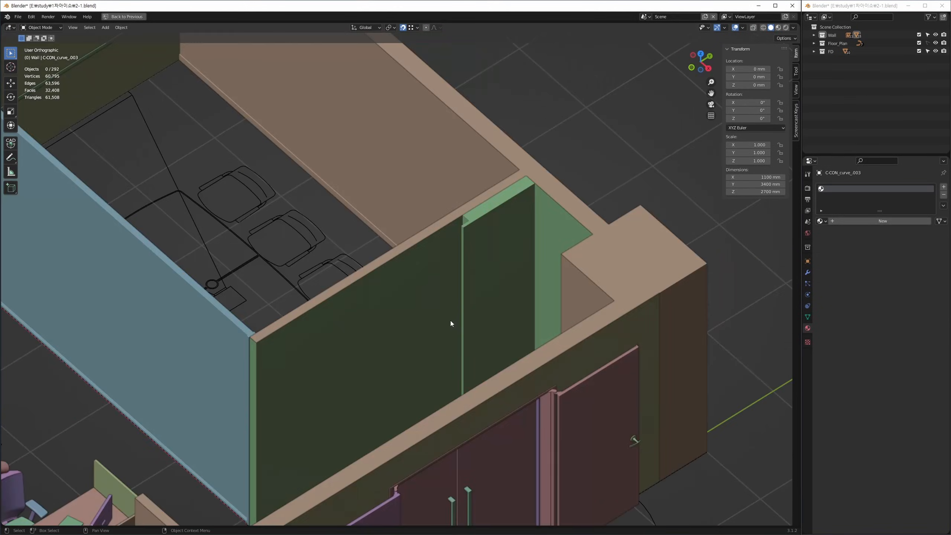
scroll(475, 284, "down", 3)
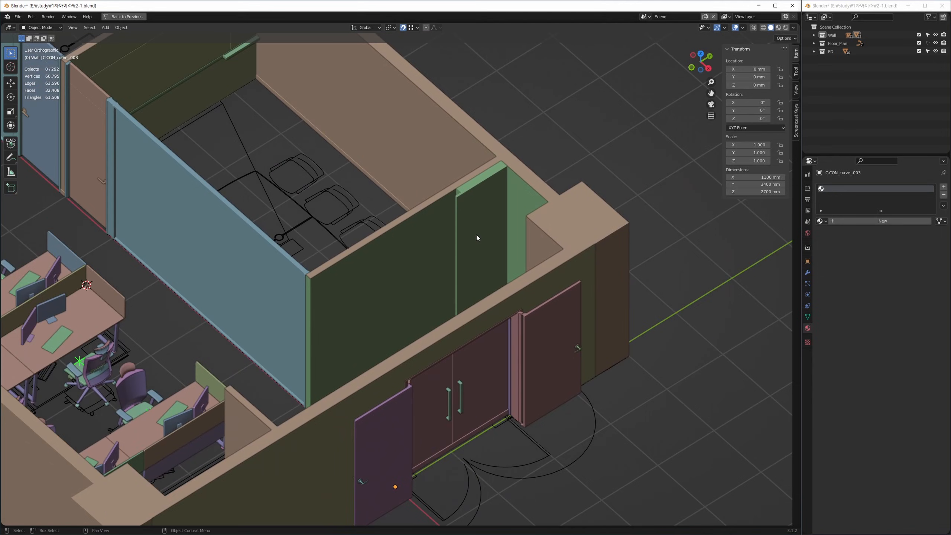
left_click(476, 235)
middle_click_drag(476, 250, 392, 356)
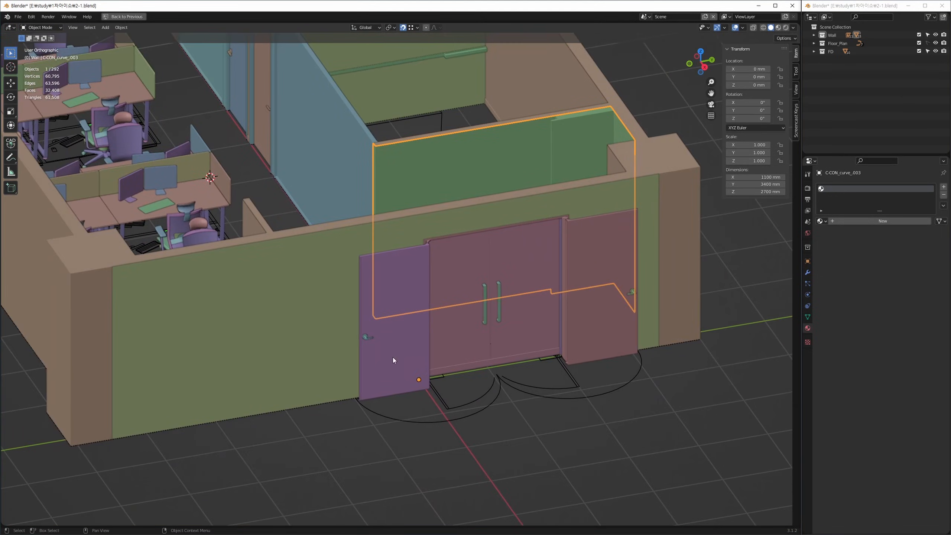
Step: Select the outer entrance wall around the doors and examine it in the perspective and isolated top views
left_click(318, 334)
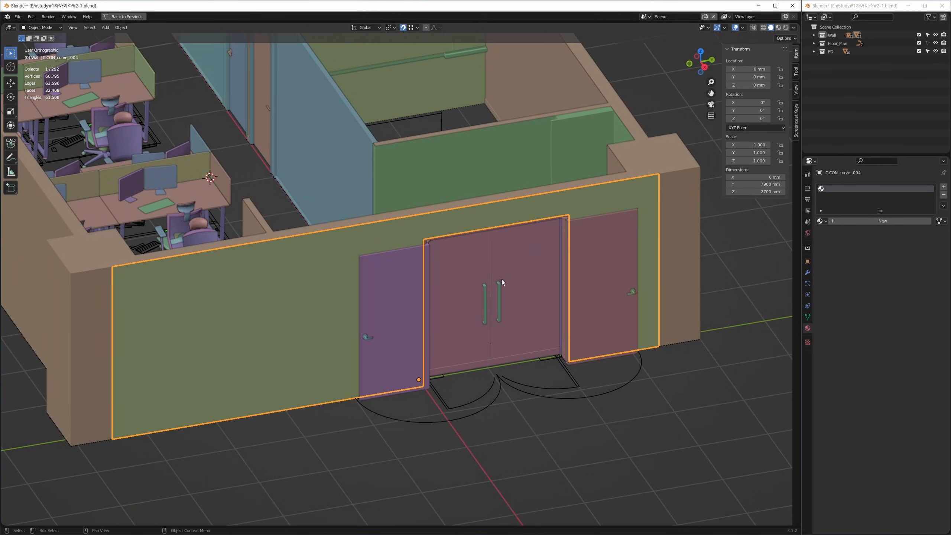
middle_click_drag(502, 280, 596, 290)
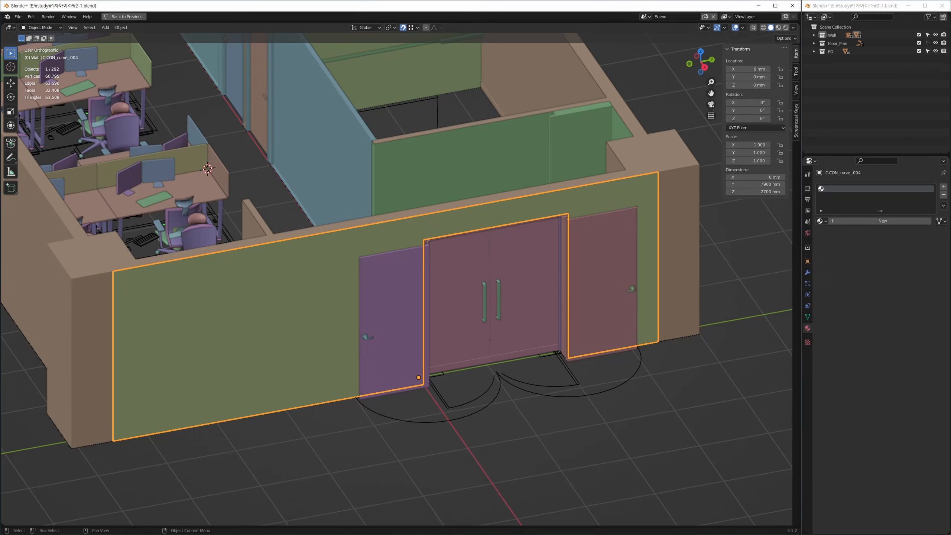
middle_click_drag(434, 322, 440, 318, "alt")
key("alt+a")
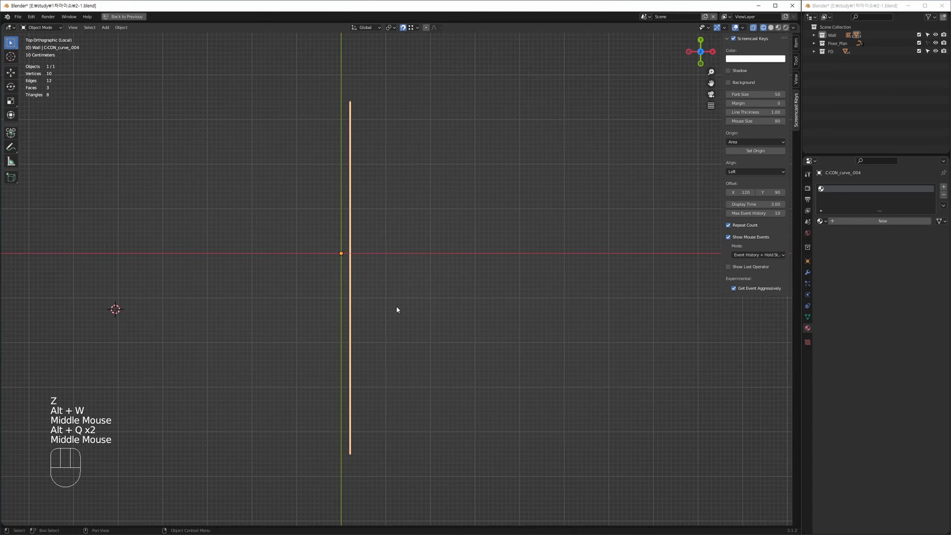
middle_click_drag(396, 306, 418, 344, "ctrl")
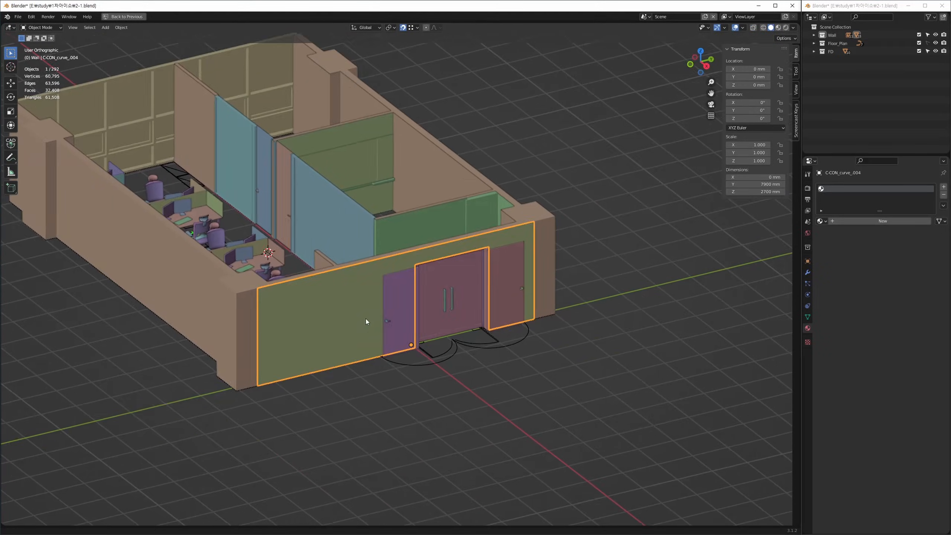
Step: Add both side door panels and the entrance door frame to the wall selection and isolate them in local view
scroll(366, 318, "up", 1)
left_click(406, 308, "shift")
left_click(517, 281, "shift")
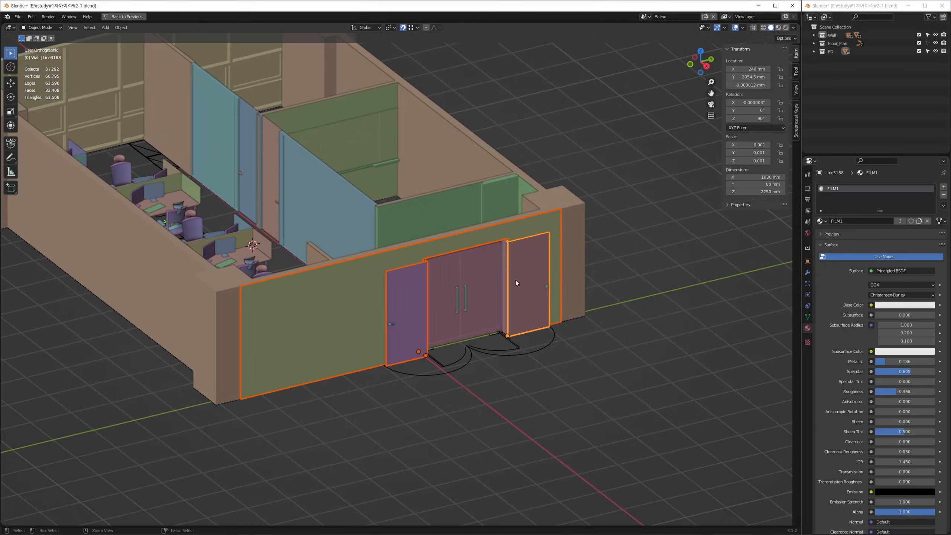
scroll(515, 280, "up", 5)
left_click(502, 313, "shift")
key("alt+q")
Step: Examine the isolated entrance wall and doors from the side and front in the four-viewport layout, and clear the selection
key("alt+w")
middle_click_drag(511, 195, 524, 187)
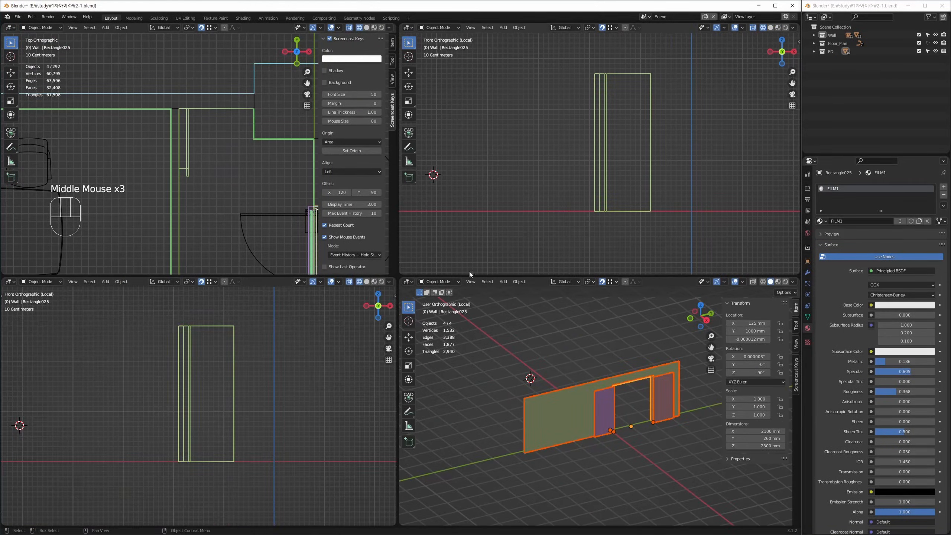
key("KP_3")
key("ctrl+KP_3")
key("ctrl+space")
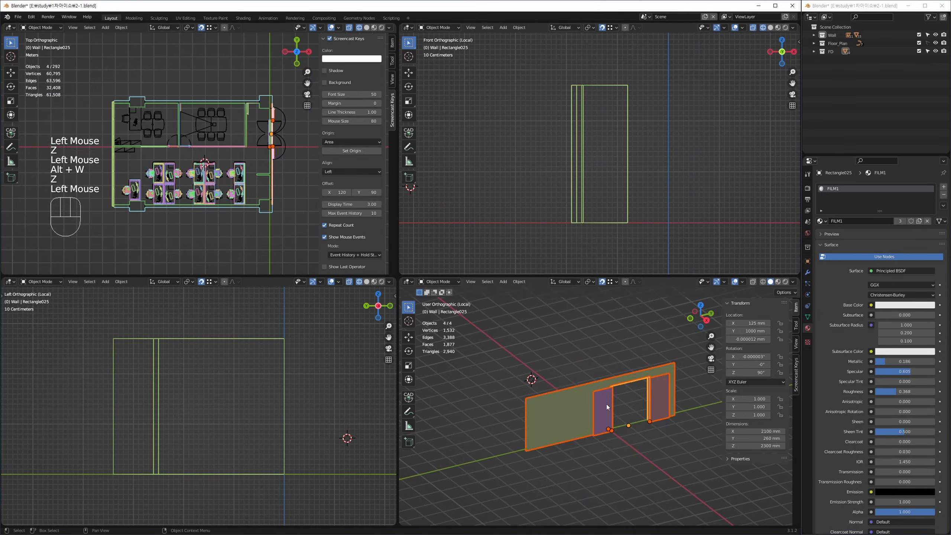
key("Tab")
key("Tab")
key("ctrl+a")
middle_click(275, 418)
key("alt+q")
key("alt+q")
left_click(299, 391)
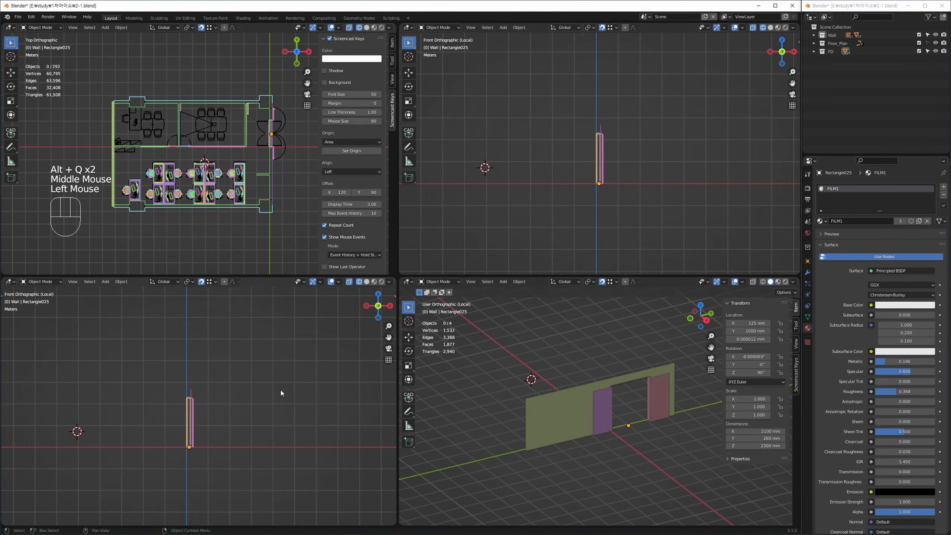
Step: Add a vertical cut through the entrance wall's wide solid section and snap it to the adjacent side door panel's outer edge
middle_click_drag(280, 390, 263, 409)
key("KP_3")
key("ctrl+space")
scroll(438, 257, "up", 5)
scroll(439, 257, "up", 1)
middle_click_drag(439, 257, 317, 339)
key("Tab")
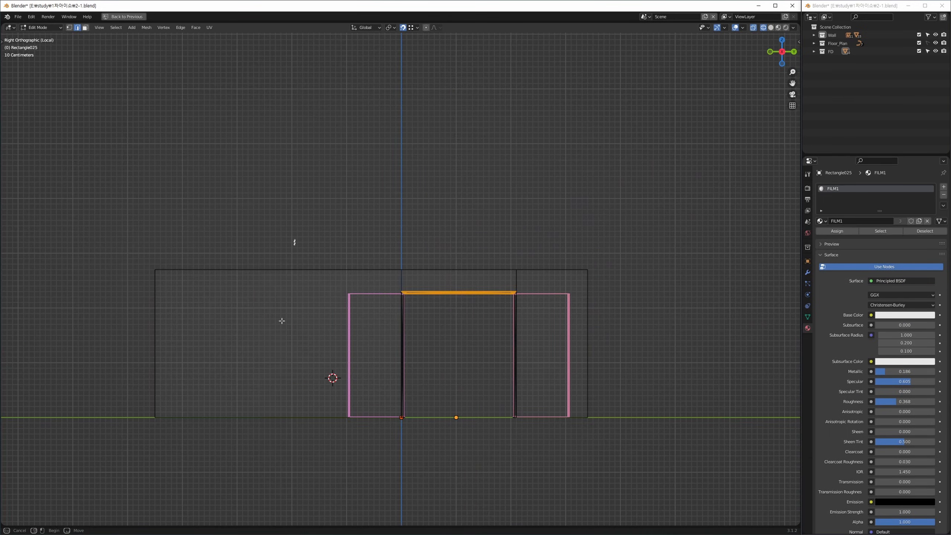
left_click_drag(292, 239, 299, 437)
middle_click_drag(314, 334, 307, 348)
right_click(308, 349)
left_click(308, 352)
left_click(281, 348)
scroll(332, 316, "up", 5)
key("g")
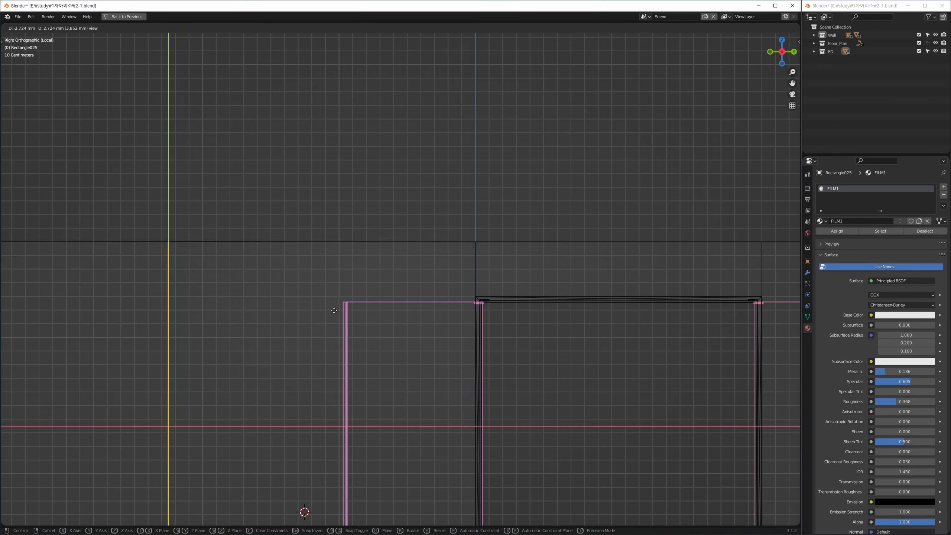
left_click(333, 308)
Step: Offset the new vertical cut 10 mm in the negative Y direction, away from the door panel
middle_click_drag(320, 334, 350, 318, "shift")
key("g")
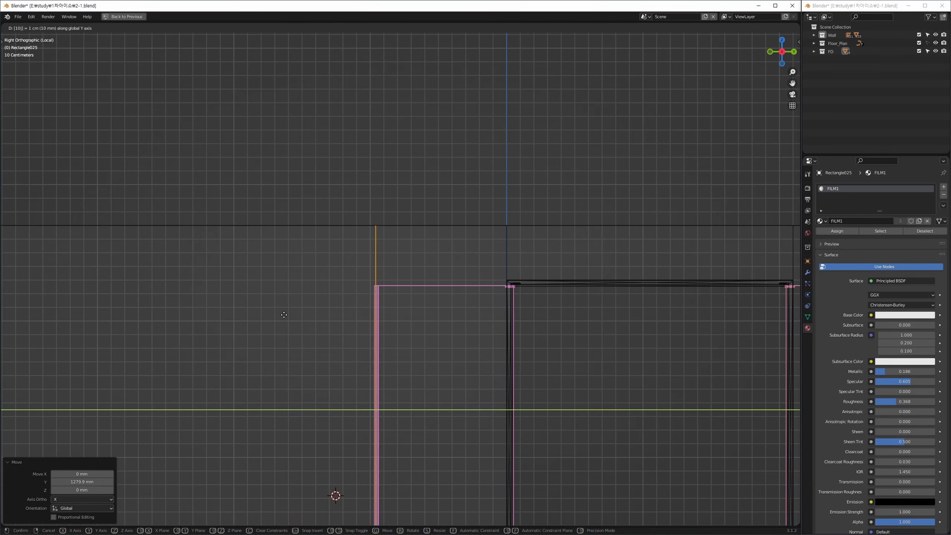
key("minus")
key("Return")
Step: Add a vertical cut in the wall's far section, aligned to the other side door panel's outer edge and offset 10 mm along Y
middle_click_drag(681, 320, 428, 304, "shift")
left_click_drag(483, 126, 476, 437)
right_click(556, 291)
left_click(557, 295)
left_click(559, 293)
key("g")
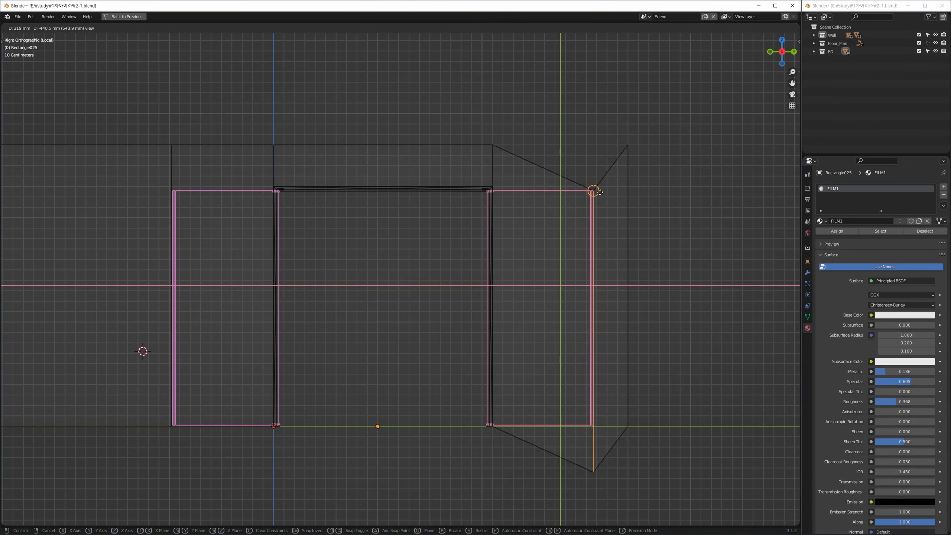
key("Return")
scroll(601, 200, "up", 9)
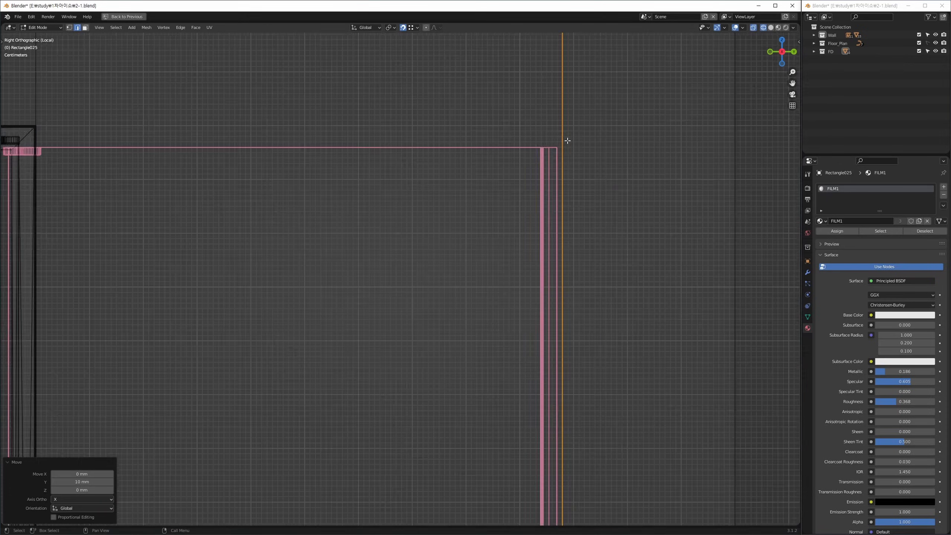
Step: Split the wide solid wall section with a horizontal cut at mid-height
scroll(567, 140, "down", 9)
middle_click_drag(414, 190, 551, 240, "shift")
scroll(547, 235, "down", 2)
left_click_drag(726, 207, 88, 243)
middle_click_drag(390, 232, 458, 215, "shift")
left_click_drag(458, 215, 154, 248)
right_click(430, 239)
left_click(432, 241)
Step: Split the narrow outer strip beyond the far side door with a horizontal cut at mid-height
middle_click_drag(460, 242, 373, 270, "shift")
left_click_drag(693, 251, 617, 284)
right_click(617, 284)
left_click(619, 285)
key("ctrl+z")
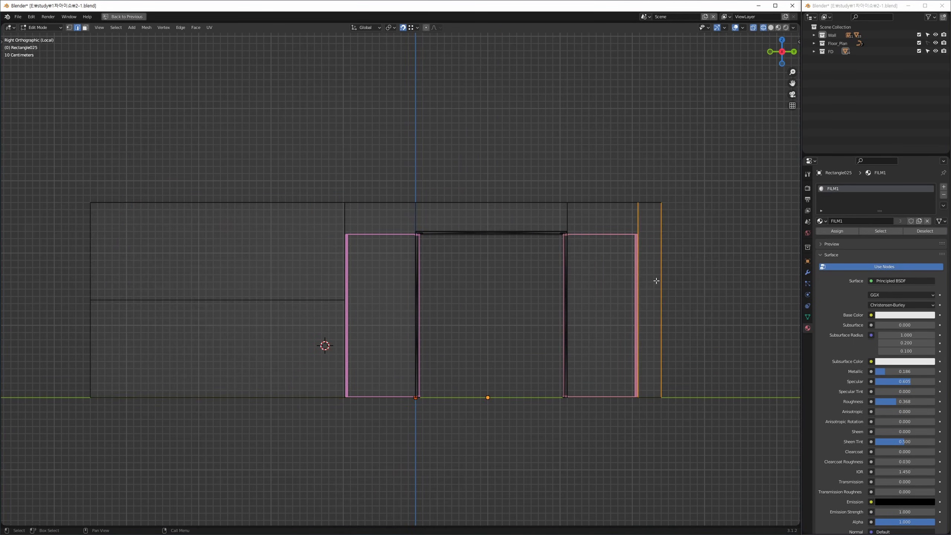
key("ctrl+shift+z")
Step: Leave Edit Mode and isolate the entrance wall without the doors in the right side view
middle_click_drag(310, 312, 431, 298, "shift")
key("Tab")
key("KP_1")
key("KP_Decimal")
key("alt+w")
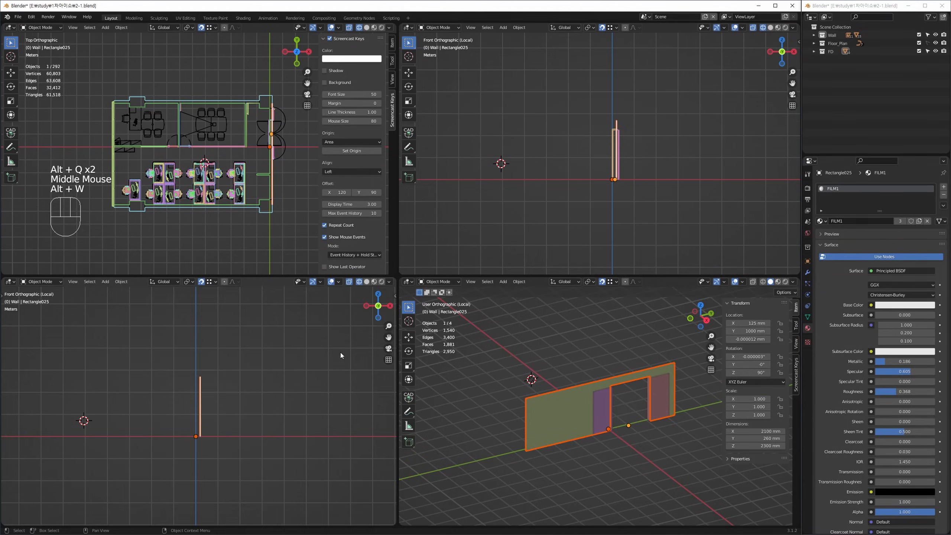
mouse_move(190, 385)
middle_mouse_down()
mouse_move(193, 395)
mouse_move(185, 373)
middle_mouse_up()
key("alt+q")
key("KP_3")
key("alt+q")
key("alt+w")
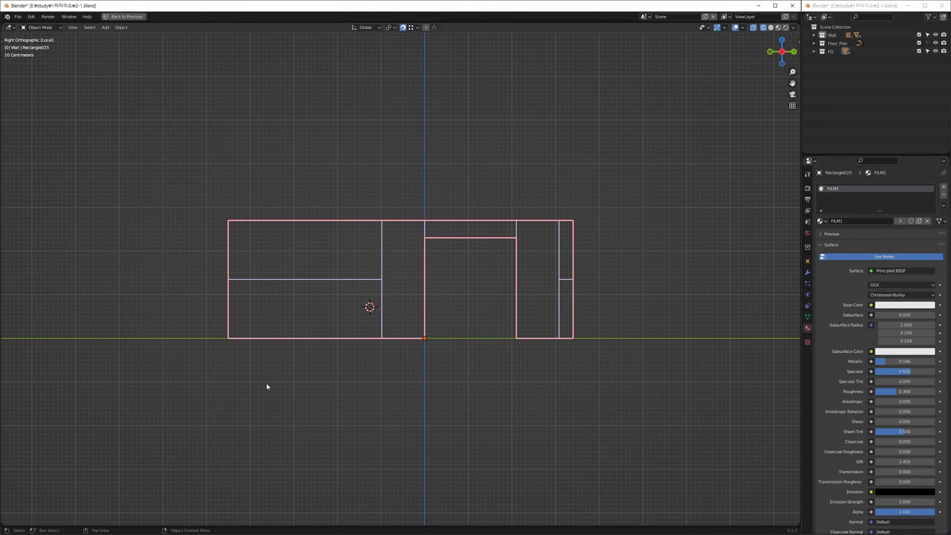
Step: Raise both horizontal cuts along Z to line up with the top of the door opening
key("Tab")
left_click(322, 284)
key("g")
key("z")
left_click(433, 242)
left_click(559, 281)
key("g")
key("z")
left_click(397, 240)
Step: Connect the vertices across both side-door bays at the height of the door opening's top
middle_click_drag(410, 271, 421, 267)
key("1")
left_click_drag(336, 216, 405, 239)
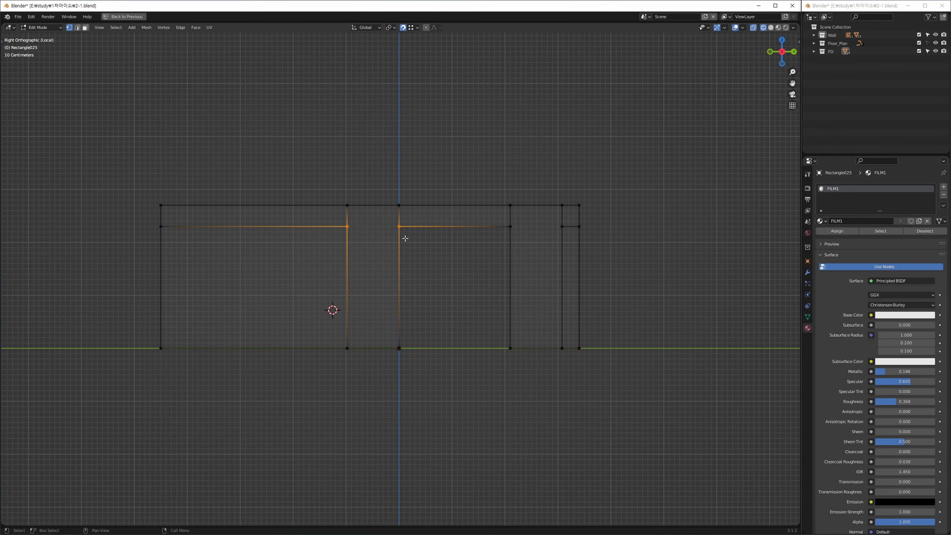
middle_click_drag(602, 181, 635, 178)
Step: Add a second horizontal cut through the wall sections below the opening height and snap it down to the floor line along Z
key("2")
mouse_move(636, 259)
left_mouse_down()
mouse_move(168, 310)
mouse_move(320, 280)
mouse_move(632, 268)
left_mouse_up()
right_click(358, 323)
left_click(360, 323)
key("g")
key("z")
left_click(431, 339)
Step: Try raising the lower horizontal cut 600 mm along Z
key("g")
key("z")
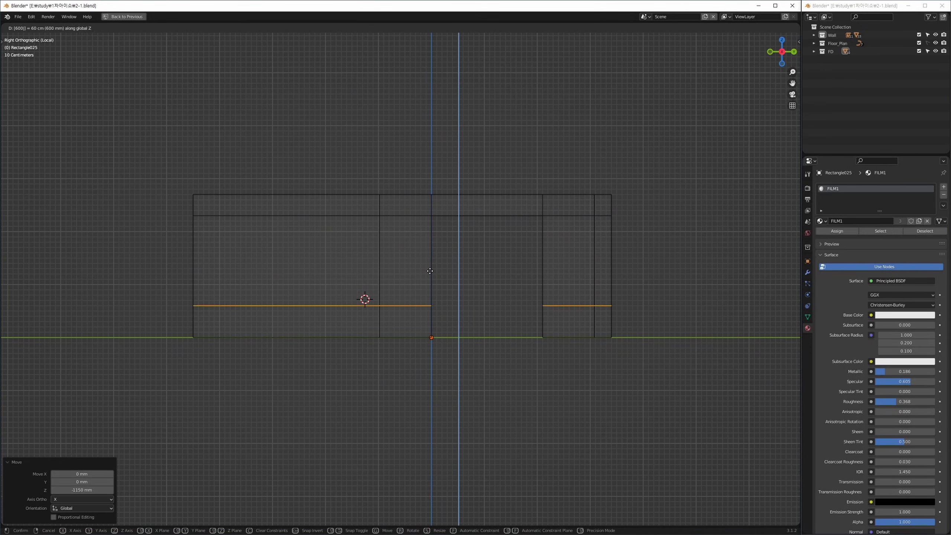
key("Return")
middle_click_drag(653, 239, 660, 250, "shift")
key("ctrl+z")
Step: Raise the lower horizontal cut 700 mm above the floor line along Z
middle_click_drag(441, 306, 437, 301, "shift")
type("gz700")
key("Return")
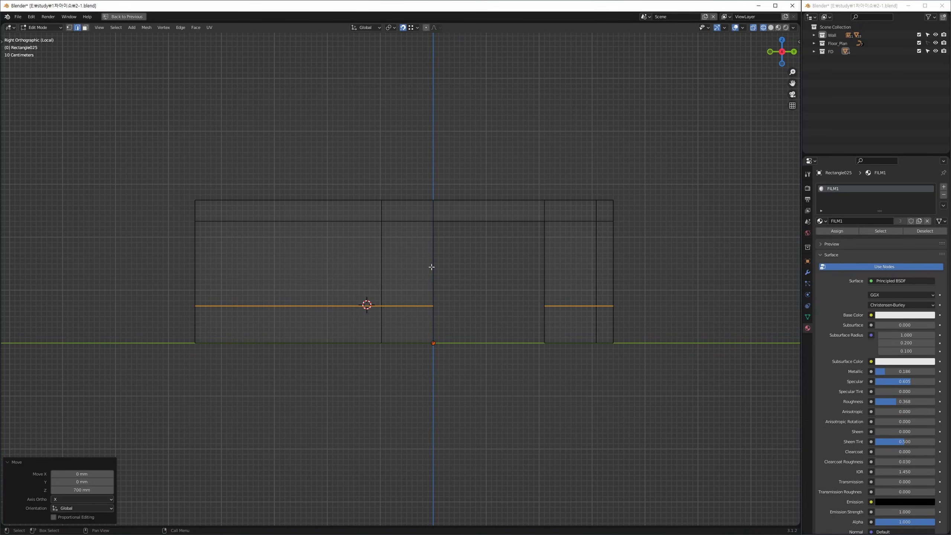
Step: Try subdividing the three faces of the wide solid wall section in the perspective view
mouse_move(389, 273)
middle_mouse_down("shift")
mouse_move(416, 294)
mouse_move(432, 343)
middle_mouse_up("shift")
key("ctrl+space")
key("ctrl+space")
scroll(439, 280, "up", 1)
key("3")
left_click_drag(568, 214, 483, 277)
left_click_drag(380, 262, 337, 326, "shift")
middle_click_drag(342, 343, 353, 363, "alt")
scroll(326, 348, "up", 2)
left_click_drag(323, 236, 289, 429)
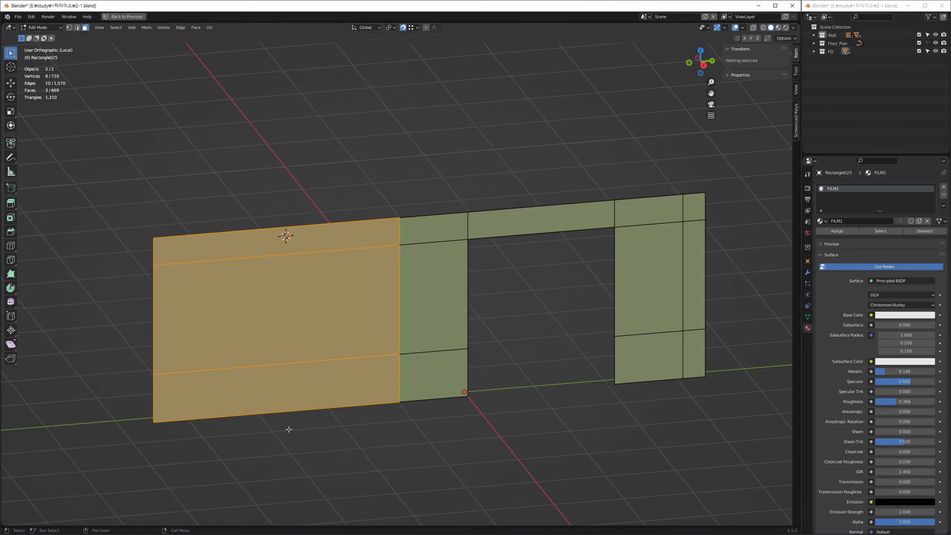
middle_click_drag(288, 429, 284, 428, "alt")
middle_click_drag(303, 287, 303, 275)
right_click(304, 275)
left_click(304, 275)
key("ctrl+z")
Step: Divide the wide solid wall section into three equal columns with two vertical cuts across its ring of horizontal edges
middle_click_drag(325, 174, 326, 168)
left_click_drag(316, 182, 298, 259)
key("2")
left_click(286, 231)
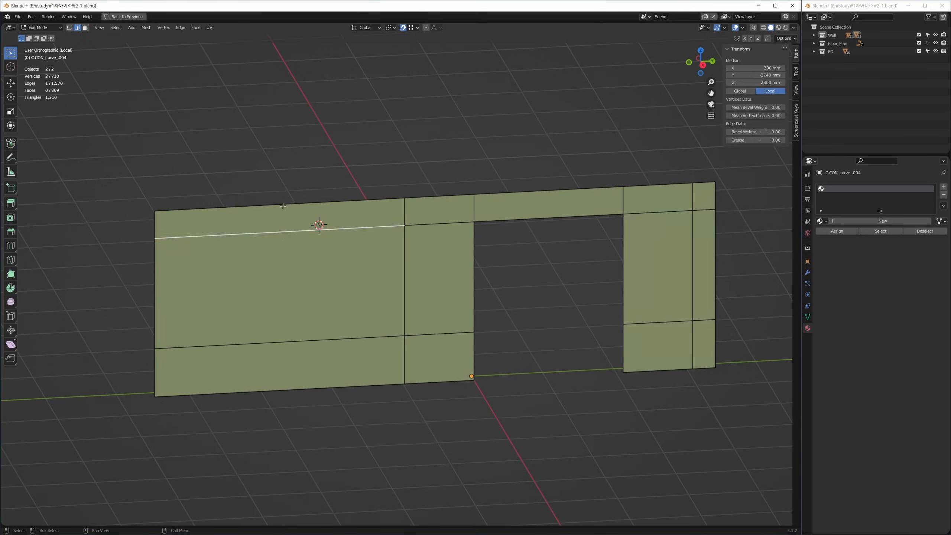
key("ctrl+z")
middle_click_drag(295, 225, 284, 242)
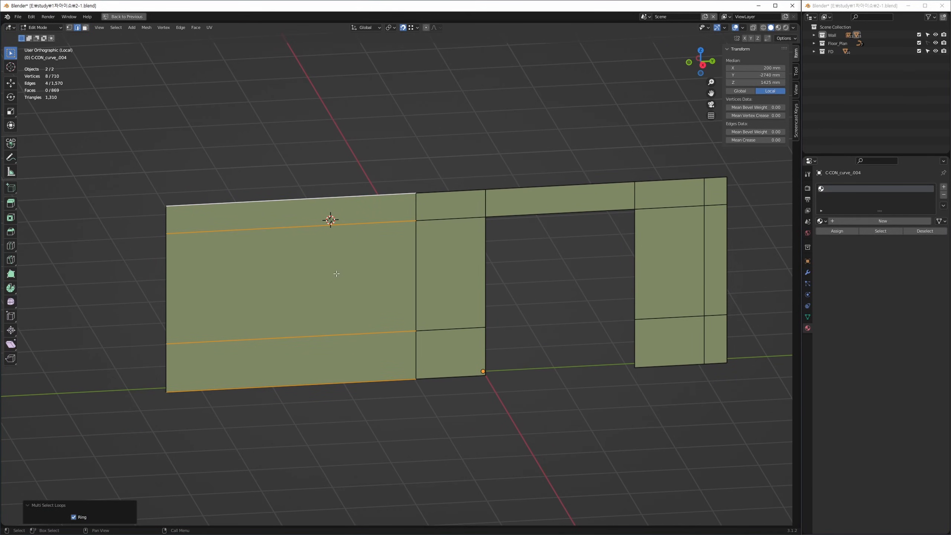
middle_click_drag(310, 271, 297, 271)
key("ctrl+z")
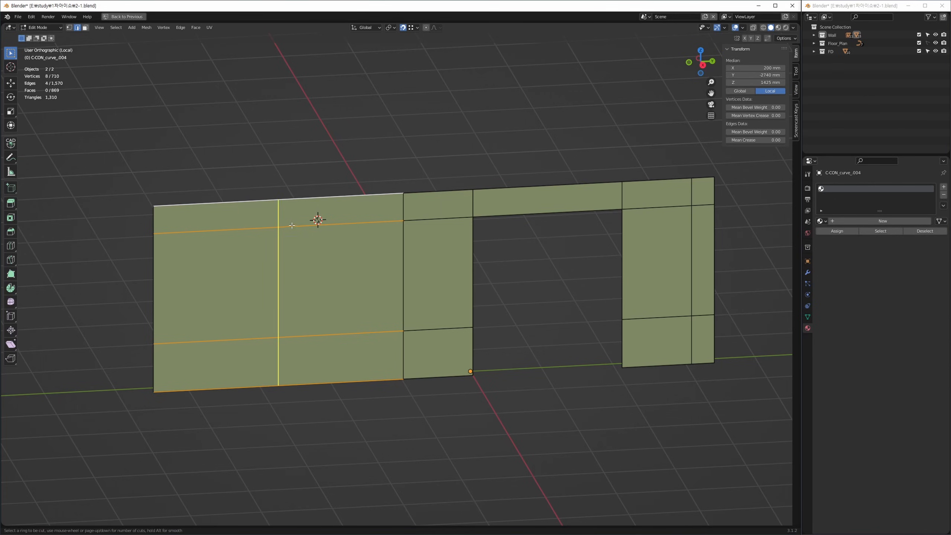
right_click(339, 225)
Step: Add a vertical cut in the bay between the wide section and the door opening, 10 mm in from its outer edge along Y
middle_click_drag(309, 258, 293, 250)
scroll(292, 250, "up", 1)
middle_click_drag(448, 187, 345, 188)
left_click(340, 203, "ctrl+alt")
key("ctrl+shift+e")
key("ctrl+z")
middle_click_drag(345, 229, 344, 242)
key("g")
right_click(341, 216)
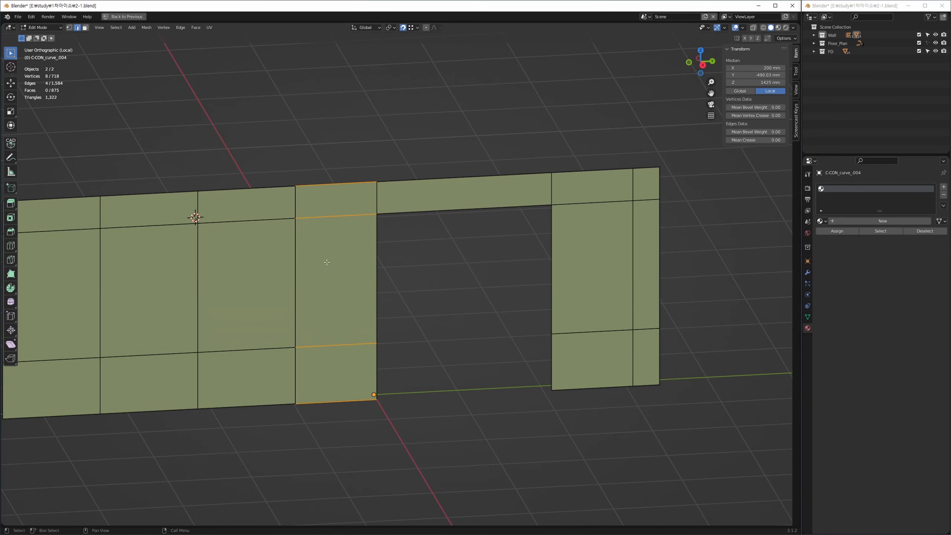
left_click(297, 195)
type("gy10")
key("Return")
Step: Add a matching vertical cut in the bay on the other side of the opening, just inside its outer edge
middle_click_drag(632, 182, 575, 187)
key("ctrl+r")
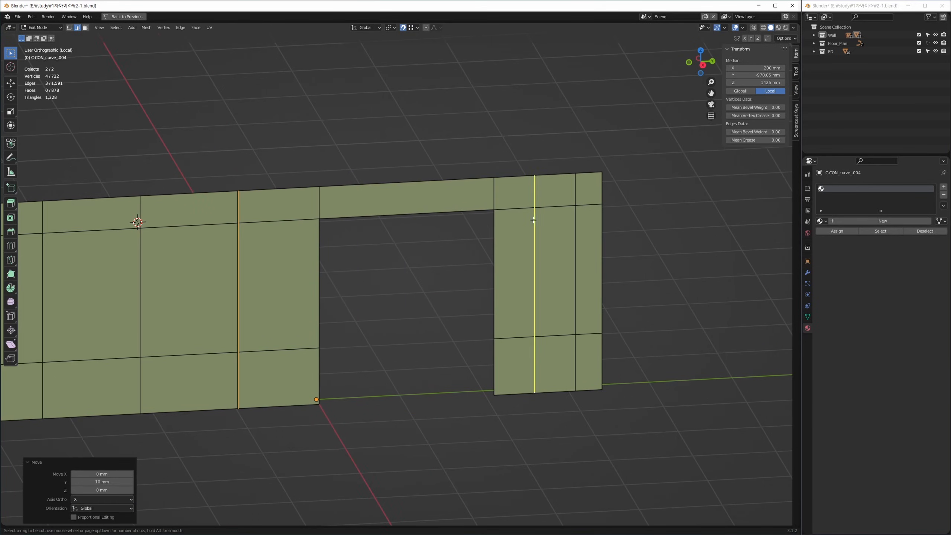
left_click(537, 192)
key("g")
key("Return")
Step: Extrude the wall faces above the lower band, excluding the side-door bays and thin gap strips, 100 mm along normals plus another 3 mm
mouse_move(260, 264)
middle_mouse_down()
mouse_move(341, 227)
mouse_move(384, 229)
mouse_move(278, 268)
middle_mouse_up()
key("3")
left_click_drag(257, 274, 136, 221, "shift")
left_click_drag(352, 219, 321, 194, "shift")
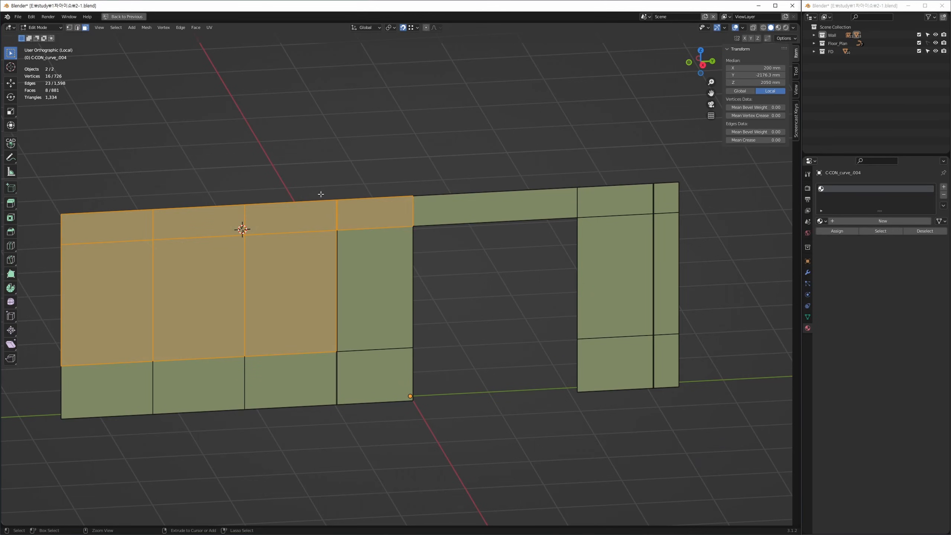
left_click(666, 243, "shift")
middle_click_drag(400, 324, 431, 276, "shift")
key("alt+e")
type("100")
key("Return")
key("alt+e")
type("3")
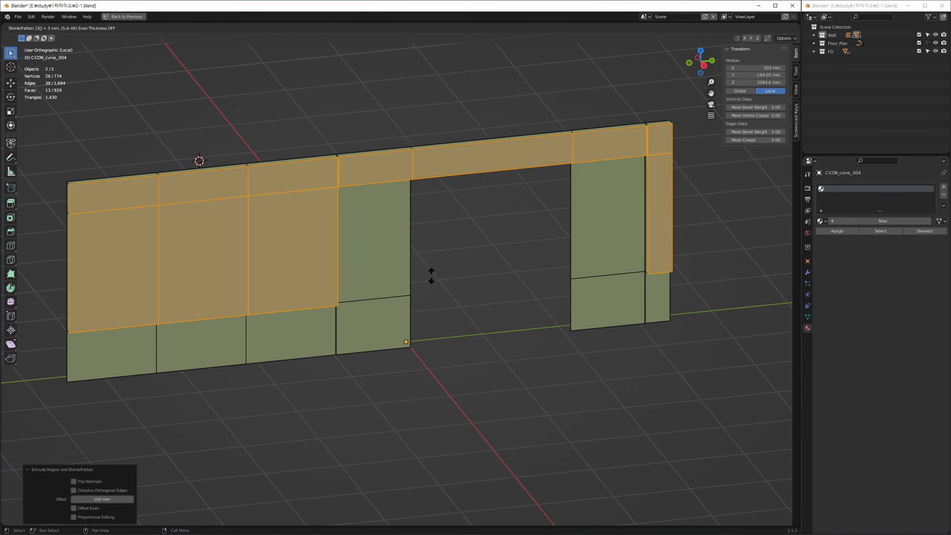
Step: Box-select the wall vertices along the 700 mm high band line with see-through display and check them in the four viewports
key("alt+w")
key("z")
key("1")
left_click_drag(578, 165, 619, 185)
key("z")
key("alt+w")
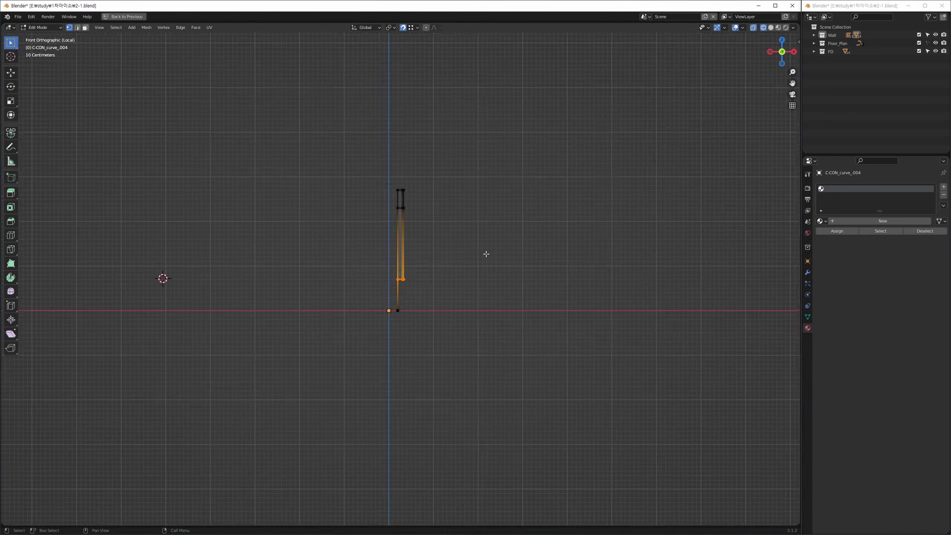
key("z")
key("alt+w")
key("alt+q")
key("alt+q")
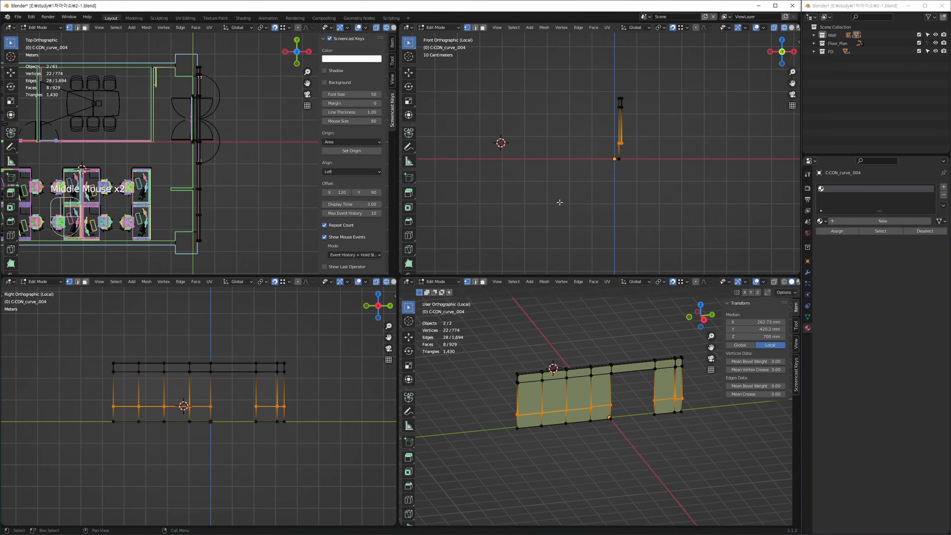
Step: Re-enter Edit Mode with only the entrance wall mesh and view it from the front
key("Tab")
key("Tab")
middle_click_drag(591, 194, 588, 181)
key("z")
key("z")
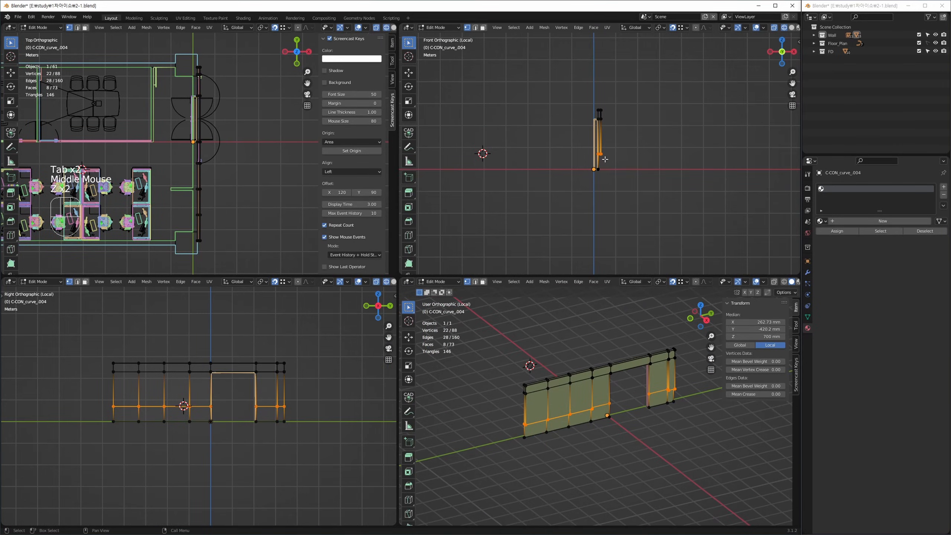
scroll(606, 153, "up", 12)
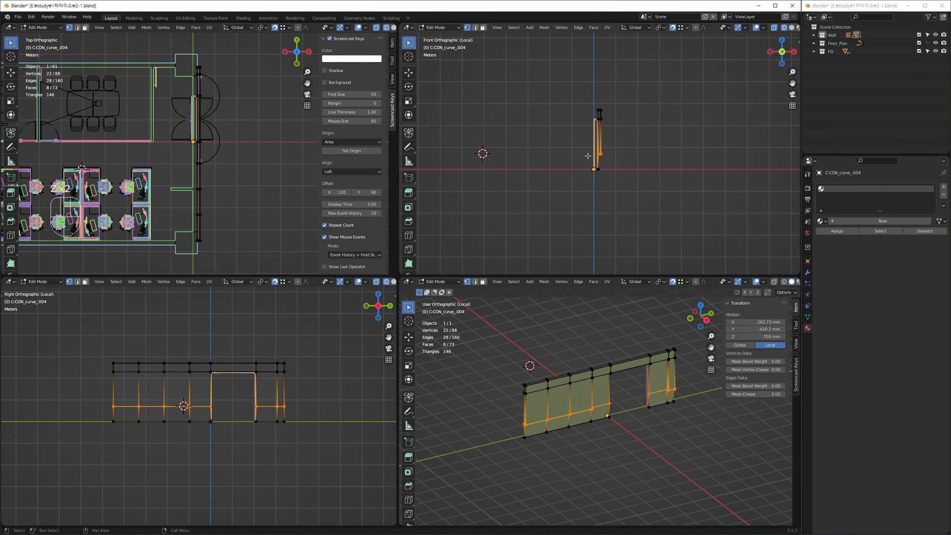
Step: Isolate the entrance wall in local view across the viewports, without the door frame, and return to vertex editing
key("Tab")
middle_click_drag(553, 212, 519, 215)
key("alt+q")
key("alt+q")
left_click(555, 192)
key("alt+q")
left_click(580, 416)
key("alt+q")
key("1")
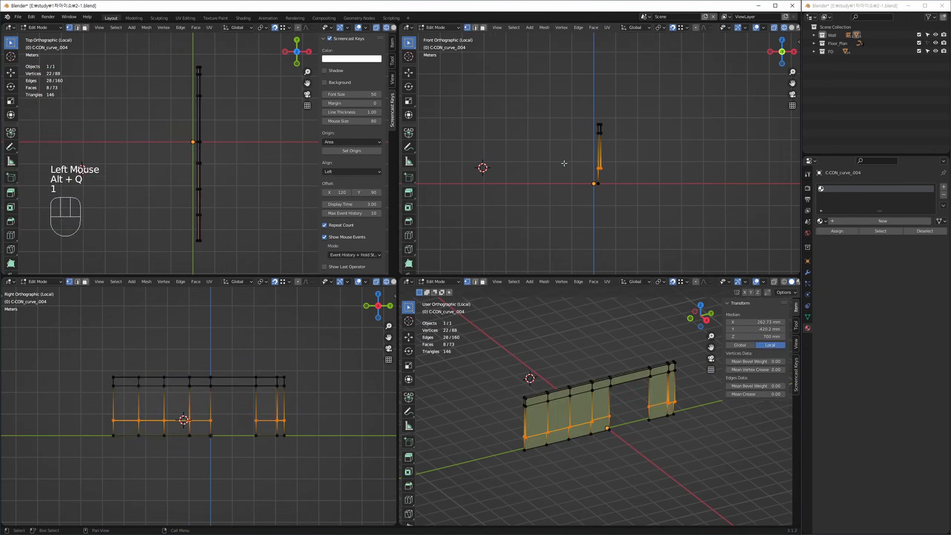
Step: Extrude the outer underside strip of the projecting upper wall 100 mm downward along its normals
key("ctrl+space")
scroll(479, 248, "up", 8)
key("3")
middle_click_drag(449, 300, 467, 280)
key("alt+s")
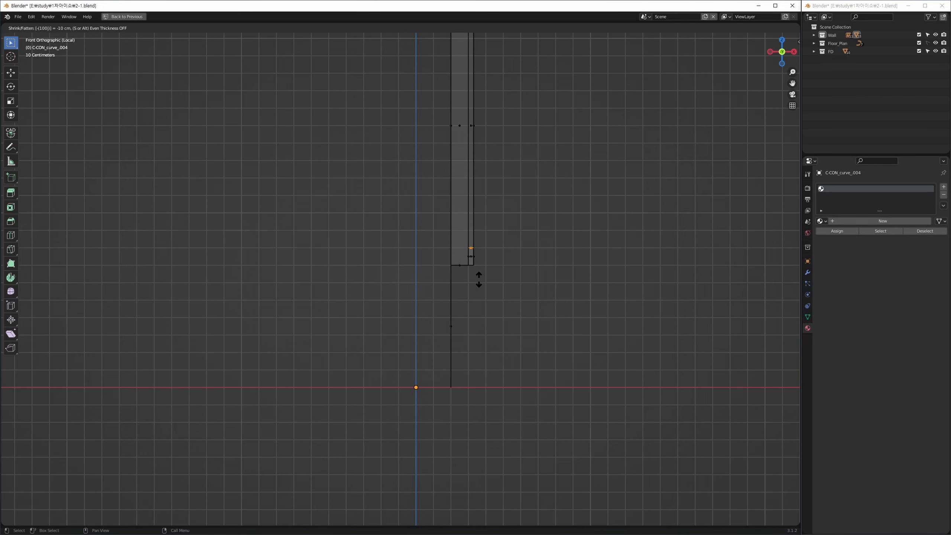
key("Return")
Step: Leave mesh editing and local view, and show the full office with the entrance wall in the maximized perspective view
key("Tab")
key("ctrl+space")
key("ctrl+space")
left_click(603, 361)
key("alt+q")
left_click(307, 258)
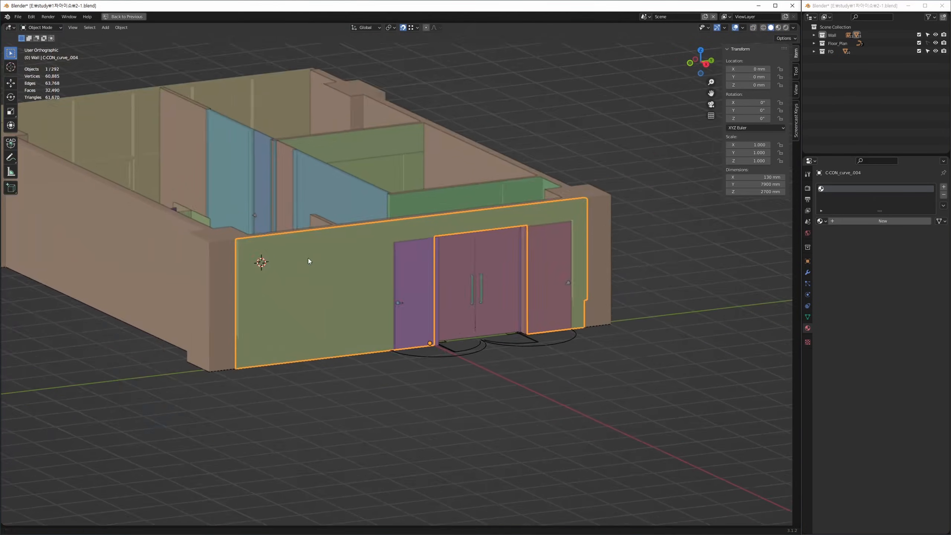
Step: Bevel the two vertical division lines of the wall section left of the doors by 5 mm to form narrow gaps
key("Tab")
left_click(267, 260)
left_click(314, 287, "ctrl+shift")
left_click(383, 237, "ctrl+shift")
left_click(450, 228, "ctrl+shift")
middle_click_drag(322, 300, 301, 312)
key("2")
left_click(283, 309, "alt")
left_click(353, 304, "alt+shift")
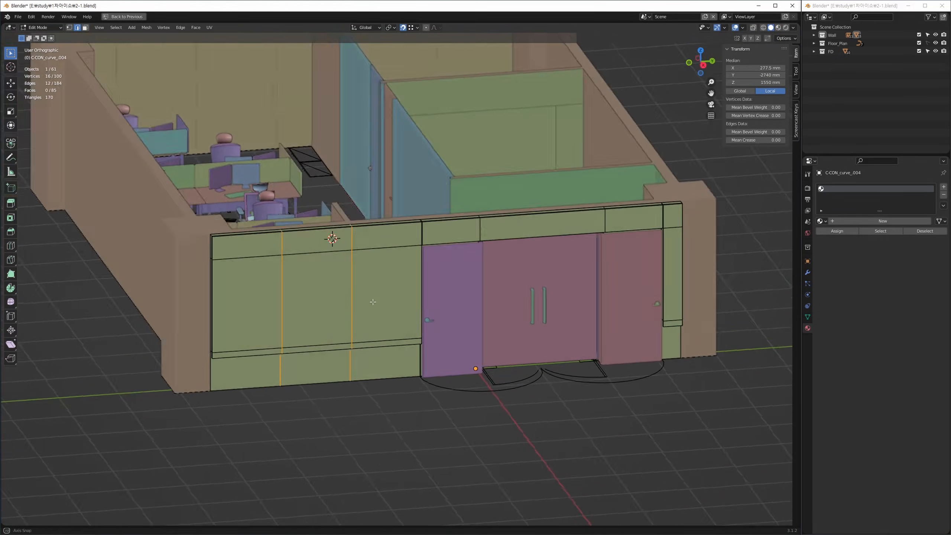
key("alt+z")
left_click_drag(262, 213, 307, 397)
left_click_drag(334, 210, 361, 391, "shift")
middle_click_drag(352, 377, 363, 365, "shift")
key("ctrl+b")
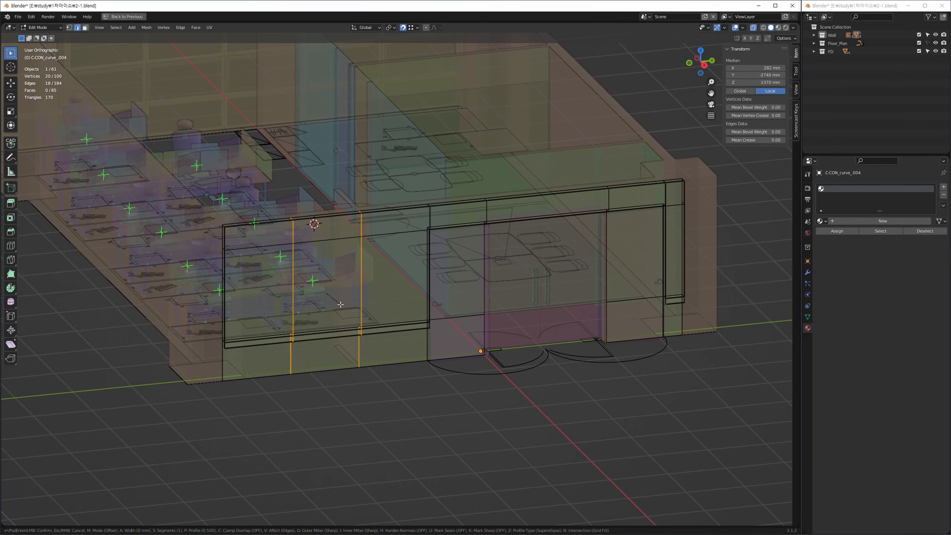
type("5")
key("Return")
key("alt+z")
middle_click_drag(263, 268, 288, 240, "shift")
left_click_drag(283, 179, 251, 423)
right_click(287, 299)
left_click(287, 299)
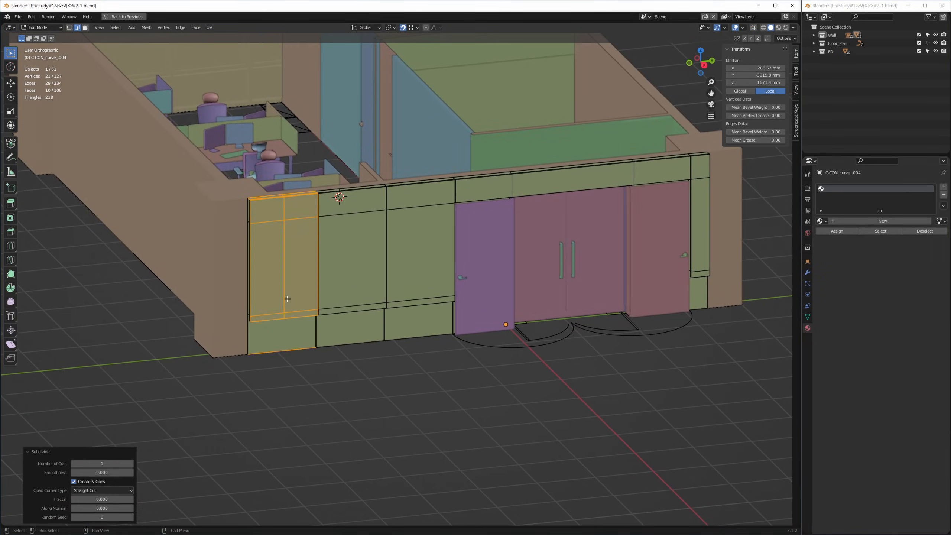
key("ctrl+z")
Step: Add a vertical loop cut to the leftmost wall panel and position it 10 mm from the wall's end along Y
middle_click_drag(287, 299, 243, 314, "shift")
key("alt+a")
key("ctrl+r")
left_click(264, 308)
type("gy")
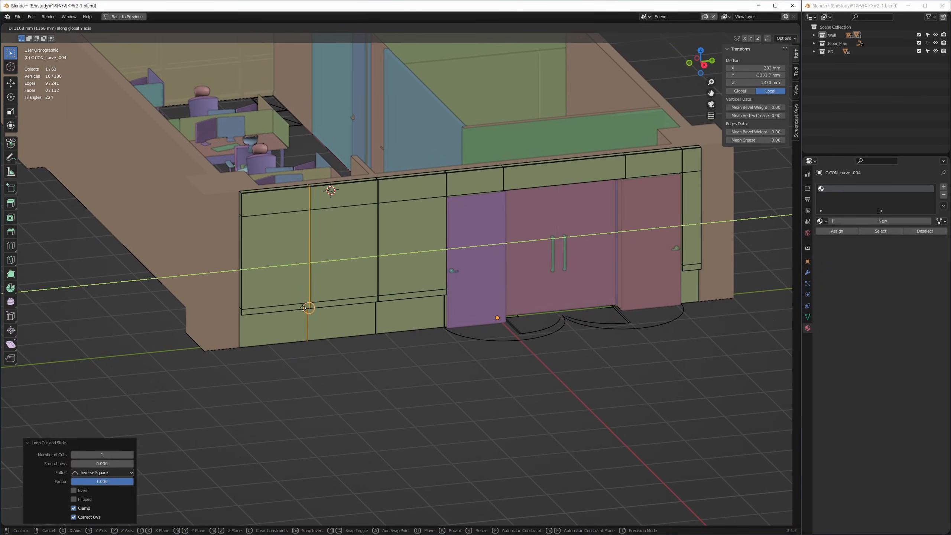
type("10")
key("Return")
Step: Subdivide the vertical edges of the lower band left of the doors with one cut
scroll(287, 239, "up", 15)
key("3")
left_click(344, 329)
middle_click_drag(326, 387, 322, 356)
key("2")
left_click(295, 369, "ctrl+alt")
middle_click_drag(300, 471, 322, 329, "shift")
right_click(322, 329)
scroll(284, 284, "down", 16)
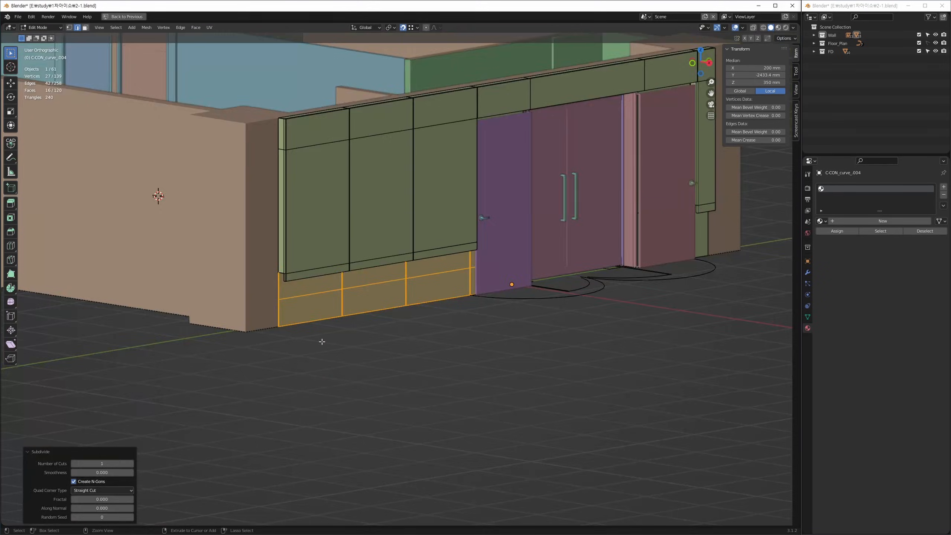
Step: Raise the lower band's new horizontal edge loop along Z to the lower edge of the projecting lip
scroll(286, 279, "up", 4)
left_click(280, 299, "alt")
key("g")
key("z")
left_click(288, 270)
Step: Delete the three narrow gap faces behind the projecting lip at the wall's left end
key("3")
left_click_drag(244, 295, 292, 235)
middle_click_drag(331, 378, 336, 348)
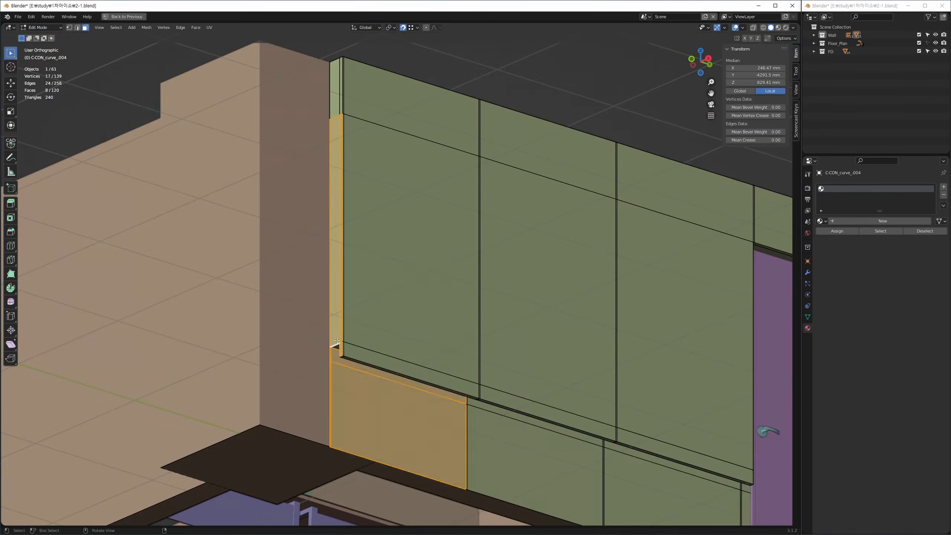
left_click(348, 374, "shift")
scroll(318, 412, "up", 7)
left_click(379, 337, "shift")
scroll(419, 105, "up", 8)
left_click(403, 258, "shift")
middle_click_drag(250, 341, 362, 372)
key("x")
left_click(363, 371)
key("2")
scroll(343, 276, "down", 2)
Step: Extrude the two open edges at the left corner down Z to the lower band's cut and merge vertices by distance
left_click(337, 242)
left_click(337, 251, "shift")
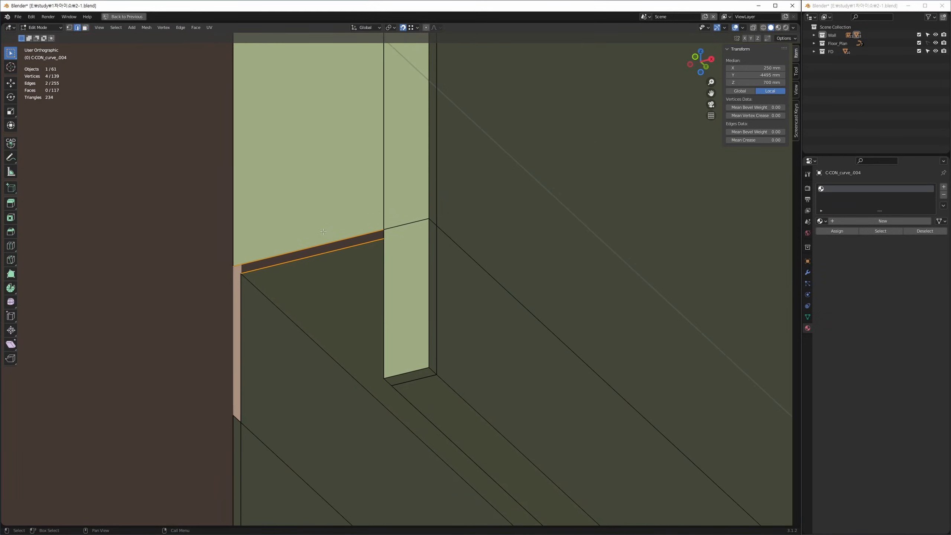
key("e")
key("z")
left_click(260, 434)
middle_click_drag(261, 437, 280, 382, "shift")
key("3")
key("a")
key("m")
key("b")
left_click(319, 324)
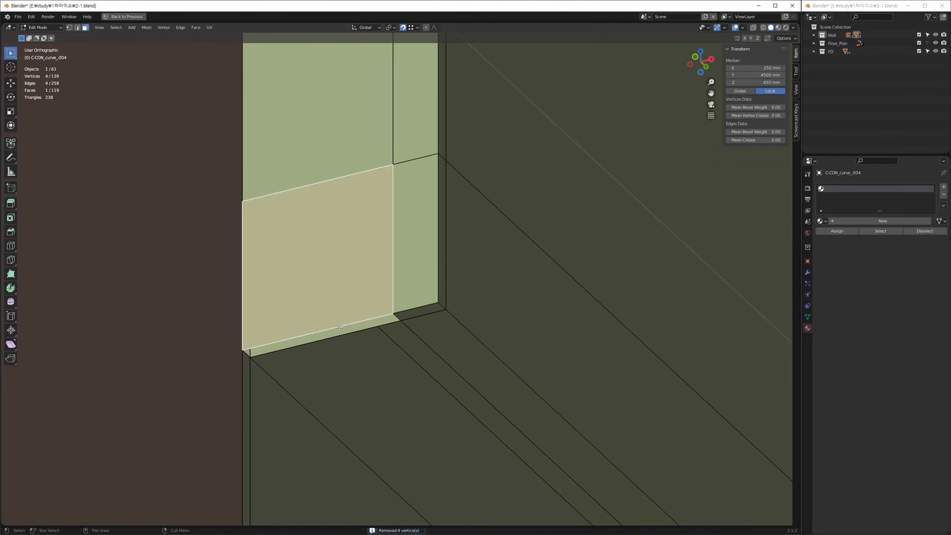
Step: Examine the edge loops around the rebuilt left corner and along the projecting wall section
key("2")
left_click(319, 334, "alt")
scroll(318, 336, "down", 15)
middle_click_drag(318, 337, 291, 349)
scroll(291, 349, "up", 4)
scroll(265, 289, "up", 6)
left_click(258, 287, "shift")
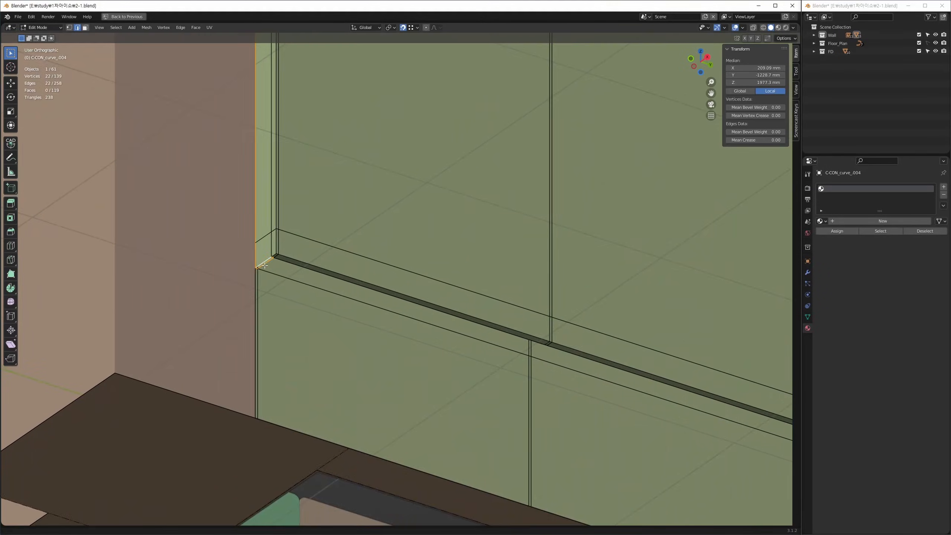
left_click(259, 258, "shift")
left_click(259, 236, "shift")
scroll(255, 262, "down", 10)
left_click_drag(270, 206, 627, 363, "ctrl")
key("1")
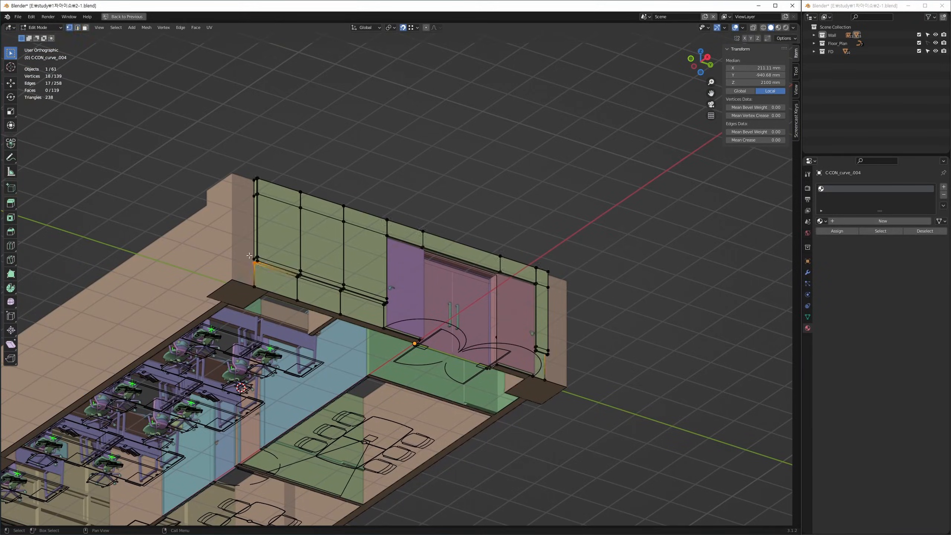
key("KP_Decimal")
key("2")
left_click(449, 278)
scroll(292, 385, "down", 2)
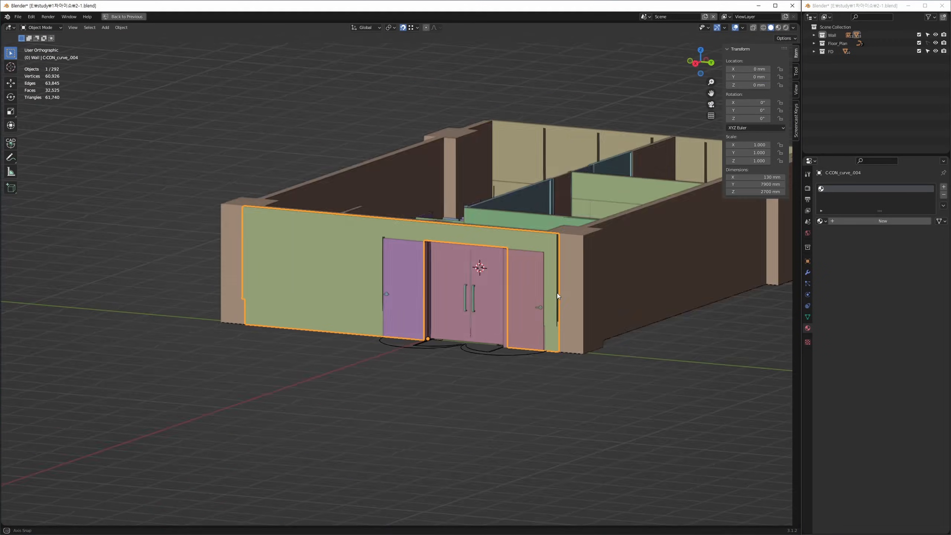
Step: Add a vertical loop cut to the narrow wall panel right of the doors and move it along Y
middle_click_drag(557, 296, 563, 301)
key("Tab")
scroll(593, 354, "up", 6)
middle_click_drag(594, 354, 435, 355, "shift")
scroll(513, 350, "up", 4)
left_click(477, 377)
left_click(428, 368)
left_click(427, 373)
key("g")
key("y")
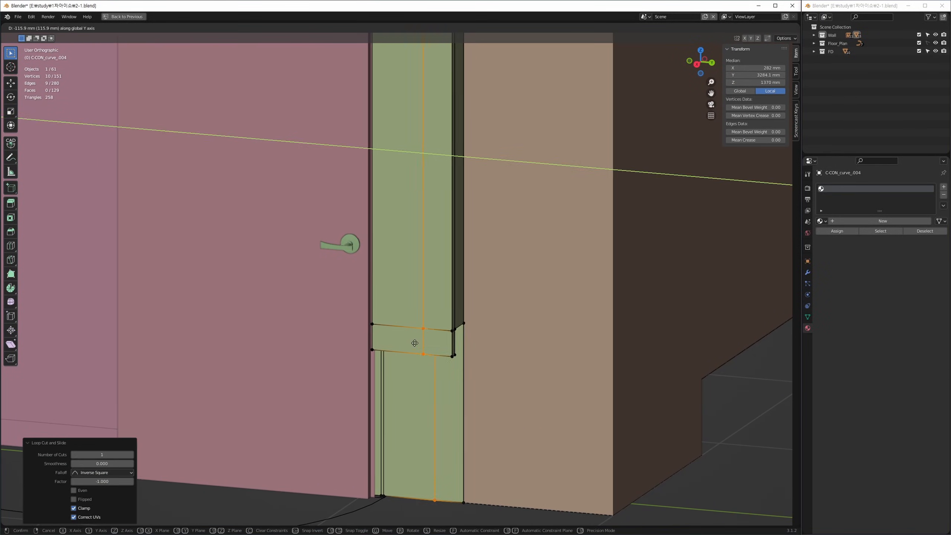
key("Return")
Step: Cut the right end panel's lower band horizontally, level with the lower edge of the projecting lip
middle_click_drag(485, 315, 466, 279)
scroll(467, 279, "up", 10)
key("2")
left_click(536, 375)
key("alt+r")
middle_click_drag(533, 381, 535, 364, "shift")
middle_click_drag(485, 428, 502, 263)
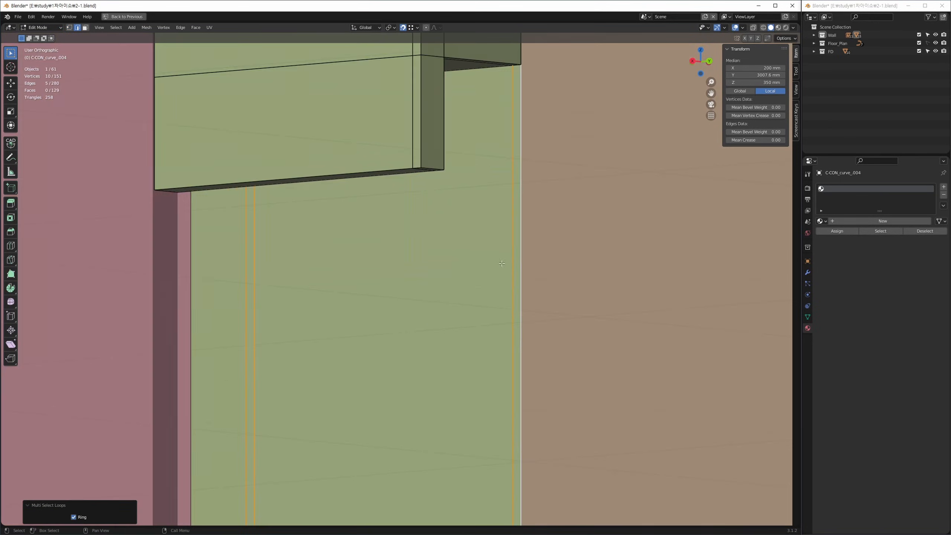
left_click(445, 171)
middle_click_drag(476, 198, 446, 291, "shift")
Step: Delete the three narrow gap faces behind the projecting lip at the wall's right end
key("3")
left_click(486, 221)
left_click(450, 154, "ctrl")
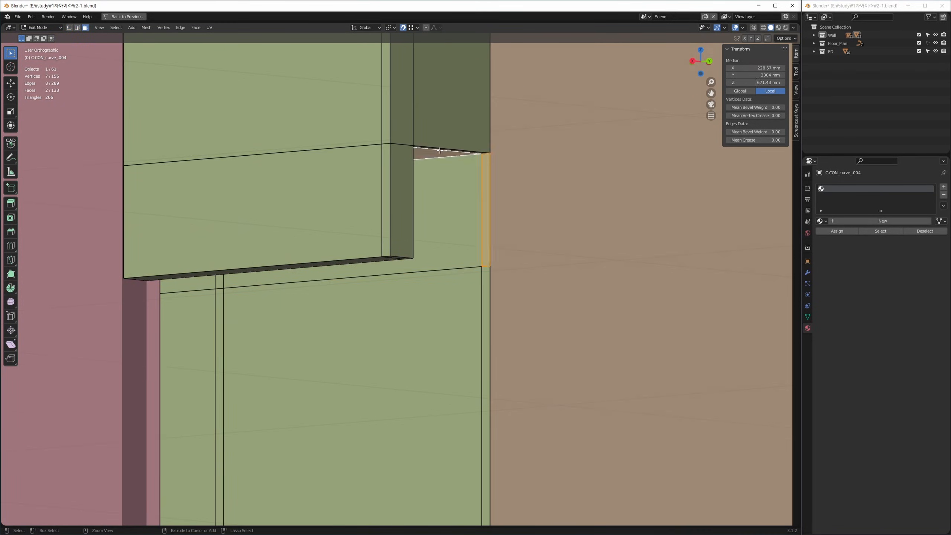
key("ctrl+z")
middle_click_drag(450, 152, 326, 221)
left_click(422, 121, "ctrl")
key("alt+z")
left_click(359, 196, "ctrl")
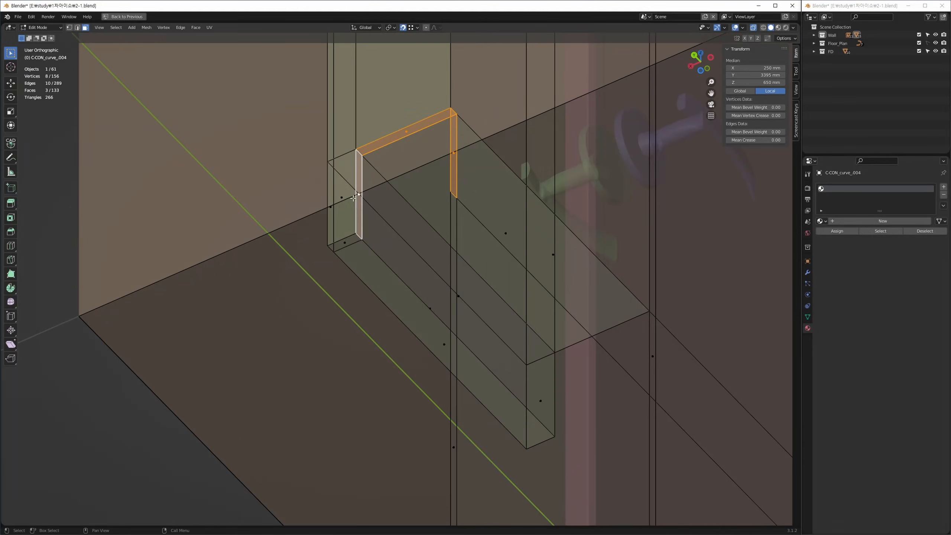
key("x")
left_click(354, 197)
Step: Extrude the open upper edge at the right corner down to the lower band's cut and merge the vertices by distance
key("2")
left_click_drag(434, 103, 439, 140)
key("e")
left_click(450, 204)
key("1")
left_click_drag(501, 181, 319, 282)
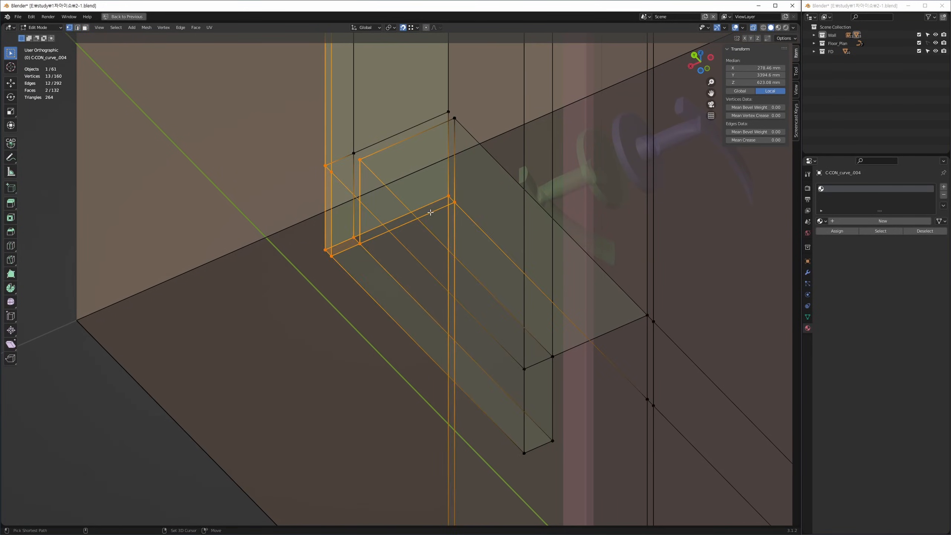
key("m")
key("b")
Step: Extrude the remaining open edge across the right corner's gap, merge its vertices by distance and leave mesh editing
key("2")
left_click(354, 224)
left_click(358, 243)
key("e")
left_click(449, 198)
key("1")
left_click_drag(468, 185, 439, 208)
key("m")
key("b")
middle_click_drag(438, 209, 366, 252)
key("Tab")
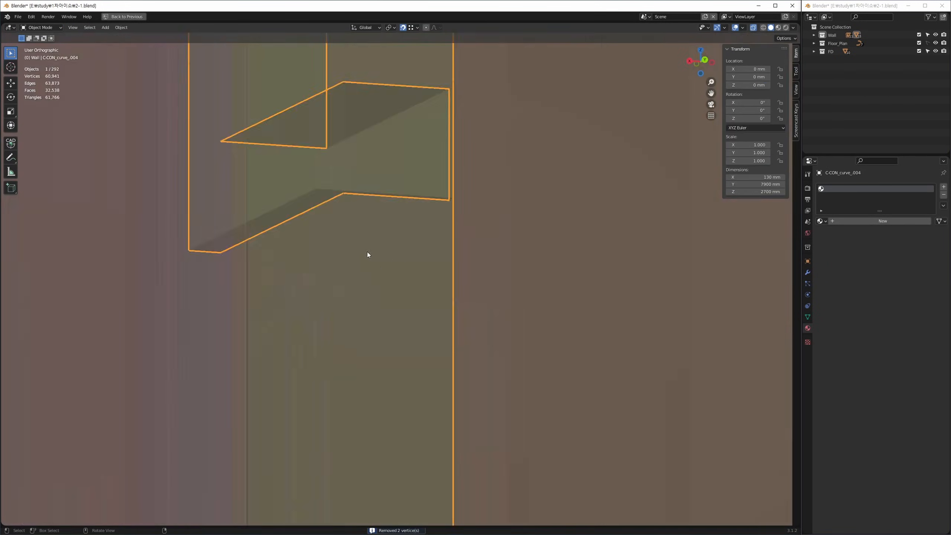
Step: Review the whole entrance wall and its doors from outside with see-through display off
key("alt+z")
middle_click_drag(436, 288, 356, 386)
scroll(356, 386, "up", 3)
left_click(356, 386)
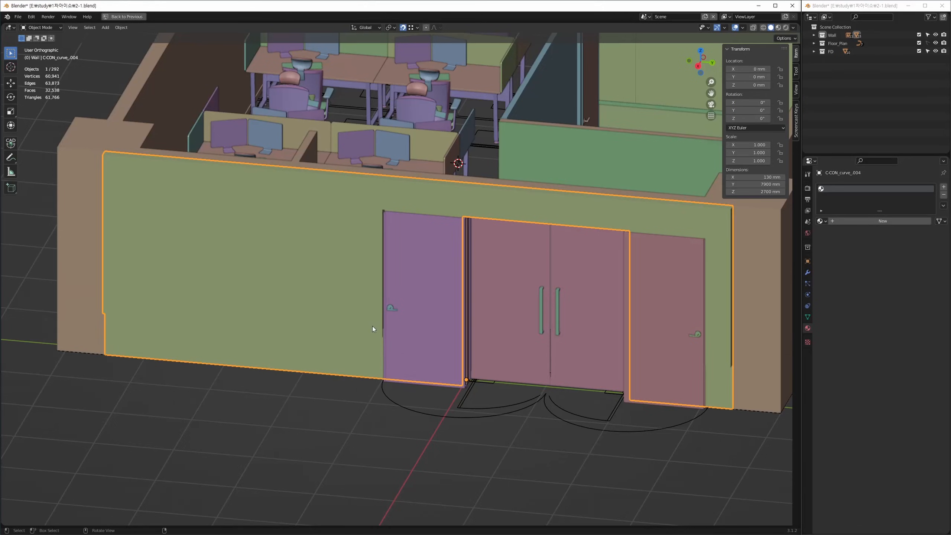
key("alt+z")
middle_click_drag(372, 325, 409, 293)
left_click(792, 28)
left_click_drag(756, 189, 793, 190)
middle_click_drag(255, 361, 196, 390, "shift")
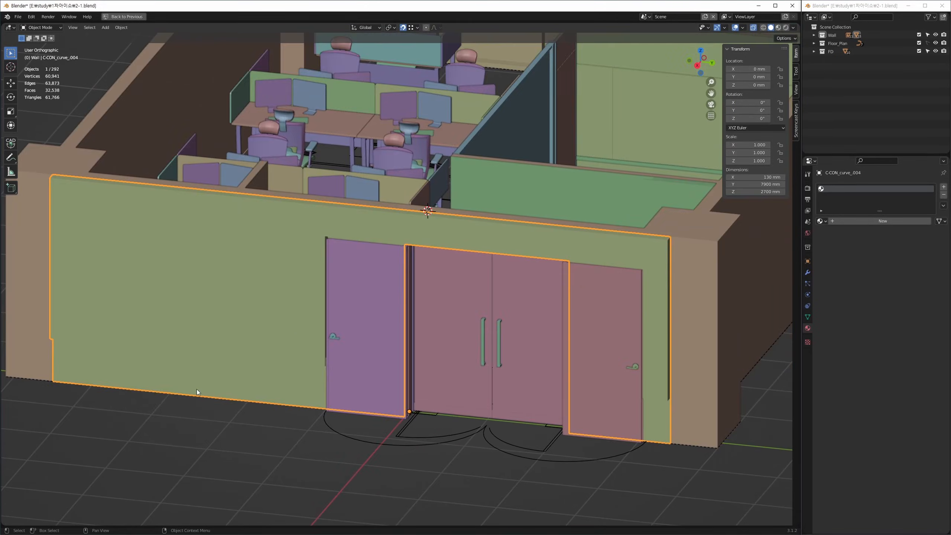
mouse_move(252, 410)
middle_mouse_down("shift")
mouse_move(295, 332)
mouse_move(325, 348)
mouse_move(348, 310)
mouse_move(337, 319)
middle_mouse_up("shift")
Step: Cut a vertical edge loop into the left projecting wall section at its end beside the door and move it -10 mm along Y
key("Tab")
scroll(325, 348, "up", 12)
key("2")
scroll(348, 310, "down", 7)
left_click(350, 304)
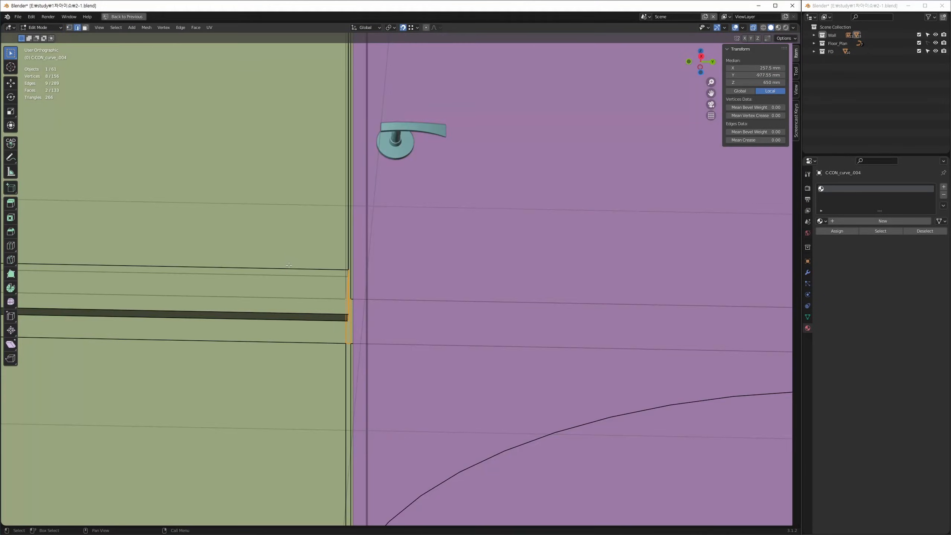
left_click(269, 268)
middle_click_drag(260, 291, 318, 259)
left_click(403, 288)
middle_click_drag(403, 289, 477, 266, "shift")
type("gy")
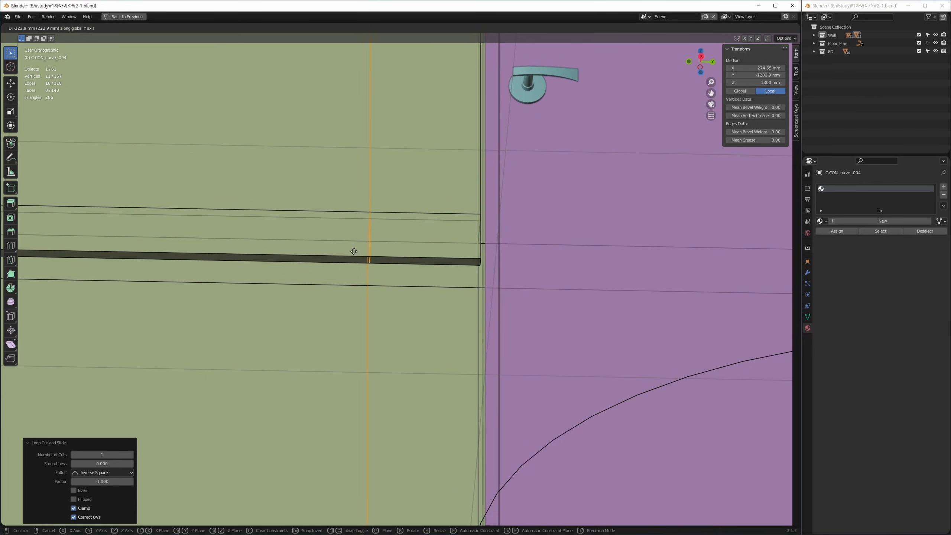
type("-10")
key("Return")
Step: Isolate the wall in local view and add a loop cut slid onto the door opening's right edge
middle_click_drag(532, 296, 482, 286, "shift")
key("KP_Divide")
scroll(482, 286, "up", 2)
key("ctrl+r")
left_click(479, 299)
left_click(468, 312)
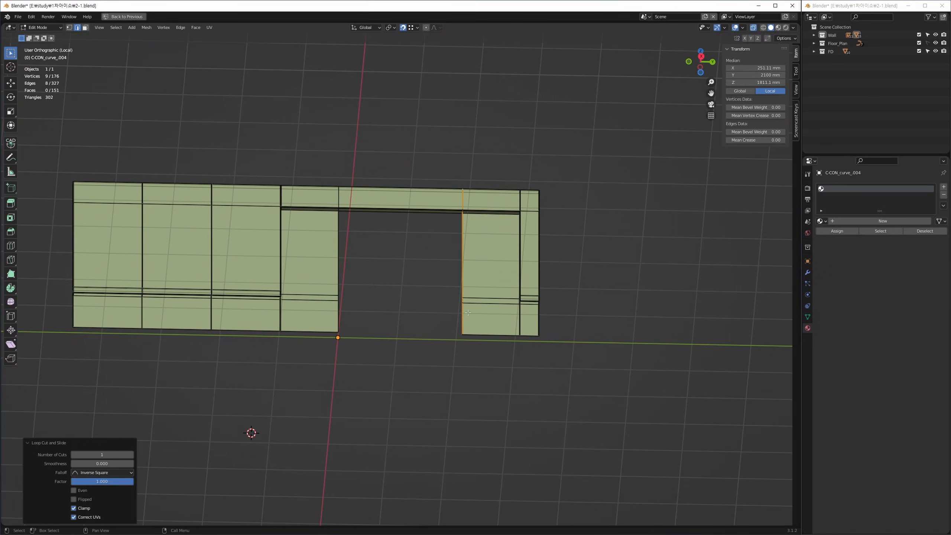
key("Return")
Step: Examine the stepped lower corner of the projecting strip at the wall's right end up close
key("3")
middle_click_drag(443, 278, 429, 265, "shift")
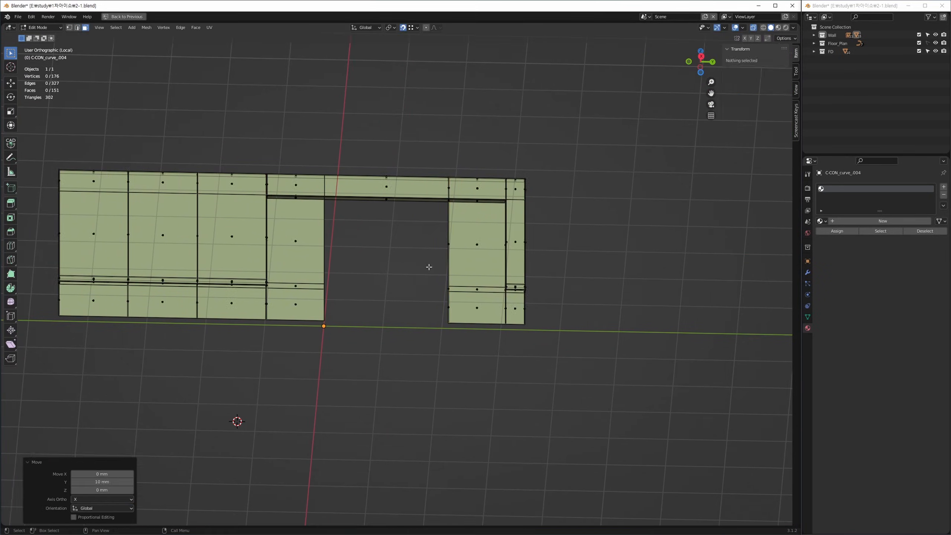
left_click(447, 287)
middle_click_drag(430, 305, 459, 312)
key("KP_Decimal")
scroll(457, 307, "down", 1)
scroll(464, 291, "down", 14)
middle_click_drag(594, 300, 575, 264, "shift")
key("2")
left_click(446, 296, "alt")
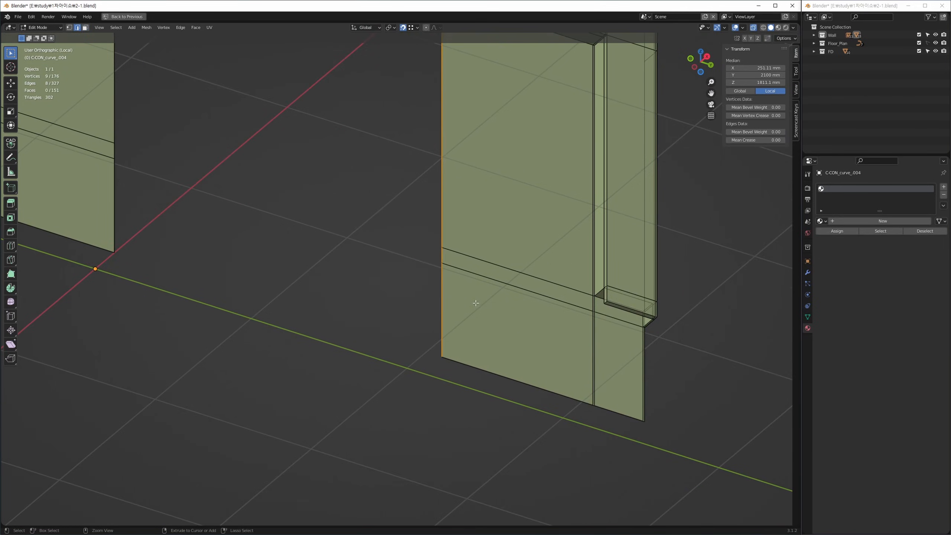
middle_click_drag(478, 302, 490, 292)
left_click_drag(592, 258, 630, 314)
key("KP_Decimal")
middle_click_drag(599, 240, 590, 266)
scroll(443, 299, "down", 4)
key("Tab")
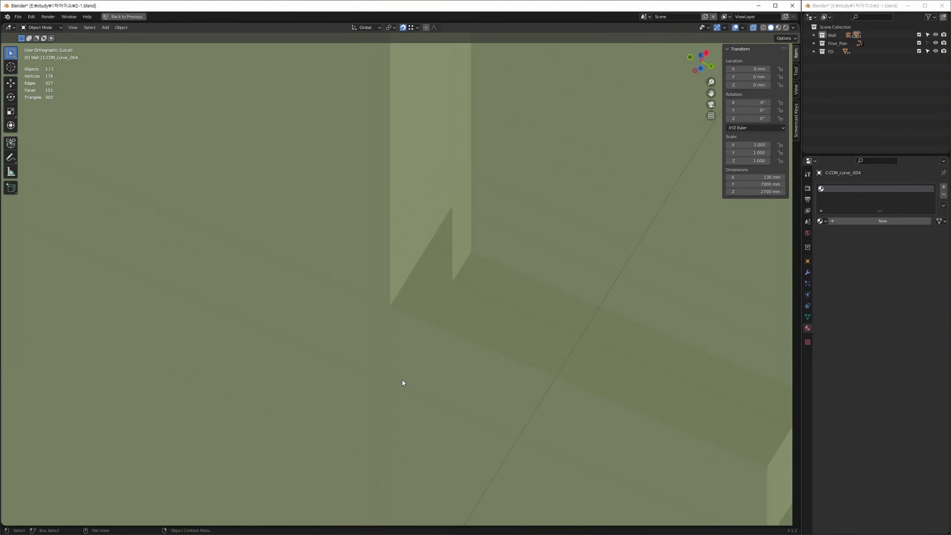
key("Tab")
Step: Add a vertical loop cut to the right projecting strip and move it along Y to just beside the vertical gap
middle_click_drag(423, 396, 450, 304, "shift")
right_click(397, 314)
left_click(390, 315)
key("shift+r")
key("ctrl+z")
key("ctrl+z")
left_click(405, 288)
key("g")
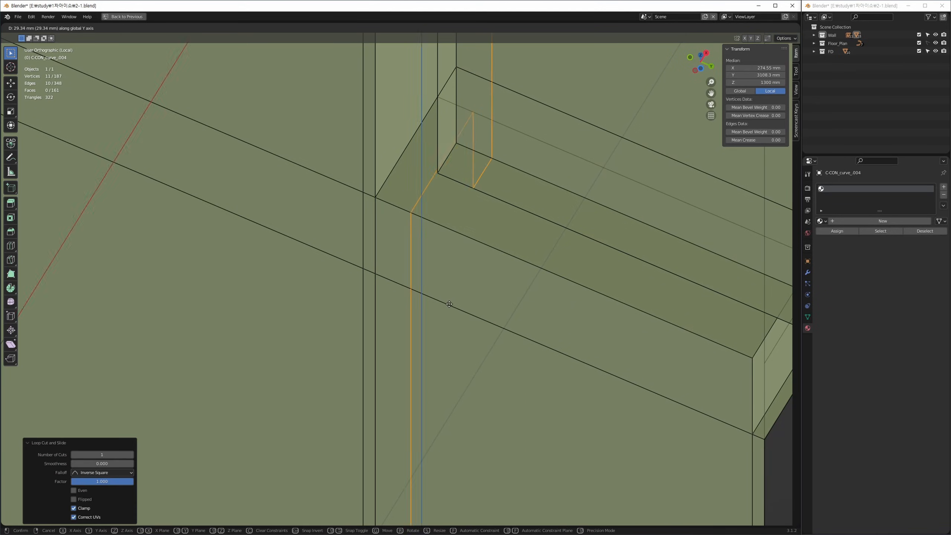
left_click(449, 303)
Step: Delete the three narrow faces at the lower inner corner of the right projecting strip
left_click(379, 265)
key("x")
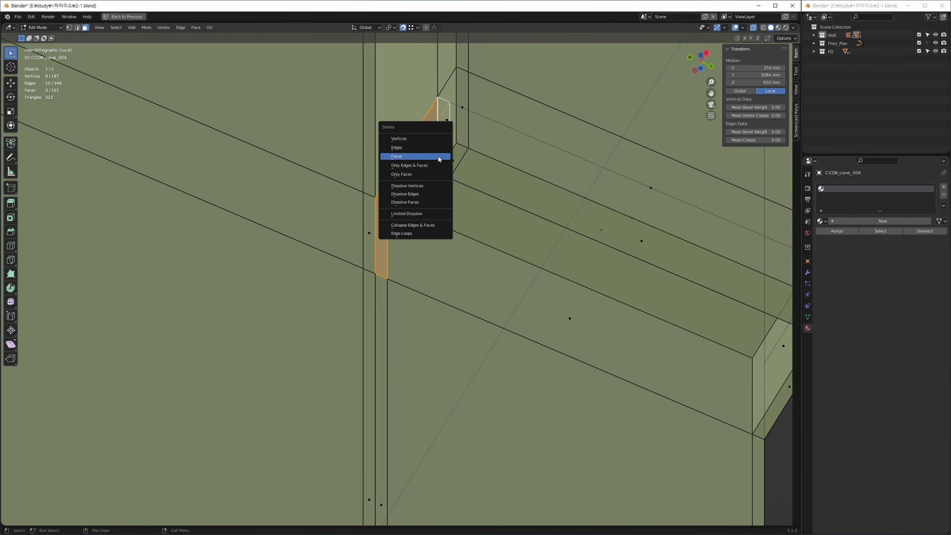
left_click(439, 163)
Step: Extrude the two open edges at the right strip's inner corner 100 mm down to the lower band's cut
key("e")
key("z")
left_click(381, 269)
key("ctrl+z")
left_click(394, 196, "shift")
key("e")
key("z")
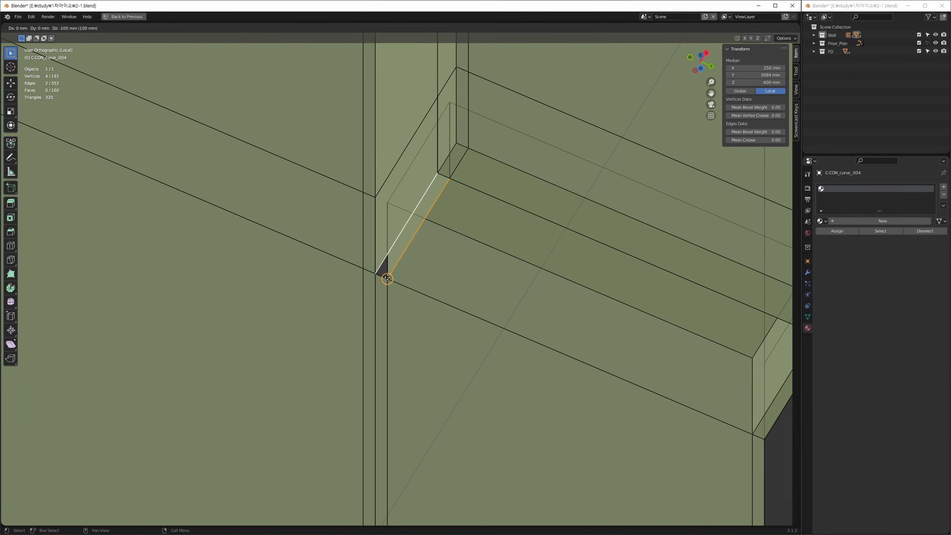
left_click(386, 278)
Step: Merge all of the wall's vertices by distance and leave mesh editing
key("a")
key("m")
key("b")
left_click(439, 199, "alt")
scroll(408, 238, "down", 9)
key("Tab")
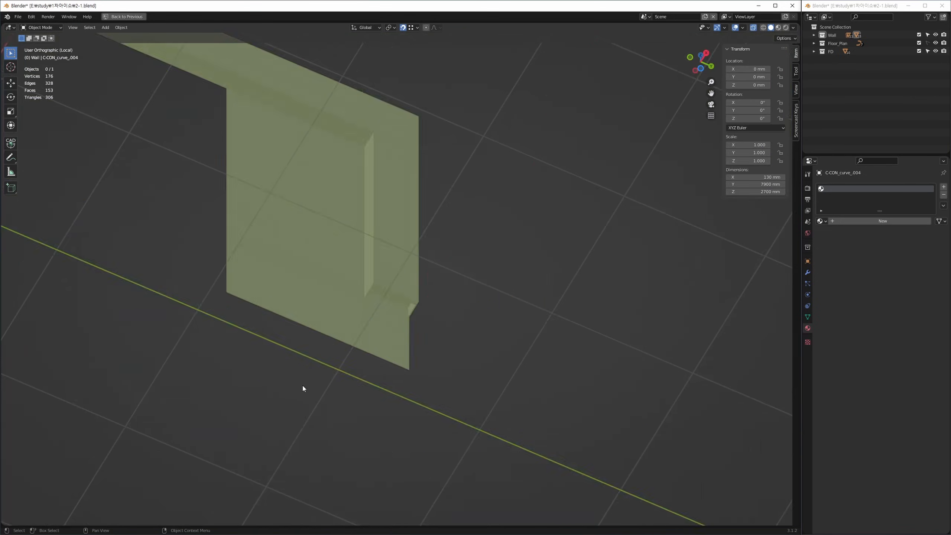
Step: Delete the narrow gap faces at the lower corner of the left projecting section beside the door
middle_click_drag(302, 385, 392, 326)
scroll(392, 327, "down", 6)
key("Tab")
key("1")
scroll(369, 281, "up", 12)
key("3")
middle_click_drag(362, 274, 345, 245)
key("x")
key("f")
Step: Extrude the two open edges at the left section's lower corner 100 mm down along Z
key("2")
left_click(336, 227)
left_click(344, 227, "shift")
key("e")
key("z")
left_click(348, 313)
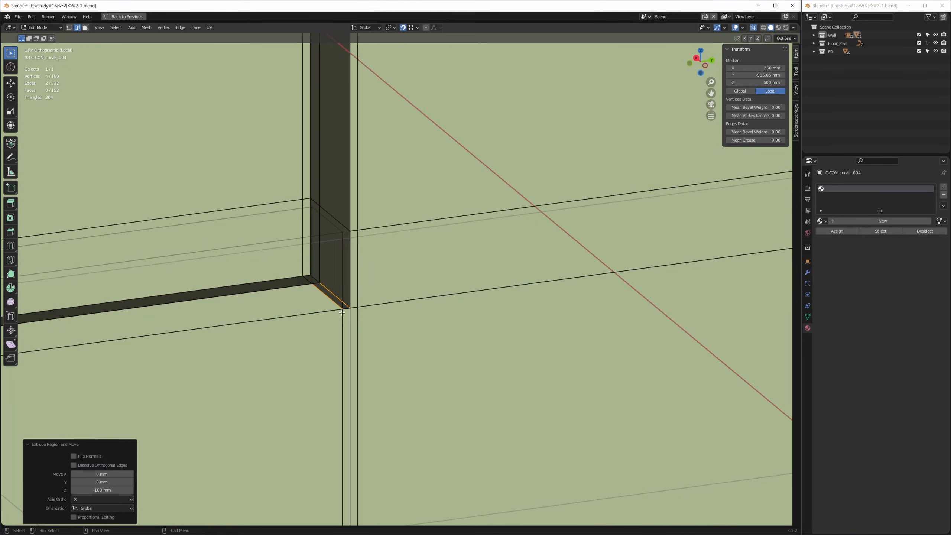
Step: Merge the left corner's vertices by distance and fill the remaining opening between its two edges with a face
key("1")
left_click_drag(291, 185, 375, 325)
key("m")
key("b")
left_click(356, 286)
key("2")
left_click(335, 295)
left_click(328, 296, "shift")
key("f")
Step: Try to select the connected front faces from the leftmost upper panel, with linked selection delimited by normals
mouse_move(335, 290)
middle_mouse_down("shift")
mouse_move(312, 269)
mouse_move(346, 296)
middle_mouse_up("shift")
scroll(334, 225, "up", 2)
scroll(326, 310, "down", 17)
key("Tab")
scroll(330, 276, "up", 2)
key("Tab")
key("3")
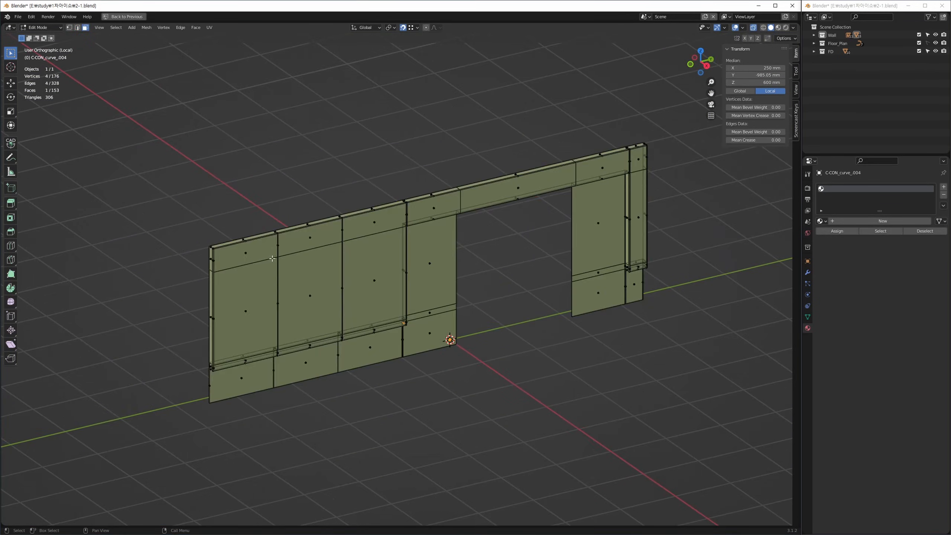
scroll(262, 264, "up", 1)
left_click(251, 255)
left_click(249, 305, "shift")
scroll(249, 305, "up", 3)
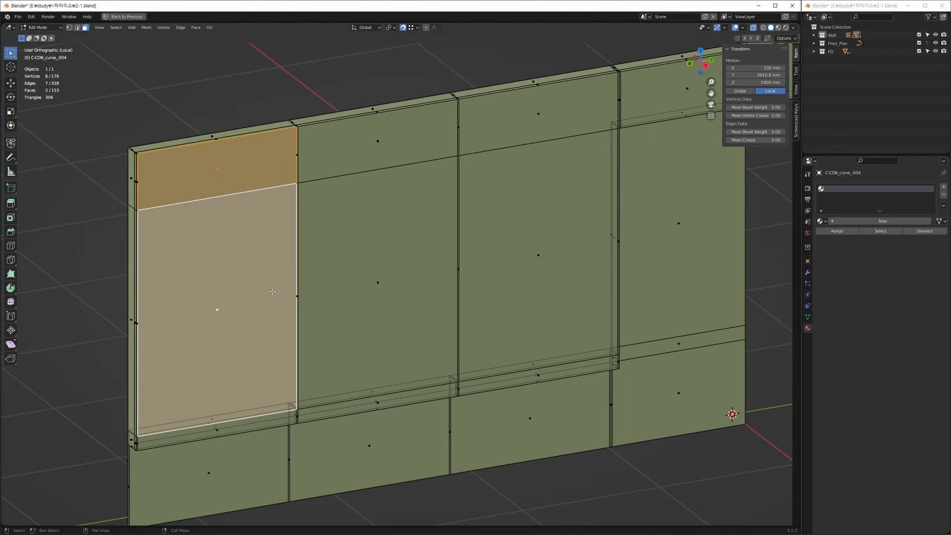
key("ctrl+l")
left_click(102, 484)
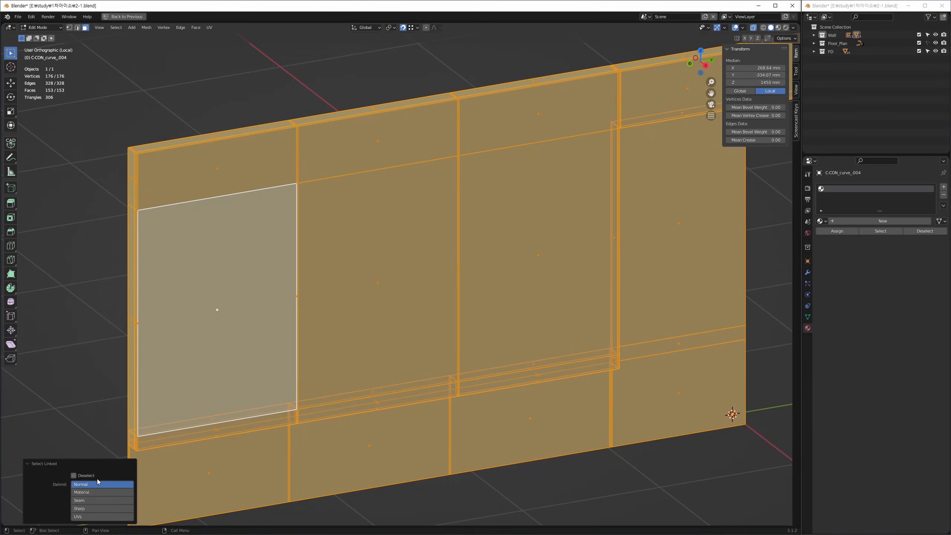
key("alt+a")
Step: Try to select the front faces of the left projecting panels one by one
left_click(187, 204)
left_click(232, 280, "shift")
left_click(333, 295, "shift")
left_click(374, 161, "shift")
left_click(513, 247, "shift")
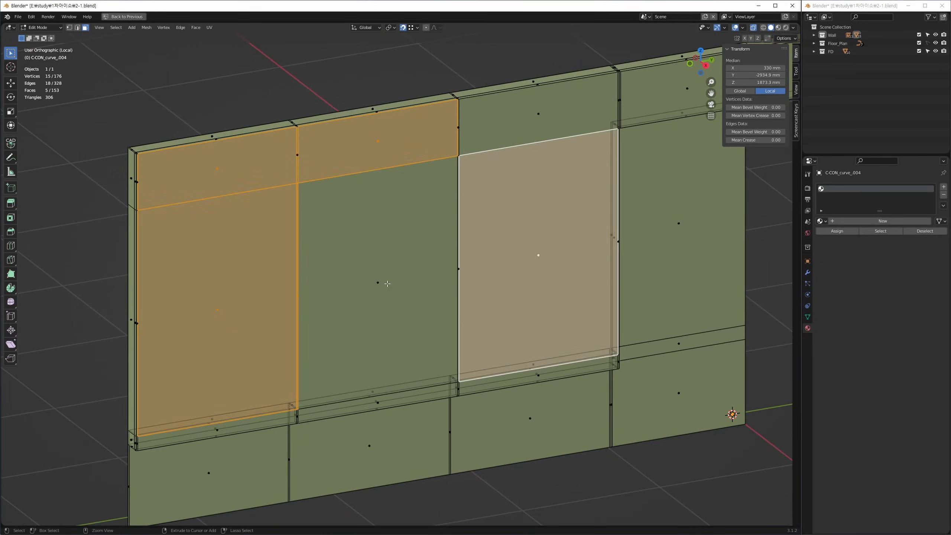
left_click(386, 281, "shift")
key("ctrl+space")
key("ctrl+space")
key("ctrl+space")
key("ctrl+space")
key("alt+a")
Step: Select all front faces of the projecting upper part at once from the front view
scroll(554, 209, "up", 2)
left_click_drag(315, 150, 360, 444)
middle_click_drag(423, 293, 399, 285, "shift")
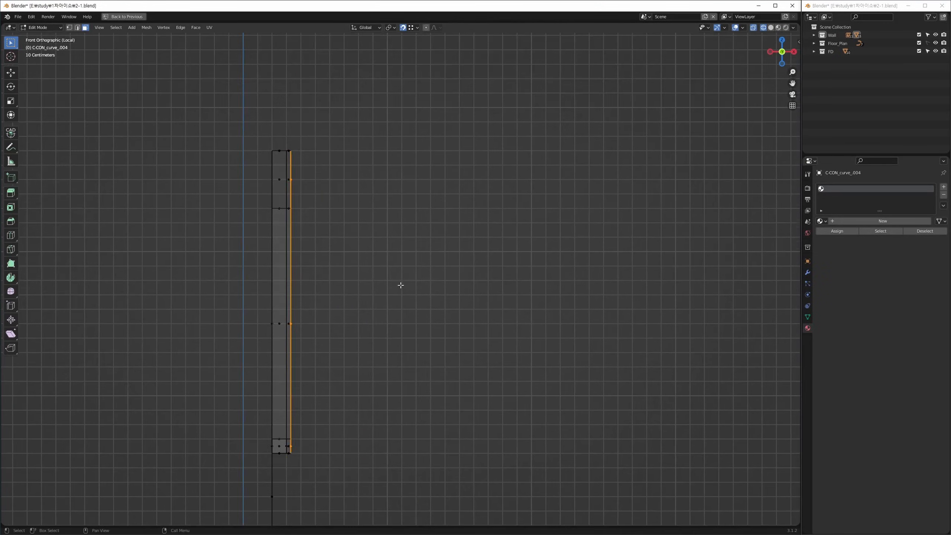
key("ctrl+space")
key("ctrl+space")
left_click_drag(287, 147, 355, 407)
middle_click_drag(598, 142, 418, 176, "shift")
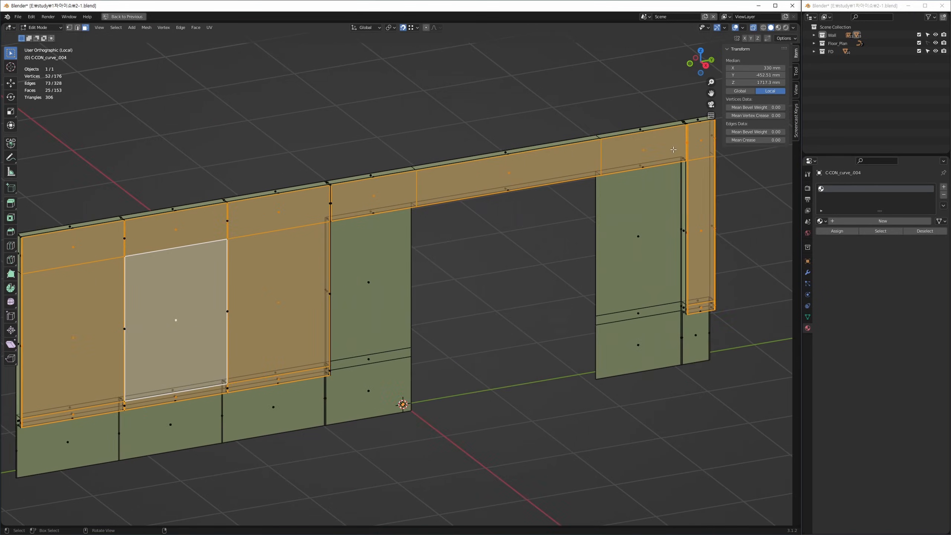
Step: Adjust the face selection along the narrow faces at the left section's edge beside the door
middle_click_drag(678, 123, 542, 148, "shift")
middle_click_drag(542, 148, 543, 140, "ctrl")
middle_click_drag(581, 242, 745, 259, "shift")
middle_click_drag(561, 270, 449, 258)
scroll(416, 269, "up", 4)
scroll(414, 281, "up", 4)
middle_click_drag(416, 307, 396, 290)
left_click(381, 245, "shift")
left_click(381, 258, "ctrl")
scroll(382, 247, "down", 12)
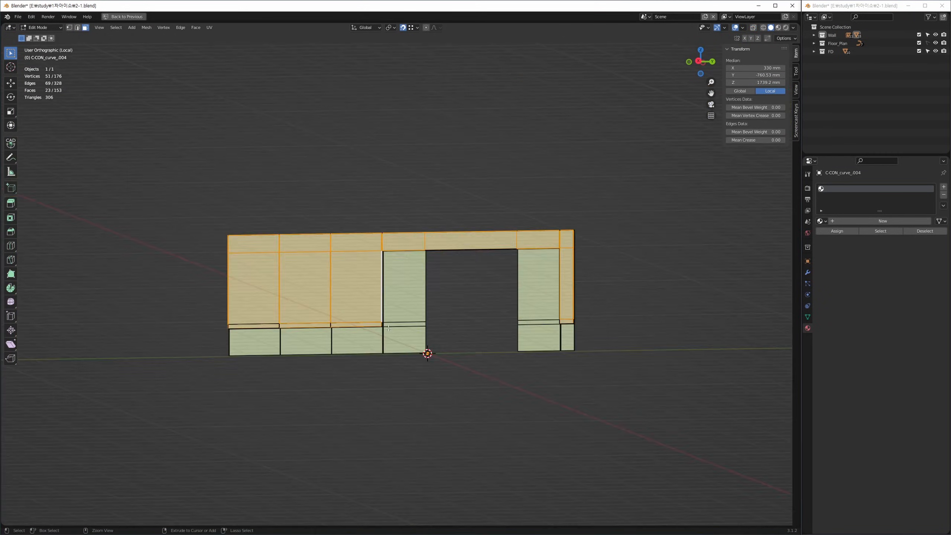
scroll(385, 324, "up", 12)
left_click(355, 329, "ctrl")
Step: Add the narrow faces along the right projecting strip's inner edge to the selection
scroll(359, 326, "down", 9)
middle_click_drag(636, 210, 565, 193, "shift")
scroll(422, 277, "up", 11)
left_click(435, 282, "ctrl")
scroll(436, 282, "down", 12)
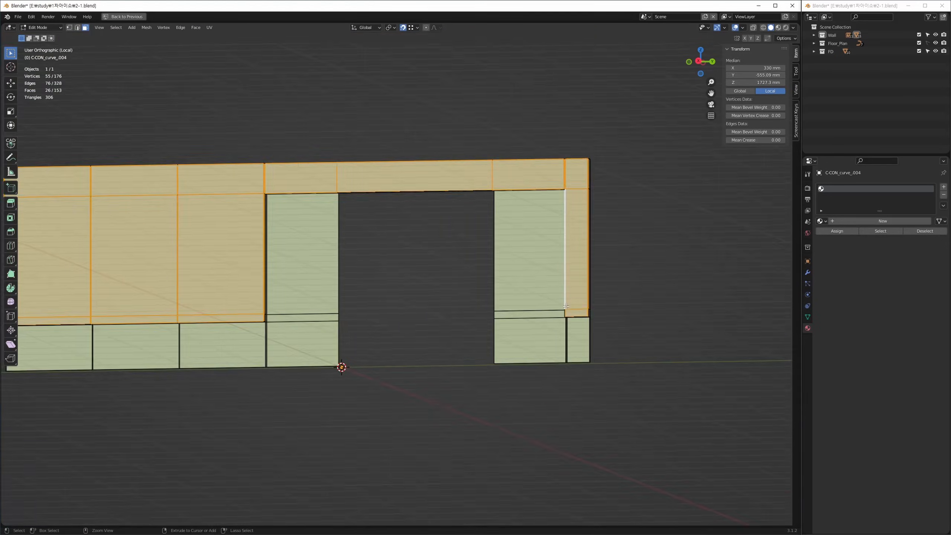
scroll(566, 316, "up", 11)
left_click(553, 307, "ctrl")
scroll(539, 302, "down", 10)
scroll(312, 256, "up", 3)
middle_click_drag(247, 150, 352, 249, "shift")
scroll(311, 256, "down", 3)
key("2")
key("3")
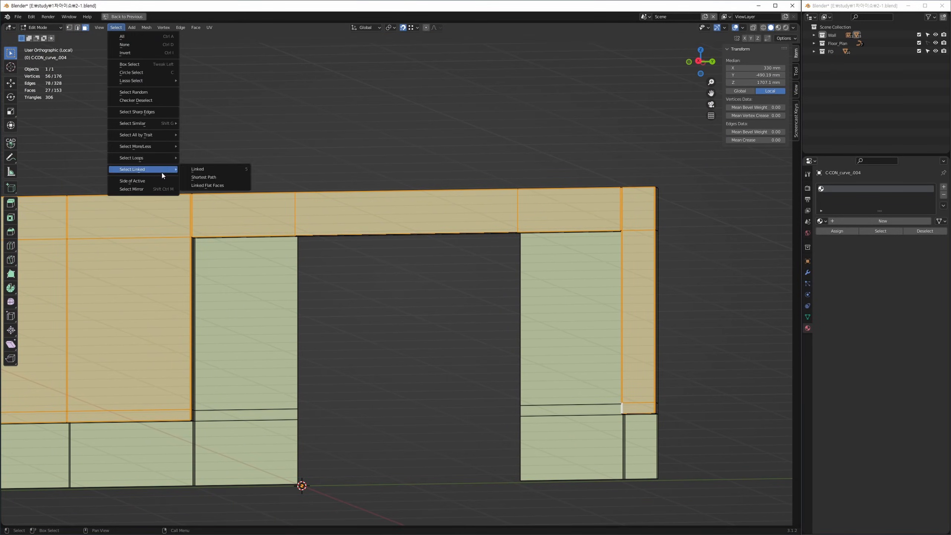
middle_click_drag(280, 167, 263, 163)
Step: Bevel the two vertical front edges of the lintel above the door opening's sides and leave mesh editing
key("2")
left_click_drag(267, 206, 285, 218)
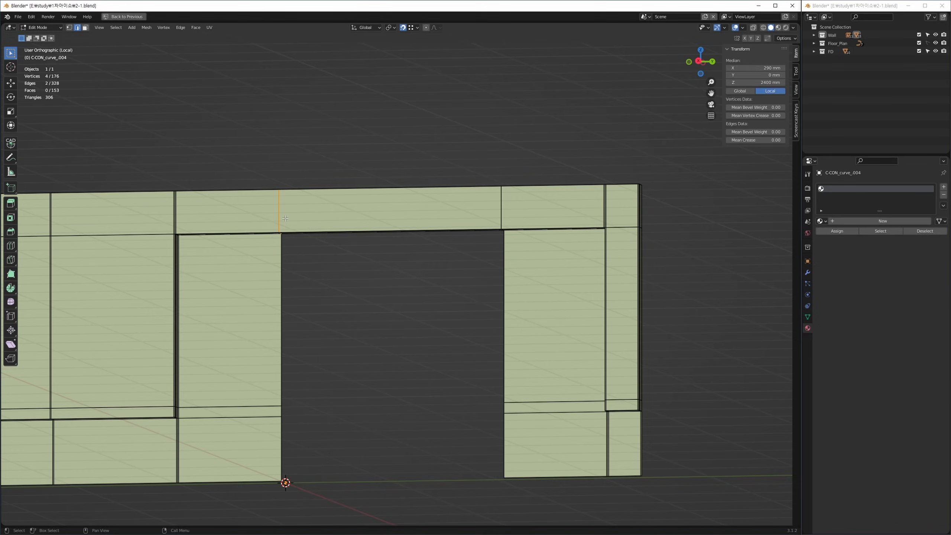
left_click(499, 218)
middle_click_drag(498, 218, 515, 187)
middle_click_drag(248, 217, 253, 179, "ctrl")
left_click(229, 181, "shift")
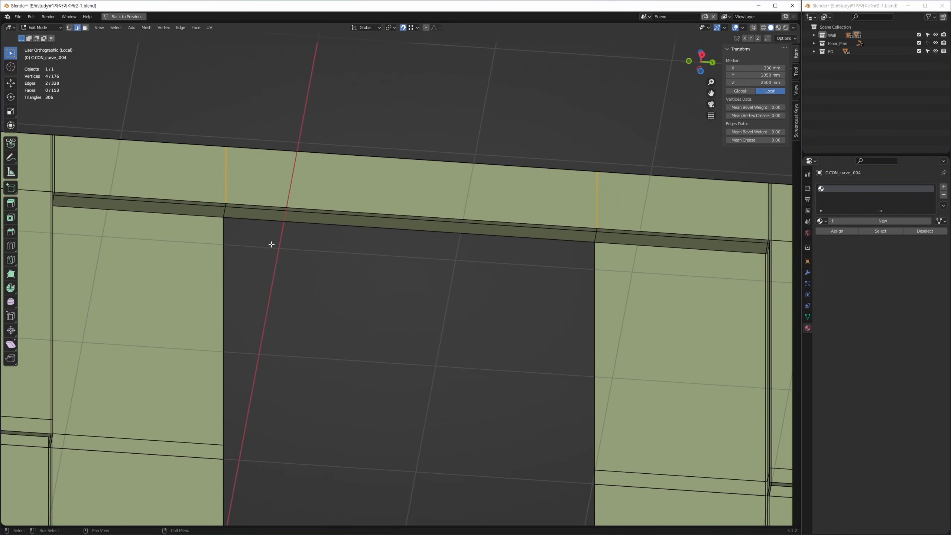
middle_click_drag(271, 244, 271, 247, "shift")
key("ctrl+b")
left_click(272, 234)
middle_click_drag(245, 209, 296, 322, "shift")
key("Tab")
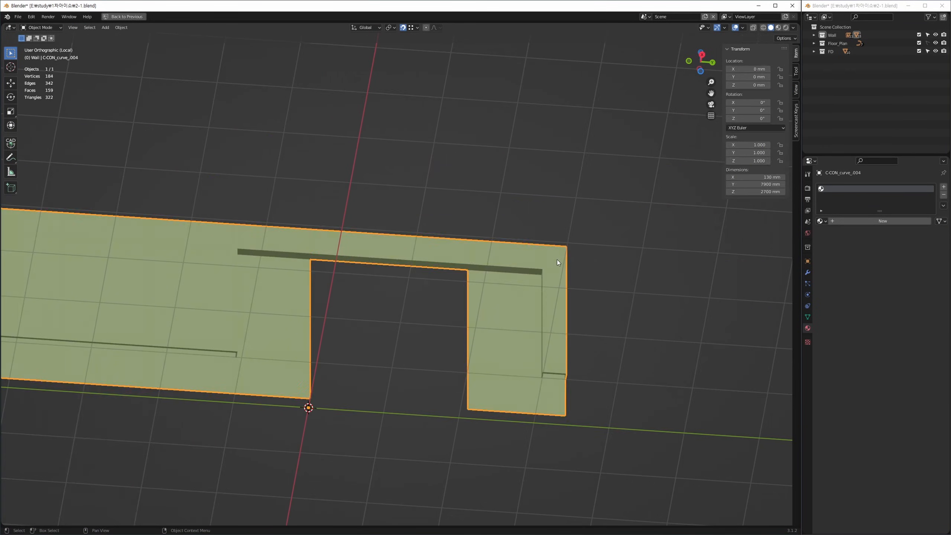
Step: Start editing the entrance wall's faces and pick front faces of the projecting upper part around the door opening
key("Tab")
key("3")
left_click(557, 260)
left_click(555, 290, "shift")
left_click(515, 257, "shift")
left_click(442, 252, "shift")
middle_click_drag(536, 359, 498, 267, "shift")
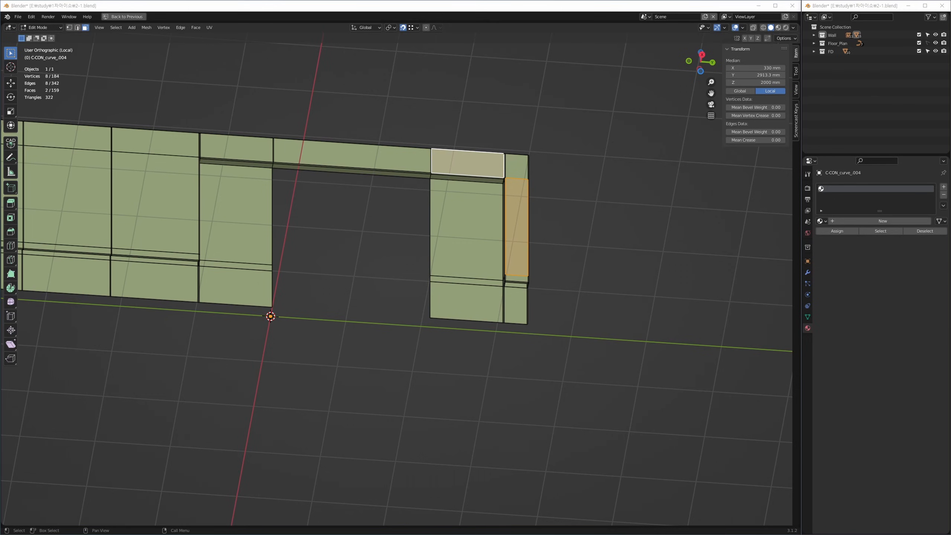
middle_click_drag(386, 262, 443, 273, "shift")
Step: Use Select Similar to select every wall face pointing the same way as the lintel's front face
left_click(420, 168)
middle_click_drag(421, 212, 438, 204, "shift")
key("shift+g")
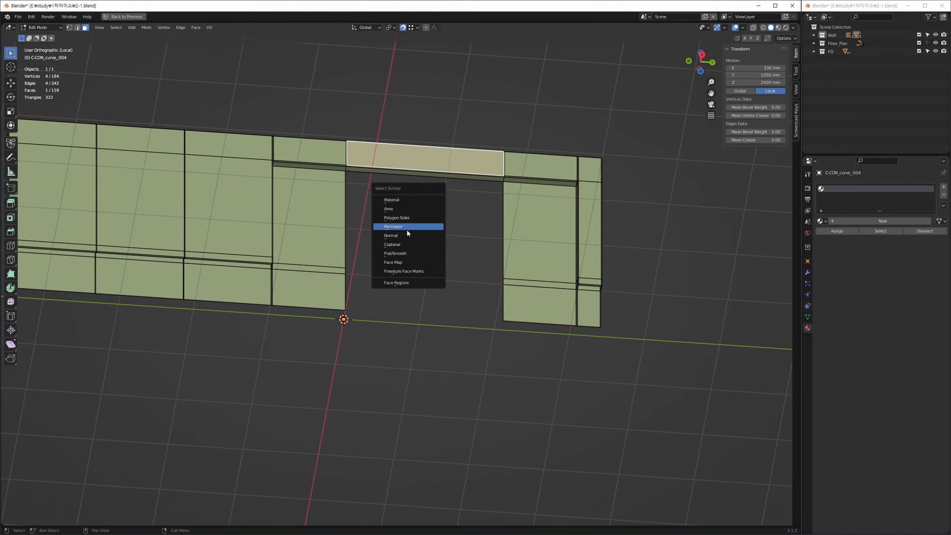
left_click(420, 242)
left_click(421, 241)
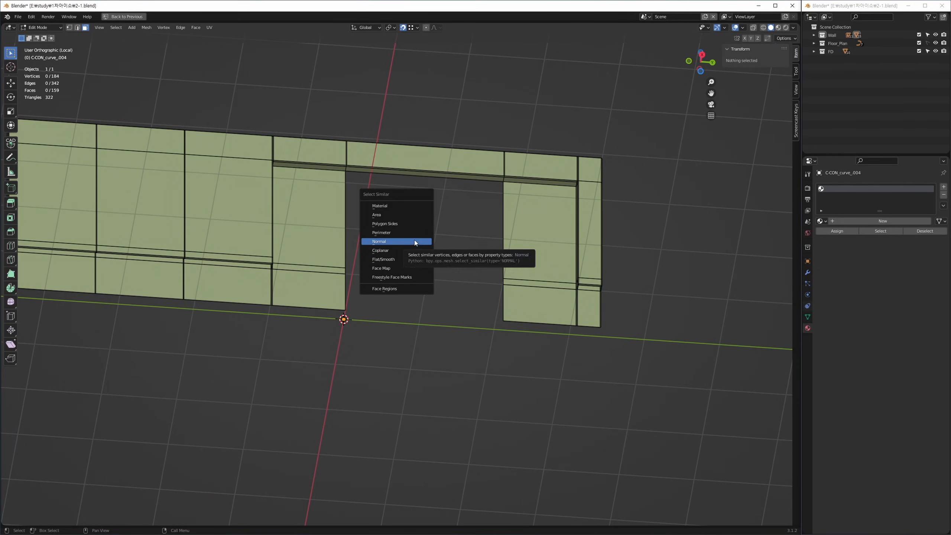
left_click(416, 288)
left_click(439, 164)
key("shift+g")
left_click(426, 197)
middle_click_drag(445, 223, 434, 221, "shift")
key("shift+g")
left_click(418, 173)
Step: Remove the recessed faces beside the door opening and along the wall's base from the selection
left_click_drag(471, 375, 535, 285, "ctrl")
left_click_drag(584, 378, 563, 348, "ctrl")
left_click_drag(336, 316, 258, 263, "ctrl")
middle_click_drag(258, 262, 344, 272, "shift")
left_click_drag(232, 285, 174, 258, "ctrl")
left_click_drag(128, 287, 95, 248, "ctrl")
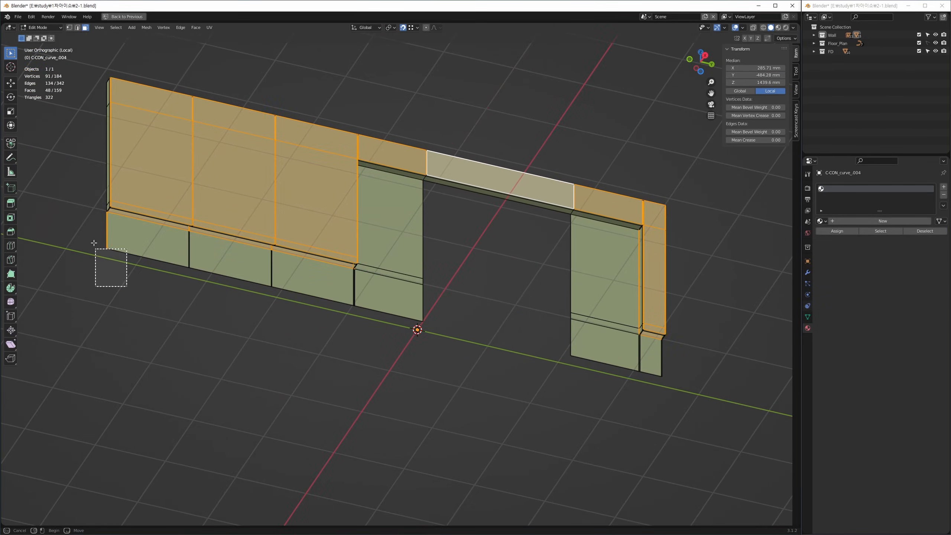
Step: With see-through display on, remove the narrow vertical gap faces between the upper panels from the selection
middle_click_drag(245, 214, 240, 228)
middle_click_drag(238, 266, 251, 251, "shift")
key("alt+z")
left_click_drag(203, 99, 219, 260)
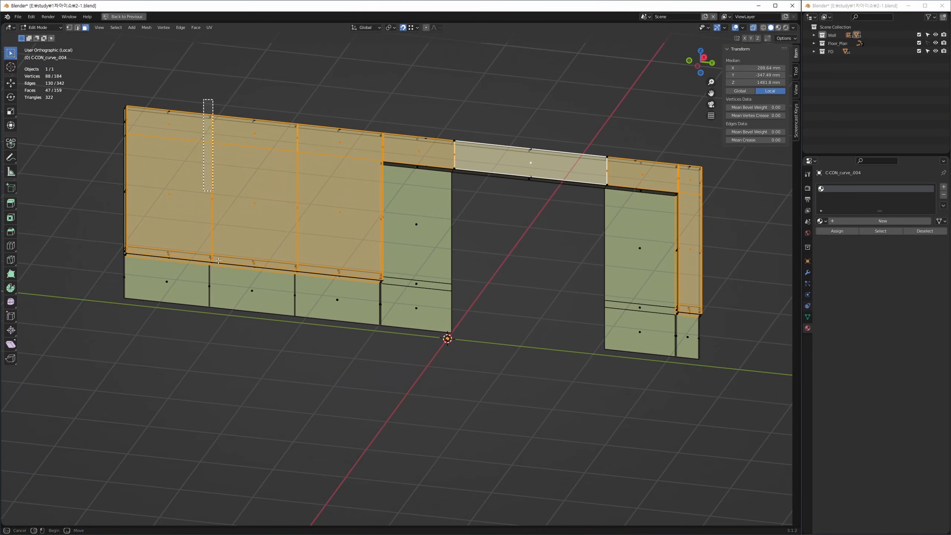
middle_click_drag(406, 161, 342, 144, "shift")
left_click_drag(539, 126, 551, 195)
middle_click_drag(491, 207, 306, 235, "shift")
scroll(306, 236, "up", 7)
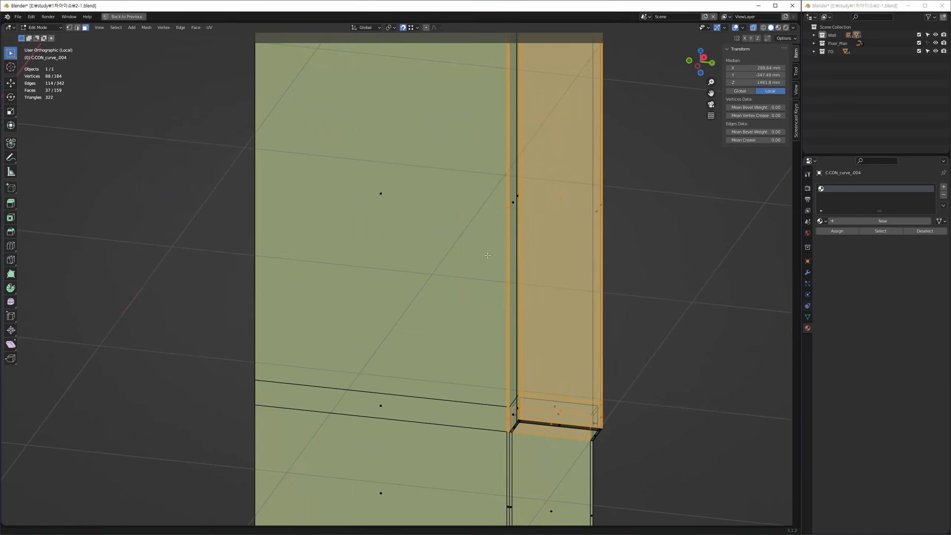
Step: Deselect the narrow faces at the lower inner corner of the right projecting strip and restore solid display
scroll(412, 276, "up", 5)
middle_click_drag(519, 400, 473, 216, "shift")
left_click(412, 317, "shift")
key("alt+z")
left_click(412, 276, "shift")
middle_click_drag(473, 216, 586, 336)
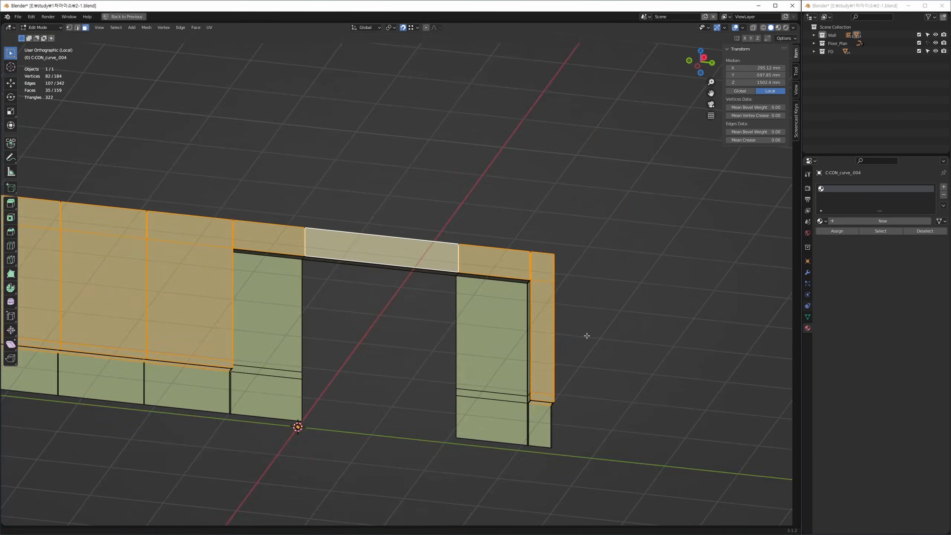
Step: Check the face selection from above and remove the remaining stray faces from it
middle_click_drag(539, 271, 485, 318, "ctrl")
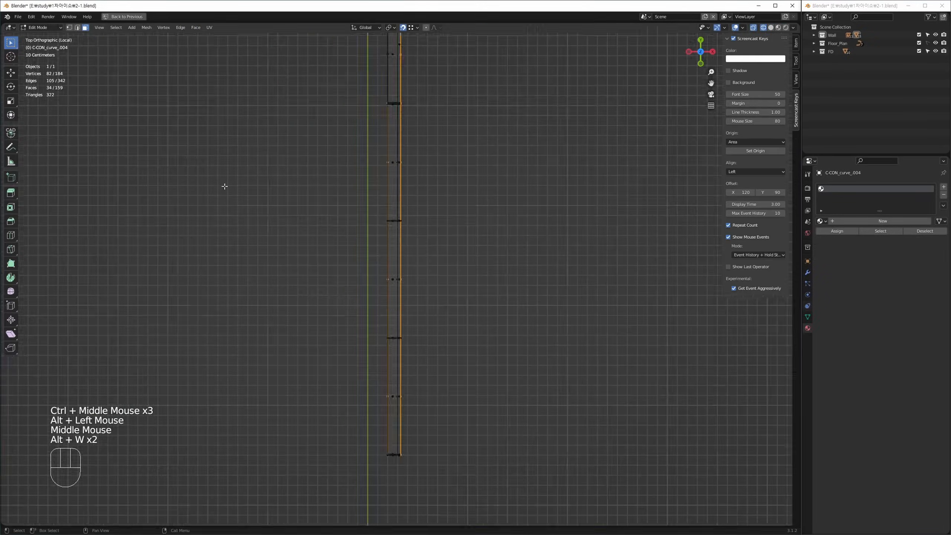
middle_click_drag(428, 194, 339, 198)
middle_click_drag(339, 199, 350, 227, "ctrl")
key("z")
middle_click_drag(350, 227, 372, 308, "ctrl")
left_click_drag(399, 279, 348, 309, "alt")
key("alt+w")
key("alt+w")
key("z")
middle_click_drag(441, 349, 420, 357, "alt")
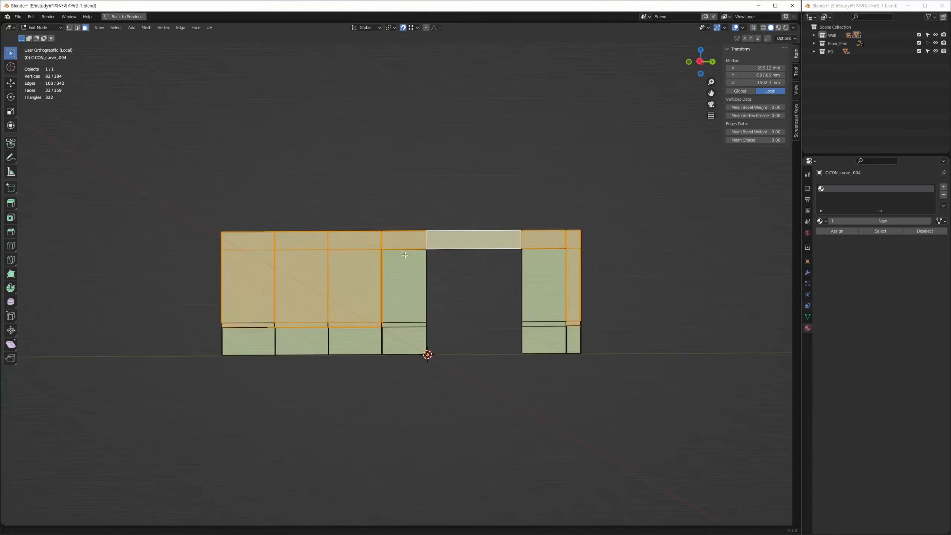
Step: Extrude the selected upper panel faces by 10 mm and leave mesh editing
mouse_move(426, 238)
middle_mouse_down("ctrl")
mouse_move(439, 298)
mouse_move(439, 230)
middle_mouse_up("ctrl")
key("alt+e")
type("10")
key("Return")
key("Tab")
key("z")
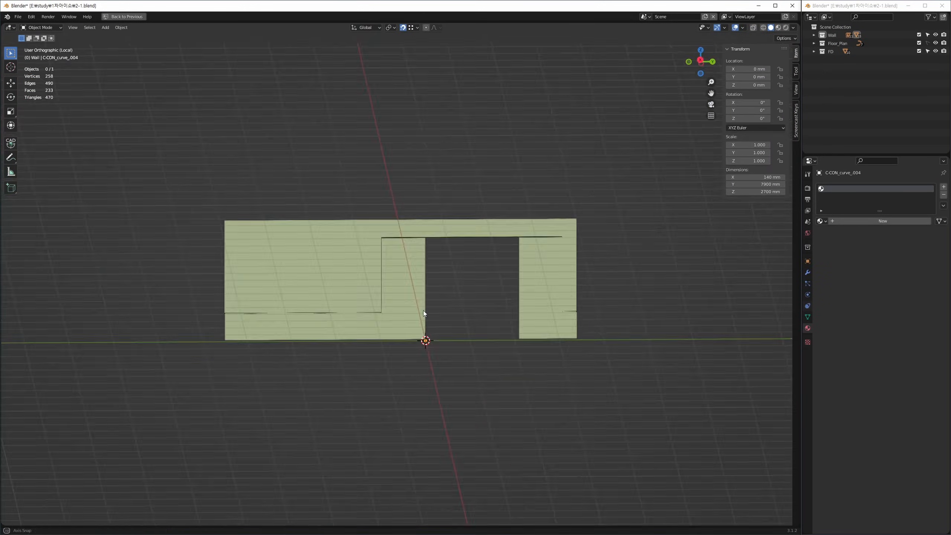
Step: Leave the isolated view to show the whole office and get the entrance wall selected again
key("alt+q")
middle_click_drag(424, 311, 447, 356, "alt")
left_click(374, 224)
key("z")
left_click(429, 331)
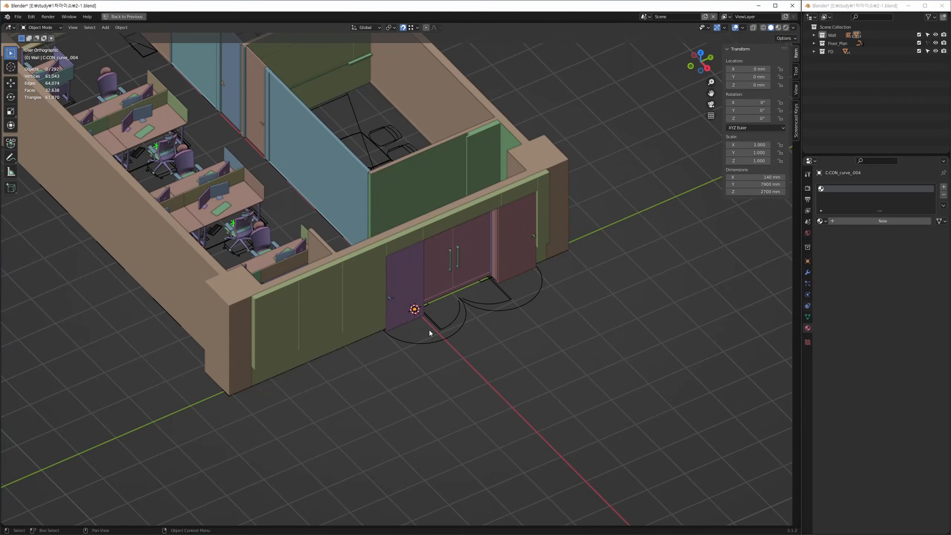
key("ctrl+z")
middle_click_drag(458, 312, 466, 283, "alt")
middle_click_drag(335, 264, 421, 304, "ctrl")
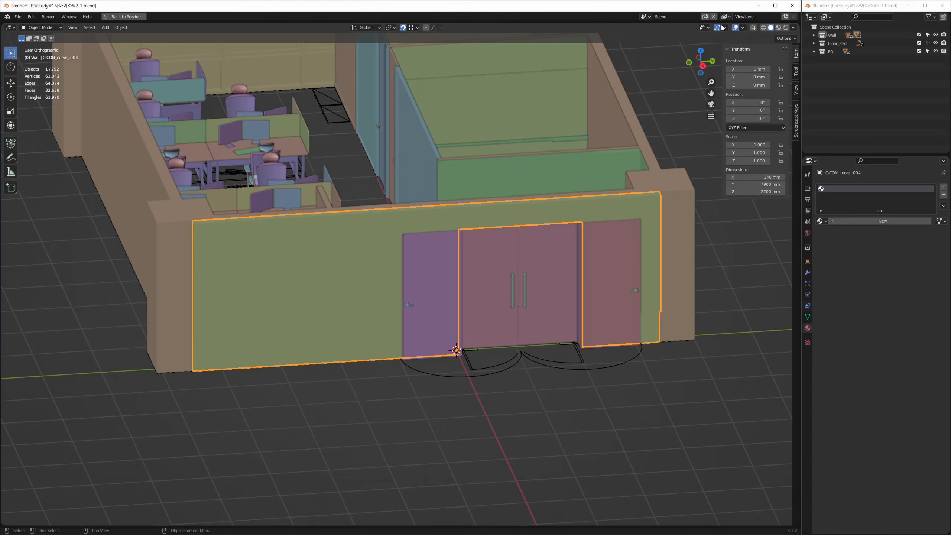
Step: Turn on the wireframe overlay for all geometry in the shaded view
left_click(743, 28)
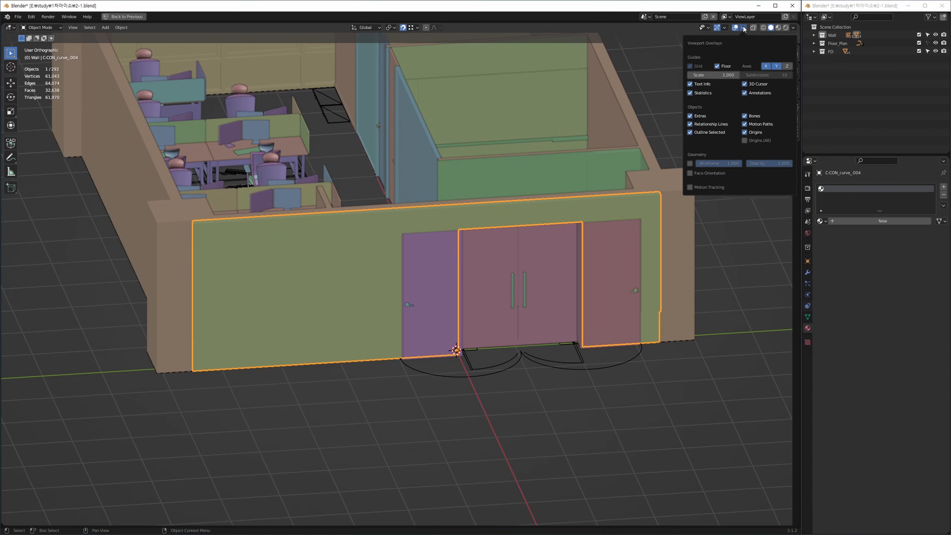
left_click(690, 163)
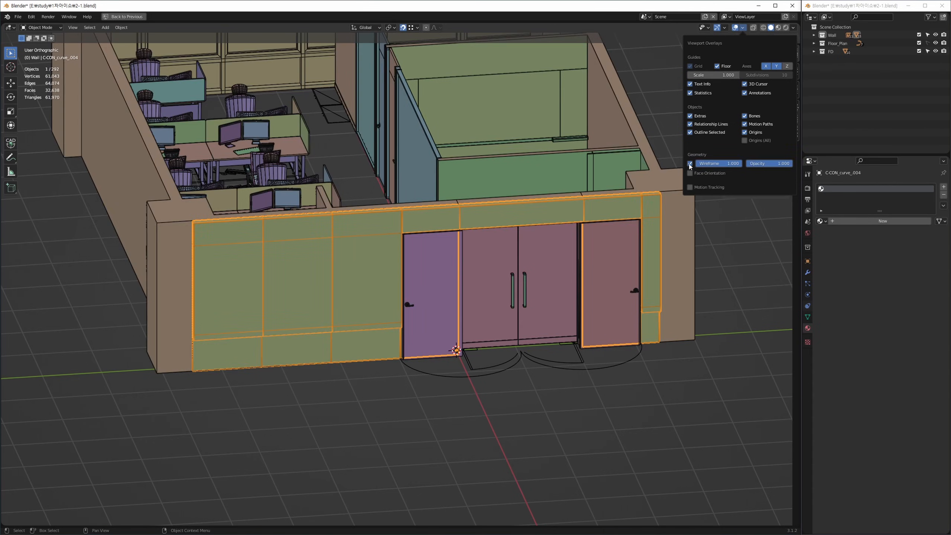
left_click(484, 400)
Step: Examine the entrance wall's panels and the single door up close, and look over the whole office
middle_click_drag(398, 336, 322, 454)
middle_click_drag(323, 453, 541, 294, "ctrl")
middle_click_drag(376, 365, 378, 511, "ctrl")
middle_click_drag(354, 407, 412, 239, "ctrl")
middle_click_drag(561, 262, 428, 354)
left_click(540, 432)
key("KP_Decimal")
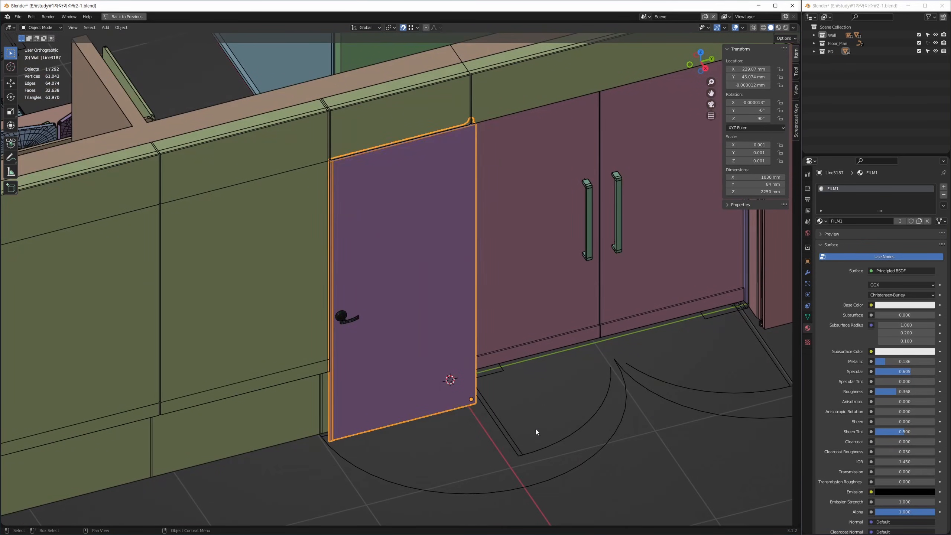
left_click(560, 392)
key("Home")
middle_click_drag(537, 321, 553, 346)
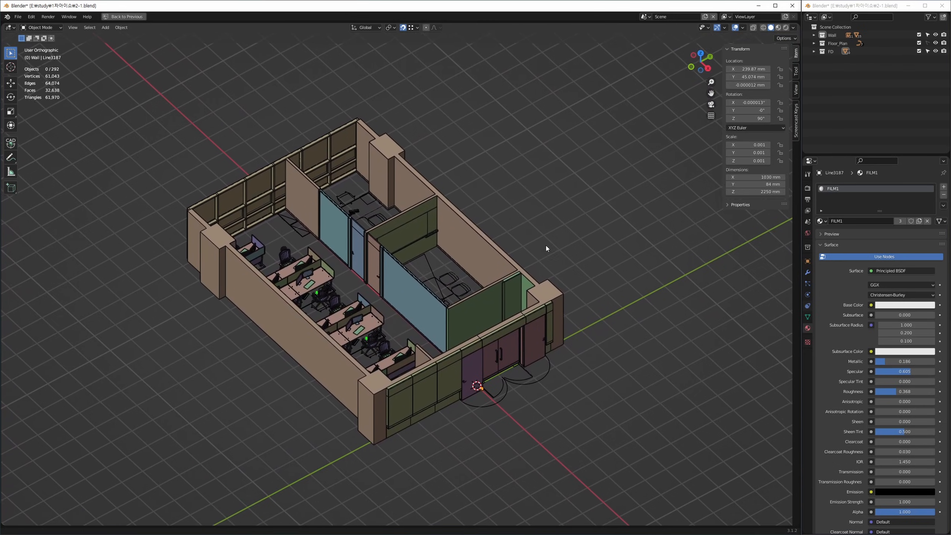
middle_click_drag(545, 246, 566, 248, "shift")
Step: Add a 2000 mm plane at the 3D cursor and move its lower edge 6900 mm along Y to the opposite wall
key("Tab")
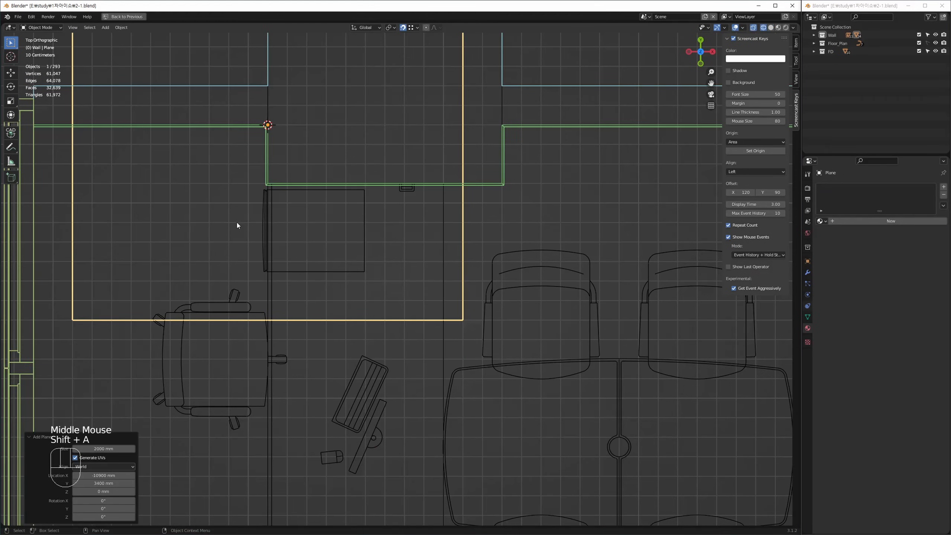
middle_click_drag(236, 223, 266, 122, "ctrl")
key("1")
left_click(244, 201)
key("g")
key("y")
left_click(267, 385)
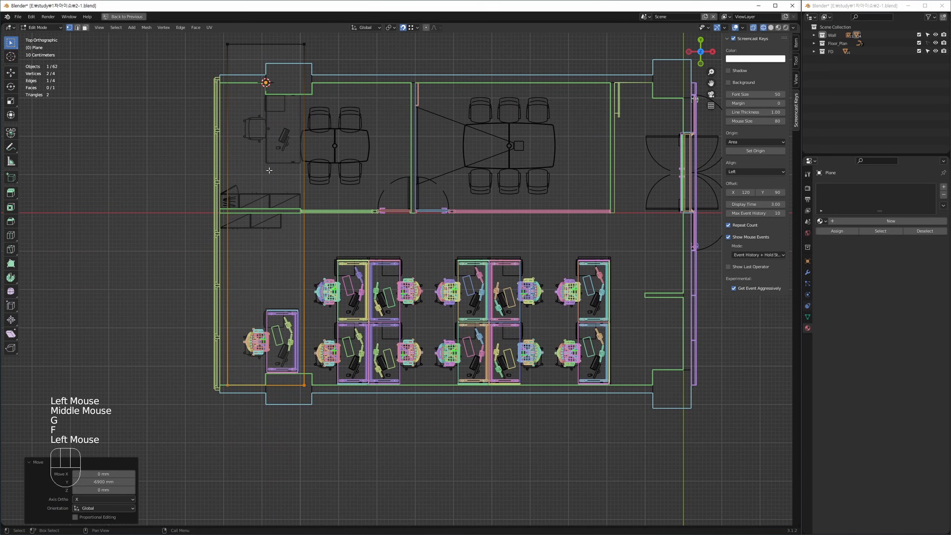
Step: Move the floor plane's left edge 200 mm outward along X to the window wall
middle_click_drag(266, 386, 294, 473, "shift")
left_click_drag(232, 108, 291, 500)
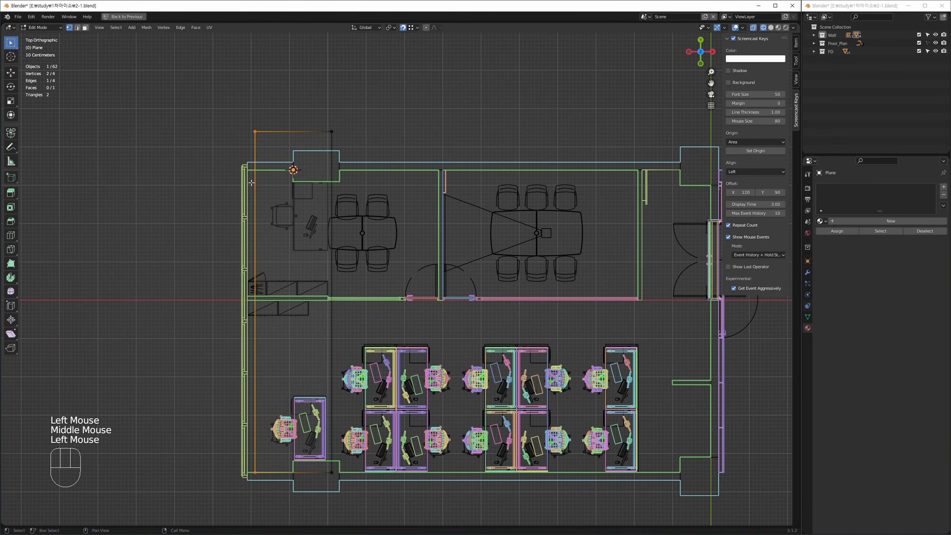
key("g")
key("y")
key("f")
key("f")
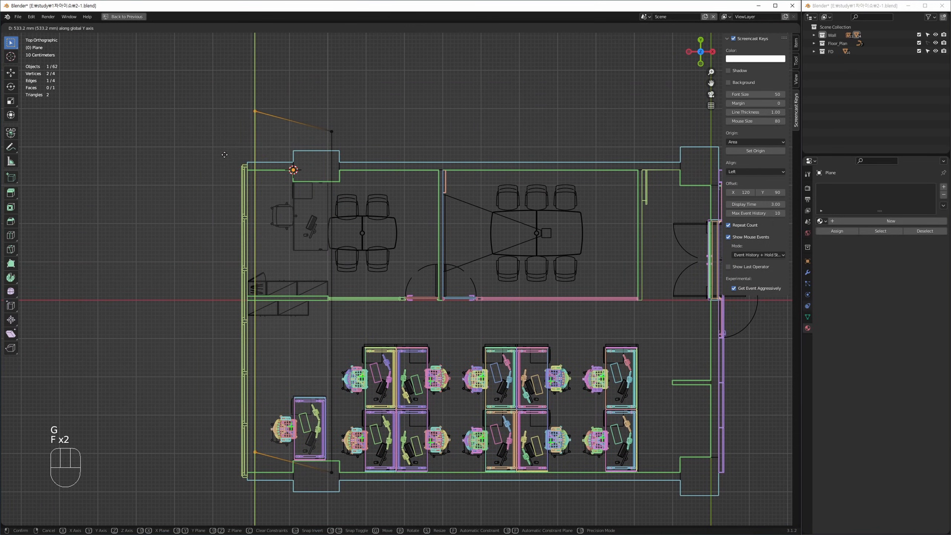
left_click(251, 158)
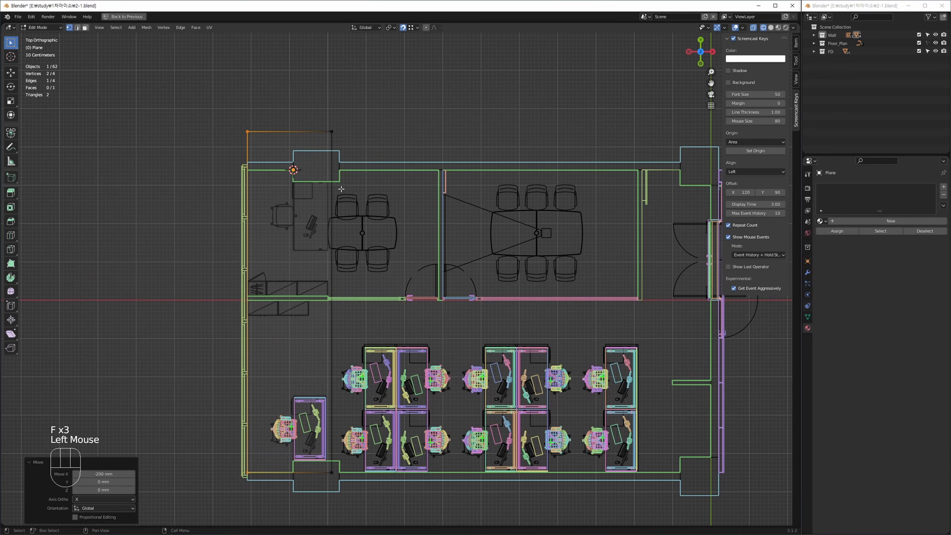
Step: Move the floor plane's right edge 9900 mm along X to the entrance wall's inner line
middle_click_drag(251, 157, 203, 148, "shift")
left_click_drag(240, 96, 383, 462)
middle_click_drag(382, 463, 215, 355, "shift")
key("g")
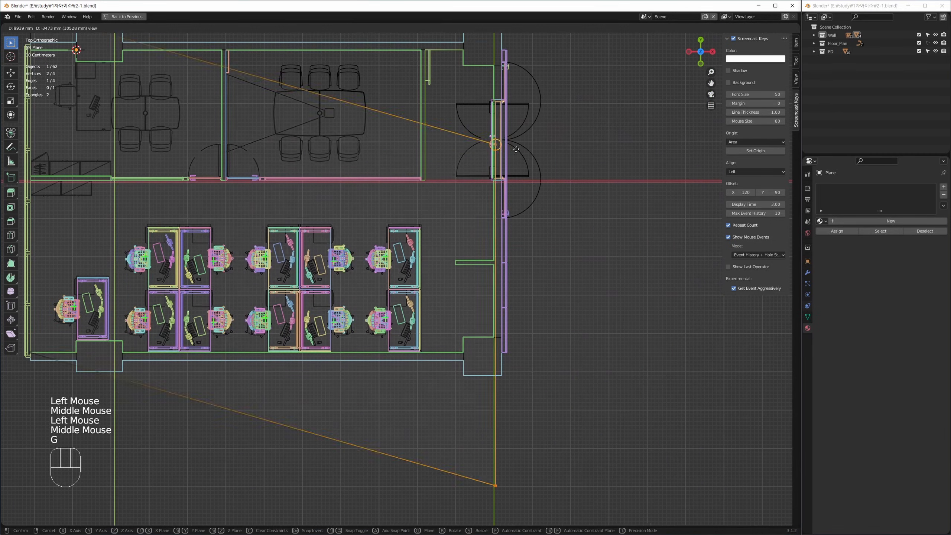
key("f")
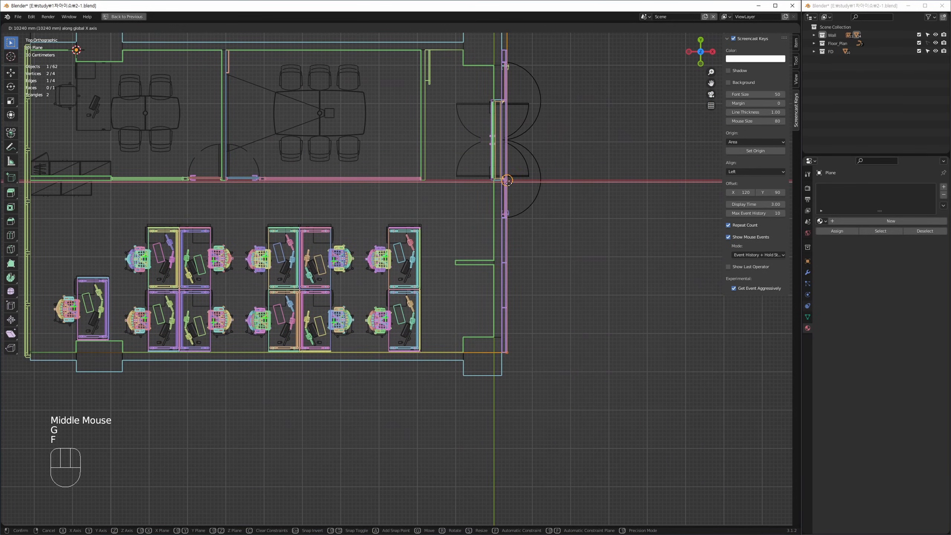
scroll(495, 270, "up", 6)
left_click(499, 273)
middle_click_drag(499, 273, 494, 279, "shift")
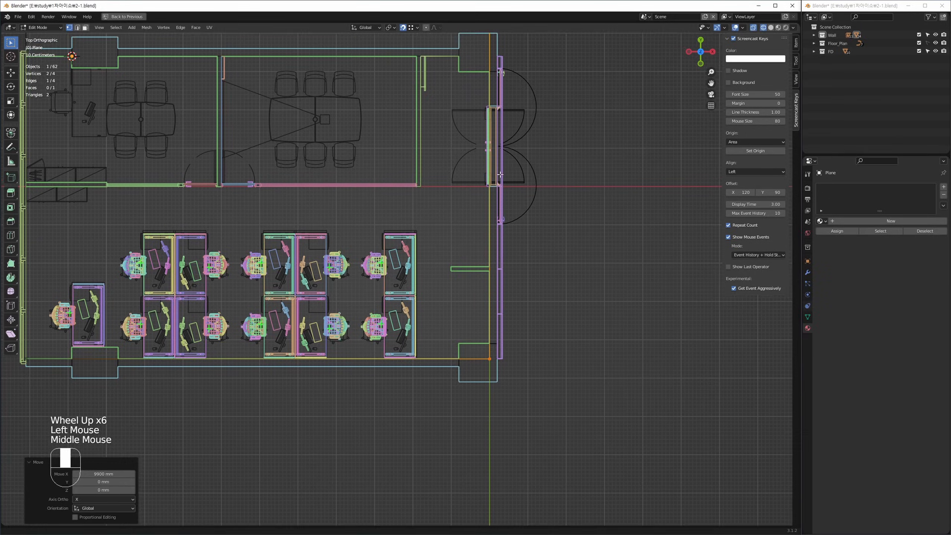
Step: Extend the floor plane's right edge another 200 mm along X to reach the entrance wall's outer side
scroll(419, 161, "up", 7)
scroll(450, 249, "up", 4)
middle_click_drag(437, 188, 511, 222)
key("g")
key("x")
left_click(435, 273)
scroll(486, 183, "down", 9)
scroll(511, 223, "down", 1)
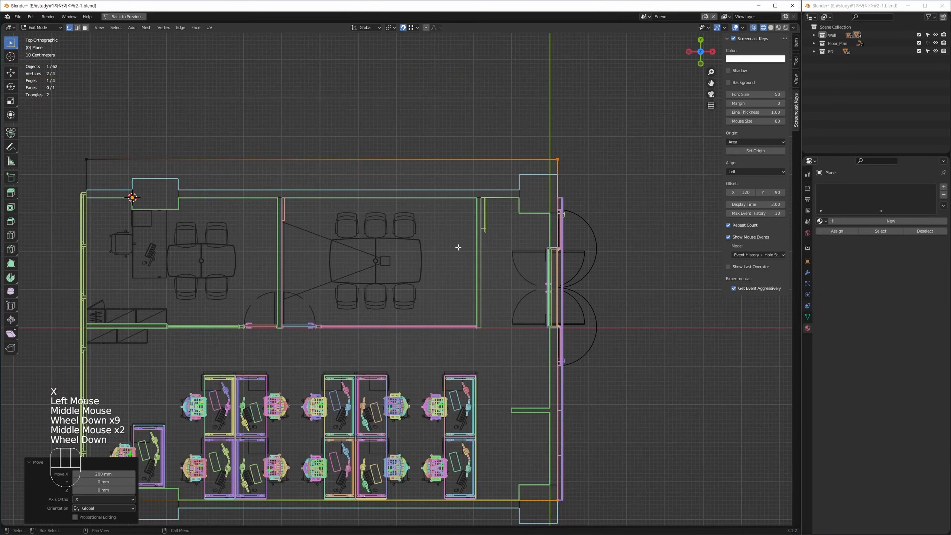
Step: Move the floor plane's upper edge -1000 mm along Y onto the wall's inner line and leave mesh editing
left_click_drag(55, 137, 596, 236)
middle_click_drag(416, 232, 317, 261)
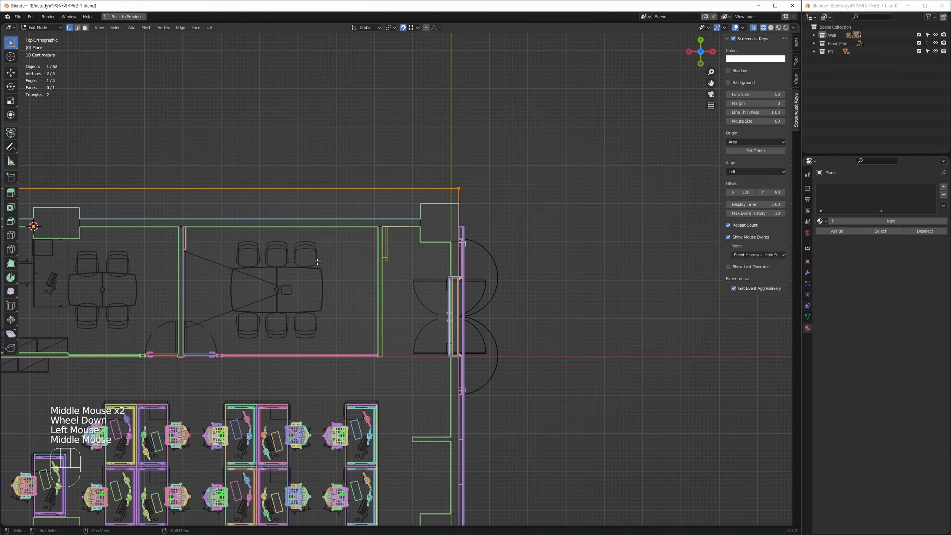
key("g")
key("y")
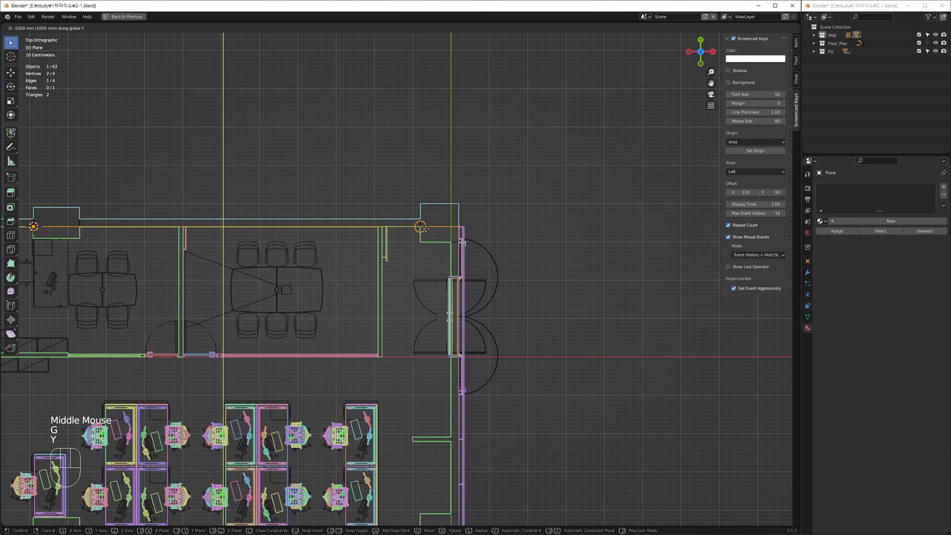
scroll(423, 226, "up", 2)
scroll(424, 226, "up", 2)
left_click(423, 226)
scroll(419, 227, "up", 6)
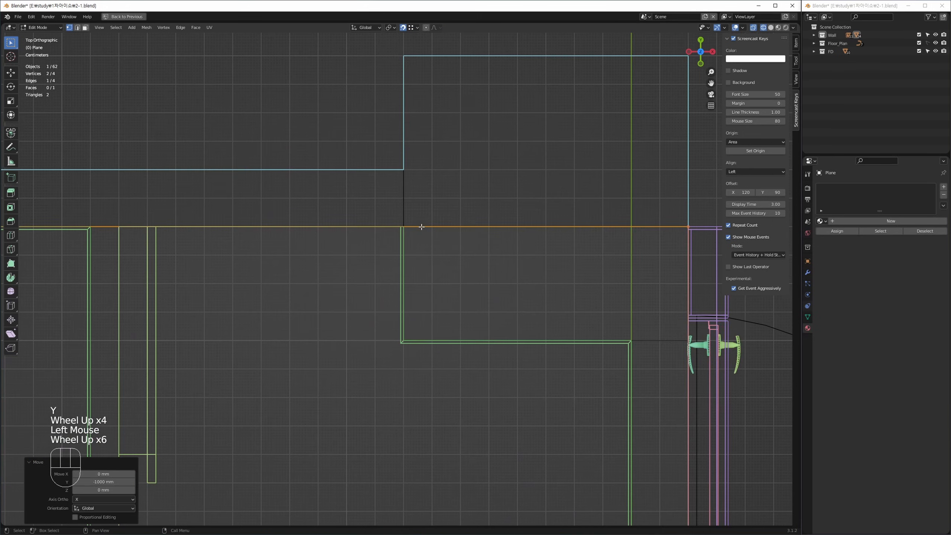
scroll(415, 246, "down", 2)
scroll(415, 247, "down", 4)
middle_click_drag(415, 246, 472, 182)
middle_click_drag(383, 249, 417, 225)
key("Tab")
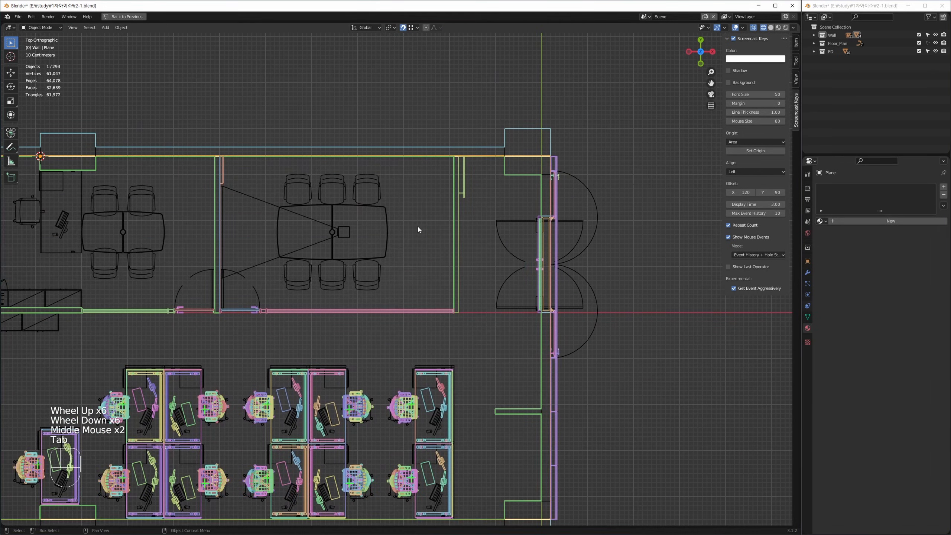
Step: Inspect the new floor plane inside the office in the enlarged shaded view with nothing selected
middle_click_drag(525, 224, 505, 180, "alt")
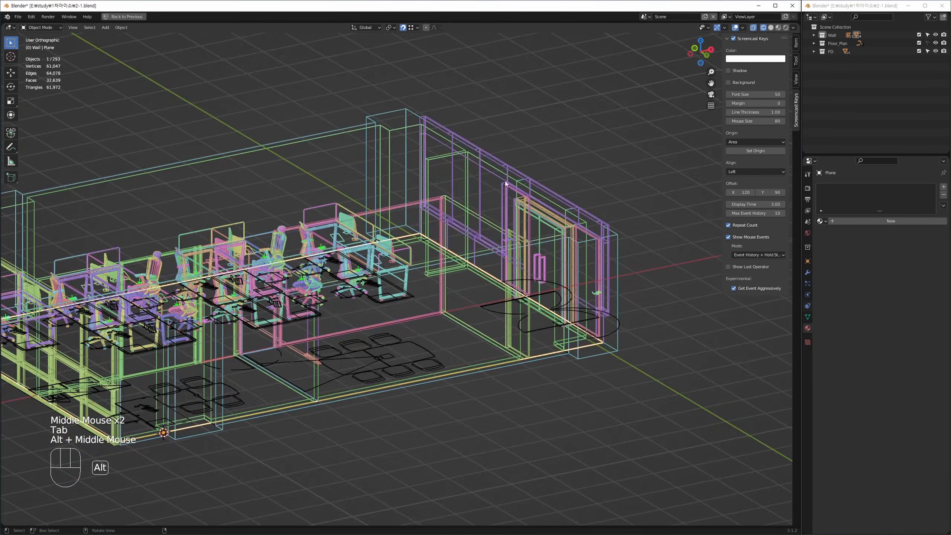
key("alt+w")
middle_click_drag(245, 207, 234, 196)
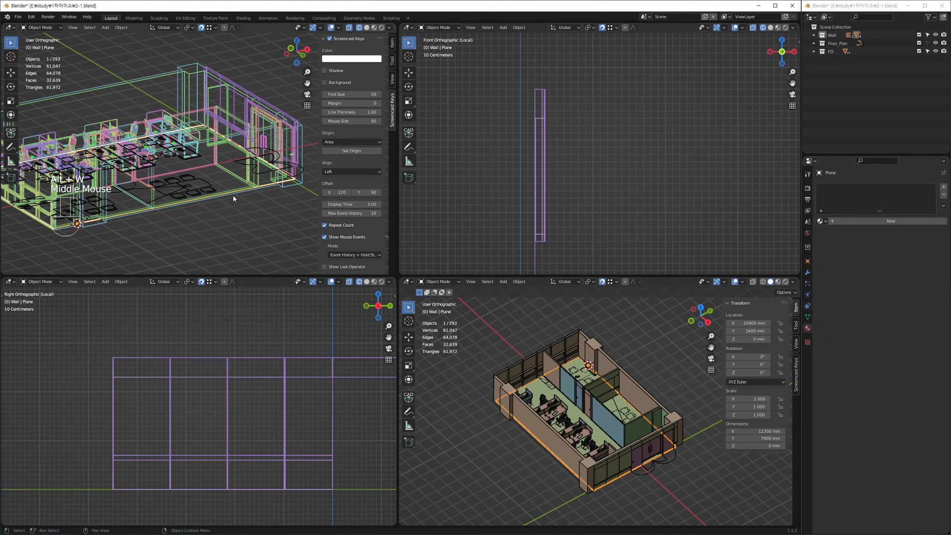
key("KP_7")
middle_click_drag(449, 428, 640, 420)
key("alt+w")
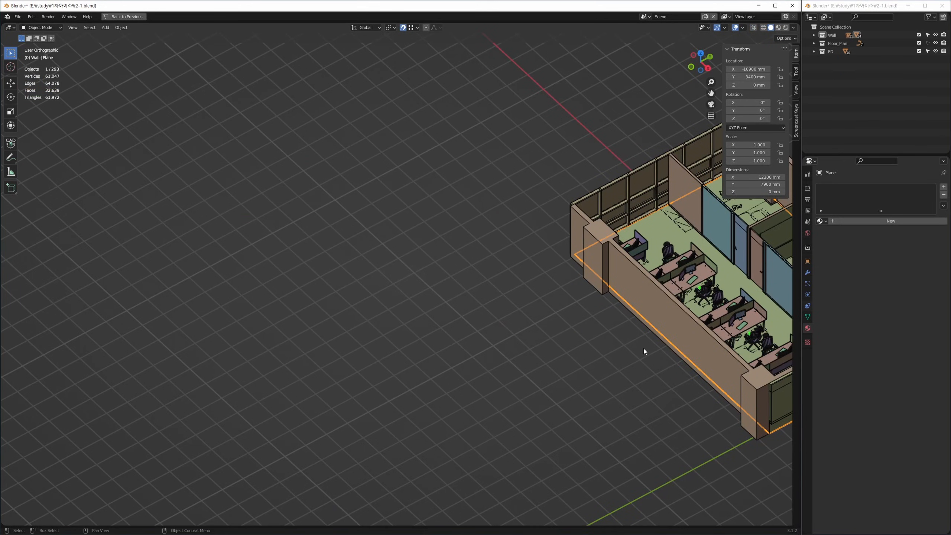
middle_click_drag(748, 352, 420, 346)
key("alt+a")
scroll(400, 318, "up", 2)
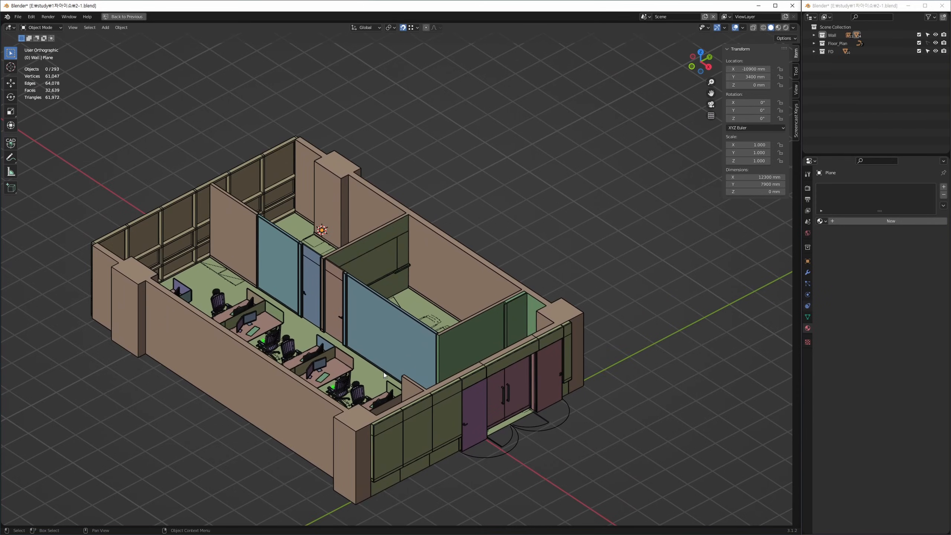
scroll(383, 371, "up", 1)
middle_click_drag(384, 375, 450, 369, "alt")
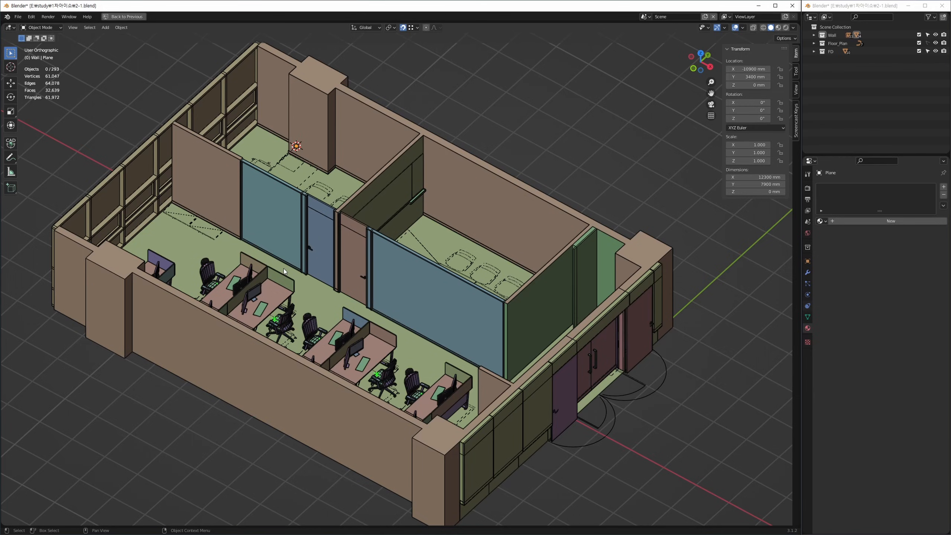
Step: Inspect the partition beside the entrance and the meeting-room walls up close in the shaded view
middle_click_drag(524, 186, 529, 291)
scroll(511, 272, "up", 5)
left_click(519, 293)
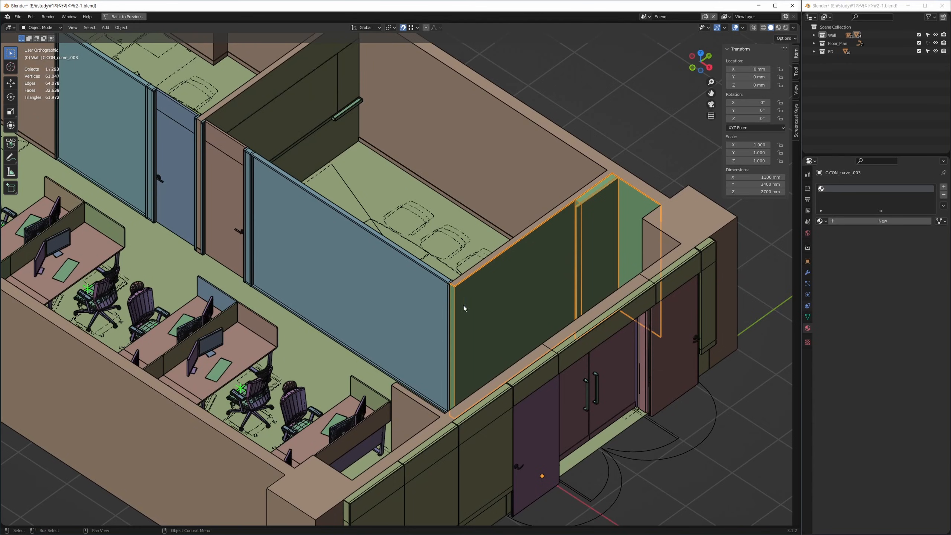
middle_click_drag(369, 261, 538, 321)
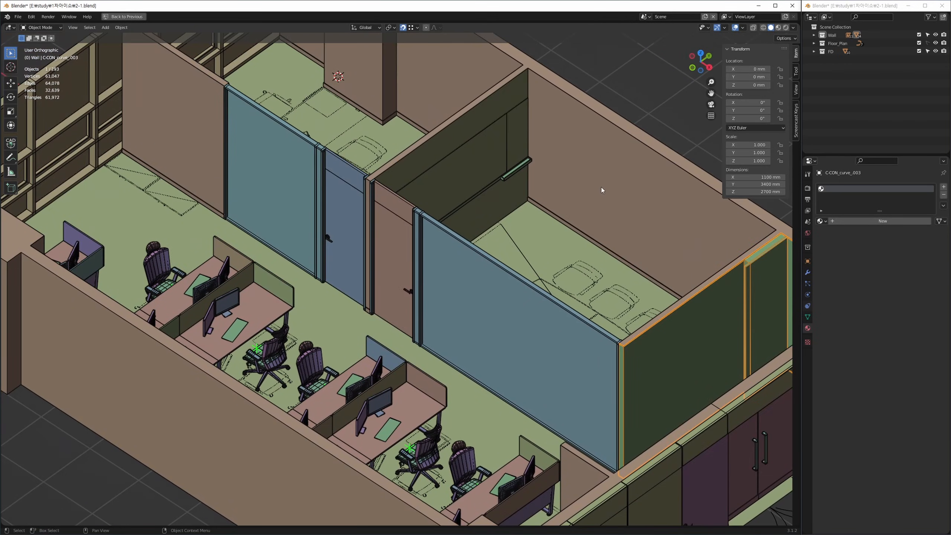
scroll(523, 247, "down", 3)
scroll(475, 206, "up", 5)
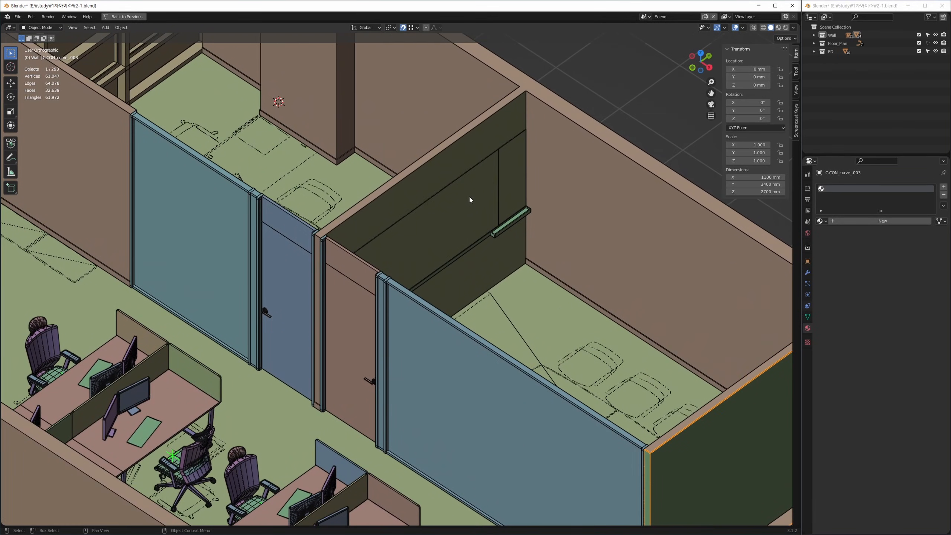
scroll(465, 263, "down", 4)
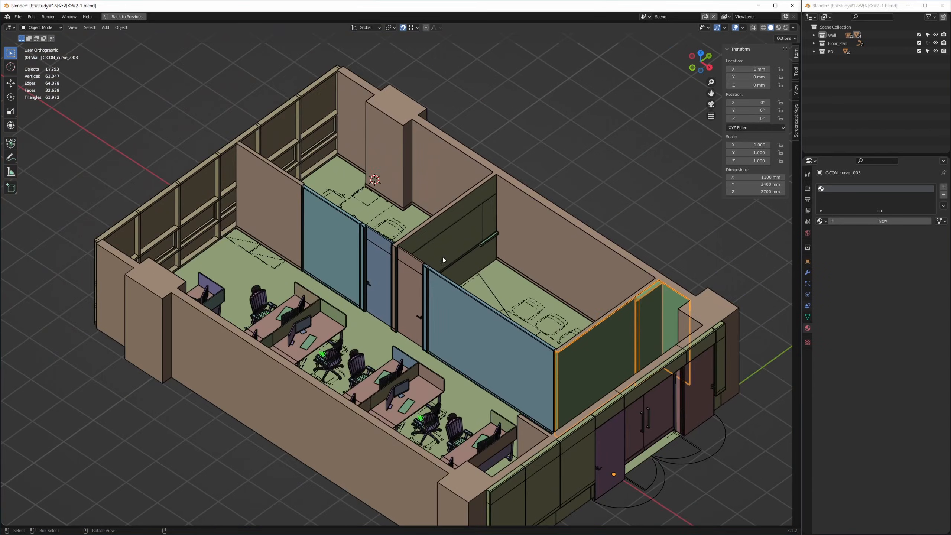
middle_click_drag(443, 258, 477, 262)
middle_click_drag(510, 295, 475, 240)
Step: Check the modelled walls and desks against the floor plan in a wireframe view from above, with nothing selected
key("alt+w")
key("alt+w")
middle_click_drag(275, 211, 405, 357)
middle_click_drag(385, 299, 435, 335)
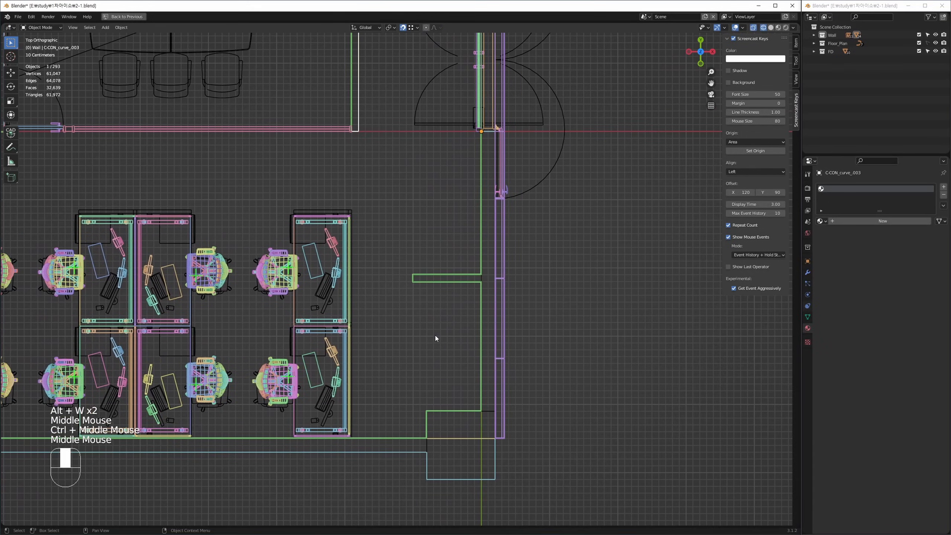
left_click(448, 327)
middle_click(475, 310)
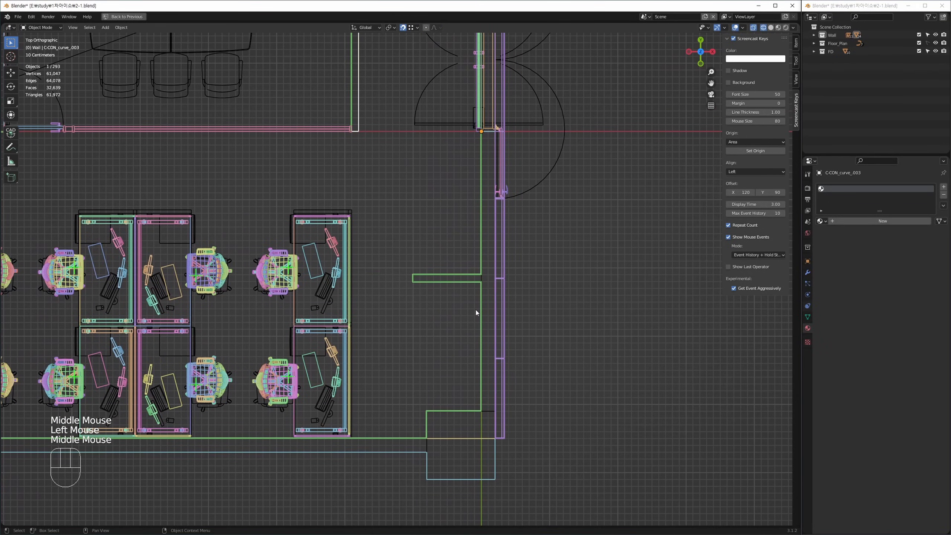
middle_click_drag(476, 309, 515, 228, "ctrl")
middle_click_drag(395, 200, 497, 242)
left_click(272, 324)
left_click(373, 240)
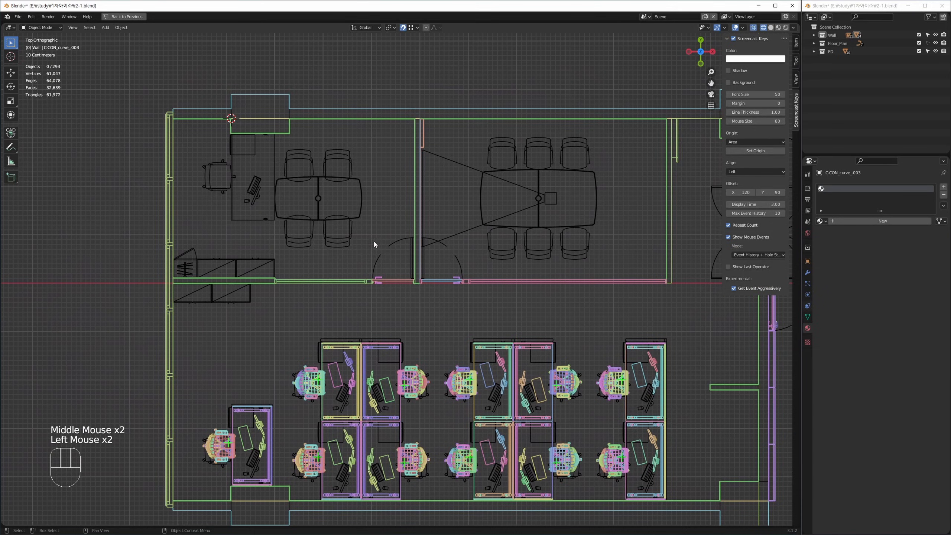
Step: Return the office to the shaded angled view and save the file
key("alt+w")
key("alt+w")
middle_click_drag(493, 291, 430, 258, "shift")
middle_click_drag(333, 260, 540, 333)
middle_click_drag(460, 290, 505, 259, "shift")
key("ctrl+s")
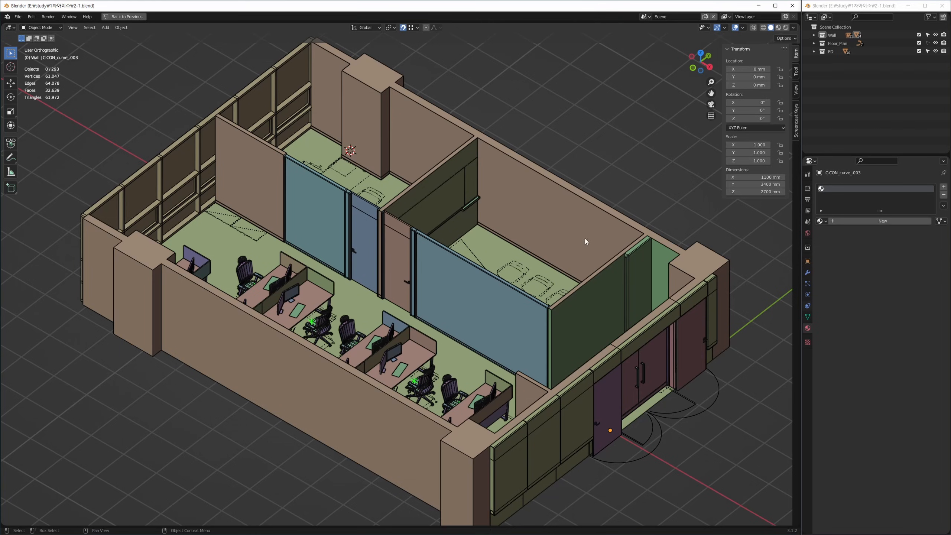
Step: Examine the meeting room's glass partition and its frame corner in mesh editing, leaving it unedited and deselected
middle_click_drag(591, 291, 534, 390, "shift")
left_click(517, 349)
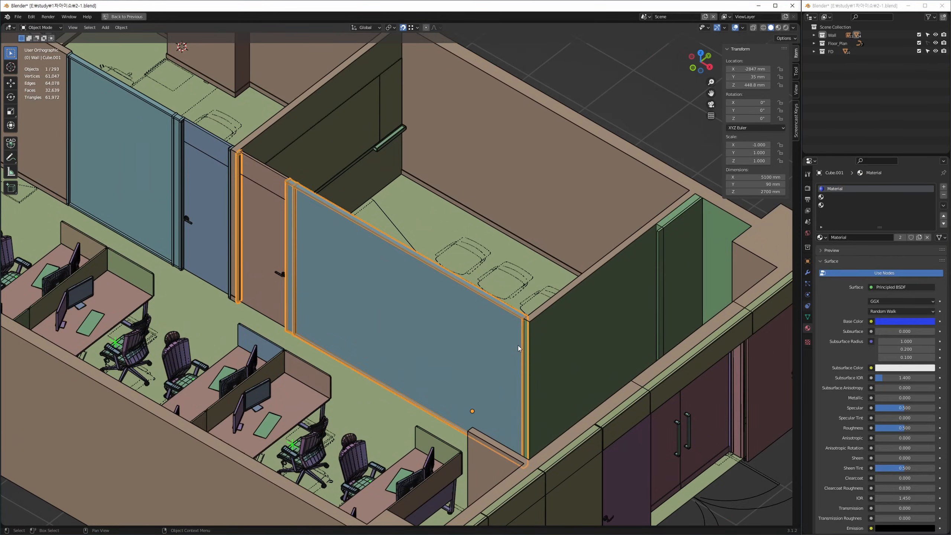
key("Tab")
key("KP_Decimal")
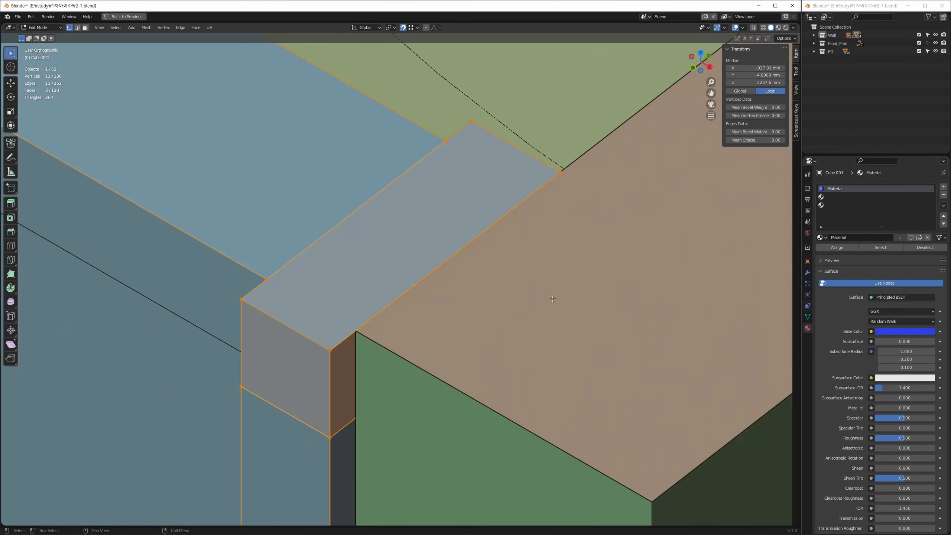
key("Tab")
key("KP_Decimal")
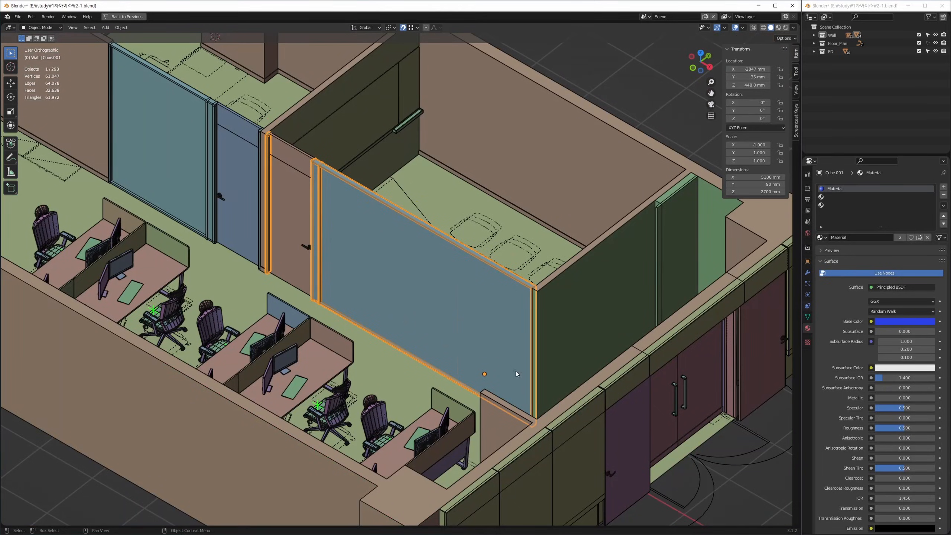
scroll(493, 397, "down", 2)
left_click(604, 227)
Step: Review the whole office model from the entrance side and from the outer corner
middle_click_drag(435, 339, 545, 288, "shift")
middle_click_drag(542, 294, 503, 314)
middle_click_drag(534, 292, 508, 355, "shift")
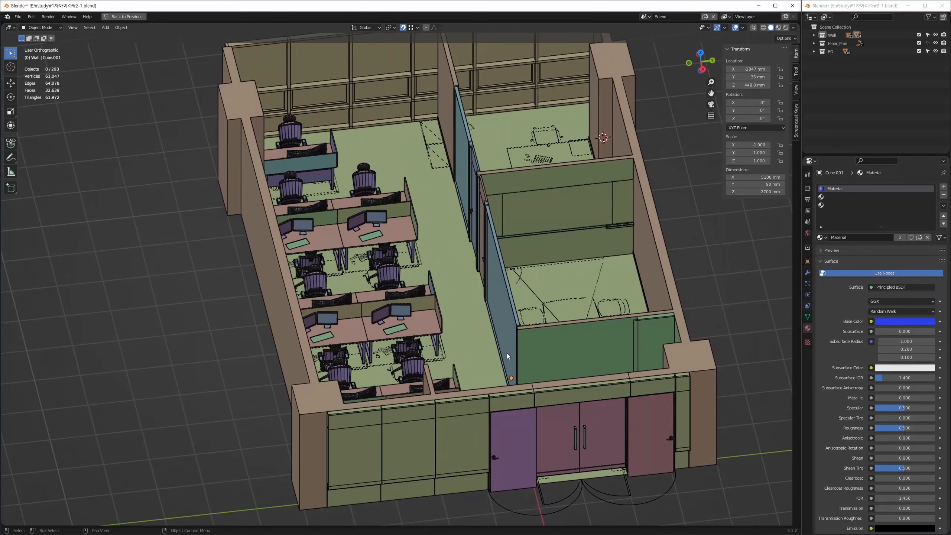
middle_click_drag(649, 303, 594, 325, "shift")
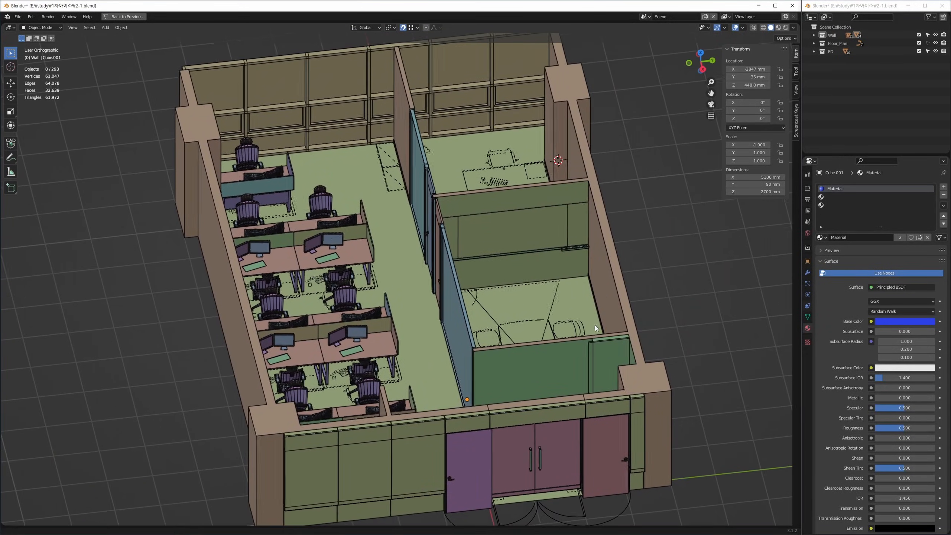
scroll(643, 300, "down", 1)
middle_click_drag(592, 367, 568, 354)
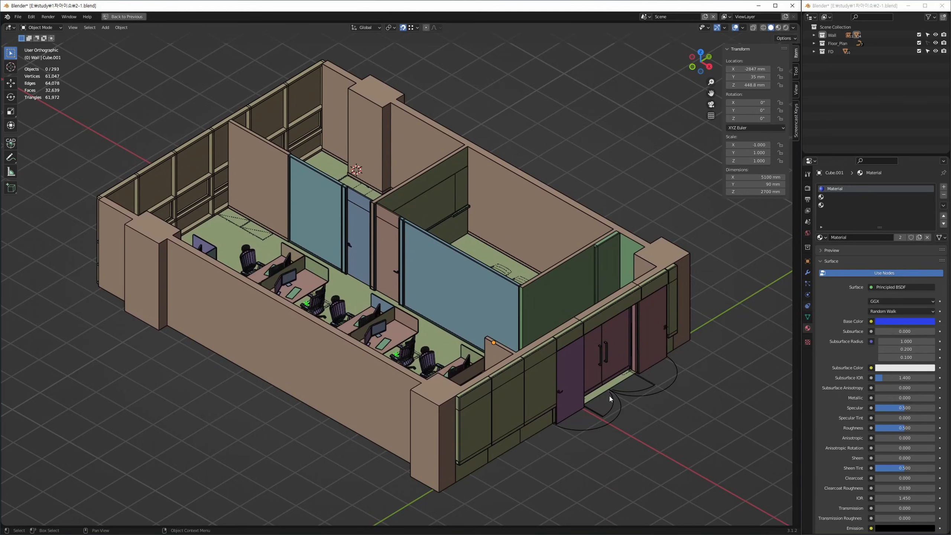
middle_click_drag(609, 396, 633, 388, "shift")
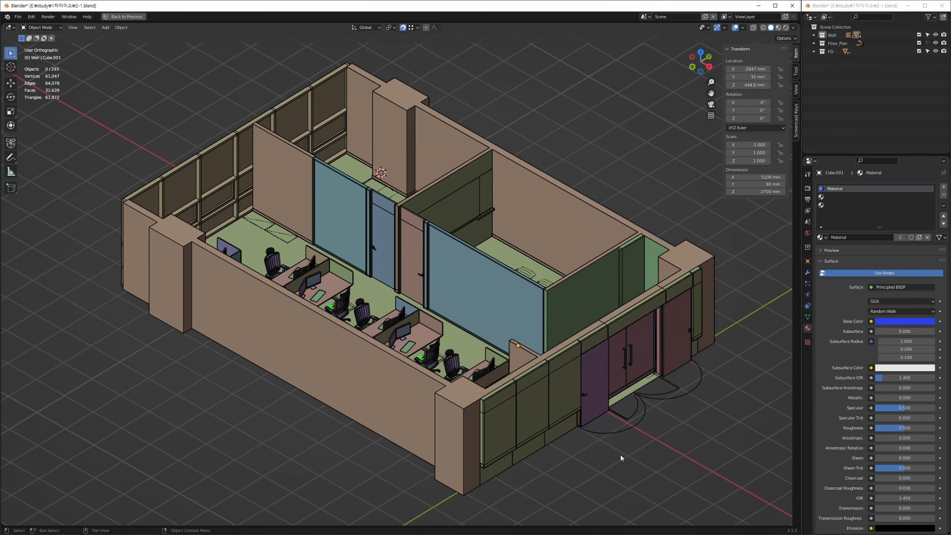